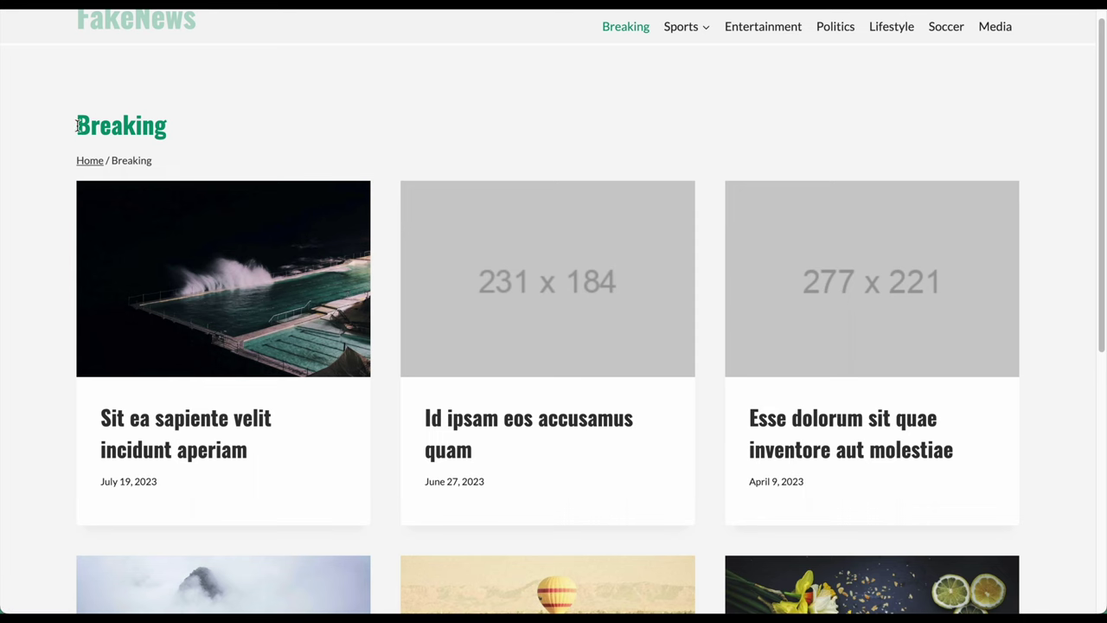
# - Examine the Breaking category archive, including its title and the grid of post cards
pyautogui.moveTo(76, 125); pyautogui.dragTo(218, 128)
pyautogui.click(302, 133)
pyautogui.scroll(-5, 302, 135)
pyautogui.scroll(5, 251, 179)
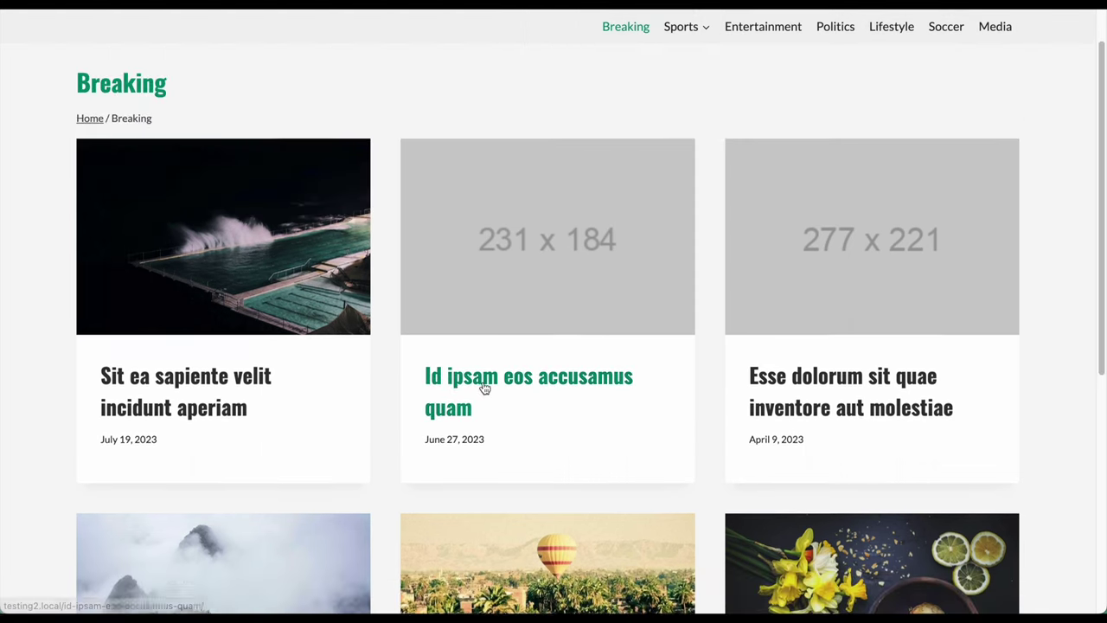
pyautogui.scroll(-6, 483, 383)
pyautogui.scroll(10, 483, 382)
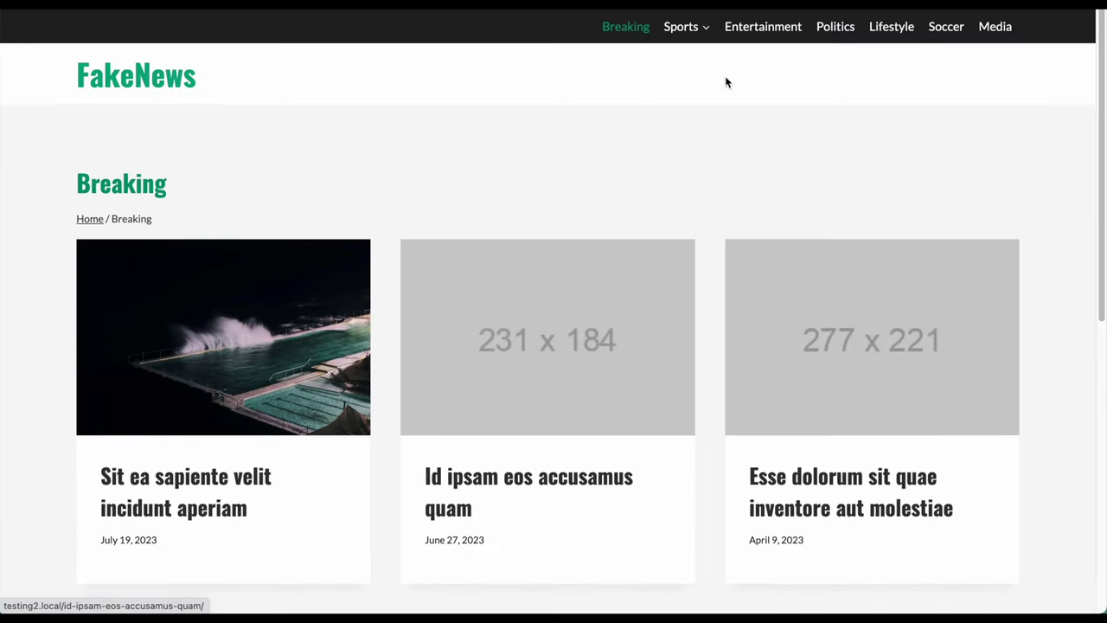
# - View the Sports category archive and go through its pages 2 and 3, checking the breadcrumb on page 3
pyautogui.click(689, 26)
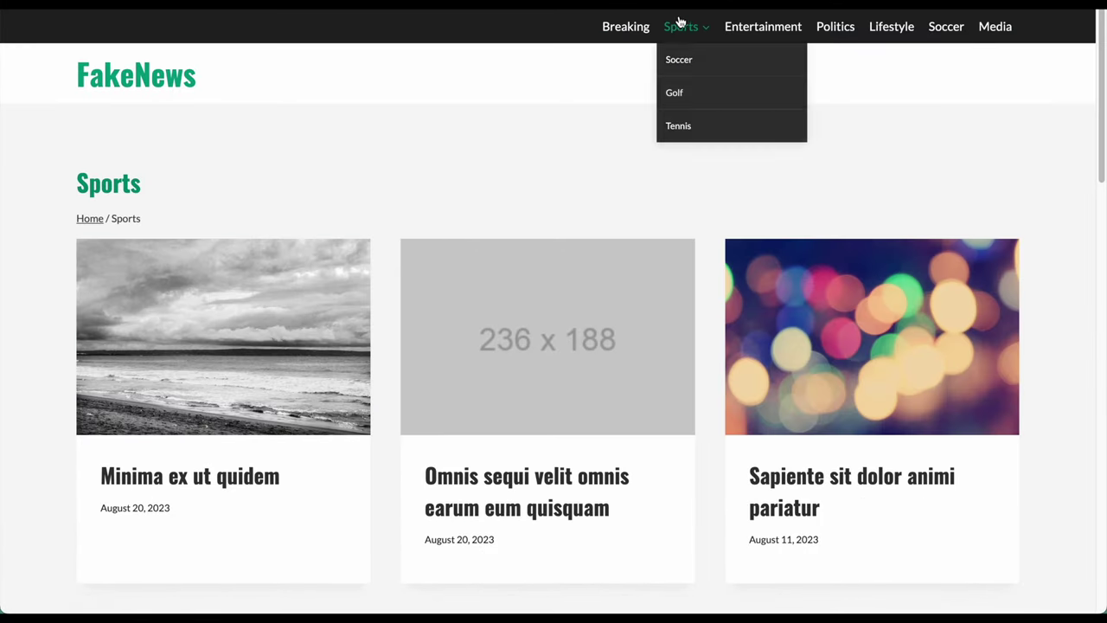
pyautogui.scroll(-1, 507, 189)
pyautogui.scroll(-14, 512, 430)
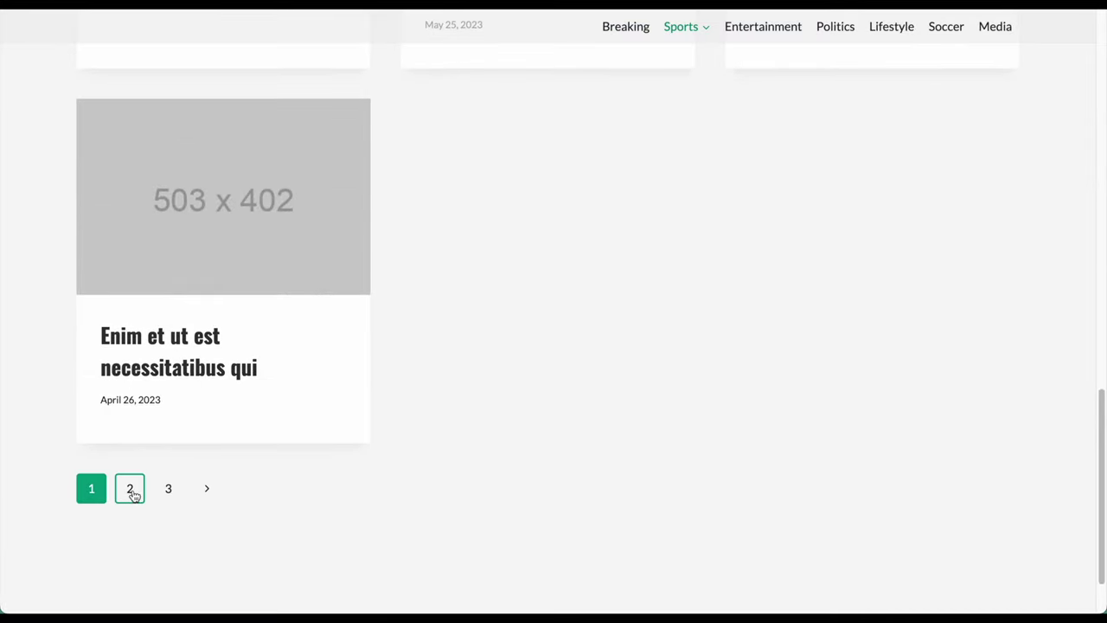
pyautogui.click(130, 489)
pyautogui.scroll(-15, 136, 493)
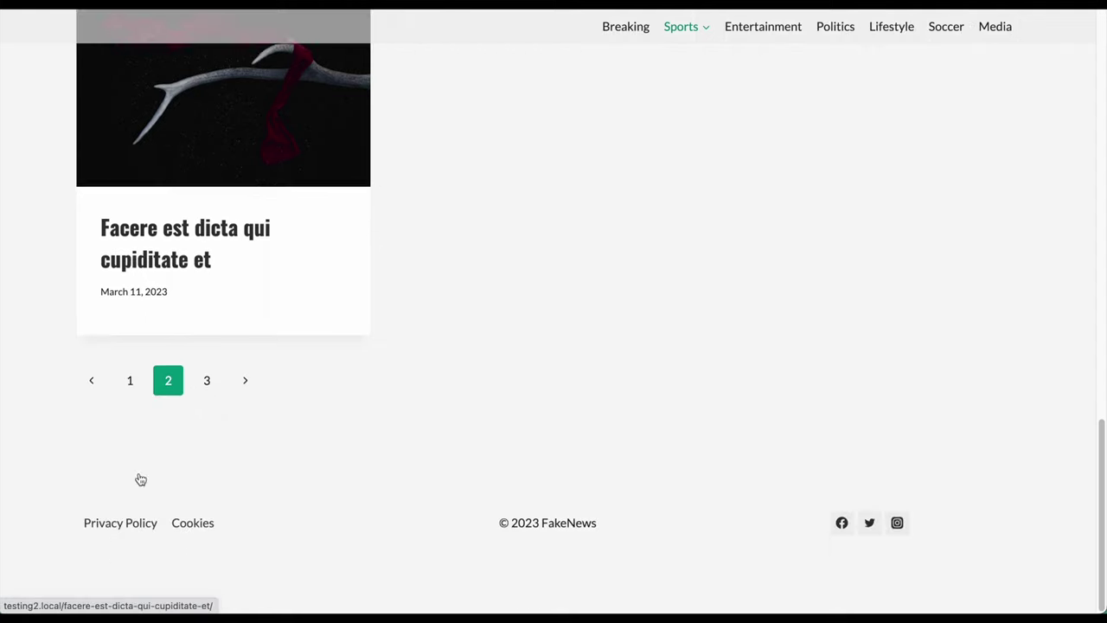
pyautogui.click(207, 399)
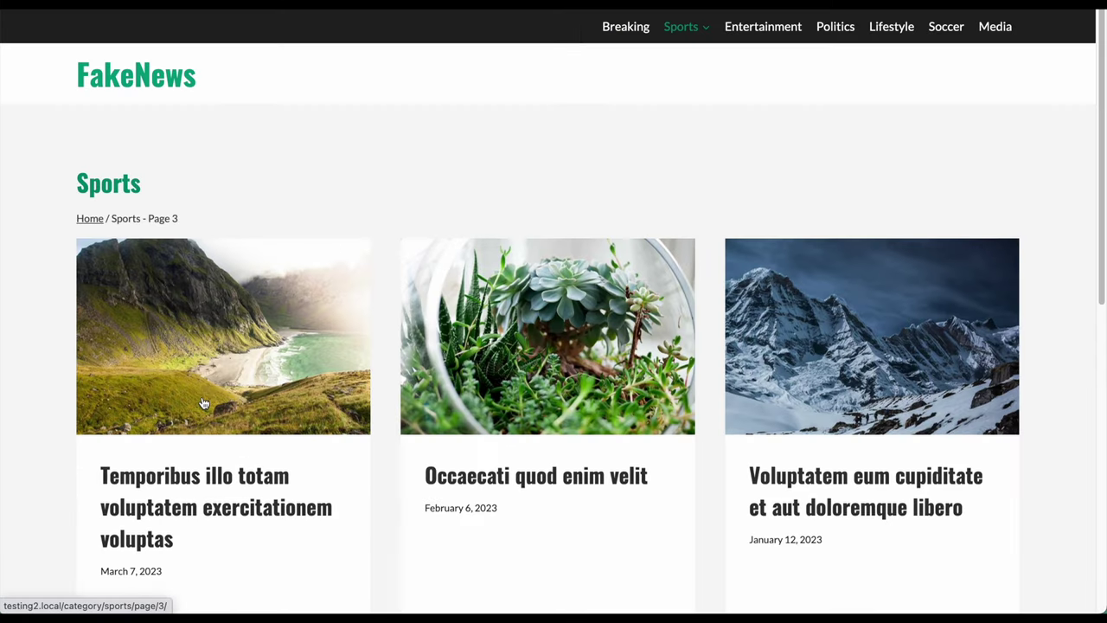
pyautogui.moveTo(148, 212); pyautogui.dragTo(188, 221)
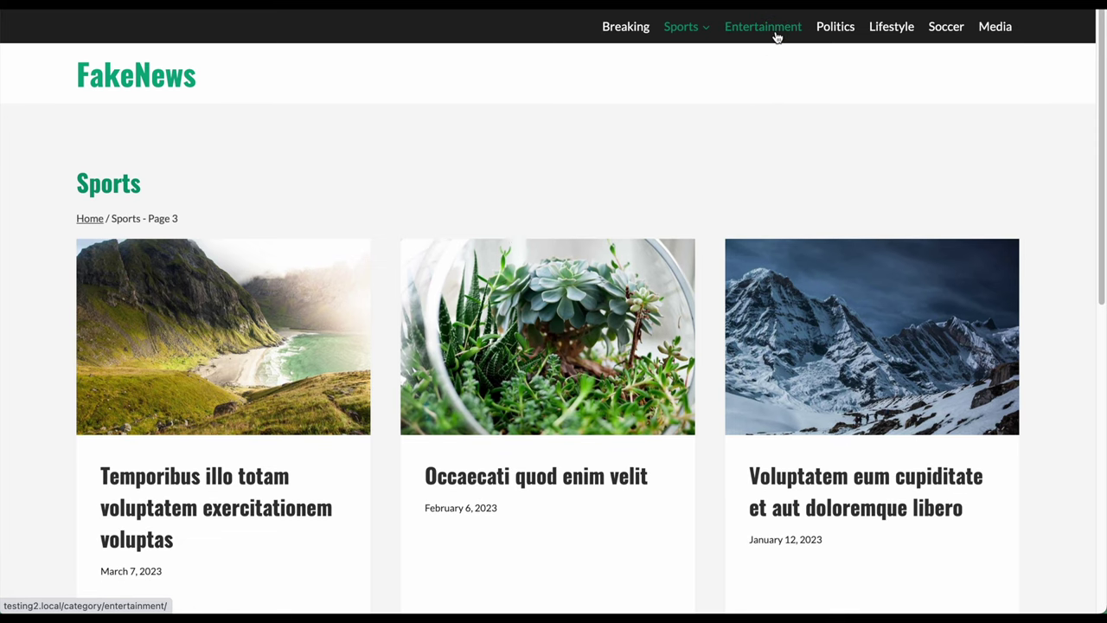
# - View the Entertainment, Politics, Lifestyle, Soccer and Media archives in turn, ending back on Entertainment
pyautogui.click(776, 35)
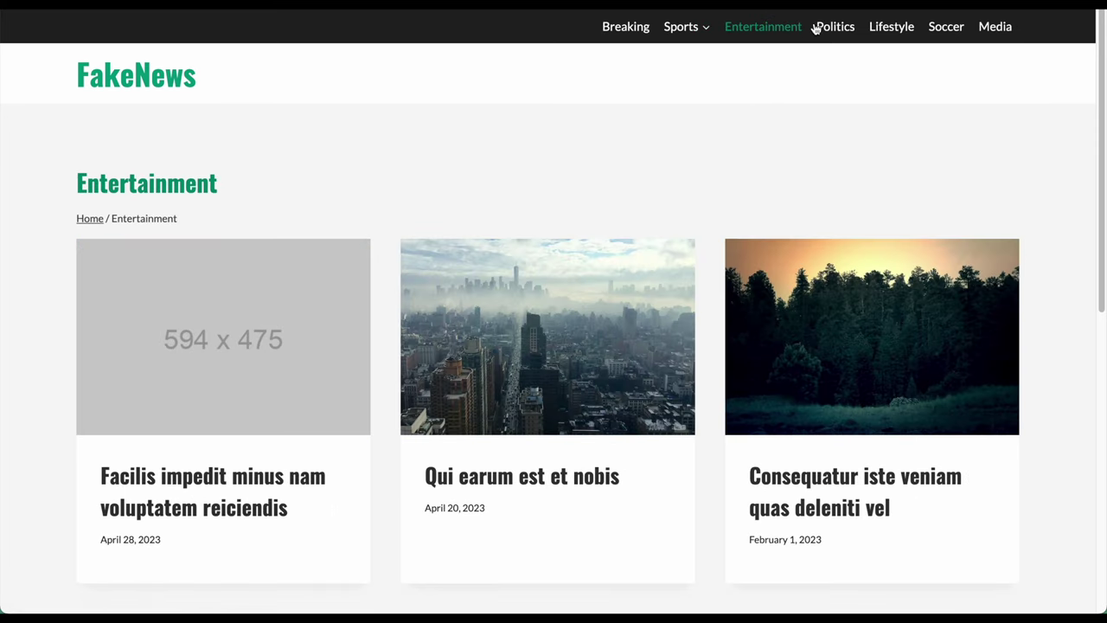
pyautogui.click(826, 27)
pyautogui.click(899, 28)
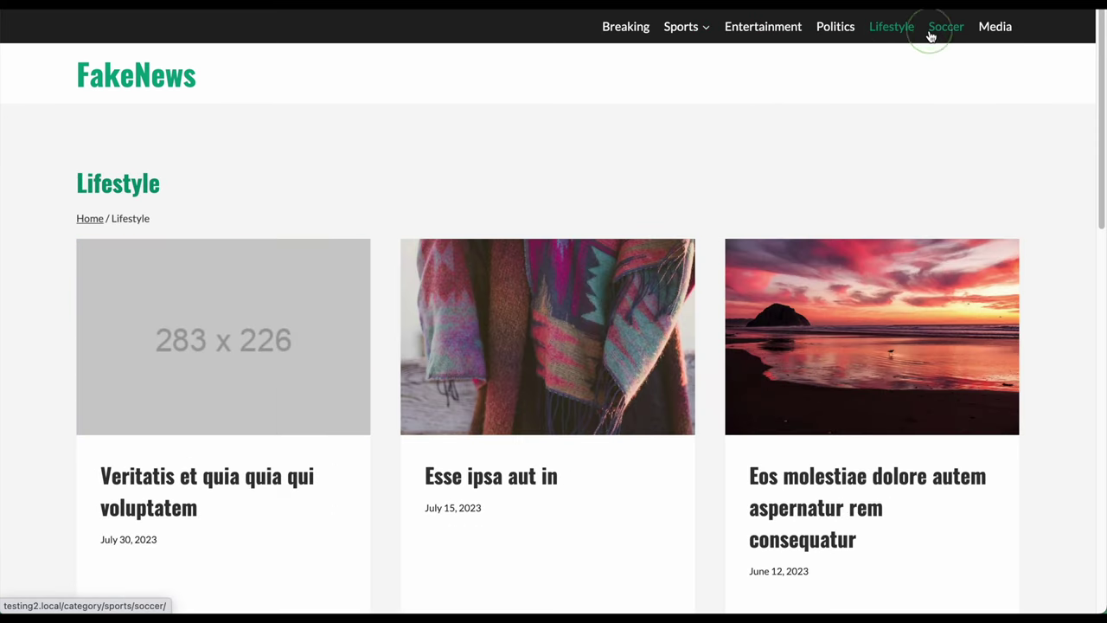
pyautogui.click(936, 33)
pyautogui.click(992, 32)
pyautogui.click(877, 32)
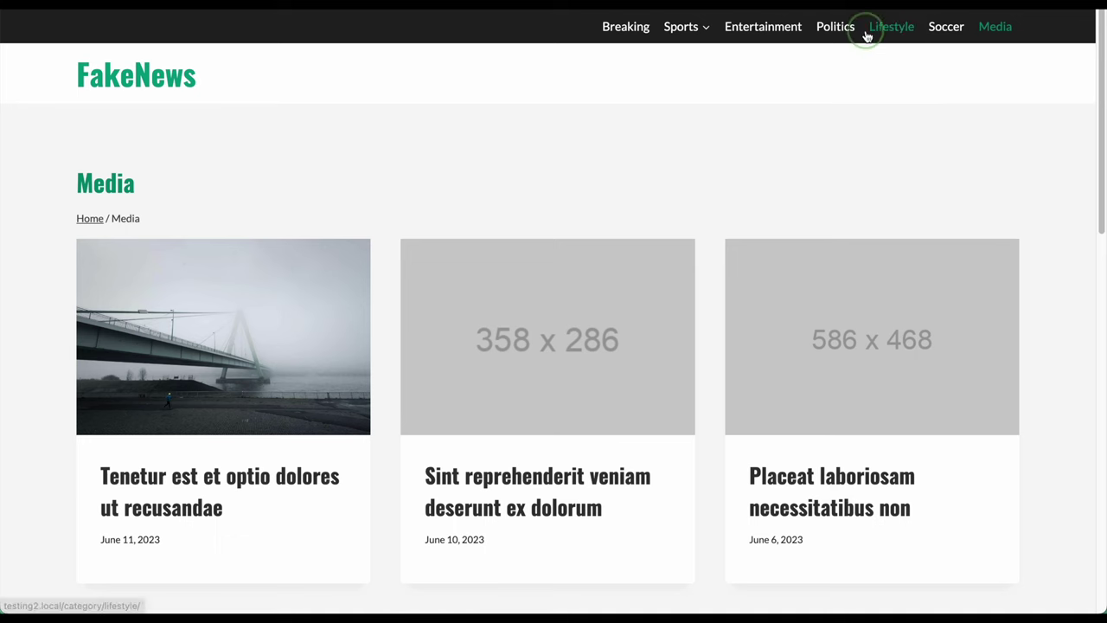
pyautogui.click(830, 31)
pyautogui.click(767, 41)
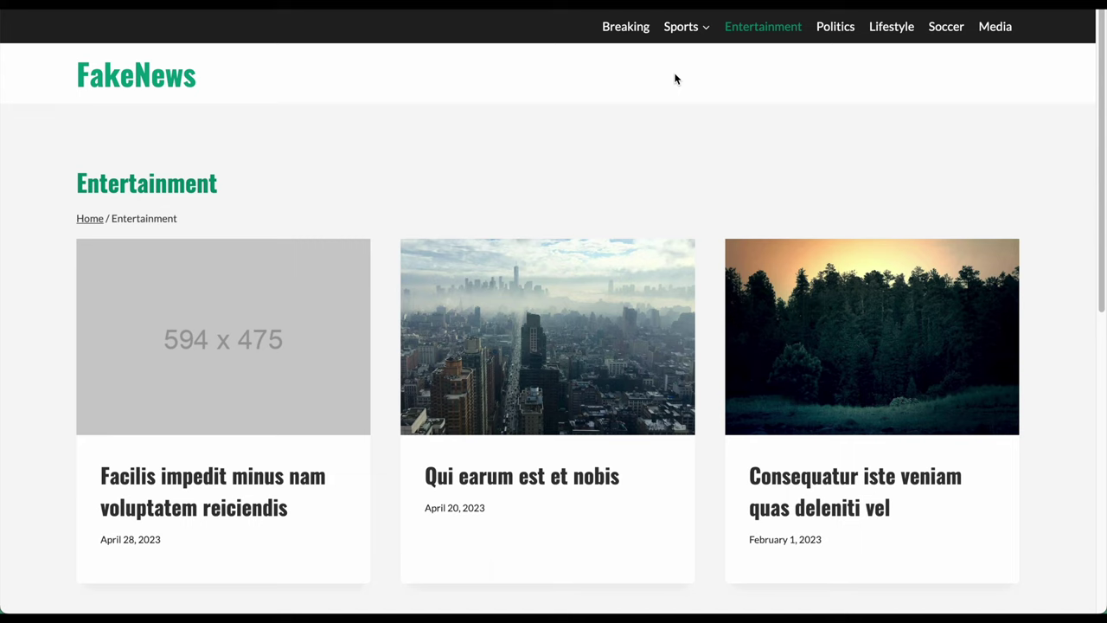
# - Examine the Entertainment archive's layout from the header and breadcrumb through the post cards to the footer
pyautogui.scroll(-1, 666, 201)
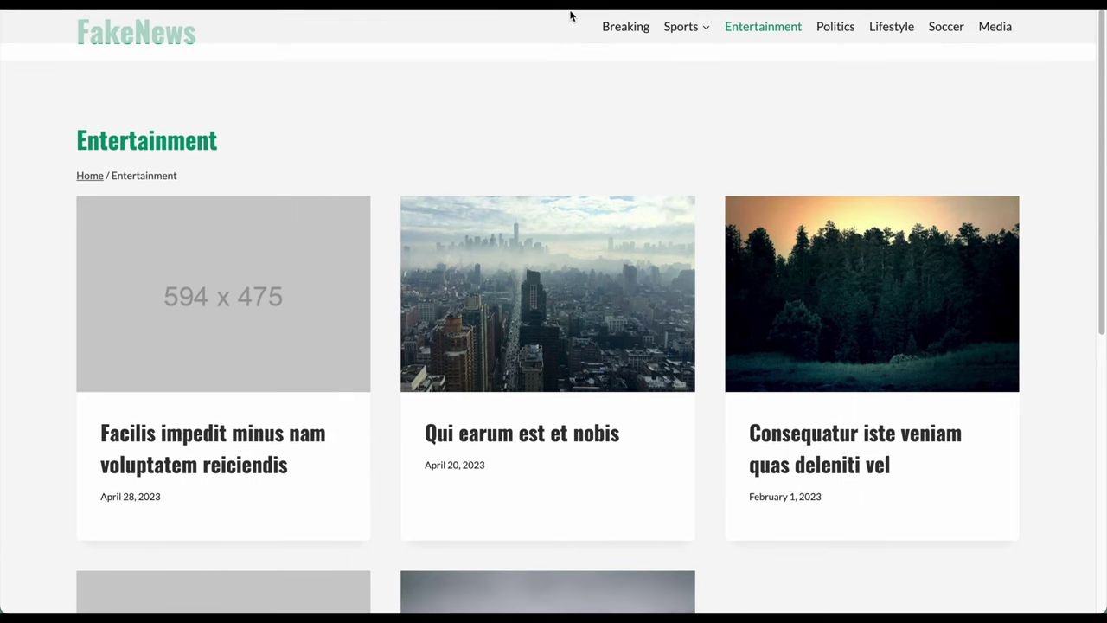
pyautogui.scroll(1, 612, 180)
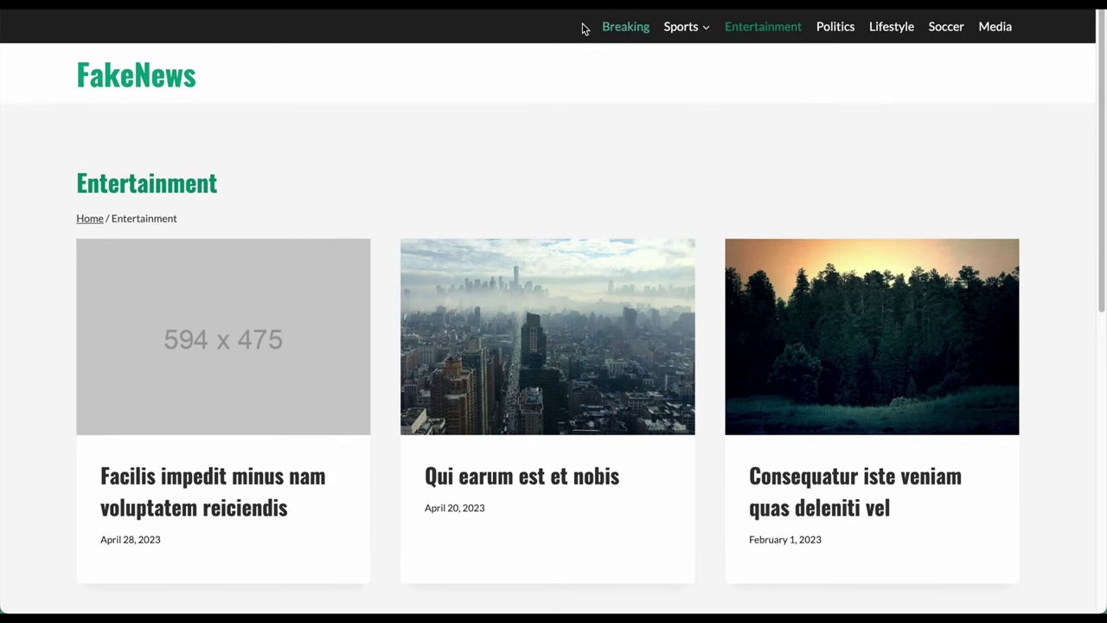
pyautogui.scroll(-1, 582, 91)
pyautogui.scroll(-1, 589, 78)
pyautogui.scroll(-6, 589, 78)
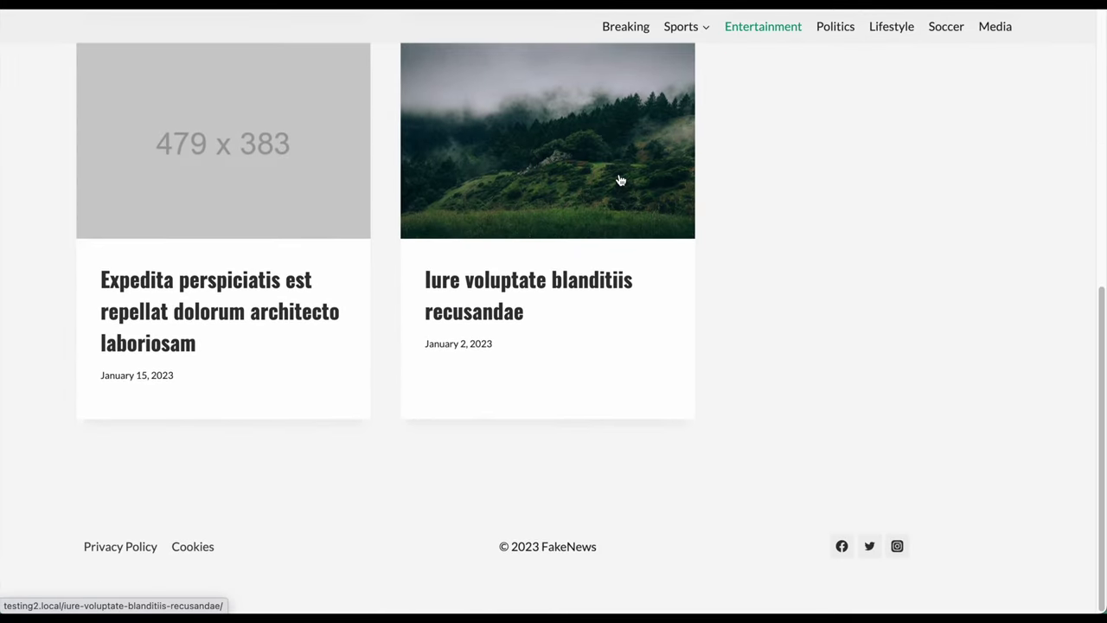
pyautogui.scroll(6, 618, 178)
pyautogui.scroll(-3, 501, 138)
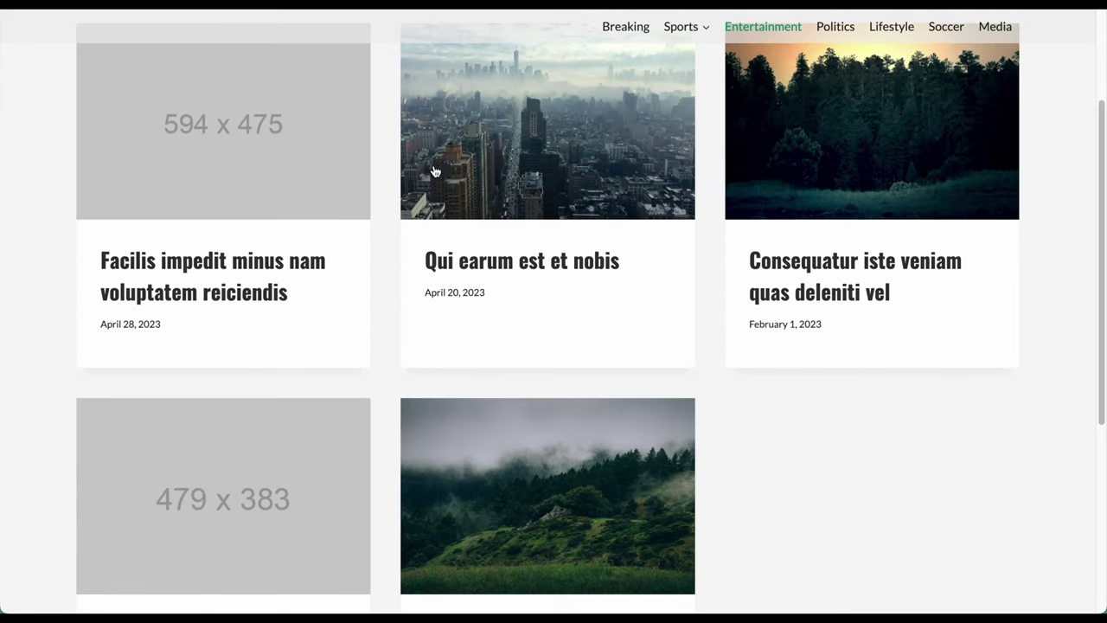
pyautogui.scroll(-2, 459, 182)
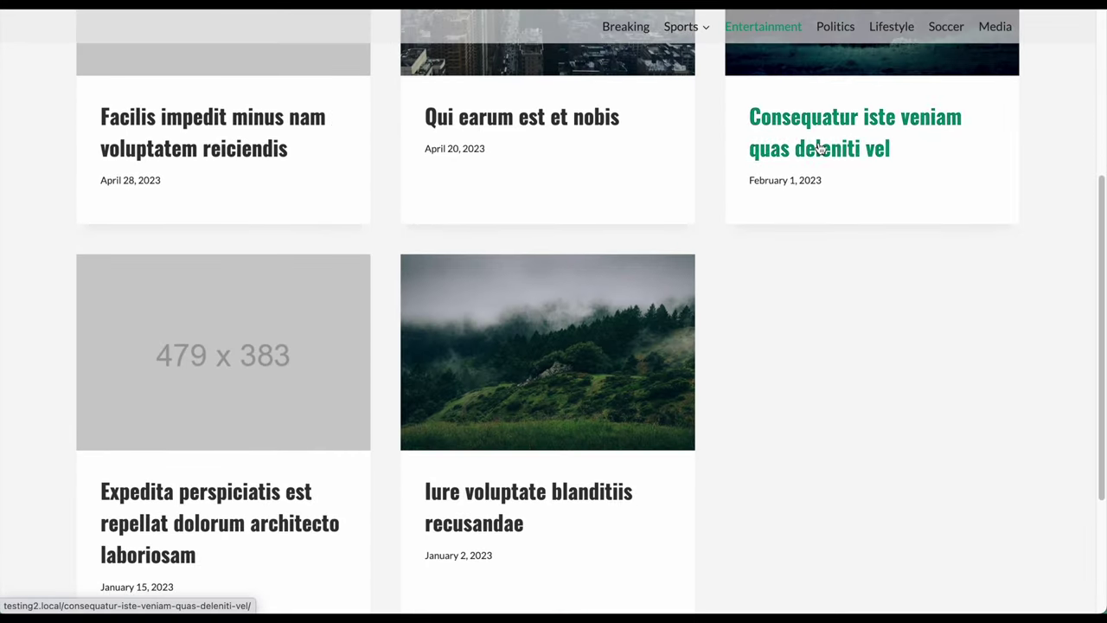
# - View the Politics category archive and look over its post cards down to the footer
pyautogui.click(848, 32)
pyautogui.scroll(-7, 833, 314)
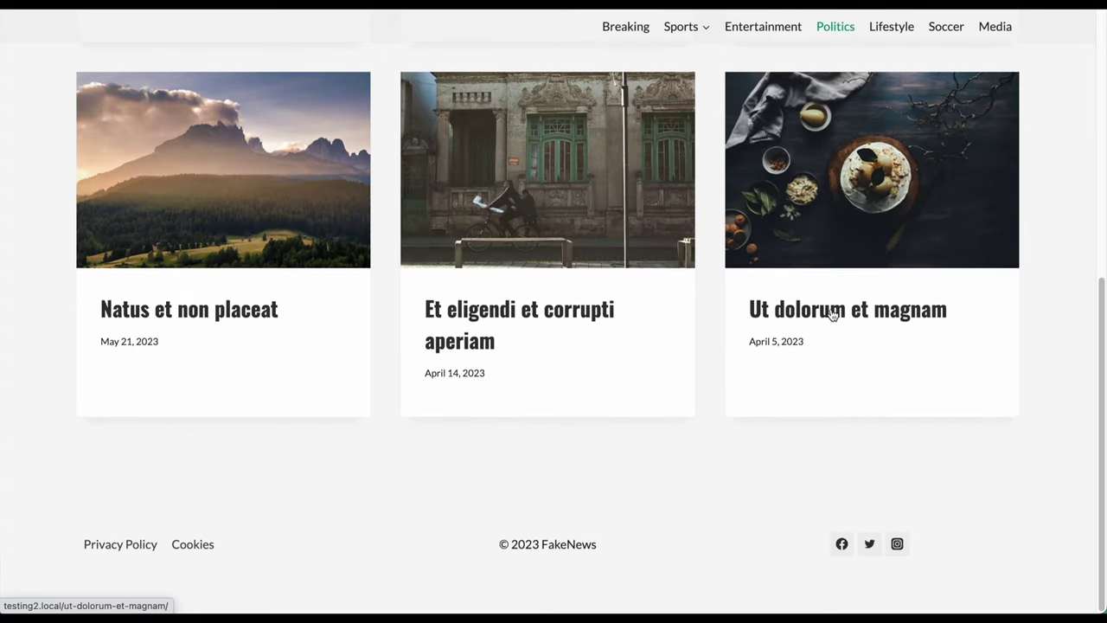
pyautogui.scroll(8, 830, 314)
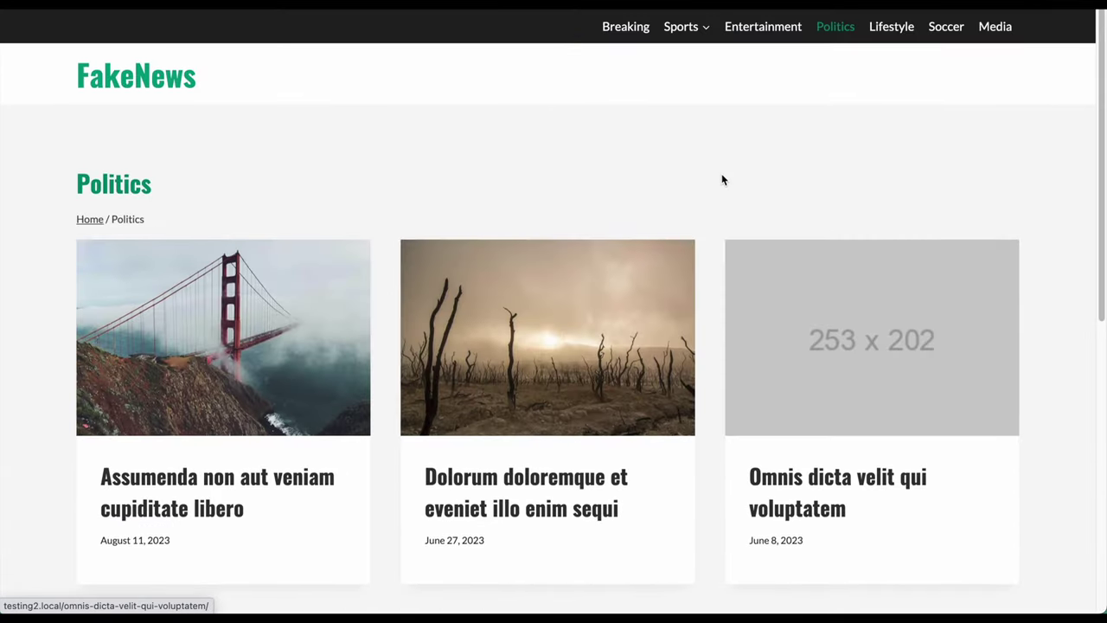
# - From the home page, view the "Consequatur ut ab natus" post down to its Similar Posts section, and return to the home page
pyautogui.click(87, 223)
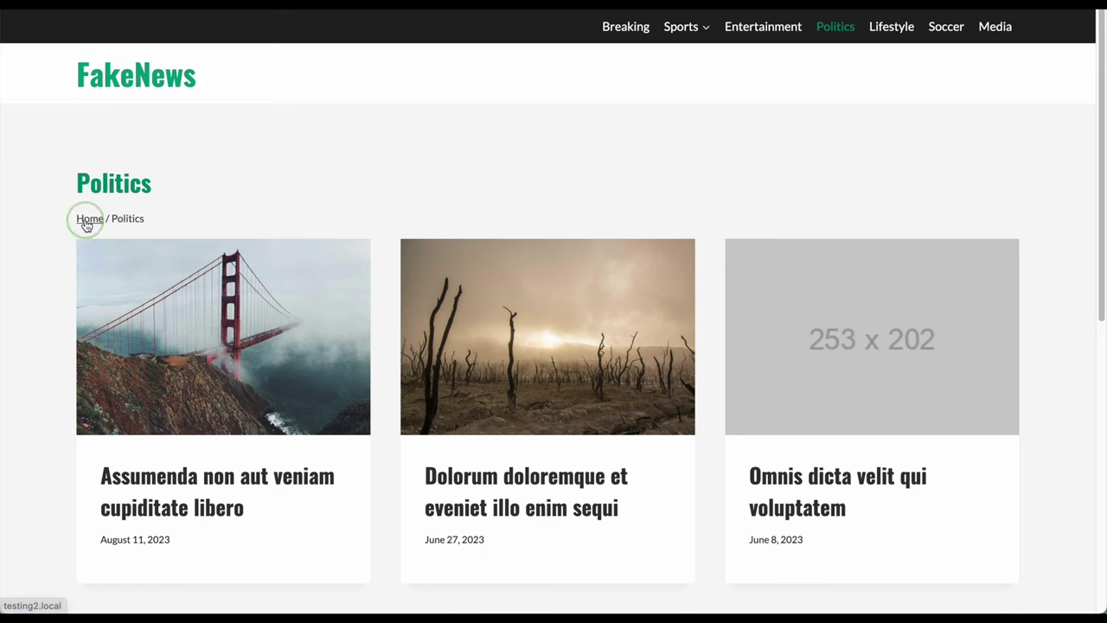
pyautogui.scroll(-2, 611, 249)
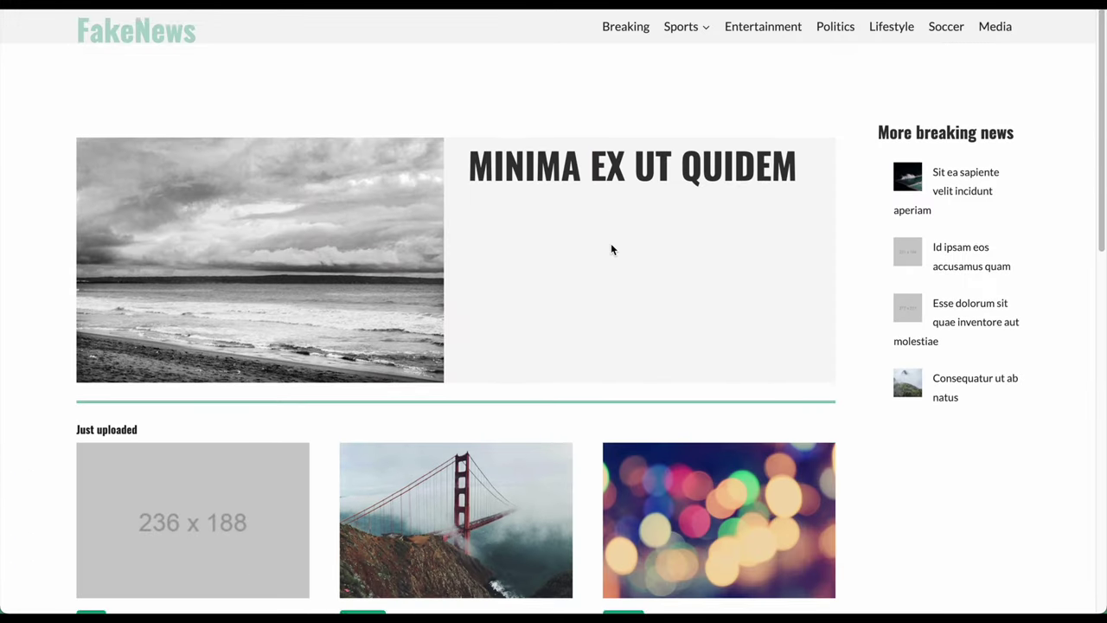
pyautogui.click(962, 363)
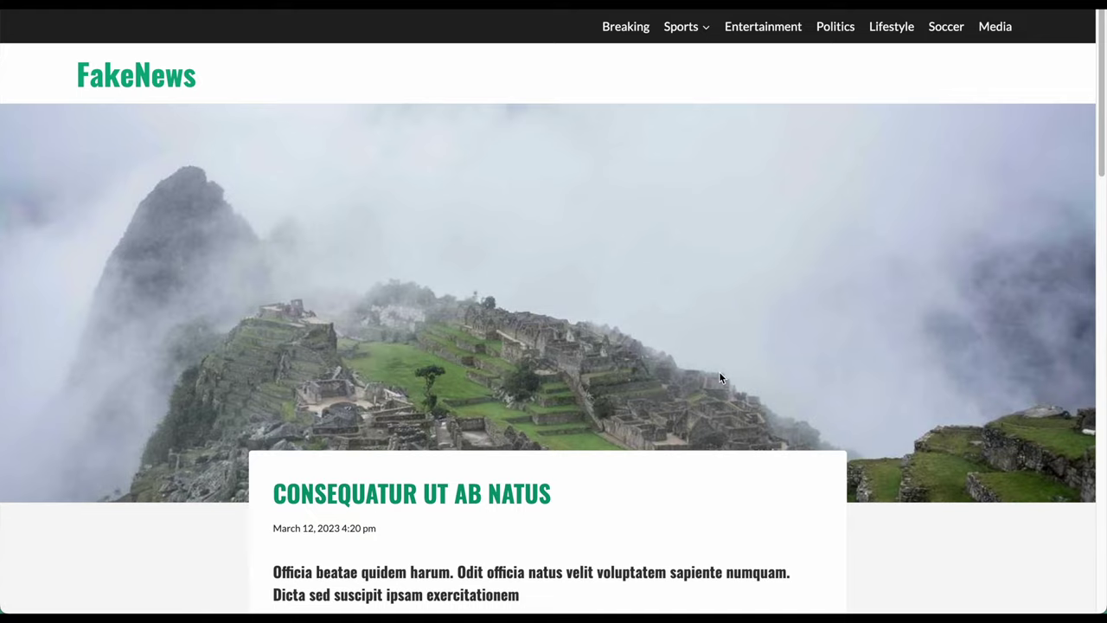
pyautogui.scroll(-10, 719, 371)
pyautogui.scroll(-5, 721, 376)
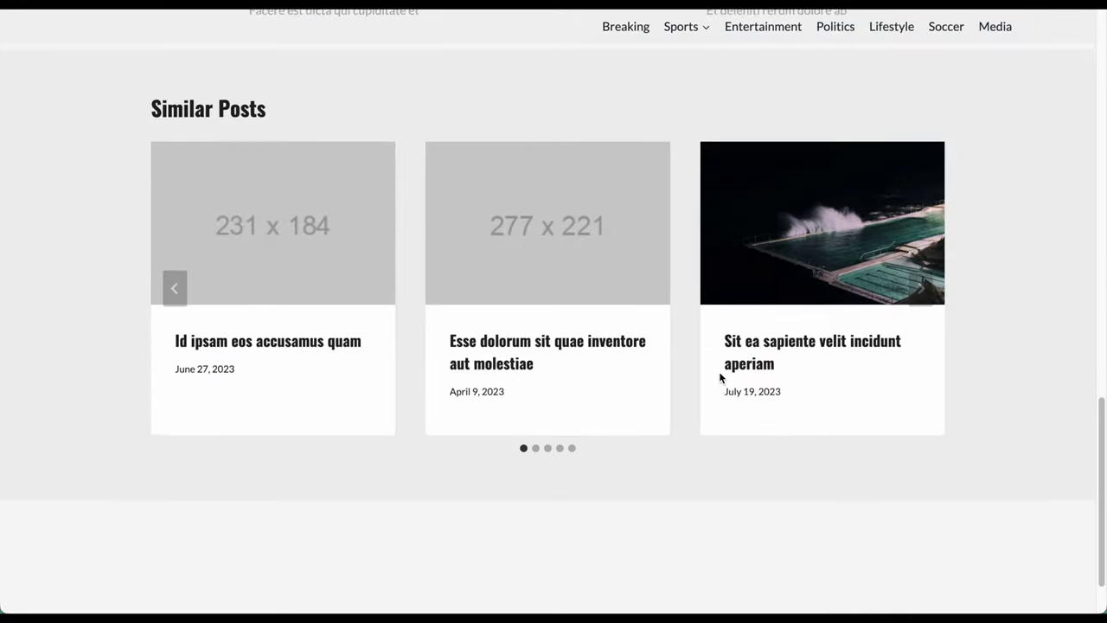
pyautogui.press('Home')
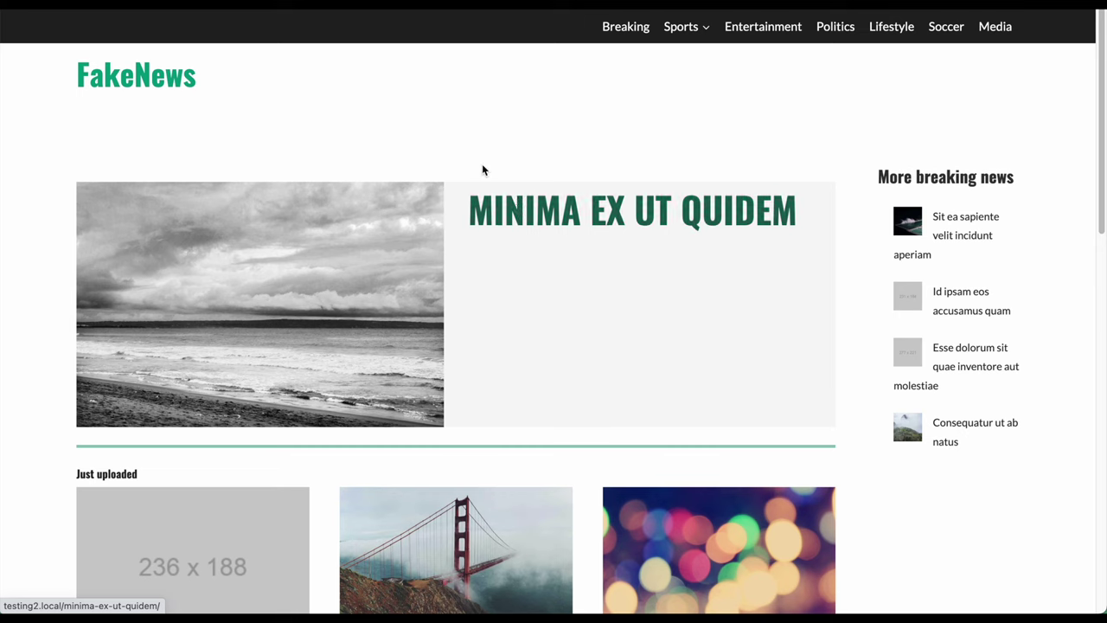
pyautogui.click(138, 87)
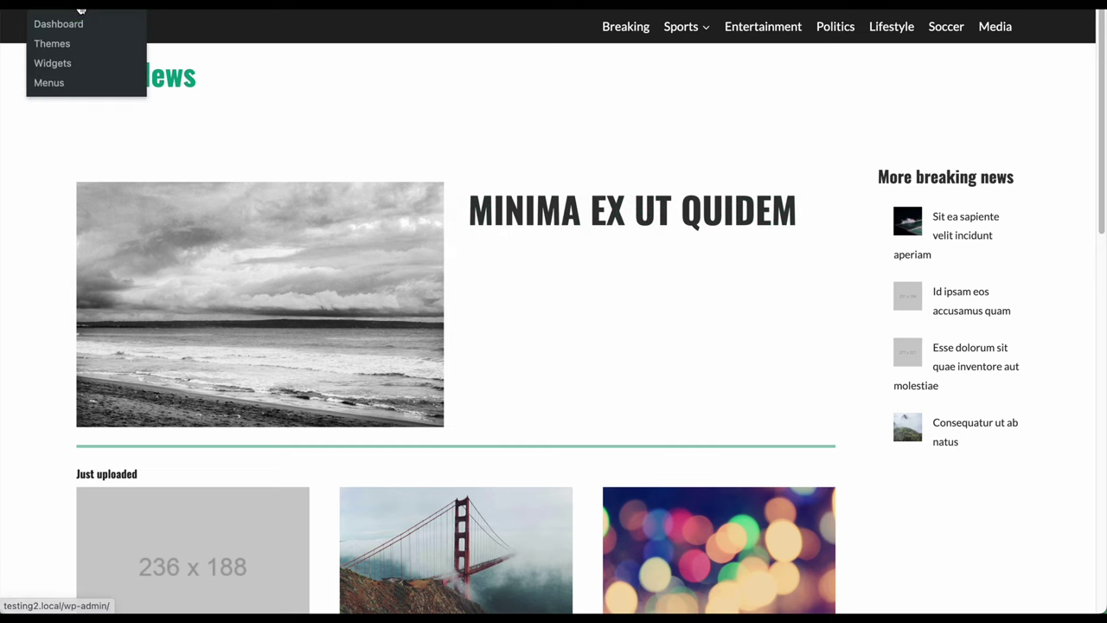
# - Go to the WordPress dashboard and examine the list of site pages, highlighting the Home — Front Page entry
pyautogui.click(91, 17)
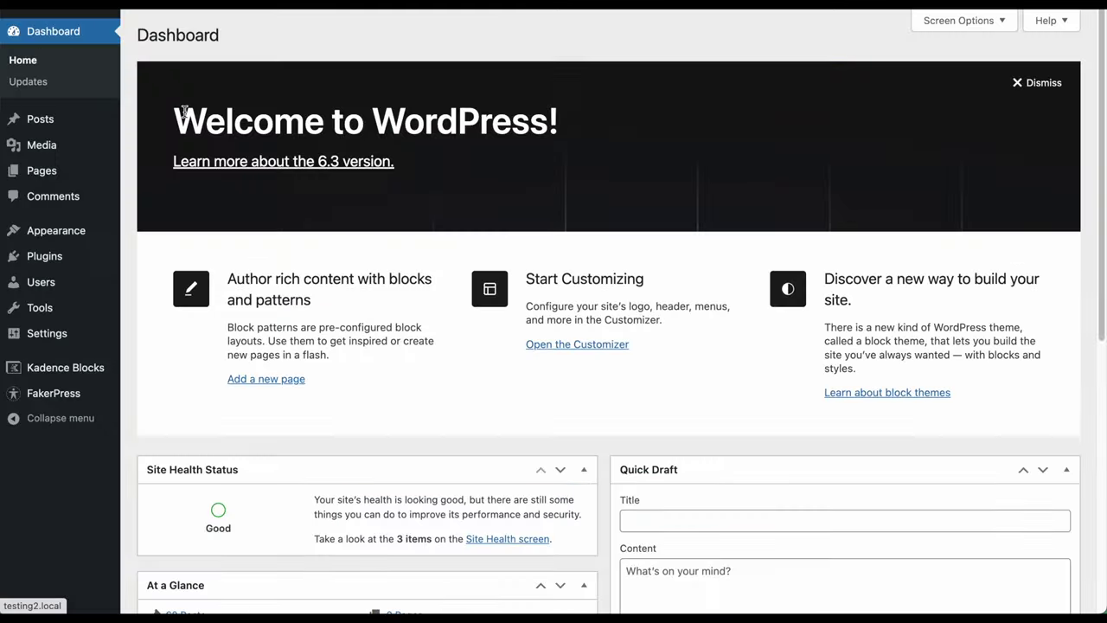
pyautogui.click(40, 172)
pyautogui.moveTo(264, 193); pyautogui.dragTo(170, 202)
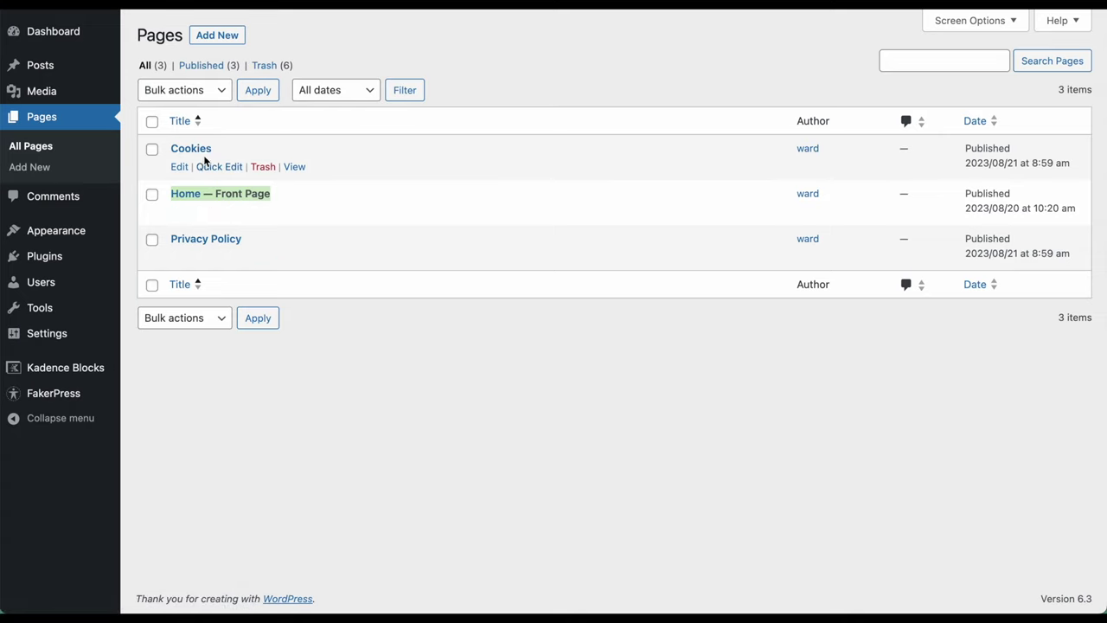
pyautogui.click(297, 204)
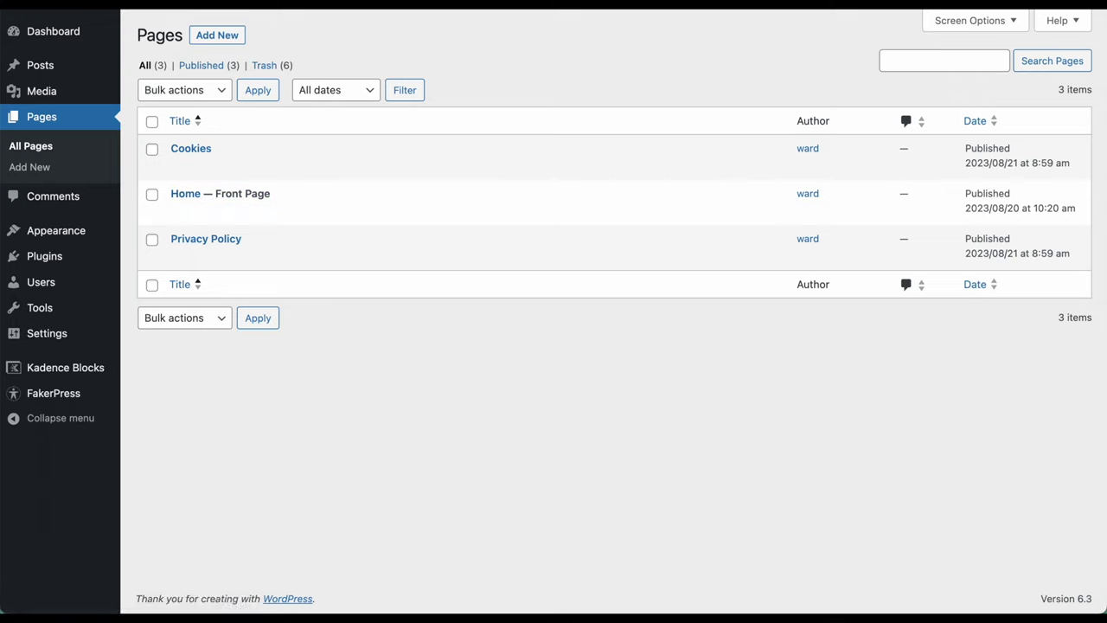
# - Return to the live site and view the Breaking, Sports, Entertainment and Lifestyle archives, looking through the Lifestyle posts
pyautogui.click(52, 22)
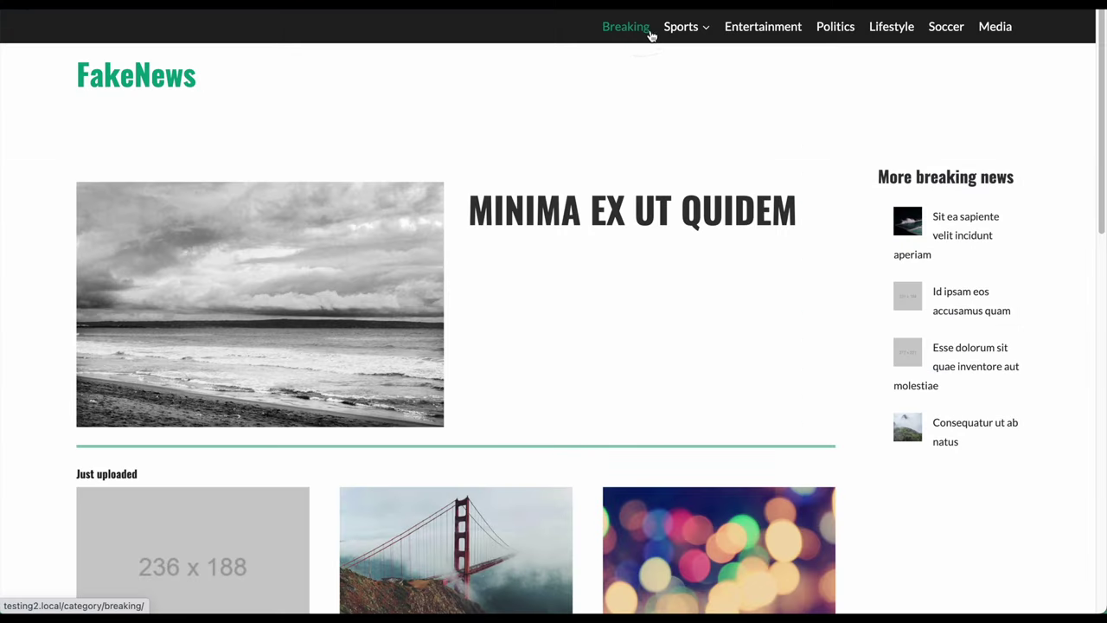
pyautogui.click(637, 28)
pyautogui.click(682, 27)
pyautogui.click(791, 27)
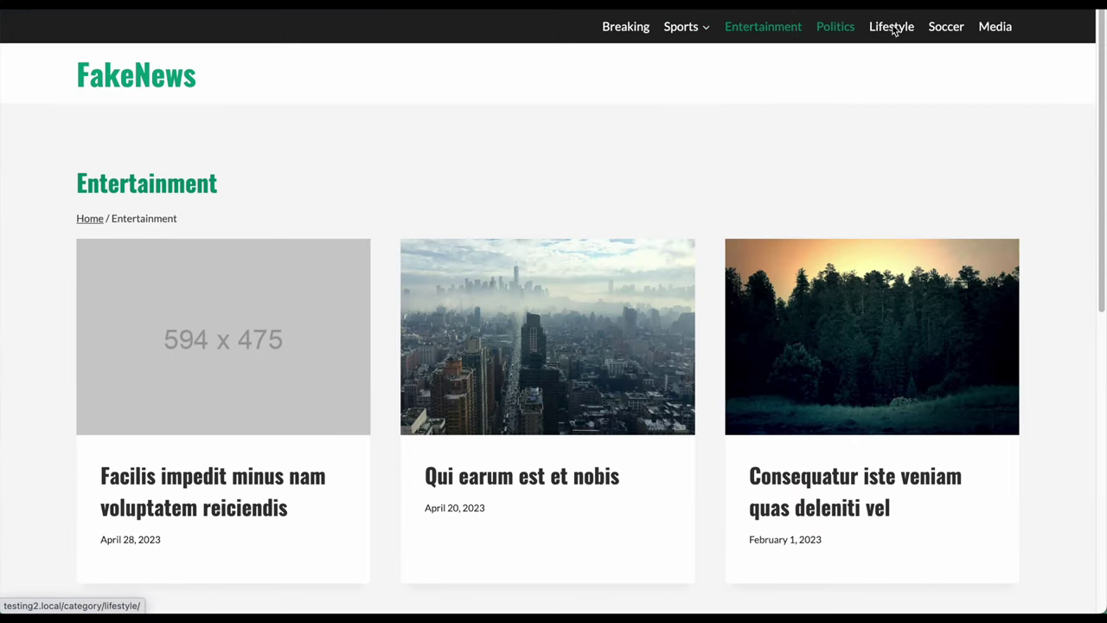
pyautogui.click(886, 28)
pyautogui.scroll(-10, 808, 347)
pyautogui.scroll(10, 807, 347)
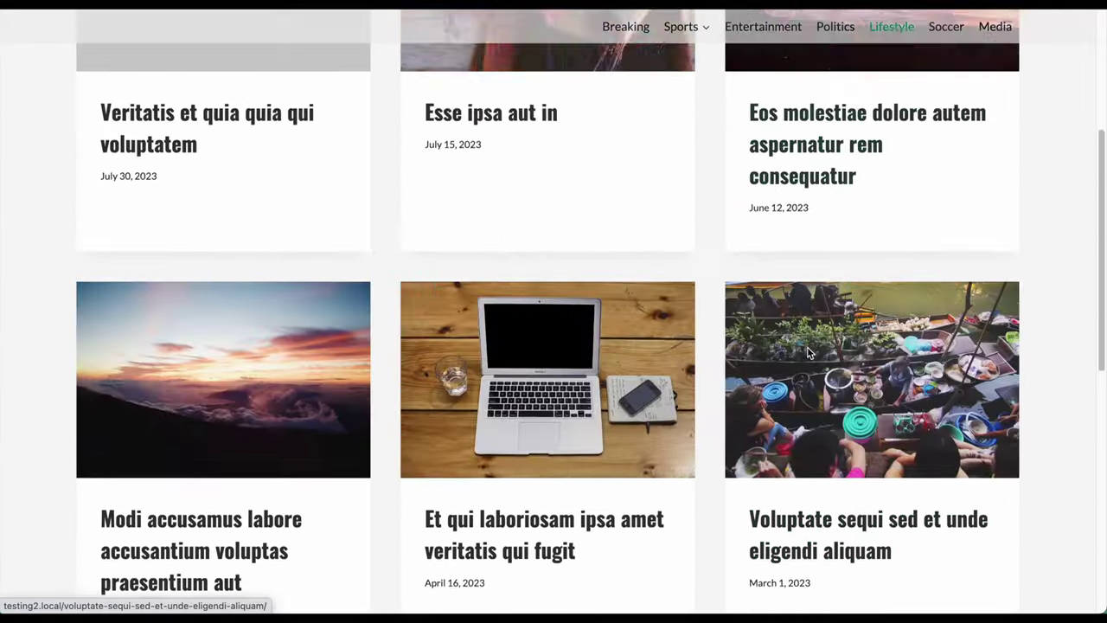
pyautogui.scroll(3, 371, 161)
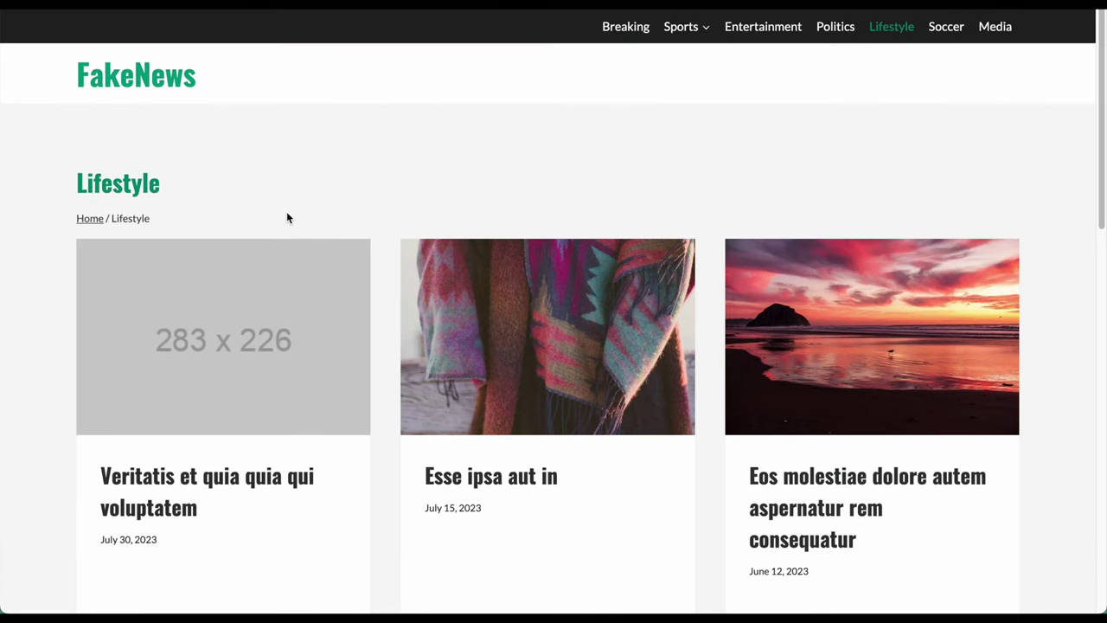
# - Return to the home page and examine the featured post, the breaking news list and the Just uploaded grid
pyautogui.click(101, 223)
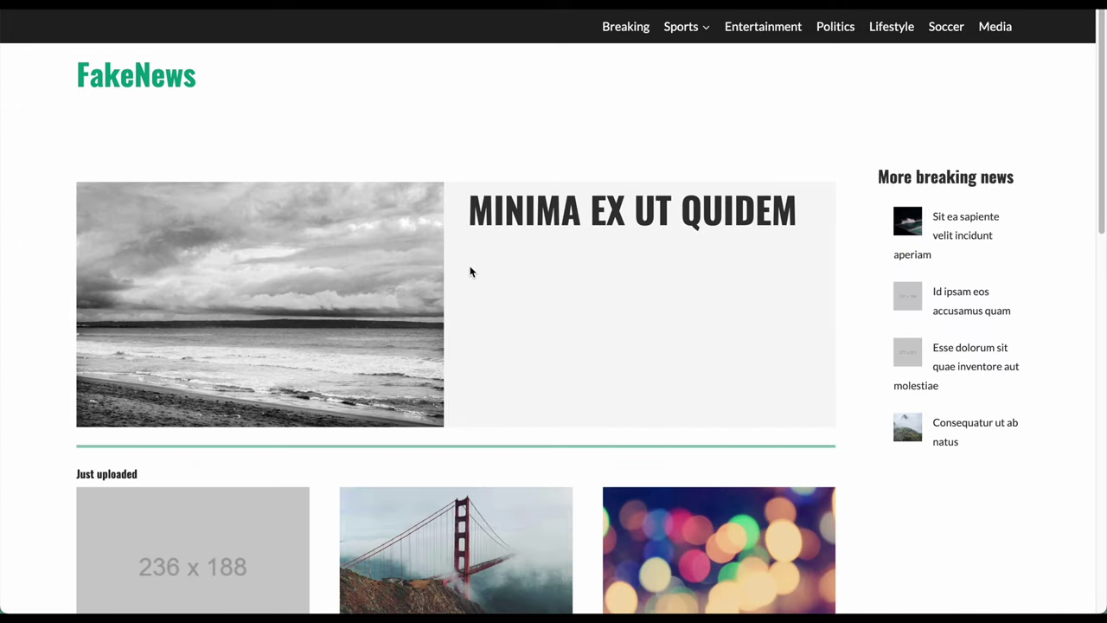
pyautogui.scroll(-3, 469, 271)
pyautogui.scroll(3, 469, 271)
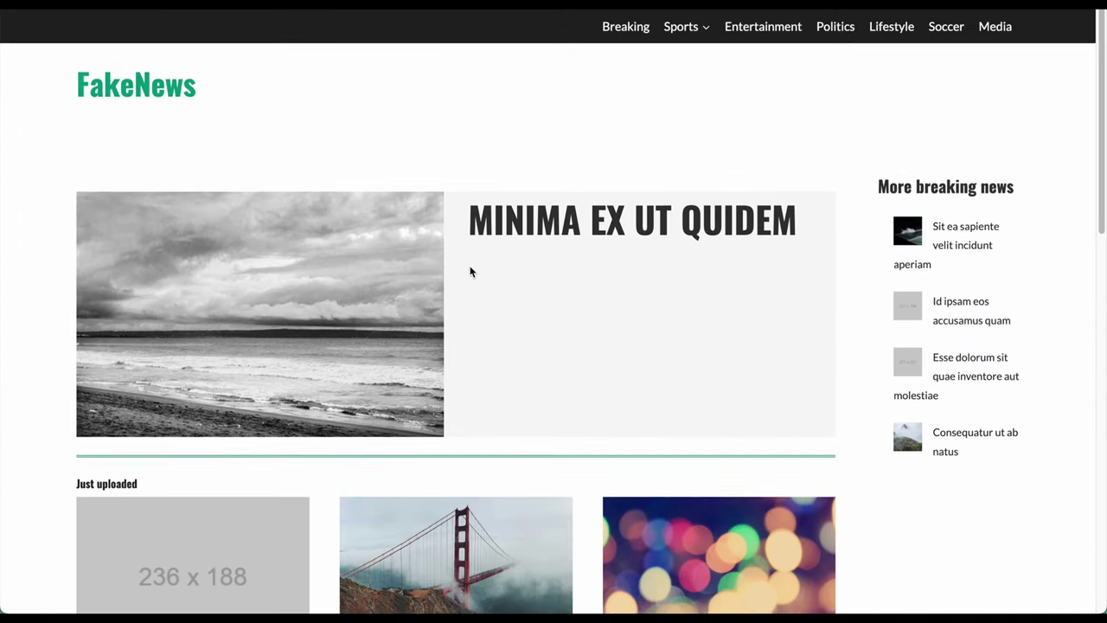
pyautogui.scroll(-3, 551, 366)
pyautogui.scroll(-2, 481, 321)
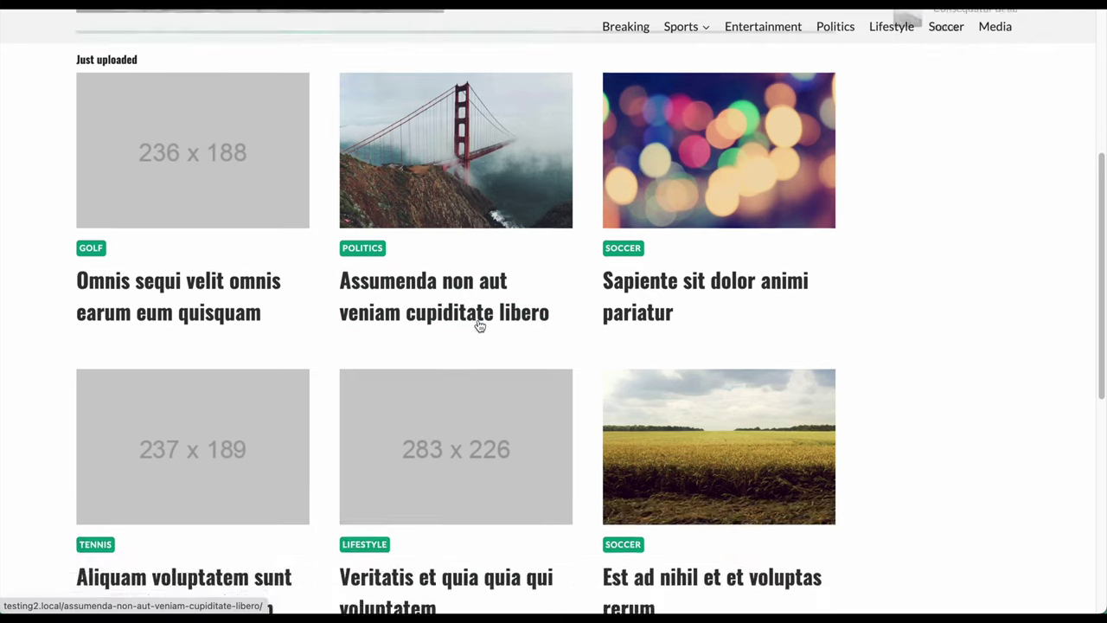
pyautogui.scroll(5, 494, 317)
pyautogui.scroll(-1, 541, 299)
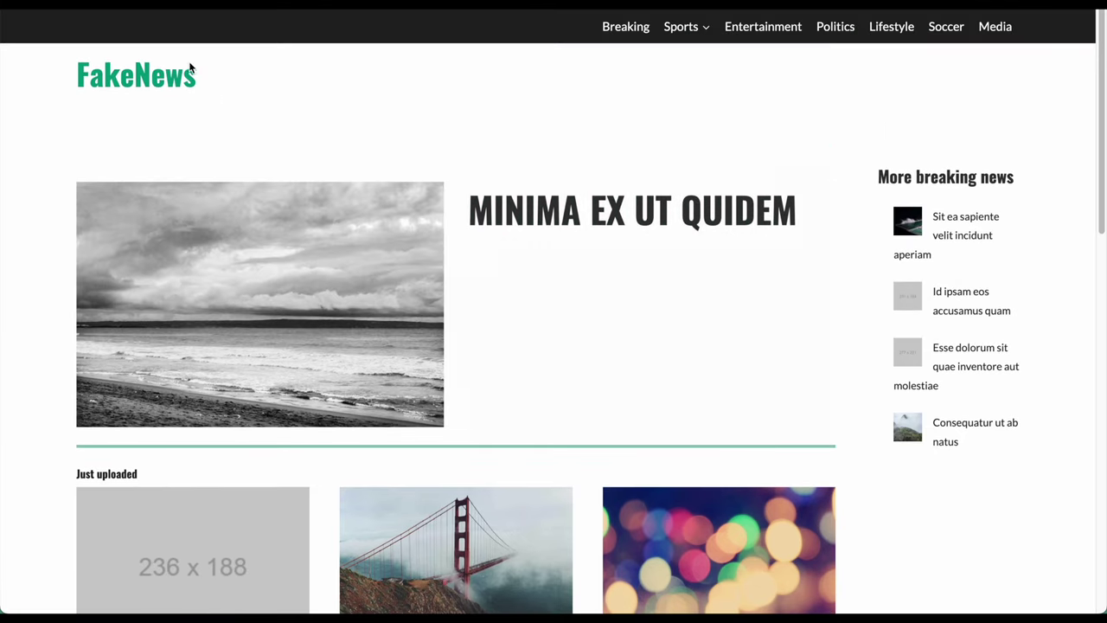
# - Go to the WordPress dashboard and examine the posts list, highlighting the first post's Scheduled status and the third post's date
pyautogui.moveTo(34, 4)
pyautogui.click(55, 21)
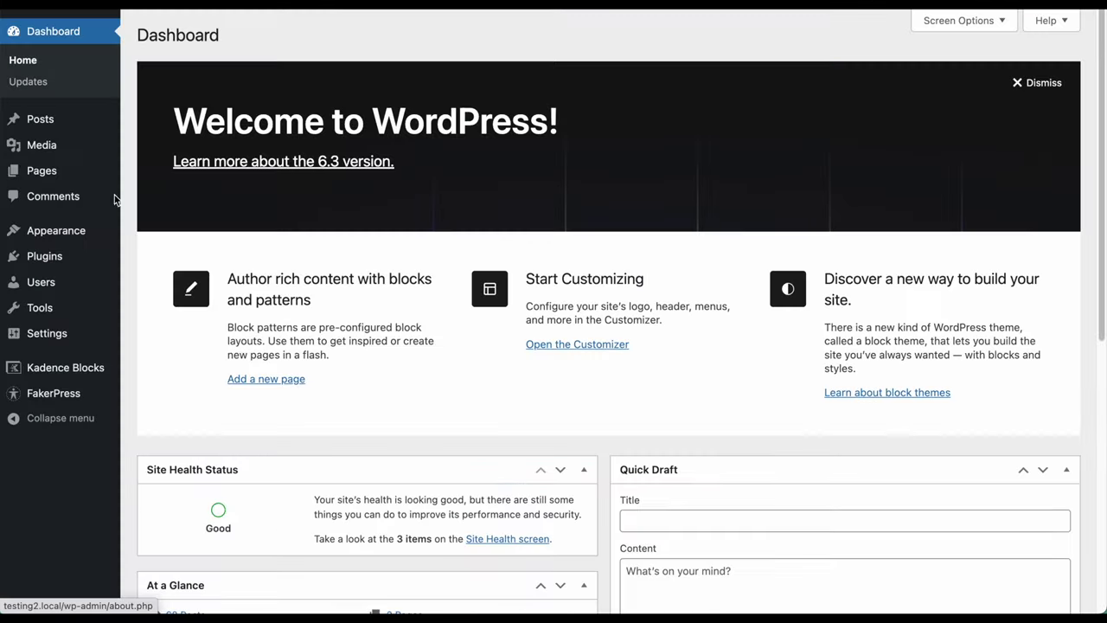
pyautogui.click(55, 122)
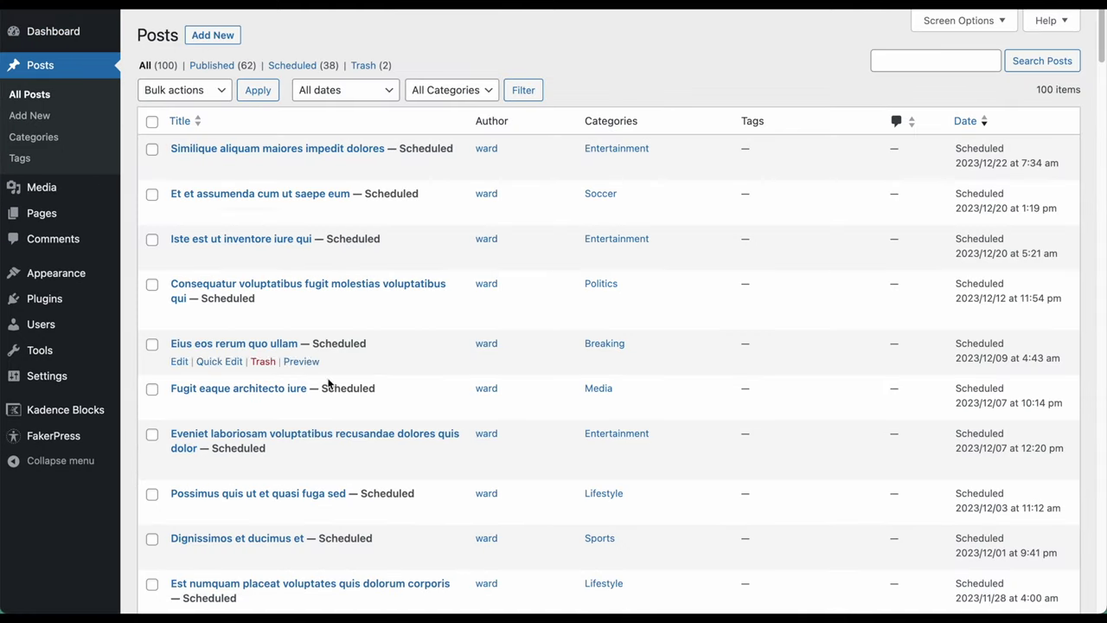
pyautogui.moveTo(395, 148); pyautogui.dragTo(458, 152)
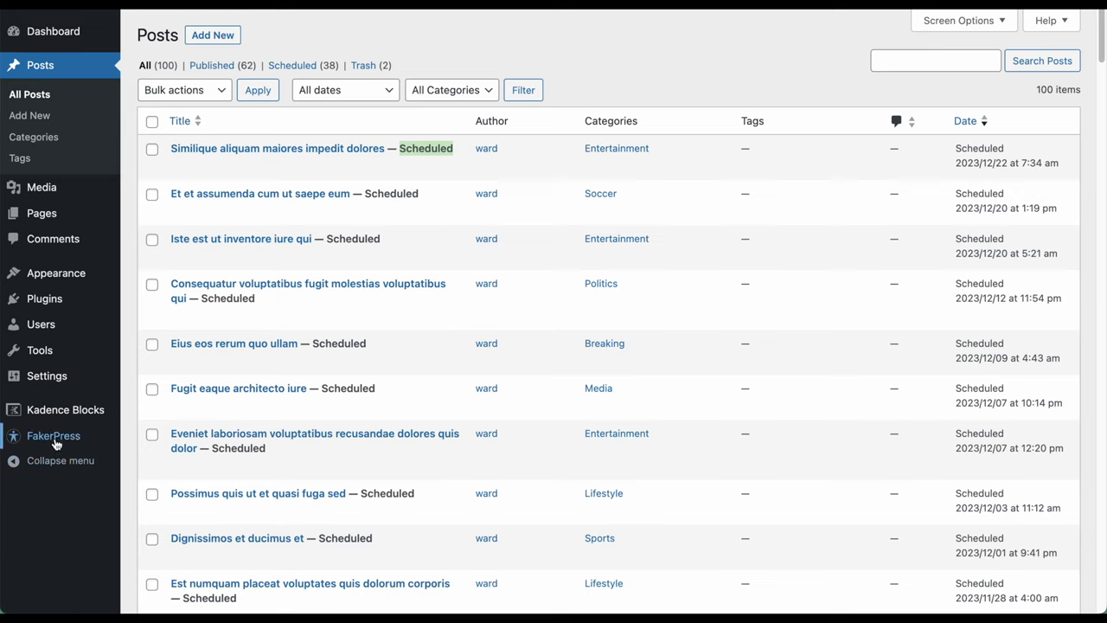
pyautogui.moveTo(60, 443)
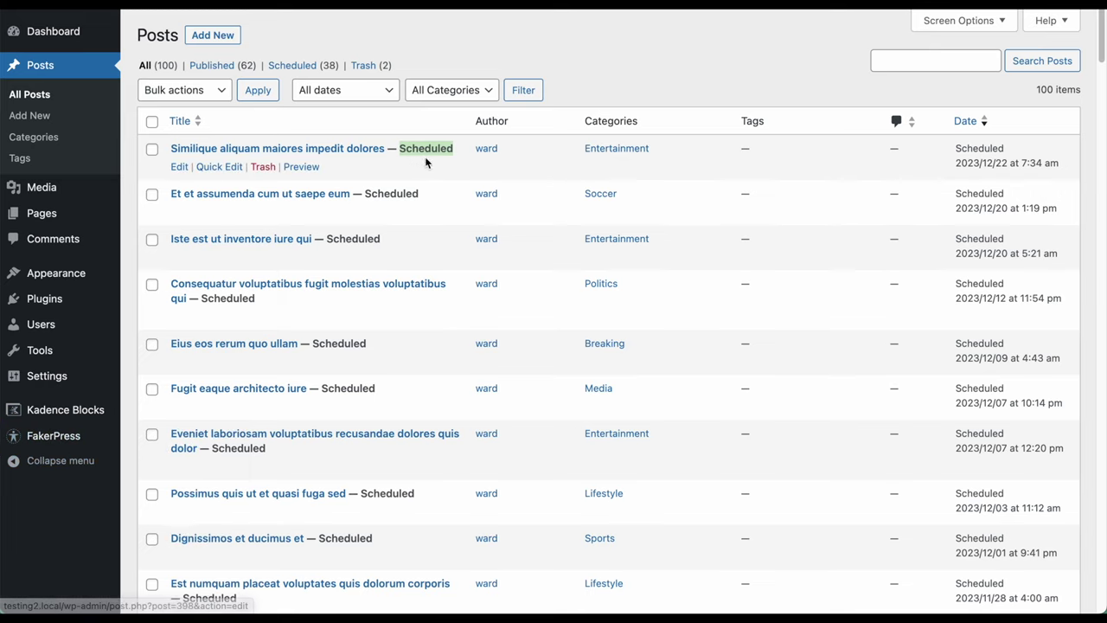
pyautogui.scroll(-1, 411, 248)
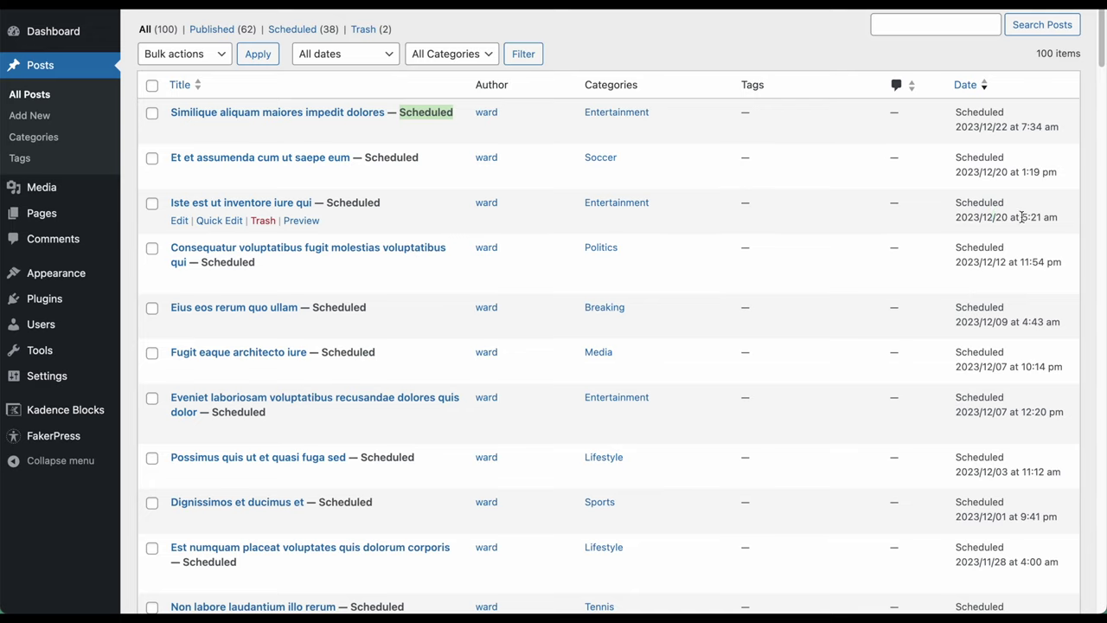
pyautogui.moveTo(1022, 218); pyautogui.dragTo(955, 223)
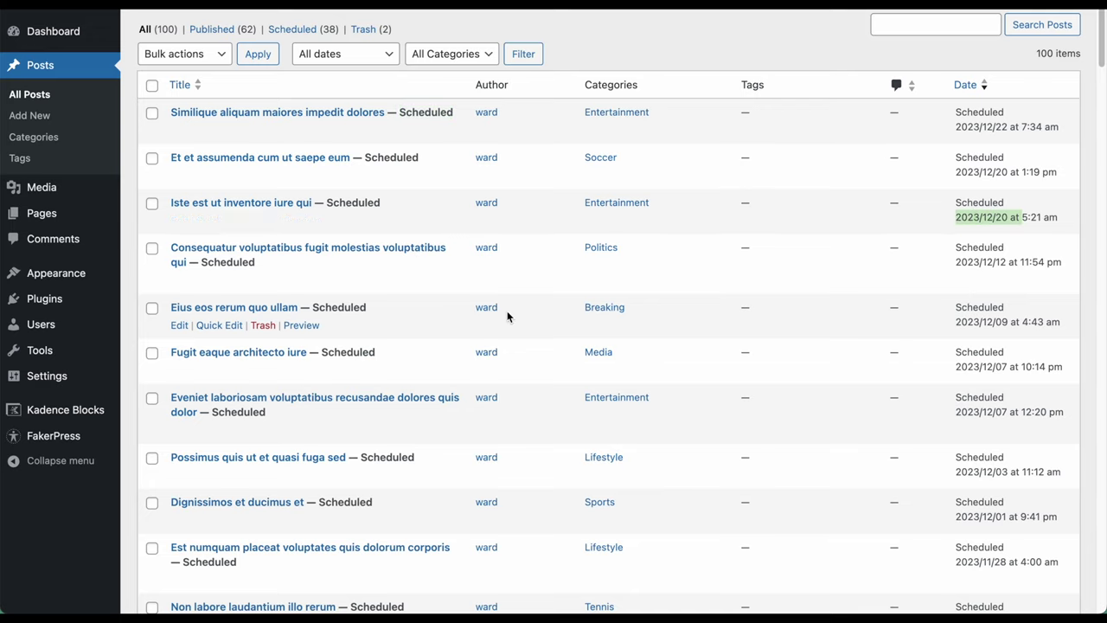
# - Look through the scheduled and published posts further down the list, checking their assigned categories and dates
pyautogui.scroll(-10, 507, 313)
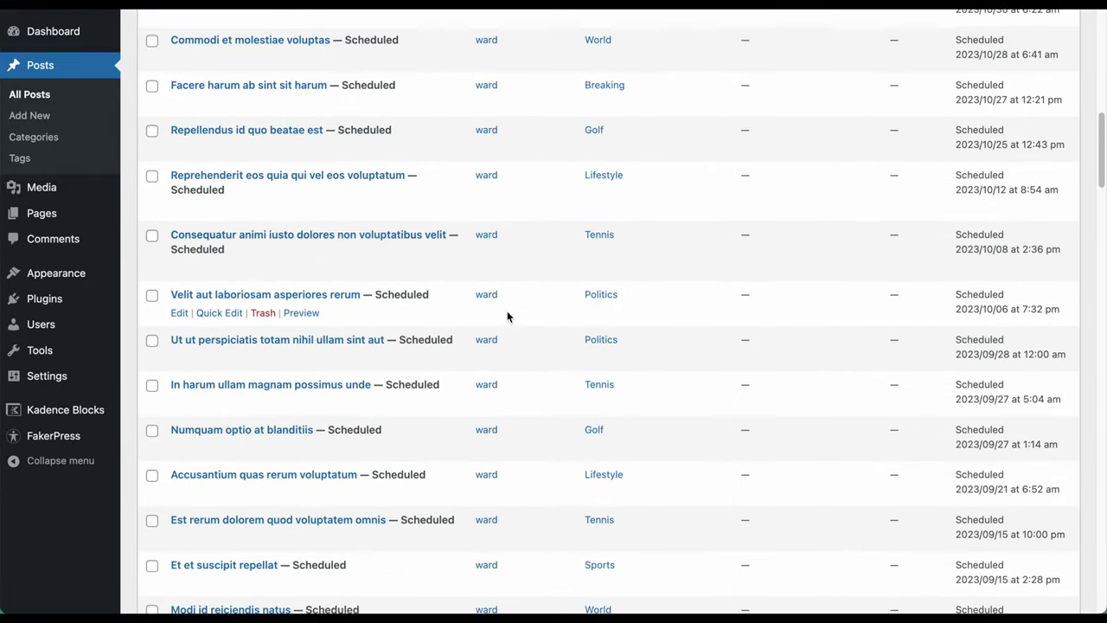
pyautogui.scroll(-10, 341, 216)
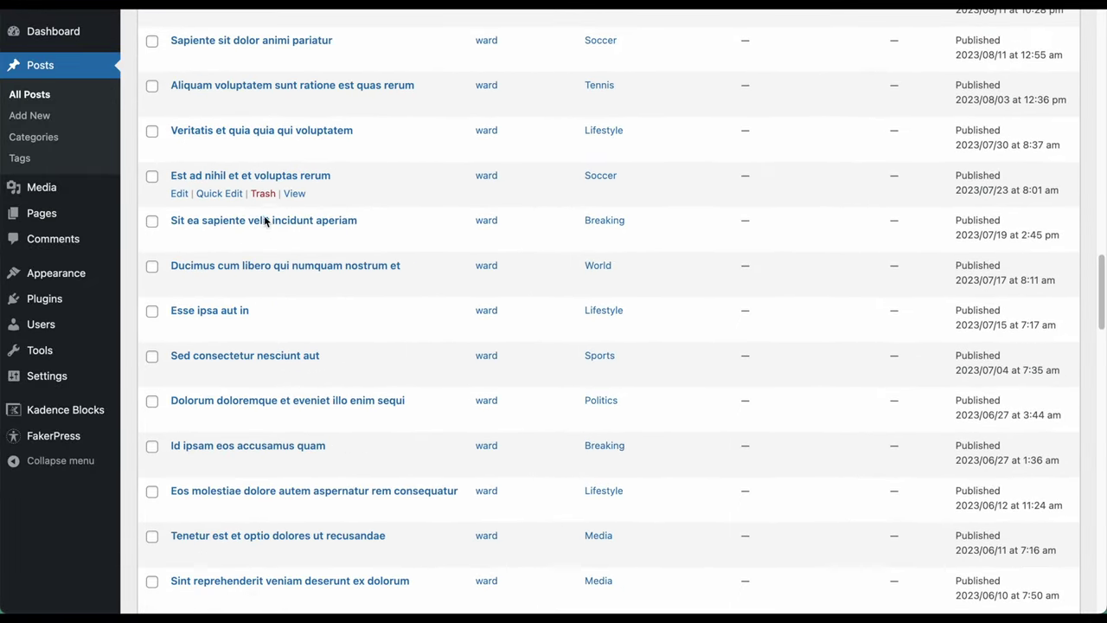
pyautogui.scroll(-4, 281, 476)
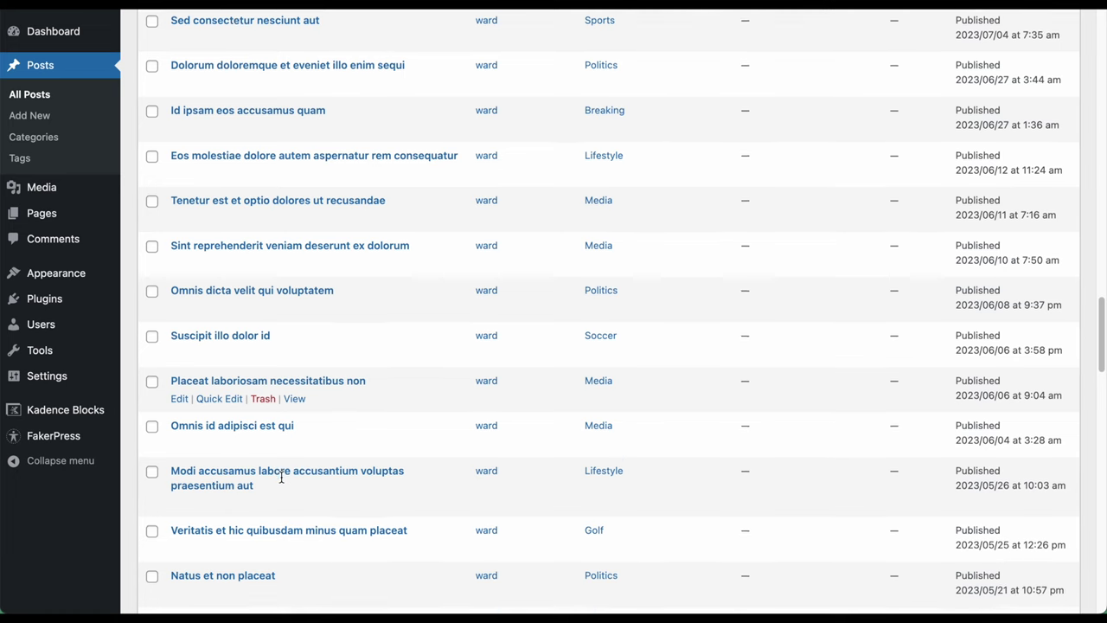
pyautogui.scroll(-1, 281, 476)
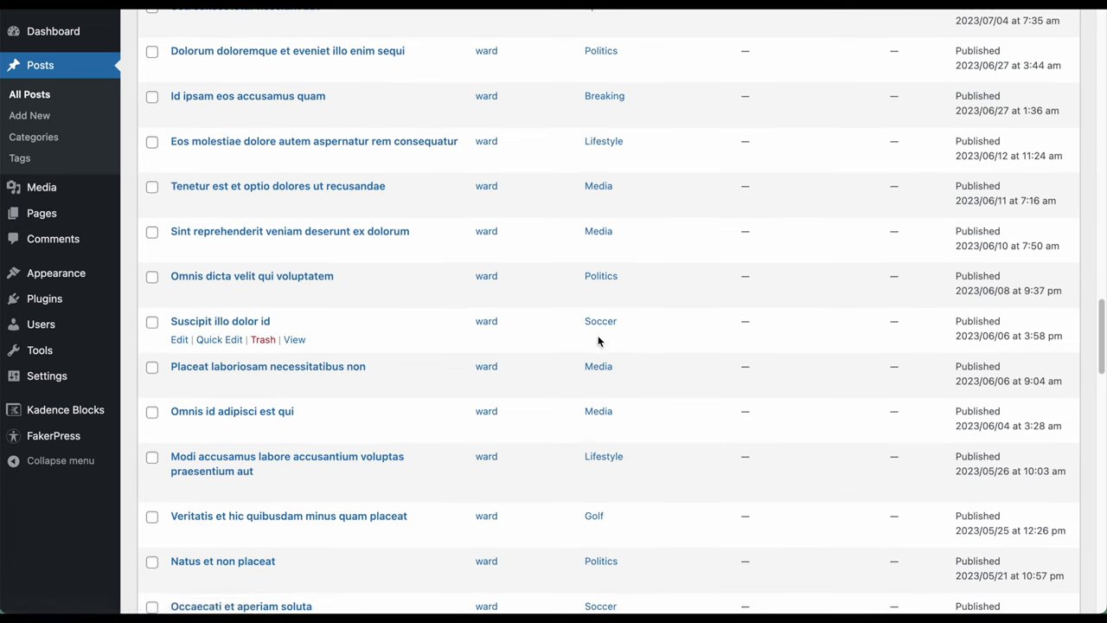
pyautogui.scroll(-4, 602, 405)
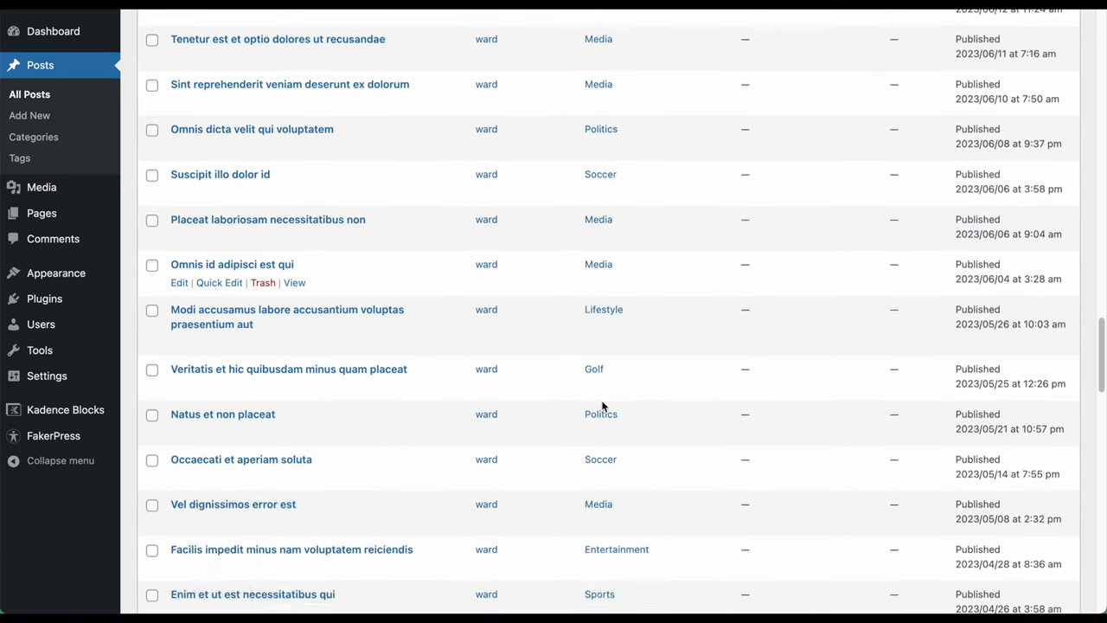
pyautogui.scroll(15, 519, 346)
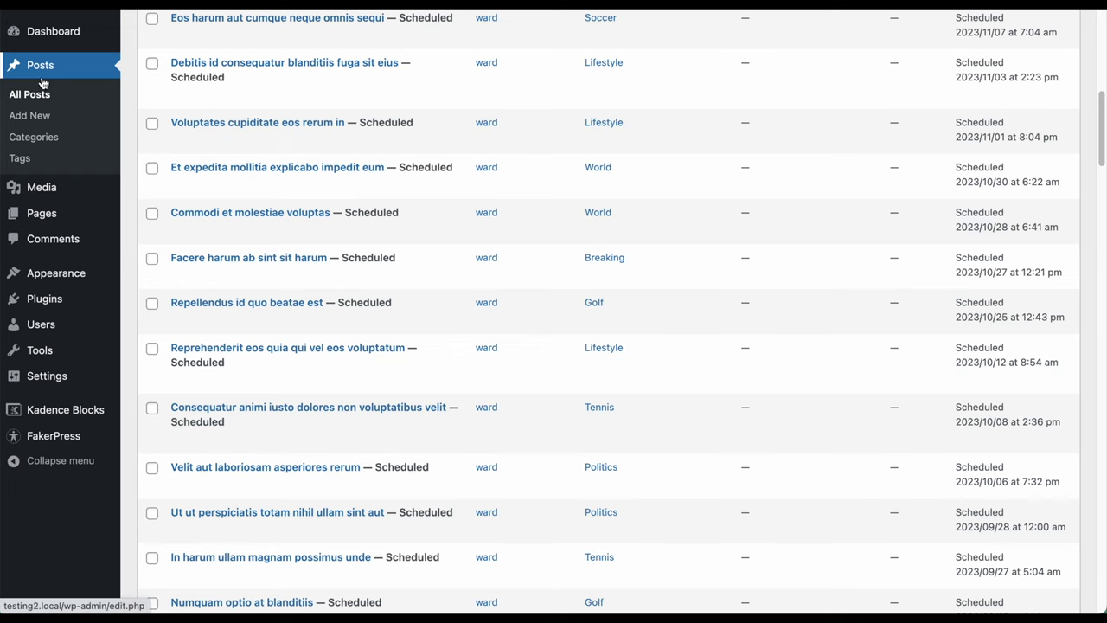
# - Show the post categories and examine the whole list, including Golf, Soccer and Tennis under Sports
pyautogui.click(49, 141)
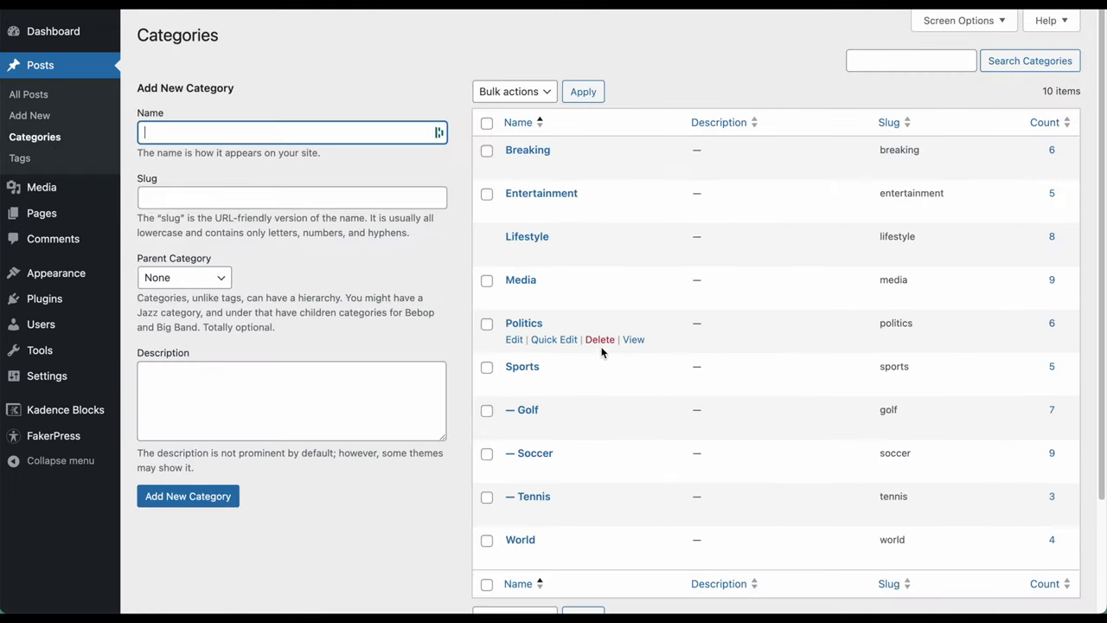
pyautogui.scroll(-3, 600, 350)
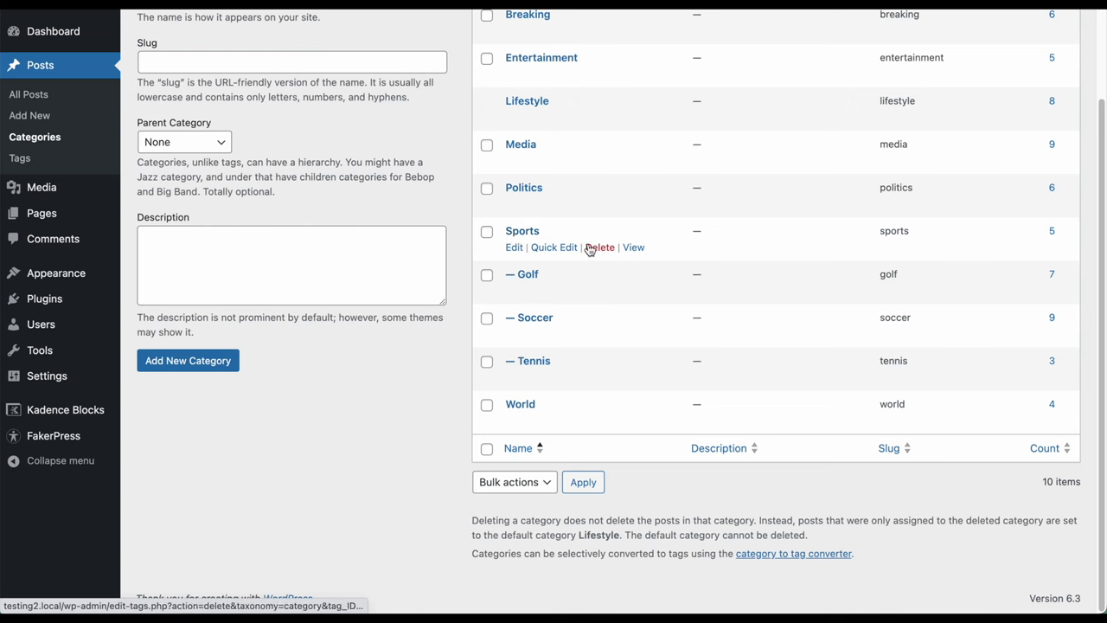
pyautogui.scroll(3, 587, 249)
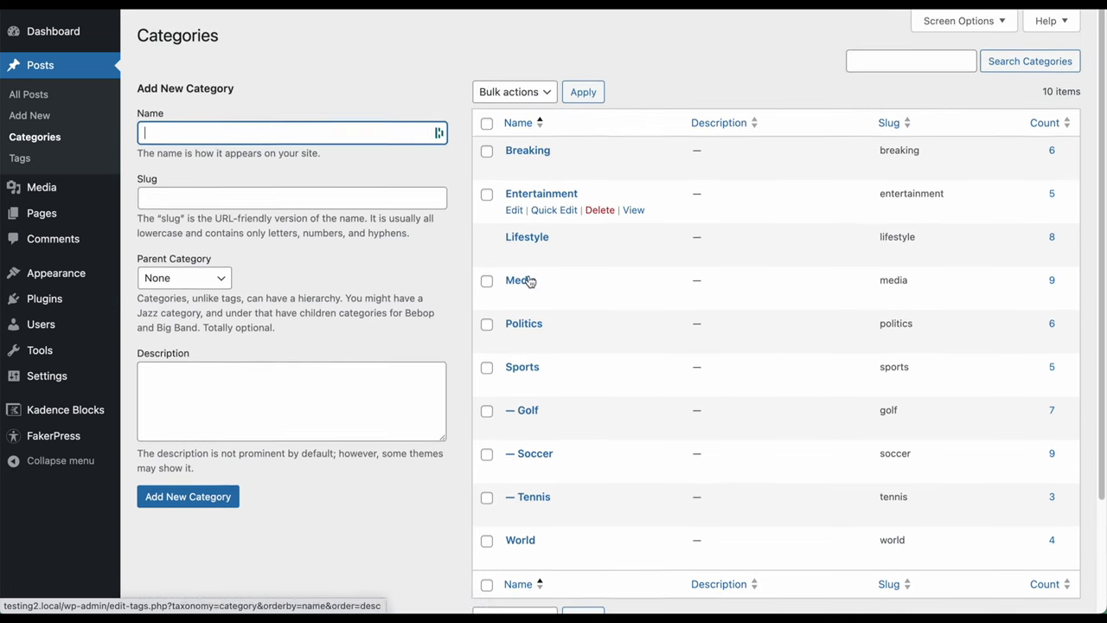
pyautogui.scroll(-3, 654, 422)
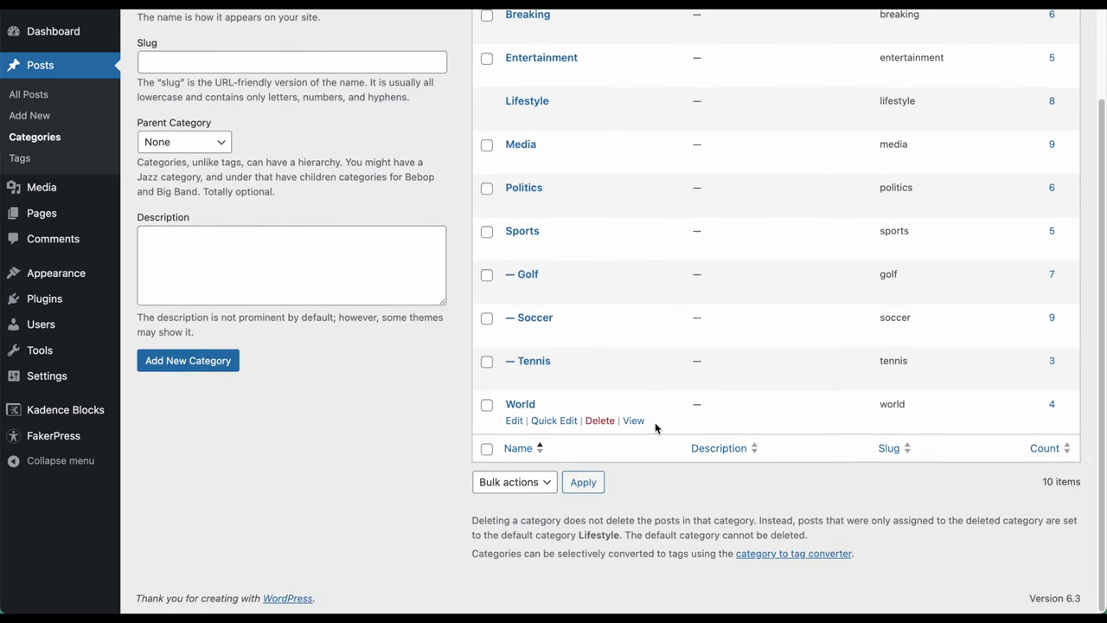
pyautogui.scroll(3, 655, 422)
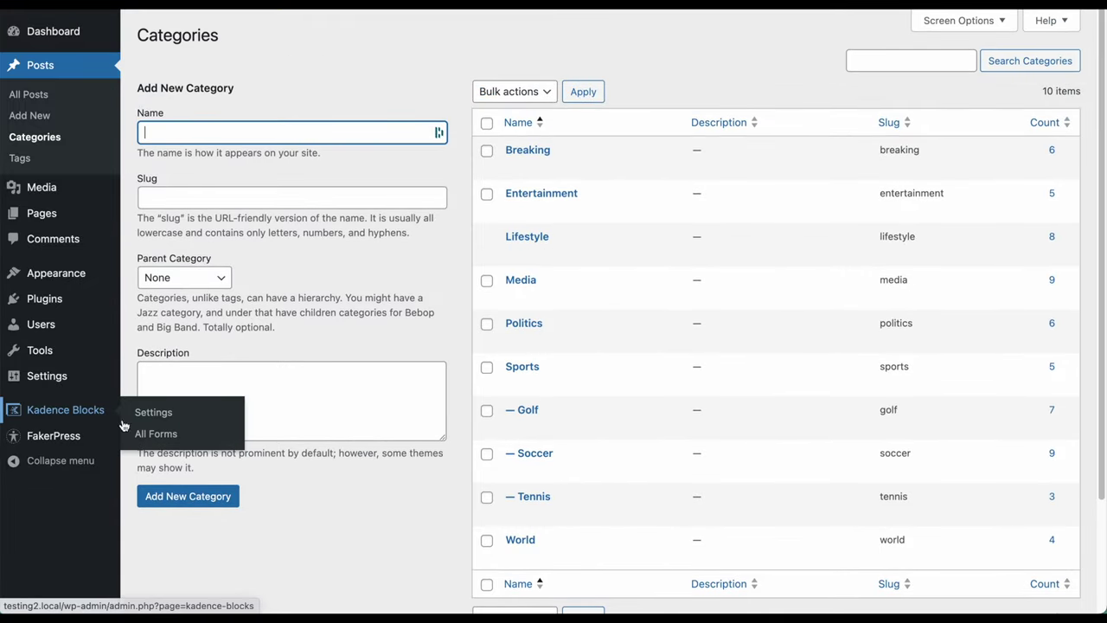
# - View the installed plugins, highlighting the Kadence Blocks name and the FakerPress name
pyautogui.click(44, 298)
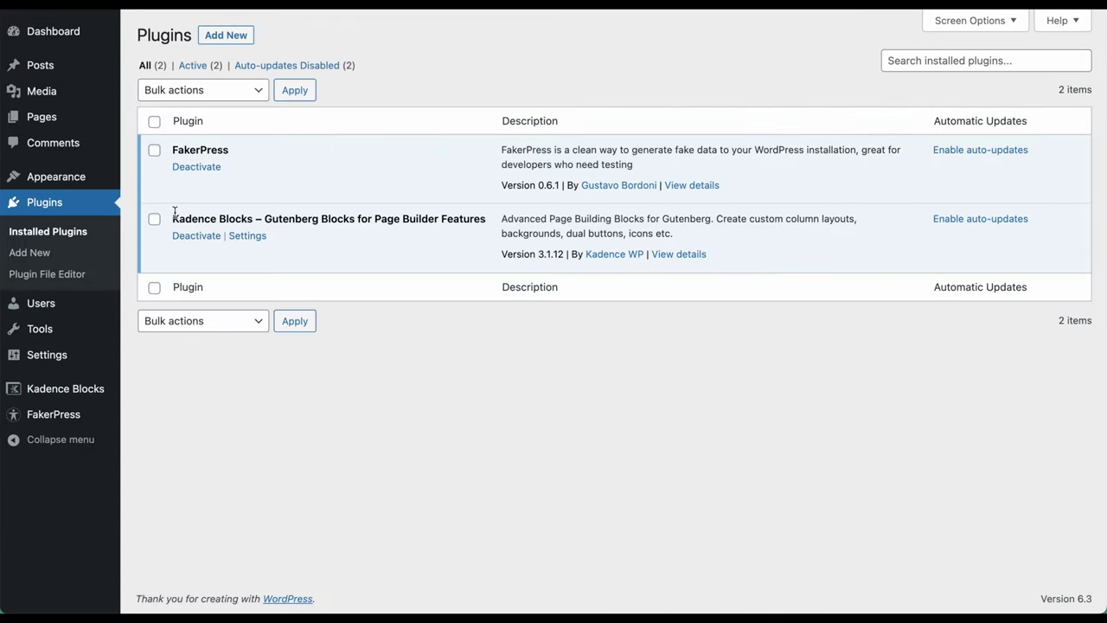
pyautogui.moveTo(174, 214); pyautogui.dragTo(309, 217)
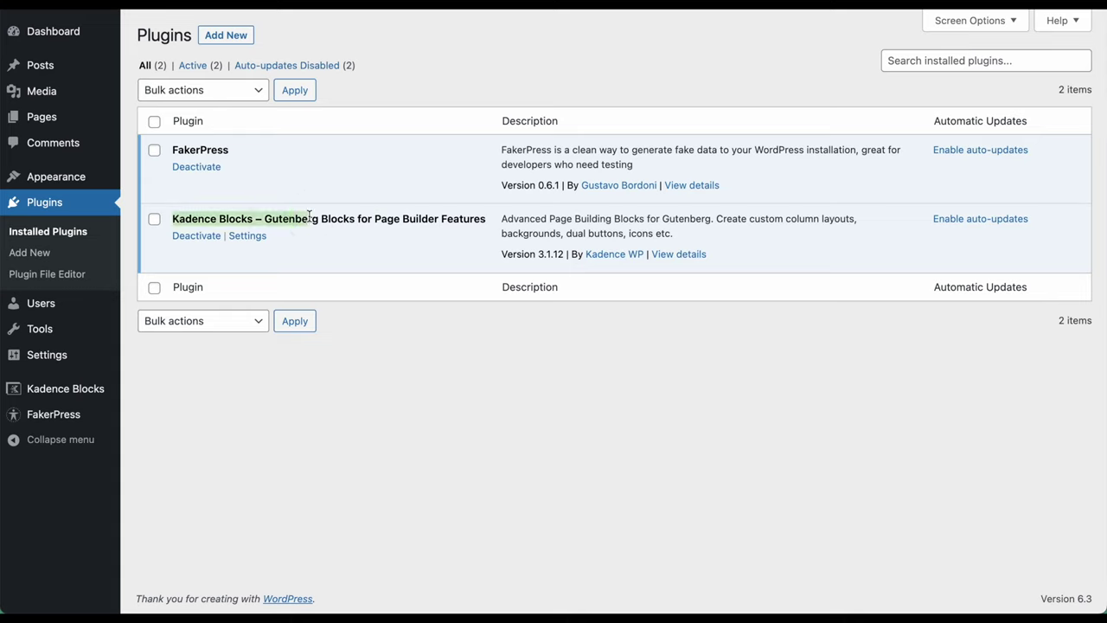
pyautogui.doubleClick(198, 150)
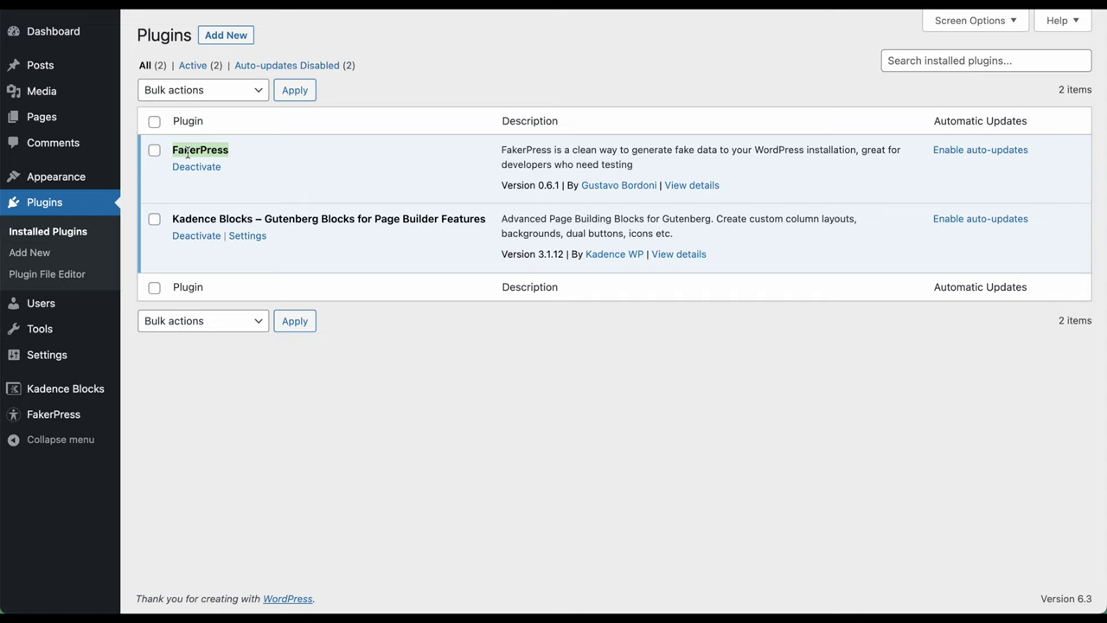
# - View the active theme and highlight its Kadence name, then return to the installed plugins and highlight Kadence Blocks
pyautogui.click(40, 177)
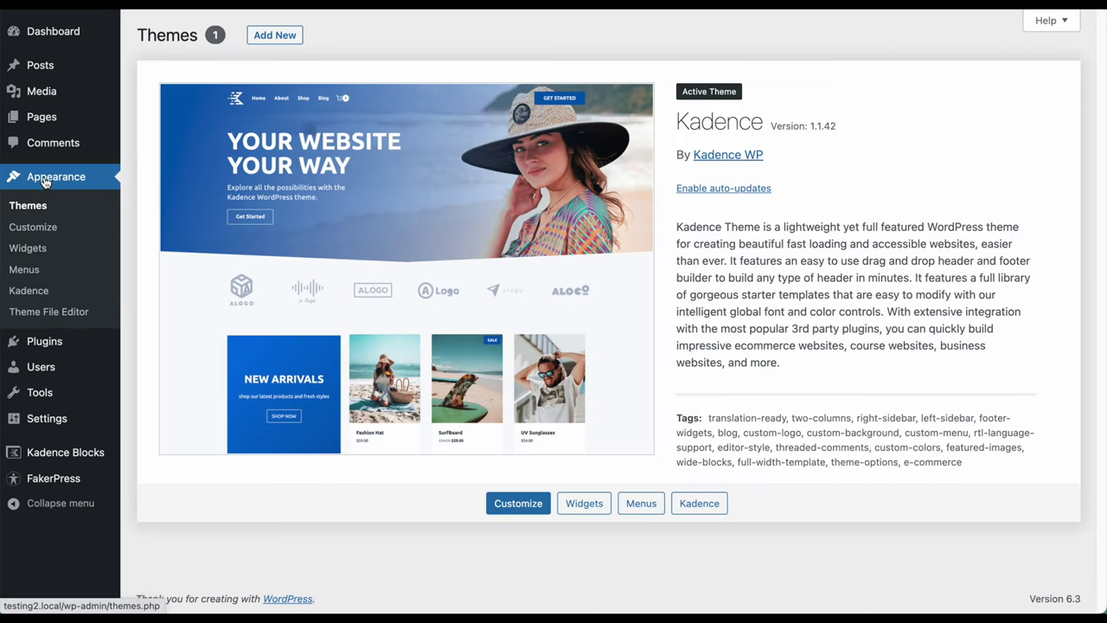
pyautogui.moveTo(670, 137); pyautogui.dragTo(765, 134)
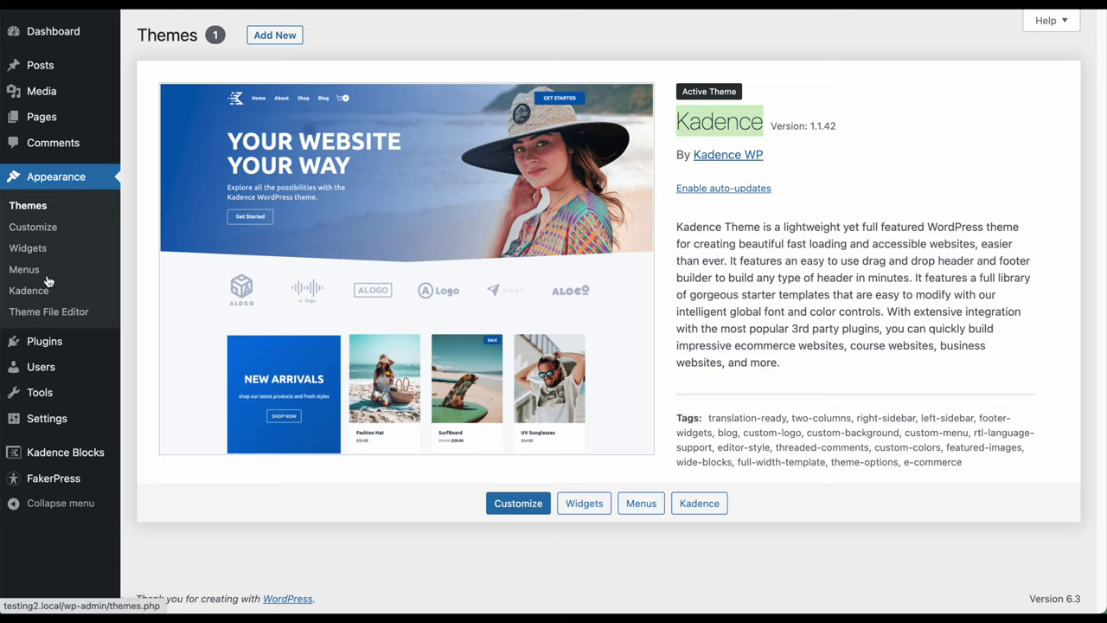
pyautogui.click(48, 344)
pyautogui.moveTo(172, 219); pyautogui.dragTo(269, 218)
pyautogui.click(291, 252)
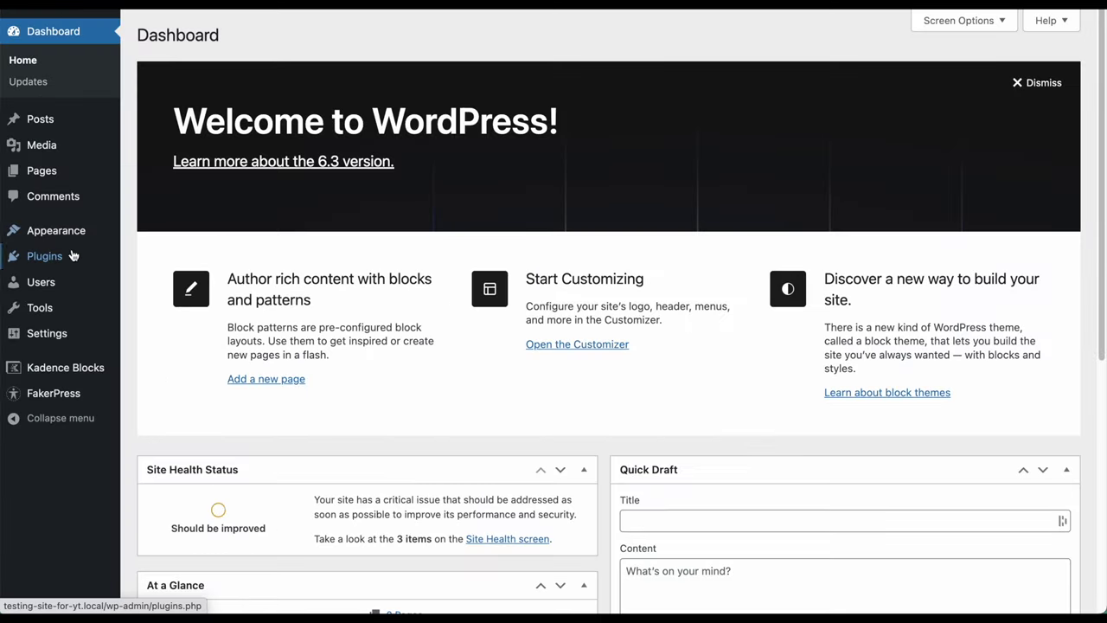
# - In the testing-site-for-yt.local dashboard, view the installed plugins and point out Kadence Blocks and FakerPress
pyautogui.click(65, 250)
pyautogui.moveTo(172, 224); pyautogui.dragTo(282, 224)
pyautogui.click(231, 150)
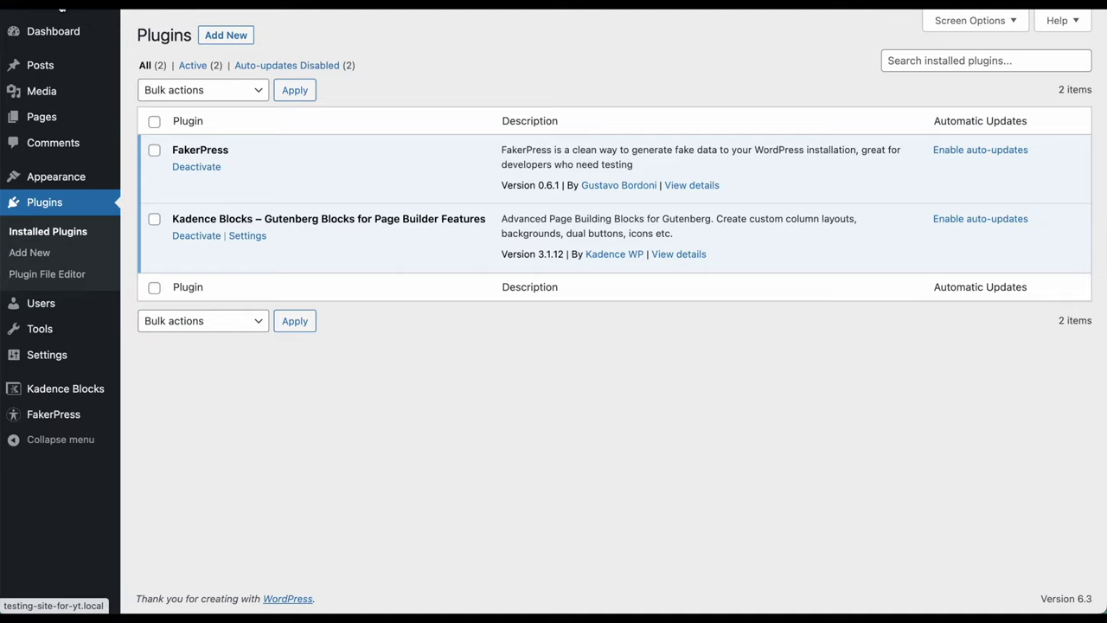
# - Visit the DEMO site's front page and open the global color settings in the Customizer
pyautogui.click(63, 7)
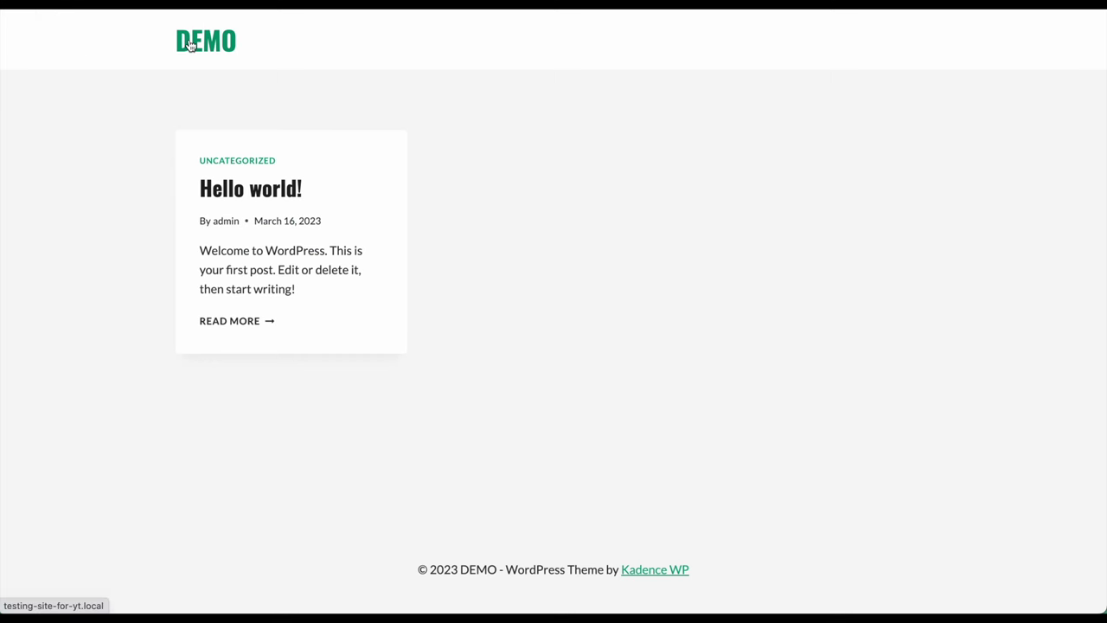
pyautogui.click(123, 177)
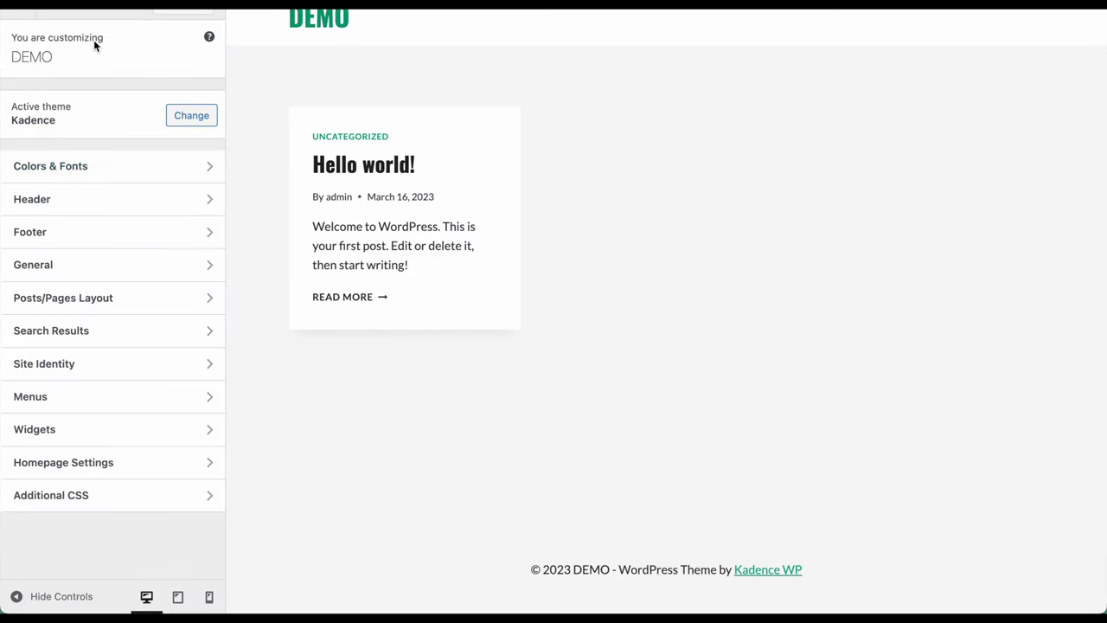
pyautogui.click(58, 173)
pyautogui.click(66, 112)
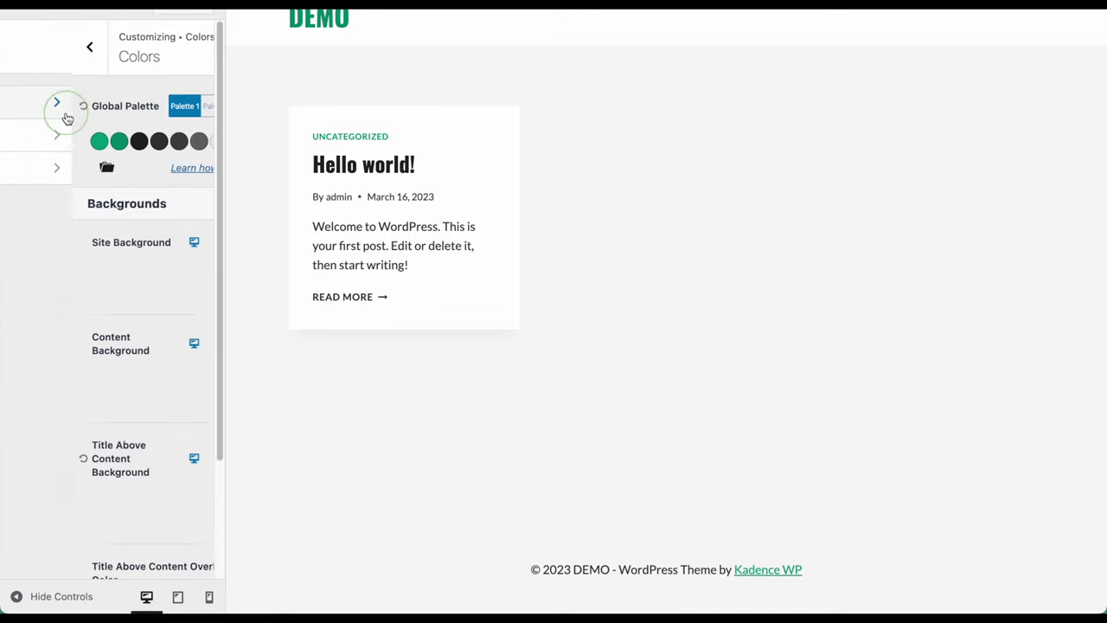
# - Preview Palette 2 and Palette 3 as the global palette and switch back to Palette 1
pyautogui.click(144, 106)
pyautogui.click(178, 105)
pyautogui.click(112, 105)
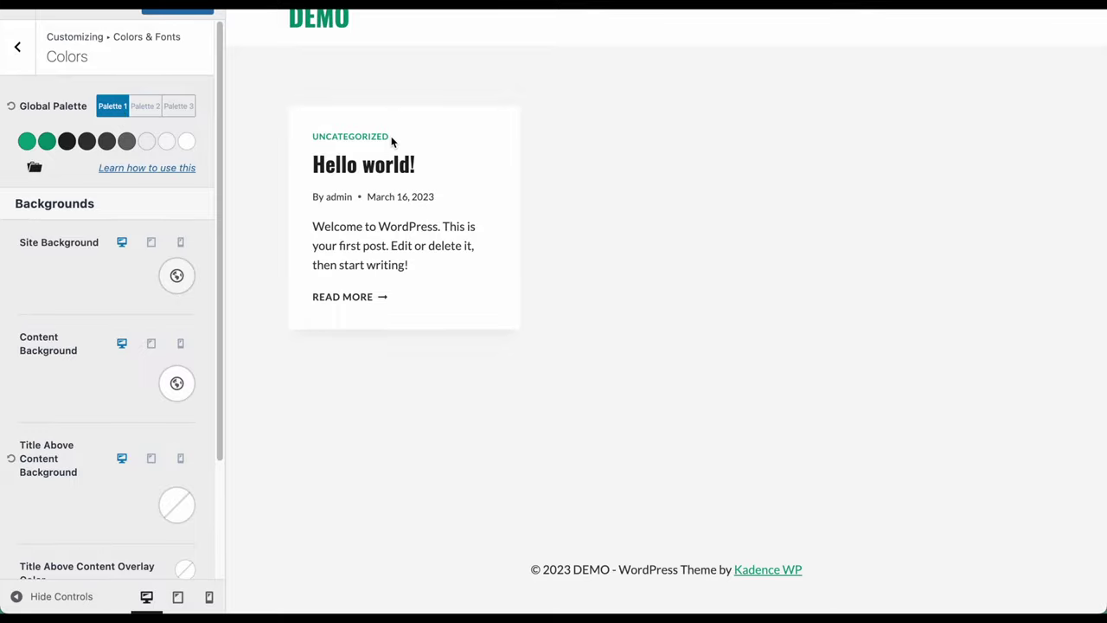
pyautogui.click(145, 107)
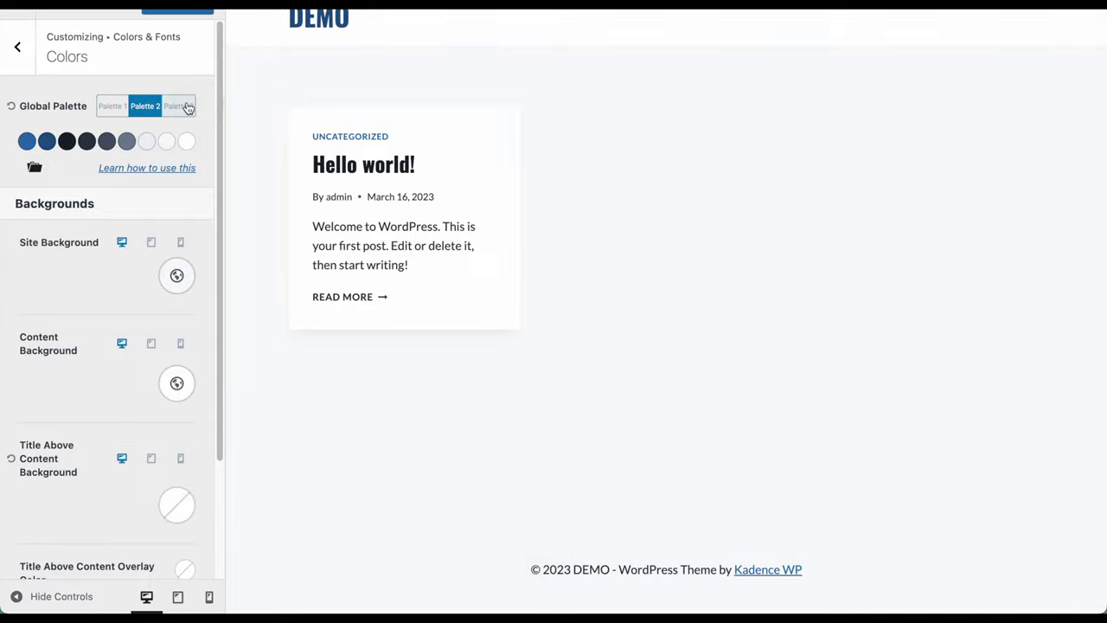
pyautogui.click(186, 106)
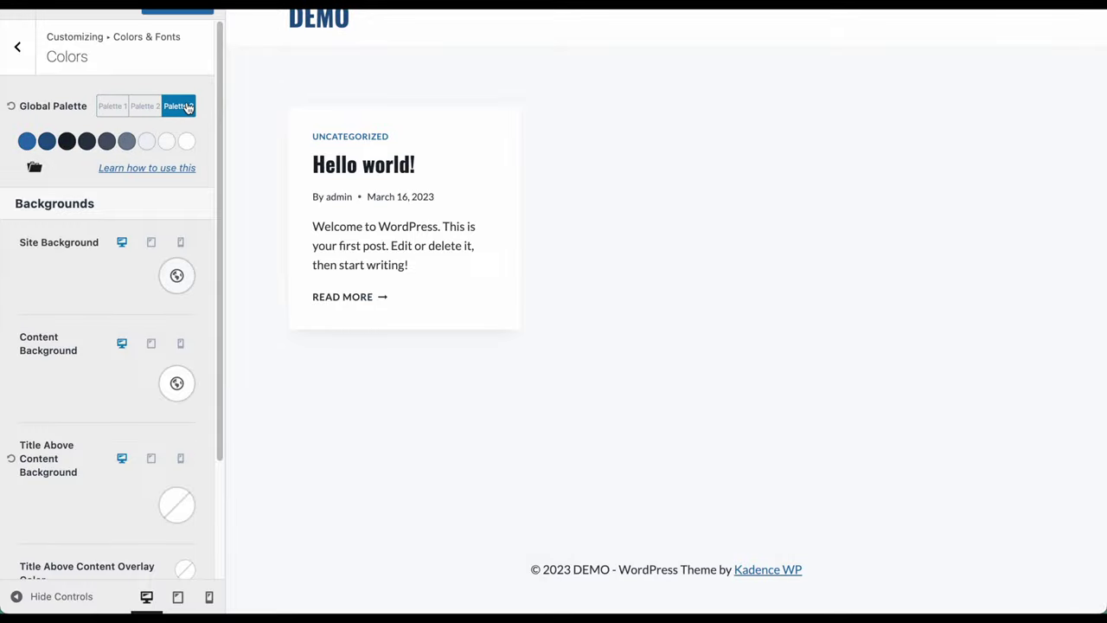
pyautogui.click(114, 107)
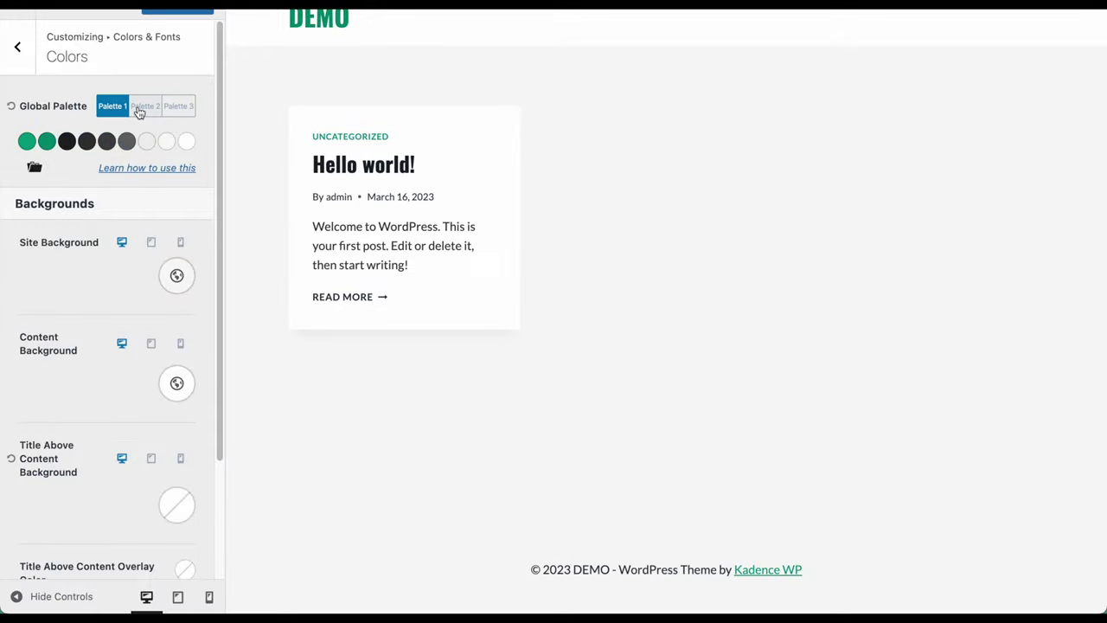
pyautogui.click(141, 107)
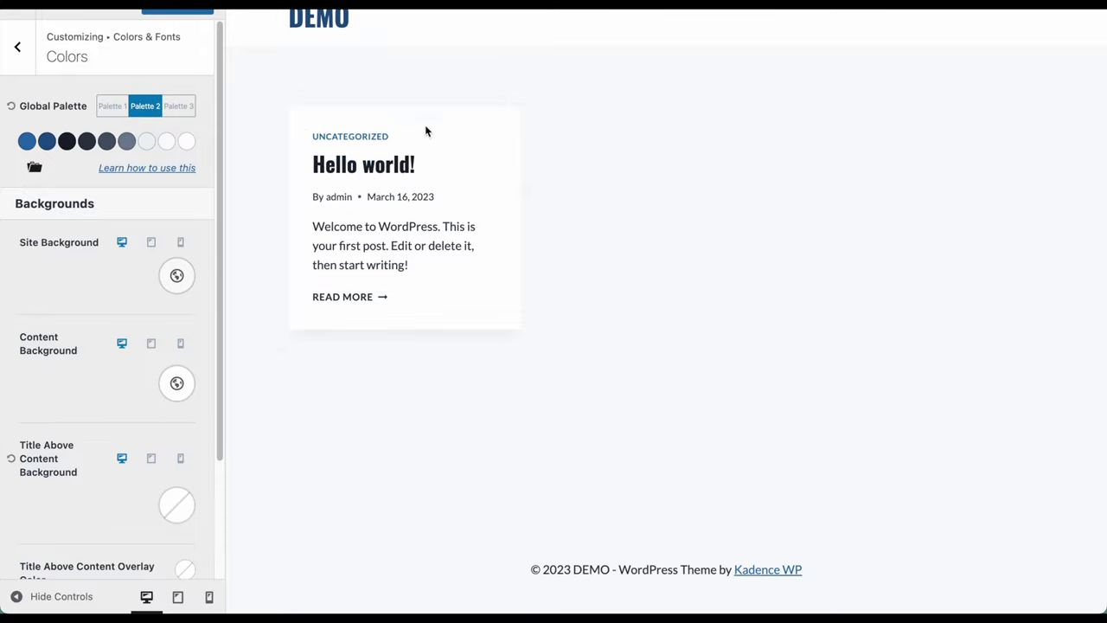
pyautogui.click(112, 106)
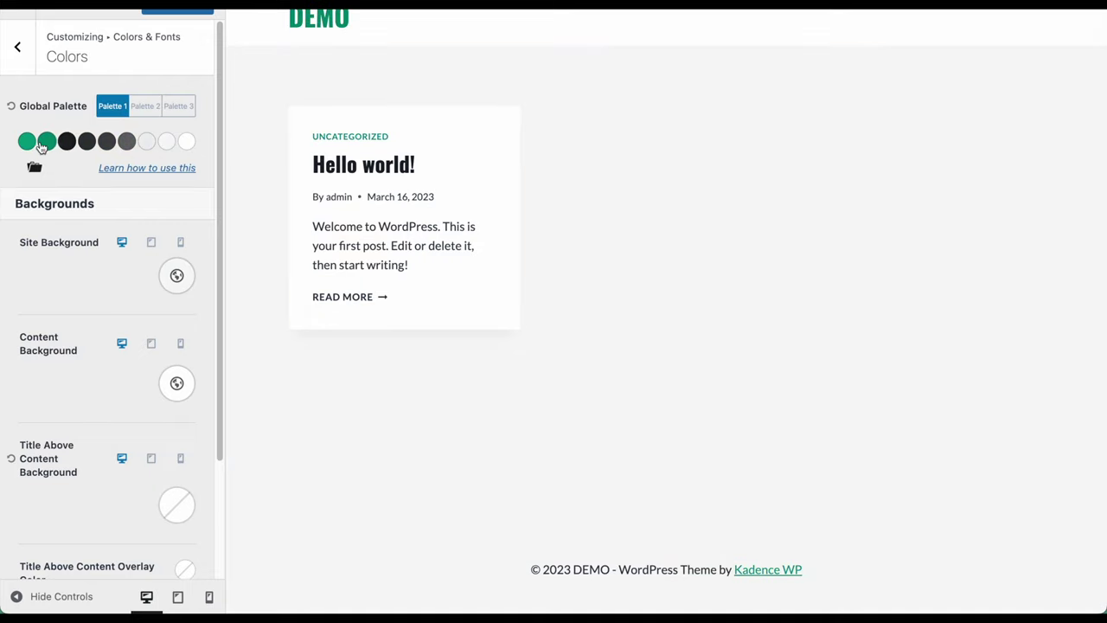
# - Inspect the hex code of Palette 1's first color and check its second color, leaving the color picker closed
pyautogui.click(27, 141)
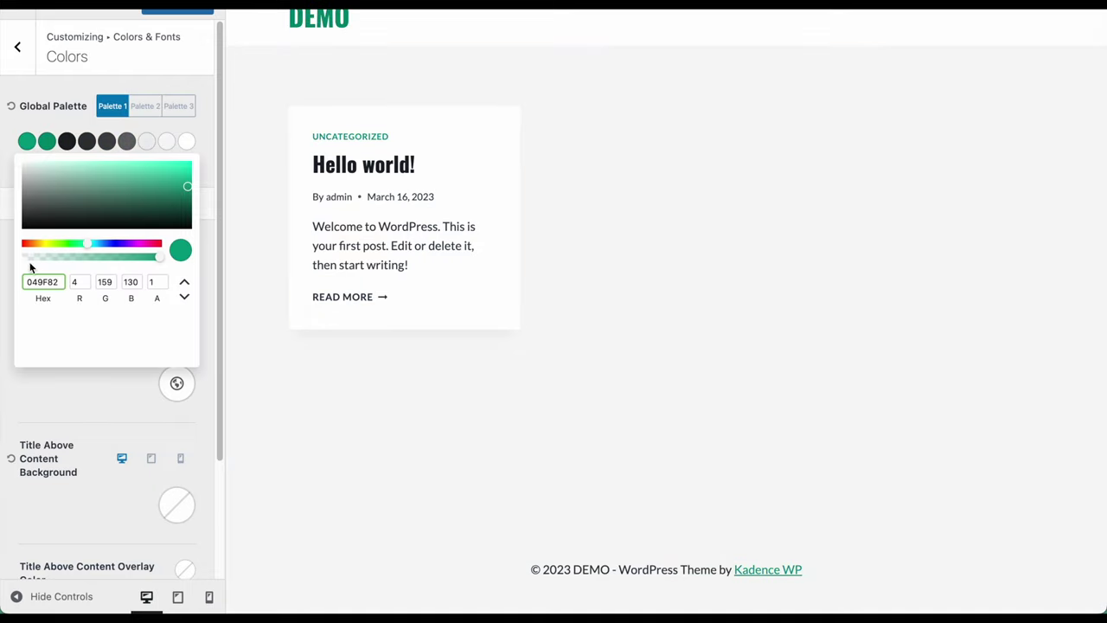
pyautogui.click(40, 288)
pyautogui.click(46, 140)
pyautogui.click(46, 140)
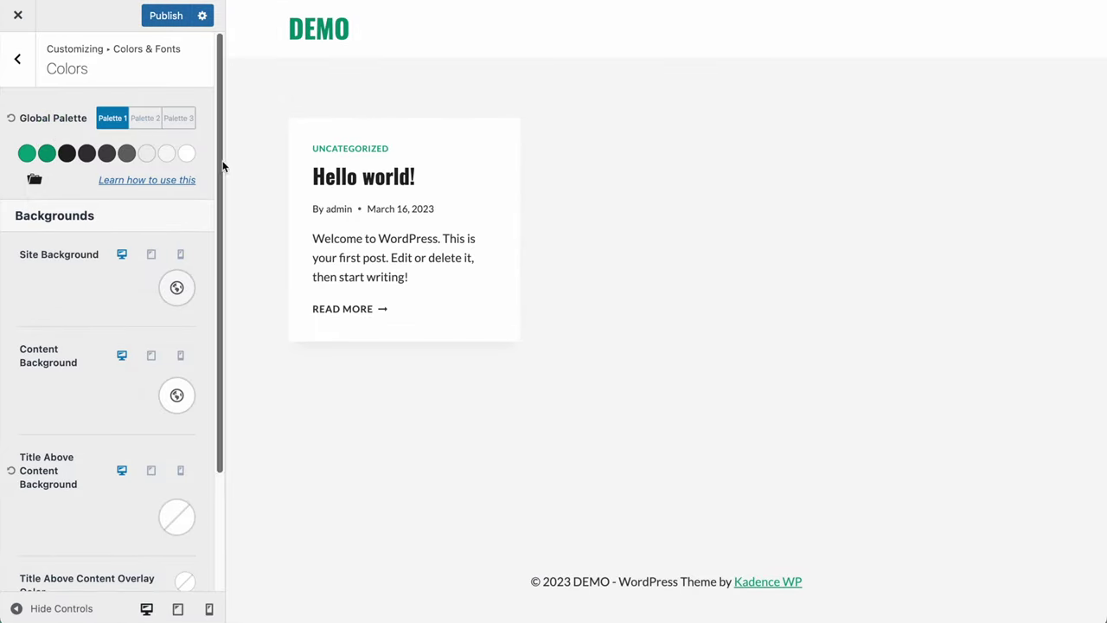
# - Switch from the Colors settings to Typography and check the base font family against the Hello world! excerpt text
pyautogui.scroll(-3, 166, 274)
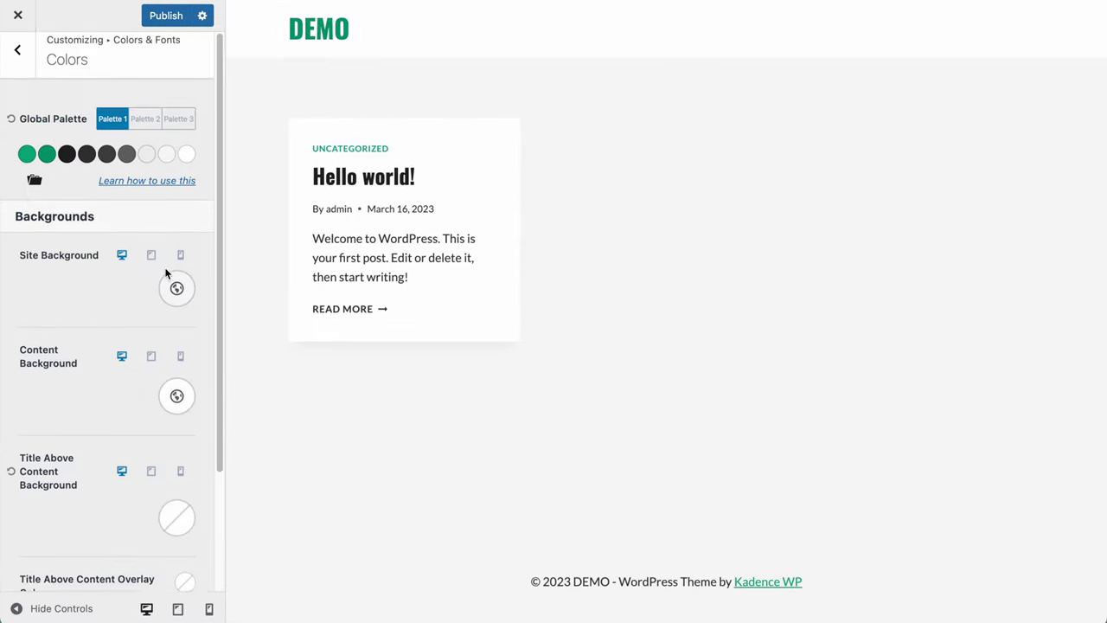
pyautogui.scroll(3, 166, 273)
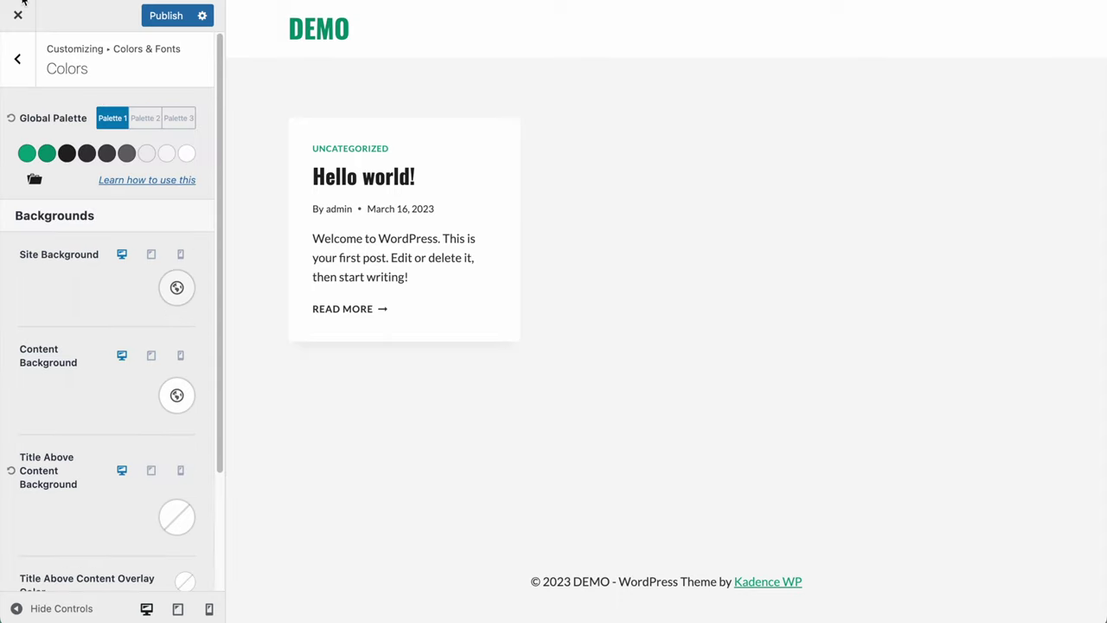
pyautogui.moveTo(46, 69); pyautogui.dragTo(90, 76)
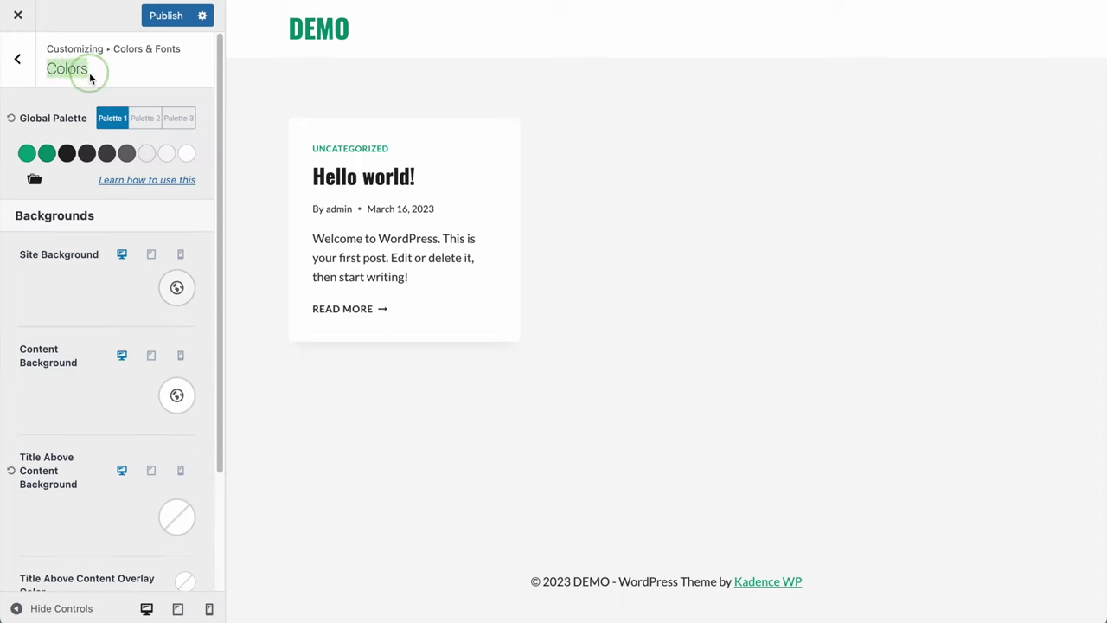
pyautogui.click(18, 59)
pyautogui.click(82, 182)
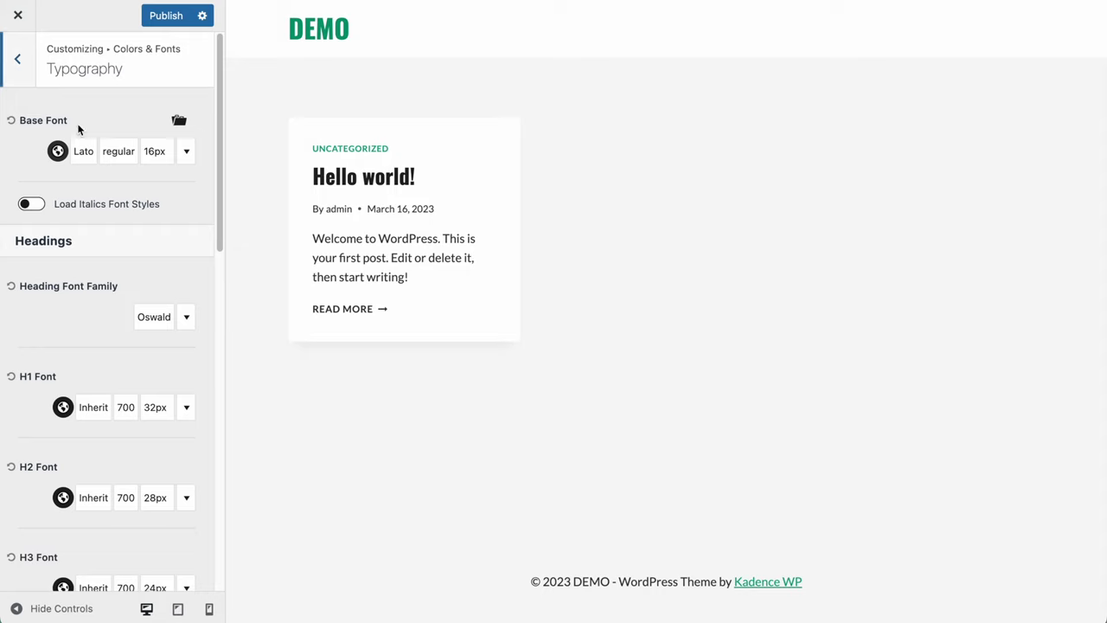
pyautogui.click(83, 152)
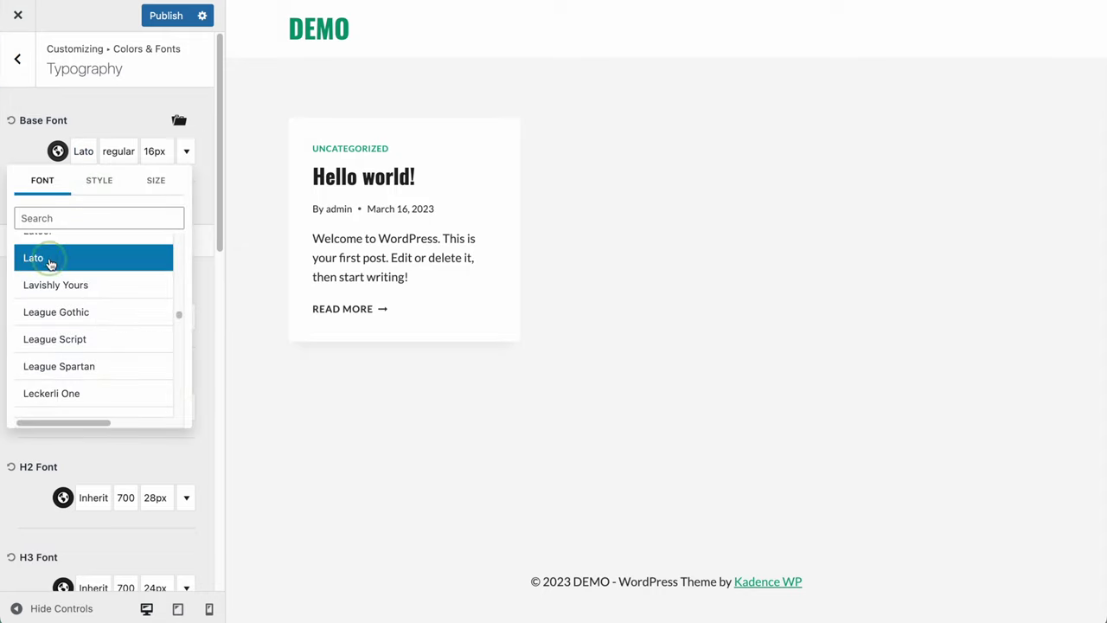
pyautogui.moveTo(308, 239); pyautogui.dragTo(368, 272)
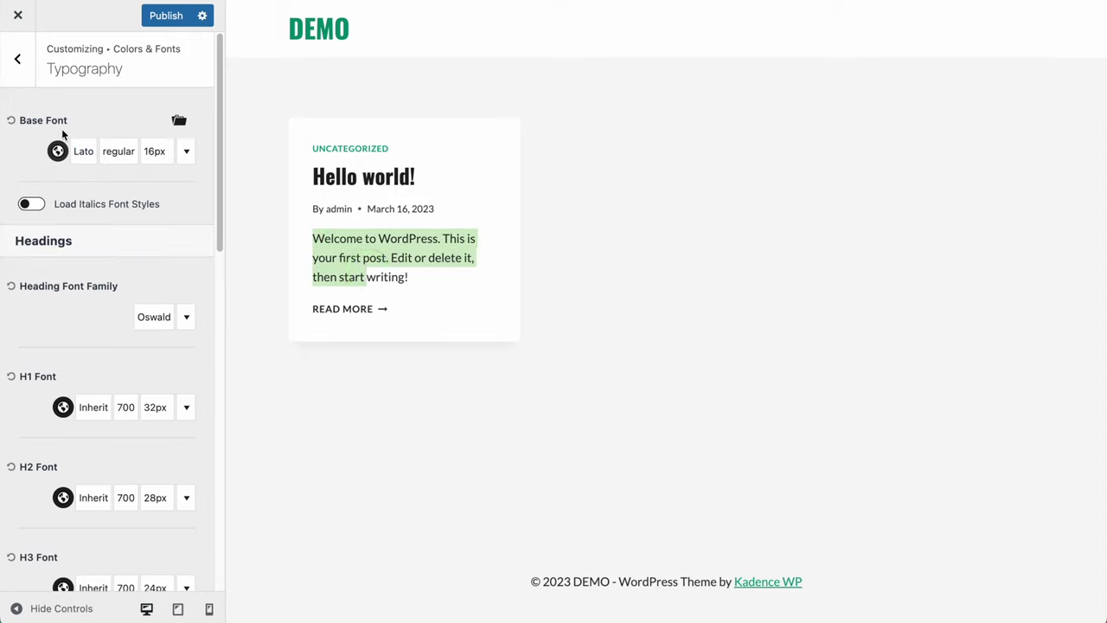
# - Open the base font's size settings and compare the tablet and mobile font sizes
pyautogui.click(154, 152)
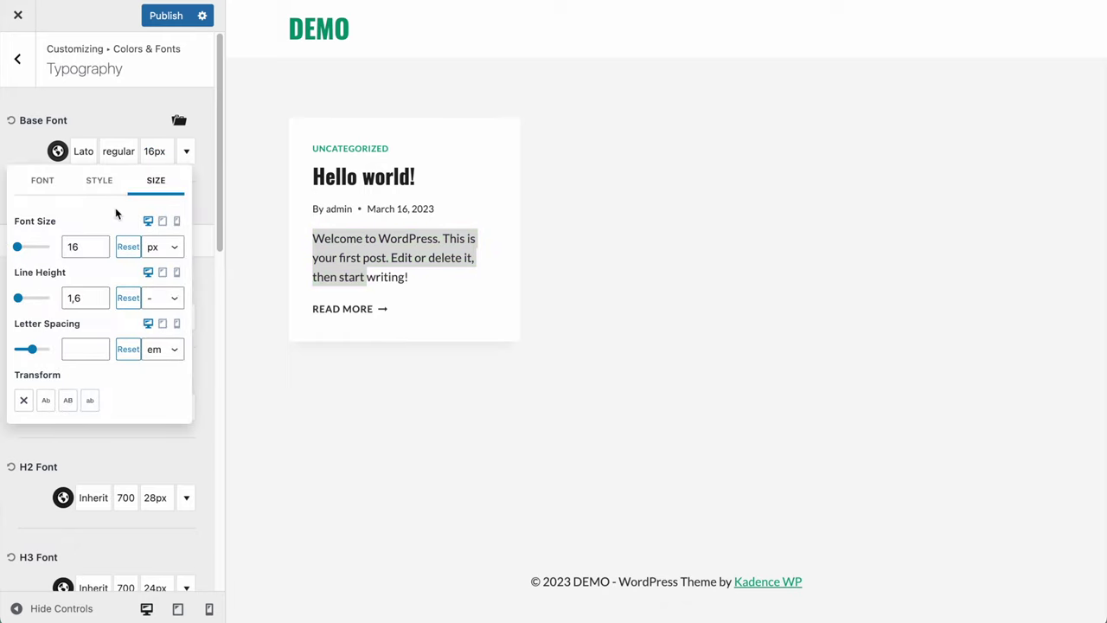
pyautogui.click(162, 221)
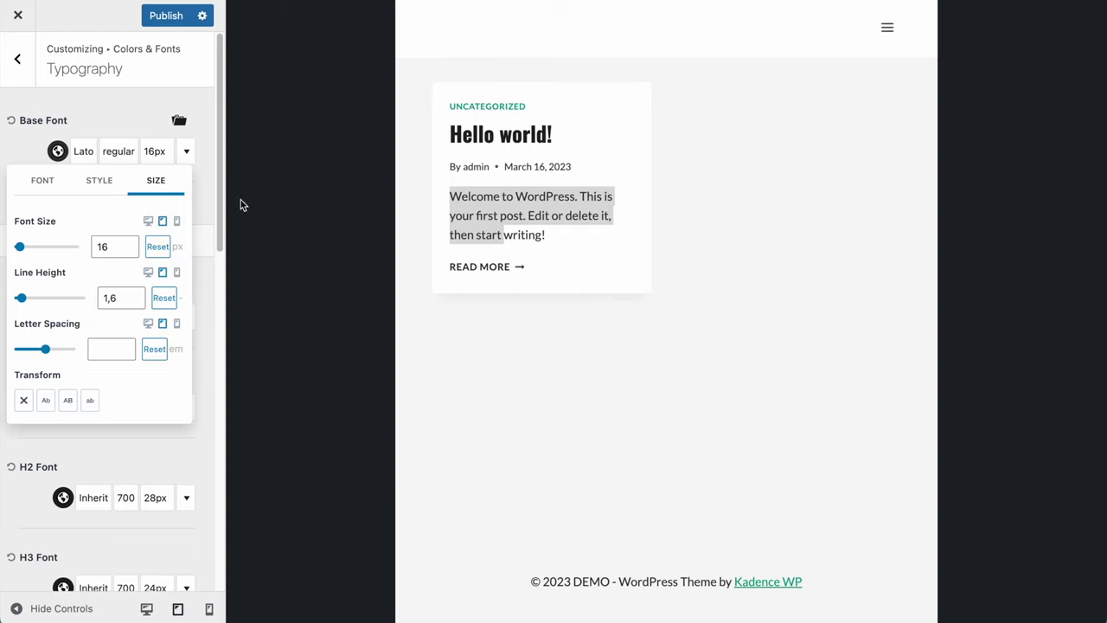
pyautogui.click(176, 221)
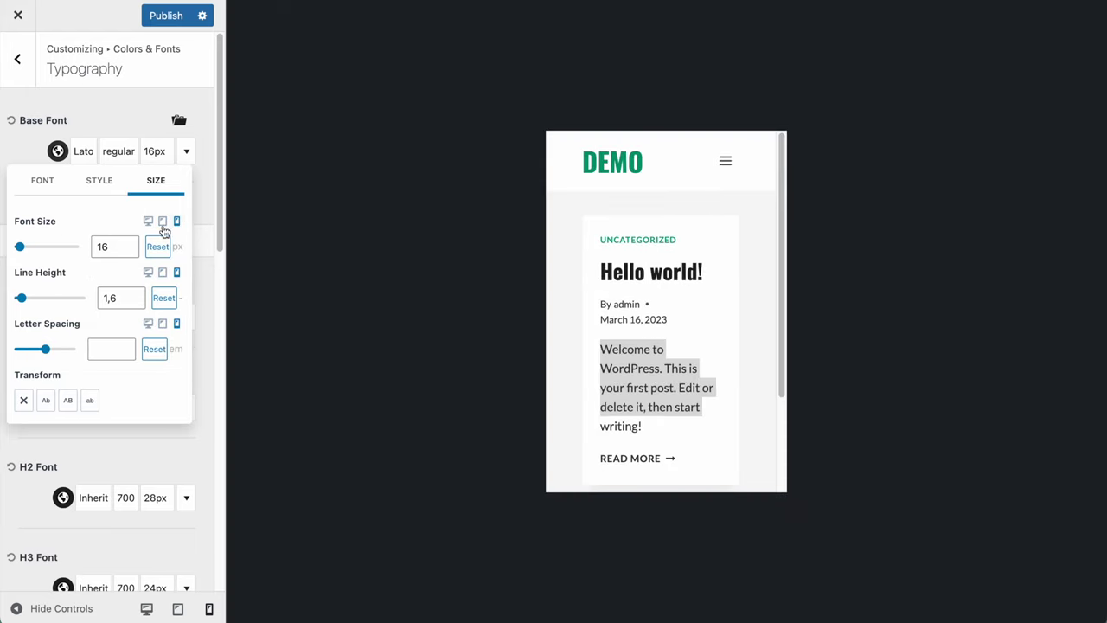
pyautogui.click(162, 222)
pyautogui.click(177, 220)
# - Reset the base font size for mobile and desktop, and set the desktop size to 16 px
pyautogui.click(154, 247)
pyautogui.click(148, 222)
pyautogui.click(126, 246)
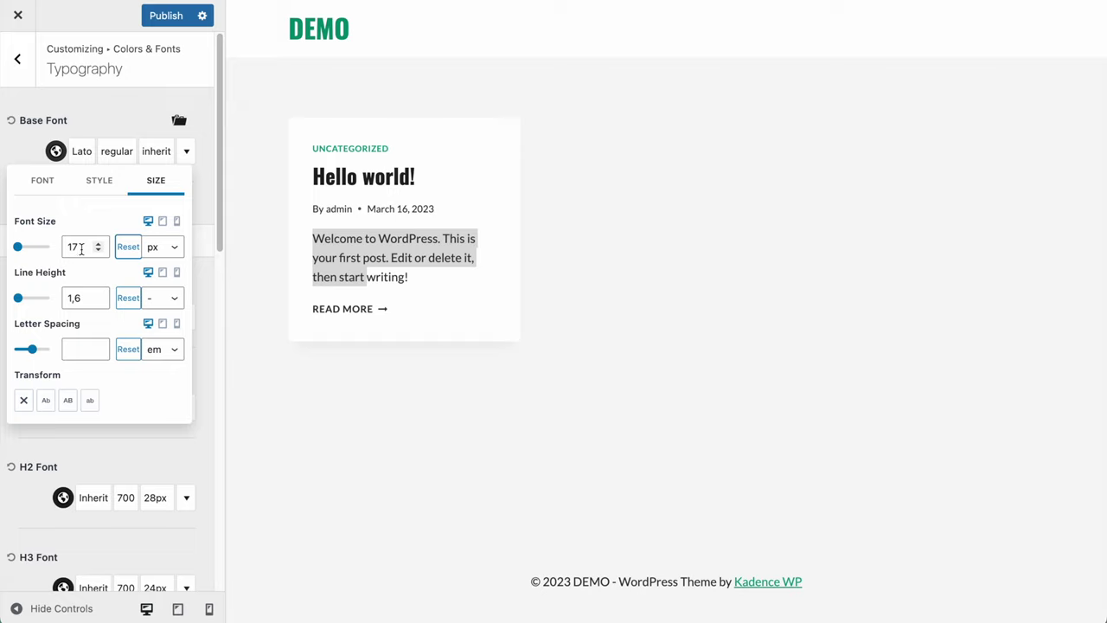
pyautogui.click(98, 250)
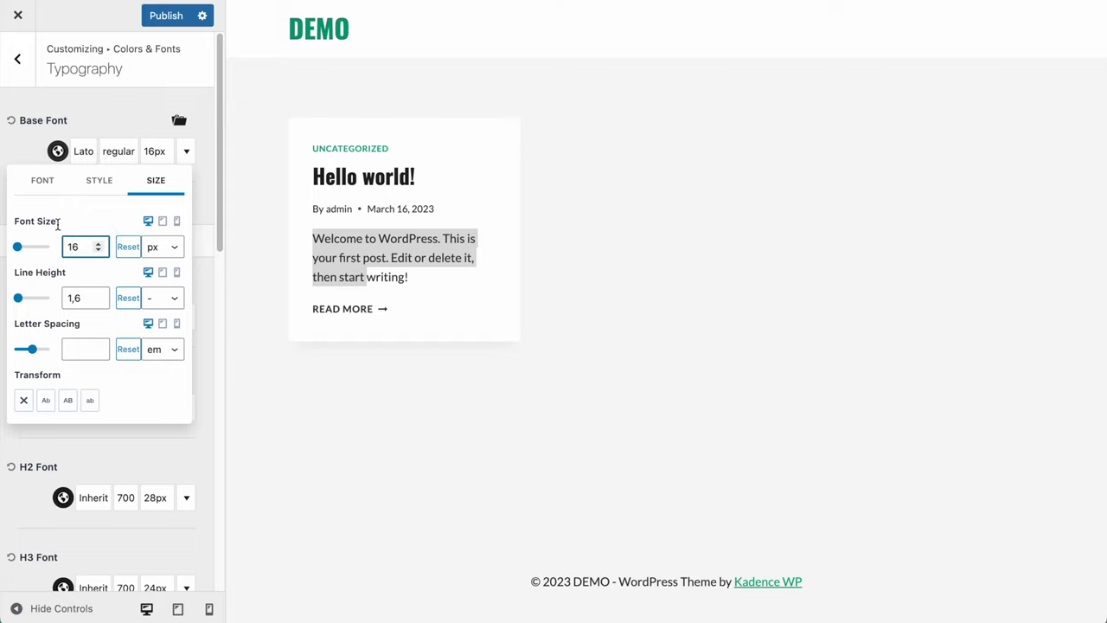
# - Preview the post text at tablet and mobile widths, and close the base font's size settings
pyautogui.click(163, 221)
pyautogui.click(176, 221)
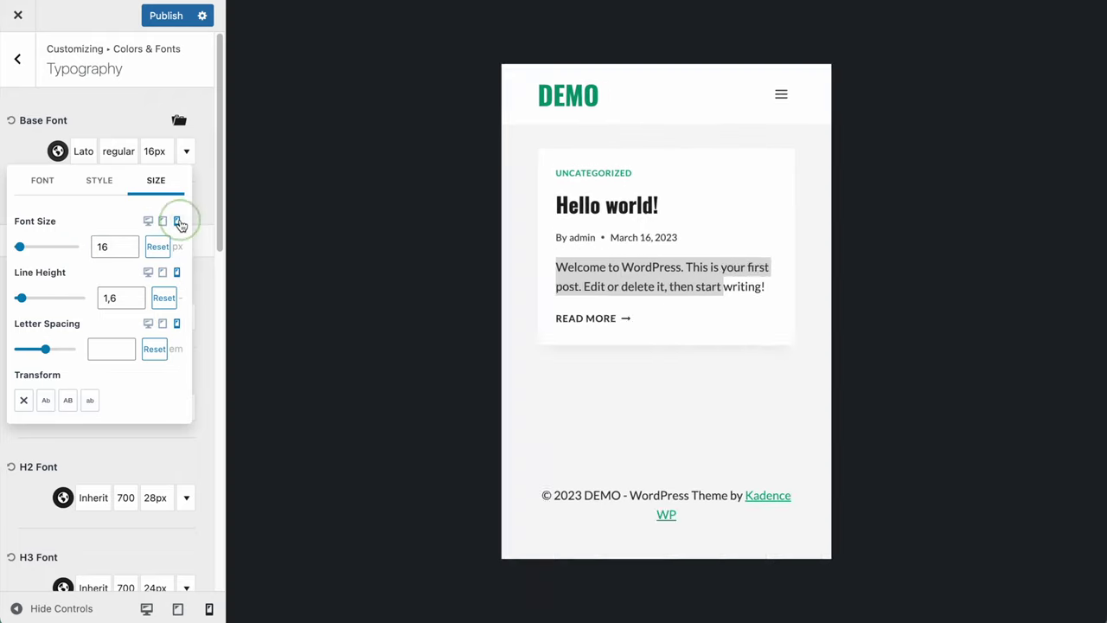
pyautogui.scroll(-2, 697, 349)
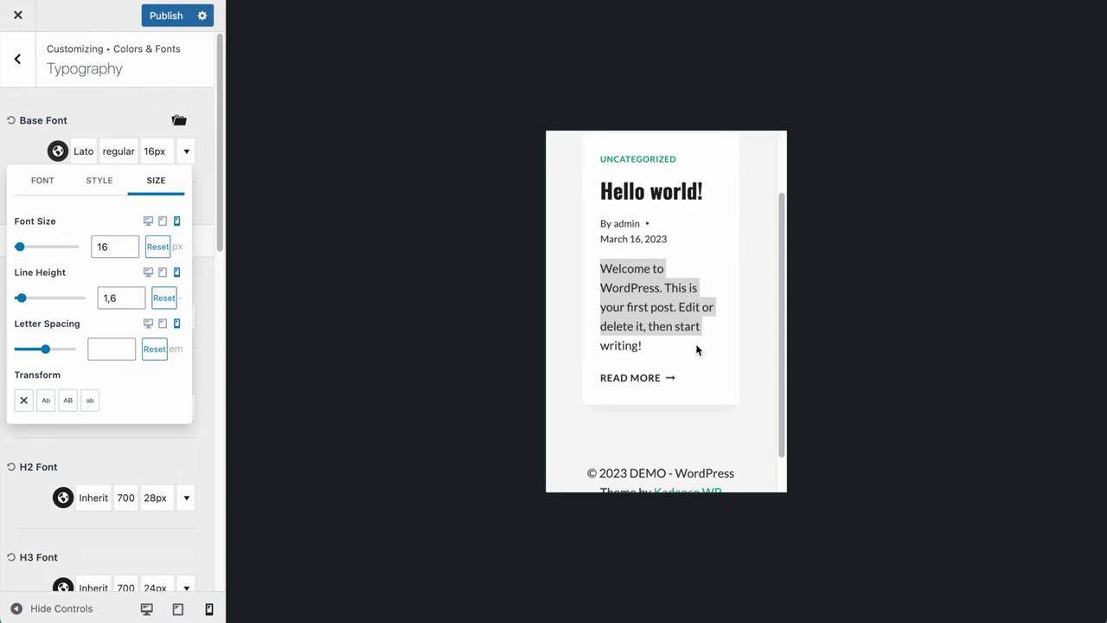
pyautogui.click(586, 275)
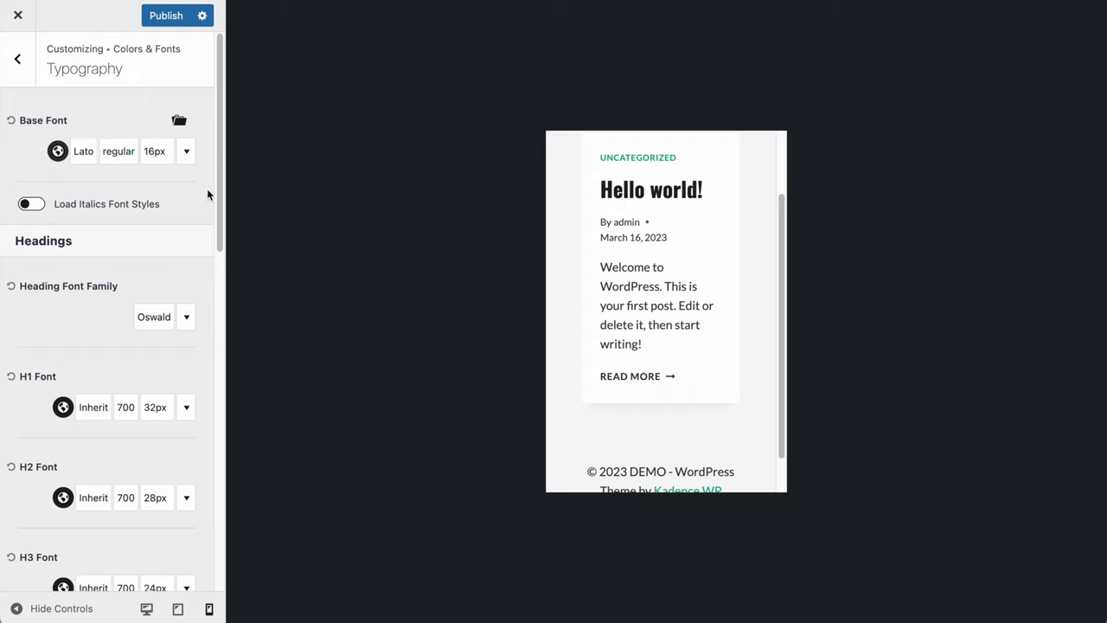
# - Apply the Antic Didone & Raleway font pairing to the site
pyautogui.click(180, 122)
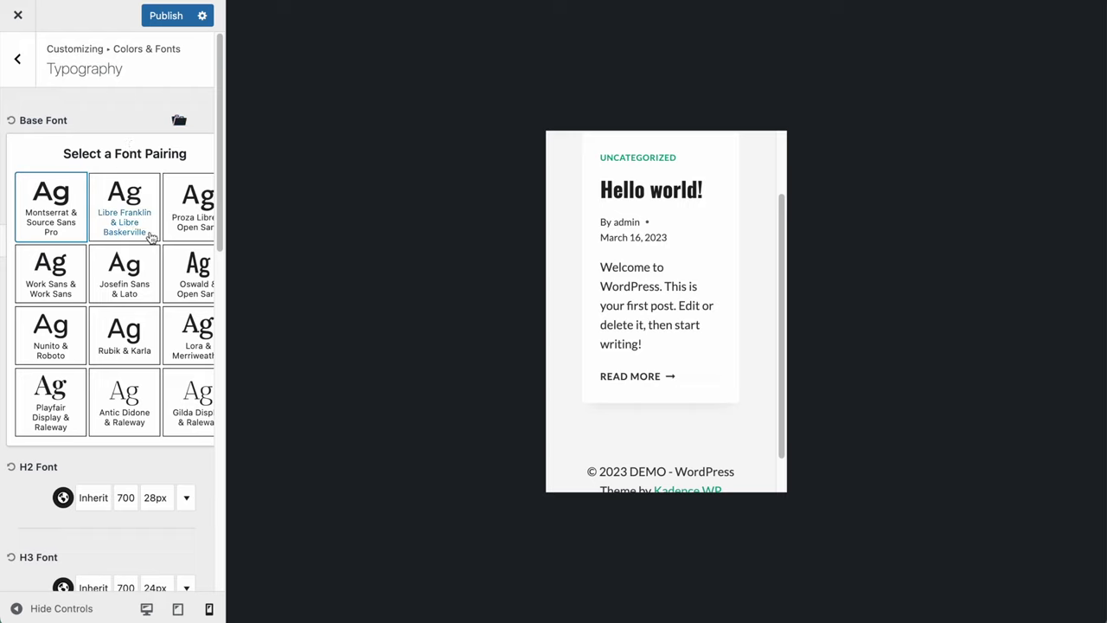
pyautogui.moveTo(91, 154); pyautogui.dragTo(183, 154)
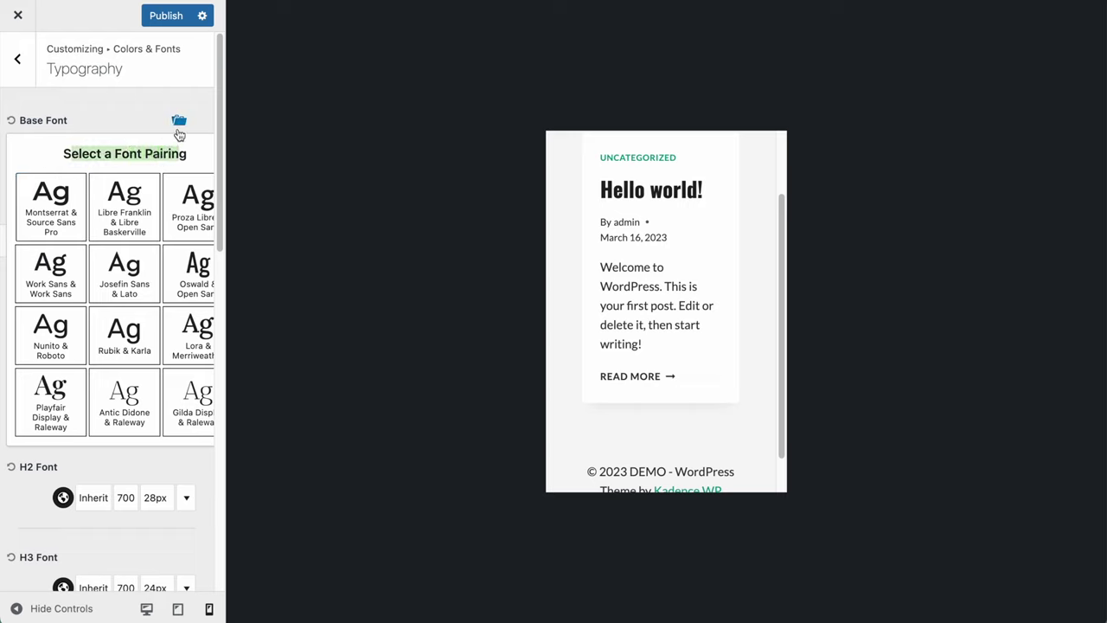
pyautogui.scroll(-2, 156, 355)
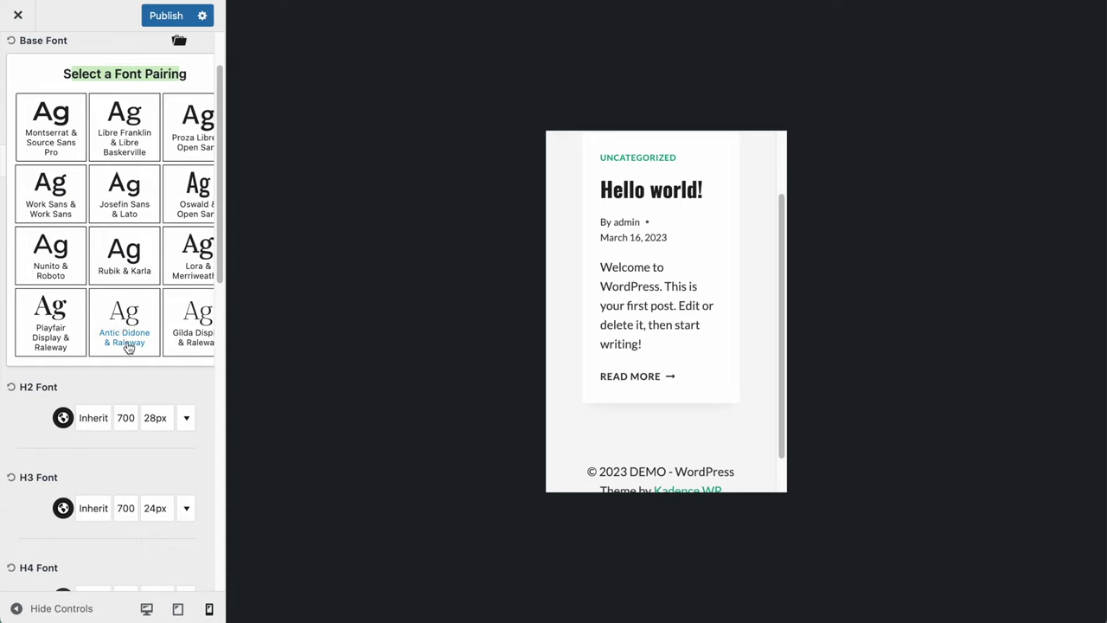
pyautogui.click(126, 344)
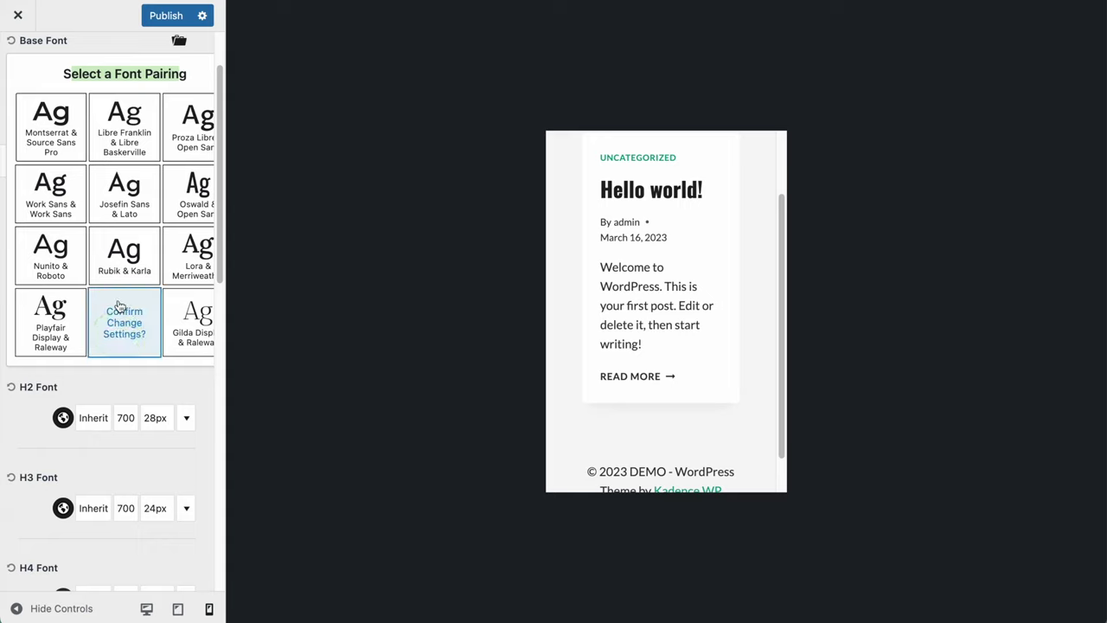
pyautogui.click(121, 259)
pyautogui.click(130, 325)
pyautogui.click(133, 329)
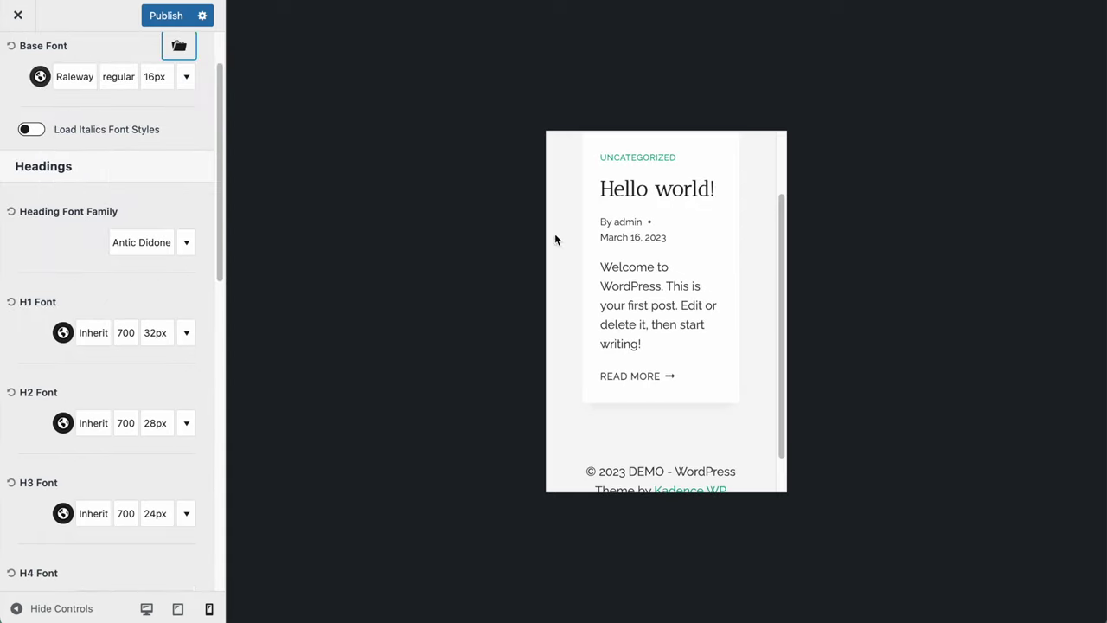
# - Change the site's font pairing to Proza Libre & Open Sans
pyautogui.click(178, 48)
pyautogui.click(175, 154)
pyautogui.click(176, 153)
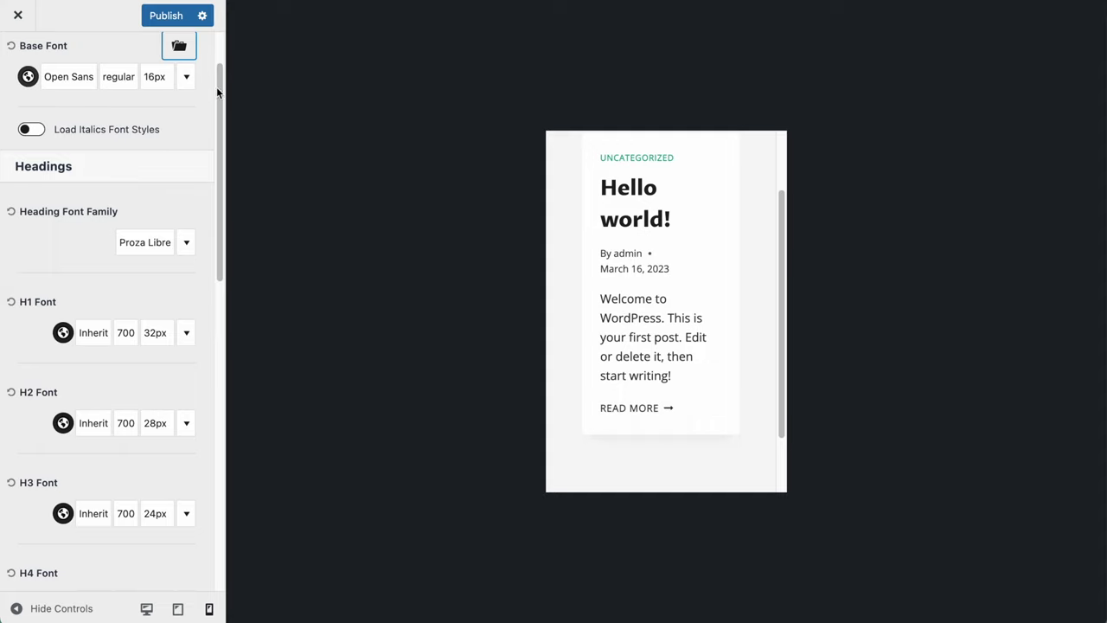
# - Search the font list for "lato" and set the base font to Lato
pyautogui.click(68, 78)
pyautogui.click(89, 143)
pyautogui.write('O')
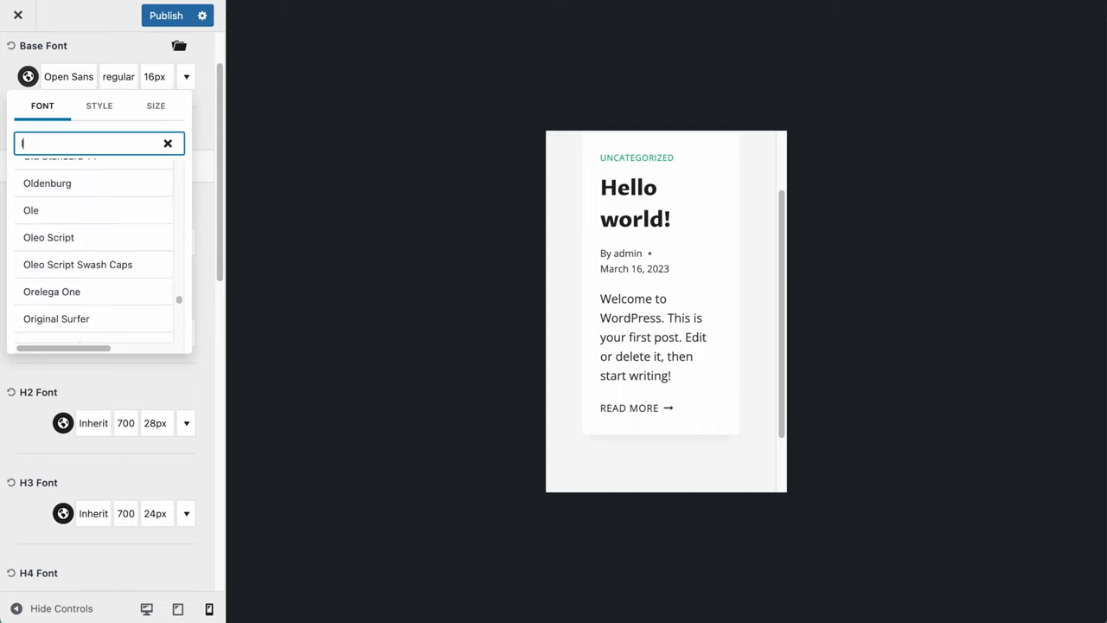
pyautogui.write('ato')
pyautogui.click(47, 175)
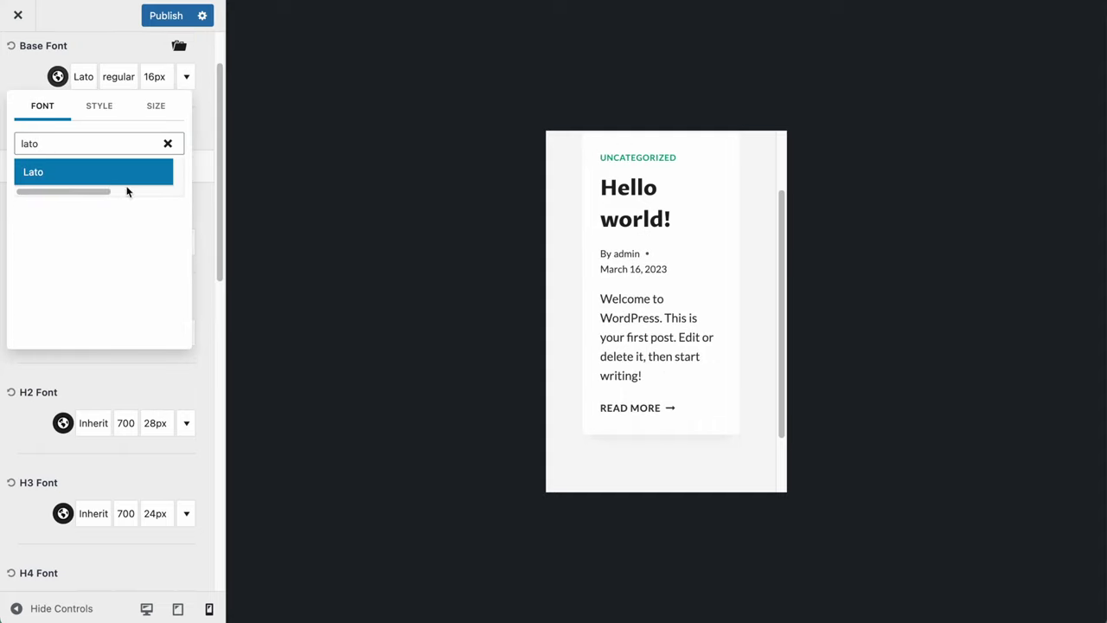
pyautogui.click(200, 145)
# - Set the heading font family to Oswald
pyautogui.click(128, 237)
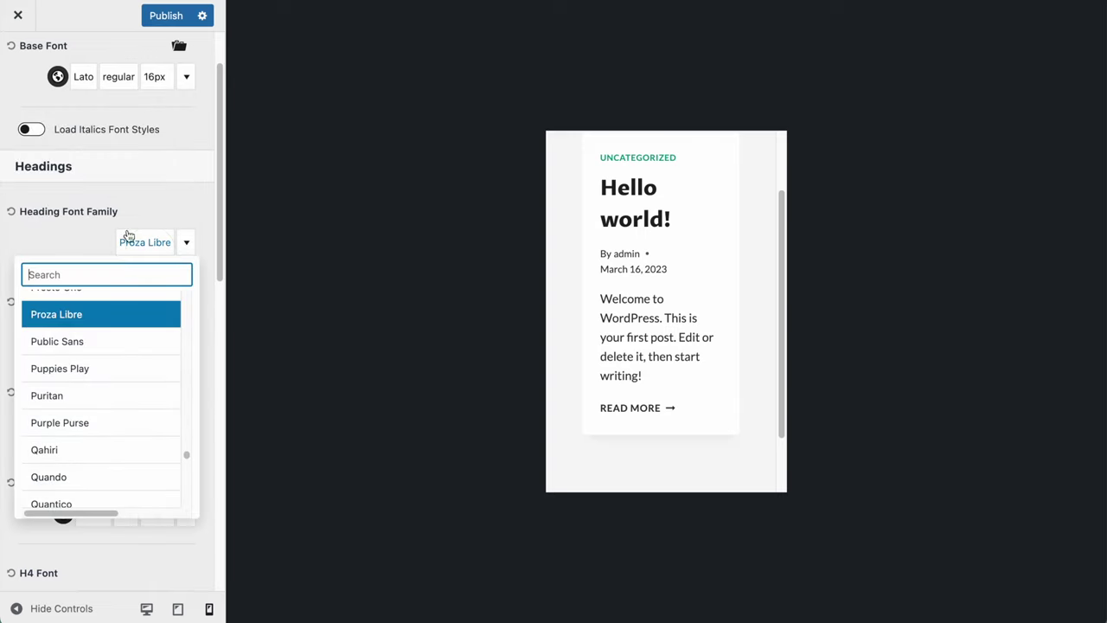
pyautogui.write('oswal')
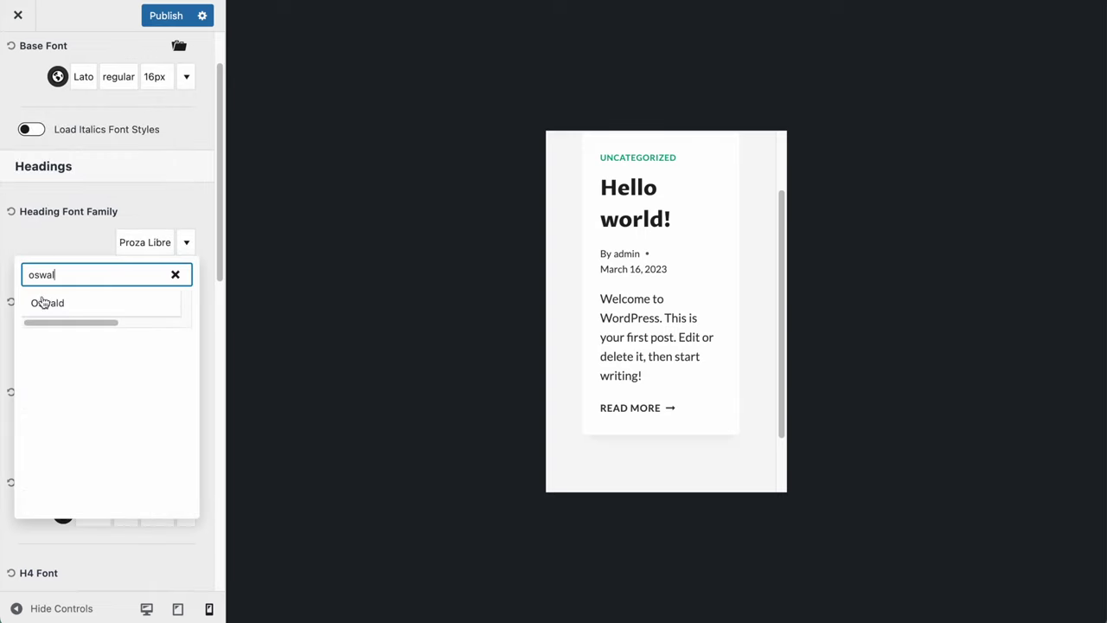
pyautogui.click(41, 300)
pyautogui.click(82, 215)
# - Review the H1 to H6 font settings, publish the changes, and return the preview to desktop view
pyautogui.scroll(-3, 111, 344)
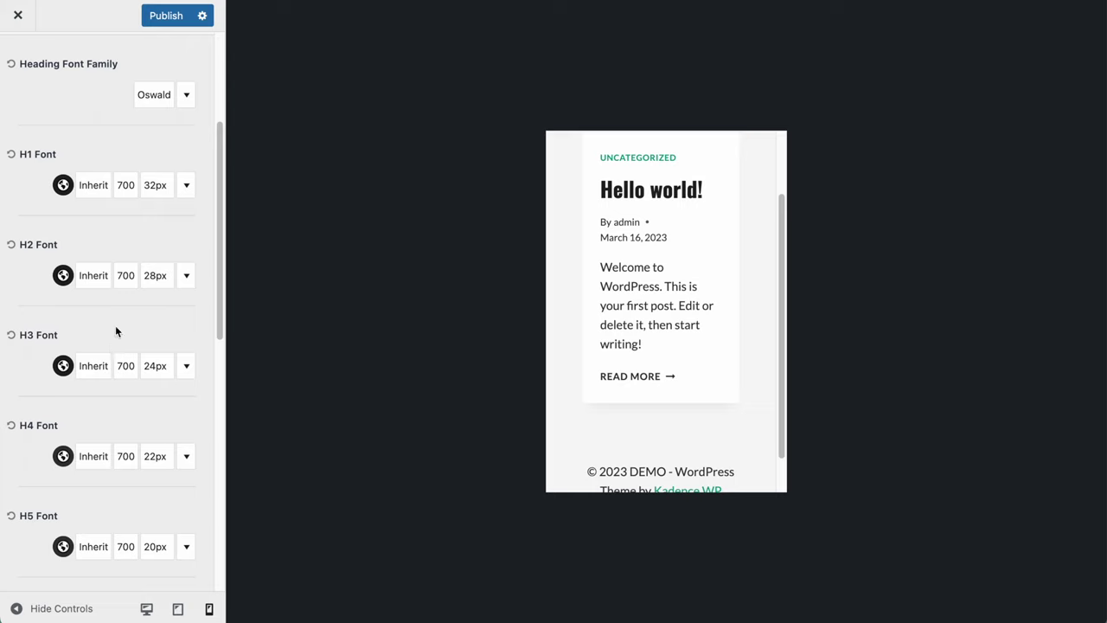
pyautogui.scroll(-8, 117, 346)
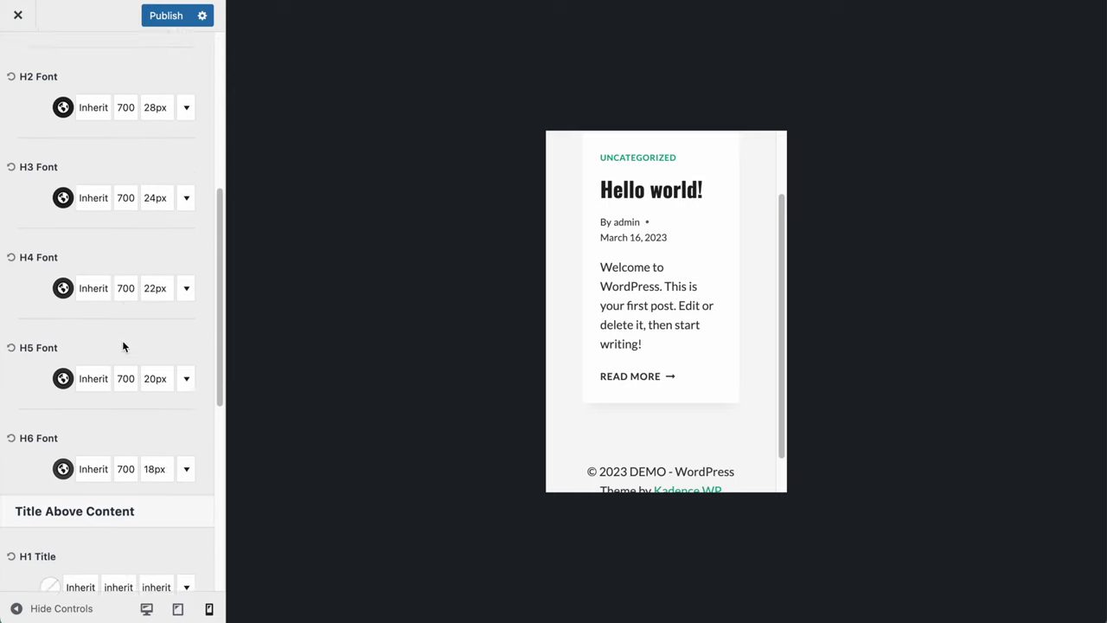
pyautogui.scroll(8, 122, 340)
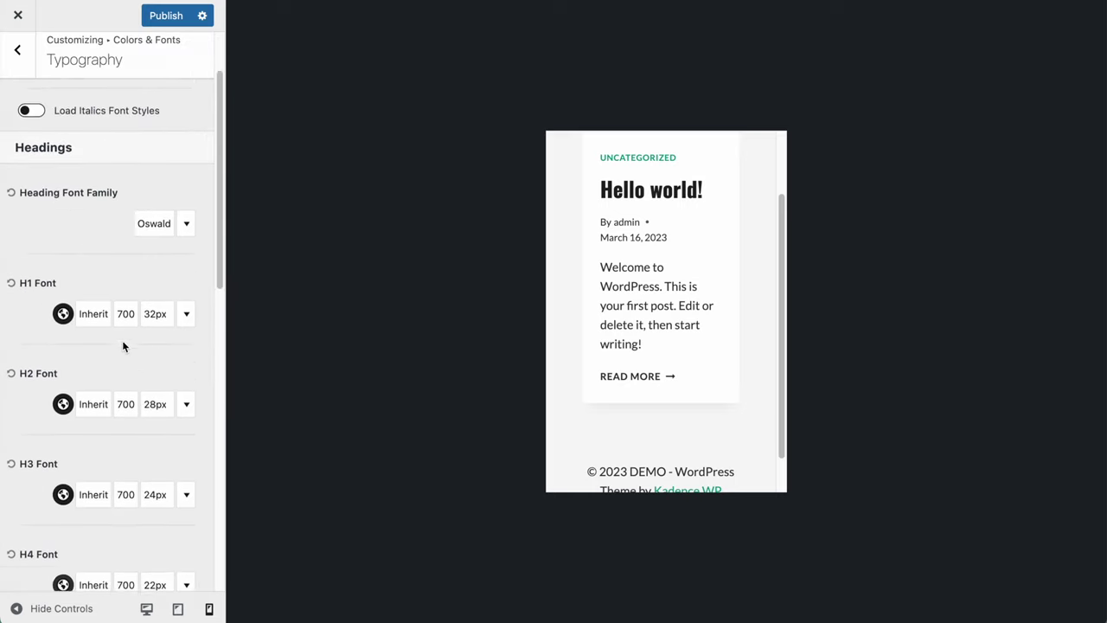
pyautogui.click(165, 15)
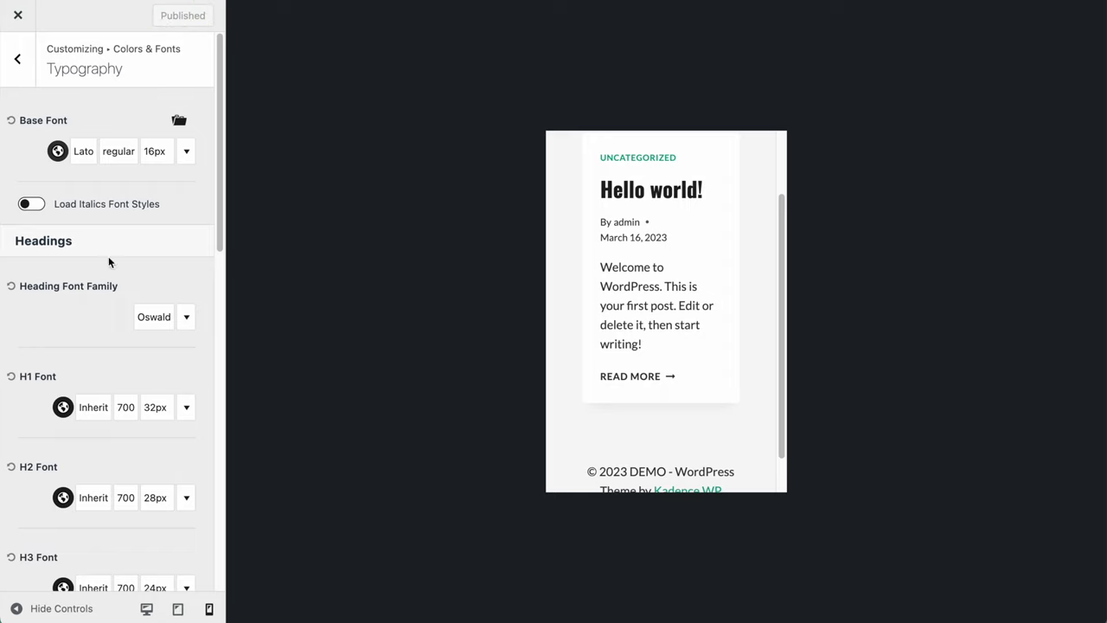
pyautogui.click(146, 608)
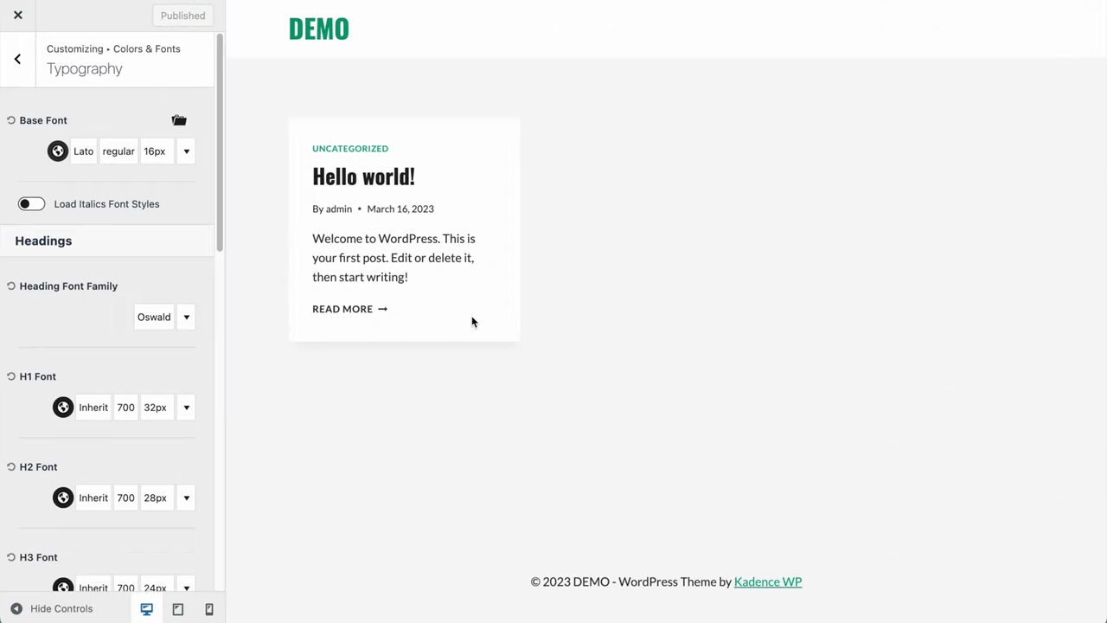
# - Look at the Buttons settings under Colors & Fonts and return to the main Customizer list
pyautogui.click(17, 58)
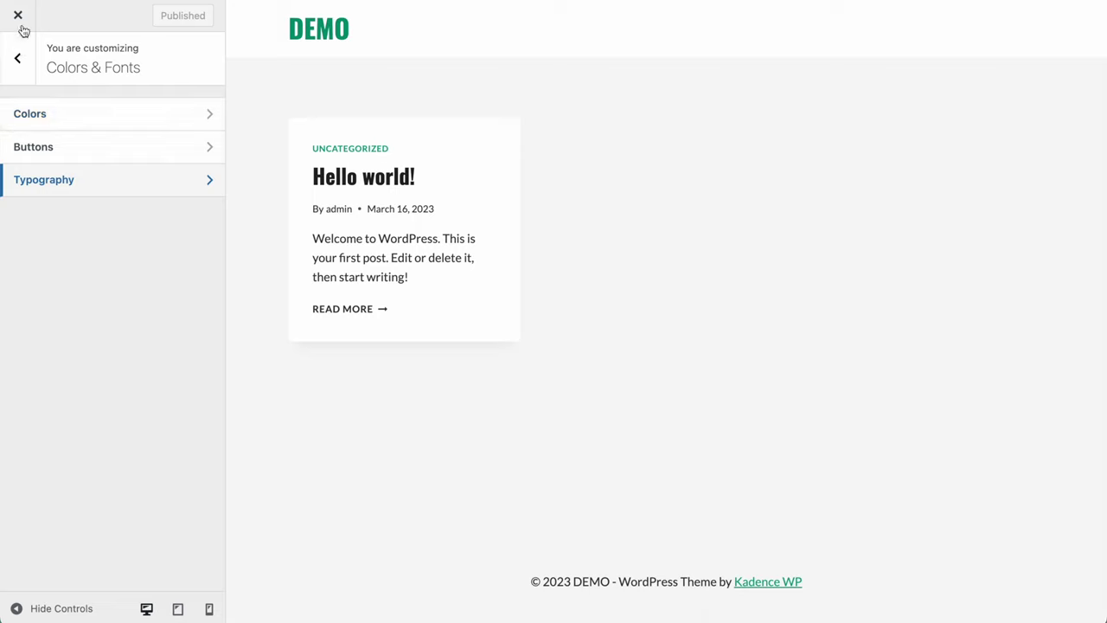
pyautogui.click(46, 157)
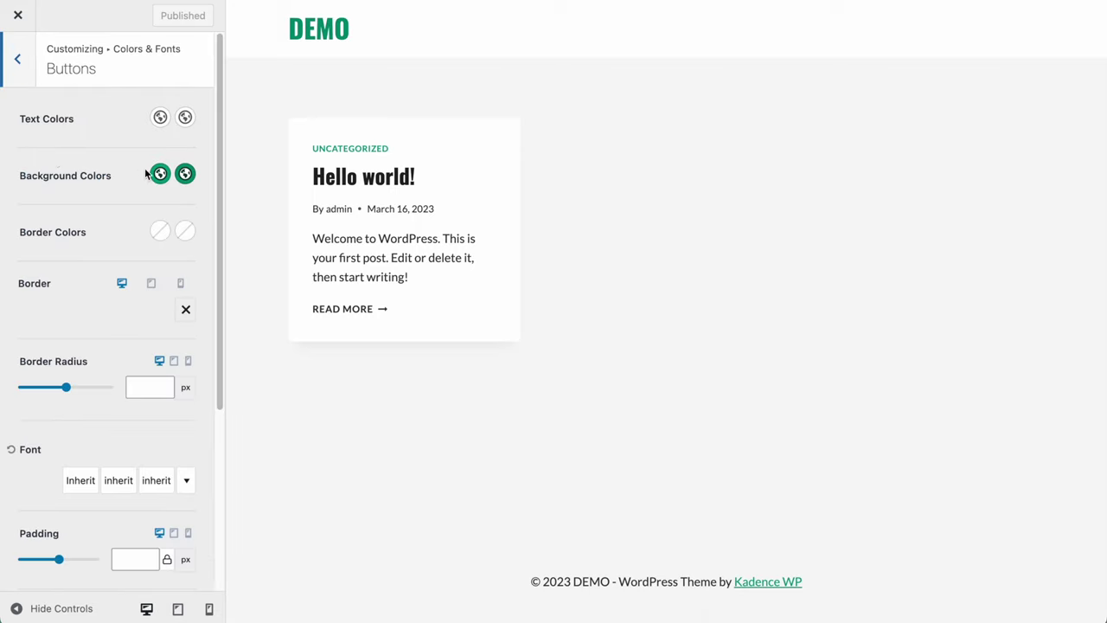
pyautogui.click(25, 69)
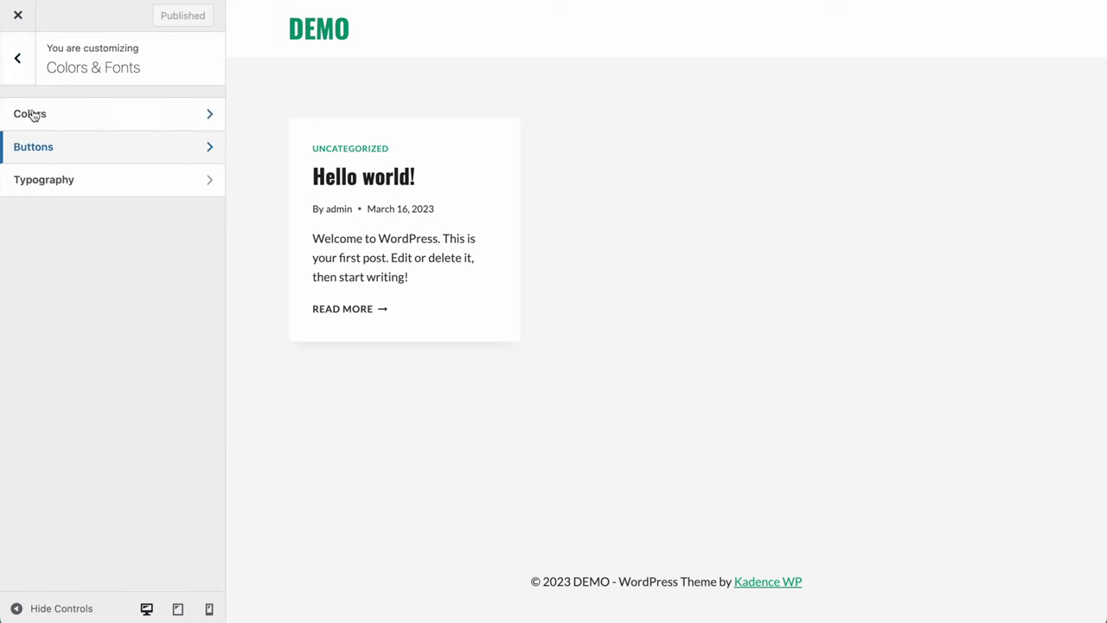
pyautogui.click(12, 67)
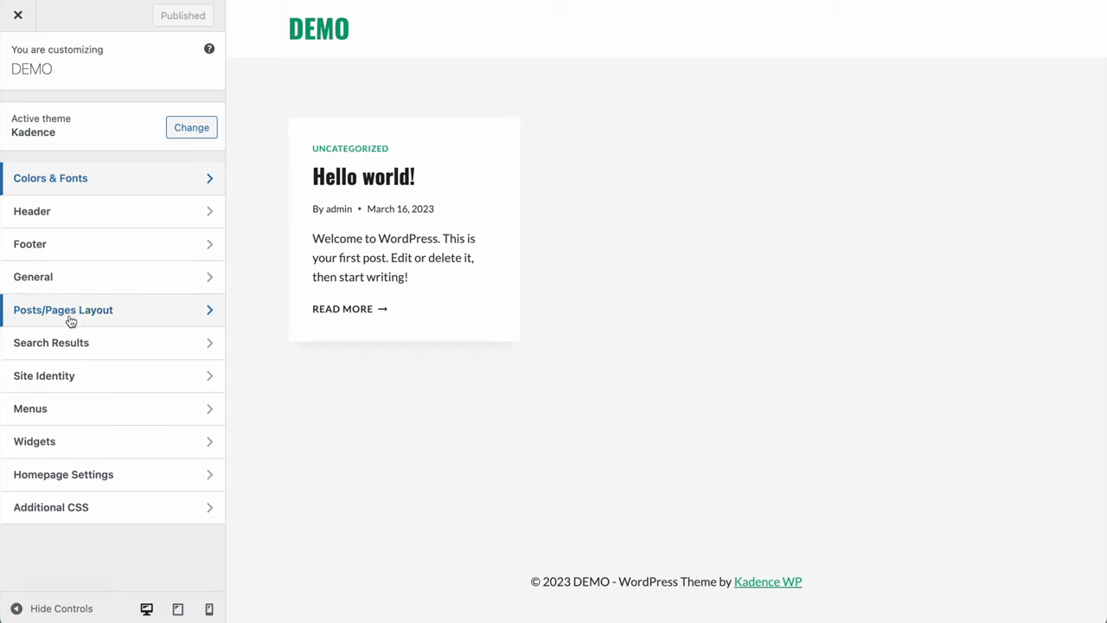
# - Open the General layout settings and the Content Max Width value for editing
pyautogui.click(52, 284)
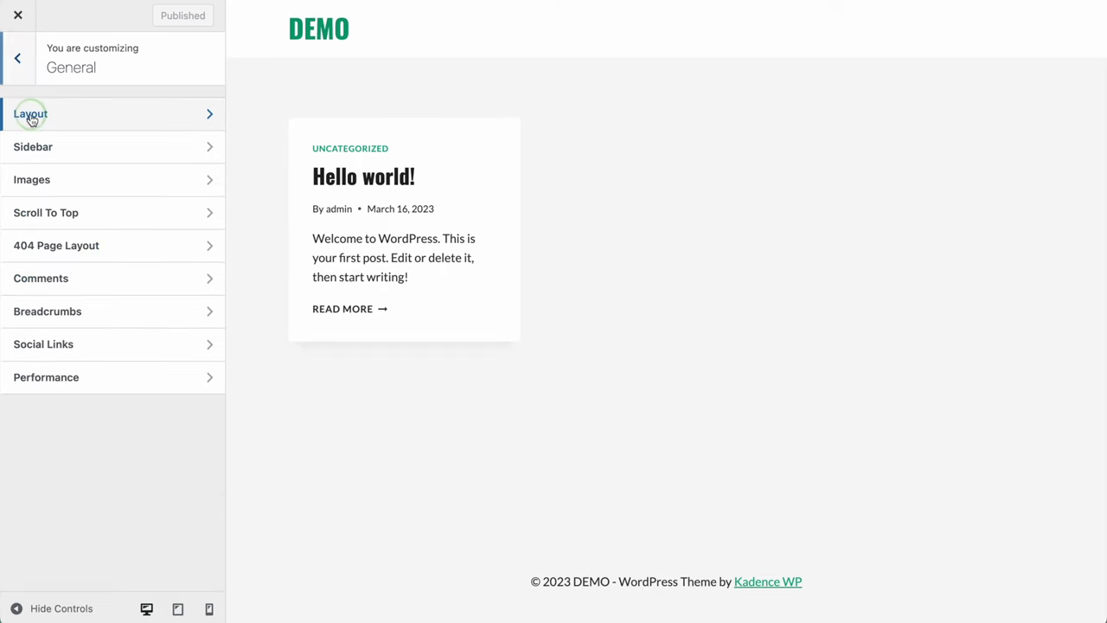
pyautogui.click(29, 113)
pyautogui.click(140, 138)
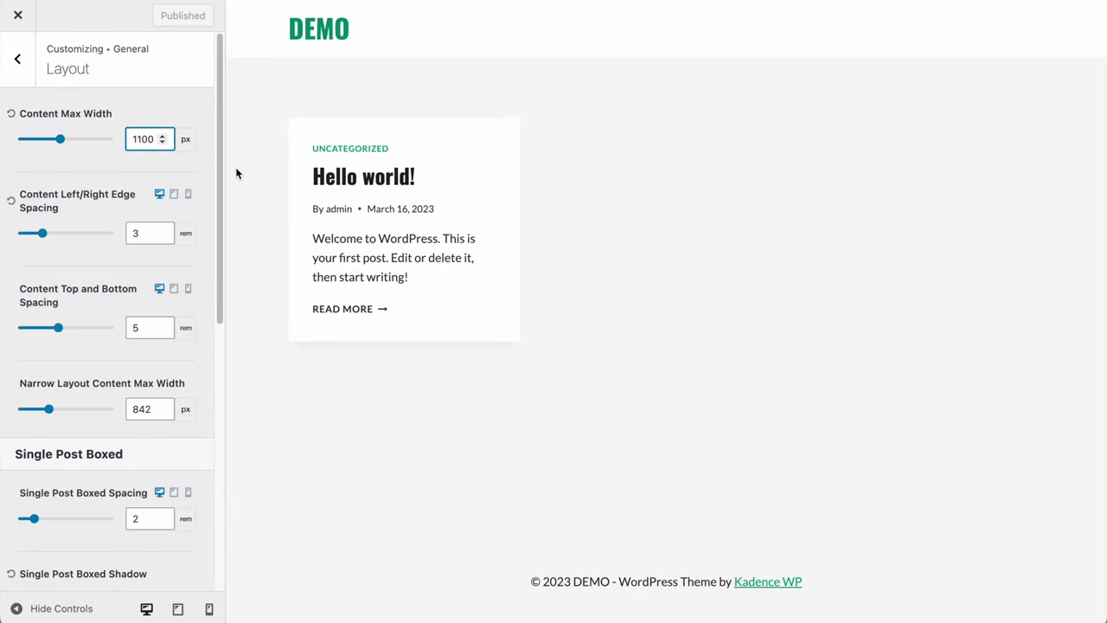
# - Set the Content Max Width to 1300 px and check the full-width preview with the Customizer controls hidden
pyautogui.press('BackSpace')
pyautogui.write('3')
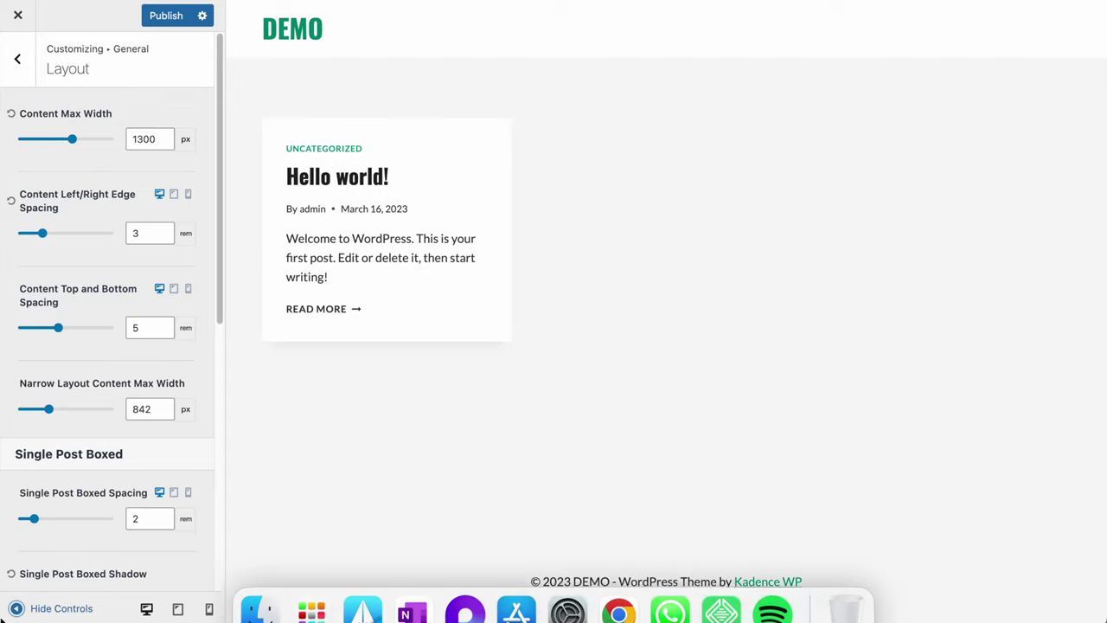
pyautogui.click(17, 608)
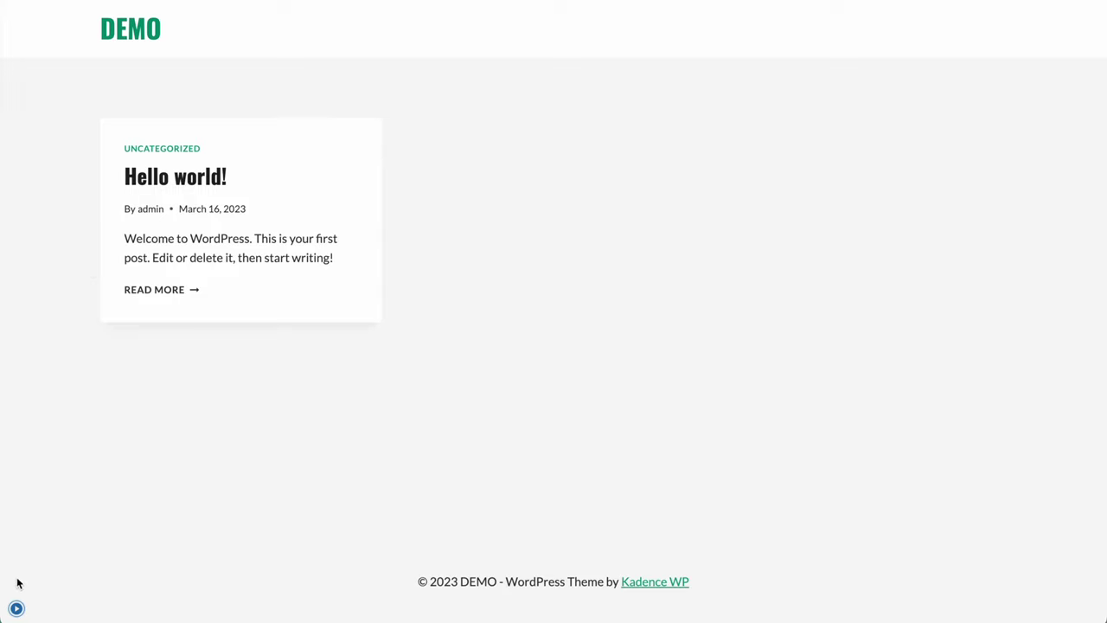
pyautogui.click(17, 608)
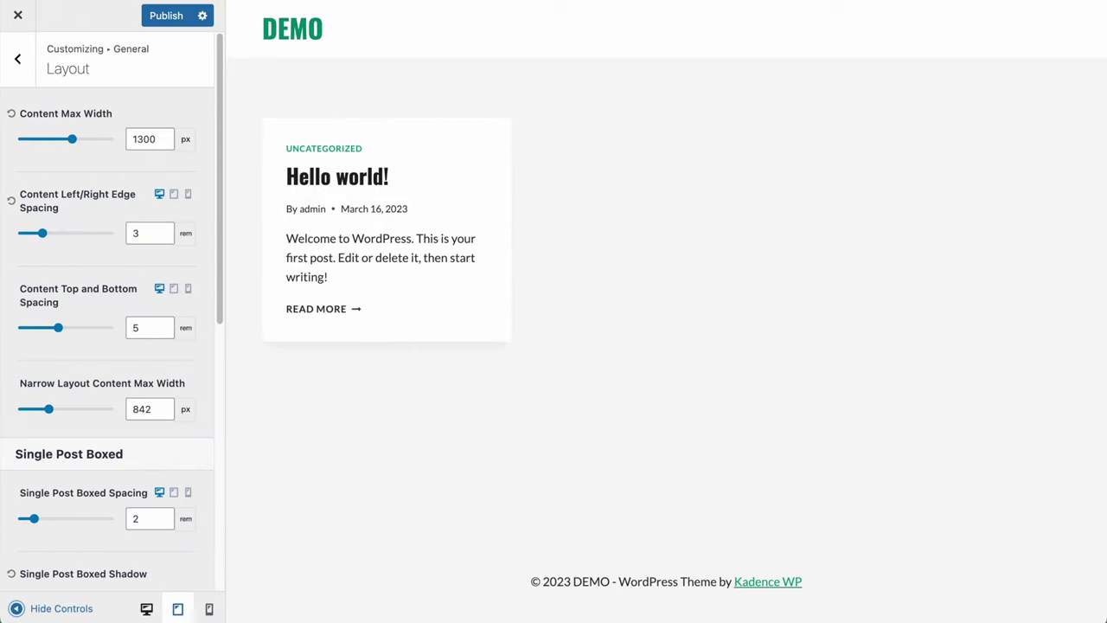
# - Set the Content Left/Right Edge Spacing for tablet to 2 rem
pyautogui.click(177, 608)
pyautogui.click(176, 195)
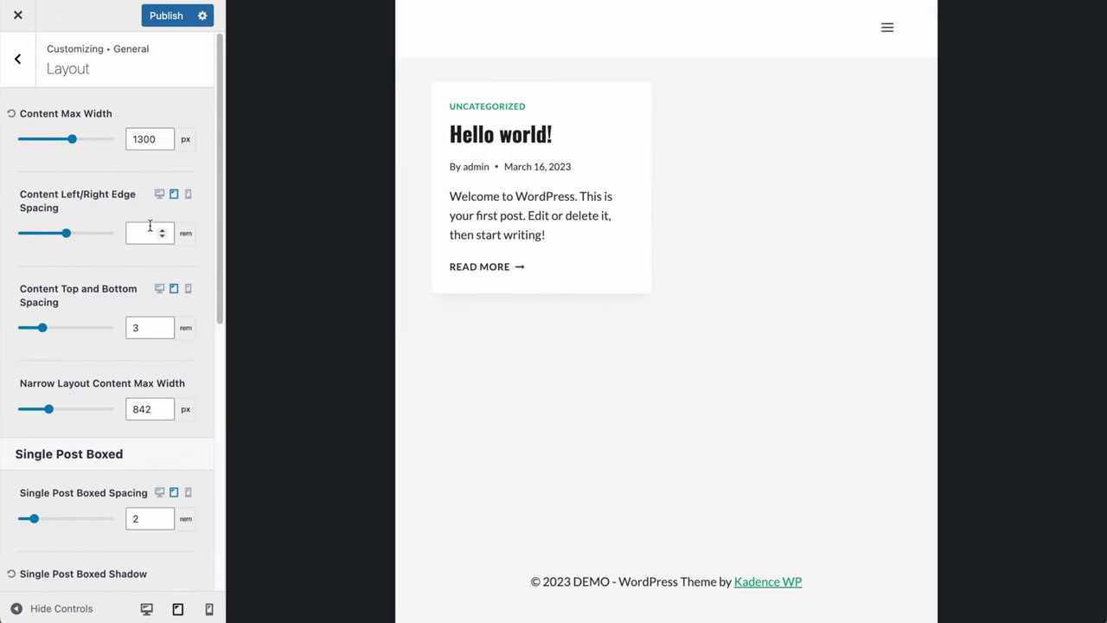
pyautogui.click(151, 226)
pyautogui.write('2')
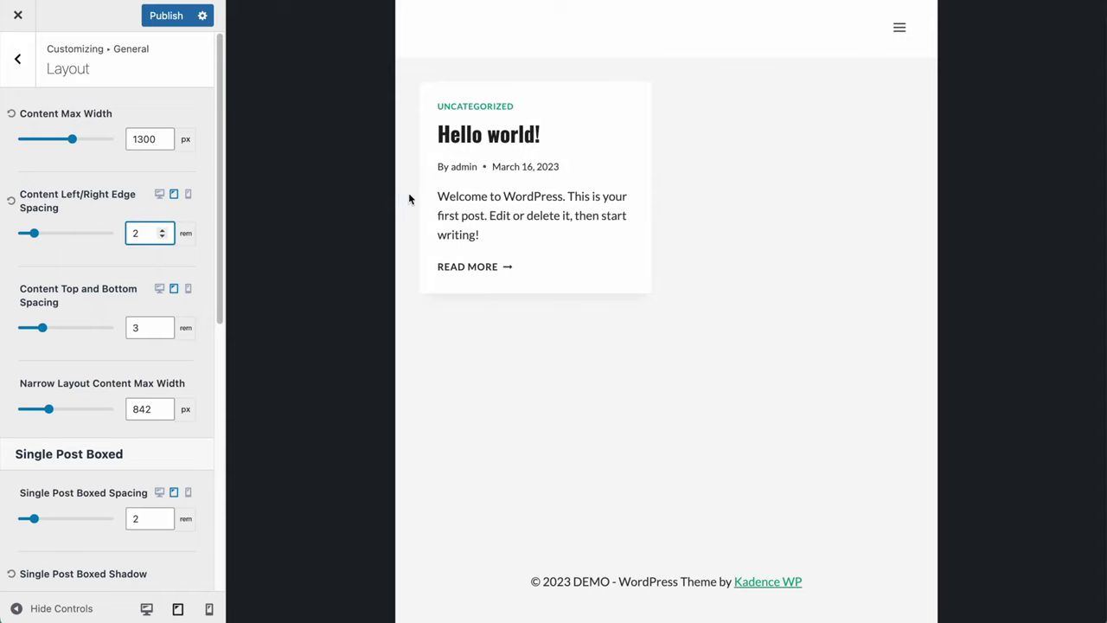
# - Set the Content Left/Right Edge Spacing for mobile to 1,5 rem and return to the desktop view
pyautogui.click(188, 193)
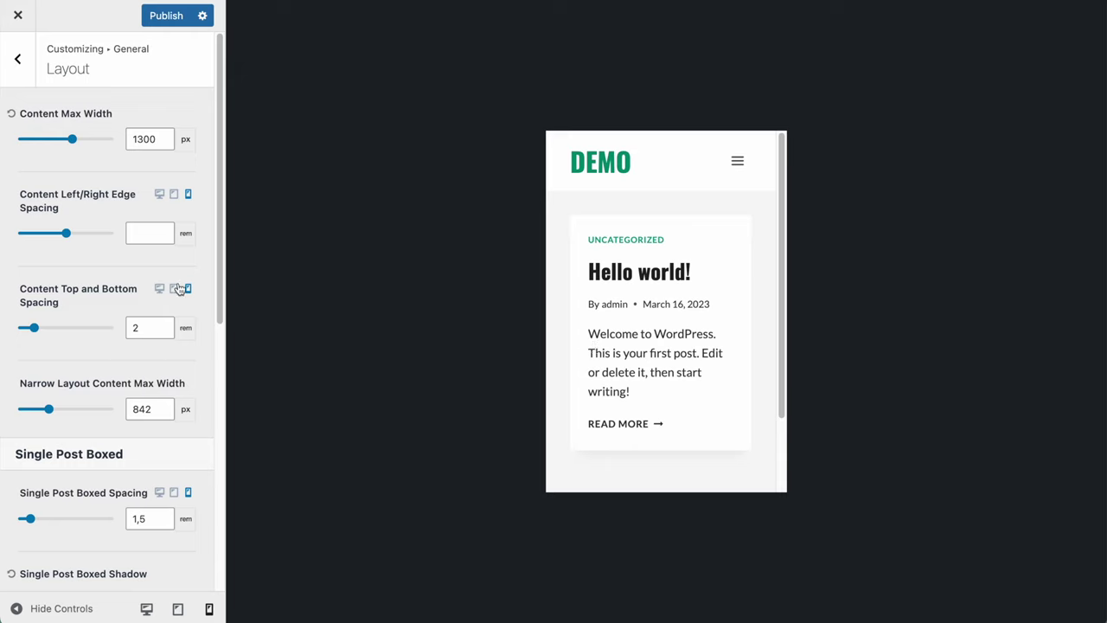
pyautogui.click(145, 230)
pyautogui.write('1')
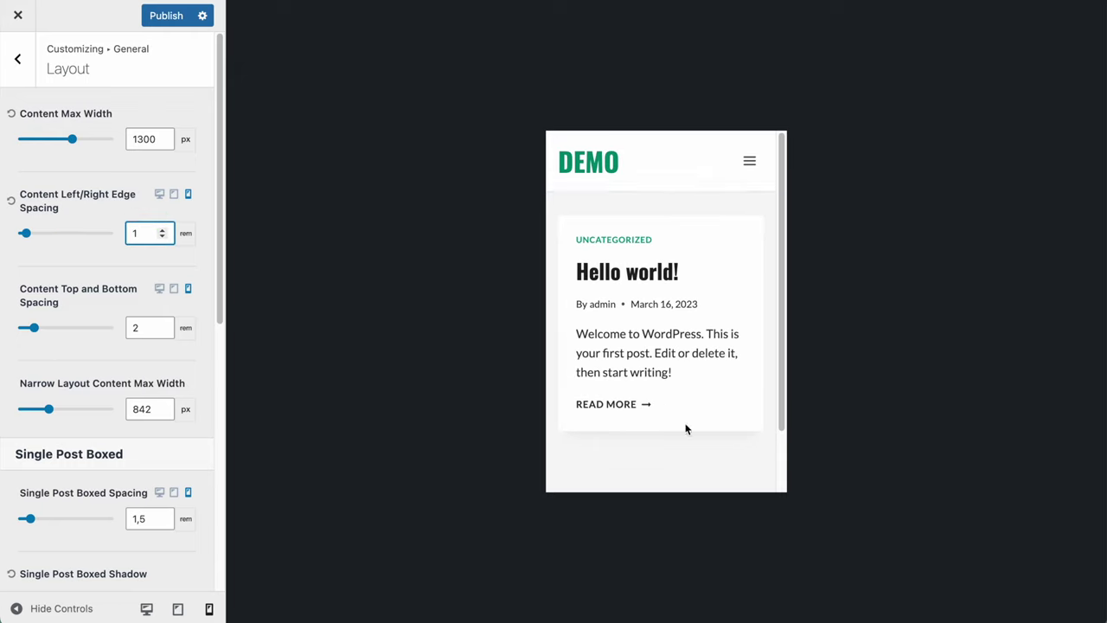
pyautogui.write(',5')
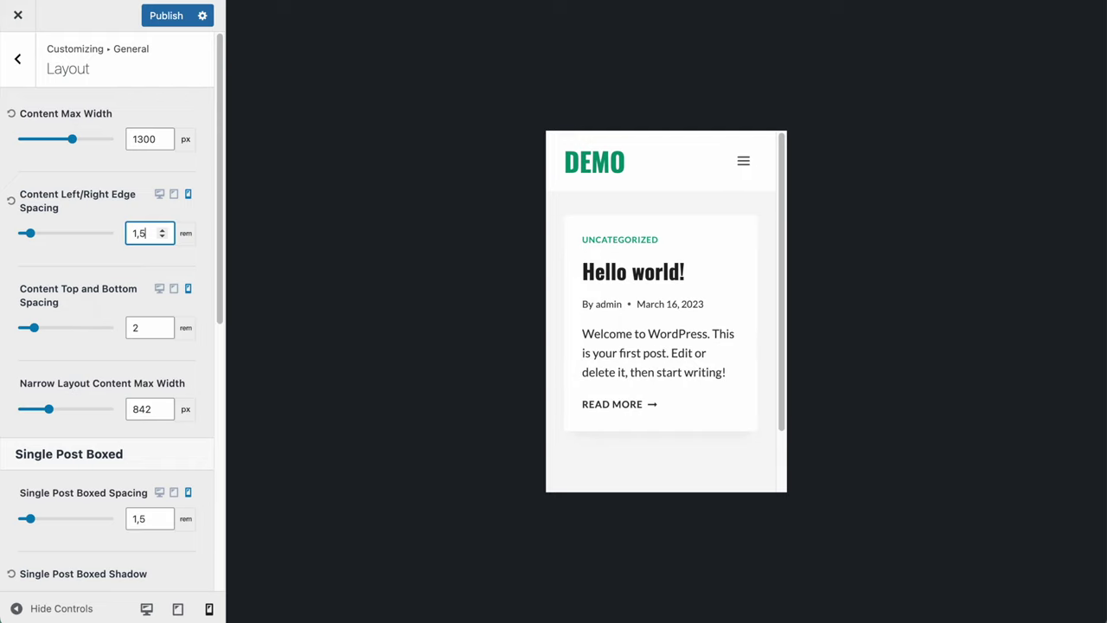
pyautogui.click(160, 194)
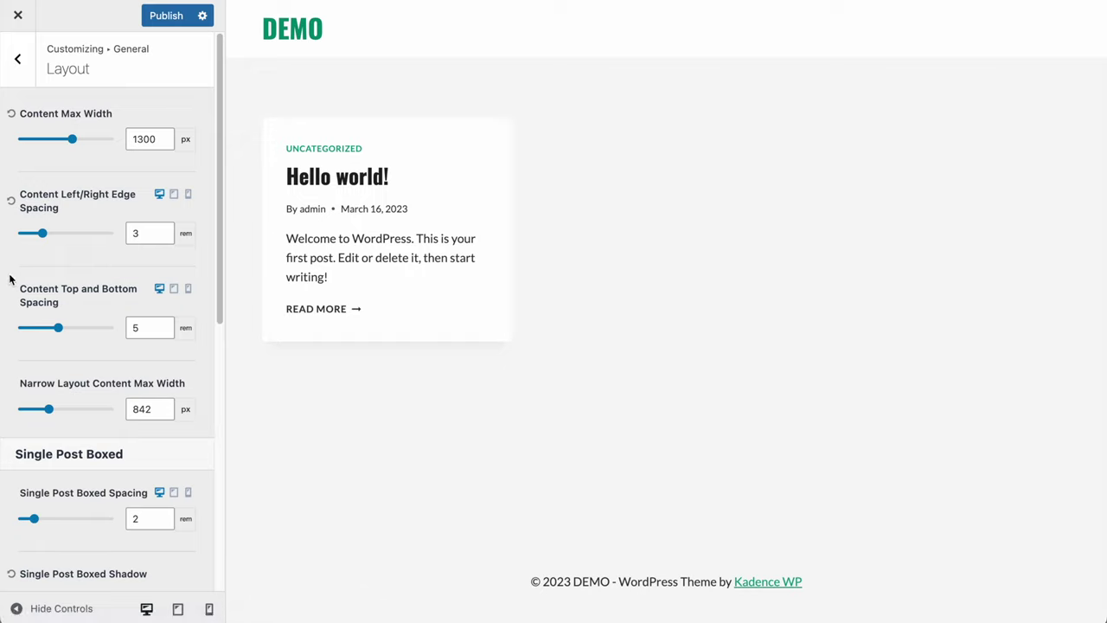
# - Try a desktop Content Top and Bottom Spacing of 4,15 rem, and set it back to 5 rem
pyautogui.click(123, 289)
pyautogui.click(338, 121)
pyautogui.moveTo(60, 335)
pyautogui.mouseDown()
pyautogui.moveTo(128, 335)
pyautogui.moveTo(51, 332)
pyautogui.mouseUp()
pyautogui.click(149, 326)
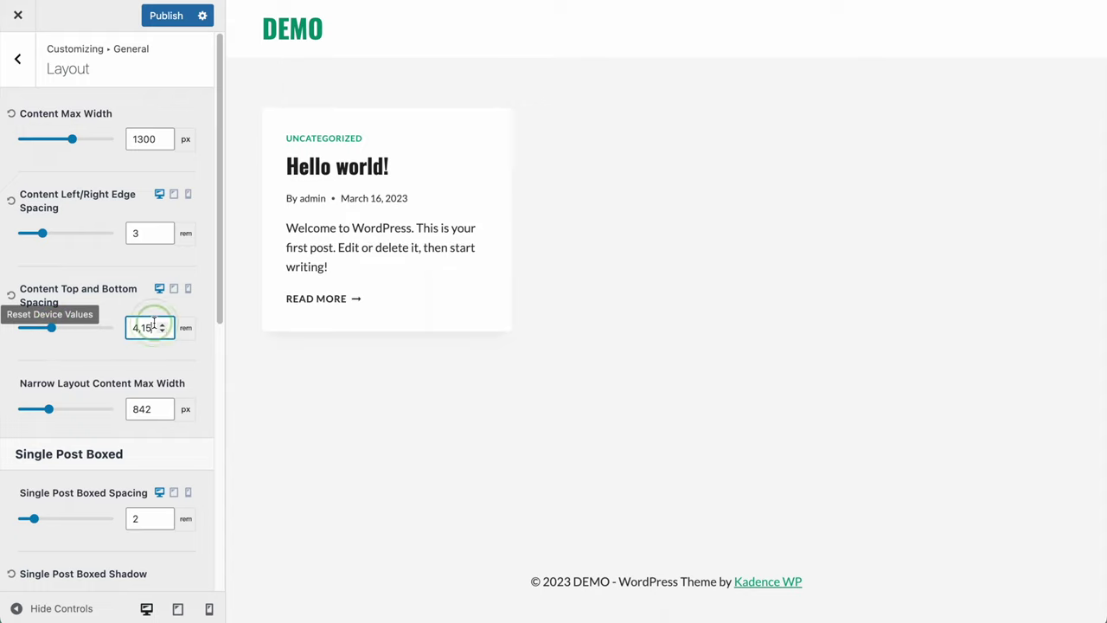
pyautogui.doubleClick(147, 327)
pyautogui.write('5')
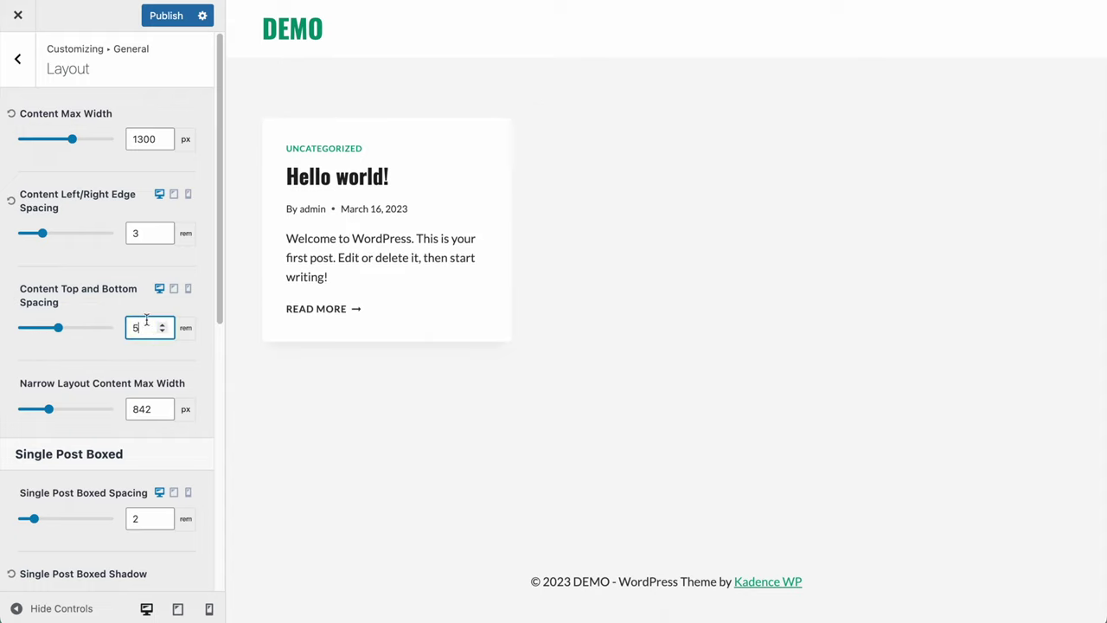
pyautogui.click(136, 314)
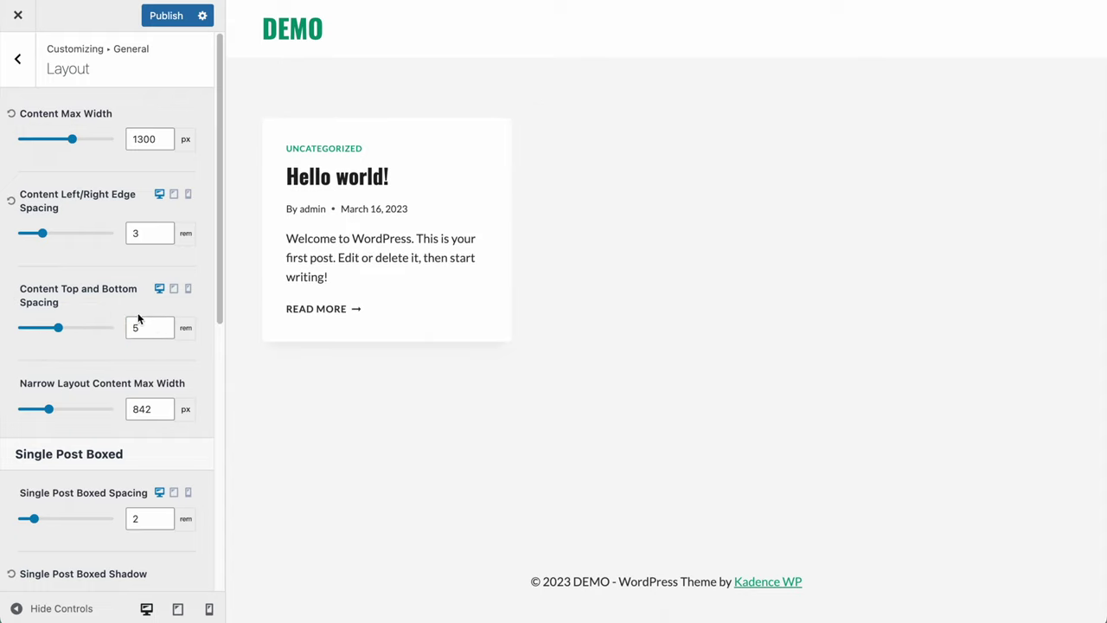
# - Open the "Hello world!" post in the preview and set the Narrow Layout Content Max Width to 900 px
pyautogui.scroll(-2, 130, 322)
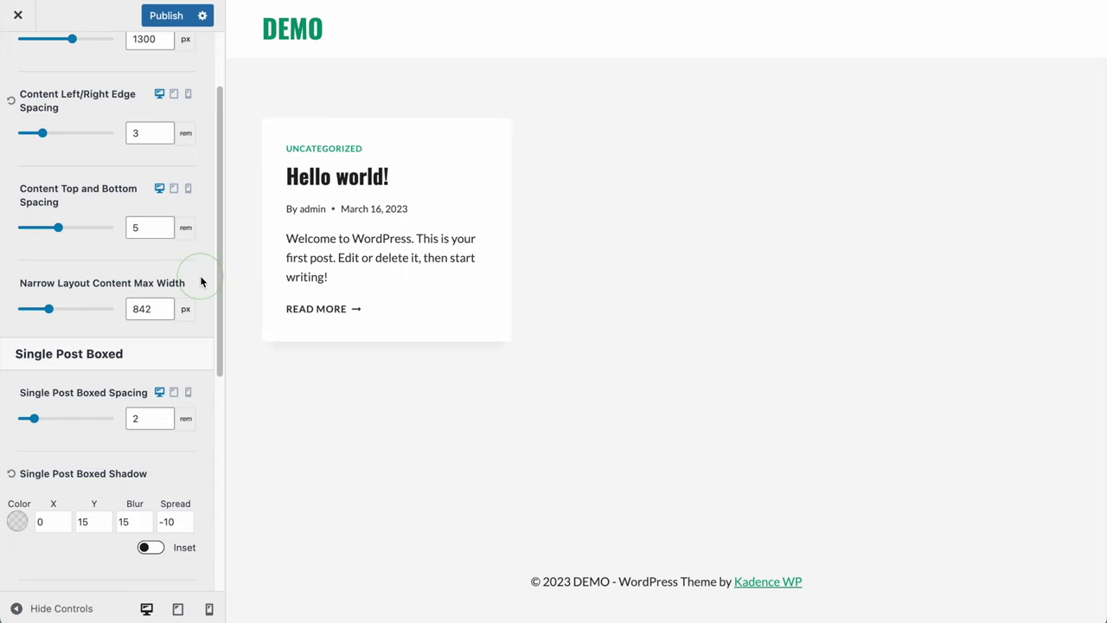
pyautogui.click(359, 178)
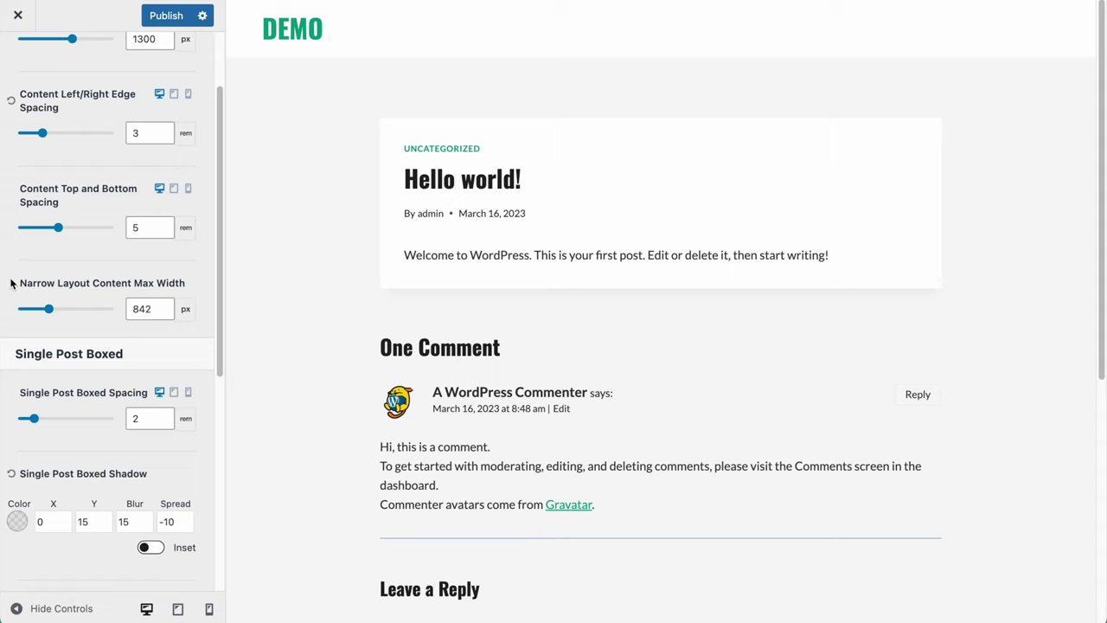
pyautogui.scroll(-1, 434, 284)
pyautogui.scroll(1, 344, 162)
pyautogui.moveTo(294, 51)
pyautogui.moveTo(50, 313); pyautogui.dragTo(55, 311)
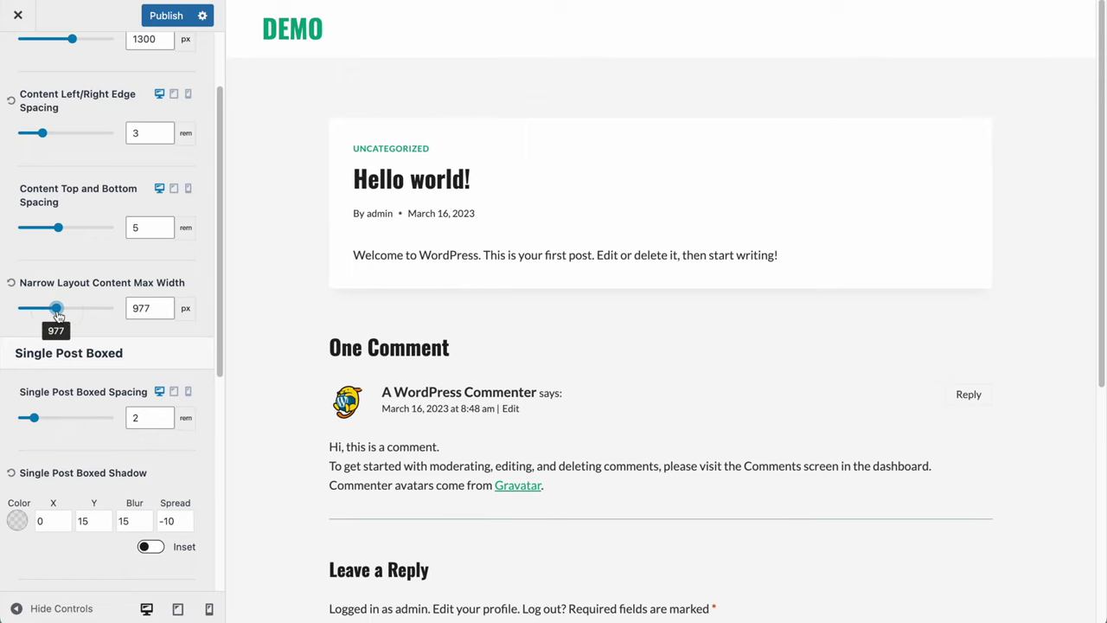
pyautogui.doubleClick(141, 308)
pyautogui.write('900')
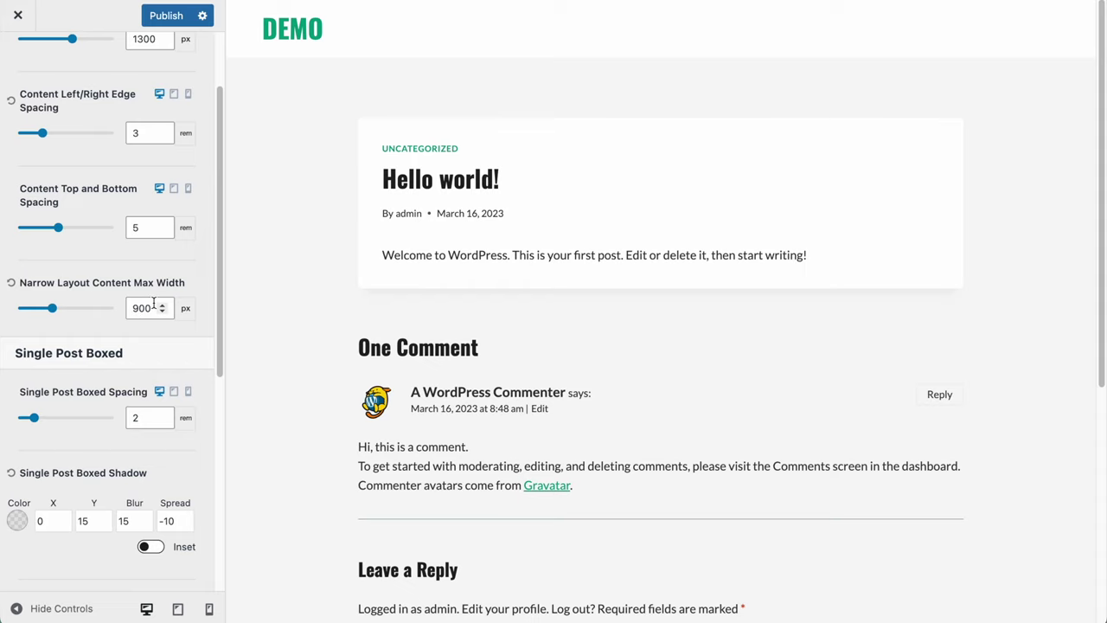
# - Review the Single Post Boxed and Archive Grid Boxed settings, publish the layout changes, and return to the General settings list
pyautogui.scroll(-3, 78, 369)
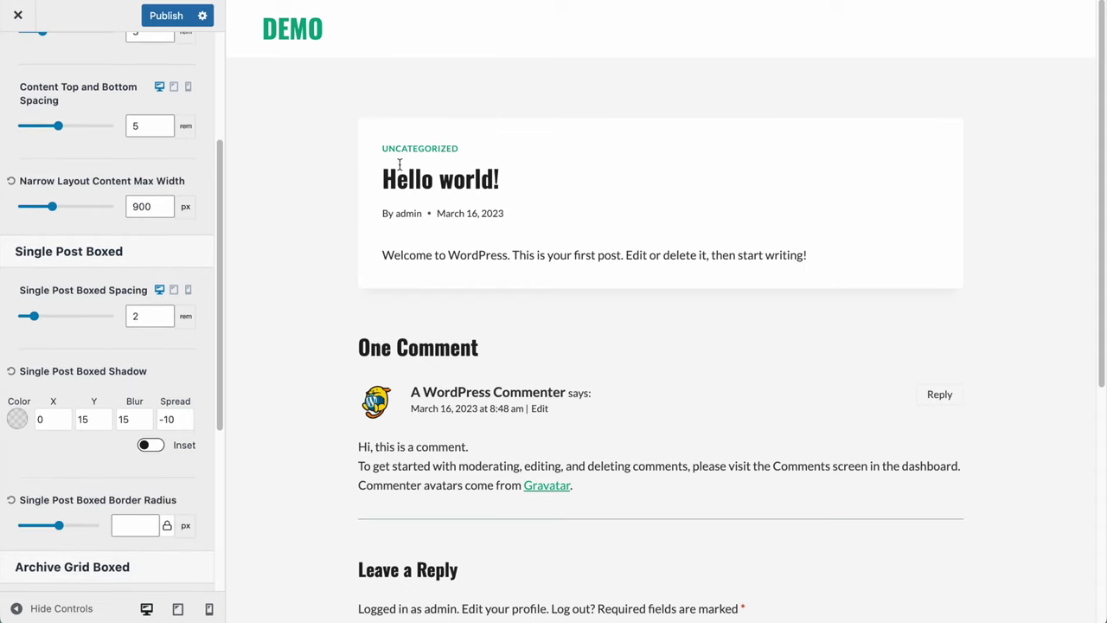
pyautogui.scroll(-3, 400, 165)
pyautogui.scroll(-3, 132, 364)
pyautogui.scroll(-4, 133, 364)
pyautogui.scroll(2, 101, 195)
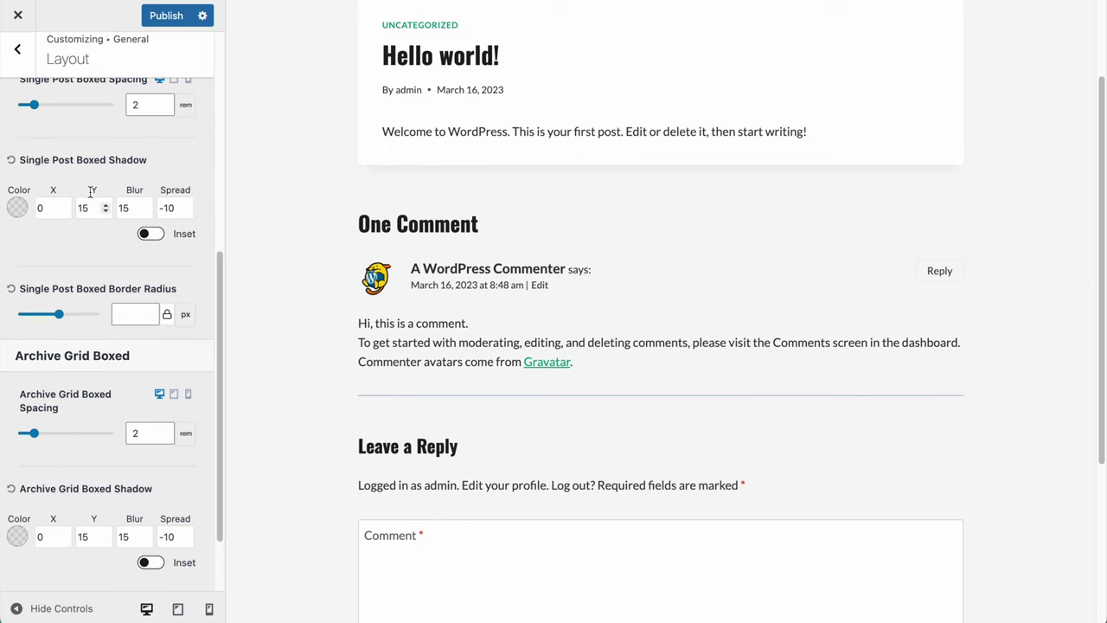
pyautogui.scroll(2, 163, 208)
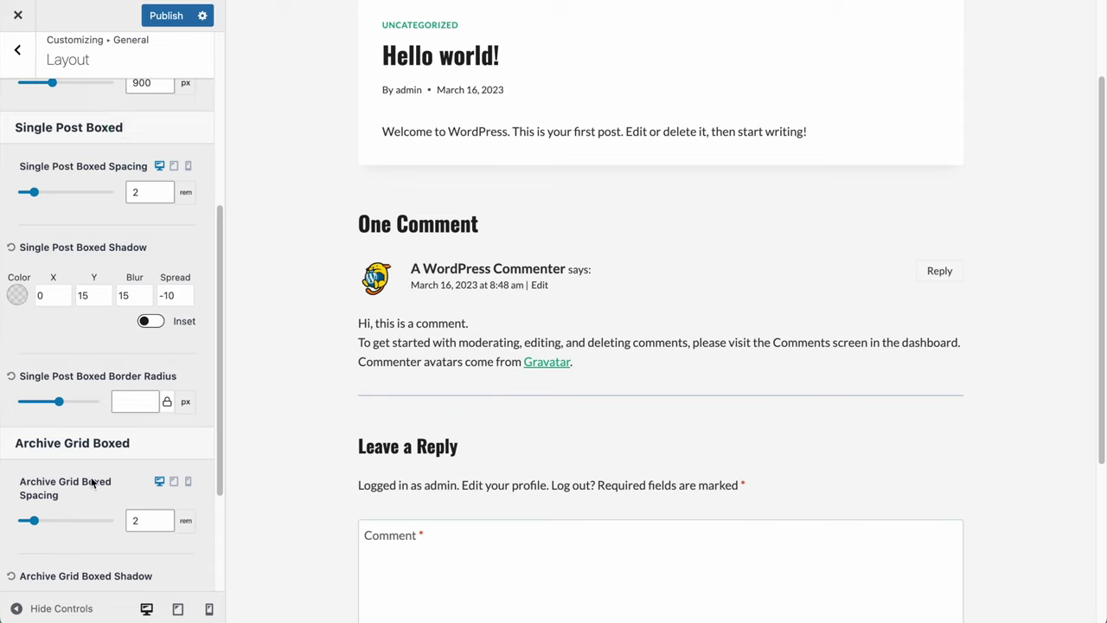
pyautogui.scroll(1, 132, 370)
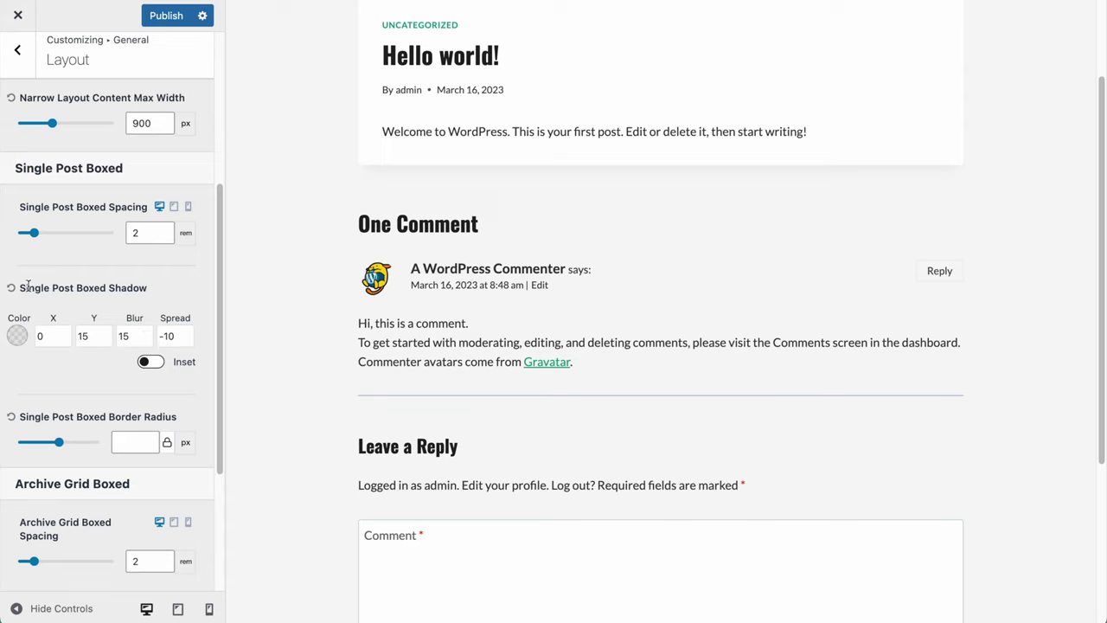
pyautogui.scroll(7, 47, 313)
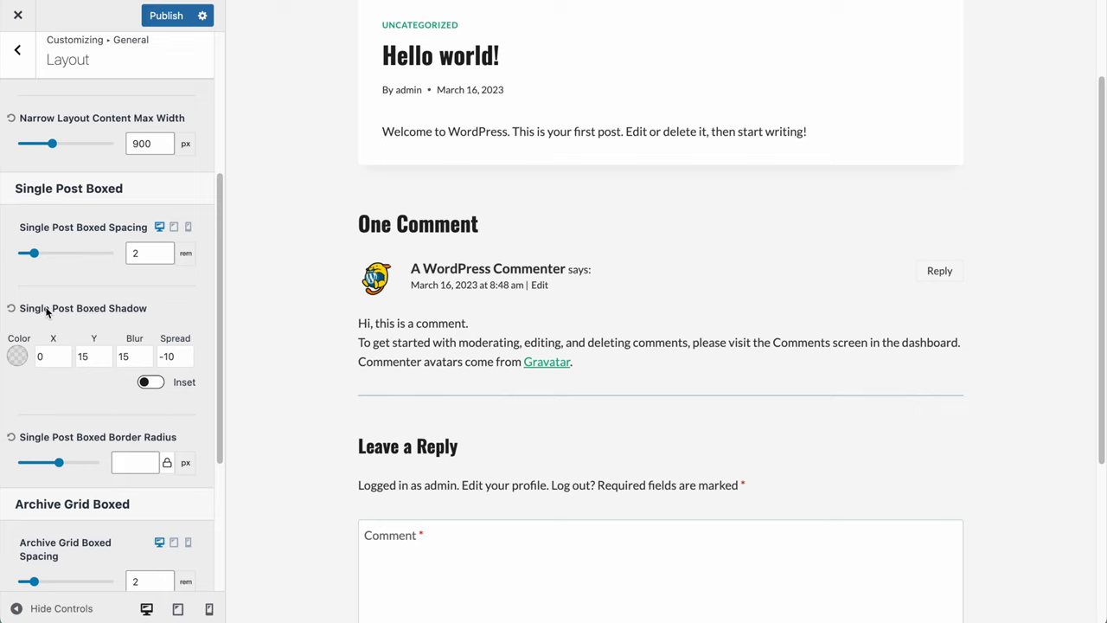
pyautogui.click(176, 12)
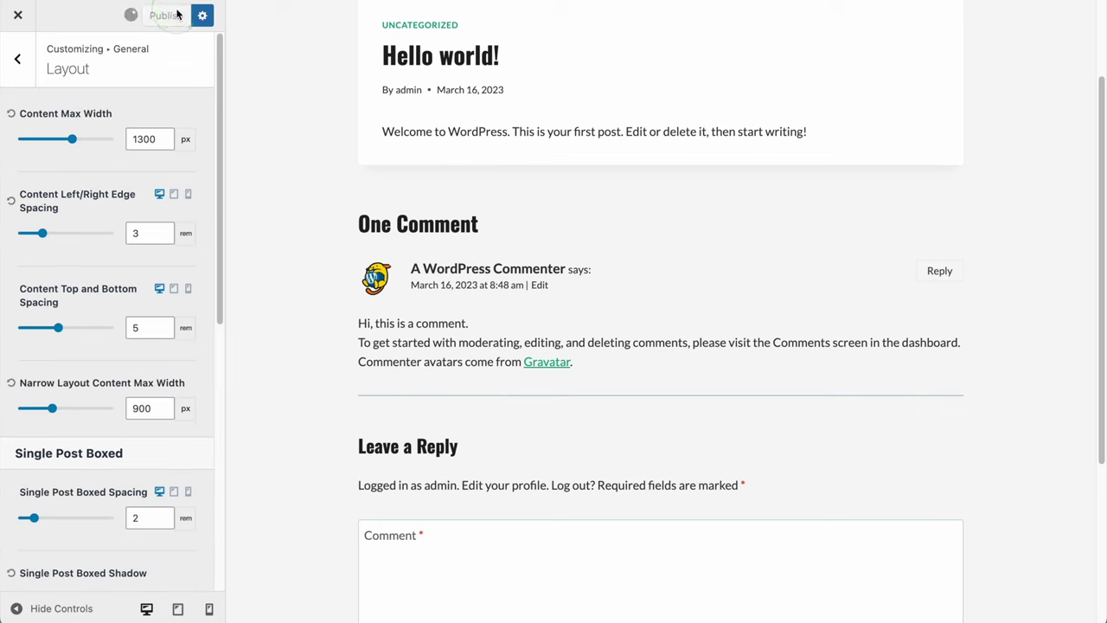
pyautogui.click(17, 59)
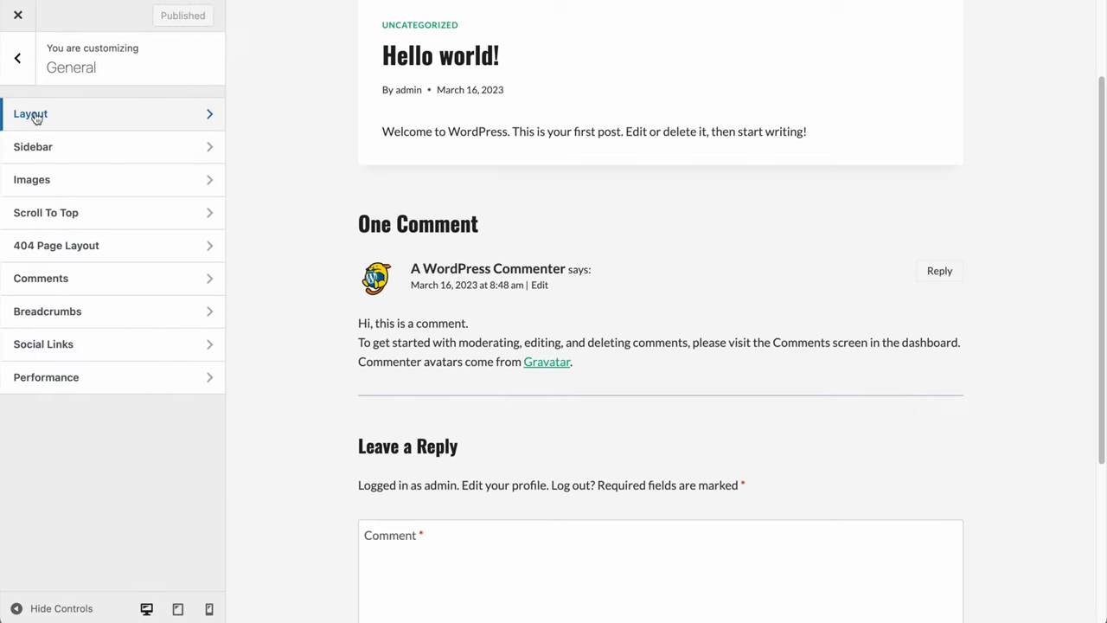
# - Set the Sidebar Width to 15% in the General sidebar settings and publish the change
pyautogui.click(51, 156)
pyautogui.click(158, 173)
pyautogui.write('15')
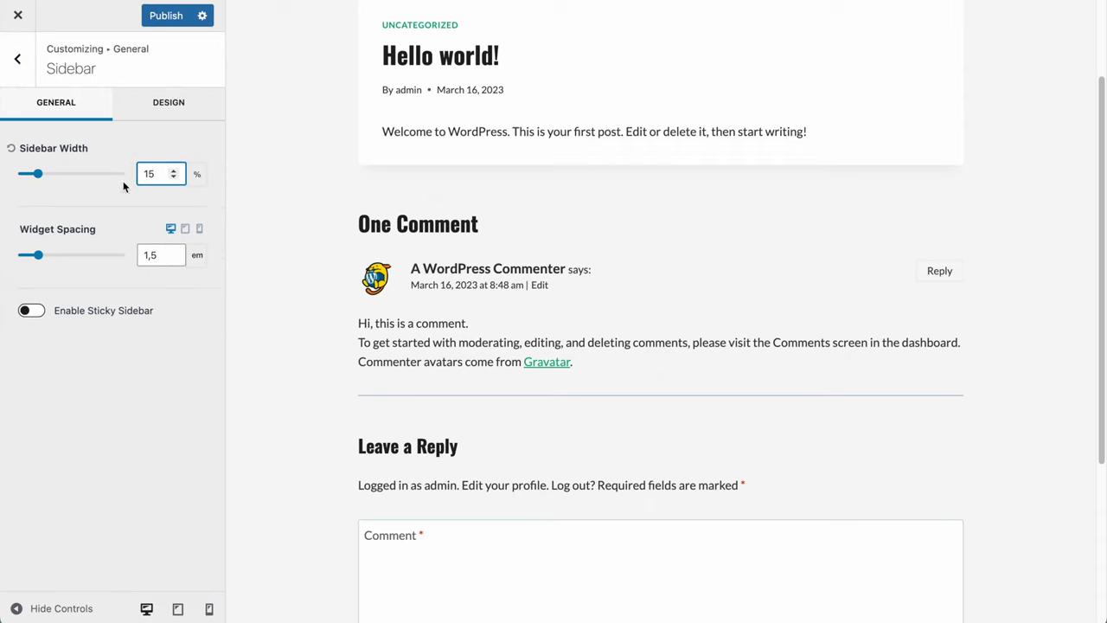
pyautogui.click(165, 115)
pyautogui.click(164, 115)
pyautogui.click(90, 106)
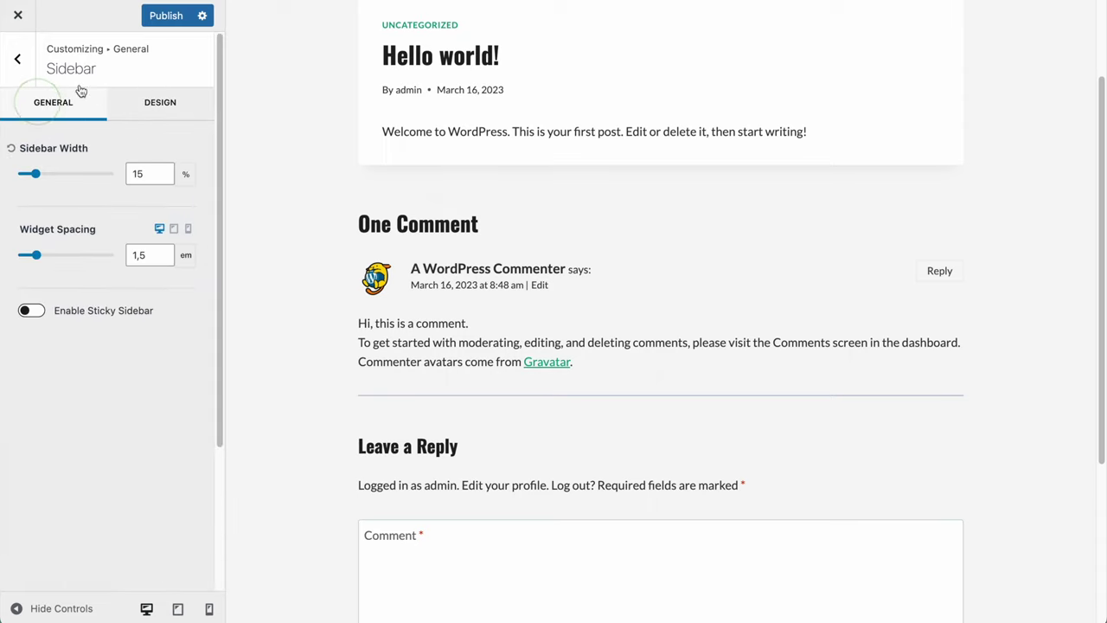
pyautogui.click(158, 19)
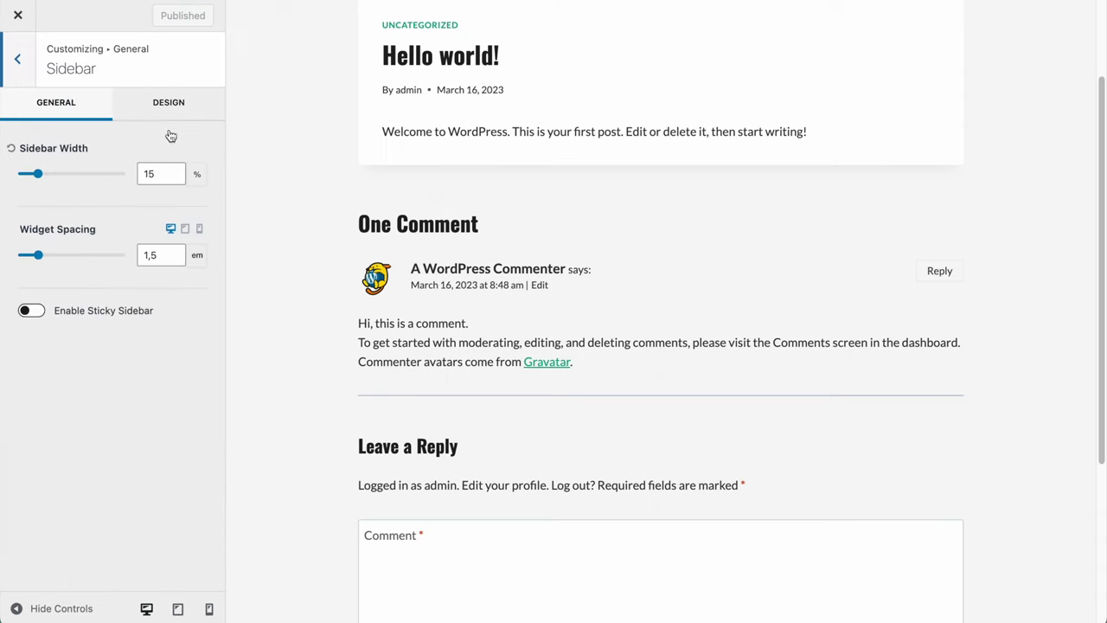
pyautogui.scroll(3, 1014, 188)
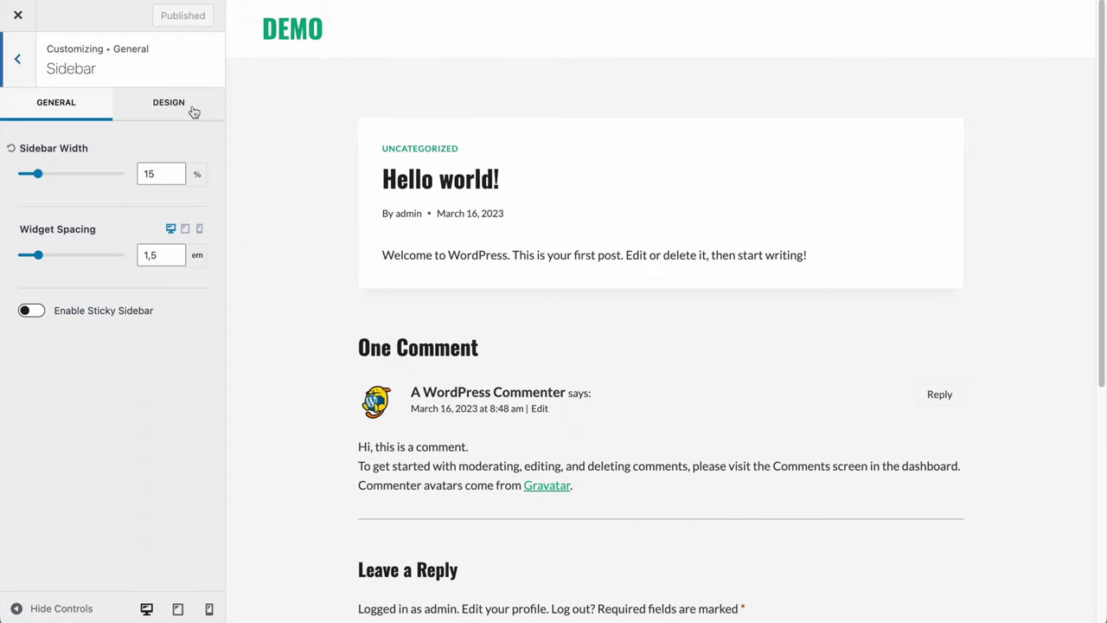
pyautogui.click(17, 73)
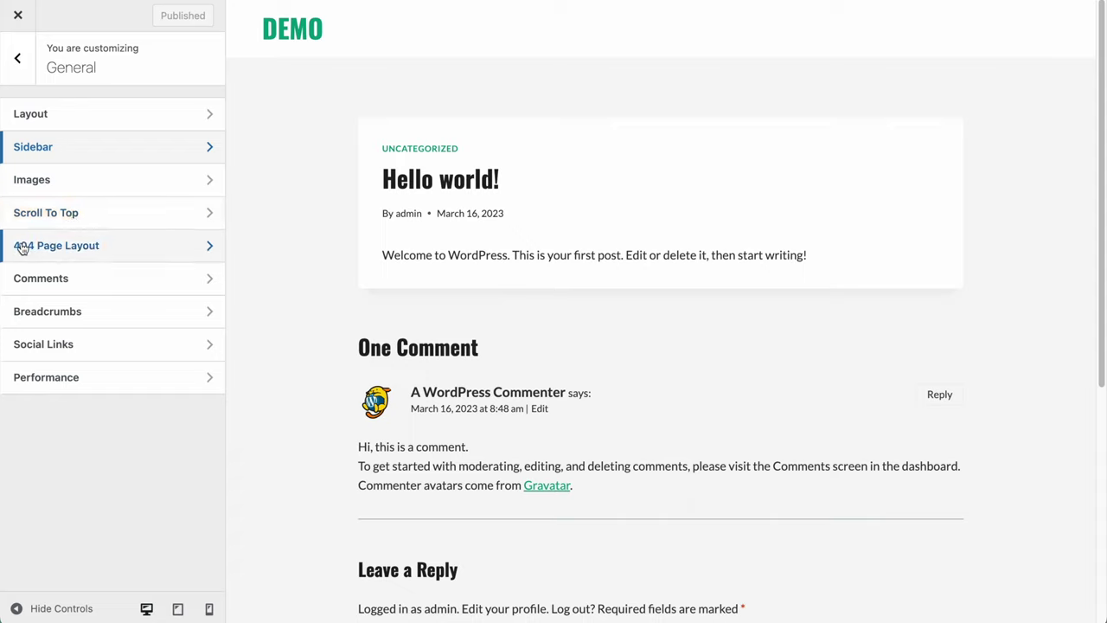
# - Enable removal of the website field in the General comments settings and publish the change
pyautogui.click(55, 291)
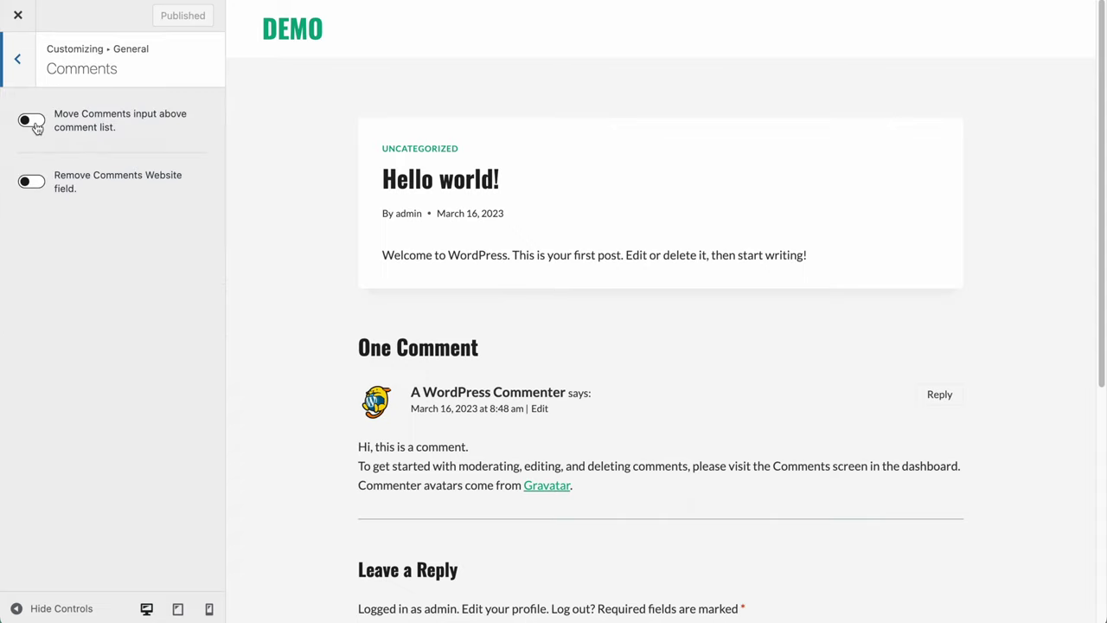
pyautogui.click(28, 187)
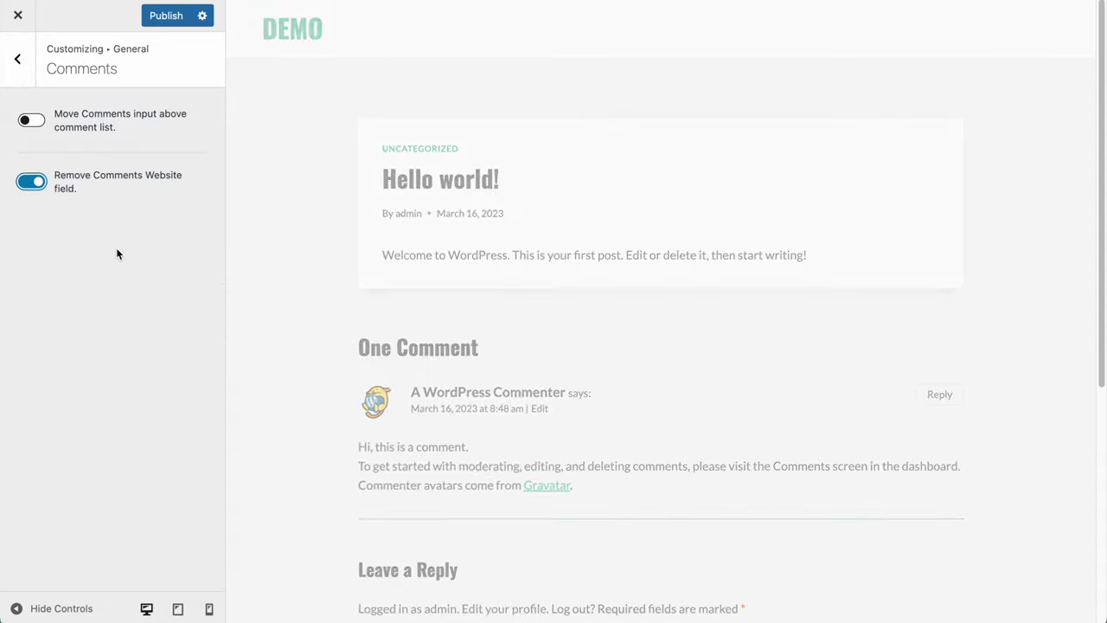
pyautogui.scroll(-6, 428, 398)
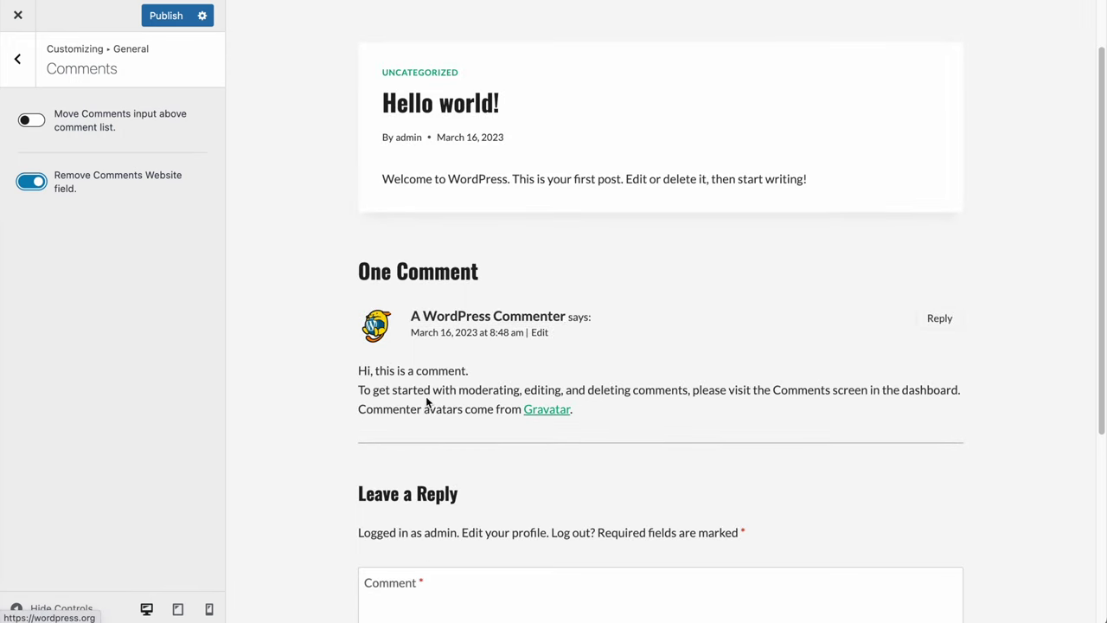
pyautogui.click(407, 387)
pyautogui.scroll(6, 408, 387)
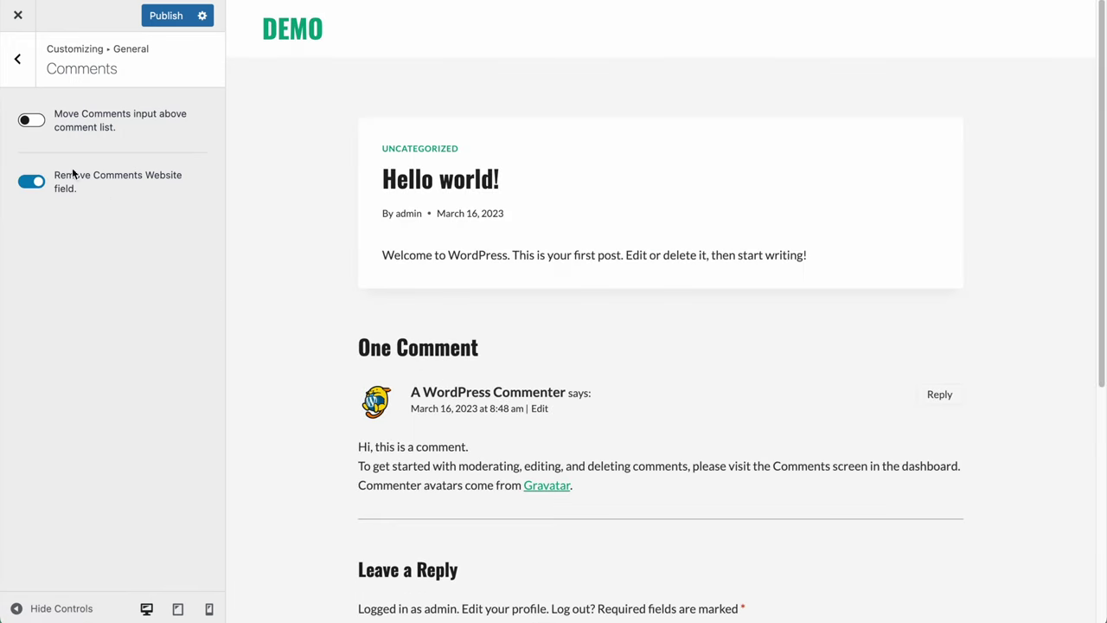
pyautogui.click(156, 18)
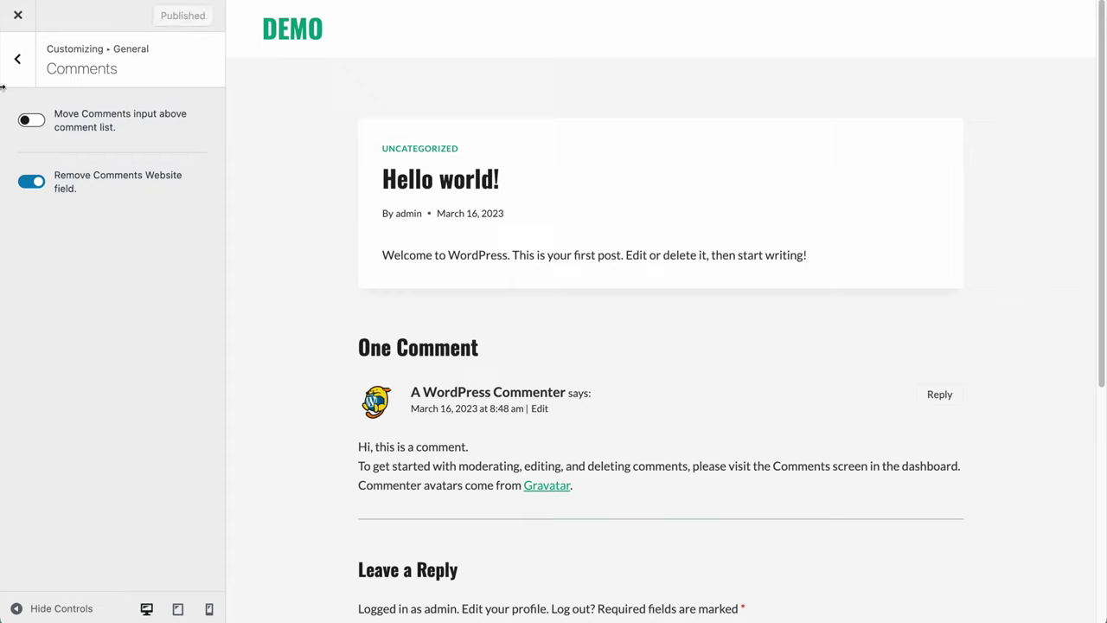
# - In the General Breadcrumbs settings, keep the Default breadcrumb engine, enable the home icon, and publish the change
pyautogui.click(12, 53)
pyautogui.click(75, 313)
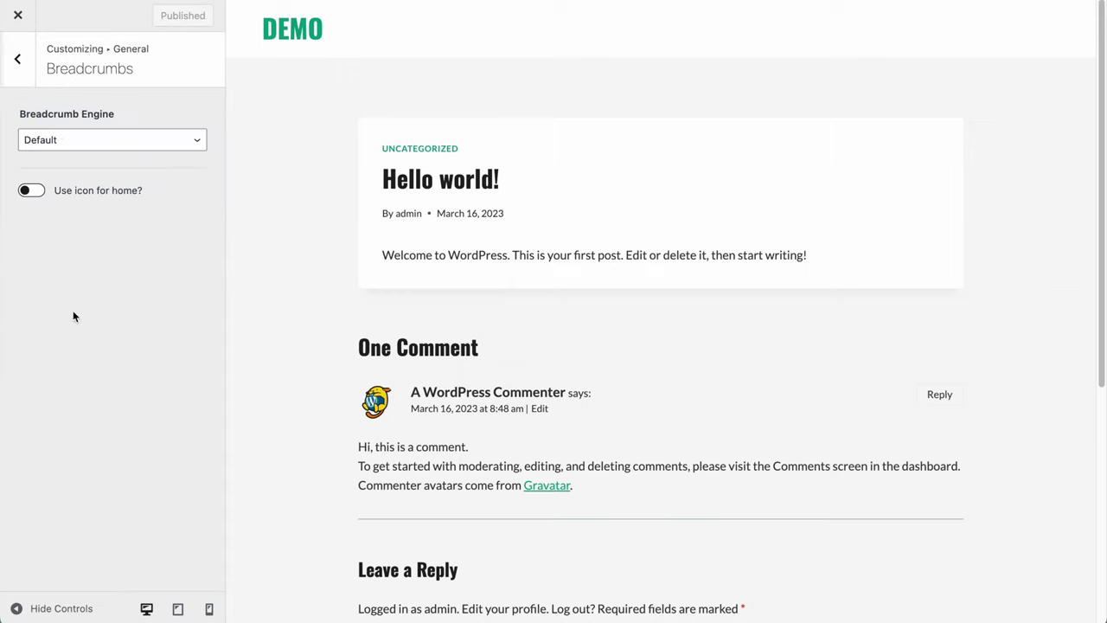
pyautogui.click(59, 143)
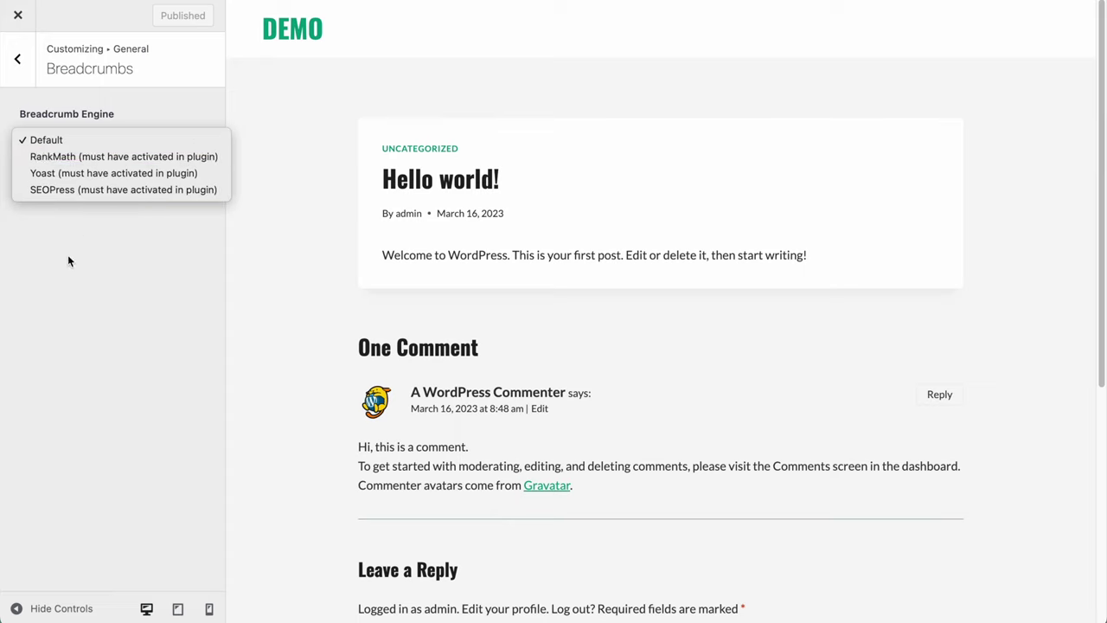
pyautogui.click(54, 139)
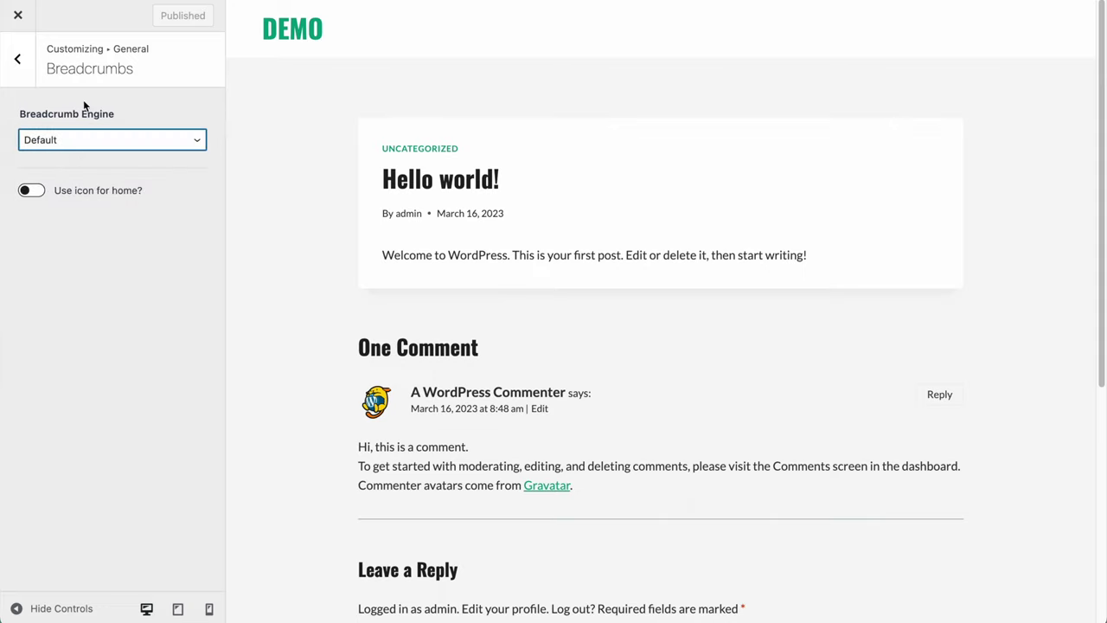
pyautogui.click(34, 190)
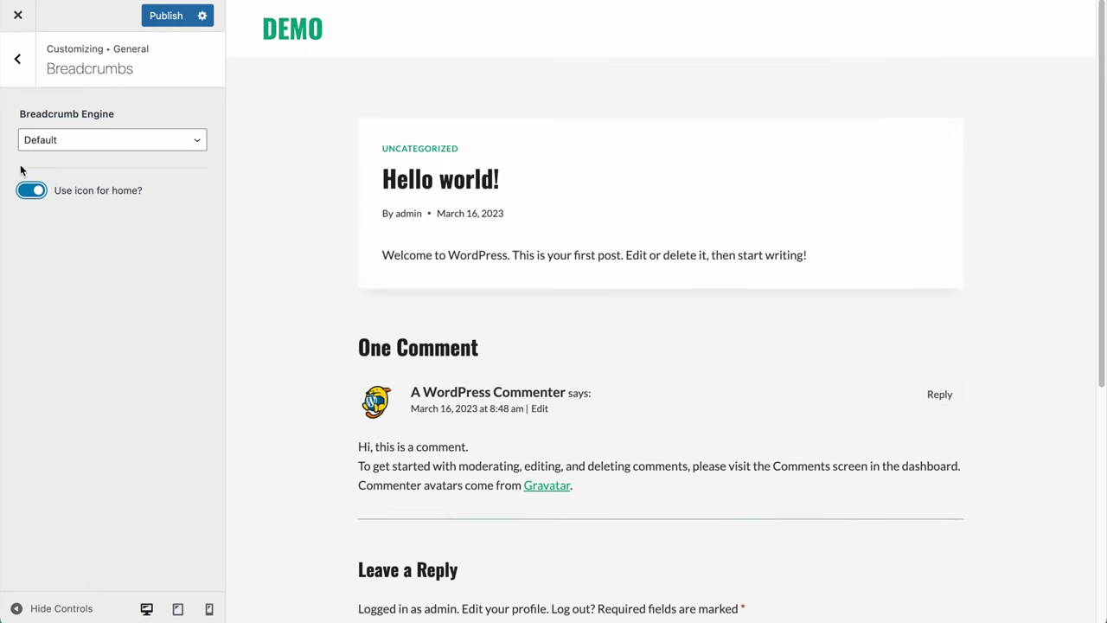
pyautogui.click(178, 17)
pyautogui.click(17, 58)
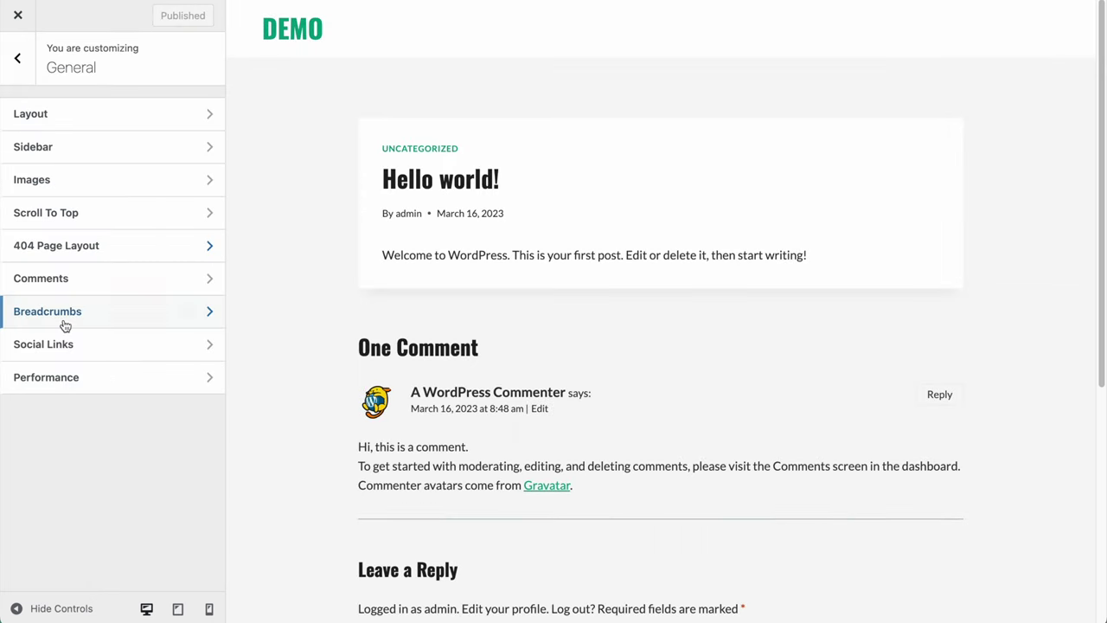
# - Review the available social network fields in the General Social Links settings without filling any in
pyautogui.click(89, 356)
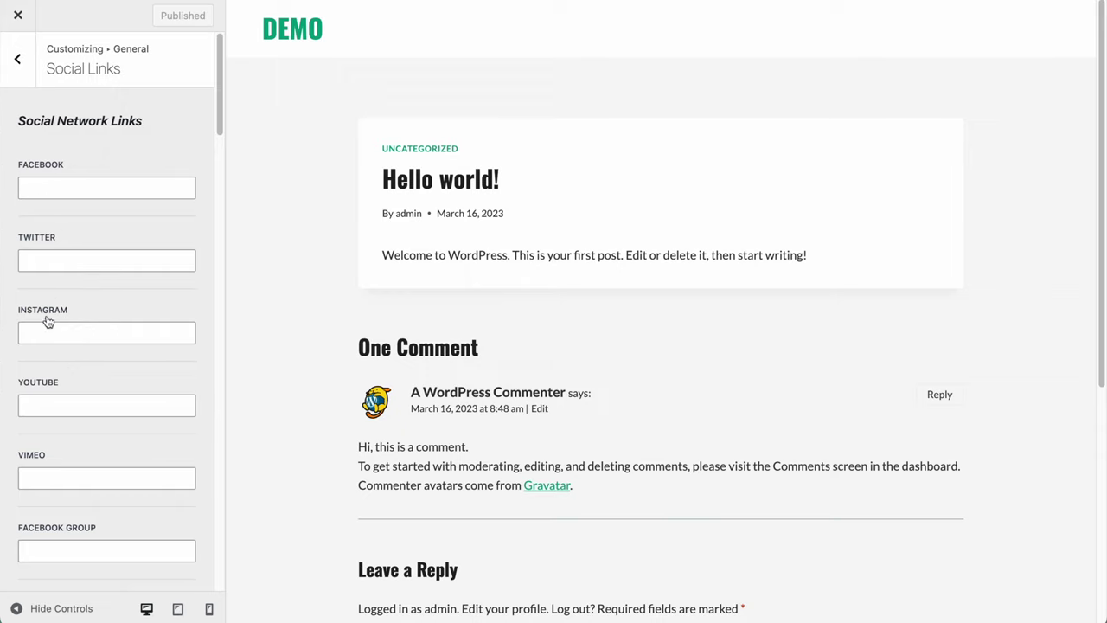
pyautogui.click(43, 189)
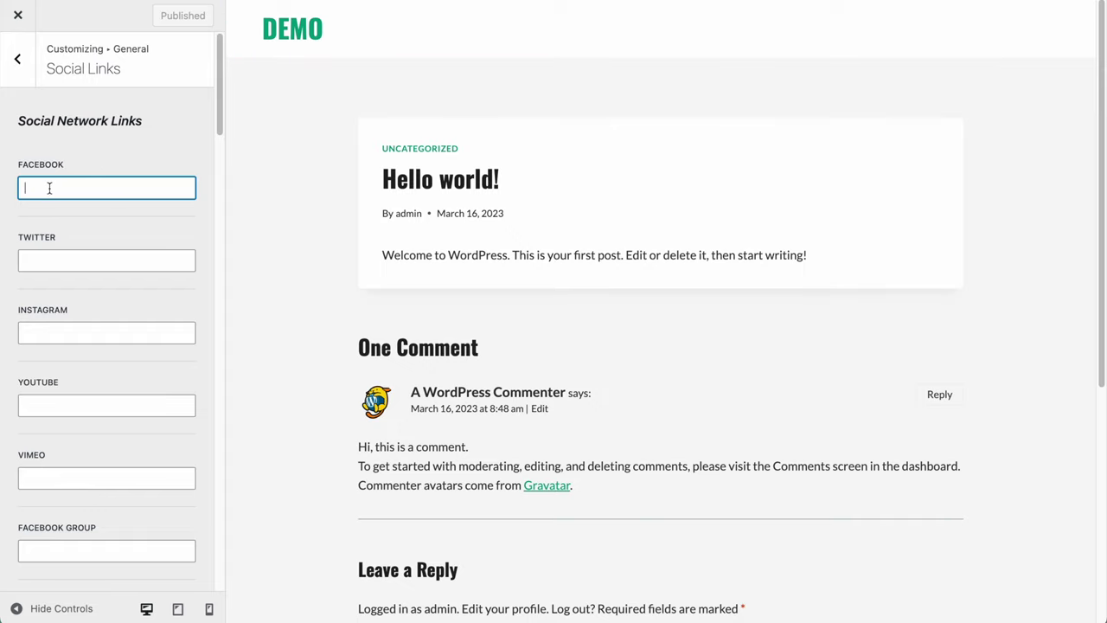
pyautogui.scroll(-10, 61, 393)
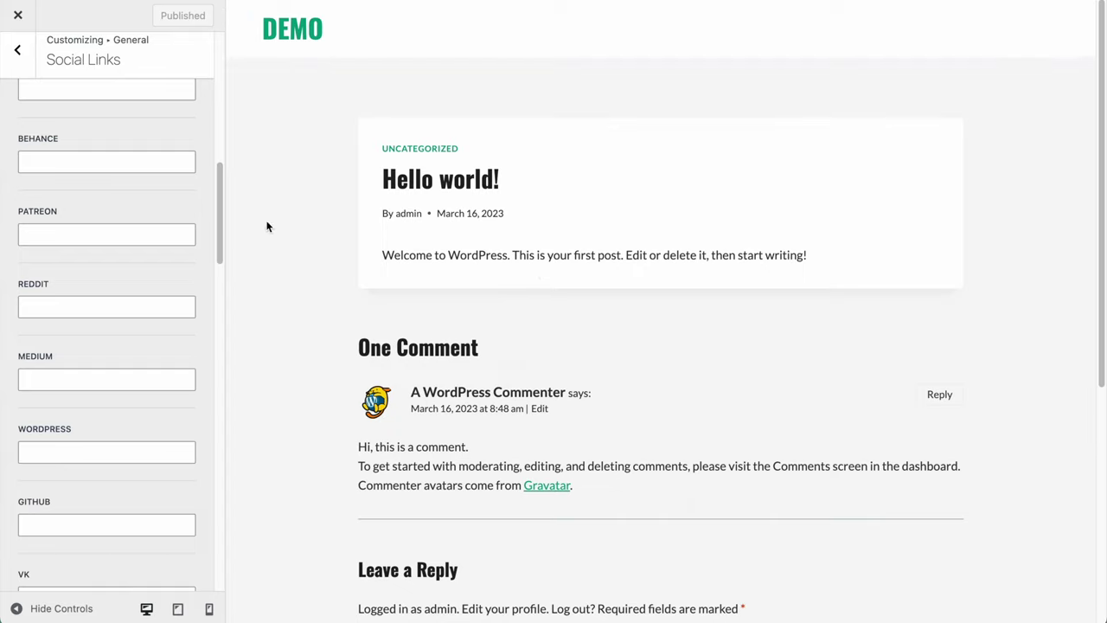
pyautogui.scroll(5, 112, 211)
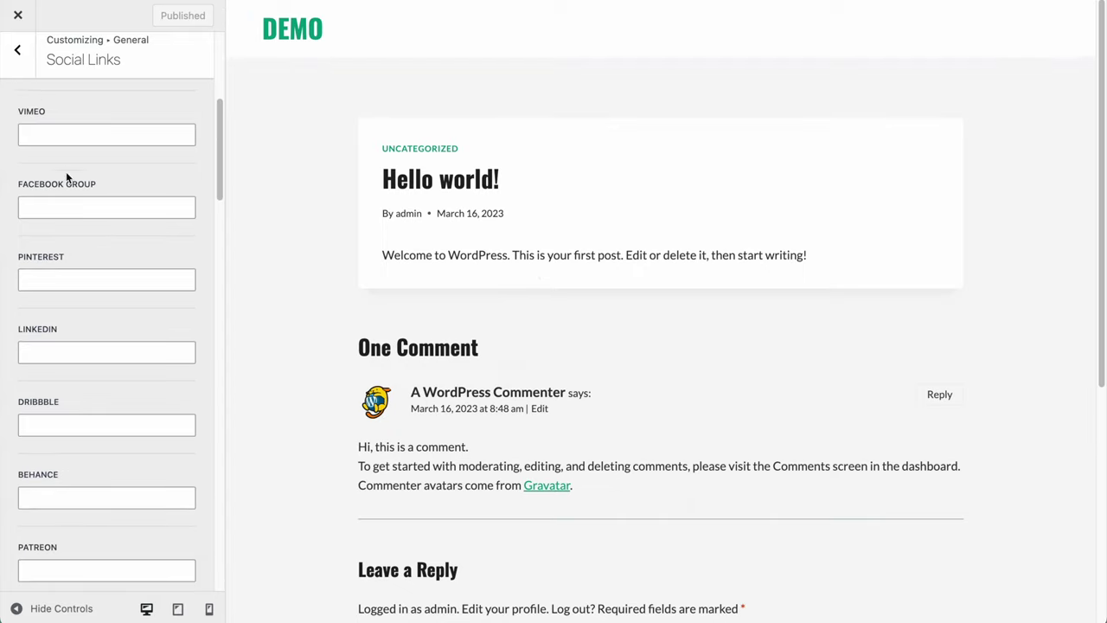
pyautogui.click(18, 49)
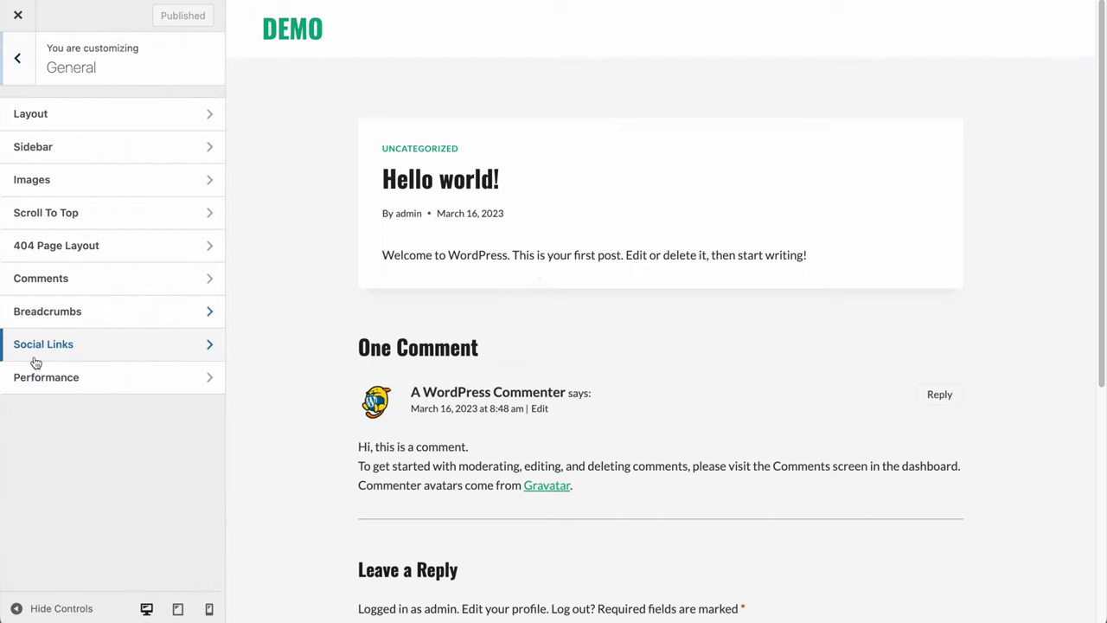
# - In the General Performance settings, enable Load Google Fonts Locally with Preload Local Fonts on, and publish the change
pyautogui.click(43, 385)
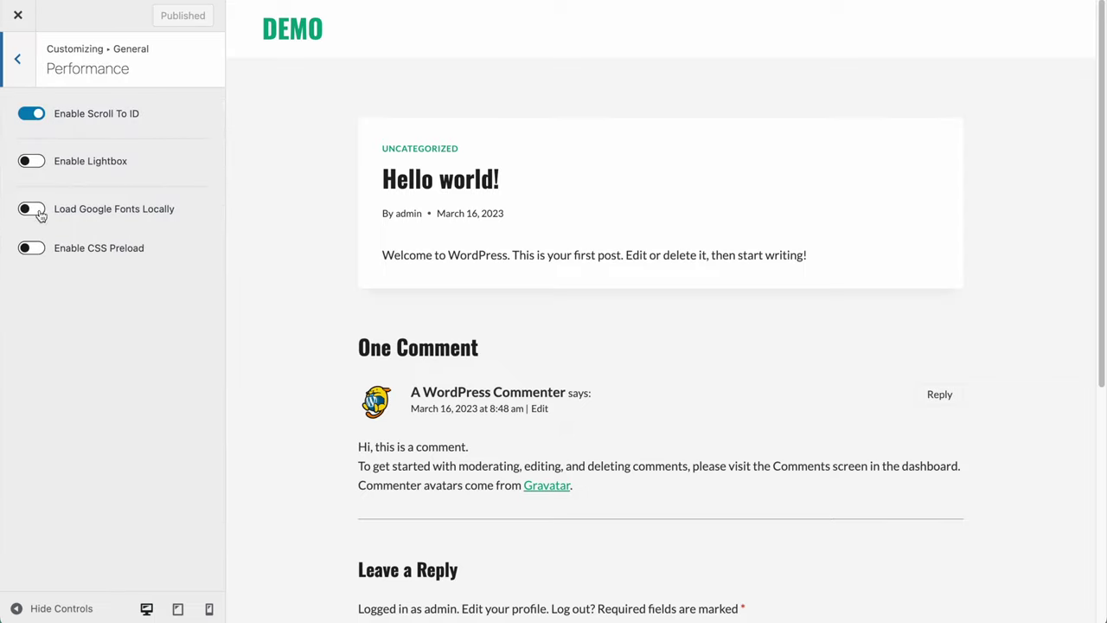
pyautogui.click(32, 209)
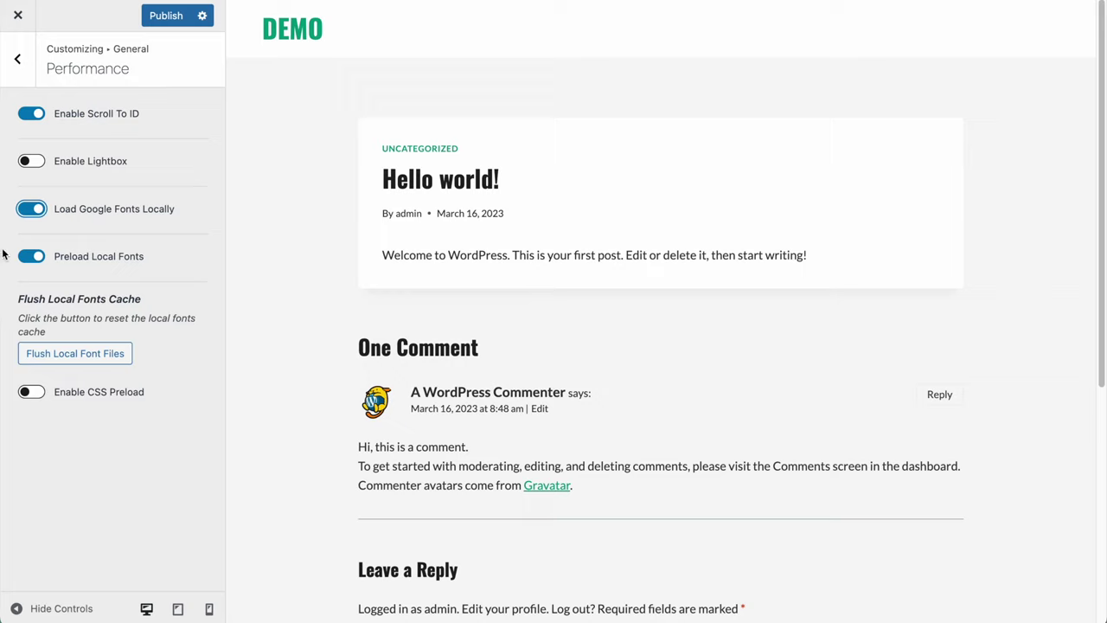
pyautogui.moveTo(38, 257); pyautogui.dragTo(159, 263)
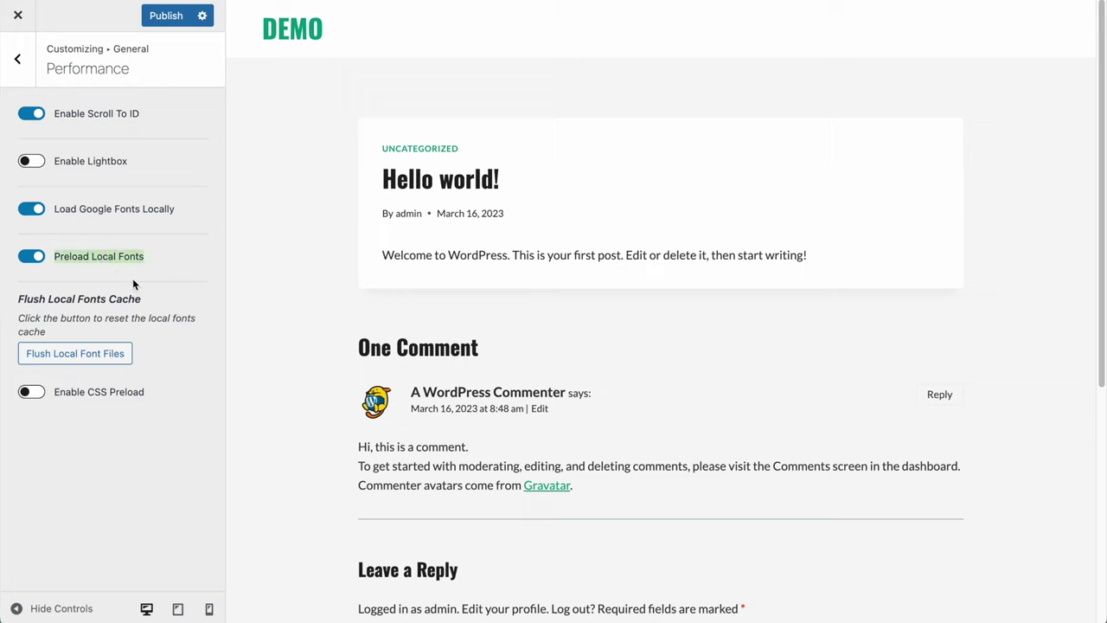
pyautogui.click(27, 258)
pyautogui.click(26, 258)
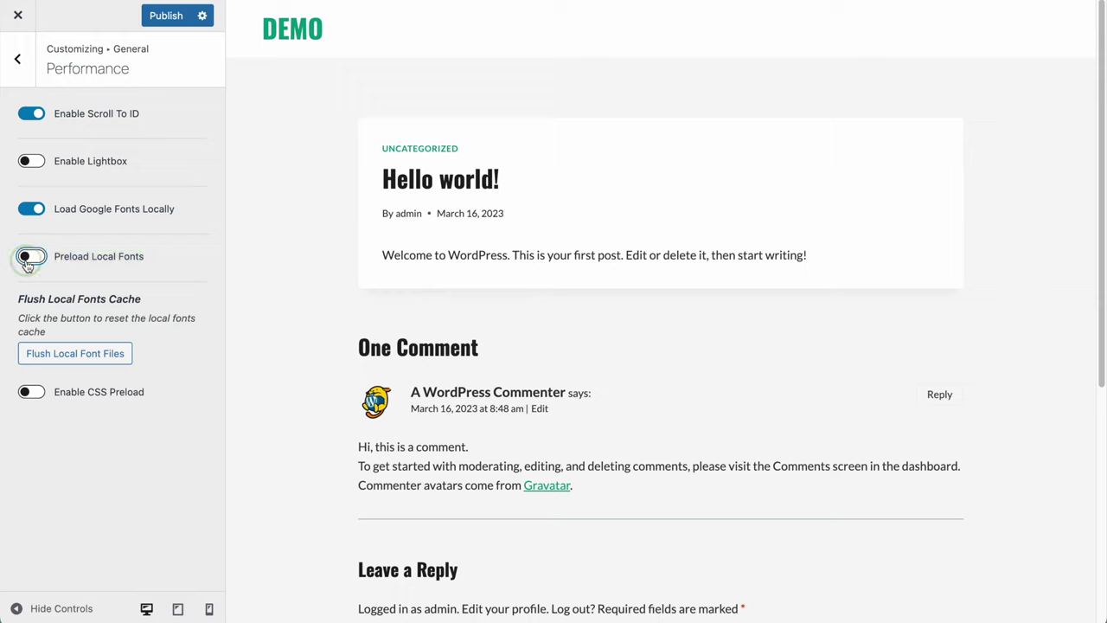
pyautogui.click(153, 19)
# - Flush the local font files and return to the main customizer list
pyautogui.click(75, 353)
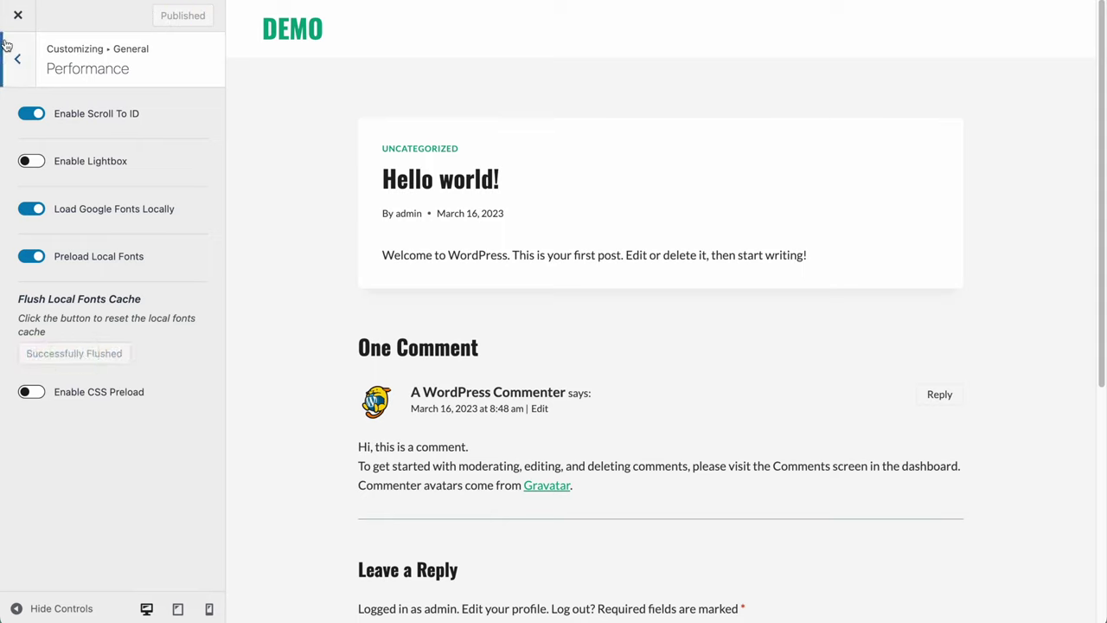
pyautogui.click(17, 58)
pyautogui.click(14, 57)
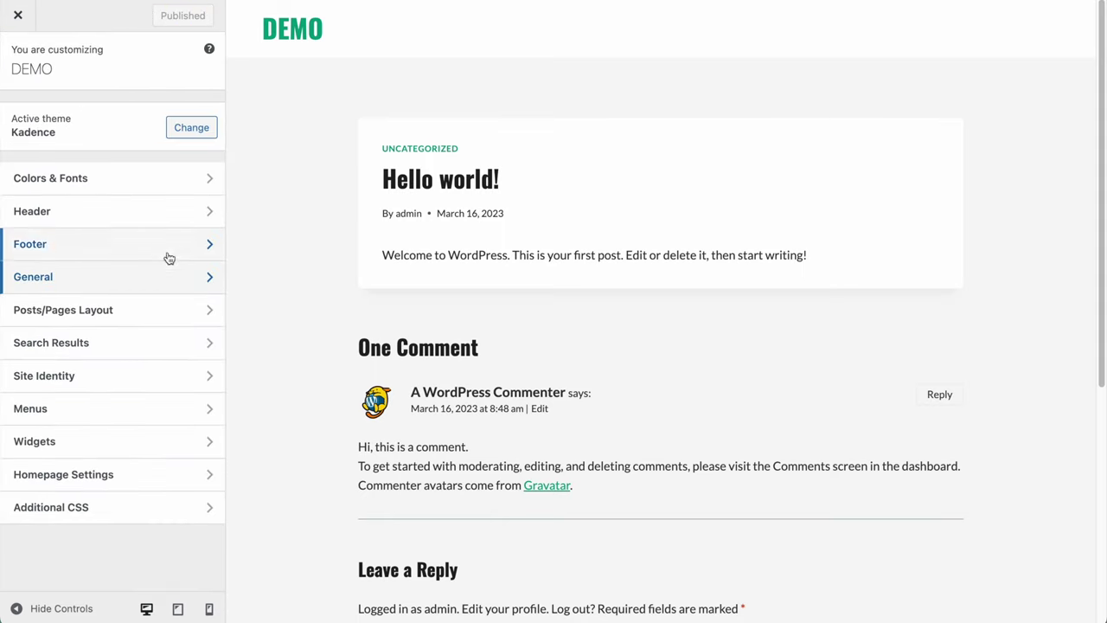
# - Review the Page Layout options under Posts/Pages Layout and return to the main customizer list
pyautogui.click(87, 317)
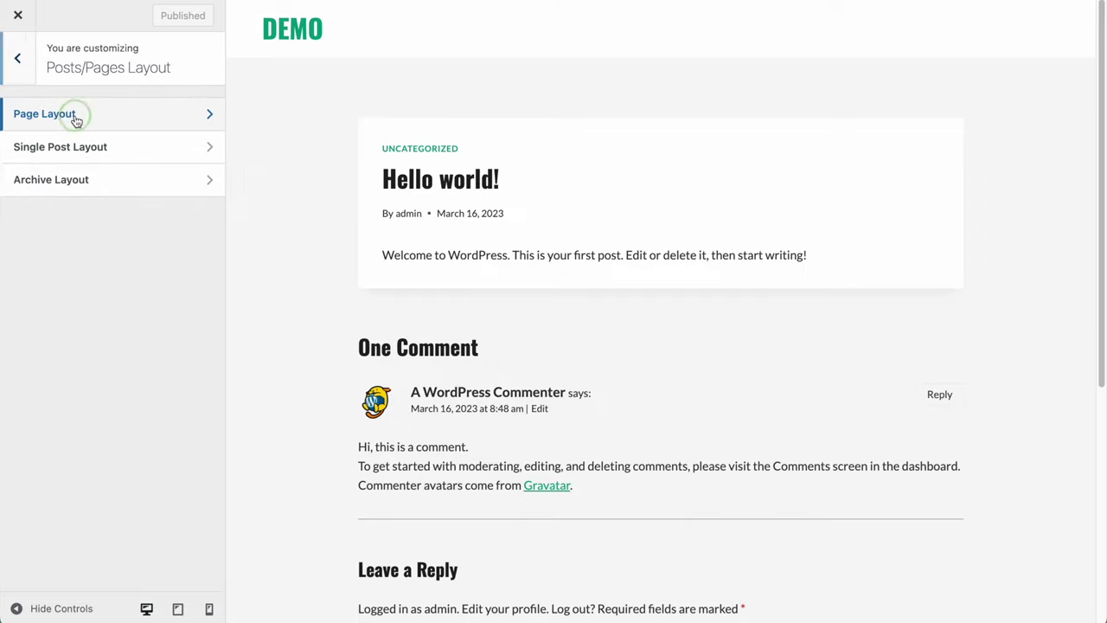
pyautogui.click(76, 115)
pyautogui.scroll(-2, 104, 259)
pyautogui.scroll(2, 99, 173)
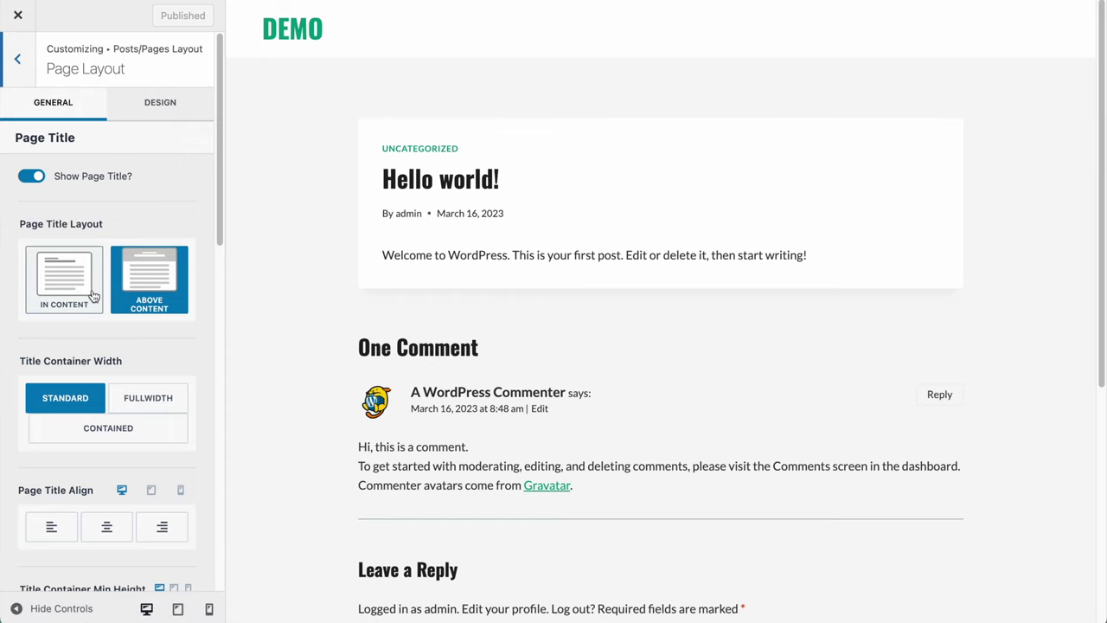
pyautogui.click(18, 60)
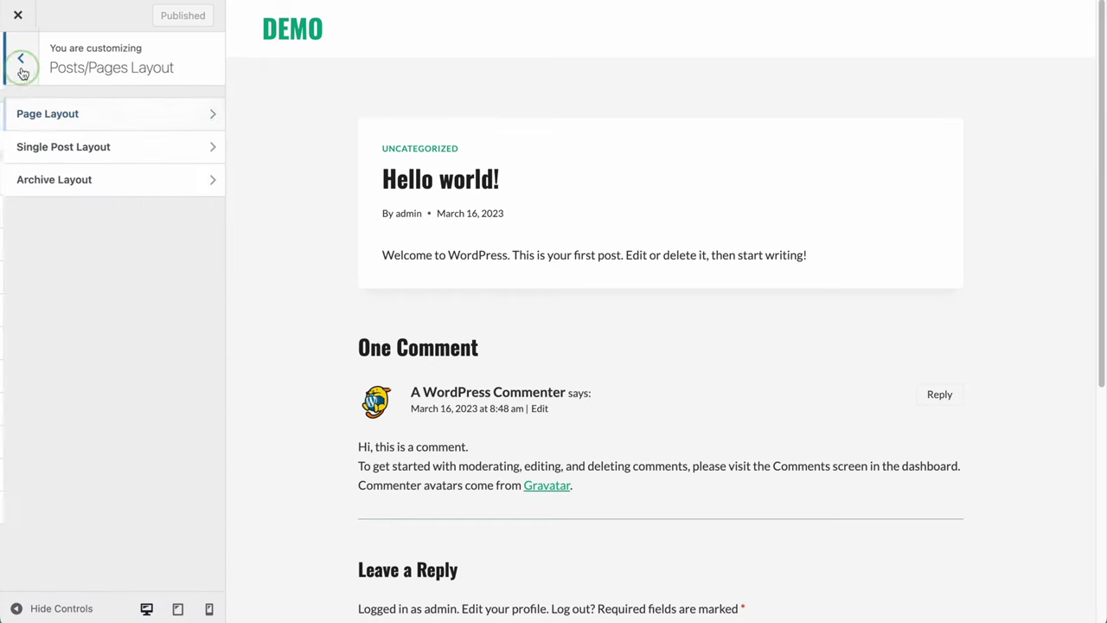
pyautogui.click(17, 61)
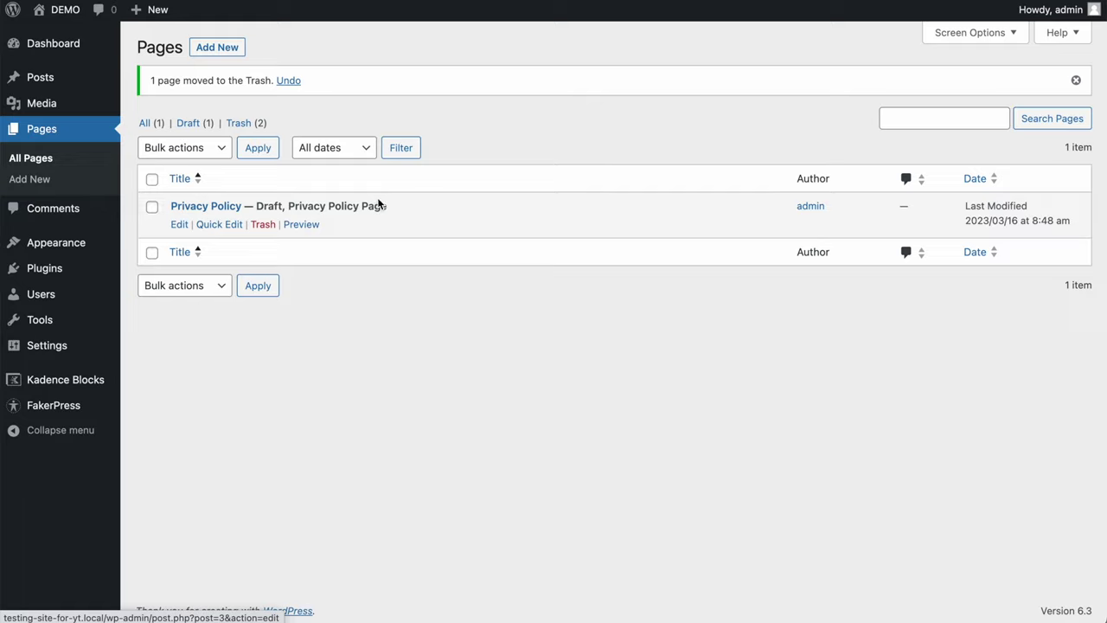
# - Create and publish a new blank page titled "Home", then return to the pages list
pyautogui.click(221, 45)
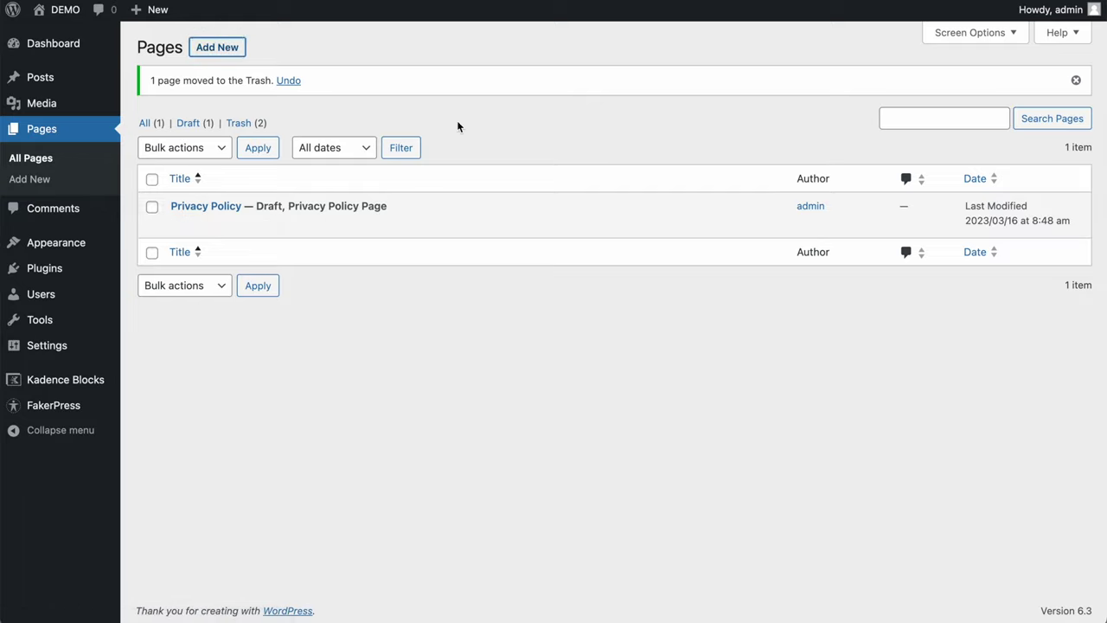
pyautogui.write('Home')
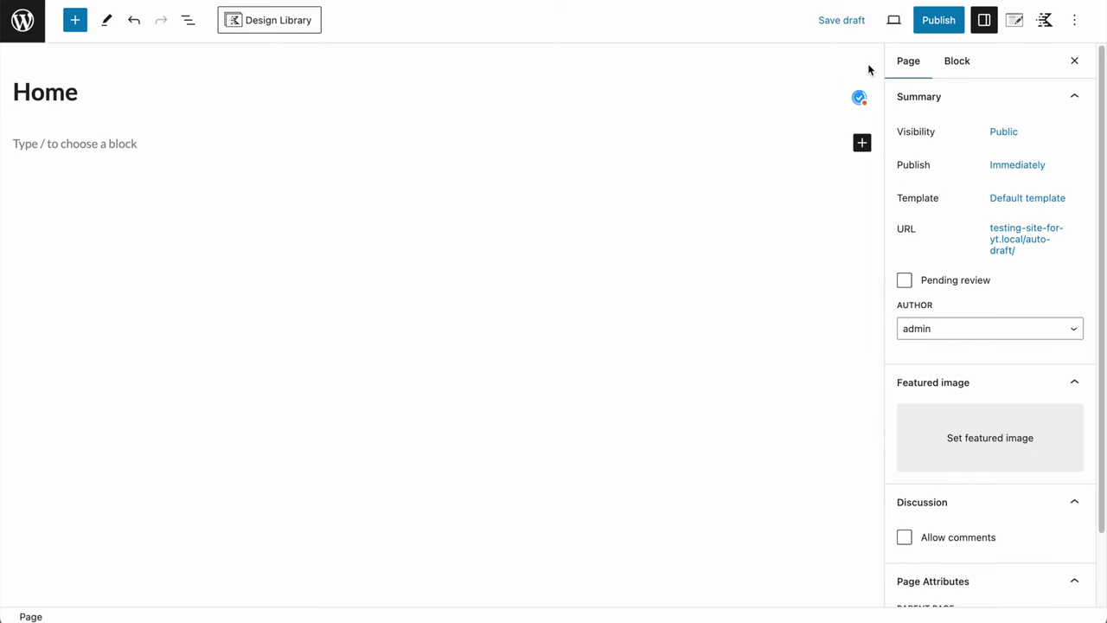
pyautogui.click(946, 20)
pyautogui.click(948, 19)
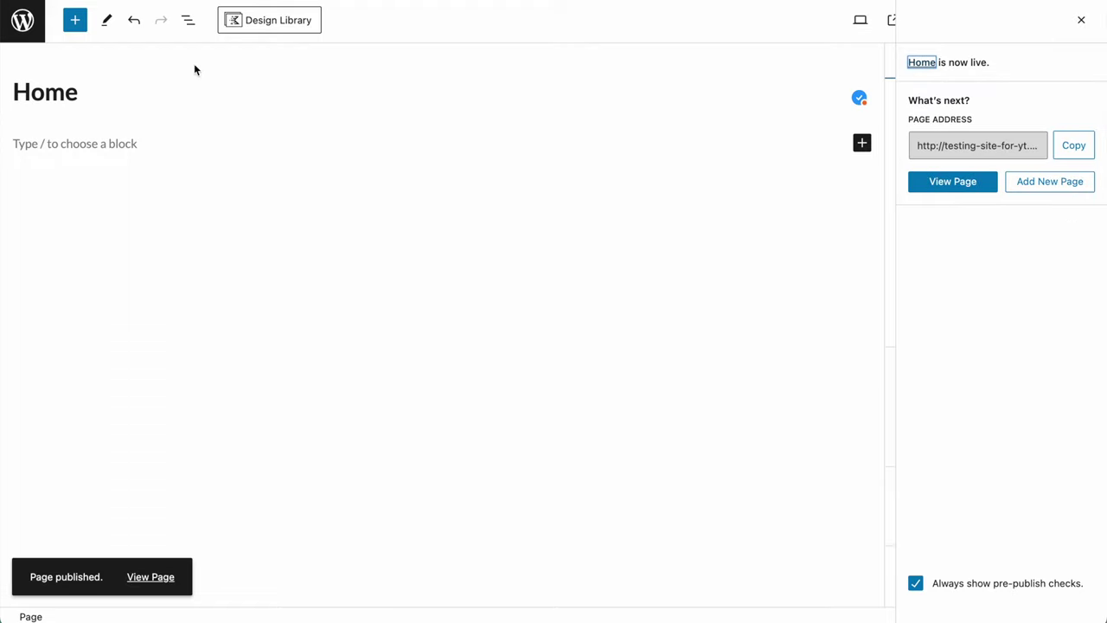
pyautogui.click(23, 21)
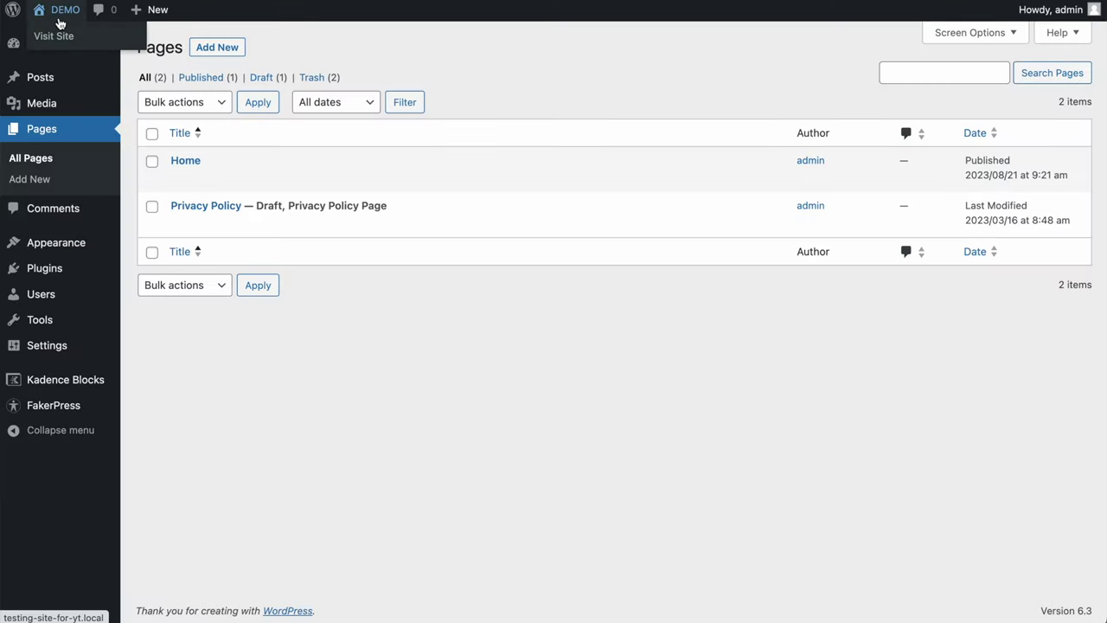
# - In the customizer's Homepage Settings, make the homepage a static page using the Home page, and publish the change
pyautogui.click(60, 10)
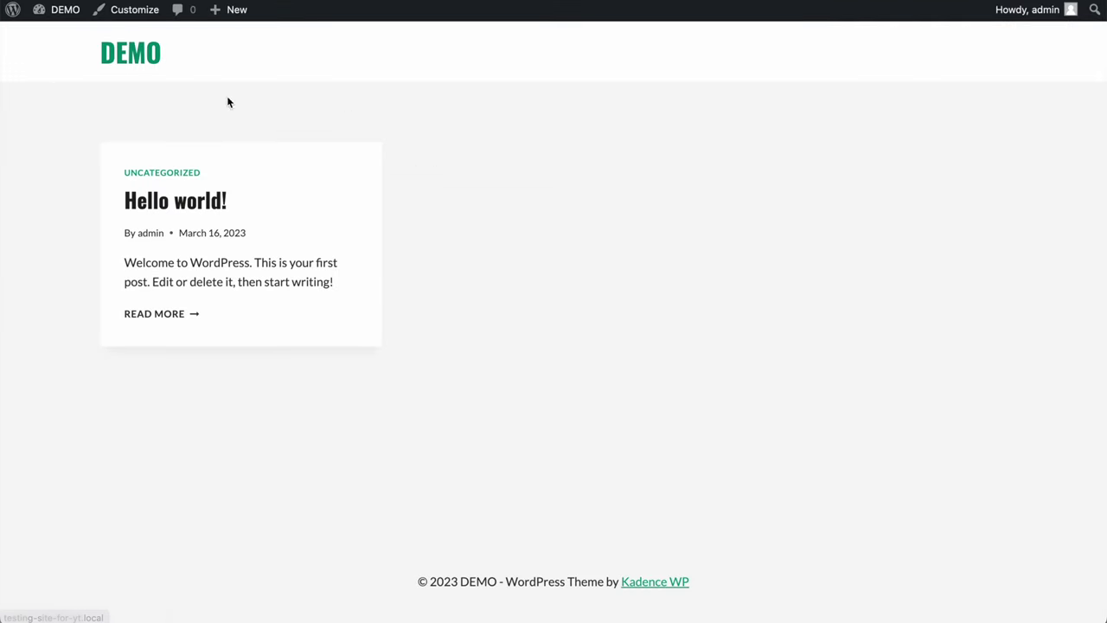
pyautogui.click(118, 11)
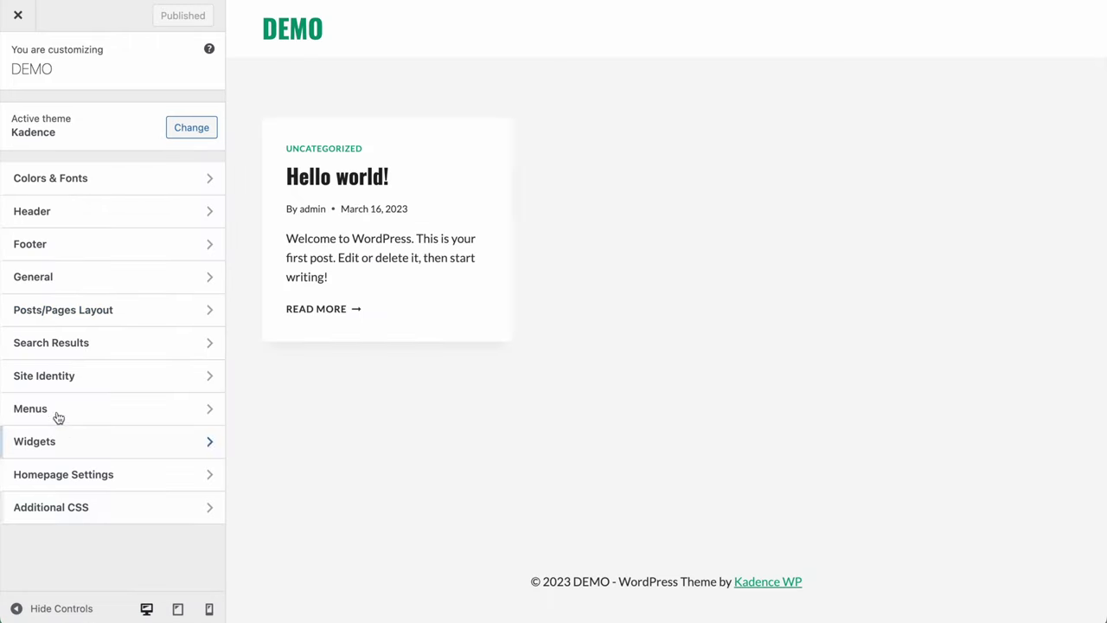
pyautogui.click(113, 481)
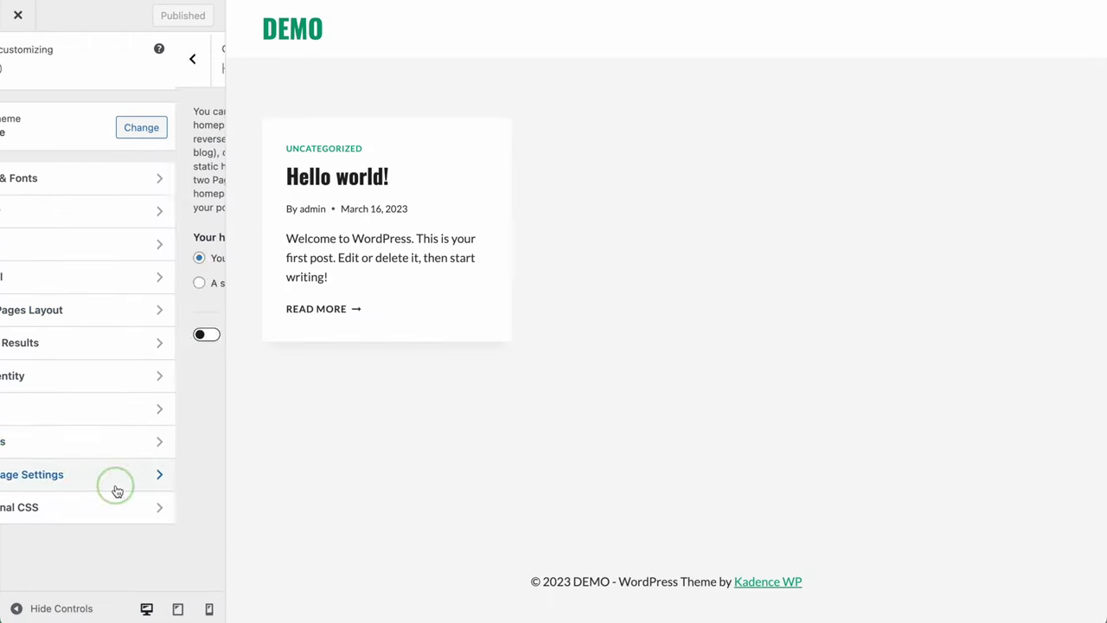
pyautogui.click(52, 289)
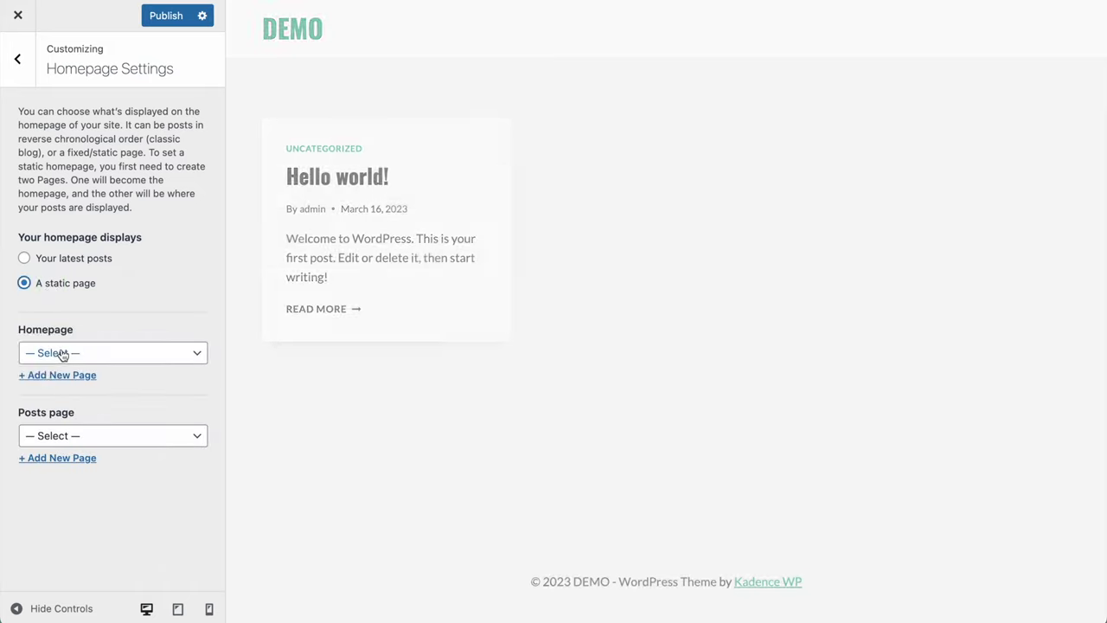
pyautogui.click(61, 353)
pyautogui.click(62, 370)
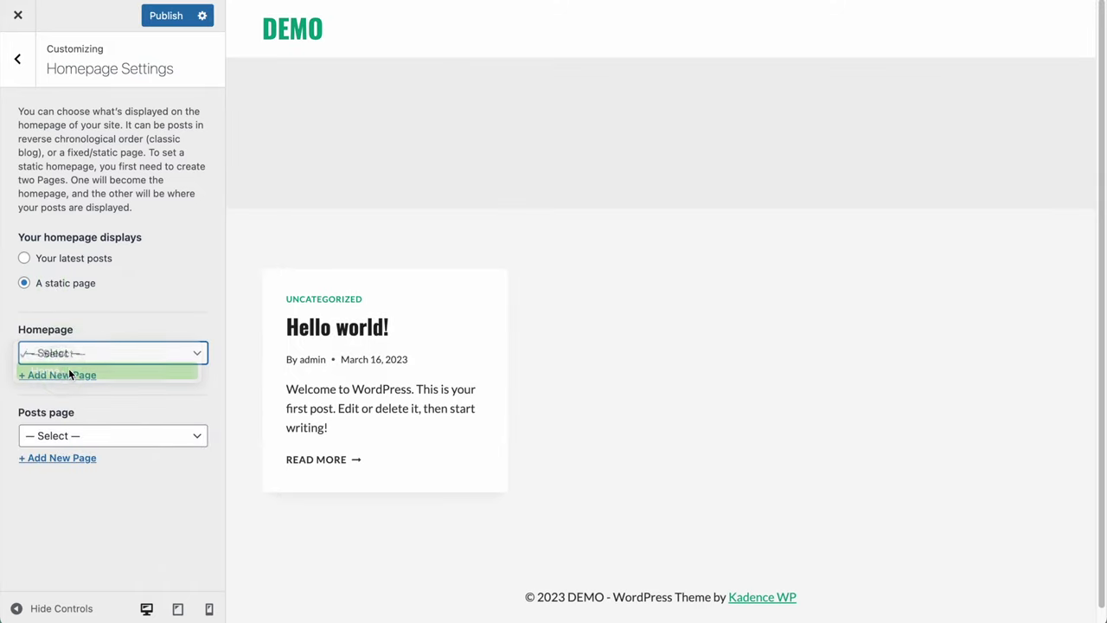
pyautogui.click(168, 14)
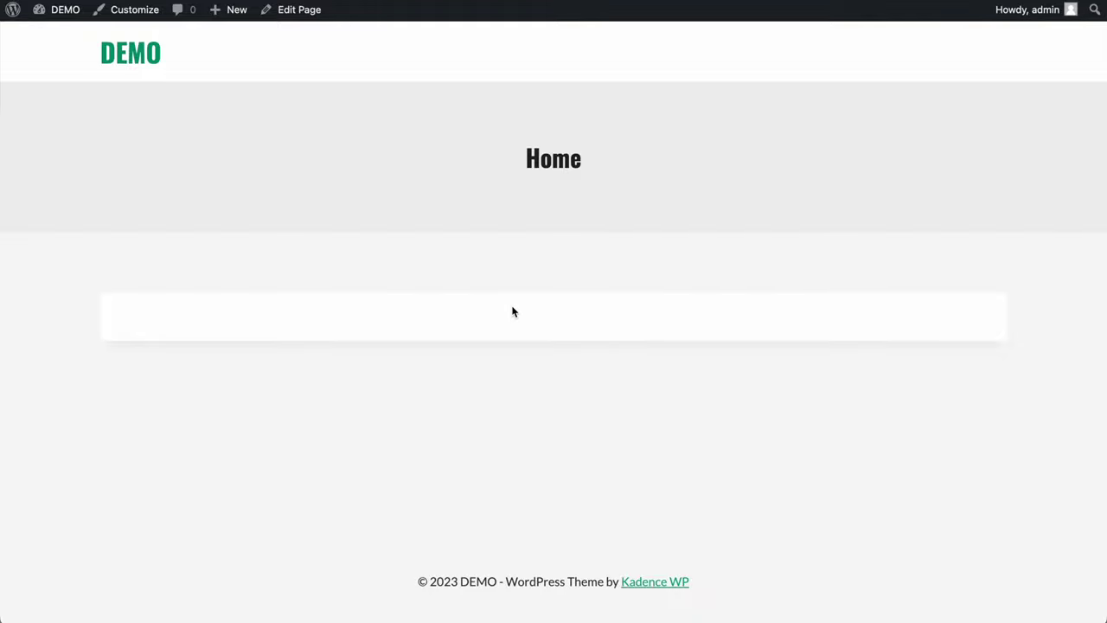
# - Return to the site dashboard and add a post category named "Sports"
pyautogui.click(69, 10)
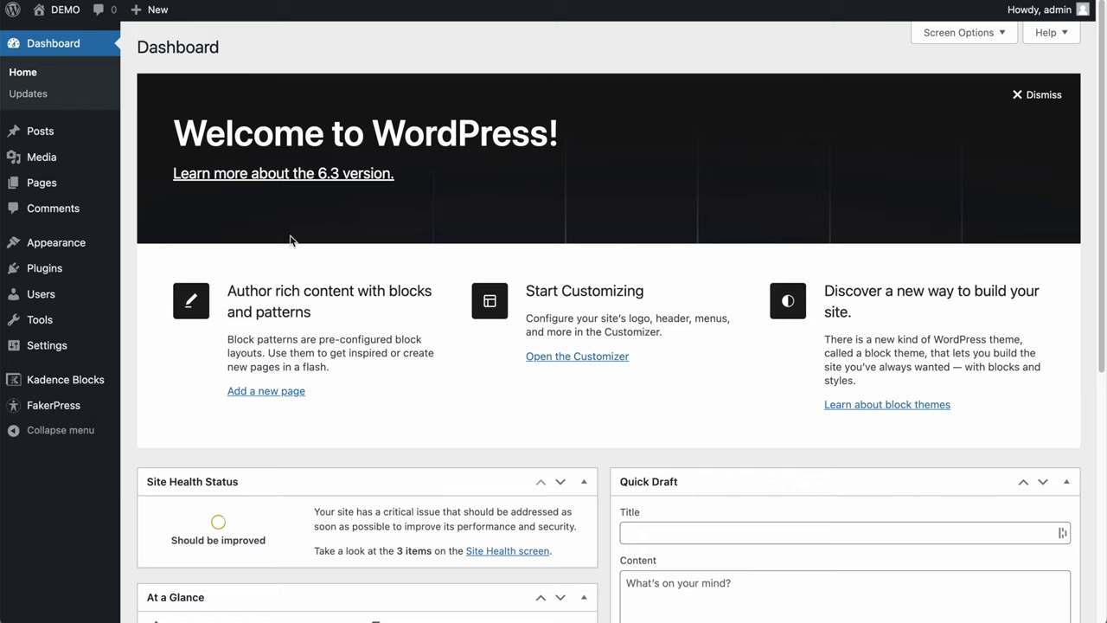
pyautogui.moveTo(56, 408)
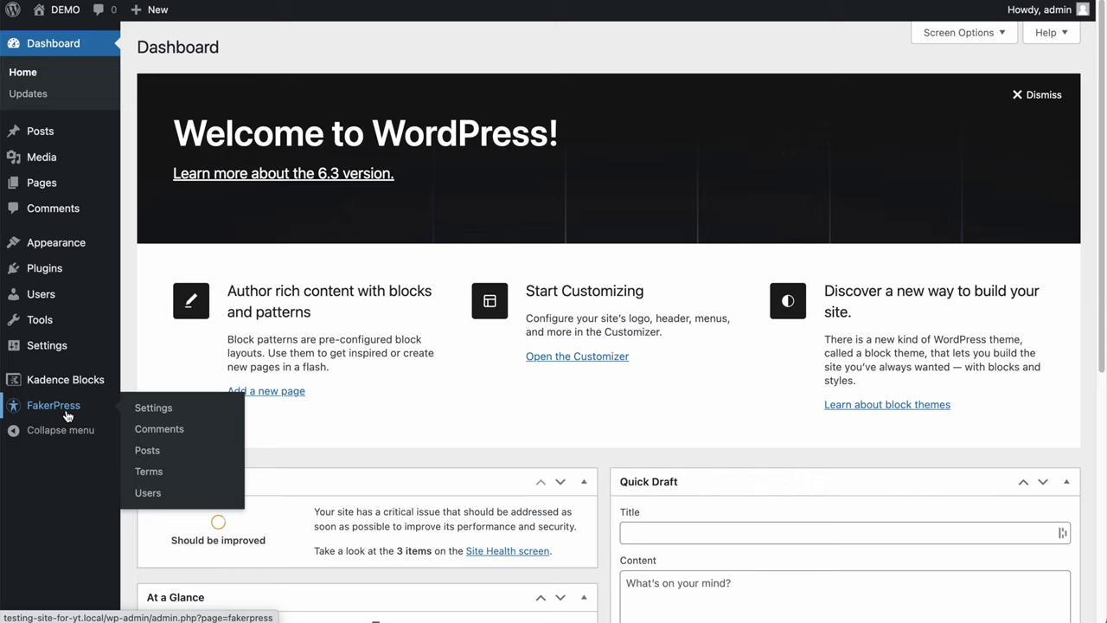
pyautogui.moveTo(30, 196)
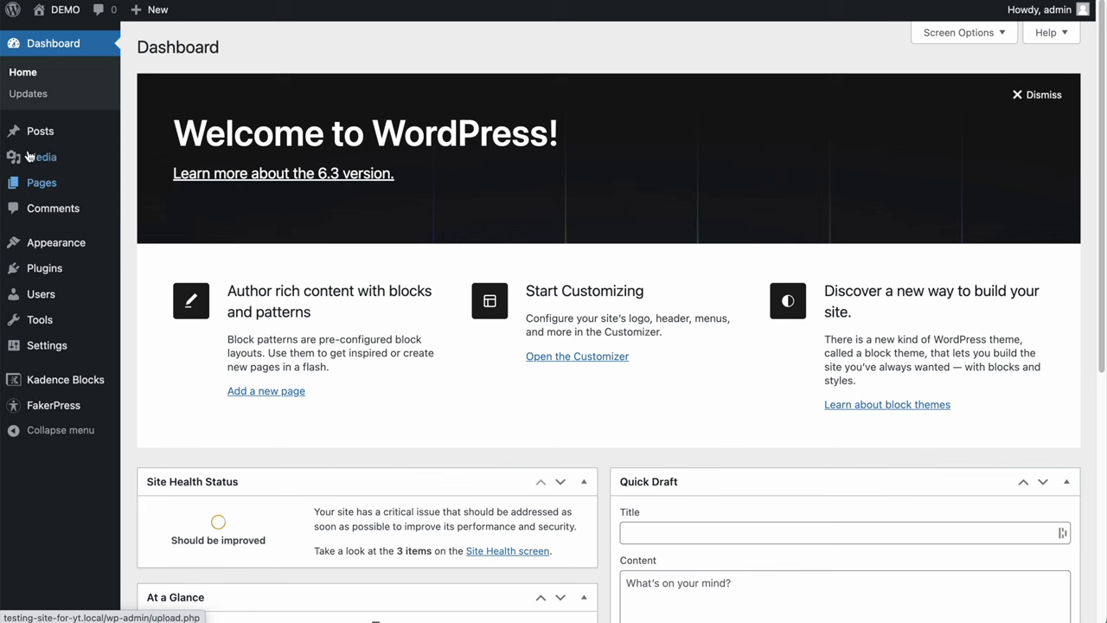
pyautogui.moveTo(42, 130)
pyautogui.click(154, 180)
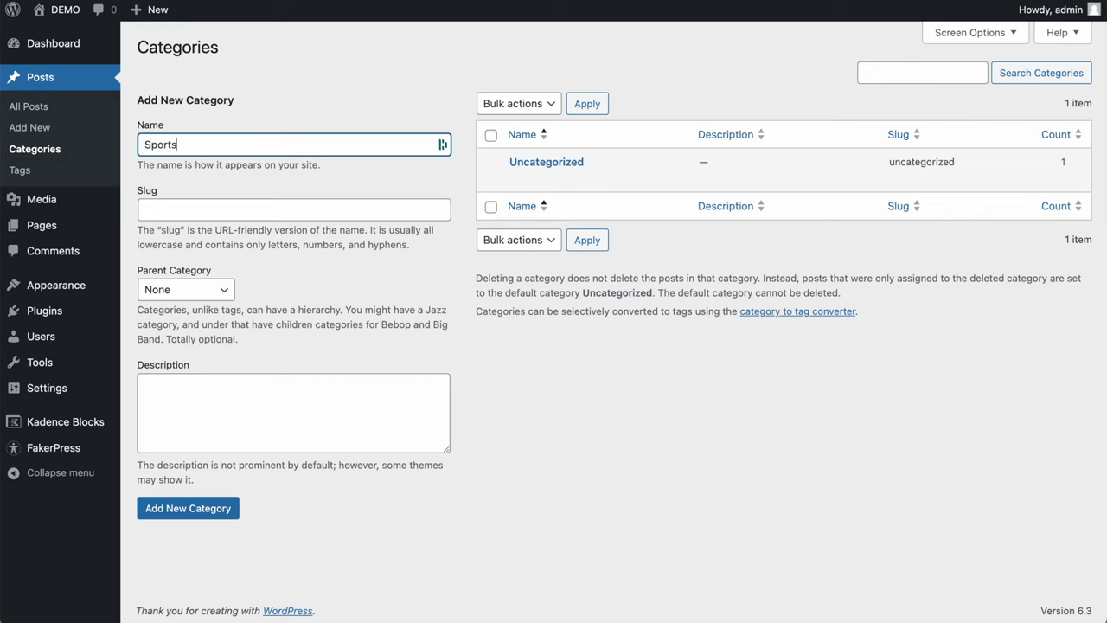
pyautogui.press('Return')
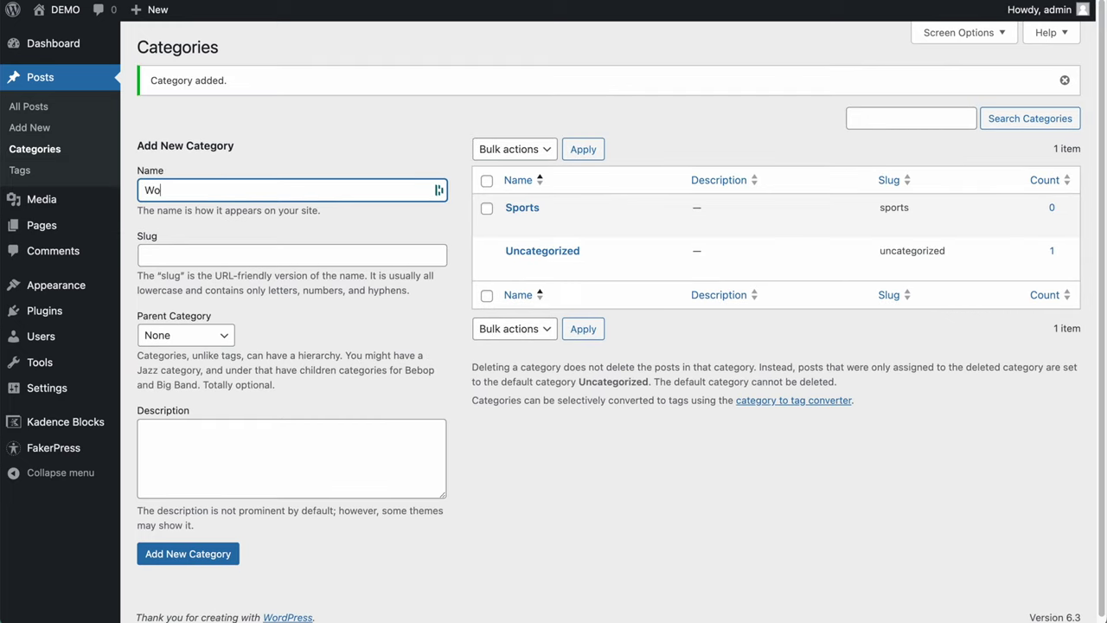
# - Add three top-level post categories named "World", "Environment" and "Politics"
pyautogui.press('Return')
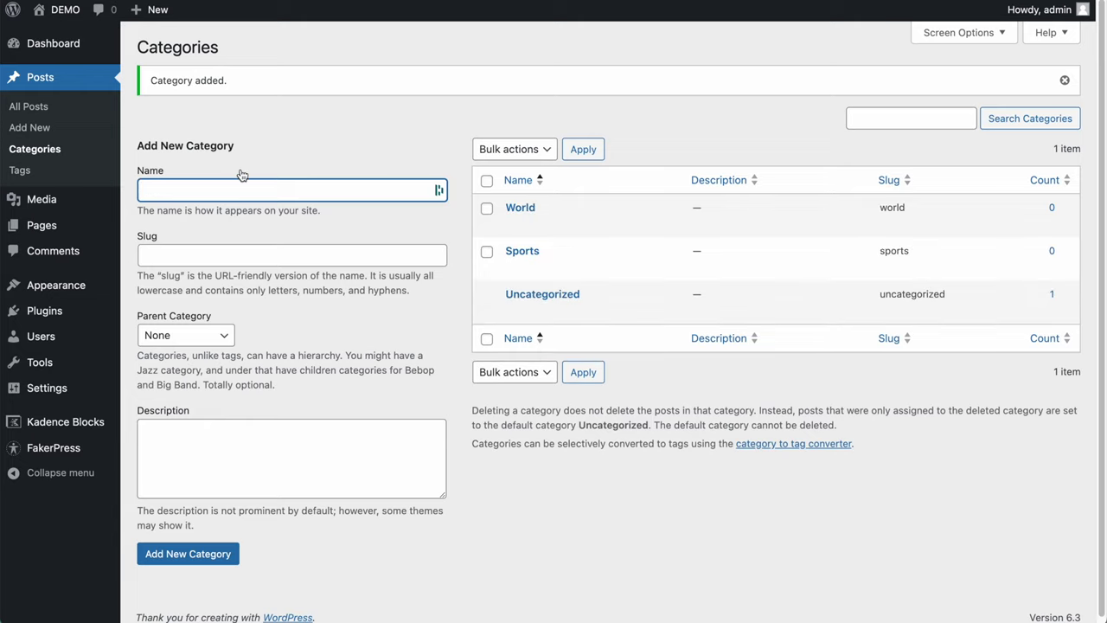
pyautogui.write('Environment')
pyautogui.press('Return')
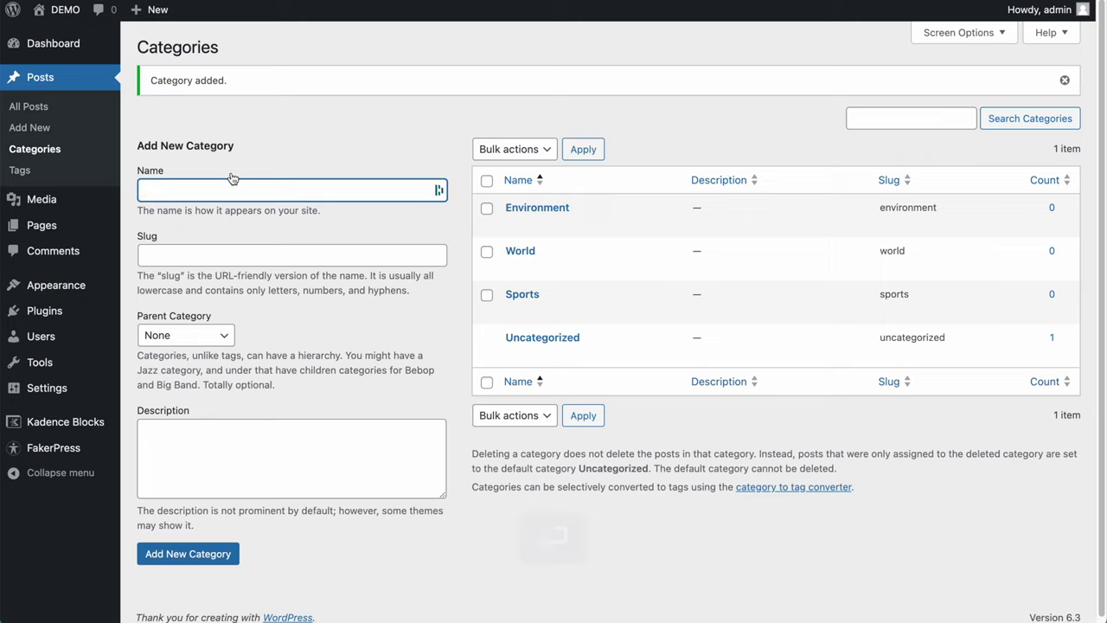
pyautogui.write('Pol')
pyautogui.press('Return')
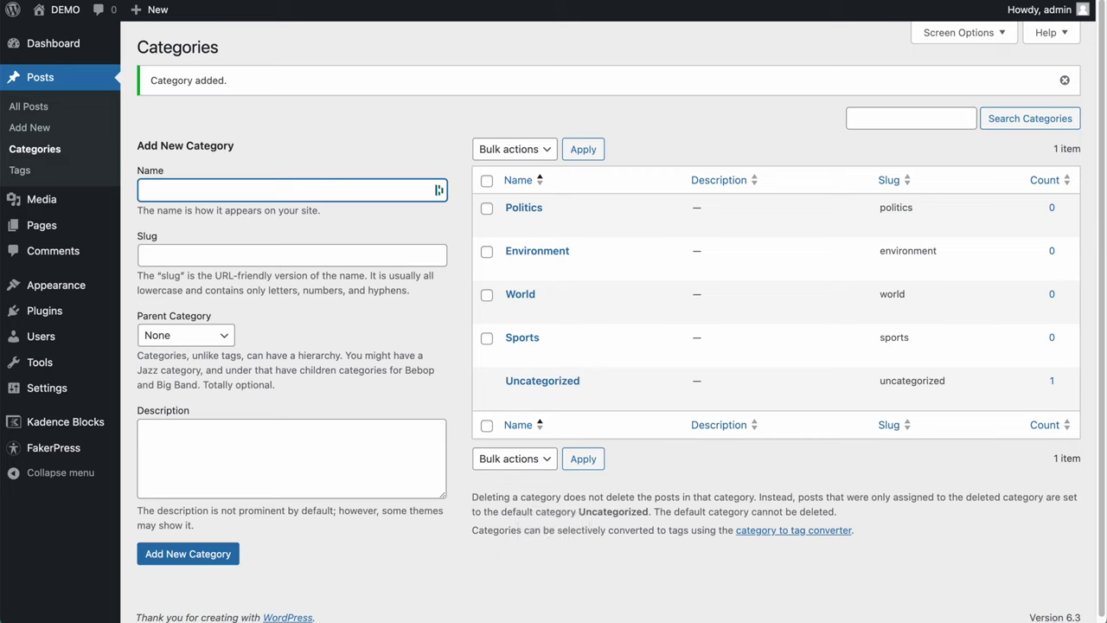
# - Add three more top-level post categories named "Breaking", "Lifestyle" and "Media"
pyautogui.click(354, 198)
pyautogui.write('Breaking')
pyautogui.press('Return')
pyautogui.write('Lifestyle')
pyautogui.press('Return')
pyautogui.write('Media')
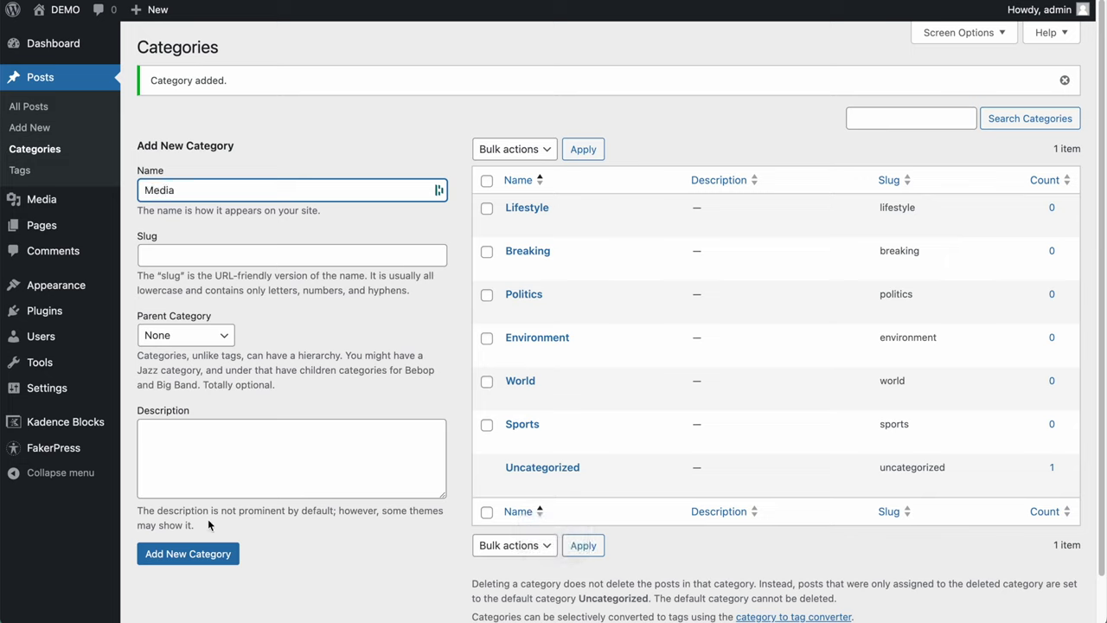
pyautogui.click(212, 553)
# - Add a "Soccer" category with Sports as its parent category
pyautogui.click(289, 196)
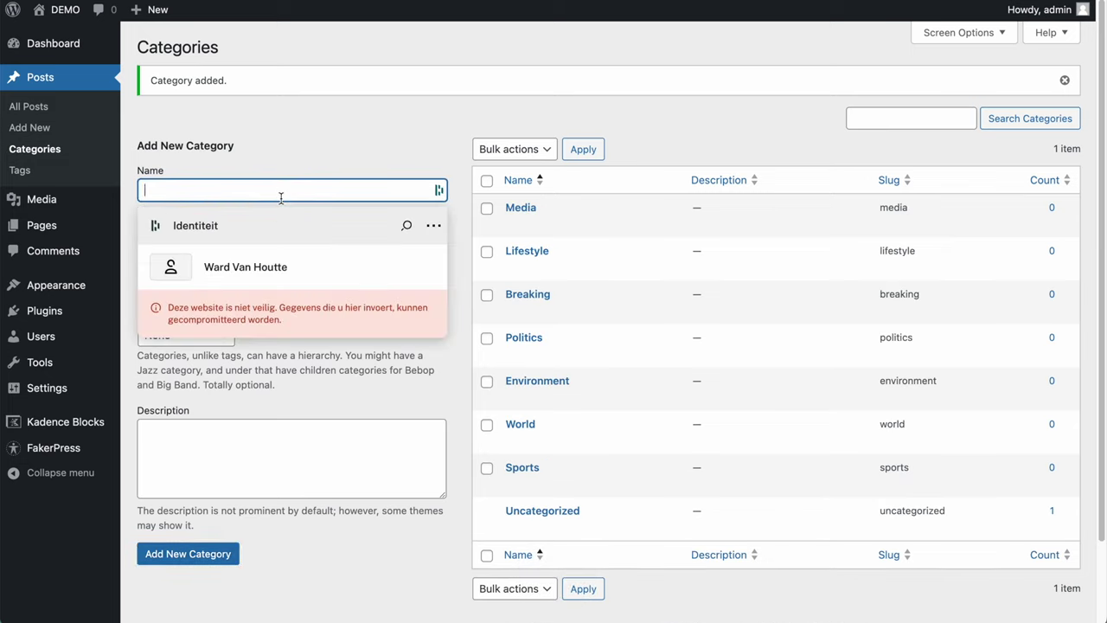
pyautogui.write('Soccer')
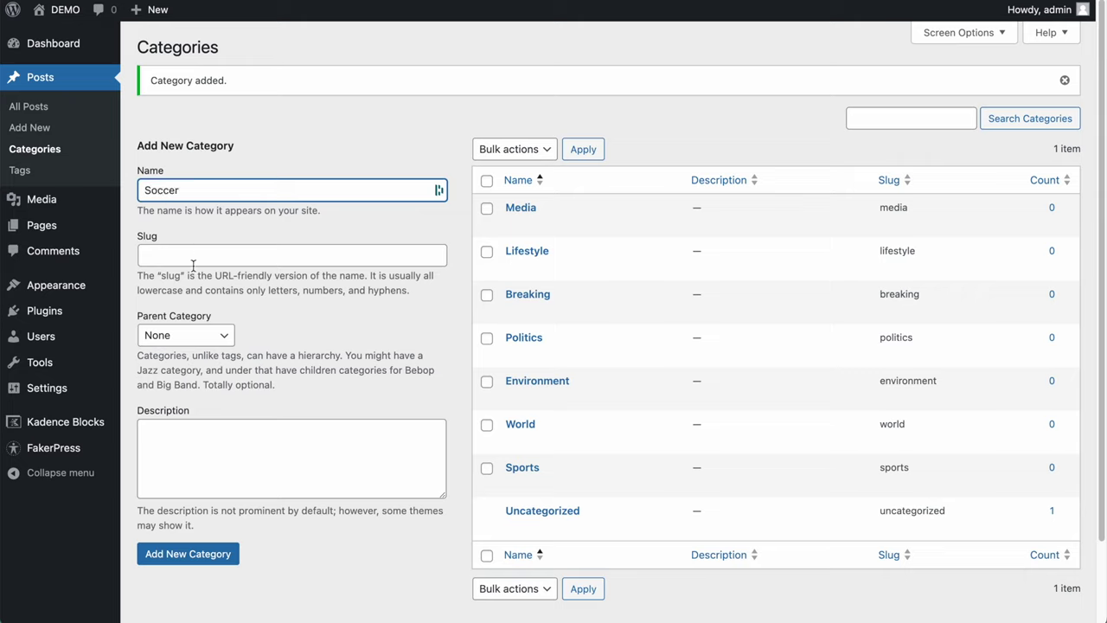
pyautogui.click(180, 338)
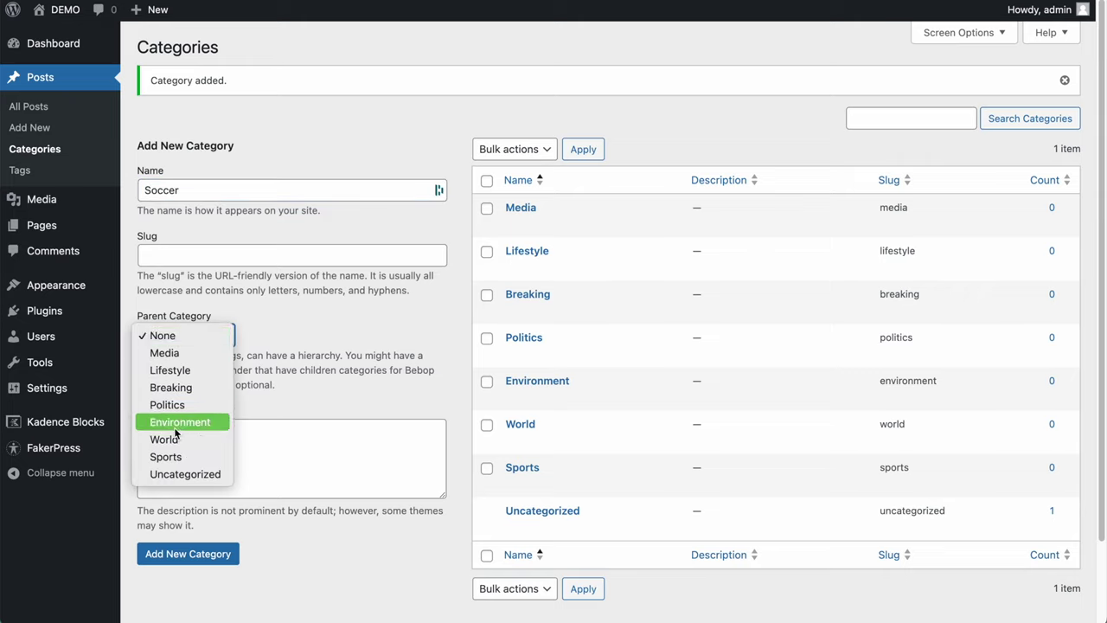
pyautogui.click(173, 454)
pyautogui.click(218, 559)
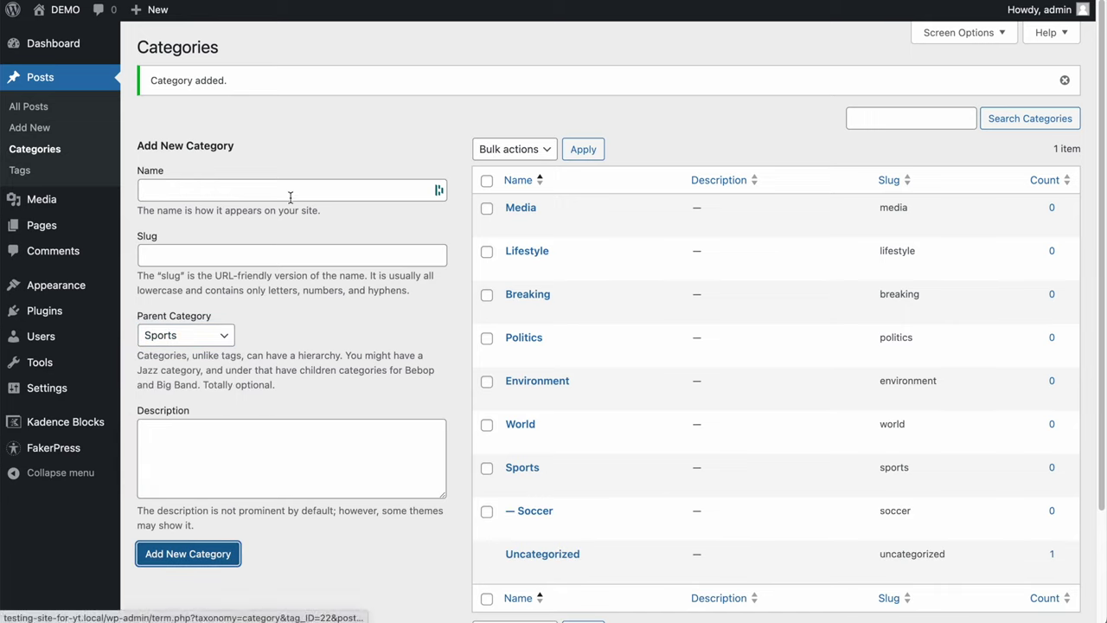
# - Add "Golf" and "Tennis" as further subcategories of Sports
pyautogui.click(217, 188)
pyautogui.write('Golf')
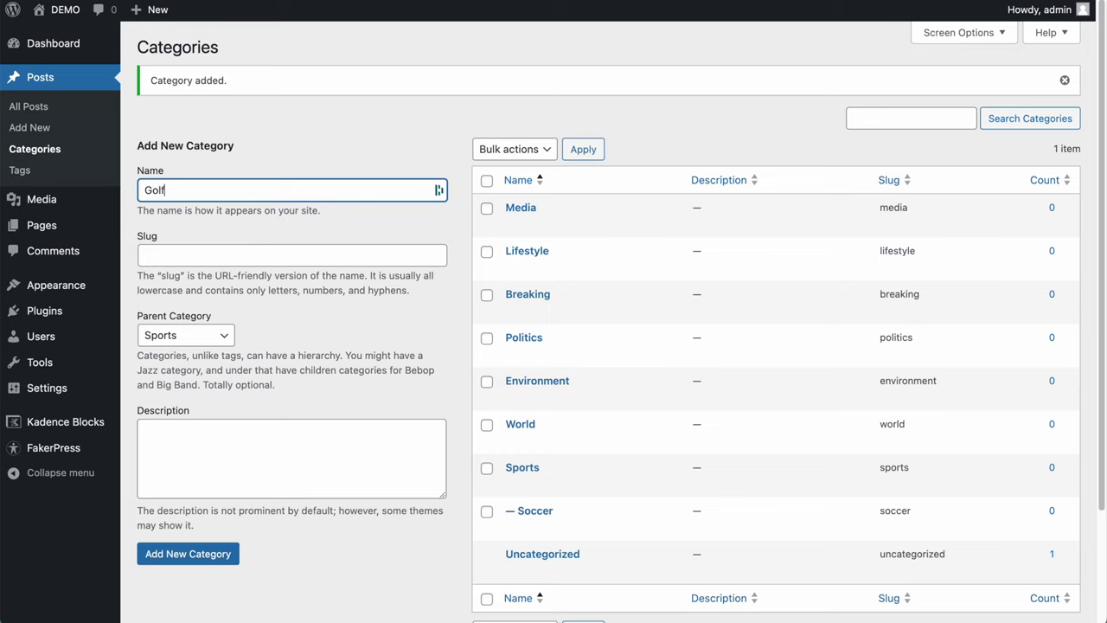
pyautogui.click(171, 554)
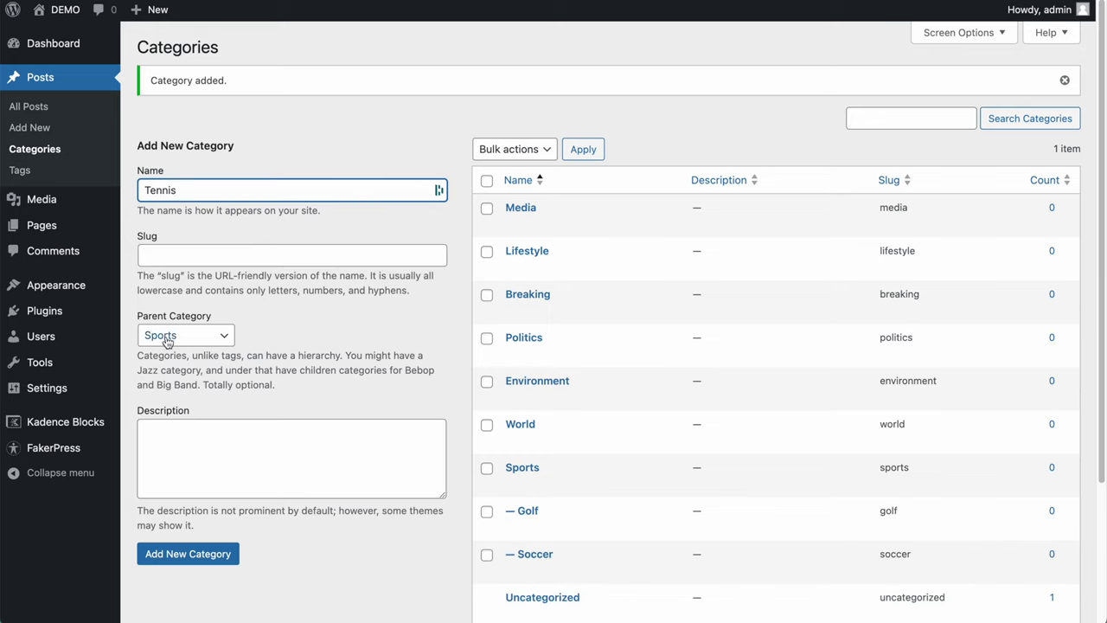
pyautogui.click(199, 551)
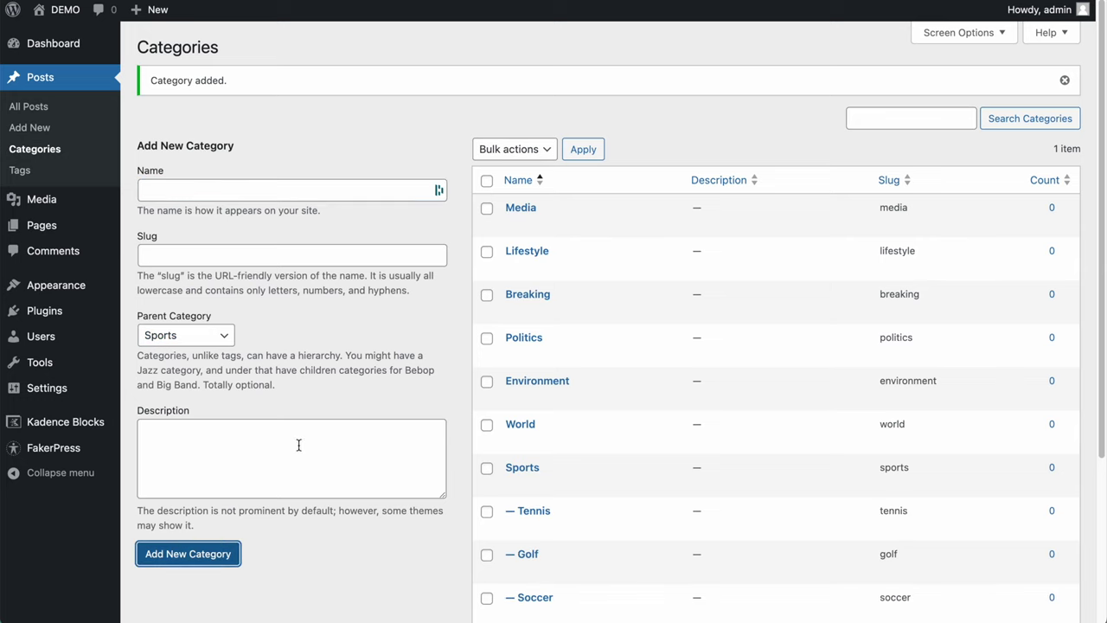
# - Move the default "Hello world!" post to the trash from the list of all posts
pyautogui.scroll(-1, 554, 484)
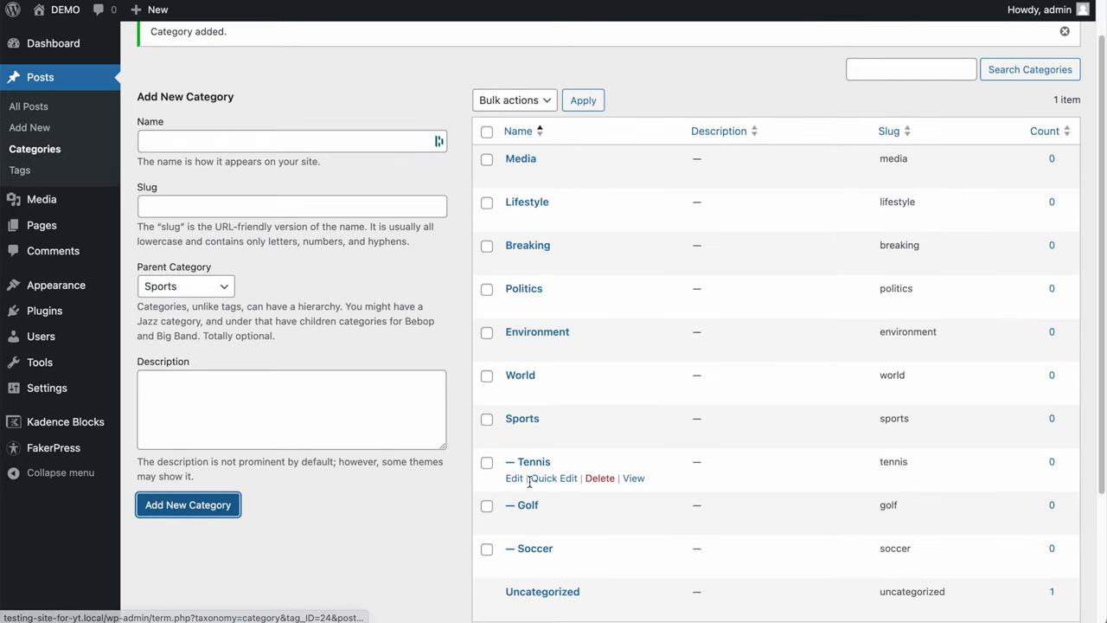
pyautogui.scroll(1, 523, 430)
pyautogui.scroll(-3, 523, 429)
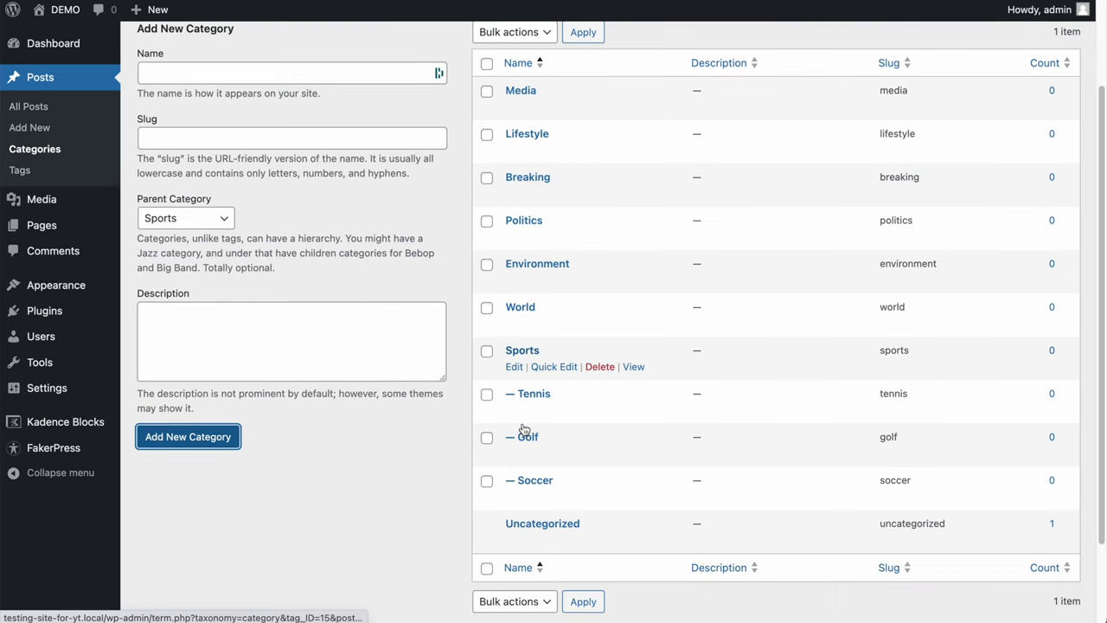
pyautogui.scroll(3, 522, 426)
pyautogui.scroll(-1, 522, 426)
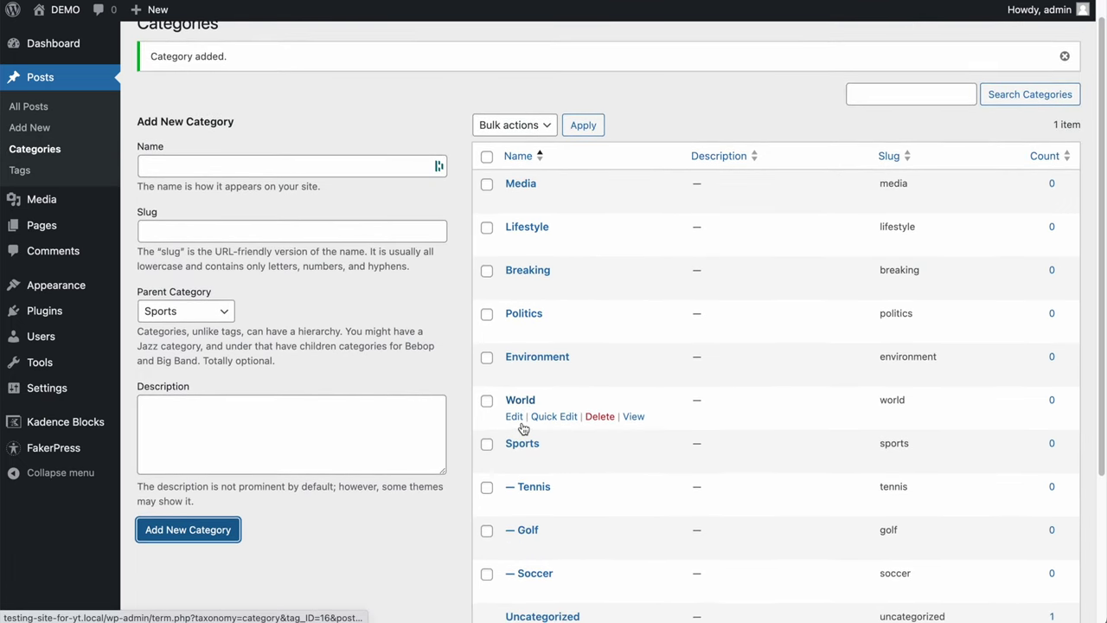
pyautogui.click(29, 106)
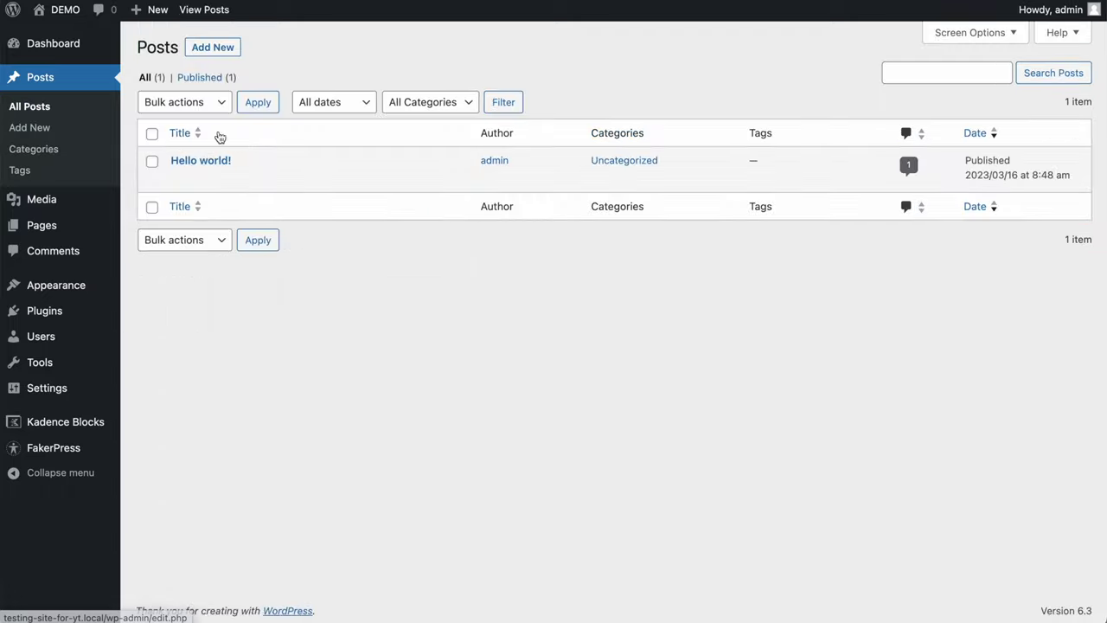
pyautogui.click(259, 180)
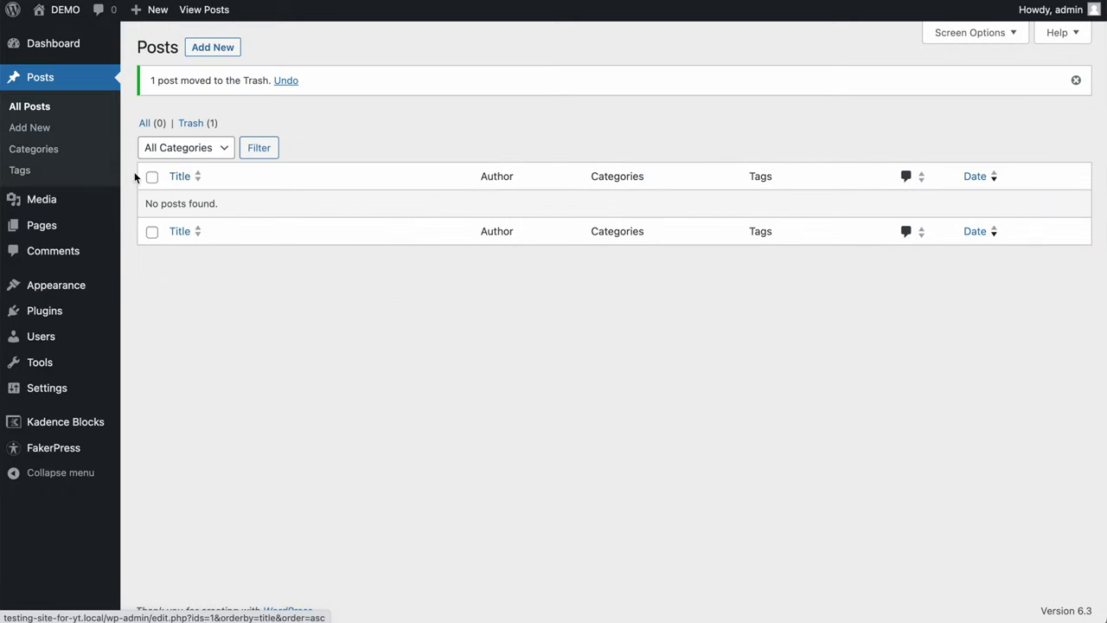
# - View the edit form of the Uncategorized category and go back to the categories list without changing it
pyautogui.click(32, 149)
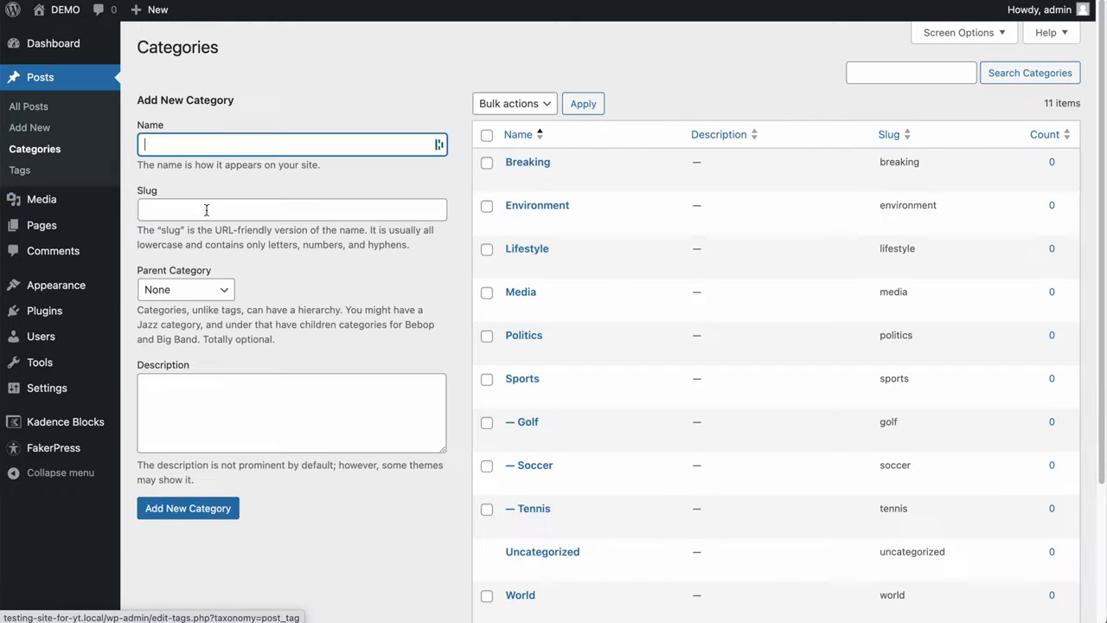
pyautogui.scroll(-3, 550, 448)
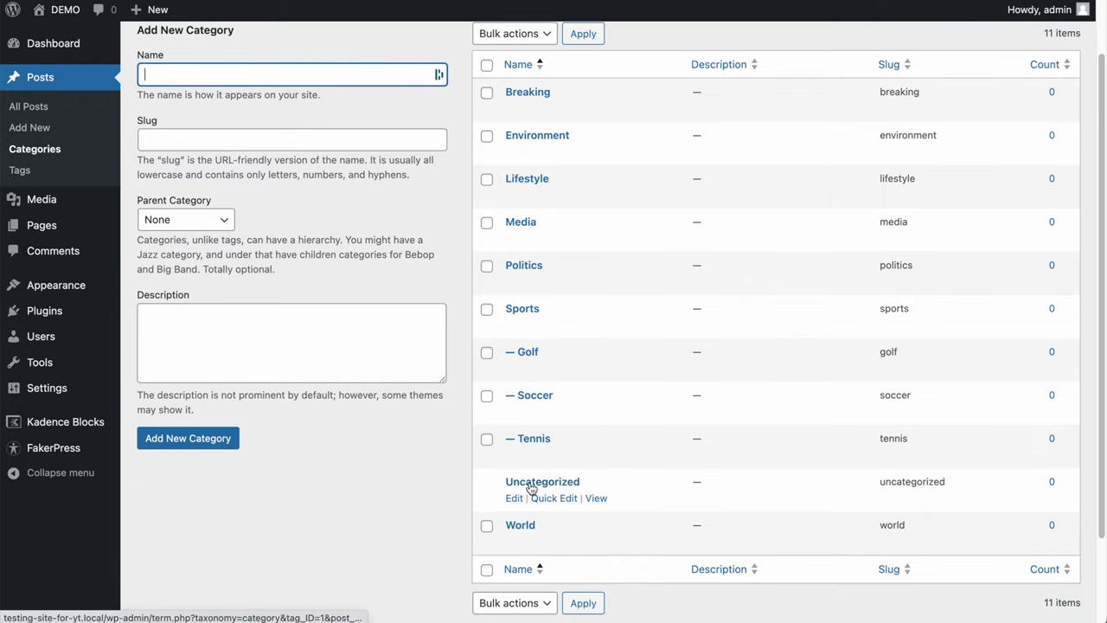
pyautogui.click(514, 499)
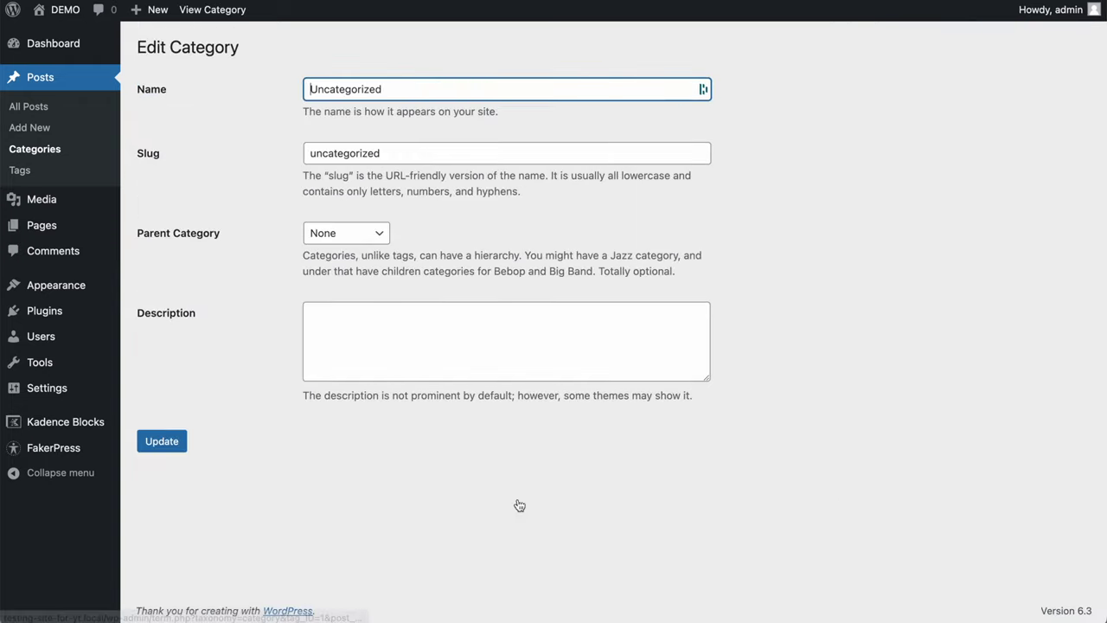
pyautogui.doubleClick(384, 88)
pyautogui.click(274, 79)
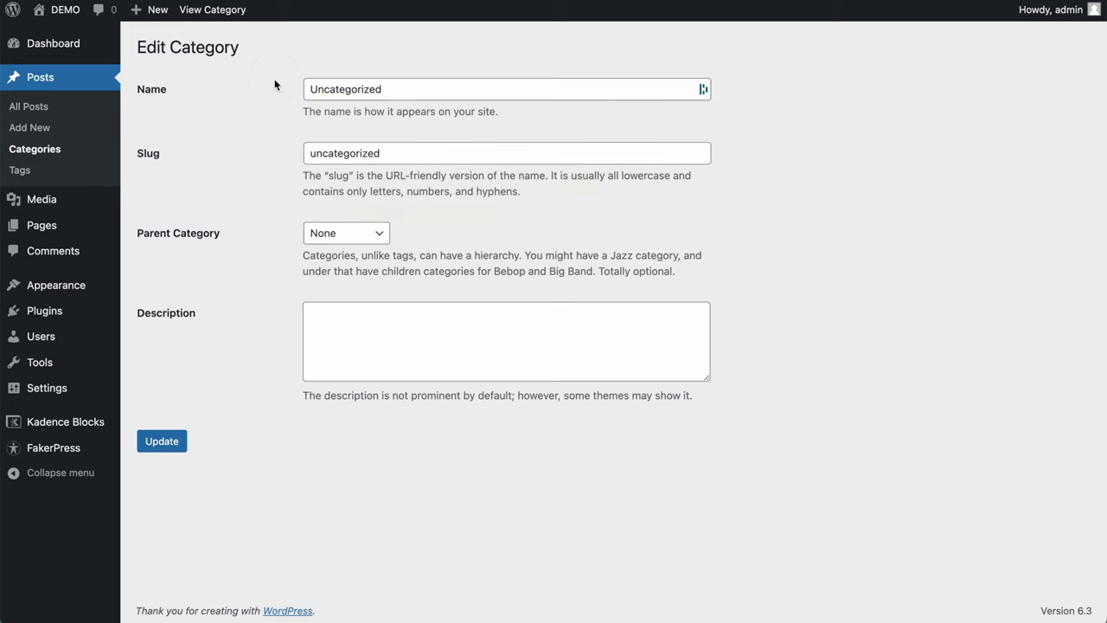
pyautogui.click(35, 148)
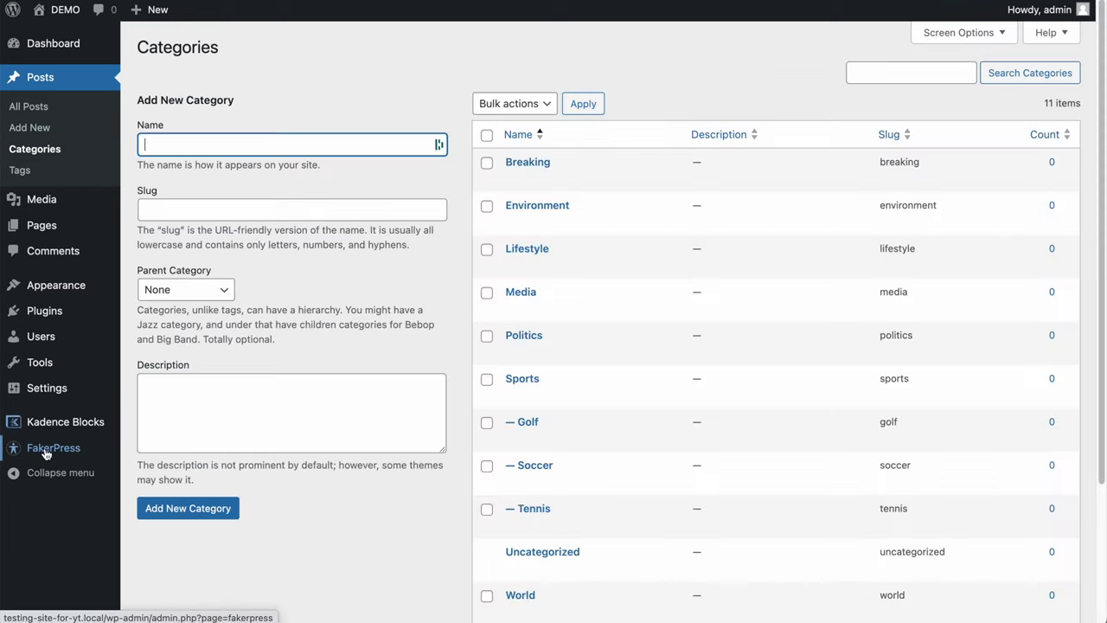
# - In FakerPress's post generator, set the quantity to 100 posts and the date range to This year
pyautogui.moveTo(35, 458)
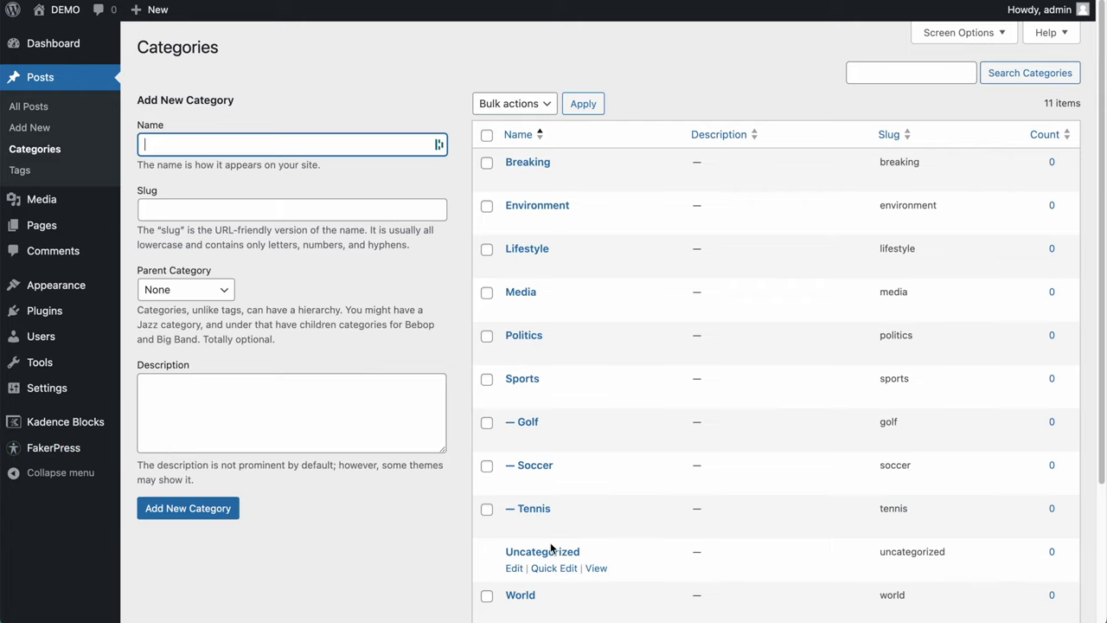
pyautogui.scroll(-1, 545, 557)
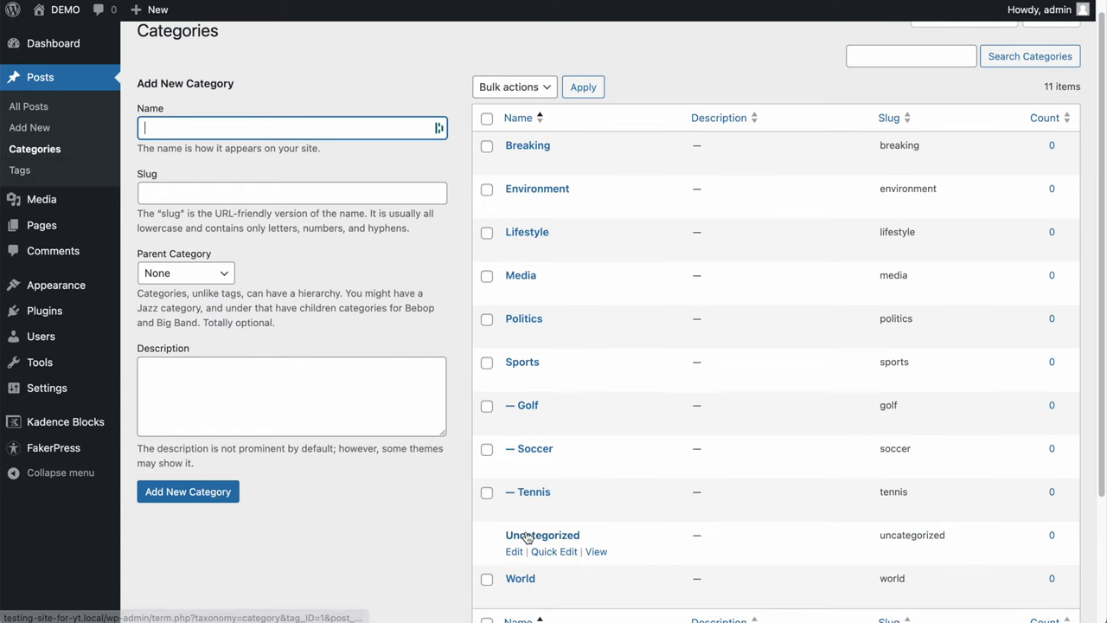
pyautogui.click(57, 447)
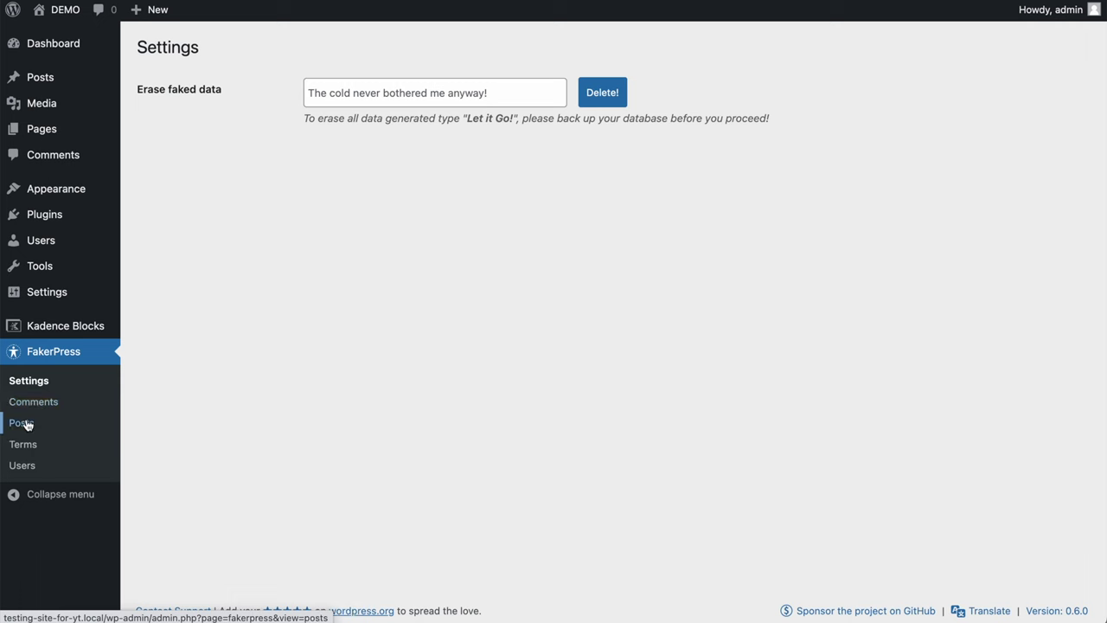
pyautogui.click(27, 423)
pyautogui.click(321, 93)
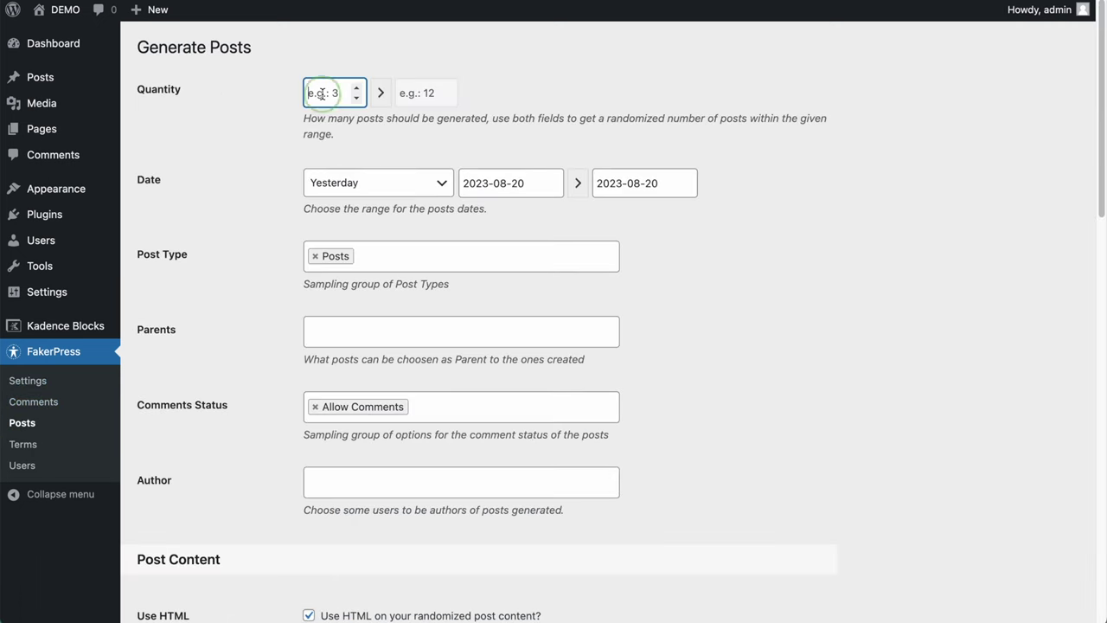
pyautogui.write('100')
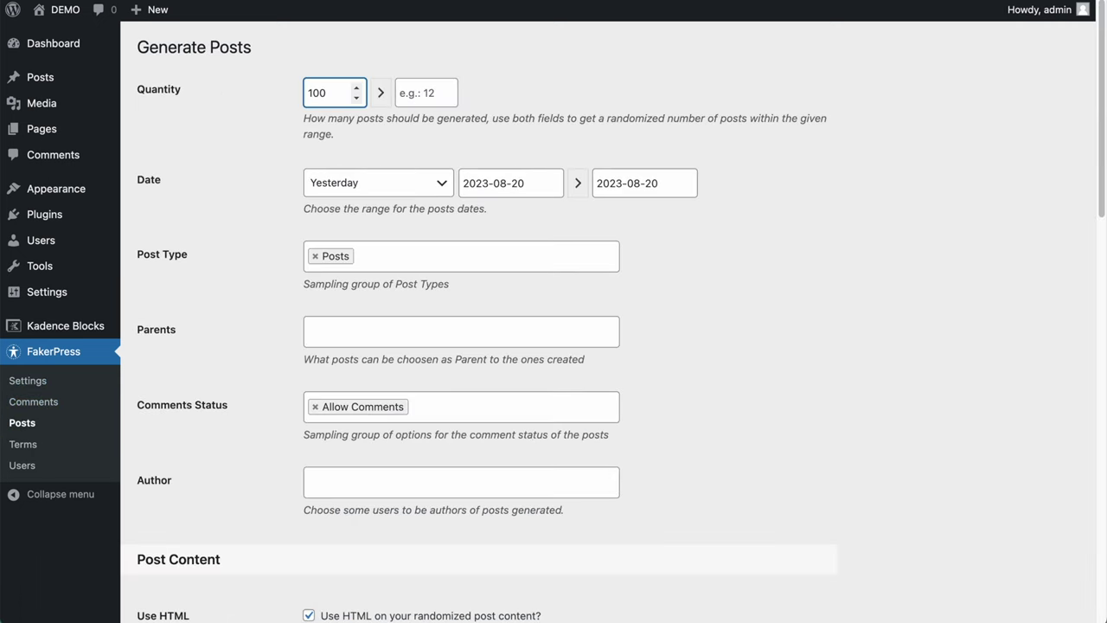
pyautogui.click(403, 184)
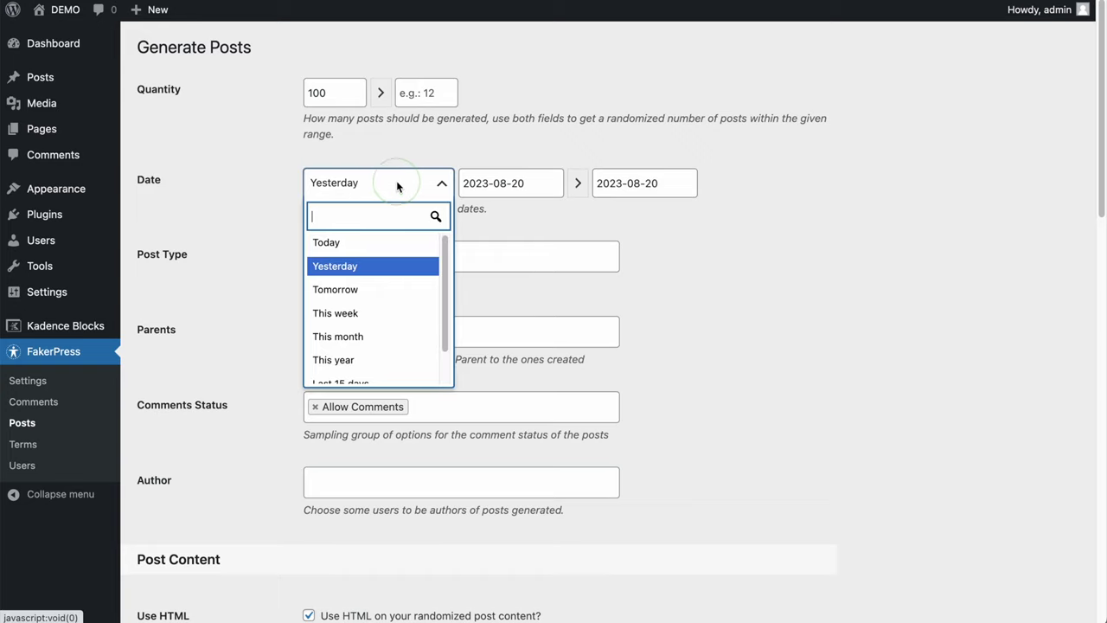
pyautogui.scroll(-1, 379, 315)
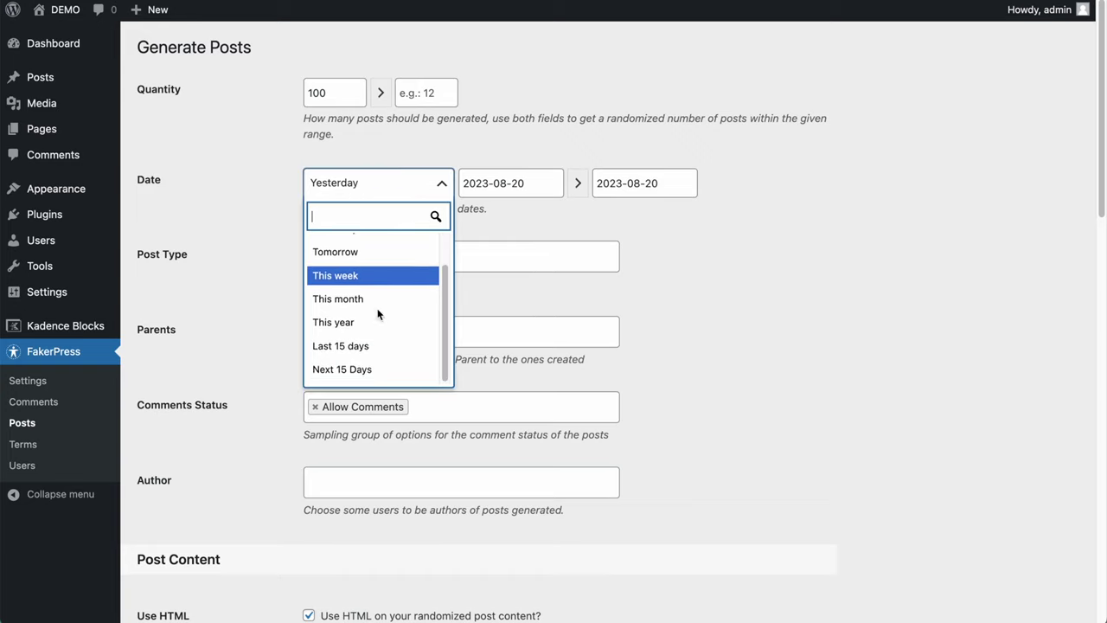
pyautogui.click(333, 321)
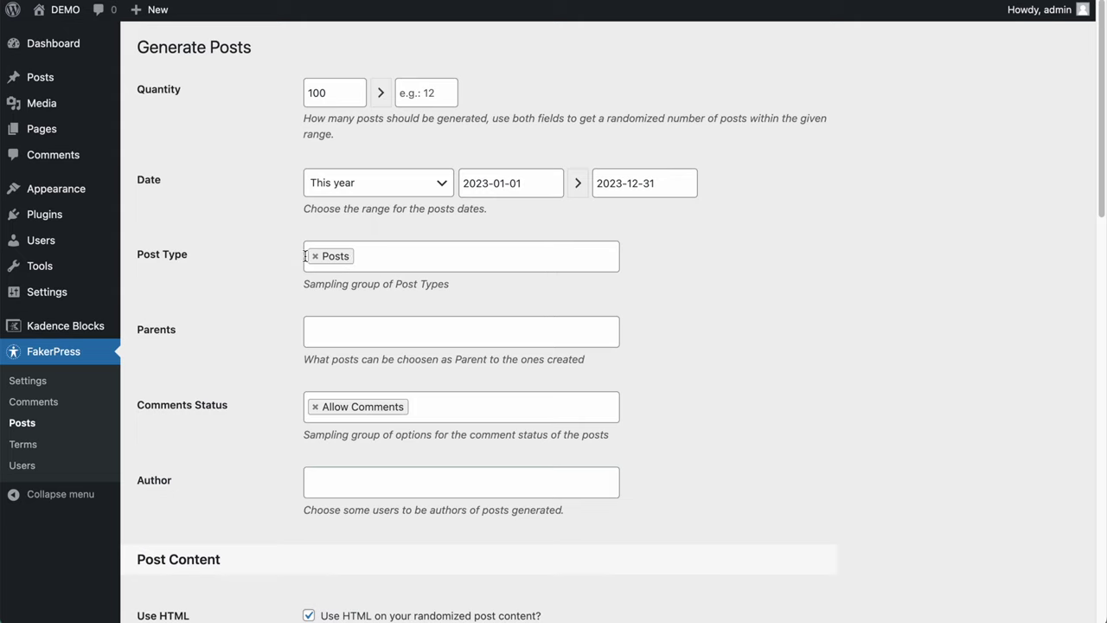
# - Remove the Allow Comments option from the Comments Status of the generated posts
pyautogui.scroll(-1, 306, 258)
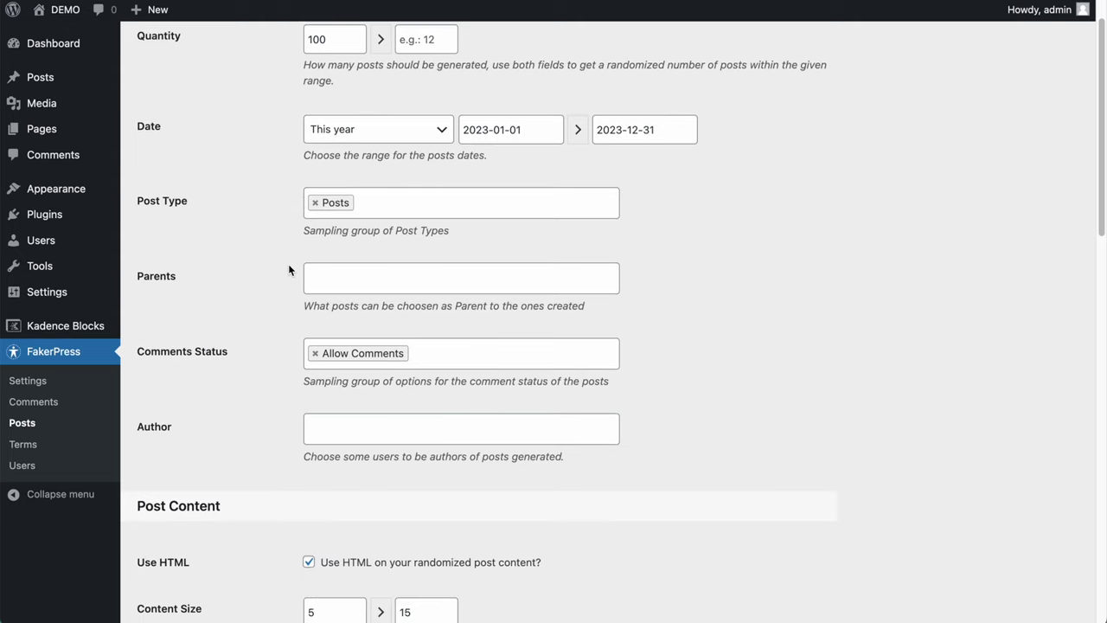
pyautogui.scroll(-1, 230, 311)
pyautogui.click(316, 295)
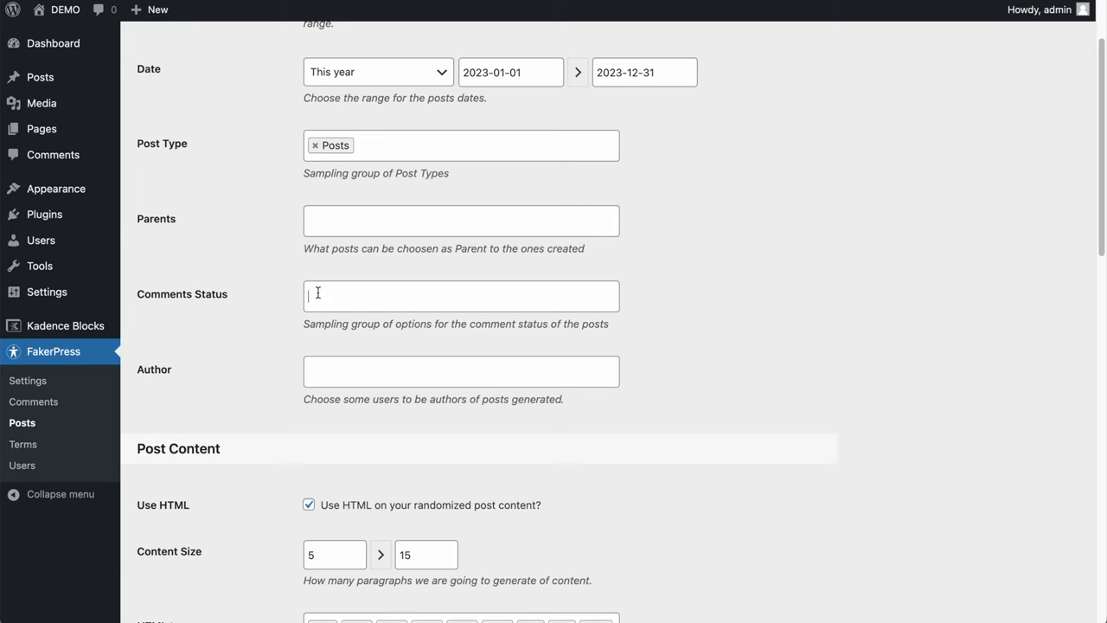
# - Review the Post Content settings for the generated posts, including content size, HTML tags, image providers and excerpt size
pyautogui.scroll(-5, 263, 304)
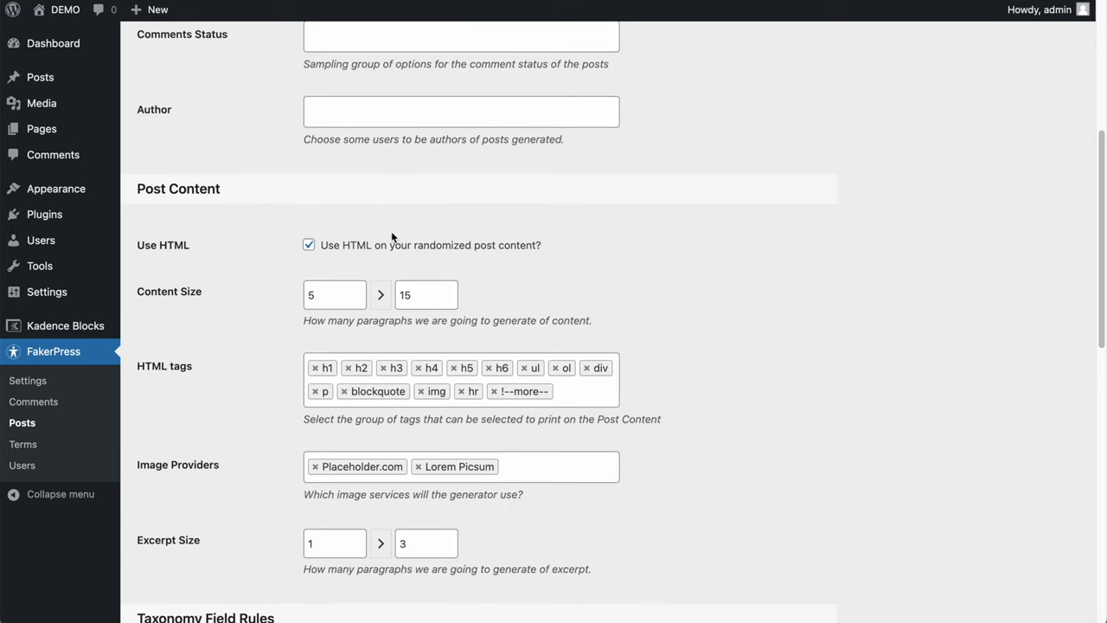
pyautogui.scroll(-1, 241, 334)
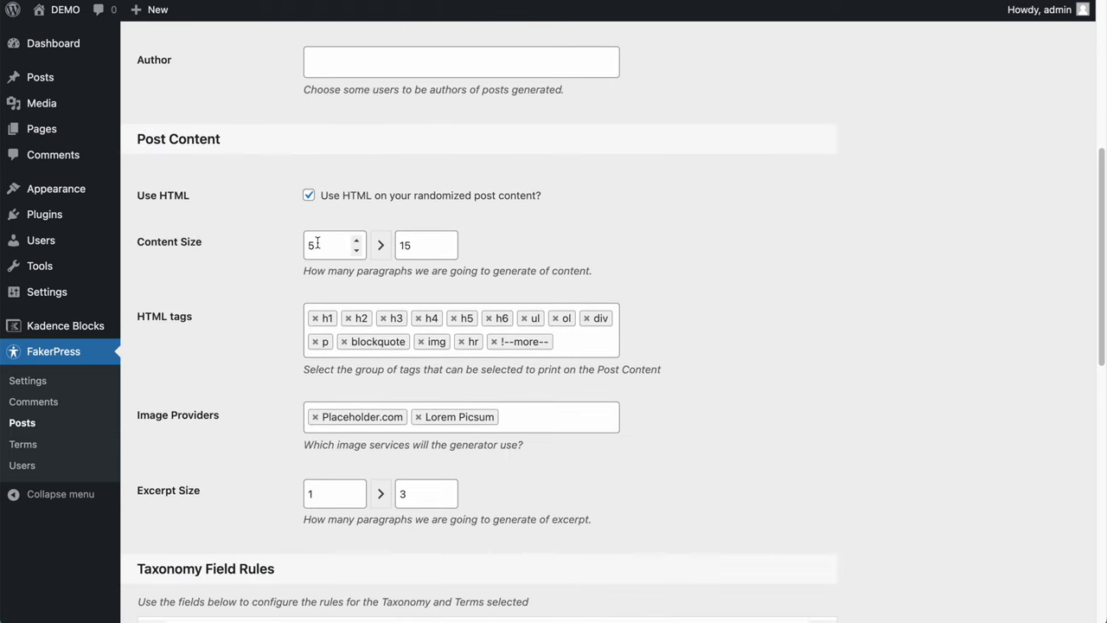
pyautogui.moveTo(303, 271); pyautogui.dragTo(397, 274)
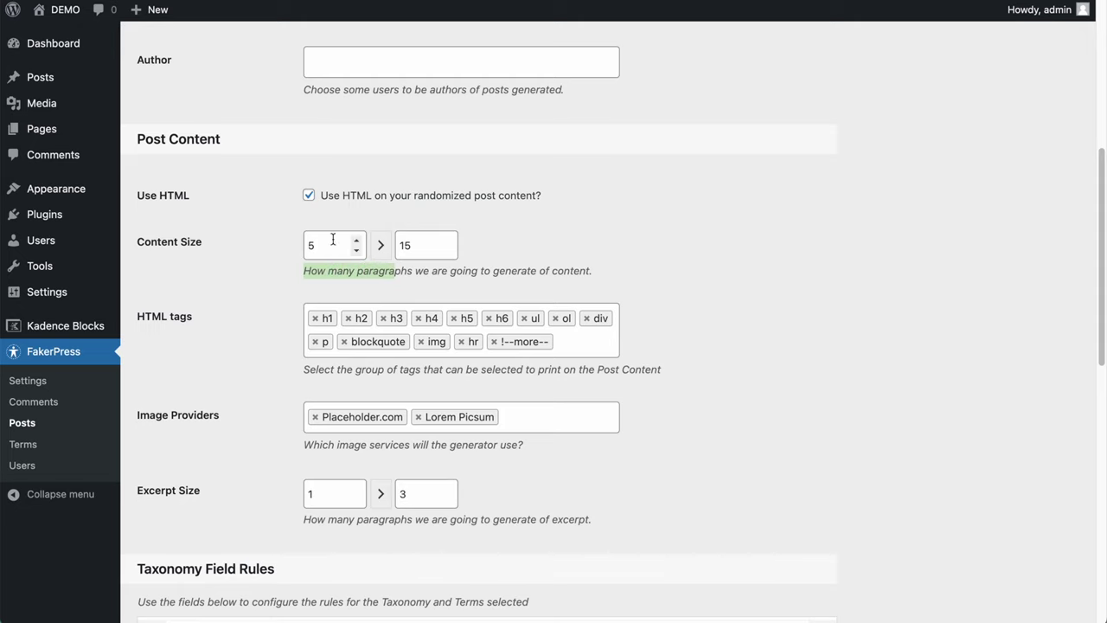
pyautogui.click(285, 250)
pyautogui.scroll(-2, 285, 250)
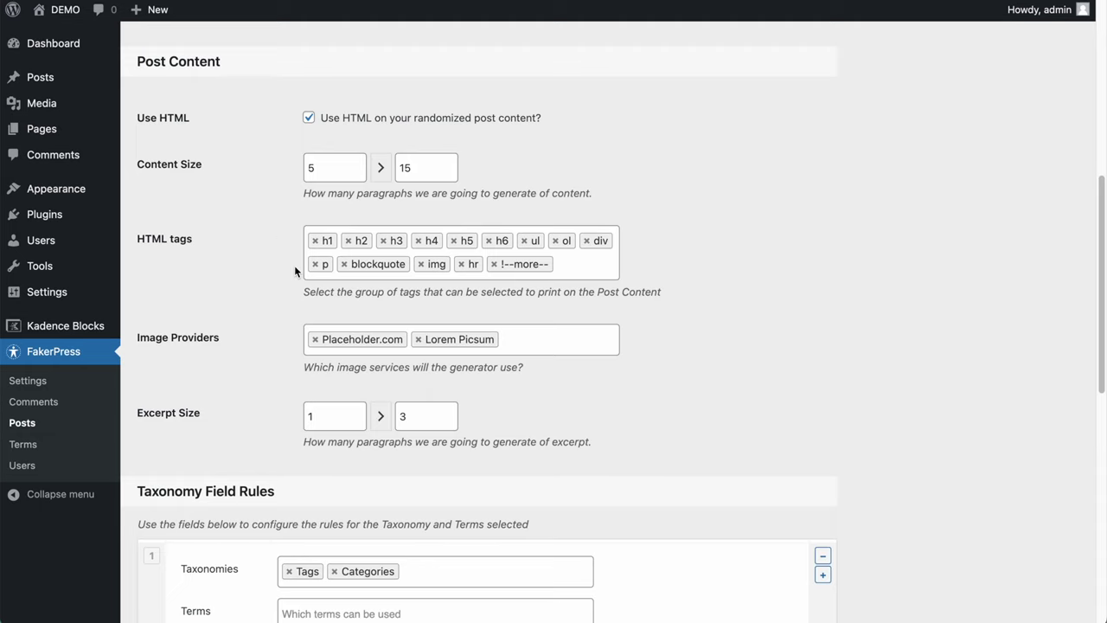
# - In the Taxonomy Field Rules for the generated posts, remove Tags from the taxonomies and set the rate to 100
pyautogui.scroll(-1, 294, 264)
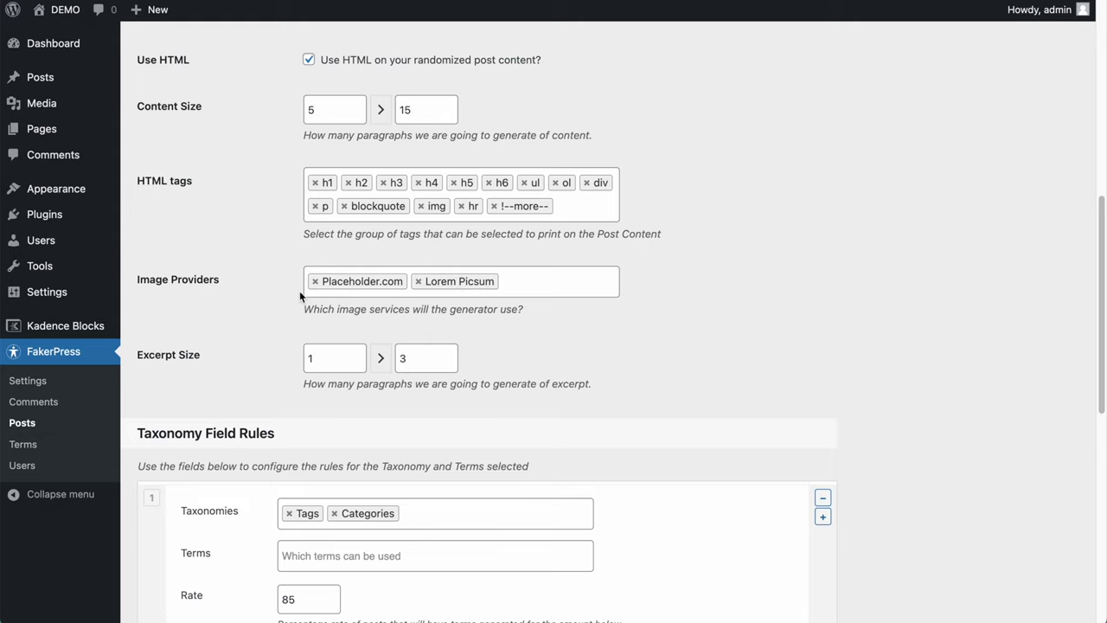
pyautogui.scroll(-2, 256, 308)
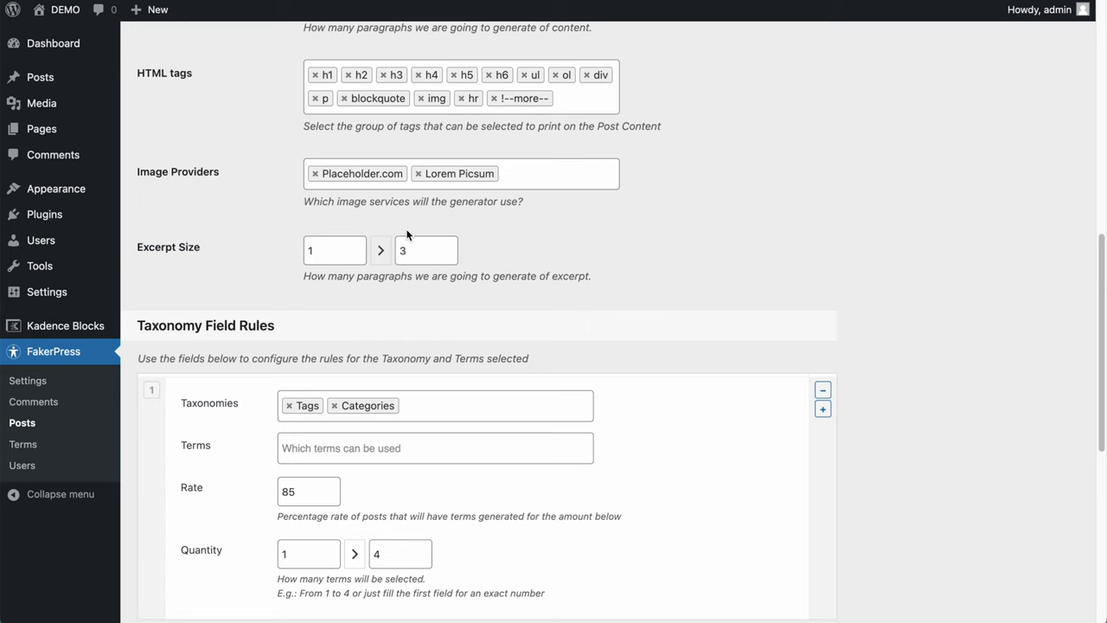
pyautogui.scroll(-3, 406, 233)
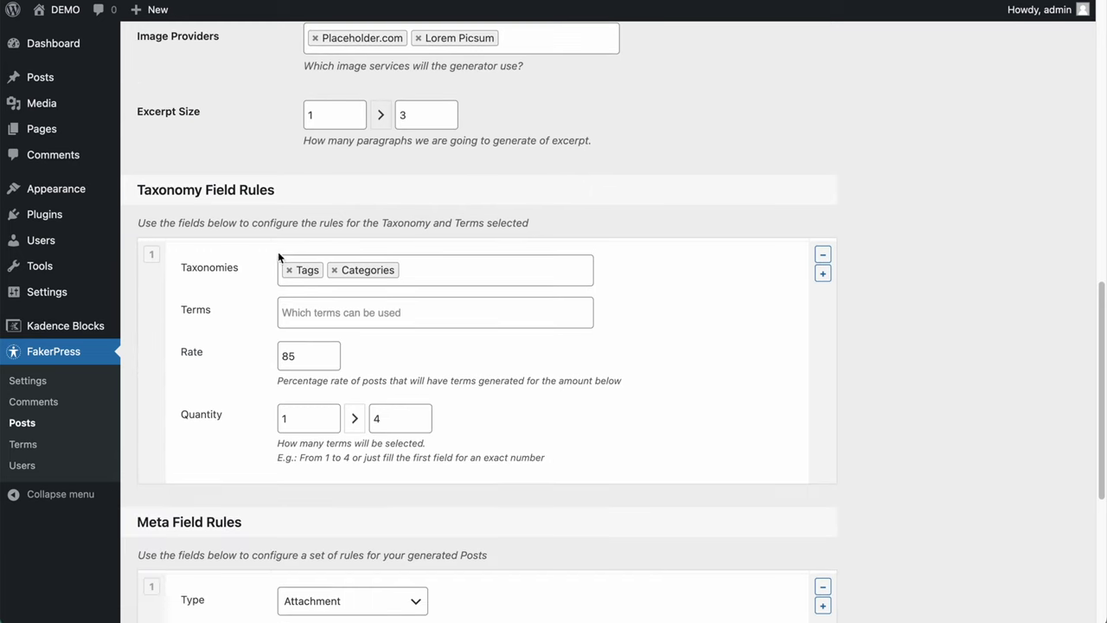
pyautogui.click(289, 270)
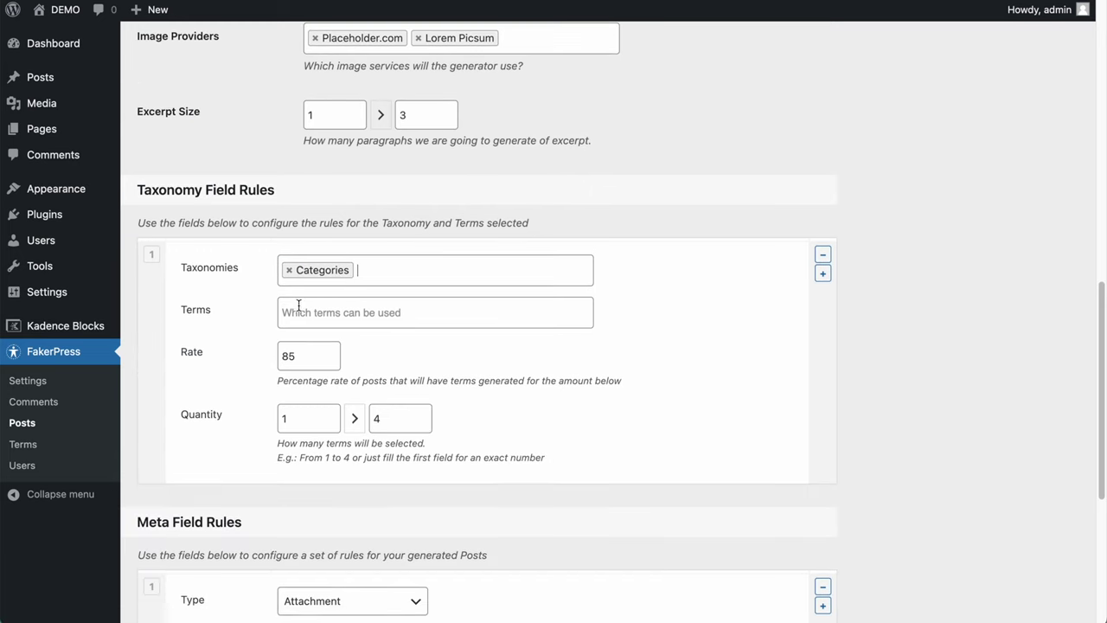
pyautogui.click(285, 356)
pyautogui.doubleClick(292, 356)
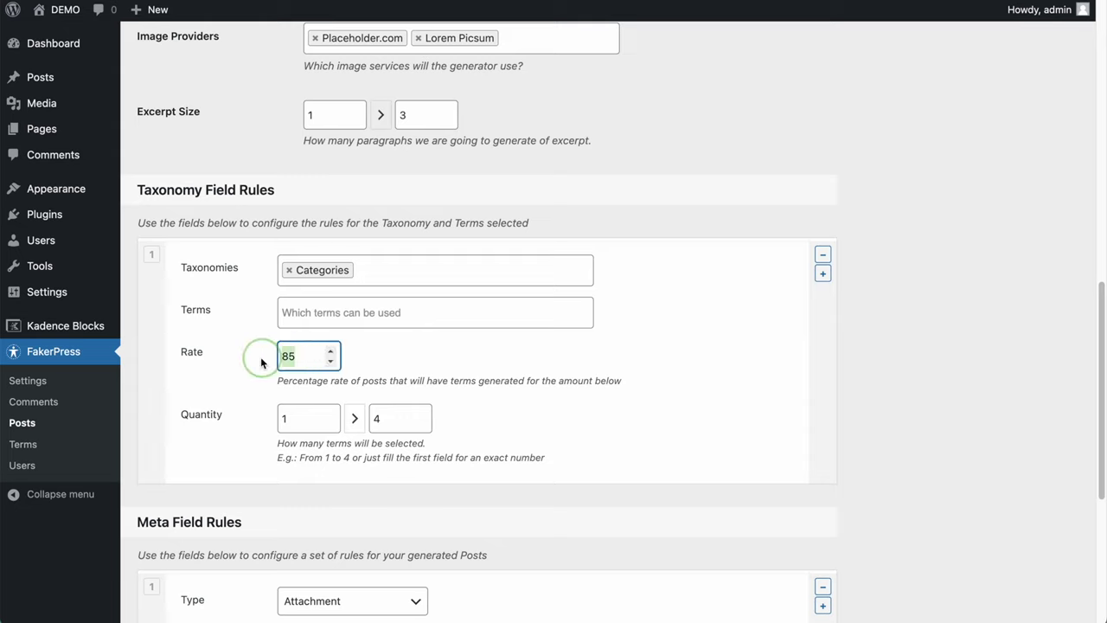
pyautogui.write('100')
pyautogui.click(217, 369)
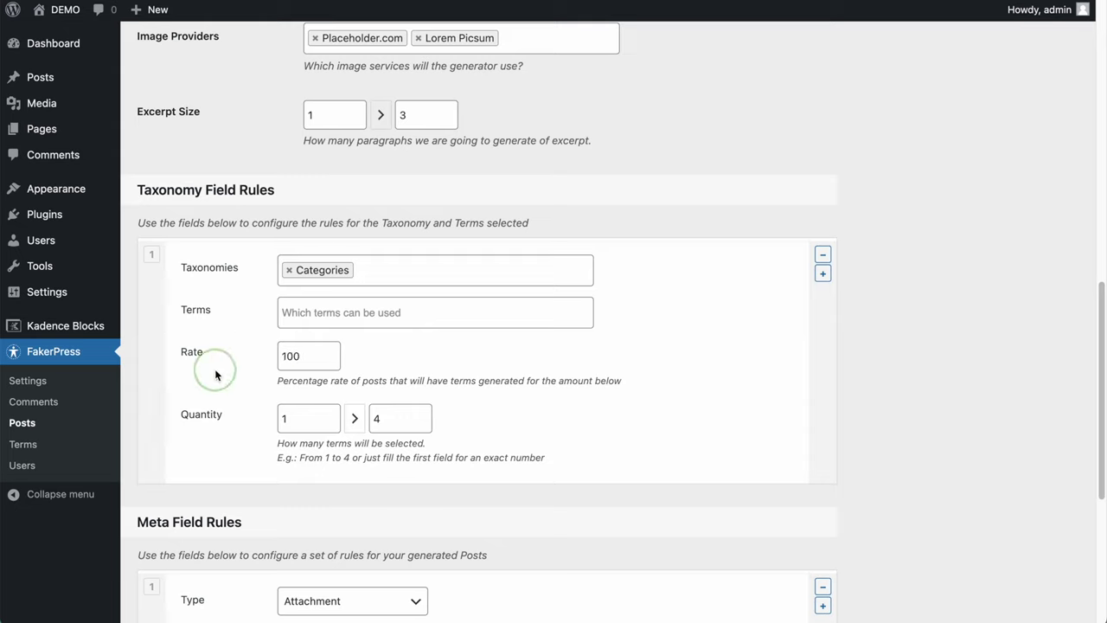
# - Clear the upper limit of the taxonomy rule's term quantity, leaving the quantity at exactly 1
pyautogui.click(292, 421)
pyautogui.click(379, 419)
pyautogui.press('BackSpace')
pyautogui.click(251, 423)
pyautogui.click(401, 418)
pyautogui.click(216, 406)
# - Try to add the term "sports" to the taxonomy rule and check which other taxonomies can be chosen
pyautogui.click(291, 317)
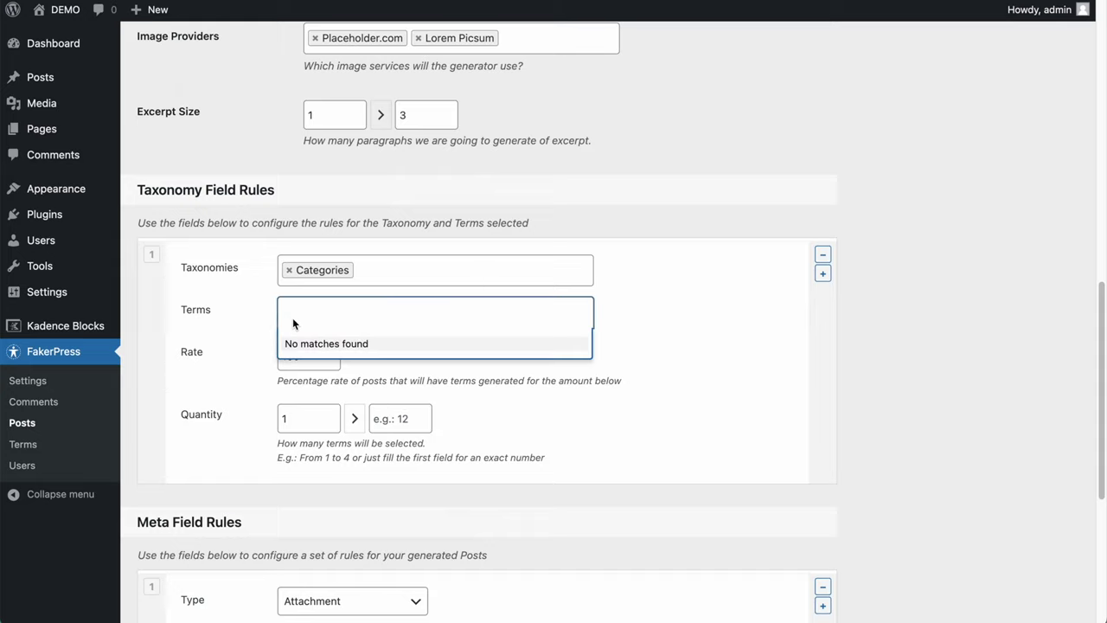
pyautogui.write('spo')
pyautogui.press('BackSpace')
pyautogui.press('BackSpace')
pyautogui.press('BackSpace')
pyautogui.write('sports')
pyautogui.press('BackSpace')
pyautogui.press('BackSpace')
pyautogui.press('BackSpace')
pyautogui.press('BackSpace')
pyautogui.press('BackSpace')
pyautogui.press('BackSpace')
pyautogui.click(384, 262)
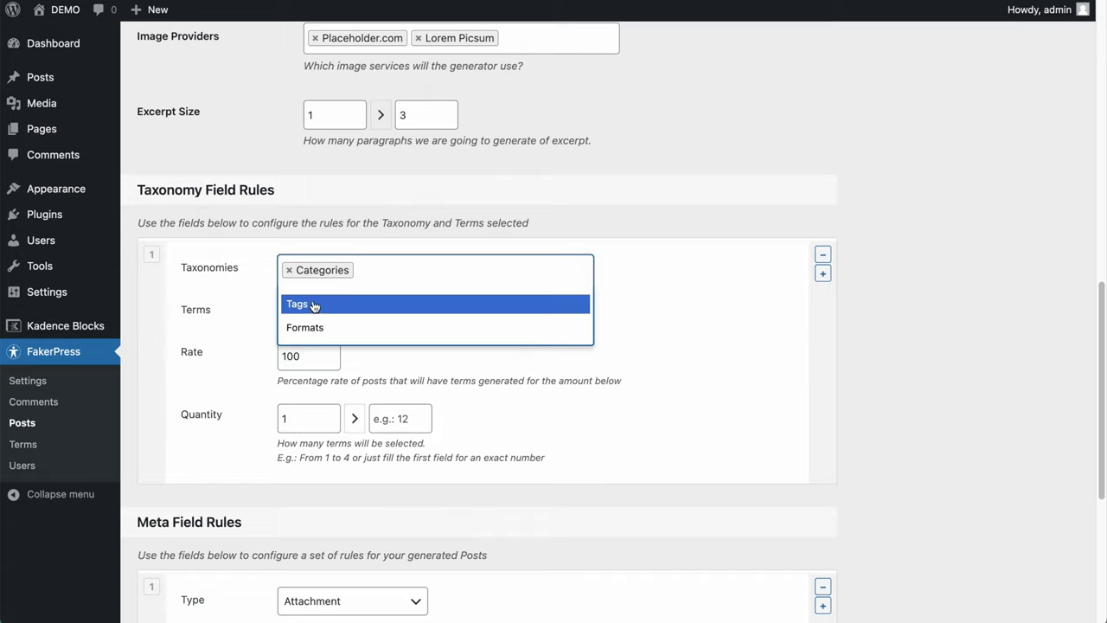
pyautogui.click(234, 313)
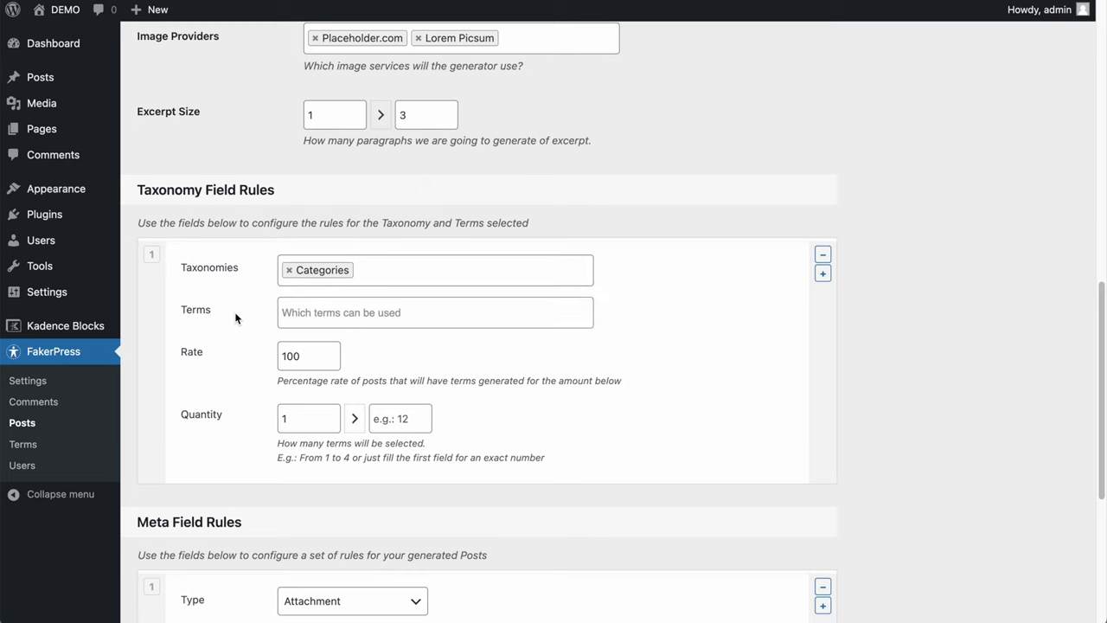
# - In the Meta Field Rules, set the weight of the _thumbnail_id attachment to 100
pyautogui.scroll(-3, 234, 318)
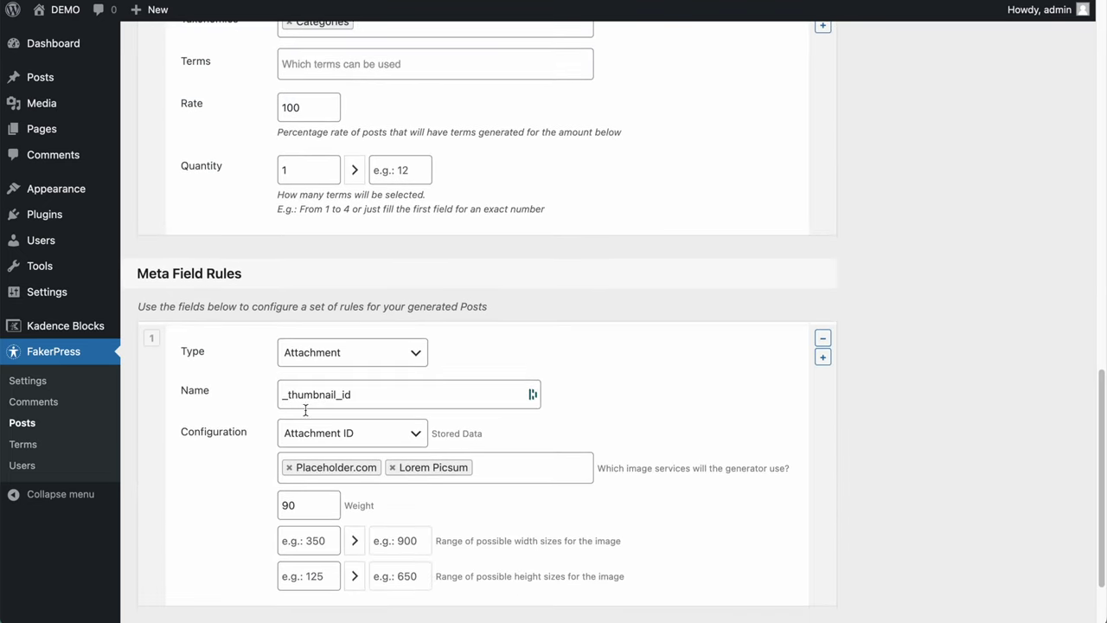
pyautogui.scroll(-2, 287, 436)
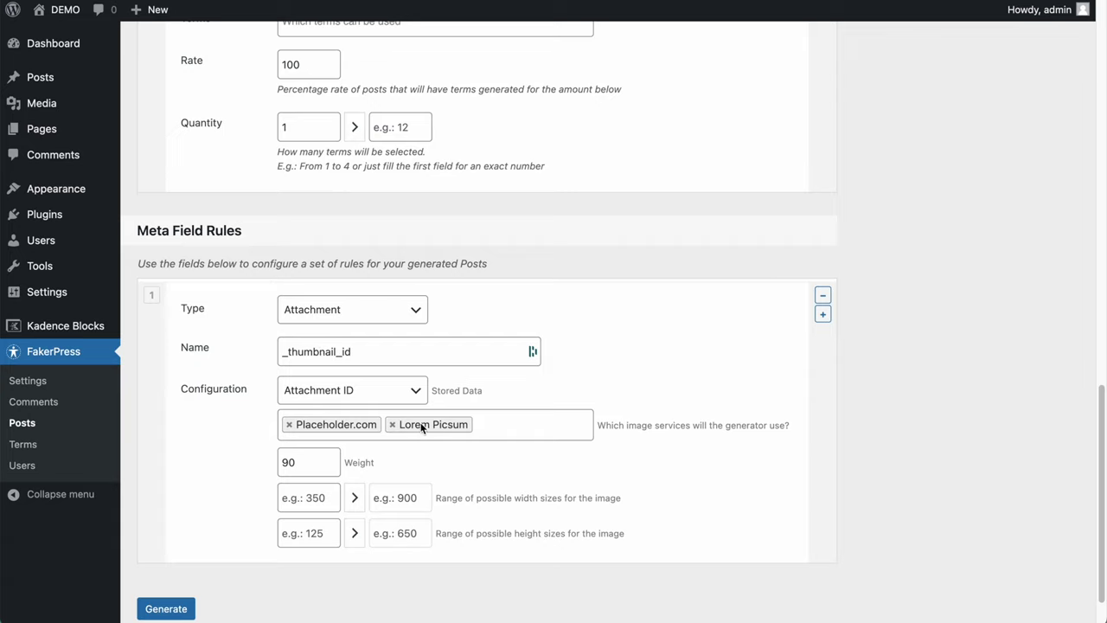
pyautogui.click(293, 464)
pyautogui.press('BackSpace')
pyautogui.press('BackSpace')
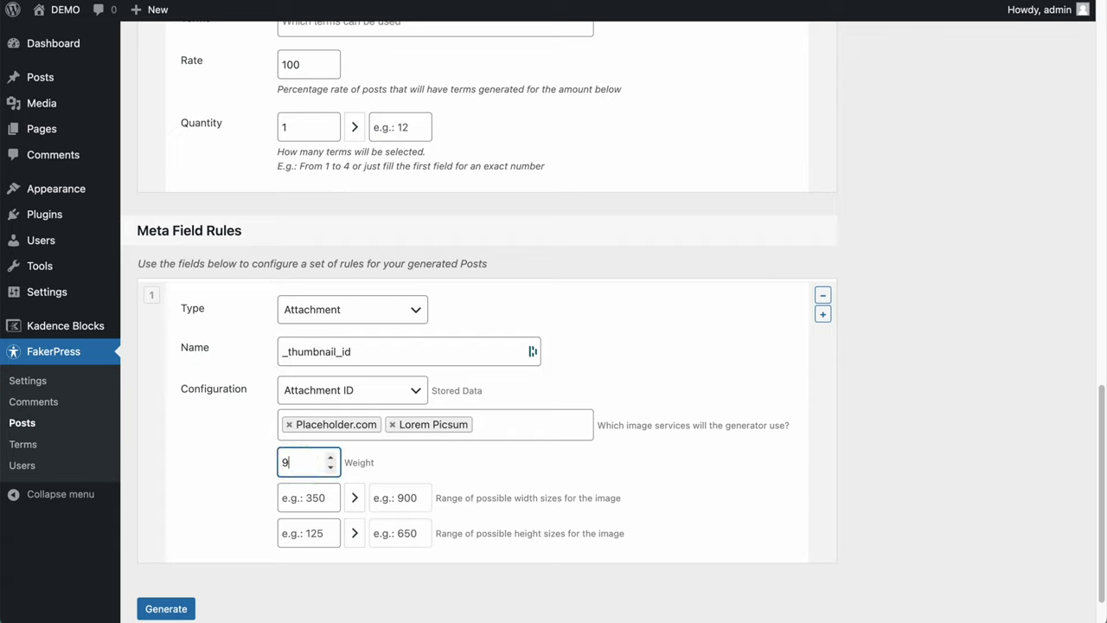
pyautogui.write('100')
pyautogui.click(204, 489)
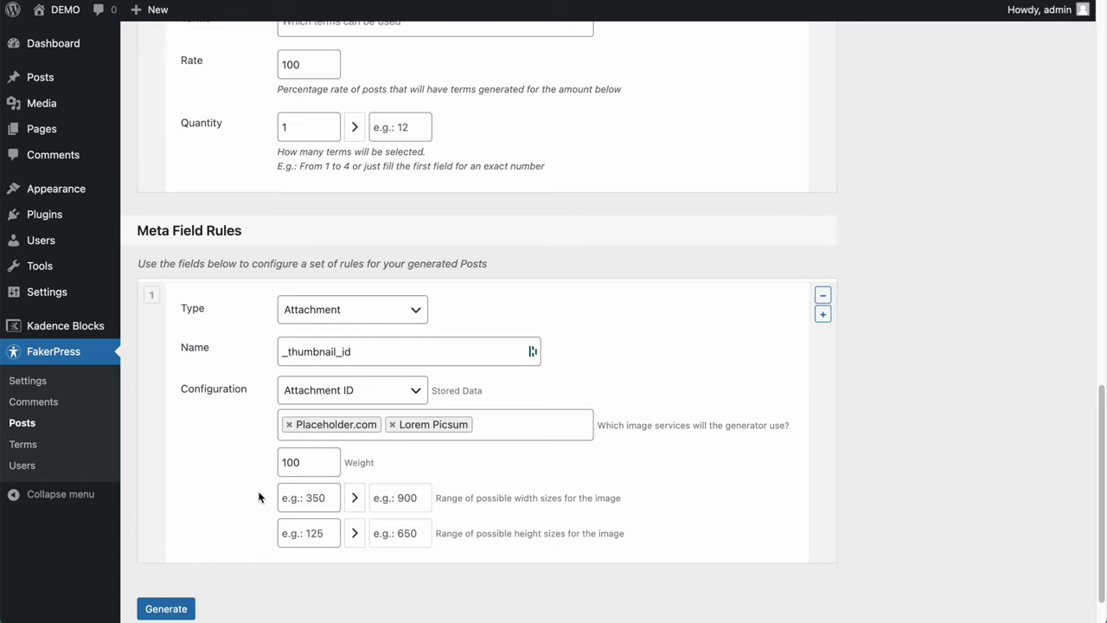
# - Generate the fake posts with the configured settings and check the generation results
pyautogui.scroll(-2, 259, 495)
pyautogui.click(164, 552)
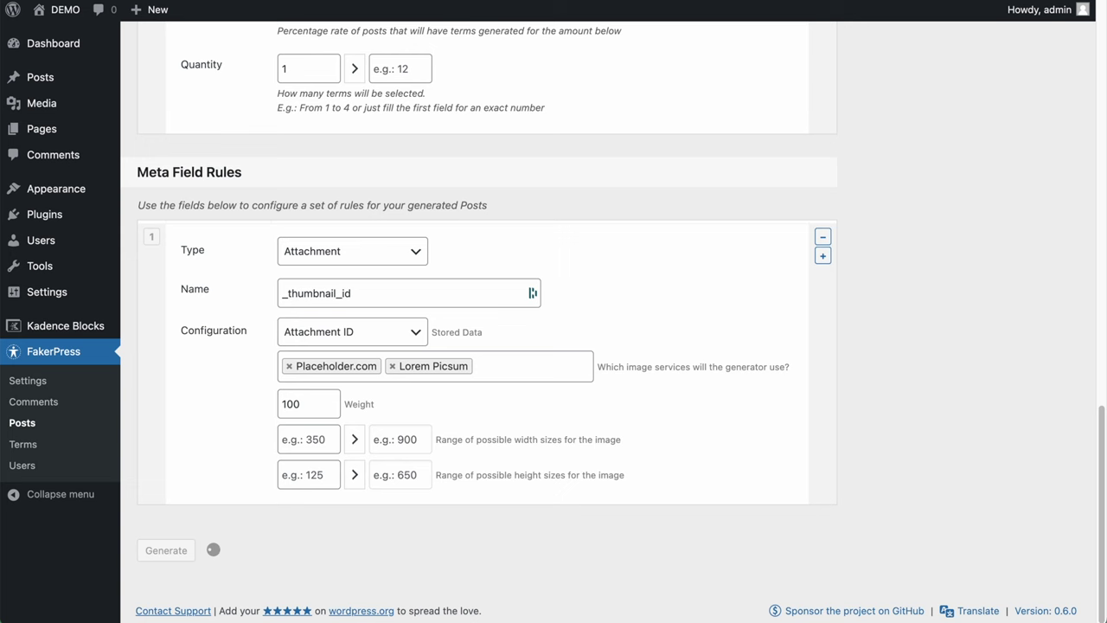
pyautogui.scroll(-3, 778, 190)
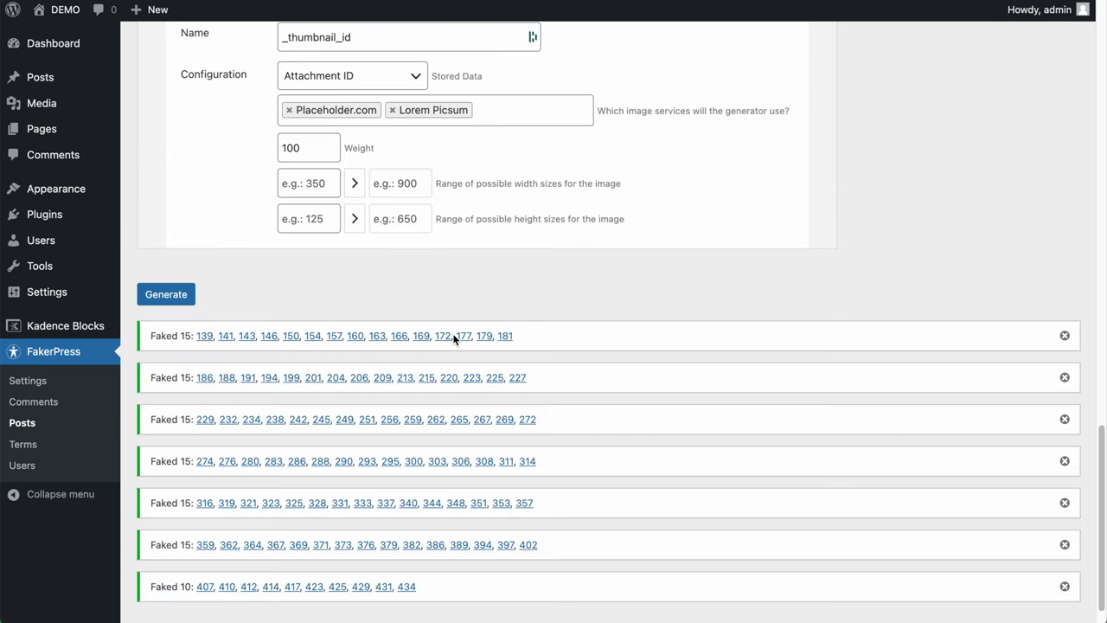
pyautogui.click(170, 336)
# - Go to the list of all posts and examine the generated posts' statuses, categories and dates across pages 1 to 4
pyautogui.scroll(15, 336, 403)
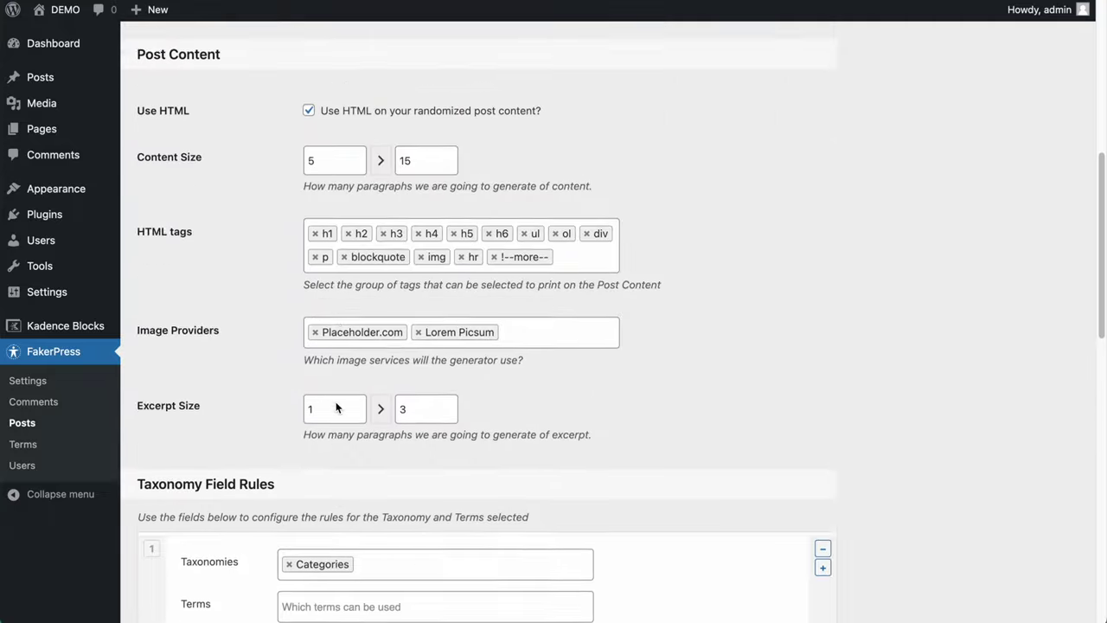
pyautogui.moveTo(69, 111)
pyautogui.click(41, 76)
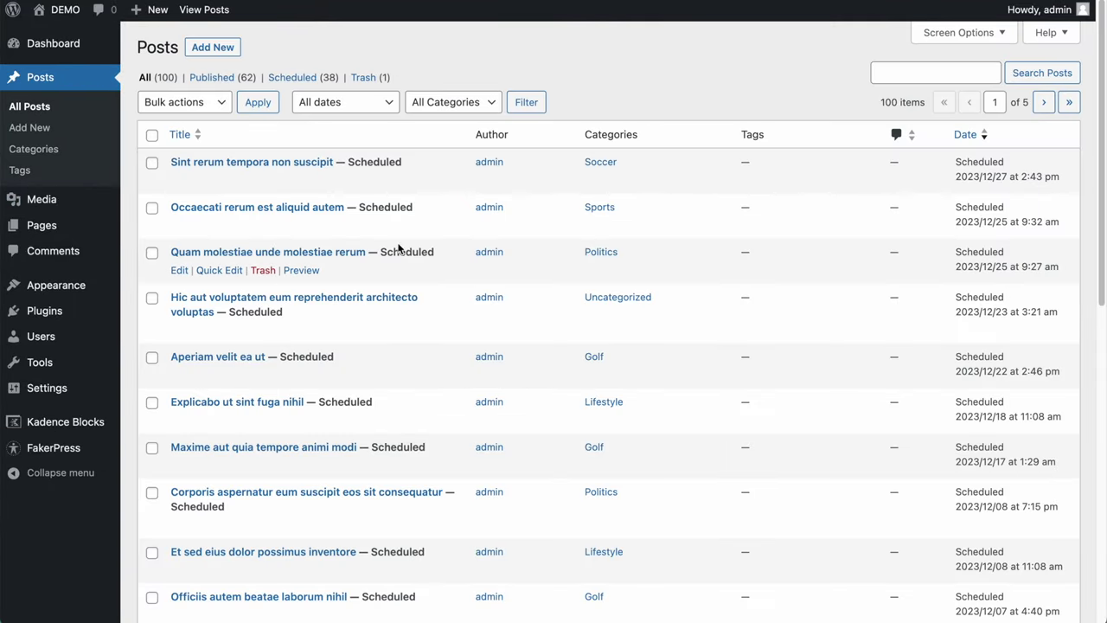
pyautogui.scroll(-5, 396, 381)
pyautogui.scroll(-3, 396, 388)
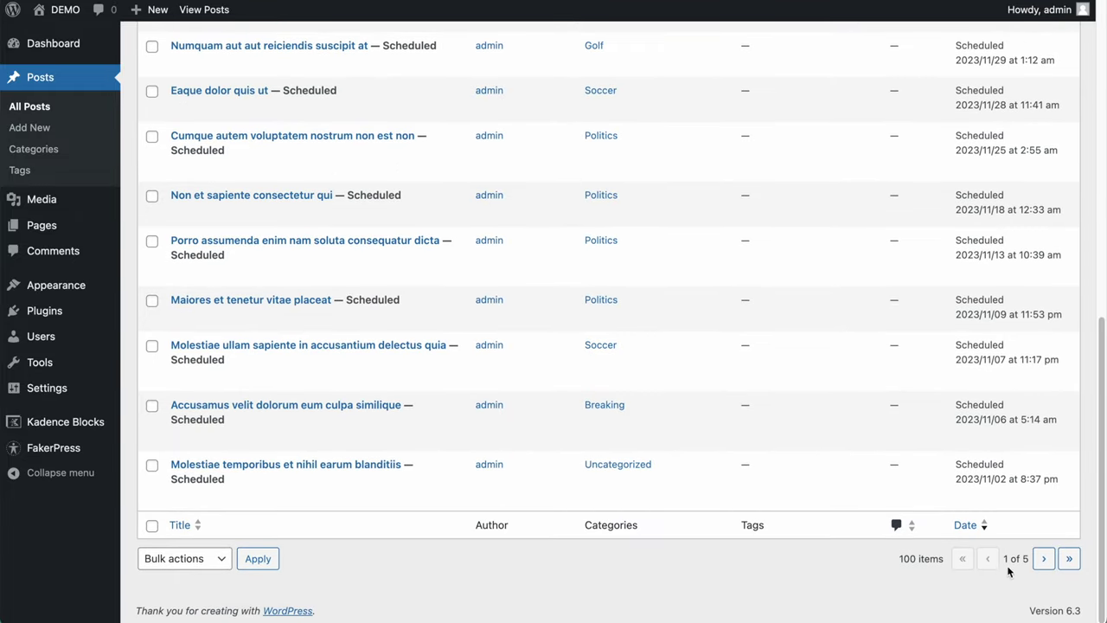
pyautogui.click(983, 485)
pyautogui.moveTo(983, 484); pyautogui.dragTo(1049, 481)
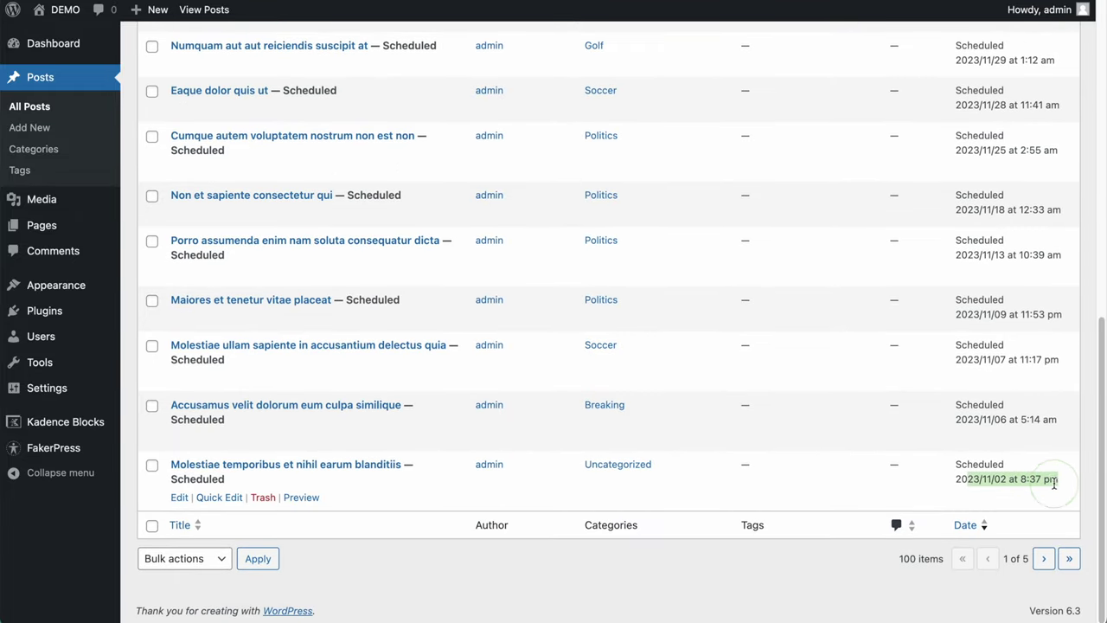
pyautogui.click(1044, 557)
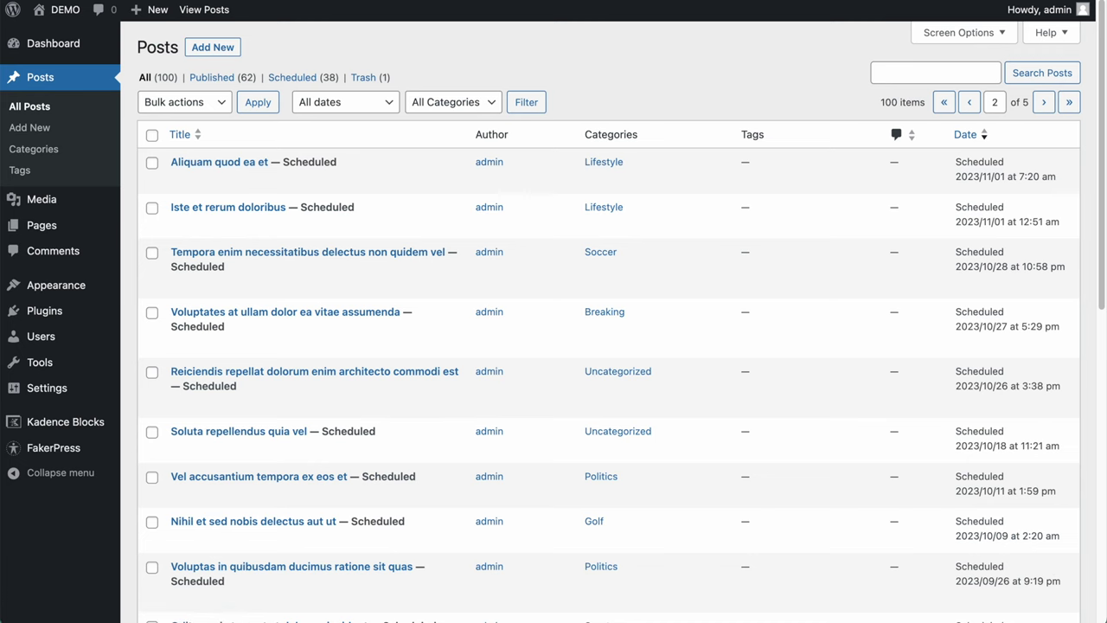
pyautogui.scroll(-10, 474, 202)
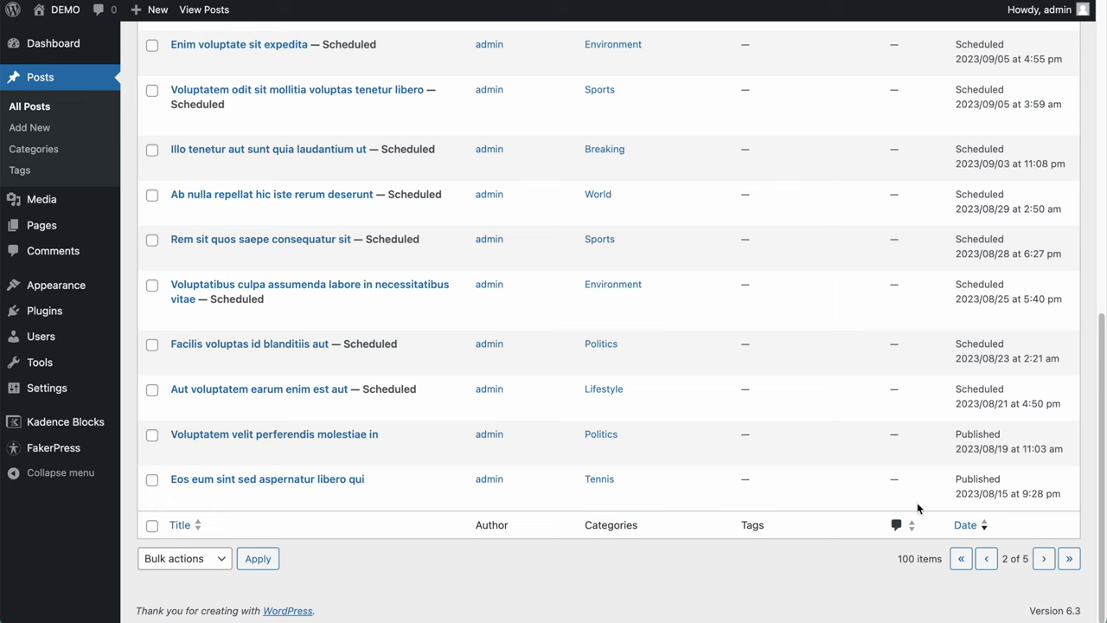
pyautogui.click(1045, 558)
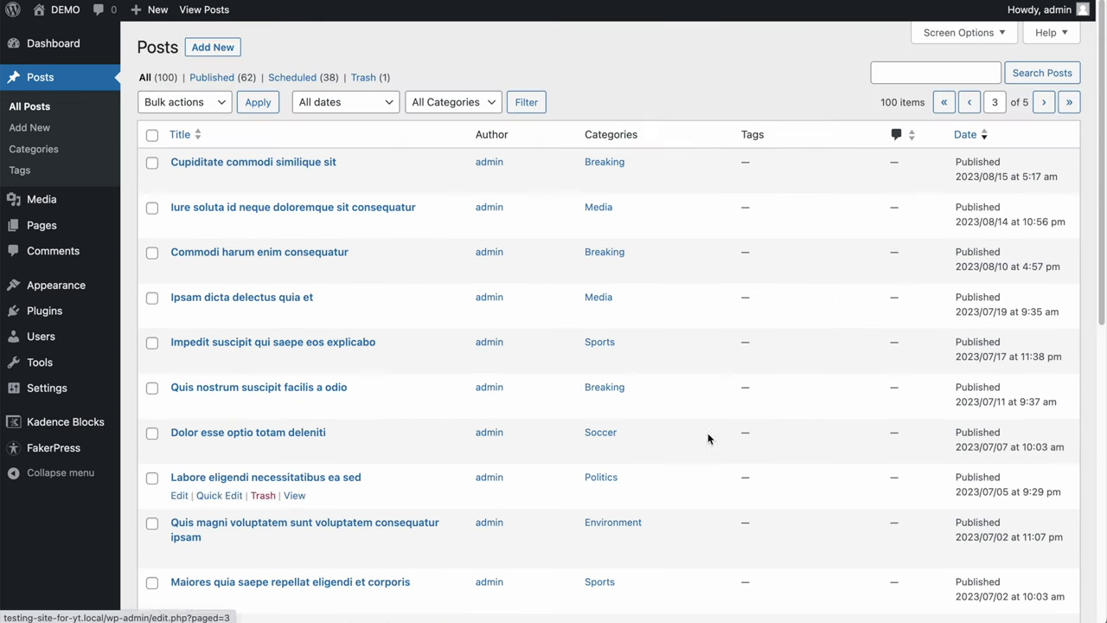
pyautogui.moveTo(584, 164); pyautogui.dragTo(633, 166)
pyautogui.scroll(-6, 650, 237)
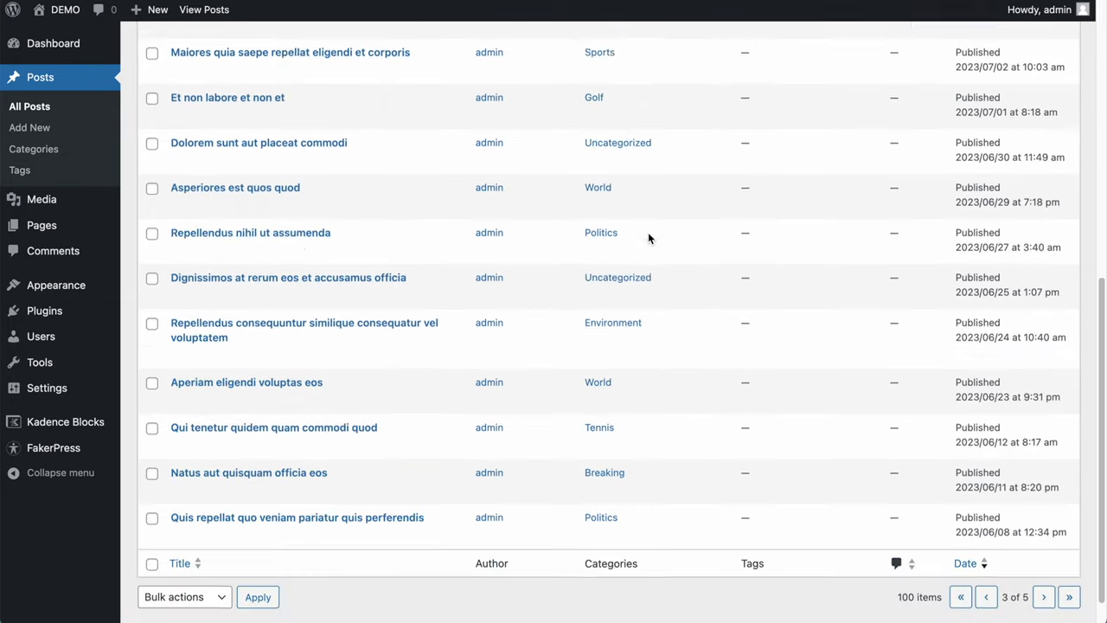
pyautogui.click(1043, 558)
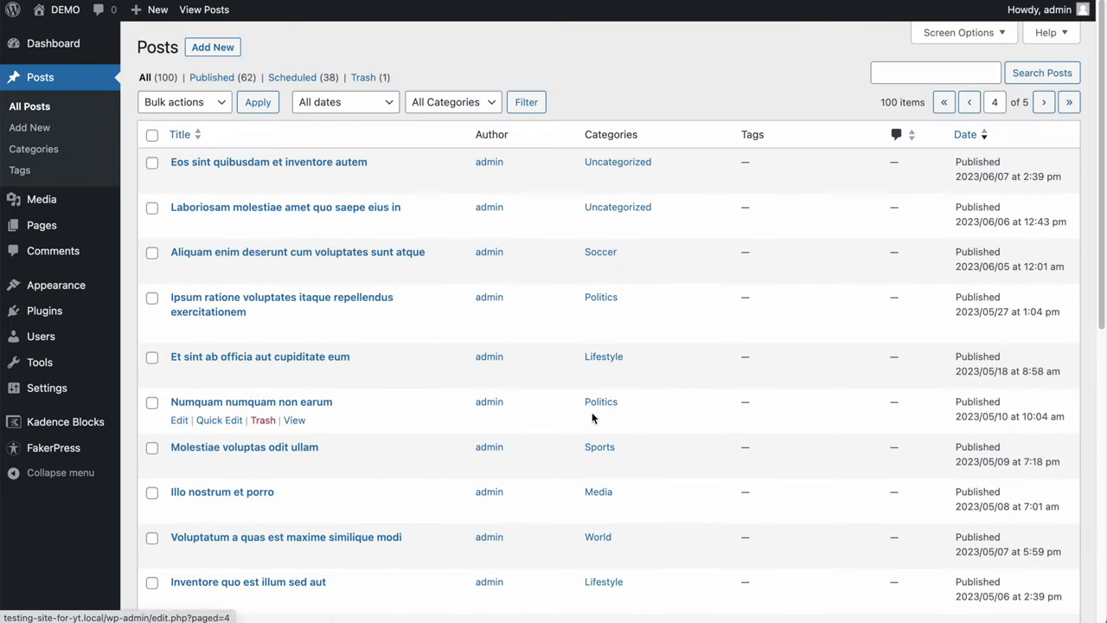
pyautogui.scroll(-6, 619, 417)
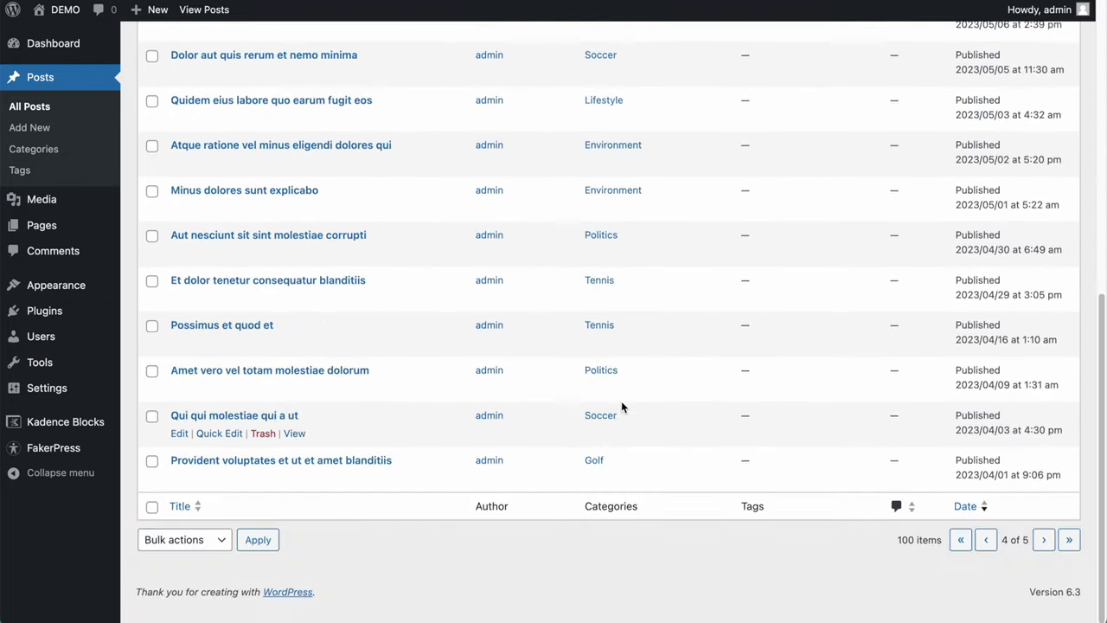
pyautogui.scroll(6, 602, 347)
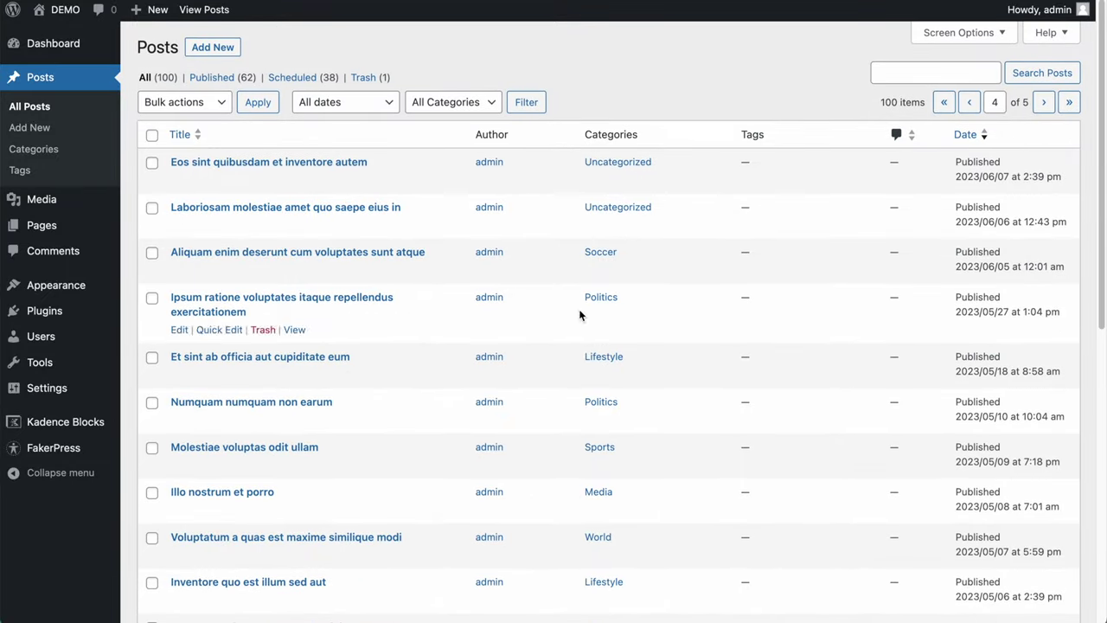
# - Visit the site's front end to view the Home page
pyautogui.click(59, 9)
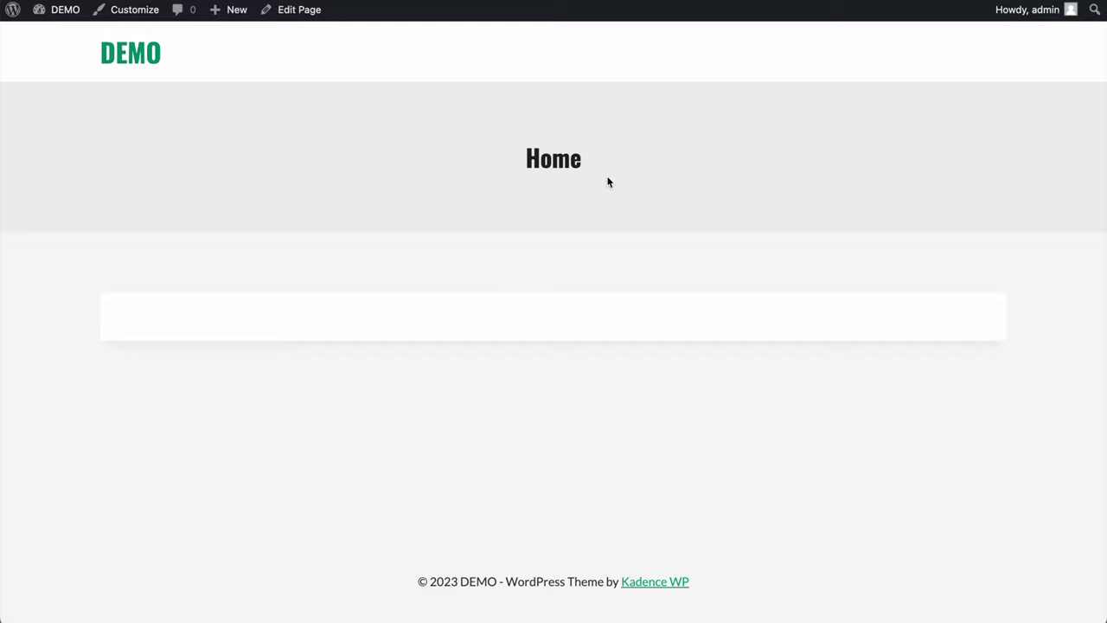
pyautogui.click(637, 174)
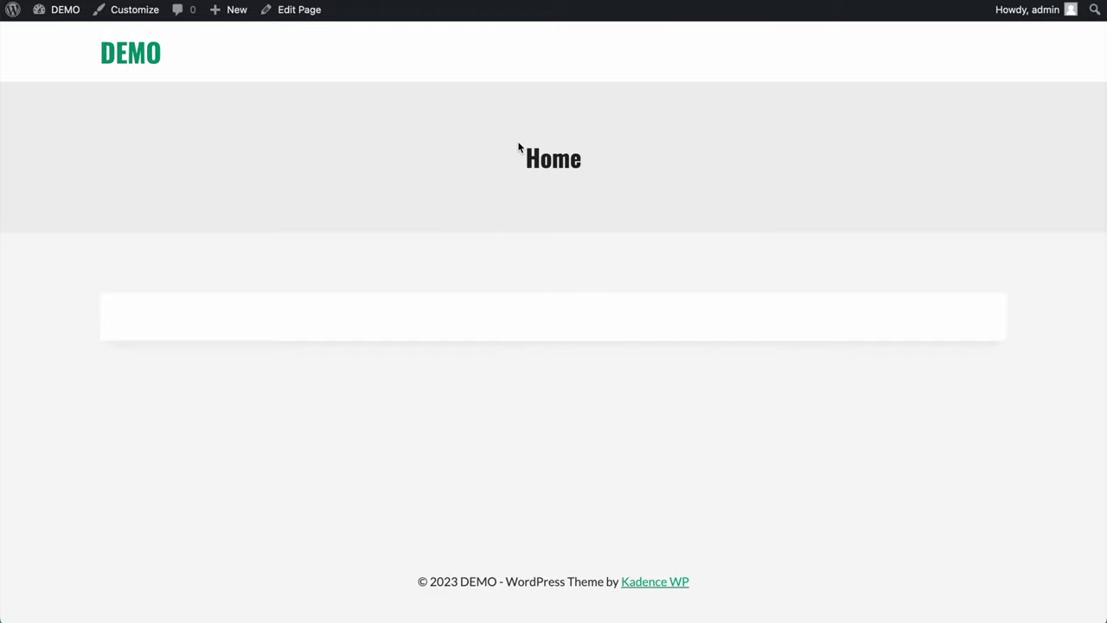
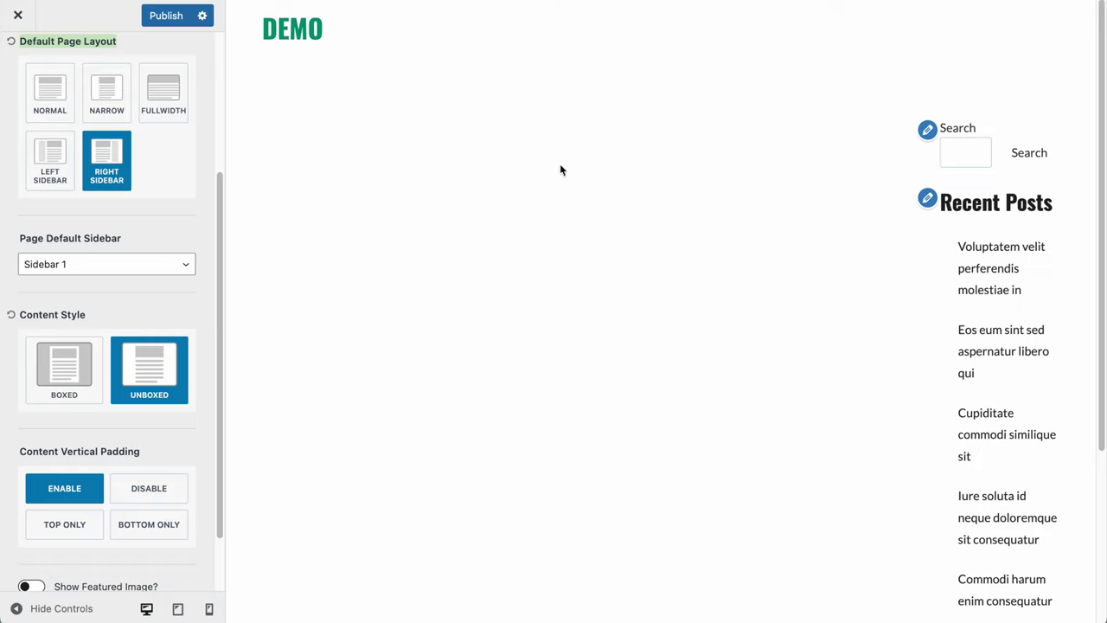
# - Review the remaining Page Layout settings down to Content Vertical Padding, publish the customizations and return to the live Home page
pyautogui.scroll(-2, 93, 393)
pyautogui.moveTo(20, 374); pyautogui.dragTo(181, 376)
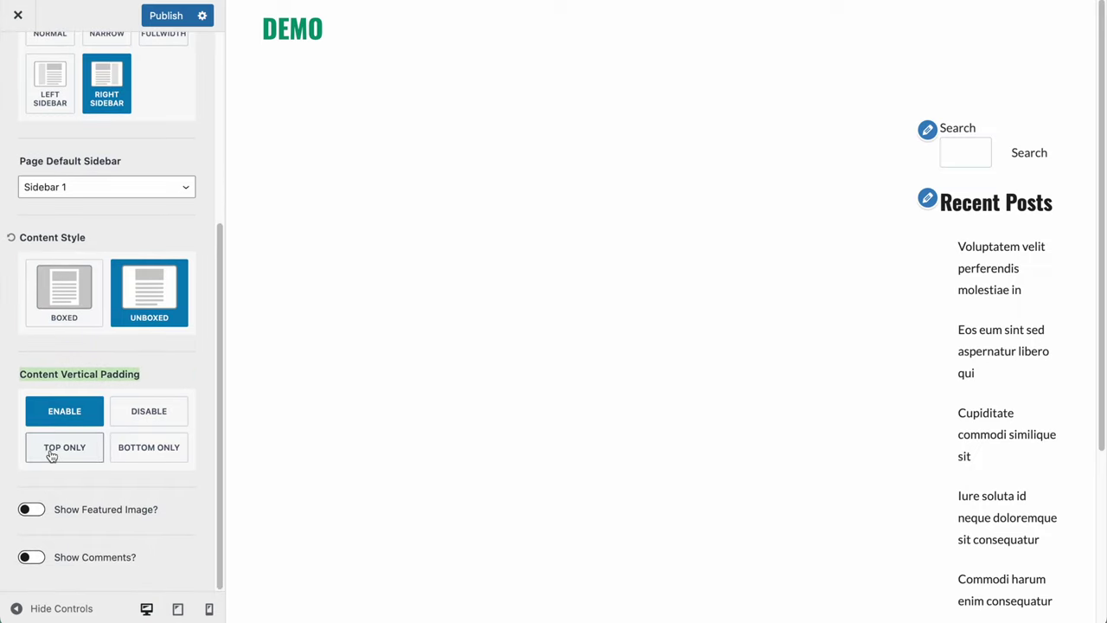
pyautogui.scroll(8, 49, 449)
pyautogui.click(166, 20)
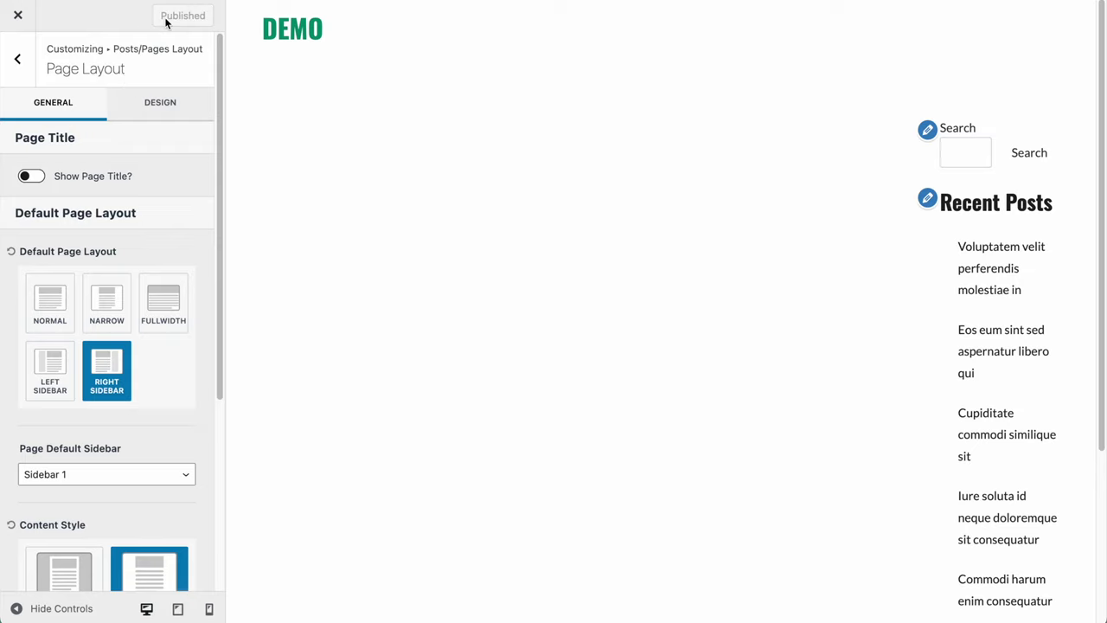
pyautogui.click(17, 14)
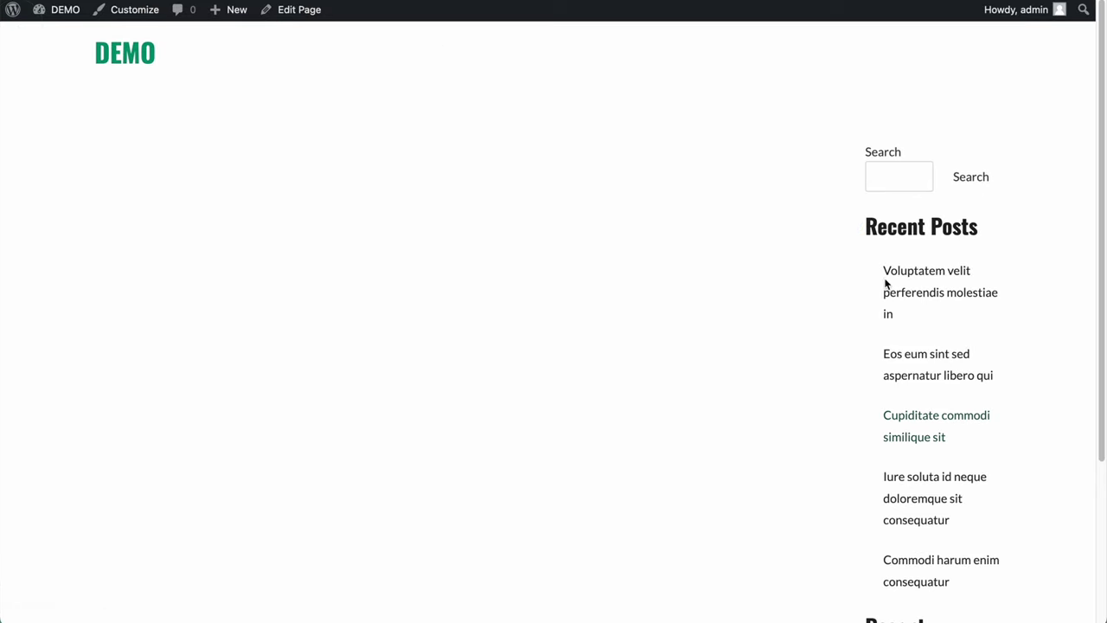
# - Reopen the Customizer, open the Sidebar 1 widget area from its Search widget, and dismiss the block widgets welcome
pyautogui.click(121, 12)
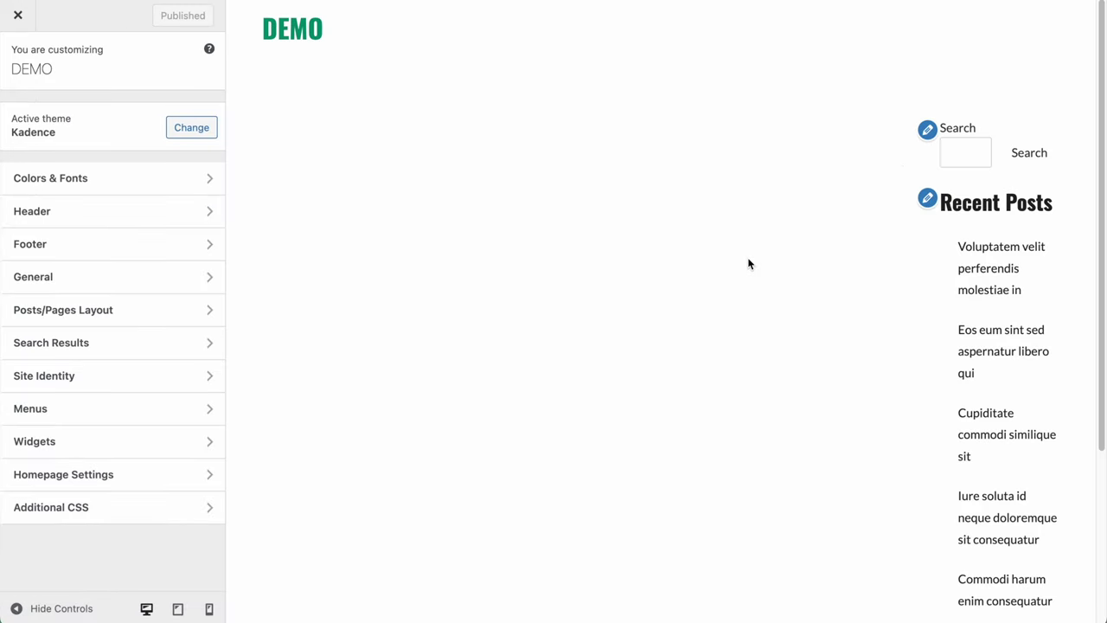
pyautogui.click(927, 131)
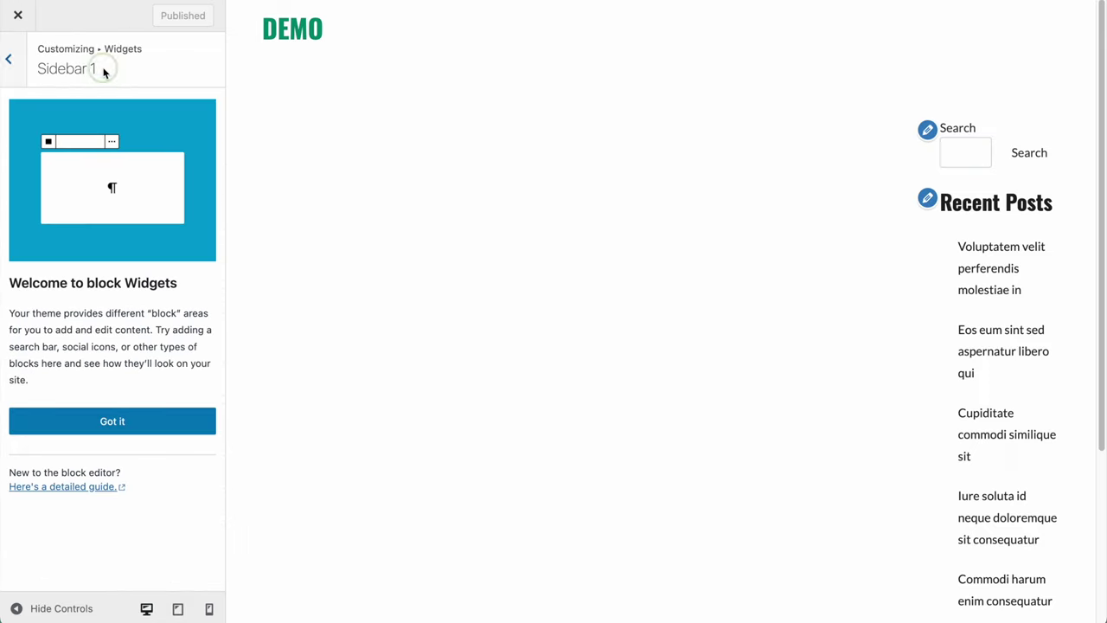
pyautogui.moveTo(103, 73); pyautogui.dragTo(34, 72)
pyautogui.click(112, 421)
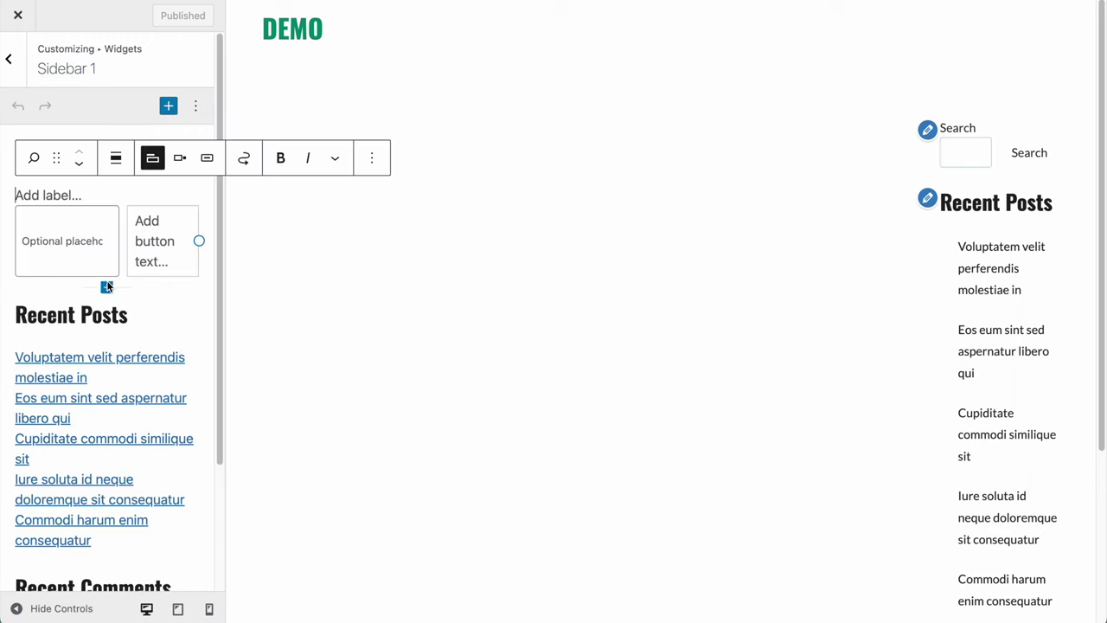
# - Delete the Search widget from the Sidebar 1 widget area
pyautogui.scroll(-3, 169, 357)
pyautogui.scroll(3, 168, 355)
pyautogui.scroll(-3, 167, 357)
pyautogui.scroll(3, 167, 357)
pyautogui.click(378, 156)
pyautogui.click(403, 517)
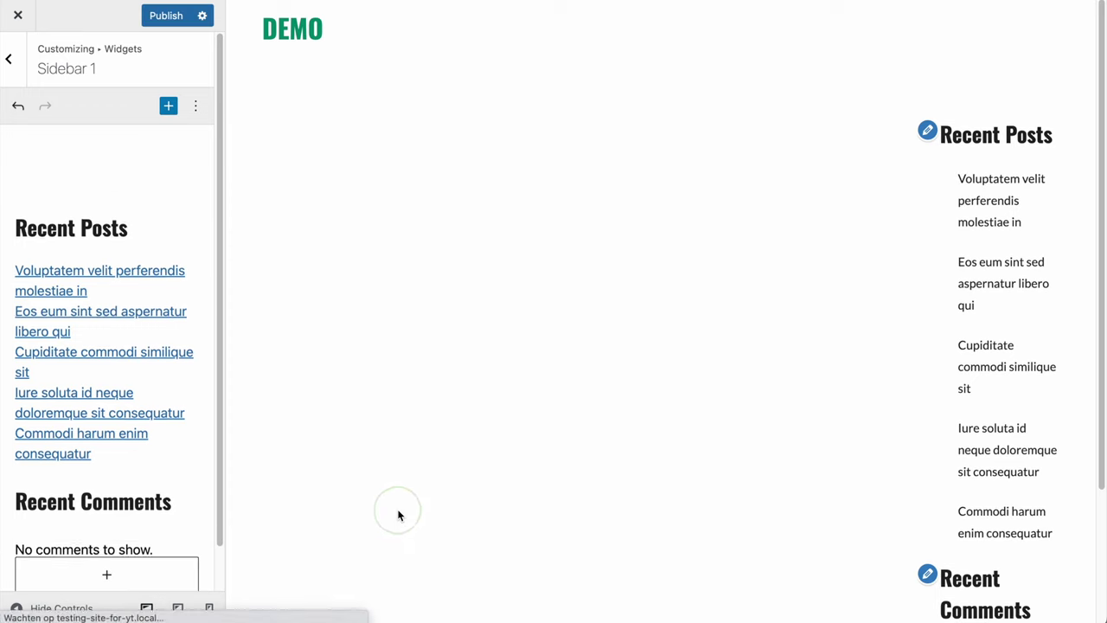
# - Change the Recent Posts heading in Sidebar 1 to "More breaking news" and set its level to Heading 4
pyautogui.click(45, 201)
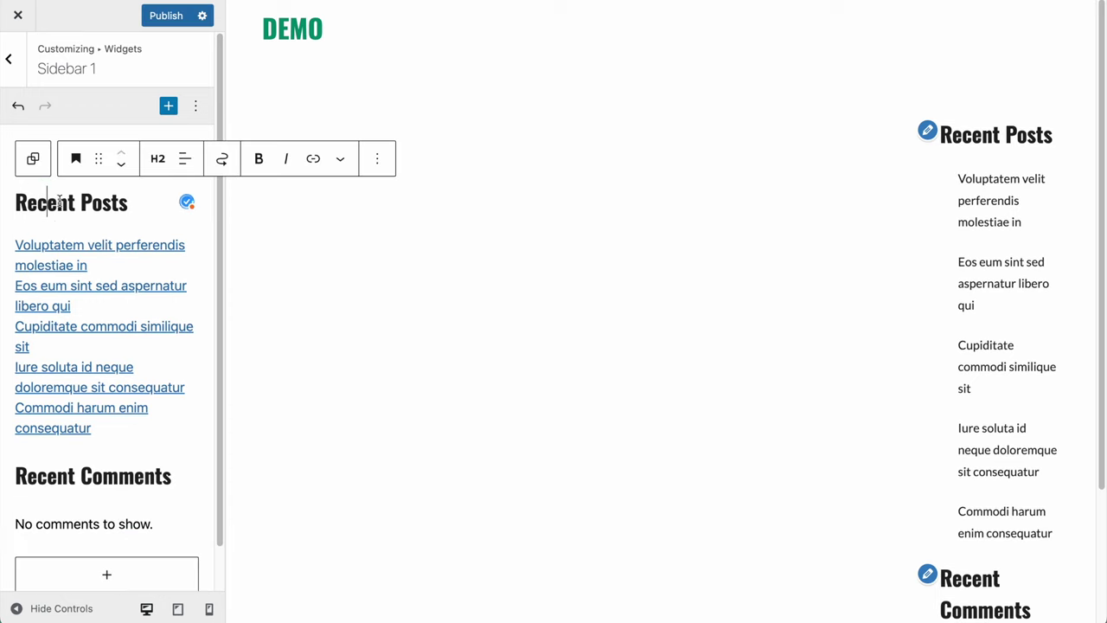
pyautogui.doubleClick(43, 204)
pyautogui.tripleClick(43, 204)
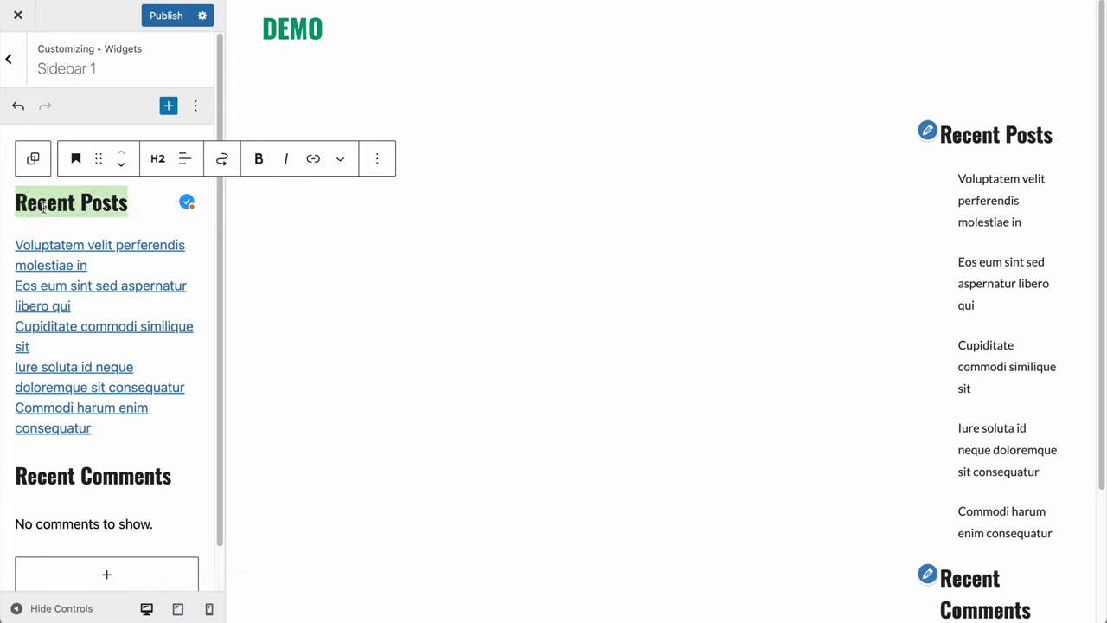
pyautogui.write('Breaking')
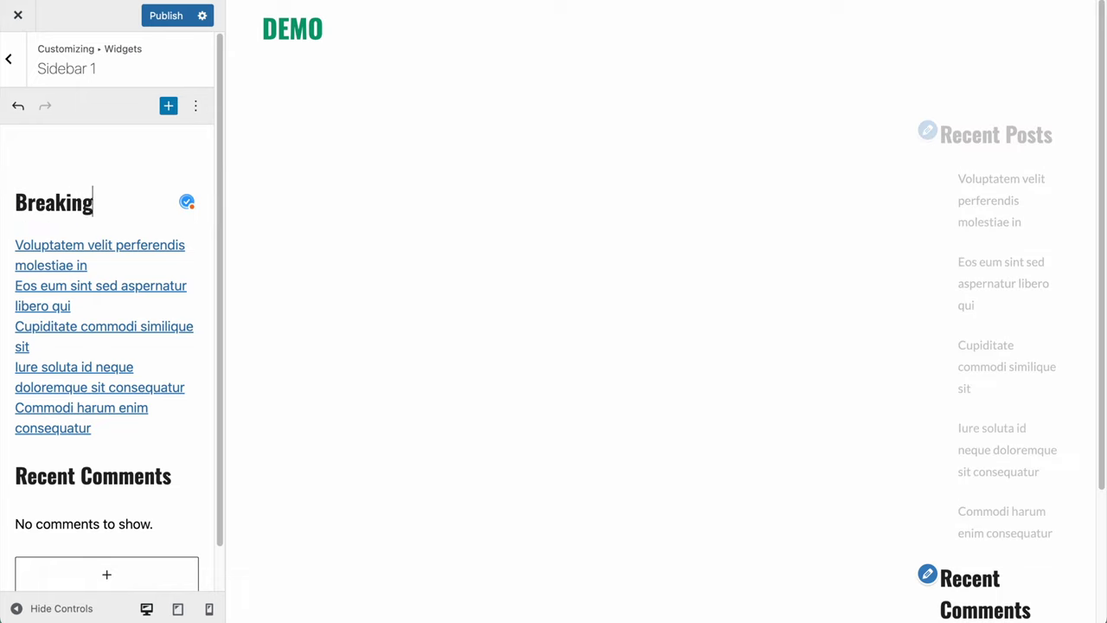
pyautogui.write(' news')
pyautogui.click(18, 206)
pyautogui.press('Delete')
pyautogui.write('More b')
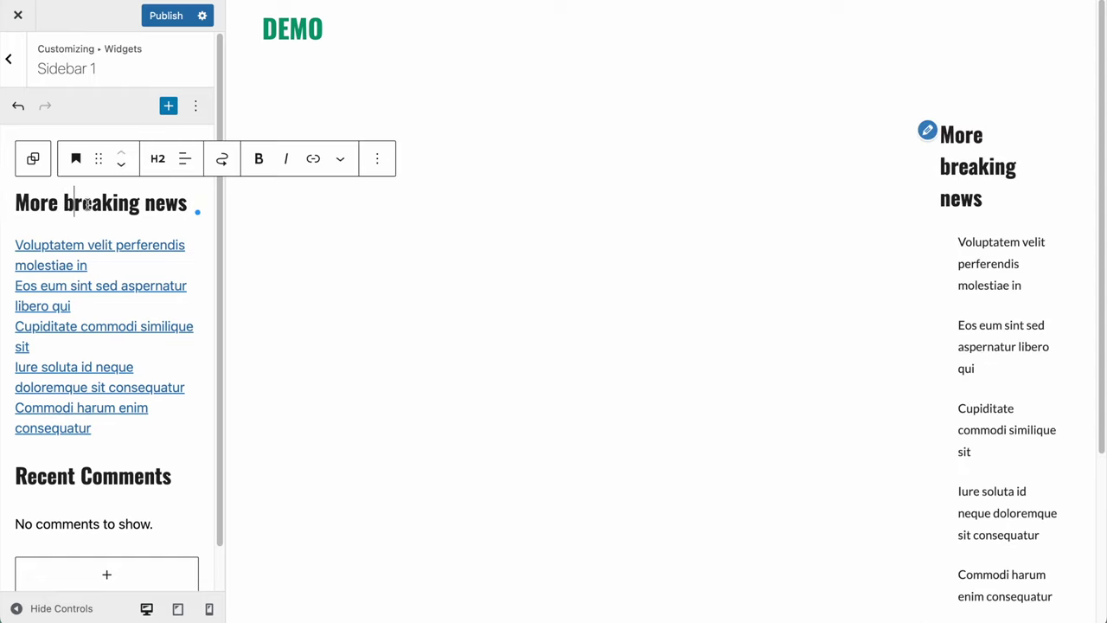
pyautogui.click(158, 161)
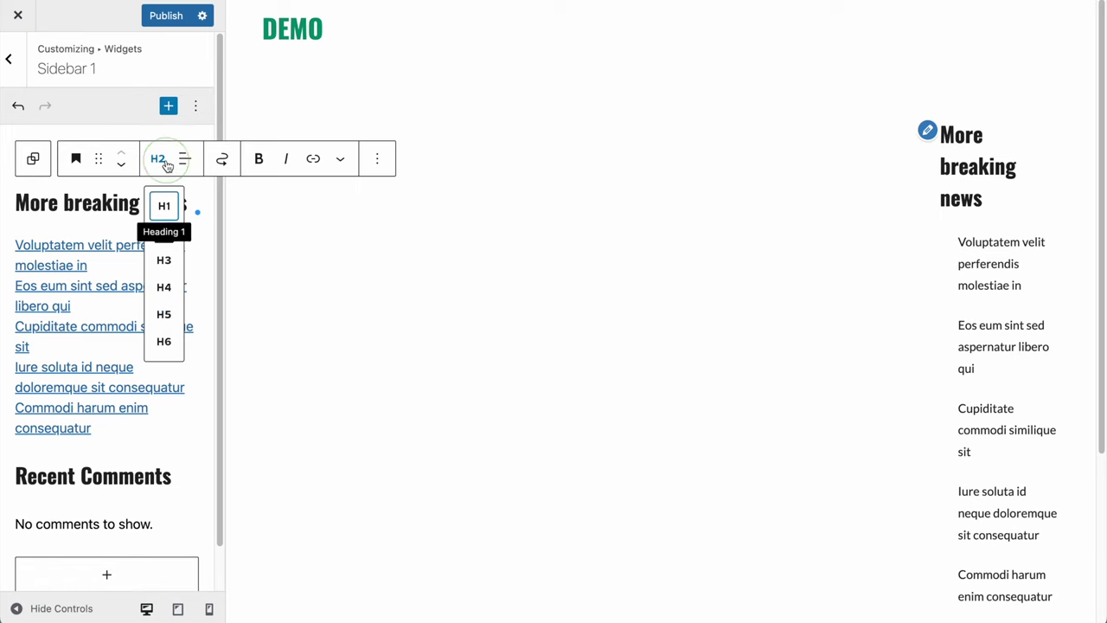
pyautogui.click(165, 289)
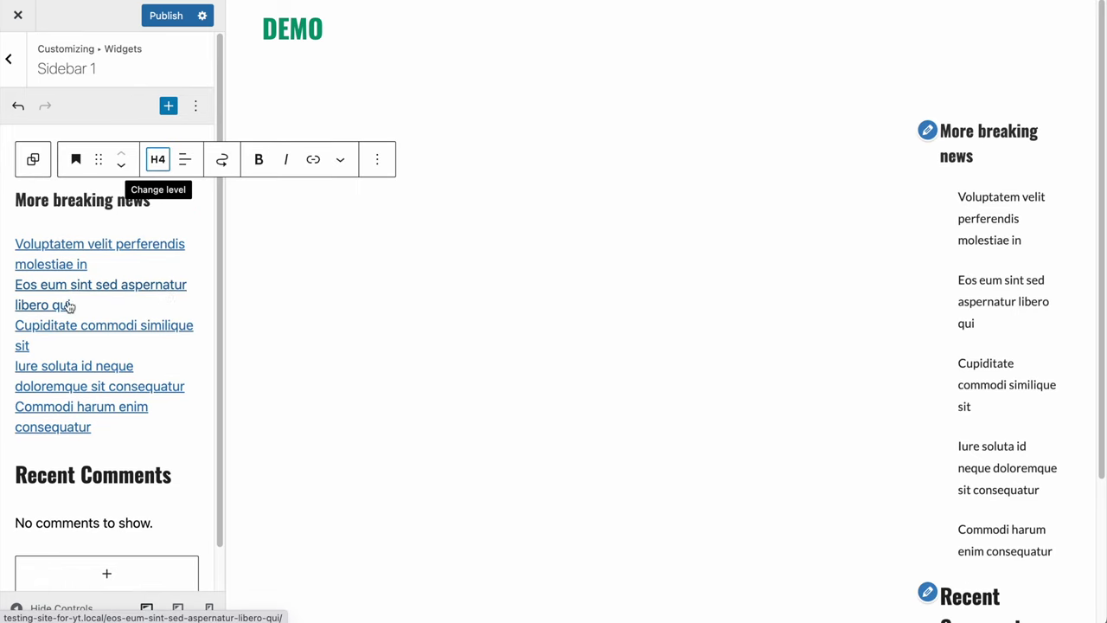
# - Open the block settings of the Latest Posts list under the heading and set its number of items to 4
pyautogui.click(165, 249)
pyautogui.click(296, 207)
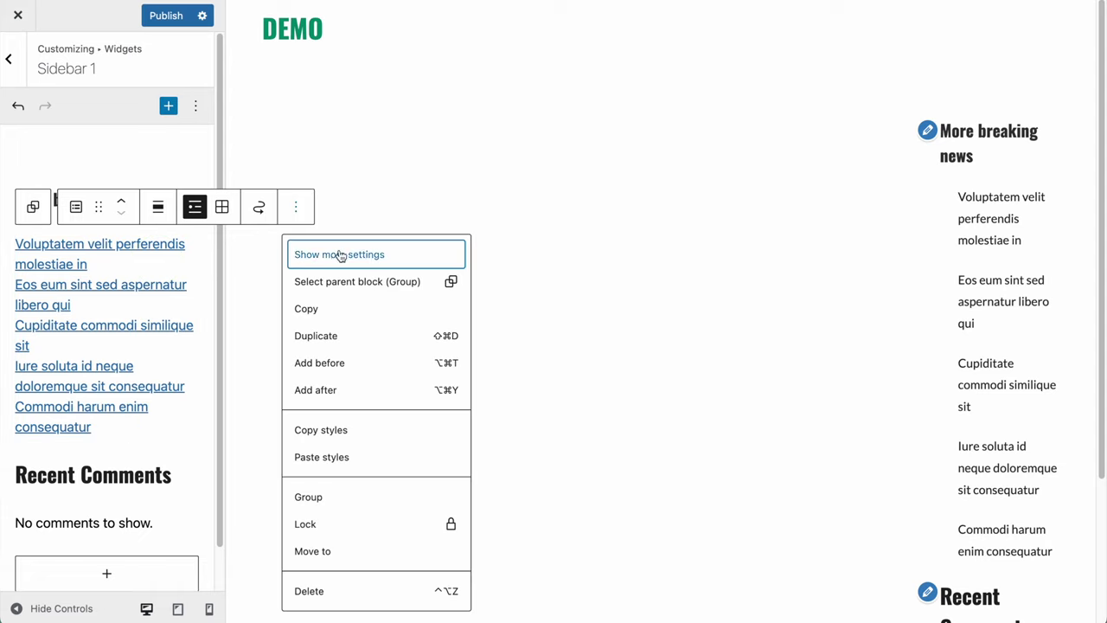
pyautogui.click(296, 214)
pyautogui.click(295, 214)
pyautogui.click(331, 263)
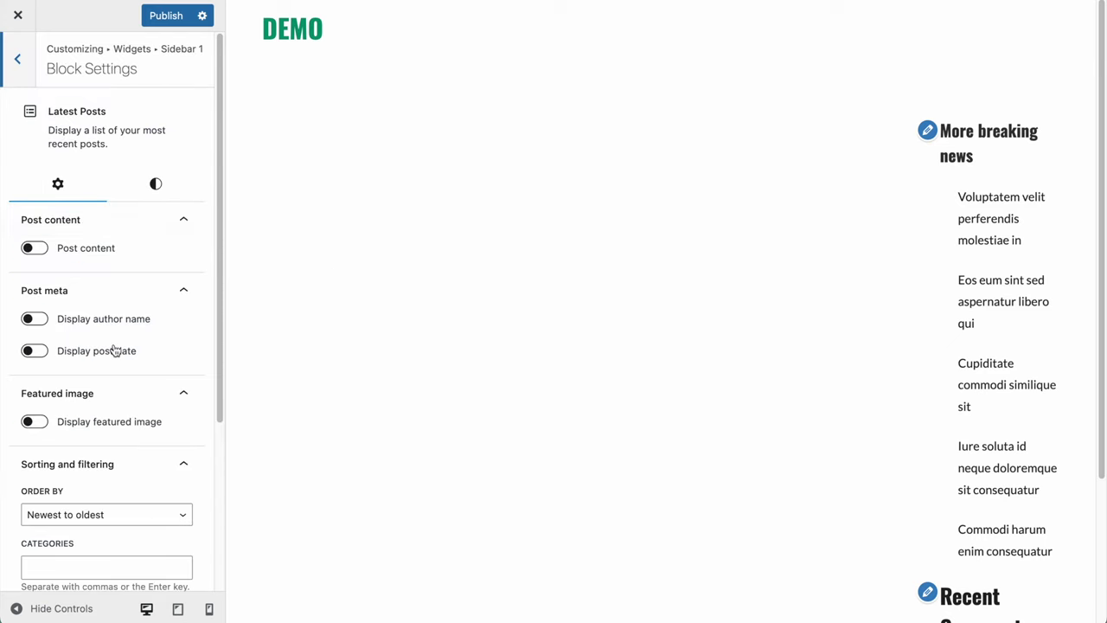
pyautogui.scroll(-4, 115, 350)
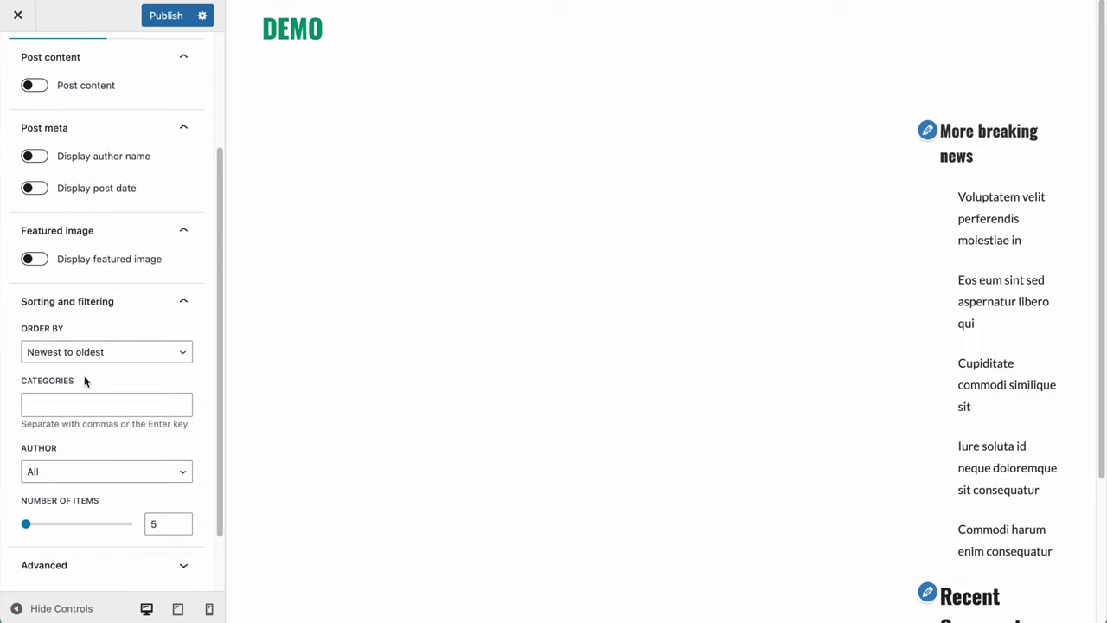
pyautogui.scroll(-2, 149, 391)
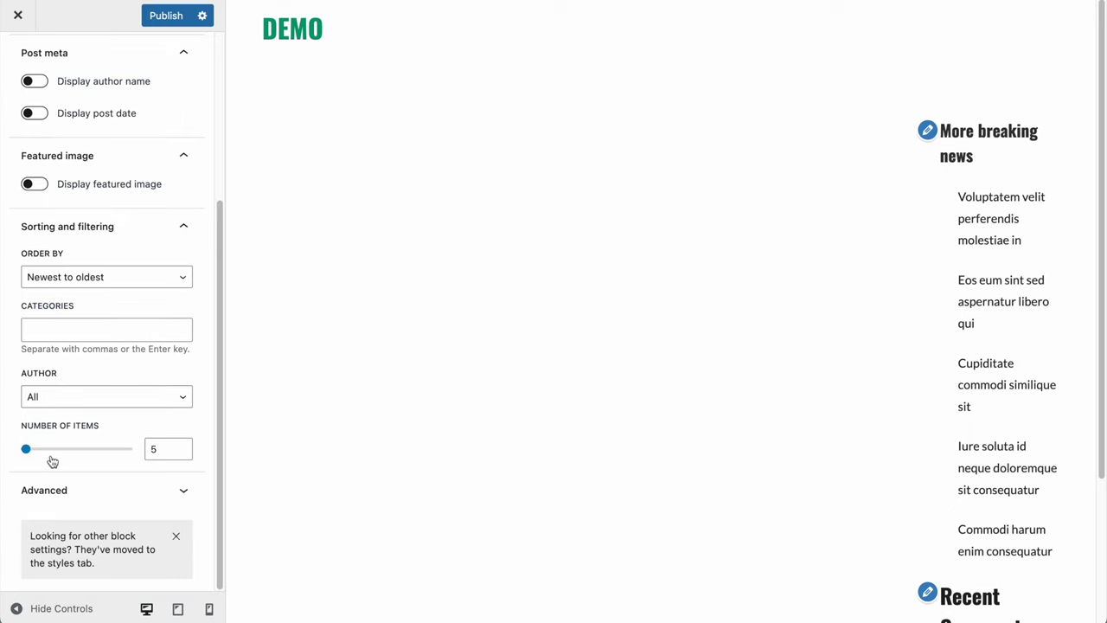
pyautogui.click(181, 446)
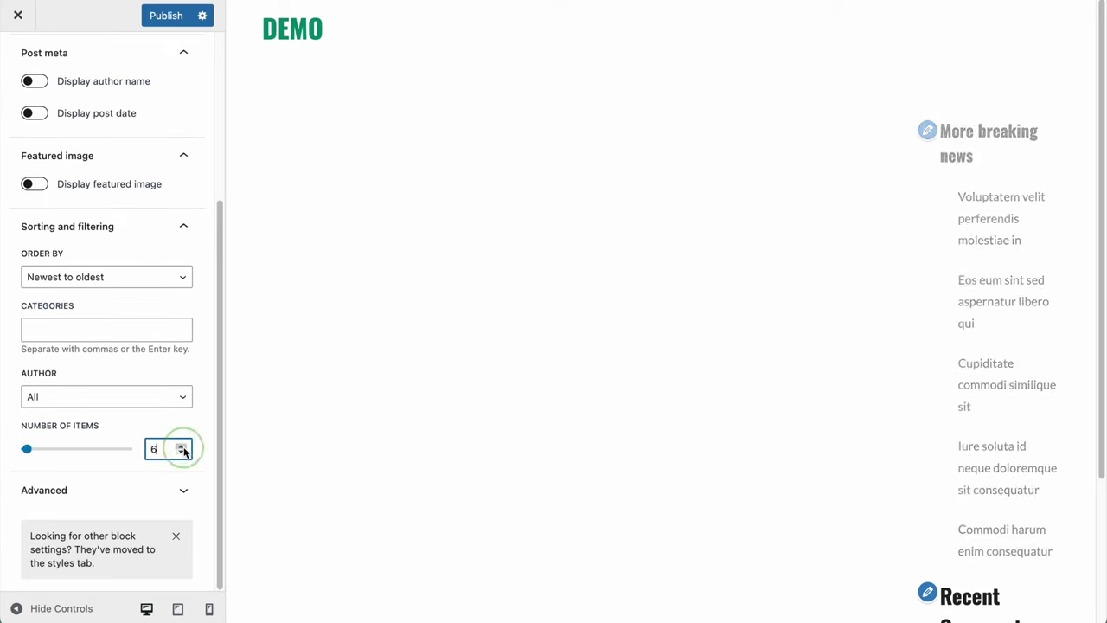
pyautogui.click(183, 453)
pyautogui.click(183, 453)
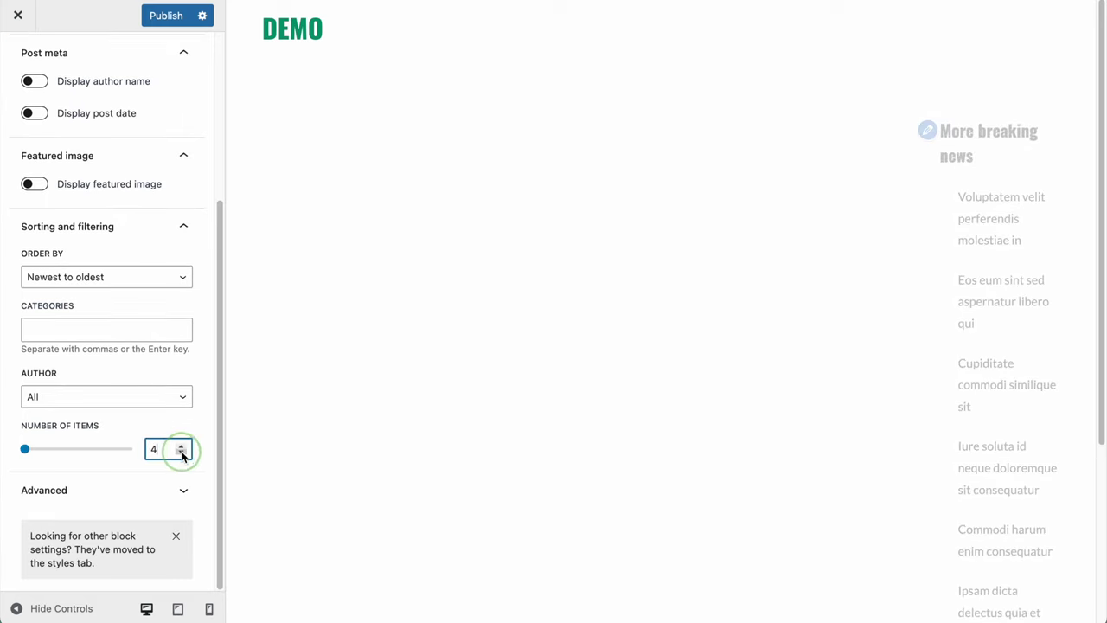
pyautogui.click(145, 540)
# - Filter the Latest Posts block to the Breaking category and set its typography size to Small
pyautogui.click(161, 196)
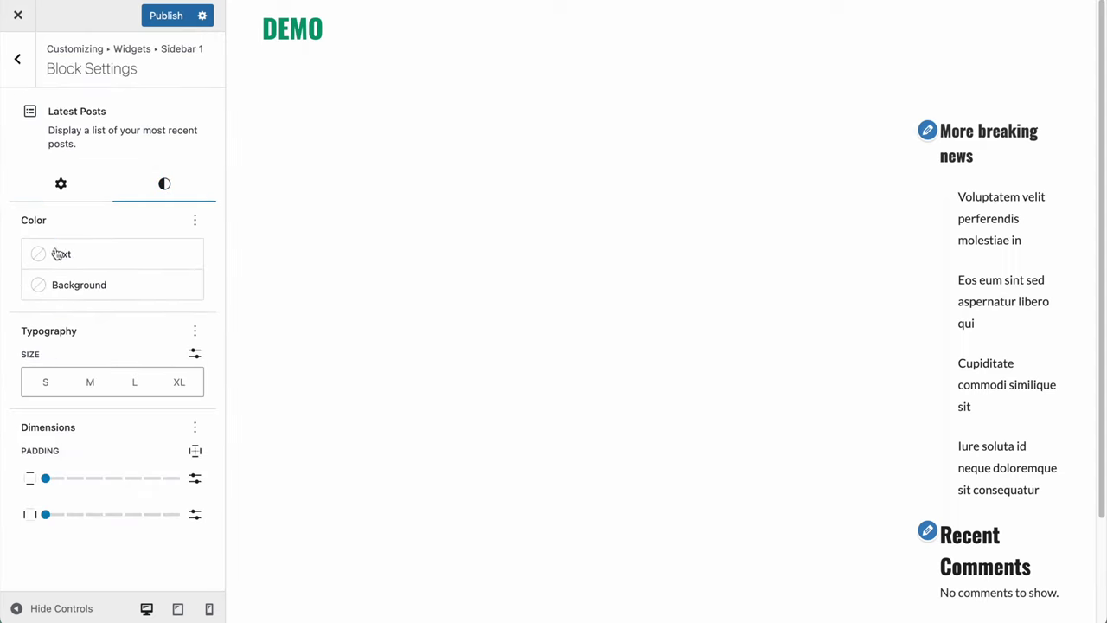
pyautogui.click(59, 187)
pyautogui.click(74, 219)
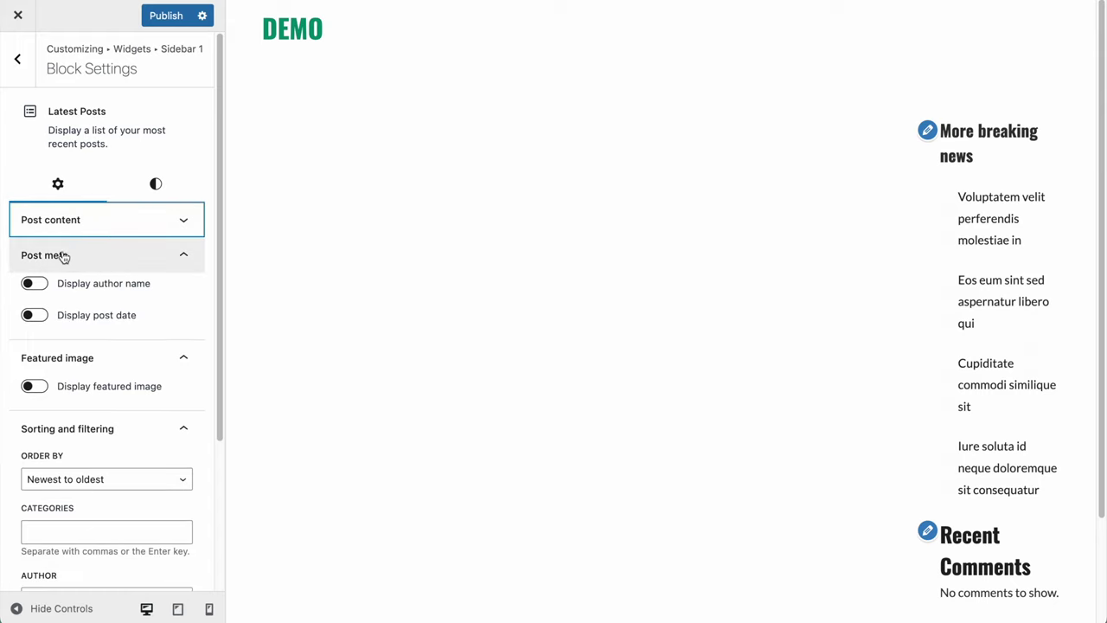
pyautogui.click(63, 255)
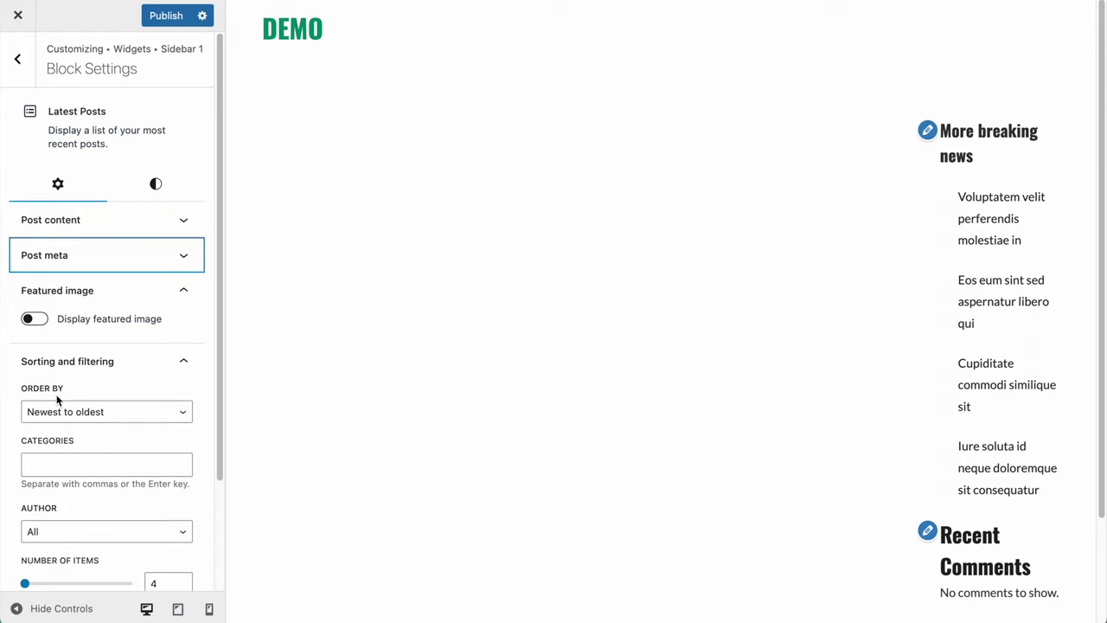
pyautogui.click(56, 461)
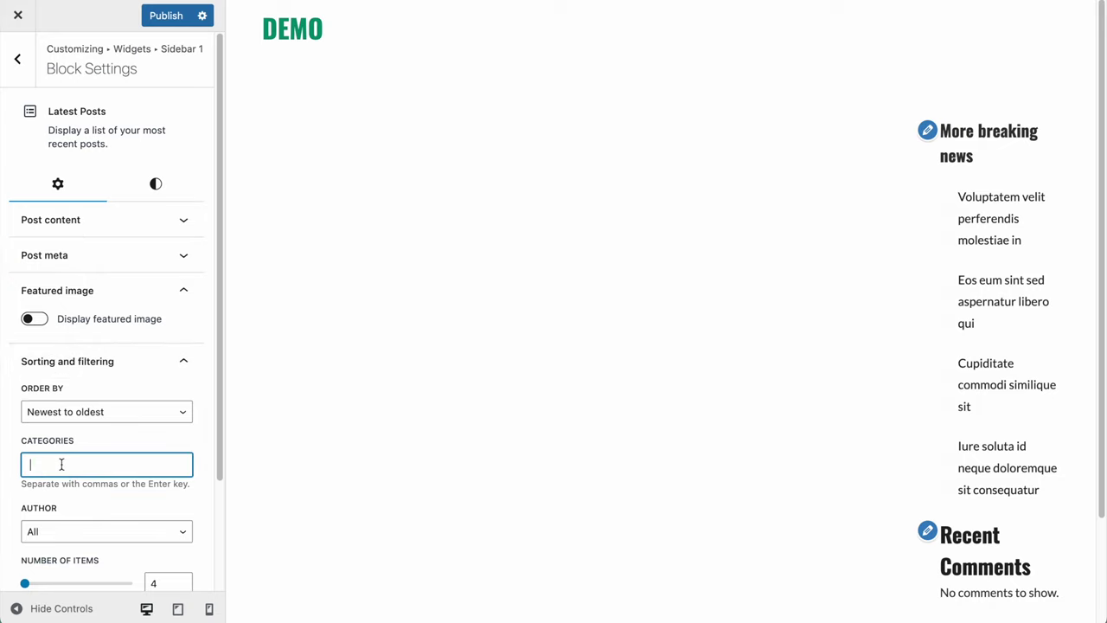
pyautogui.write('bre')
pyautogui.click(54, 489)
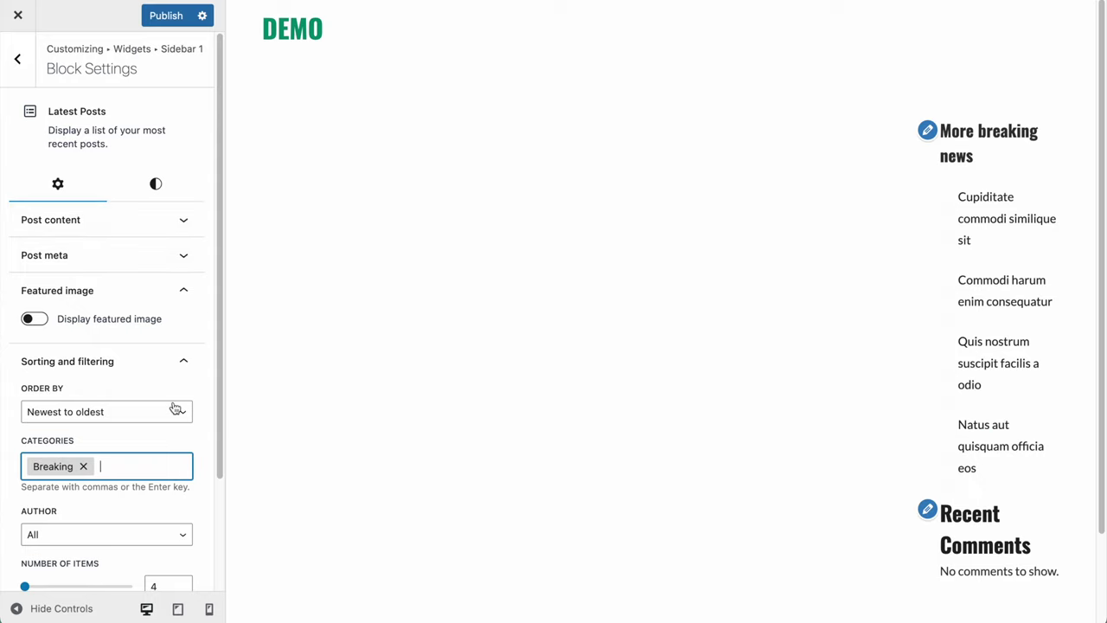
pyautogui.click(155, 183)
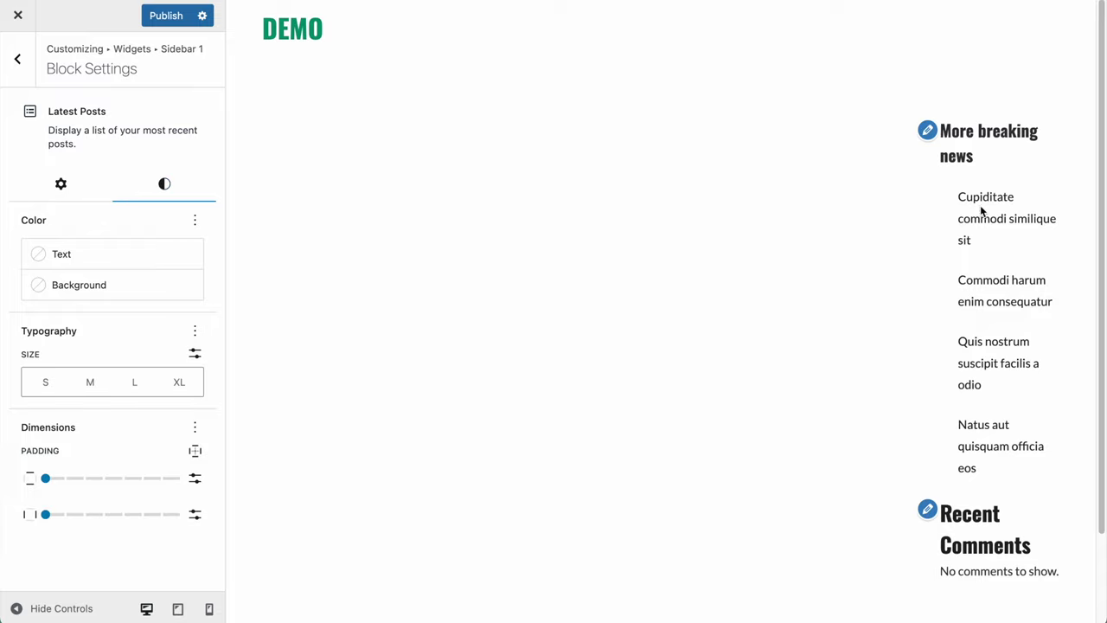
pyautogui.click(43, 384)
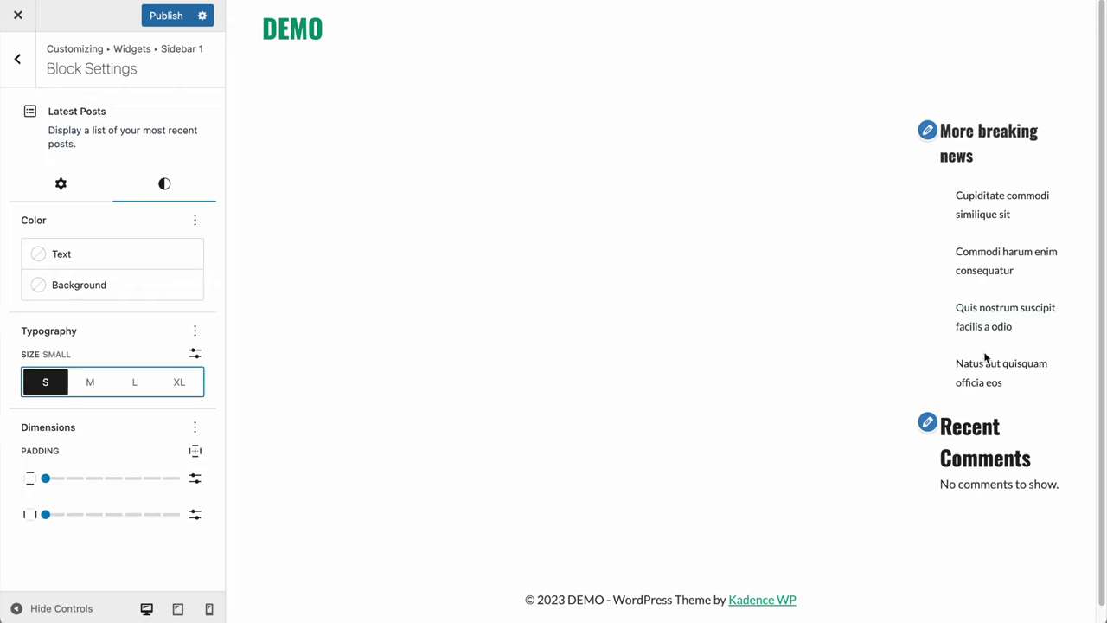
# - Display linked, left-aligned featured images at 25% in the Latest Posts block and test the first thumbnail's link in the preview
pyautogui.click(58, 185)
pyautogui.click(32, 422)
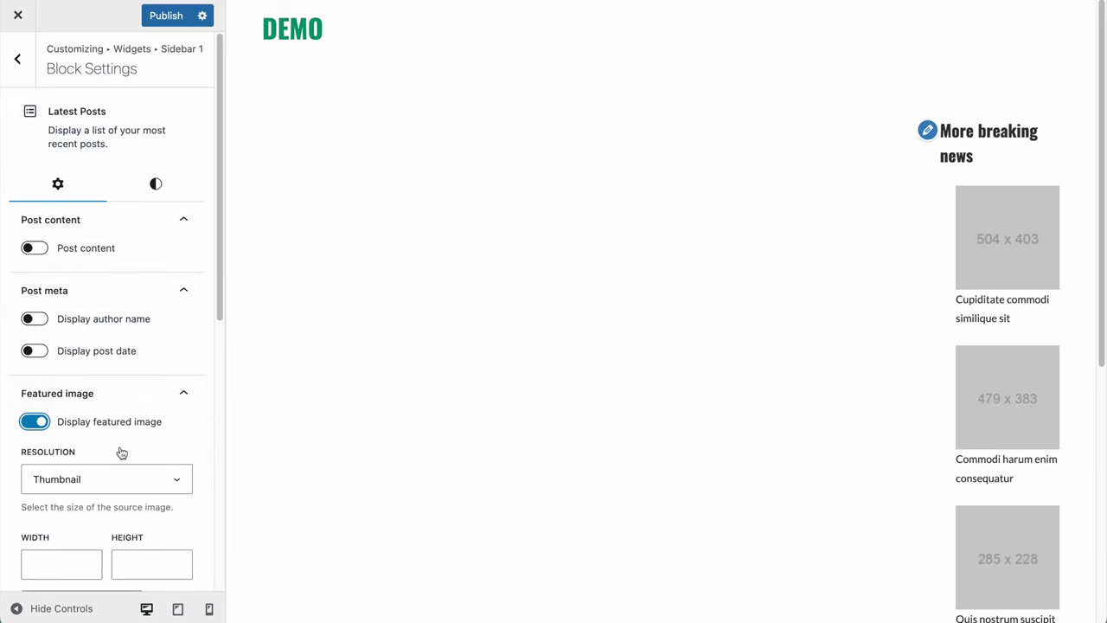
pyautogui.scroll(-5, 148, 424)
pyautogui.click(35, 396)
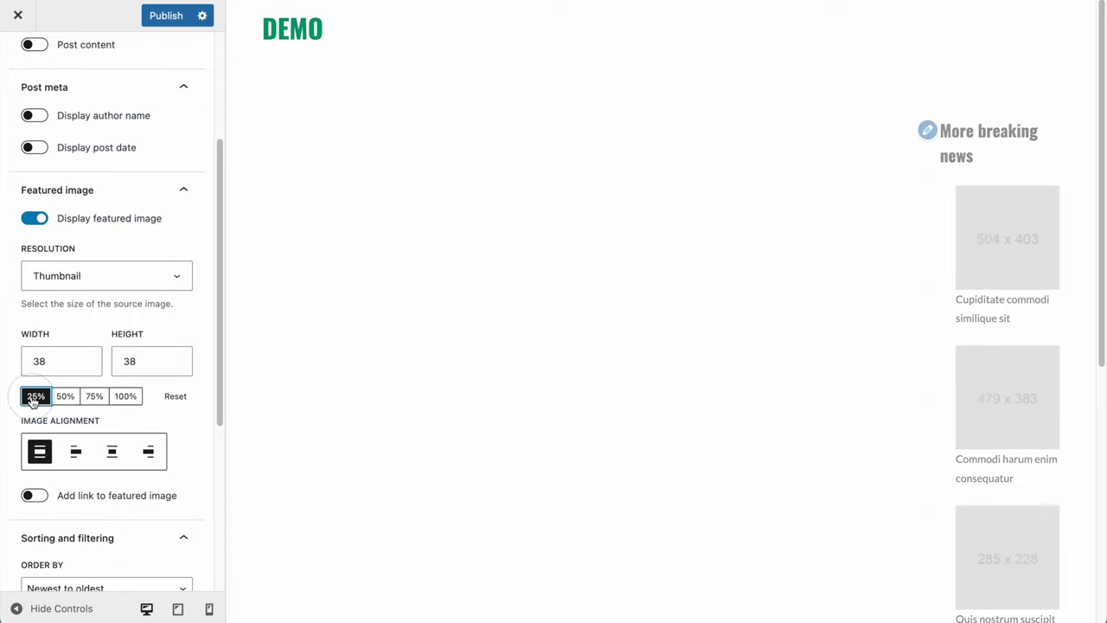
pyautogui.click(76, 452)
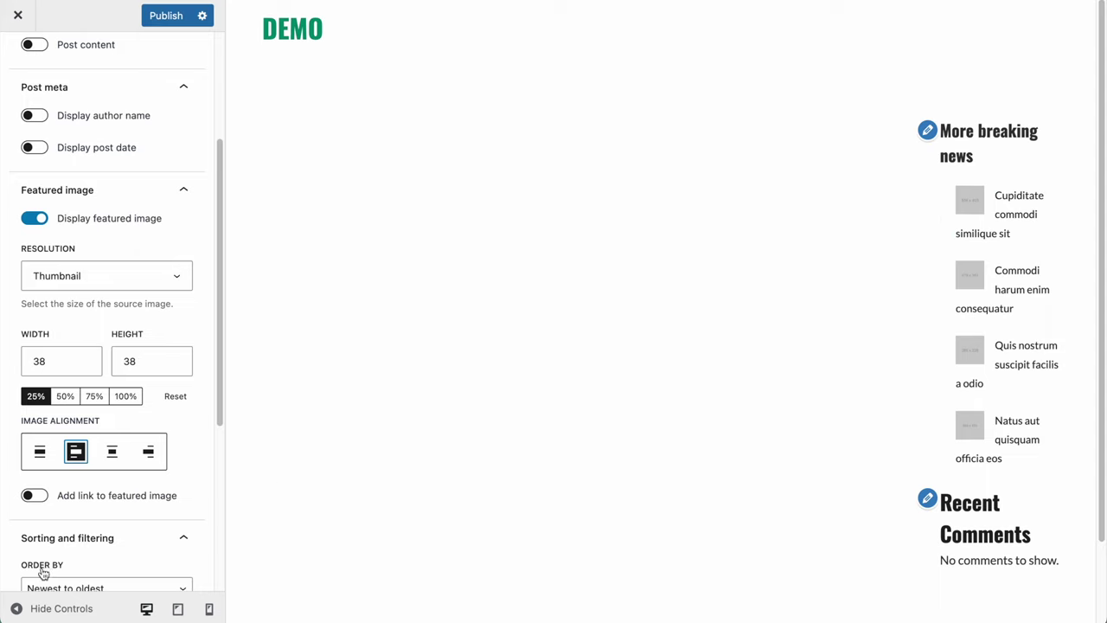
pyautogui.click(33, 498)
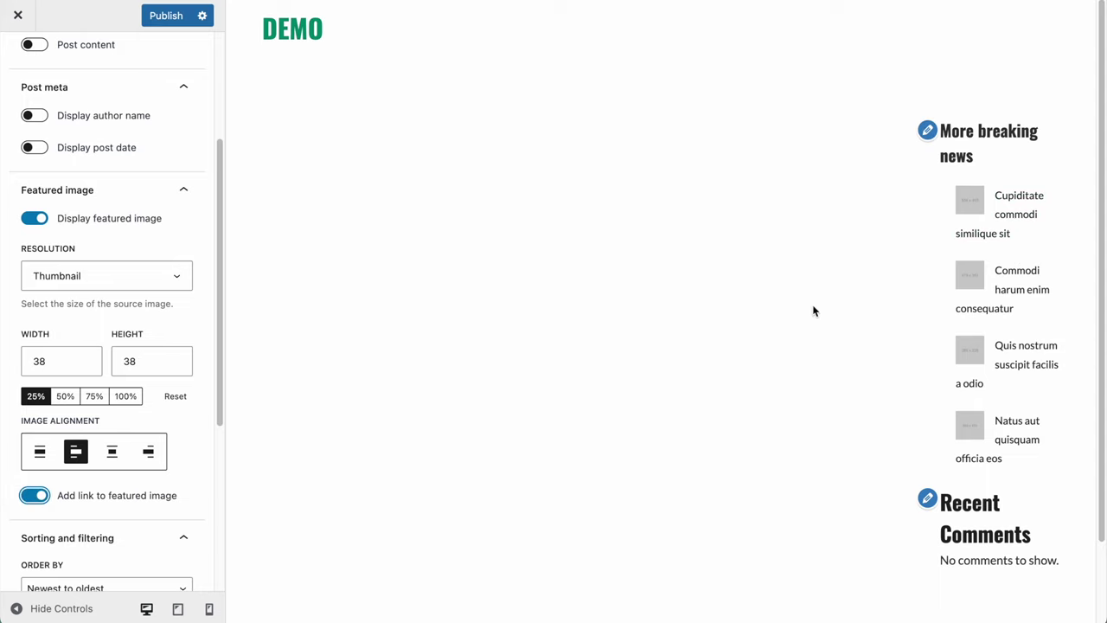
pyautogui.click(970, 201)
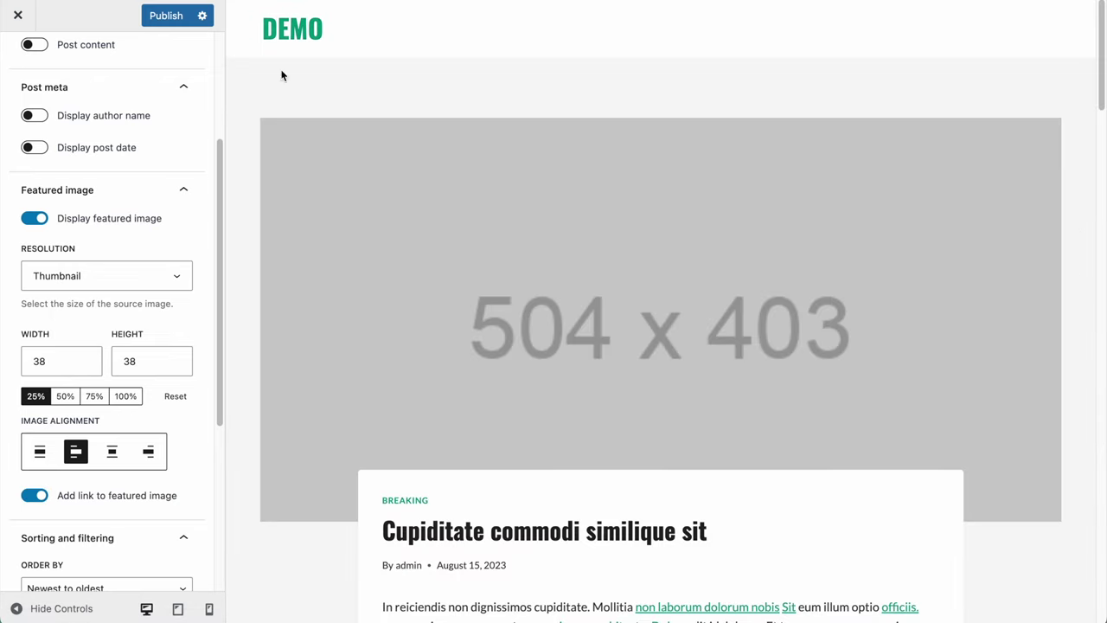
# - Publish the widget customizations, then return to the live Home page and reload it to check the sidebar
pyautogui.click(173, 17)
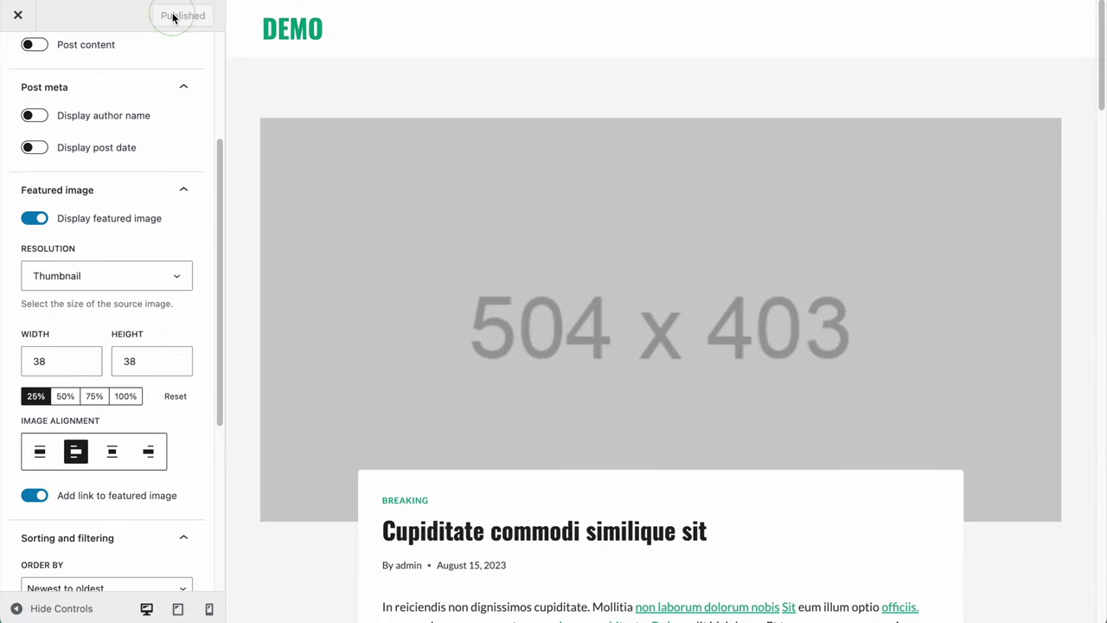
pyautogui.scroll(-5, 54, 334)
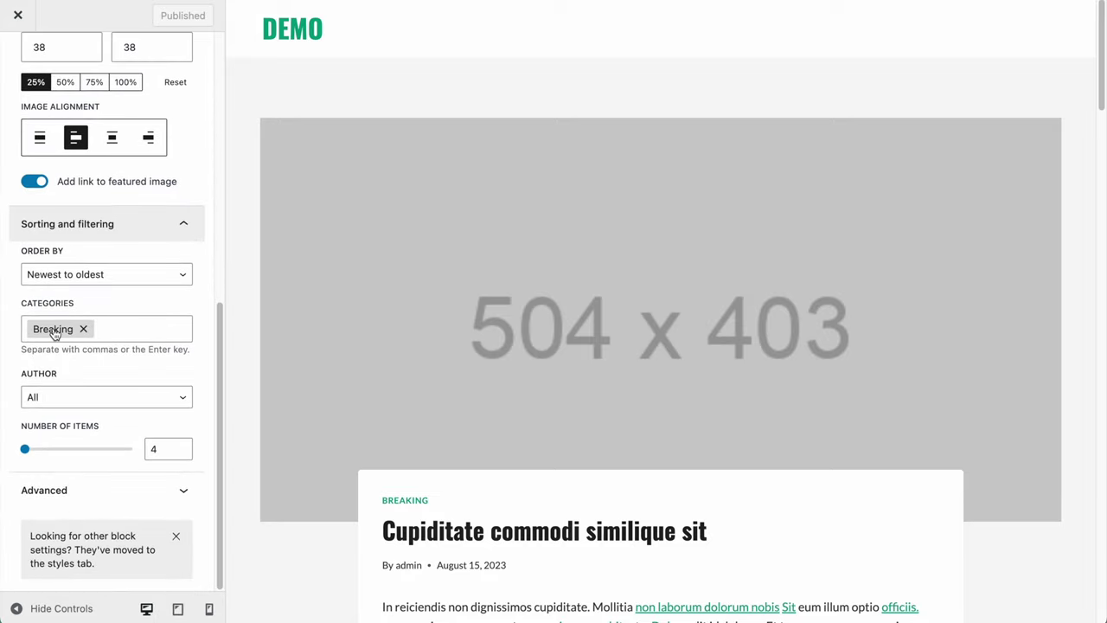
pyautogui.scroll(2, 53, 334)
pyautogui.click(17, 15)
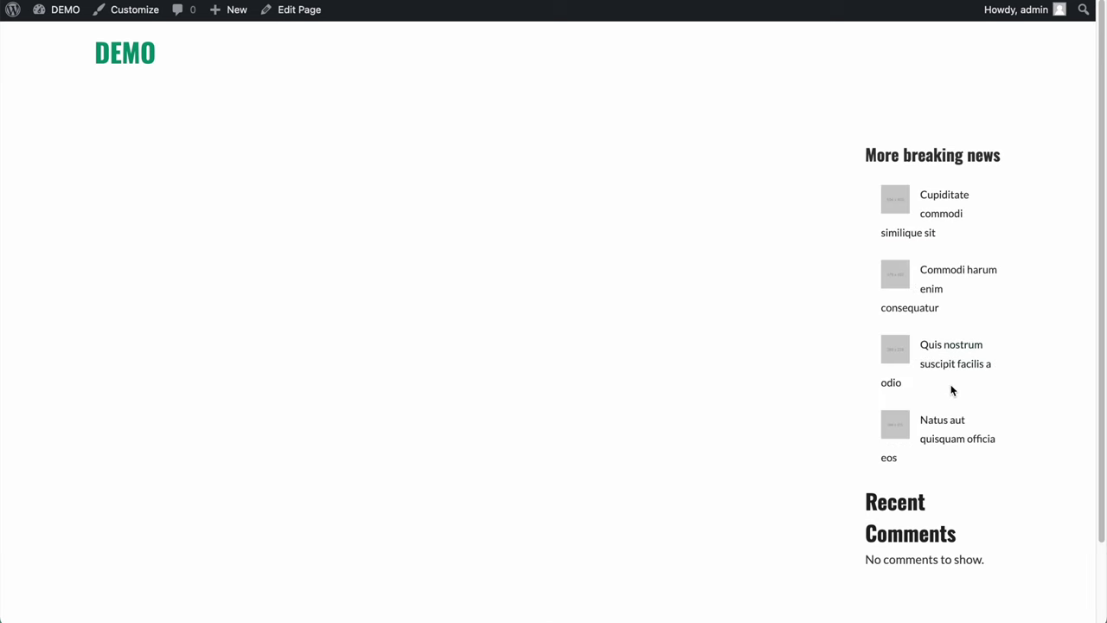
pyautogui.press('super+r')
pyautogui.scroll(-3, 584, 190)
pyautogui.moveTo(881, 426); pyautogui.dragTo(926, 440)
pyautogui.scroll(3, 916, 450)
pyautogui.click(866, 490)
# - Reopen the Customizer and delete the Recent Comments widget group from Sidebar 1
pyautogui.click(130, 10)
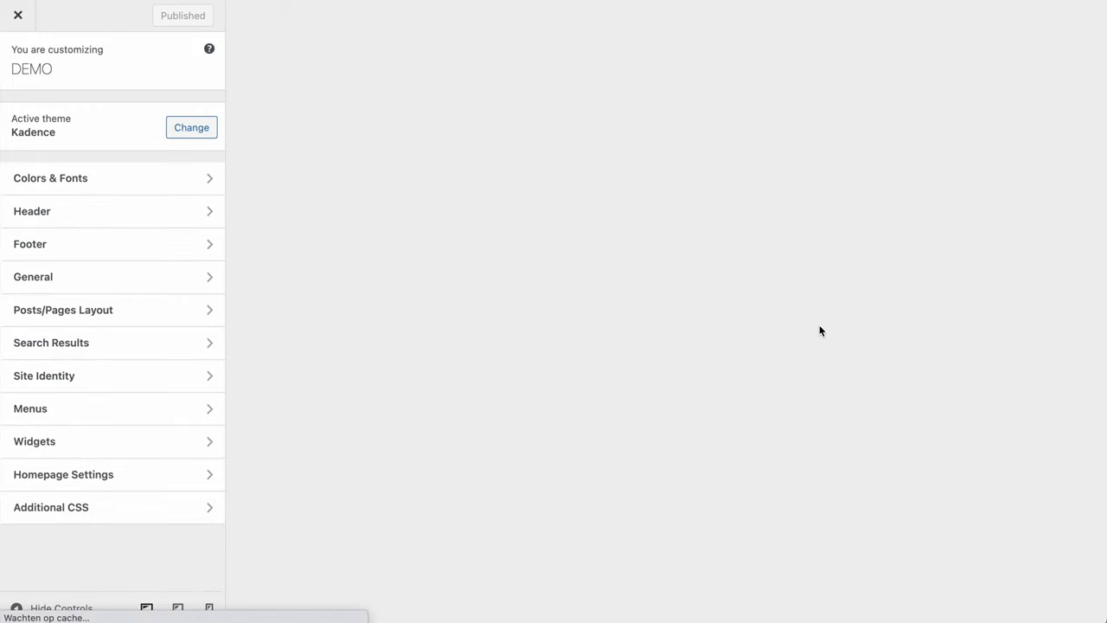
pyautogui.scroll(-2, 819, 330)
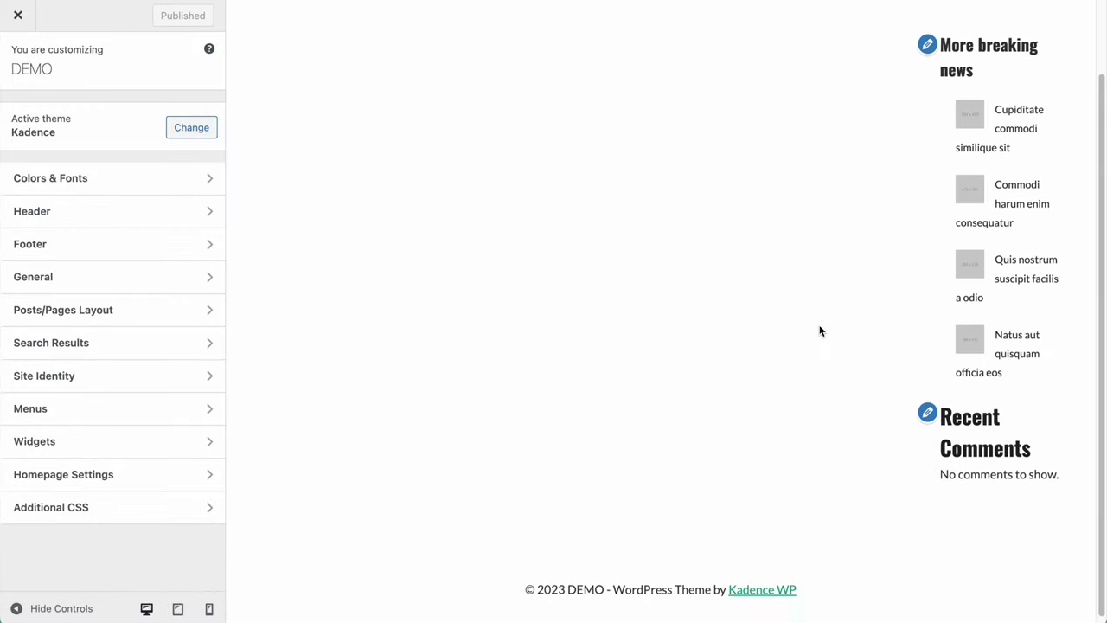
pyautogui.click(930, 408)
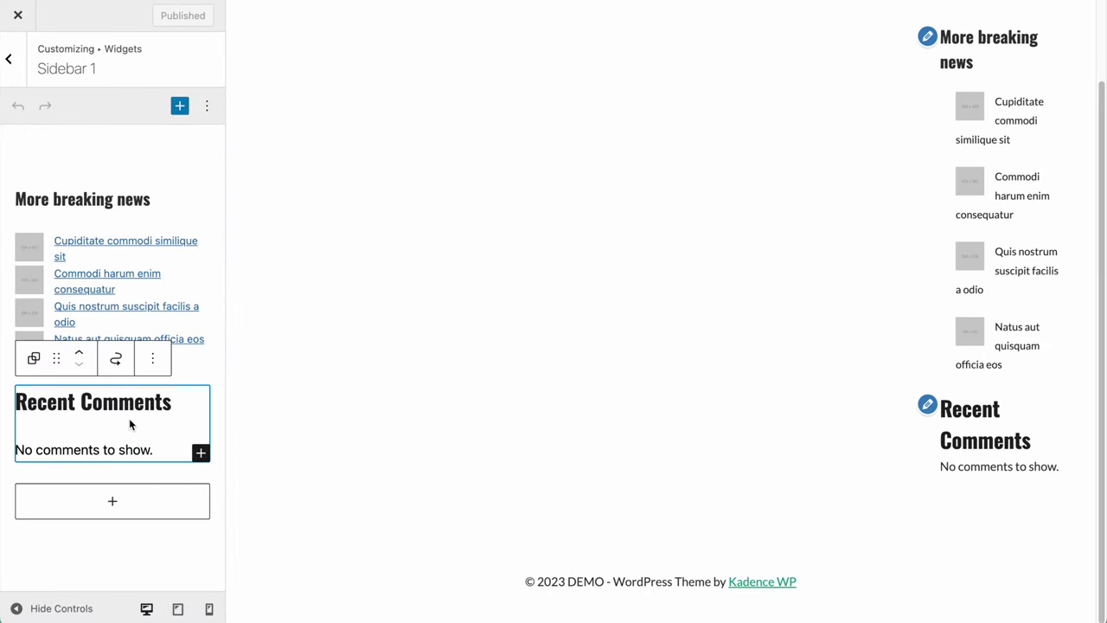
pyautogui.click(151, 360)
pyautogui.scroll(-1, 179, 307)
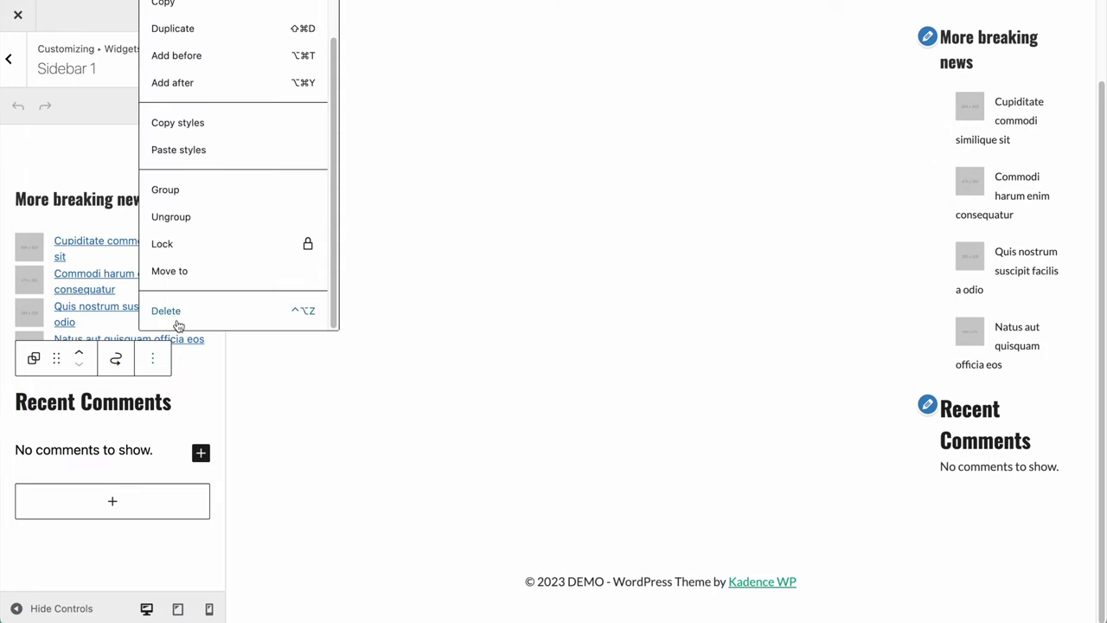
pyautogui.click(177, 311)
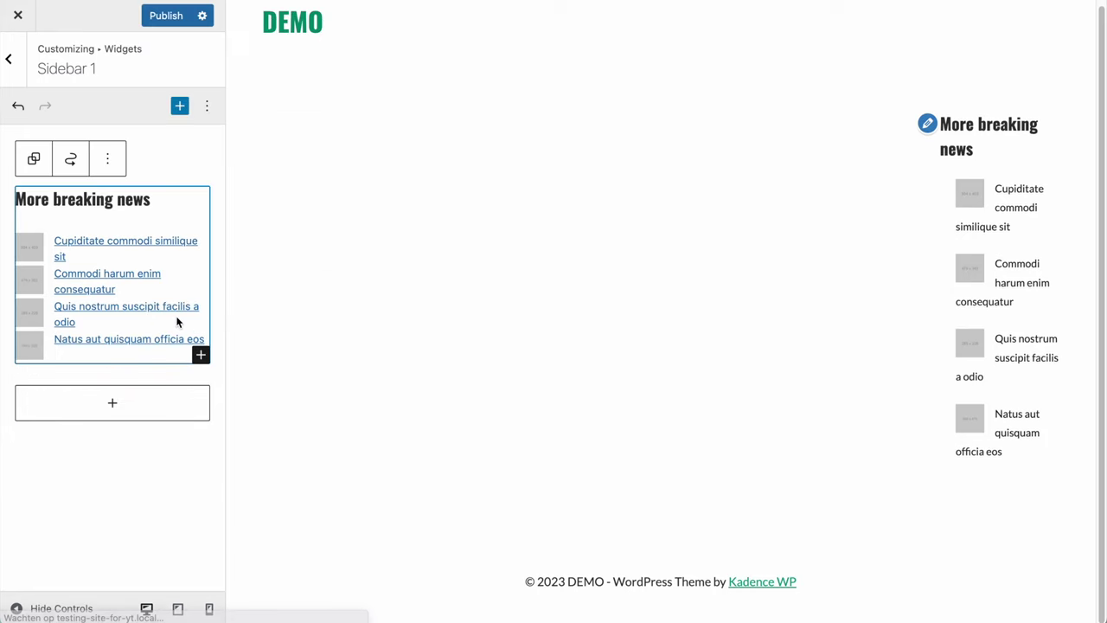
# - Publish the sidebar change, leave the Customizer and open the Home page for editing
pyautogui.click(173, 17)
pyautogui.click(18, 15)
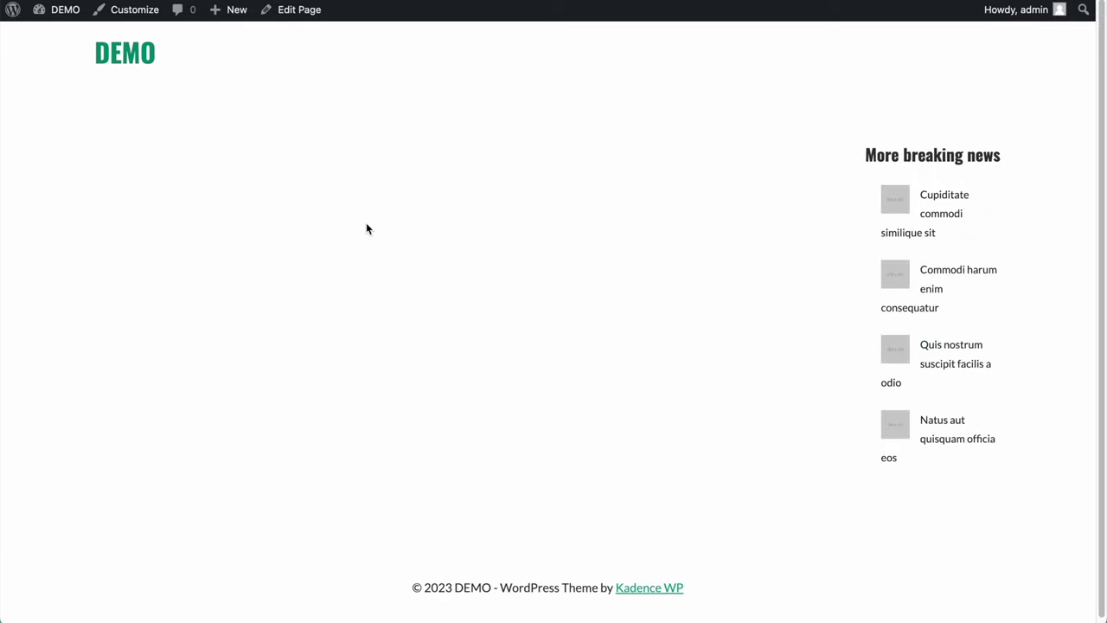
pyautogui.click(274, 16)
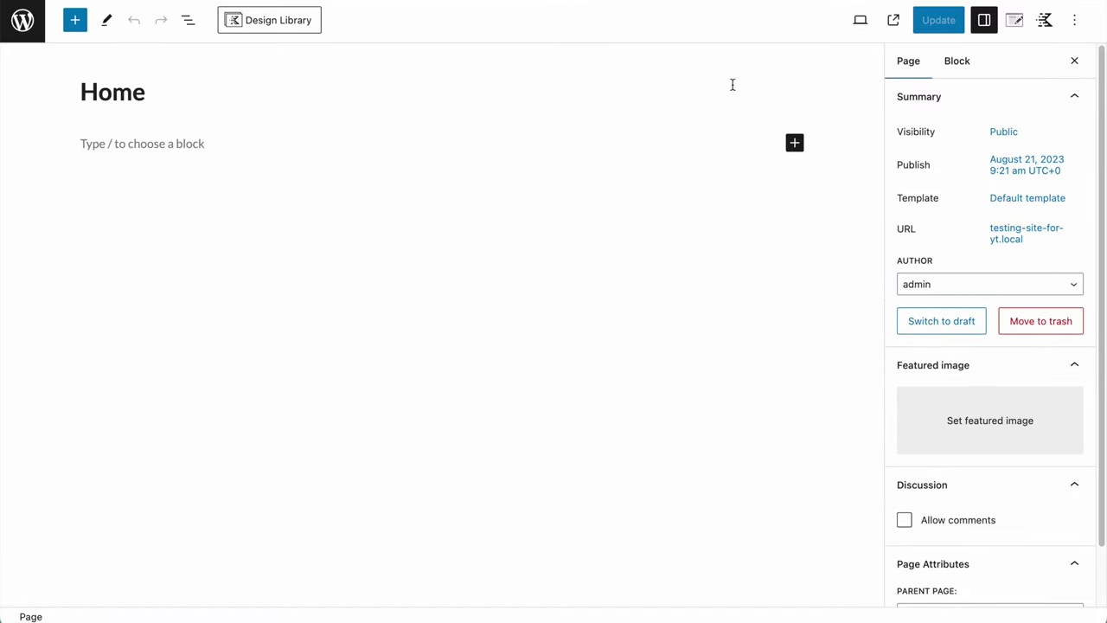
# - Try the Right Sidebar and Normal page layouts for the Home page, restore Default, and review the remaining page settings
pyautogui.click(1015, 23)
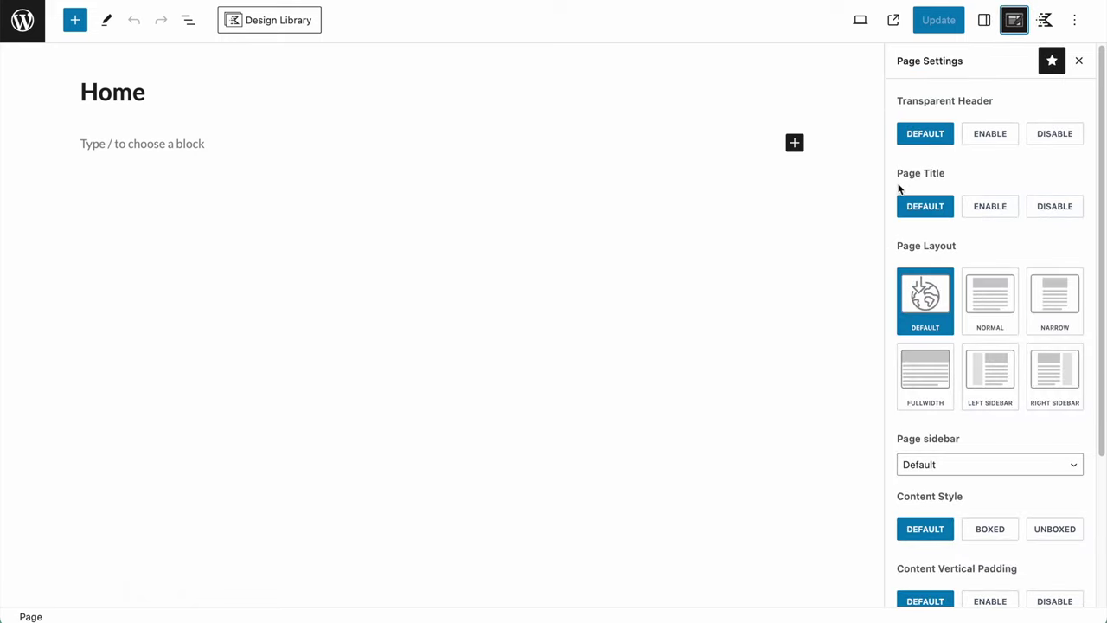
pyautogui.scroll(-1, 918, 218)
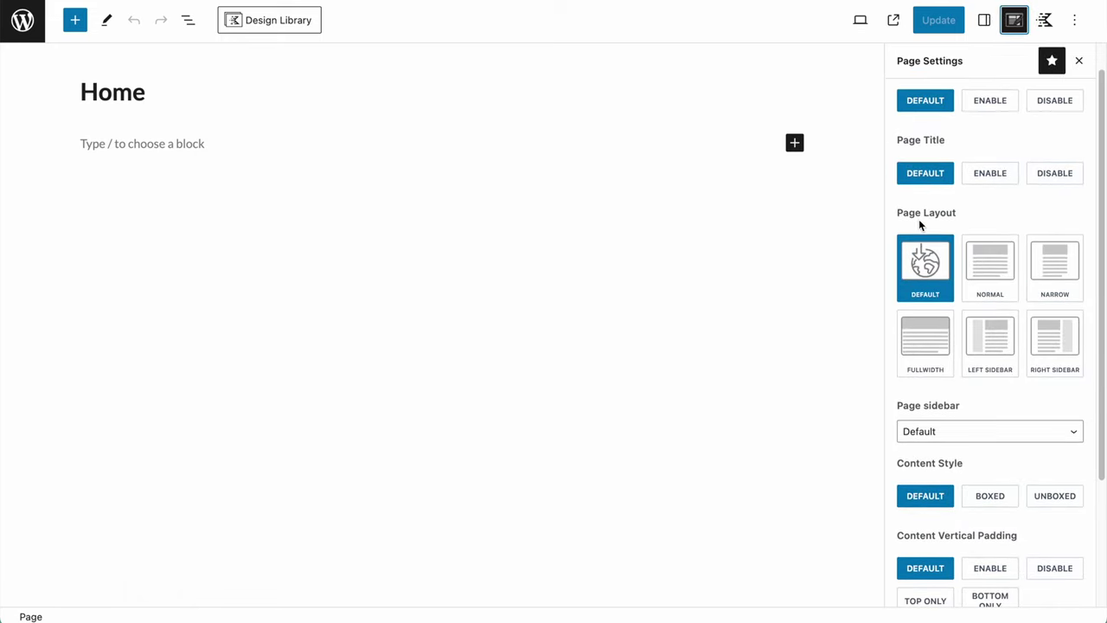
pyautogui.click(1053, 349)
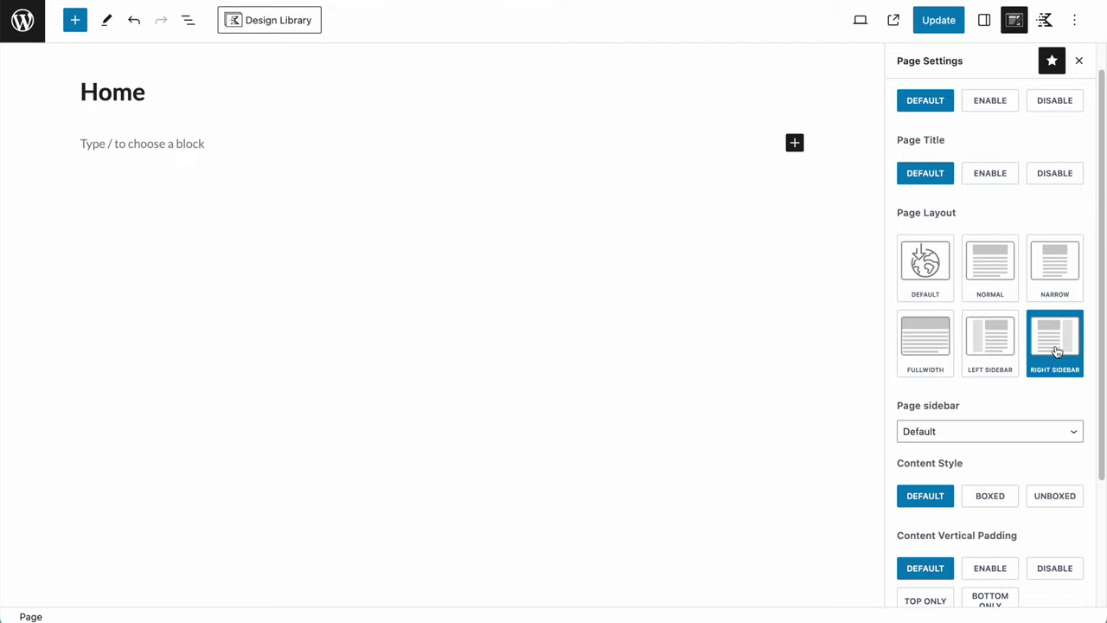
pyautogui.click(988, 269)
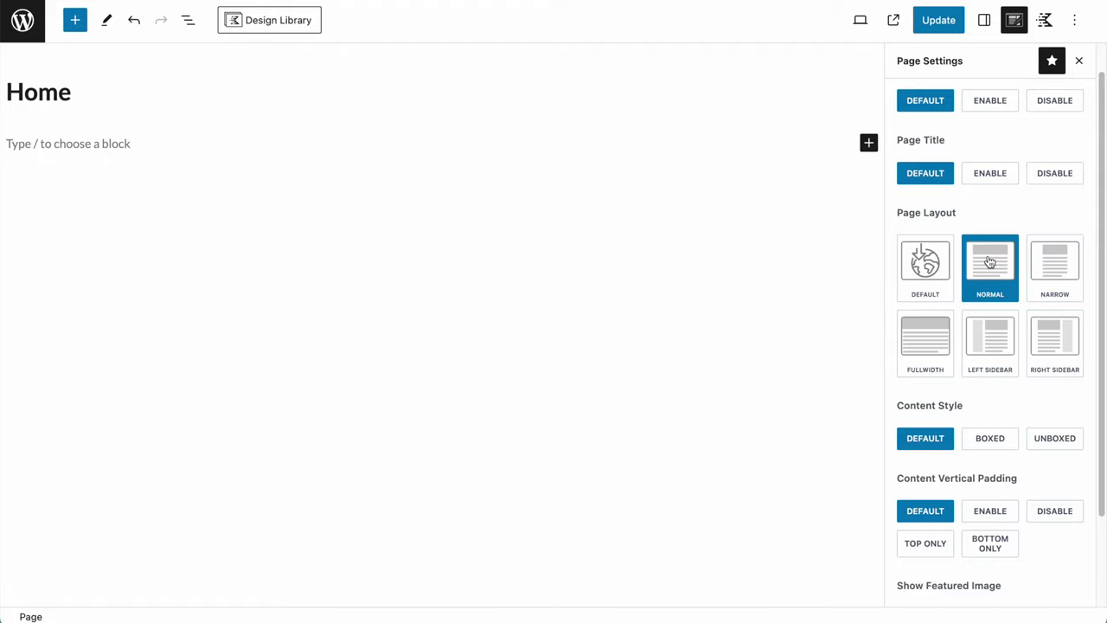
pyautogui.click(935, 269)
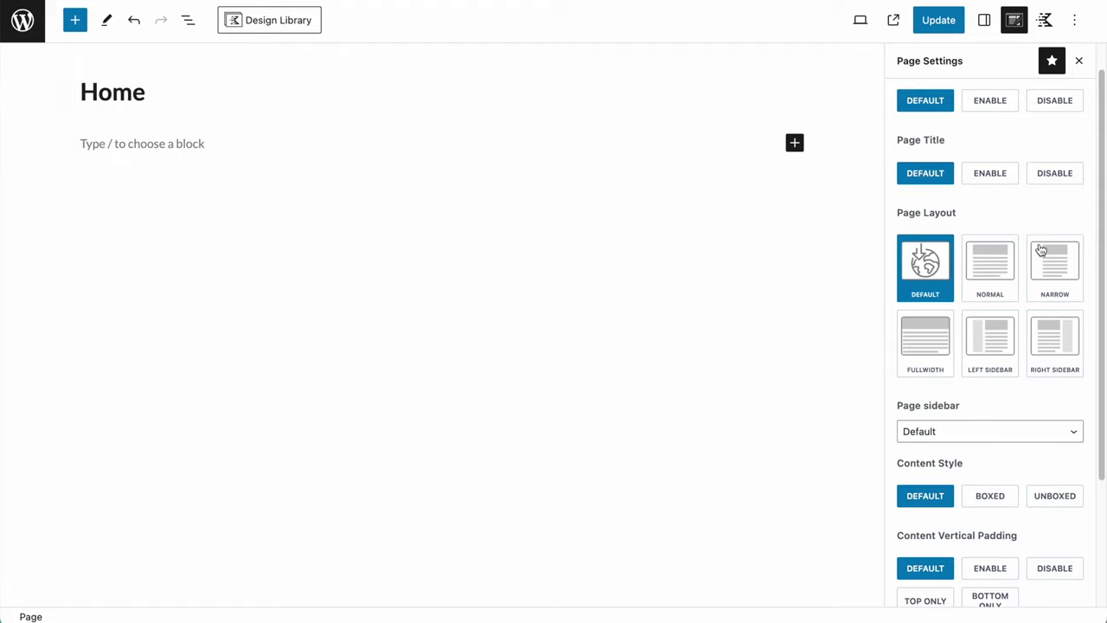
pyautogui.click(1048, 340)
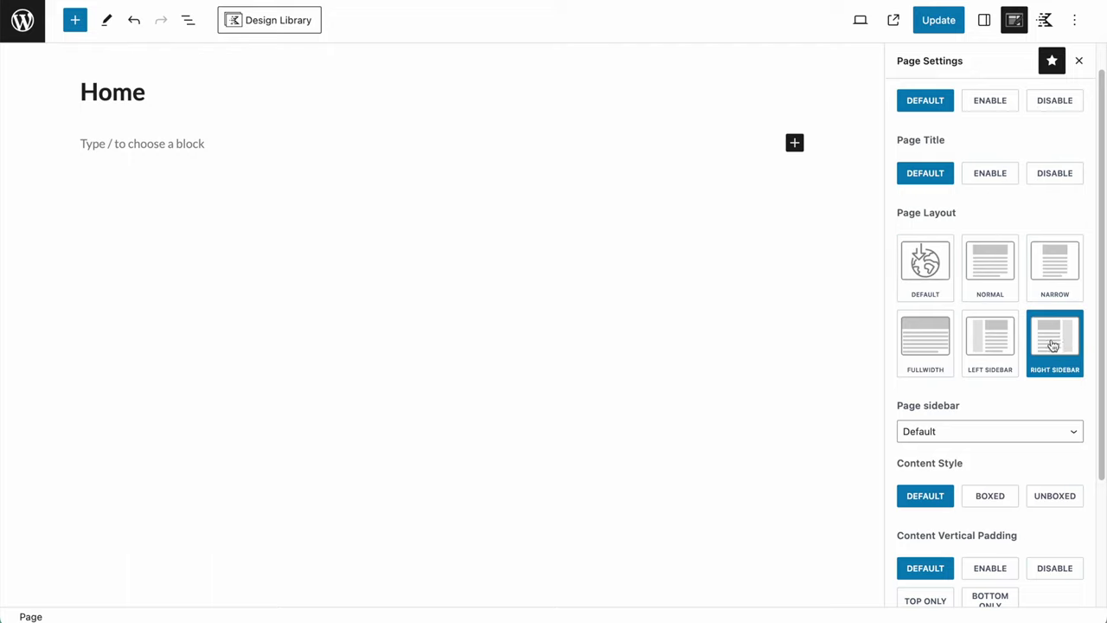
pyautogui.click(923, 268)
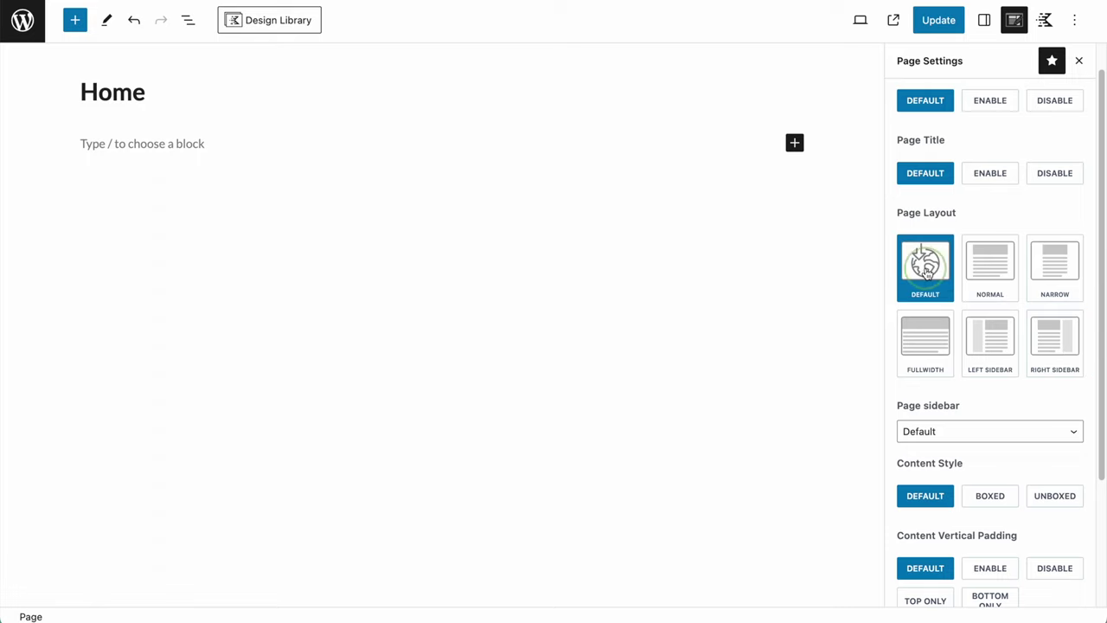
pyautogui.scroll(-1, 965, 343)
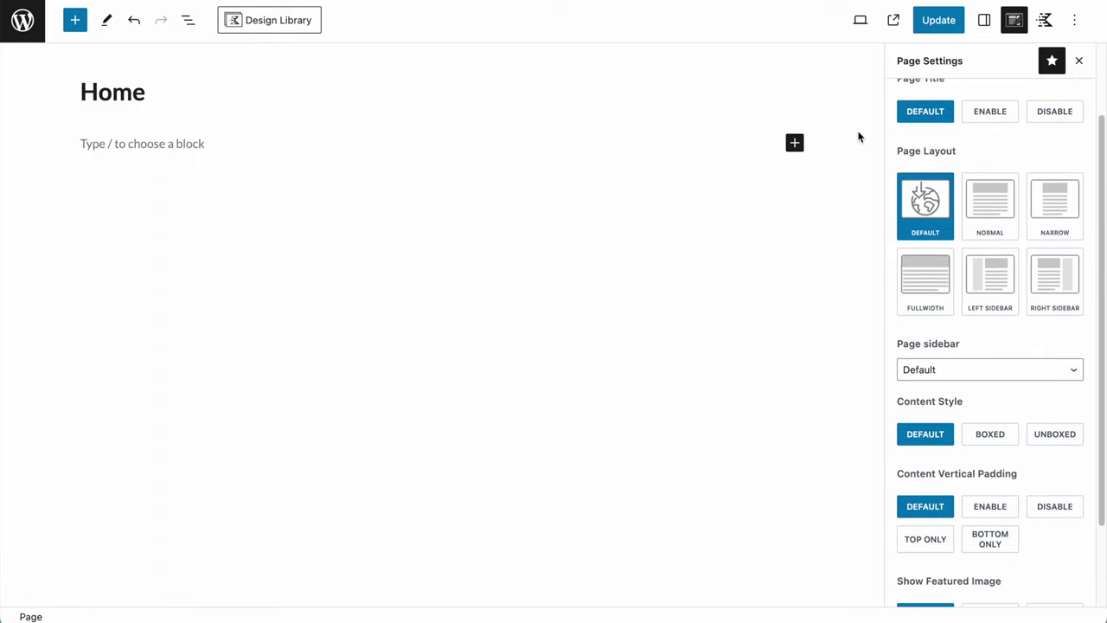
pyautogui.scroll(-1, 996, 251)
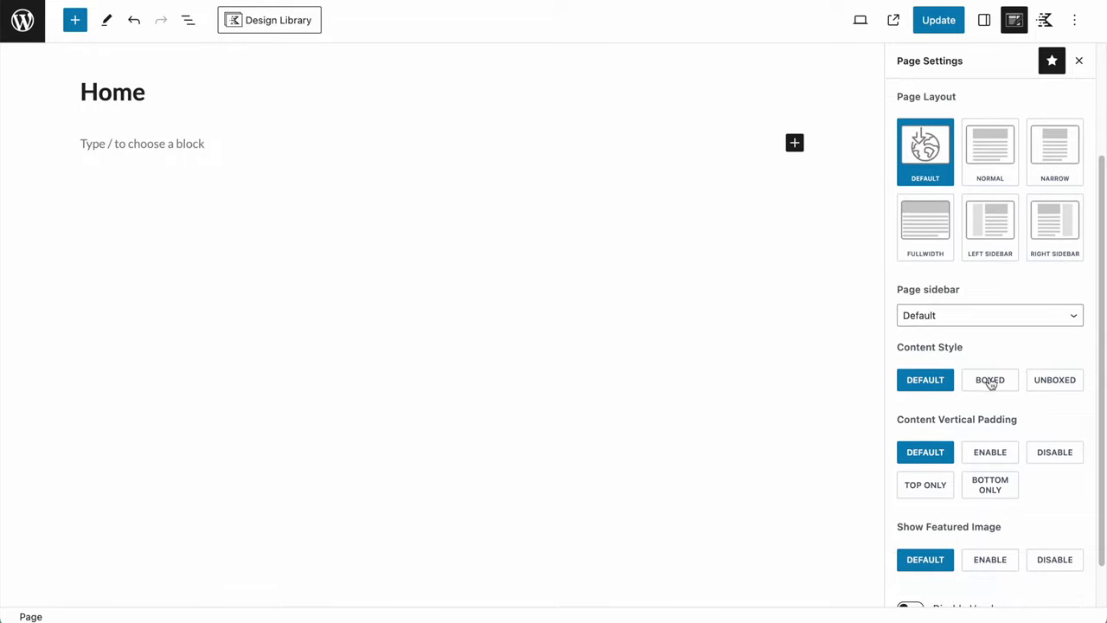
pyautogui.scroll(-1, 986, 371)
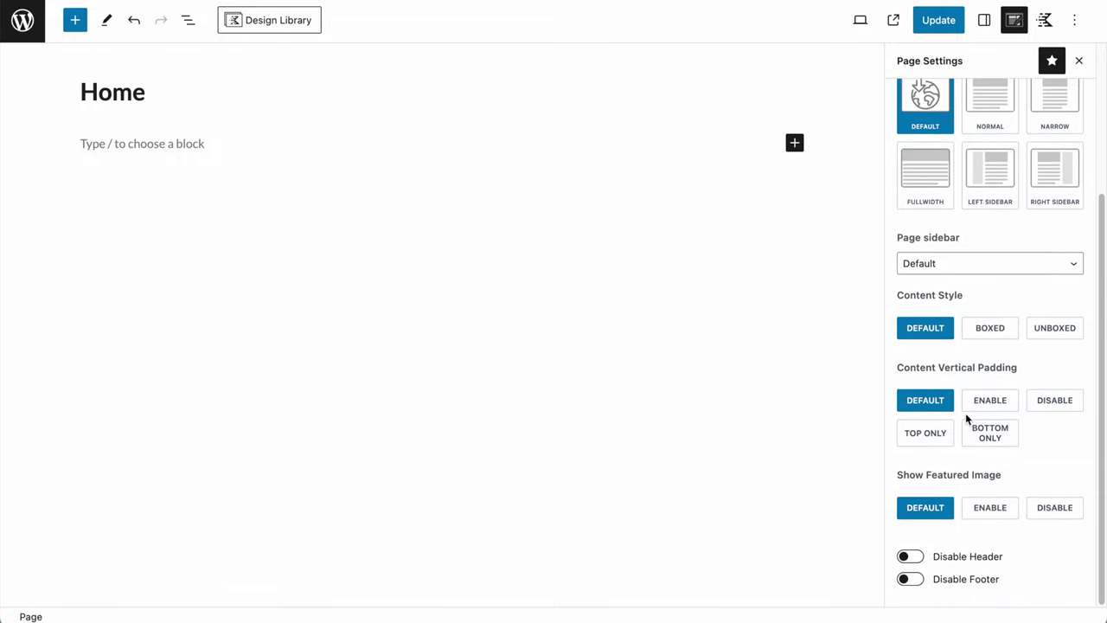
pyautogui.scroll(4, 965, 419)
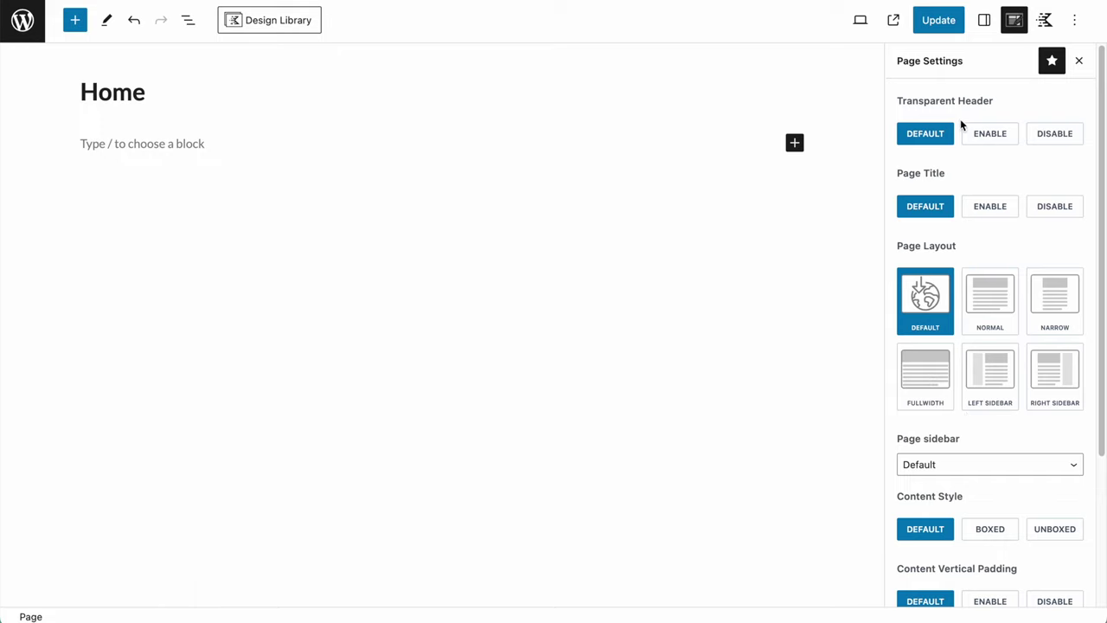
pyautogui.click(984, 20)
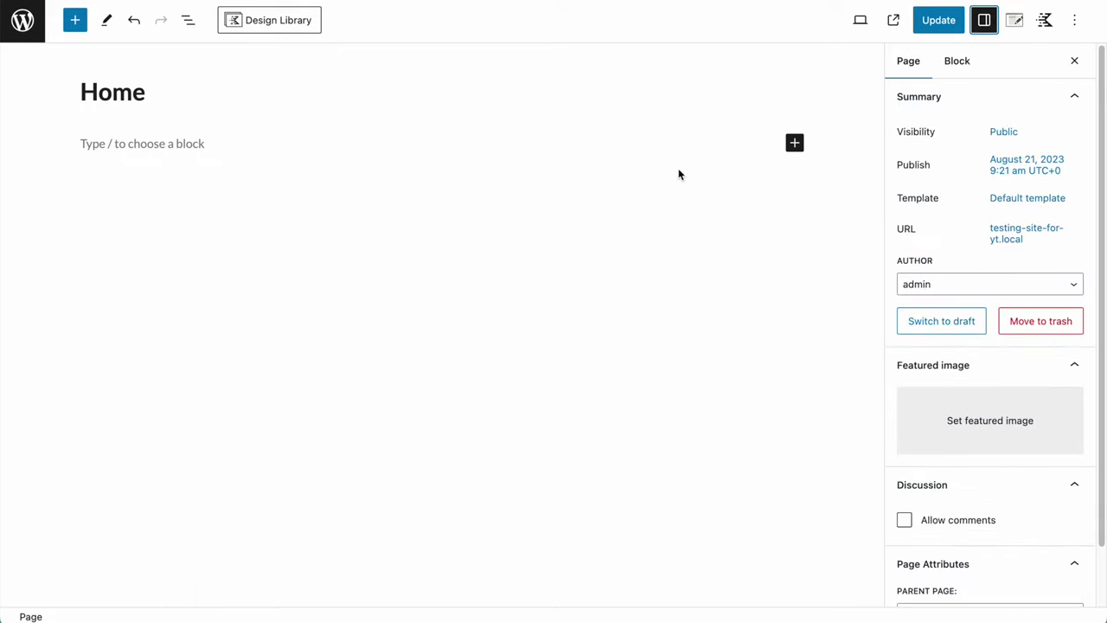
# - Insert a single-column Row Layout block on the Home page and make it use the theme content inner width
pyautogui.click(164, 143)
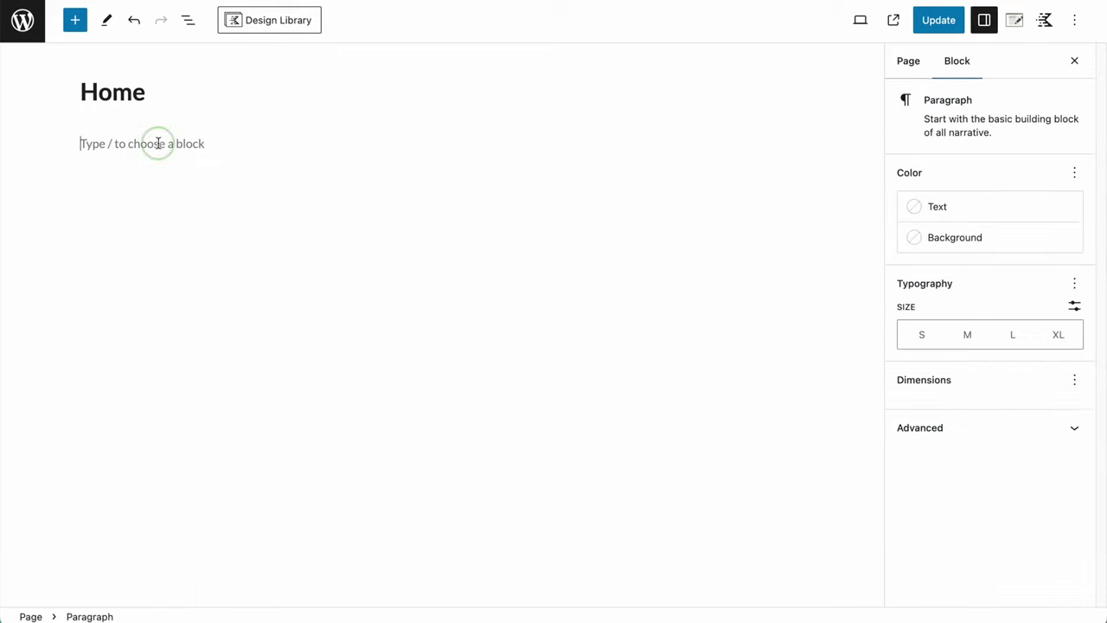
pyautogui.click(76, 20)
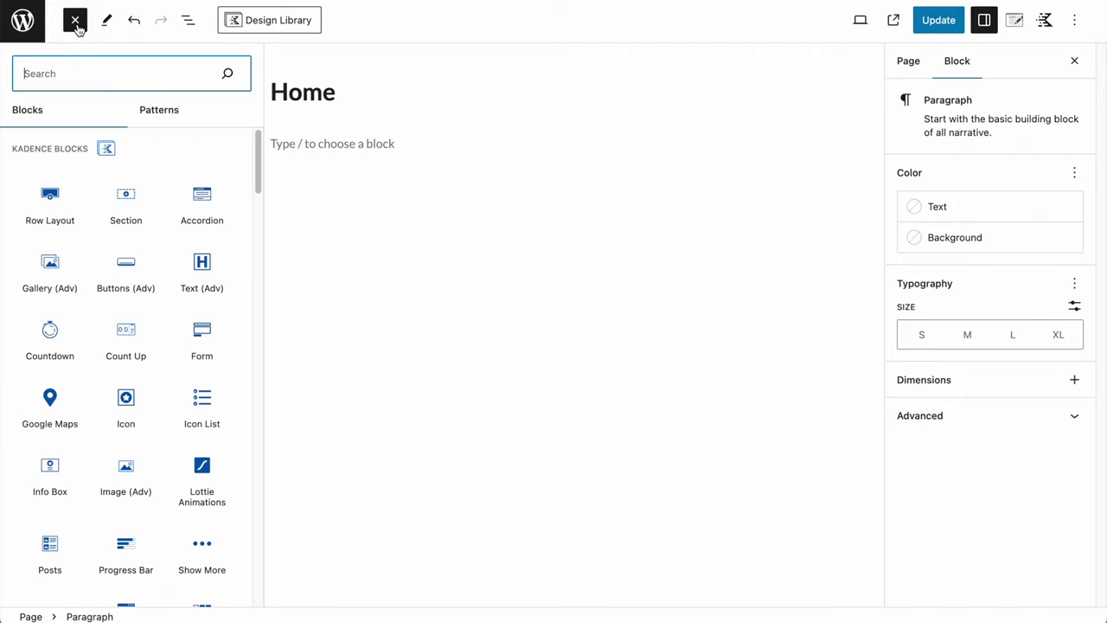
pyautogui.moveTo(54, 198)
pyautogui.click(53, 198)
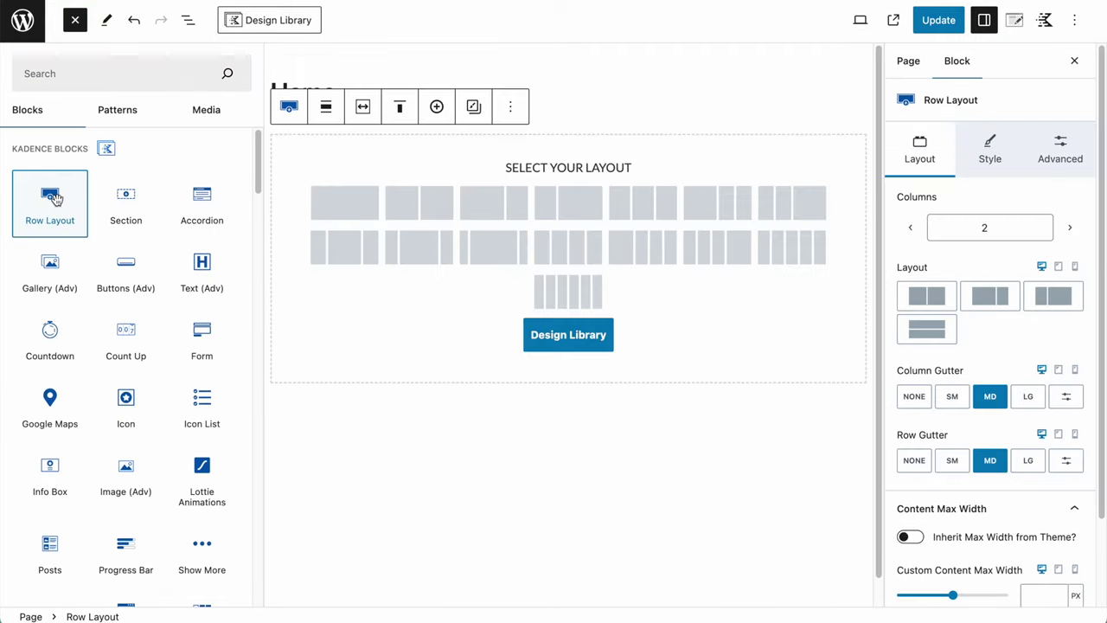
pyautogui.click(341, 204)
pyautogui.click(159, 203)
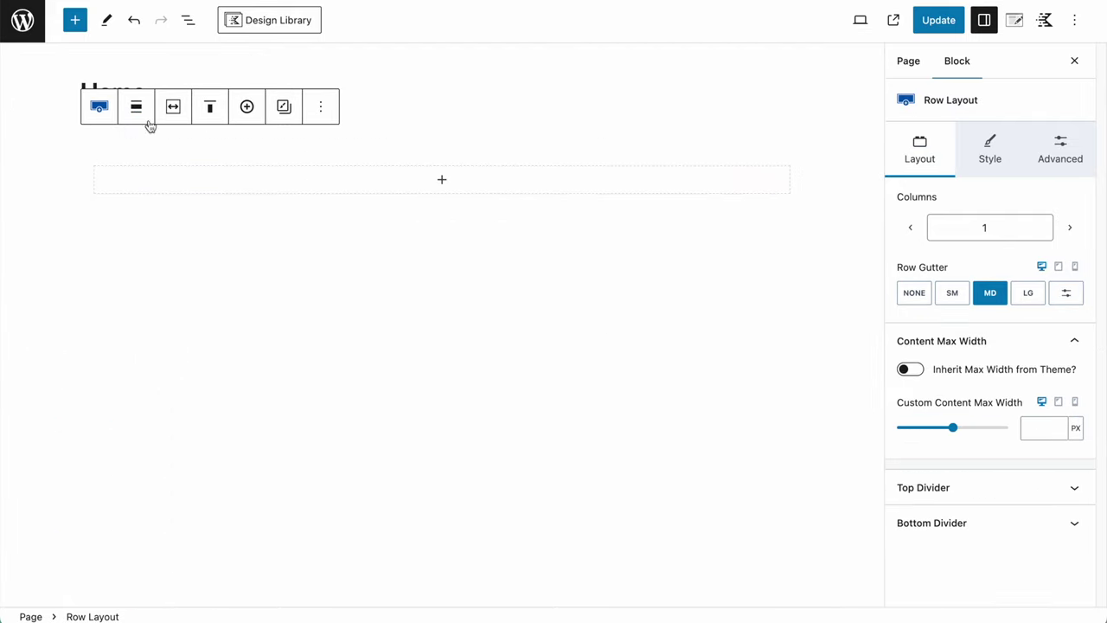
pyautogui.click(173, 111)
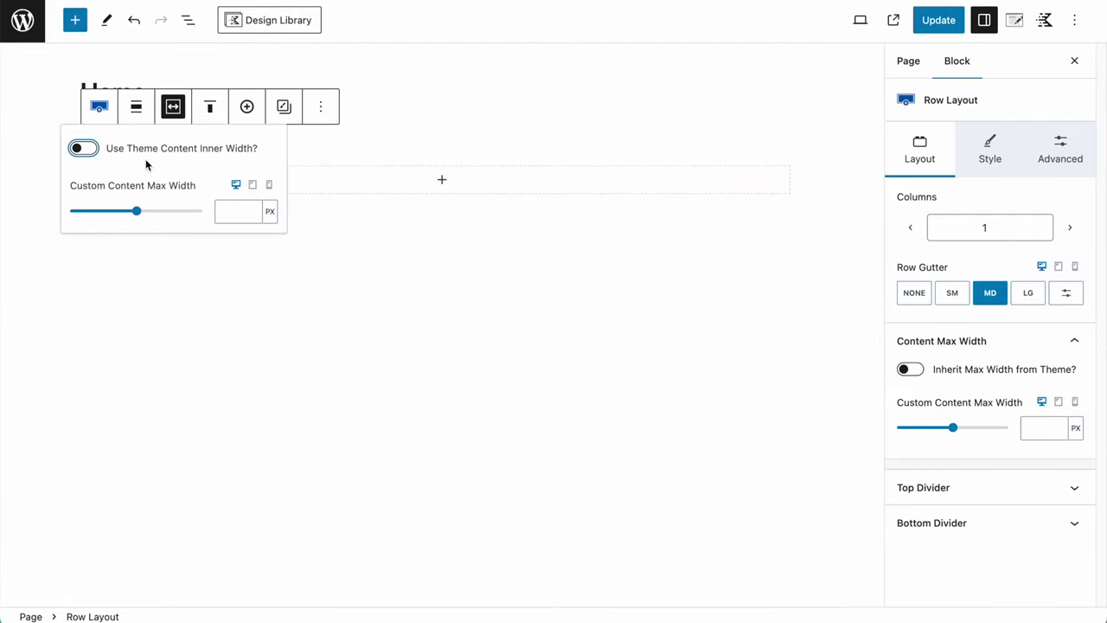
pyautogui.click(84, 151)
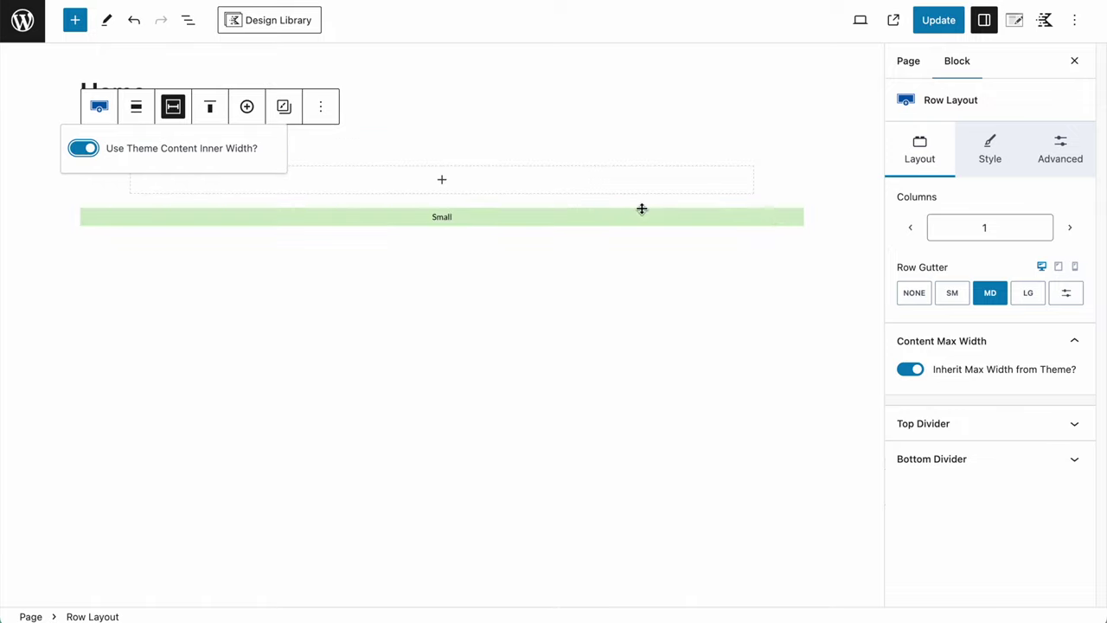
# - Add a Kadence Posts block inside the row and look over its post grid
pyautogui.click(536, 186)
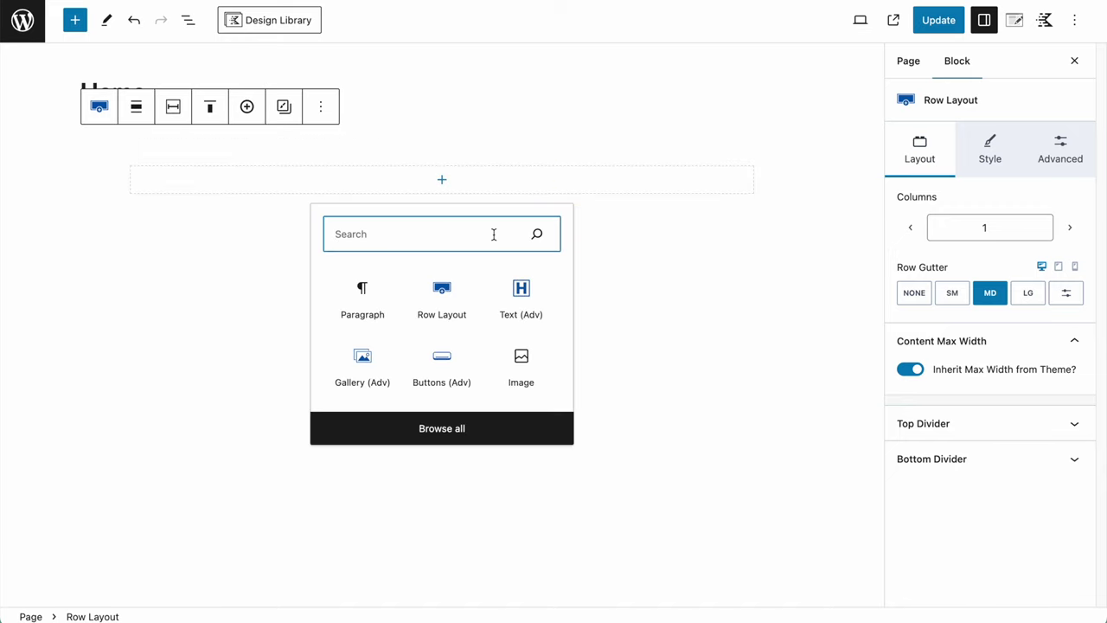
pyautogui.write('posts')
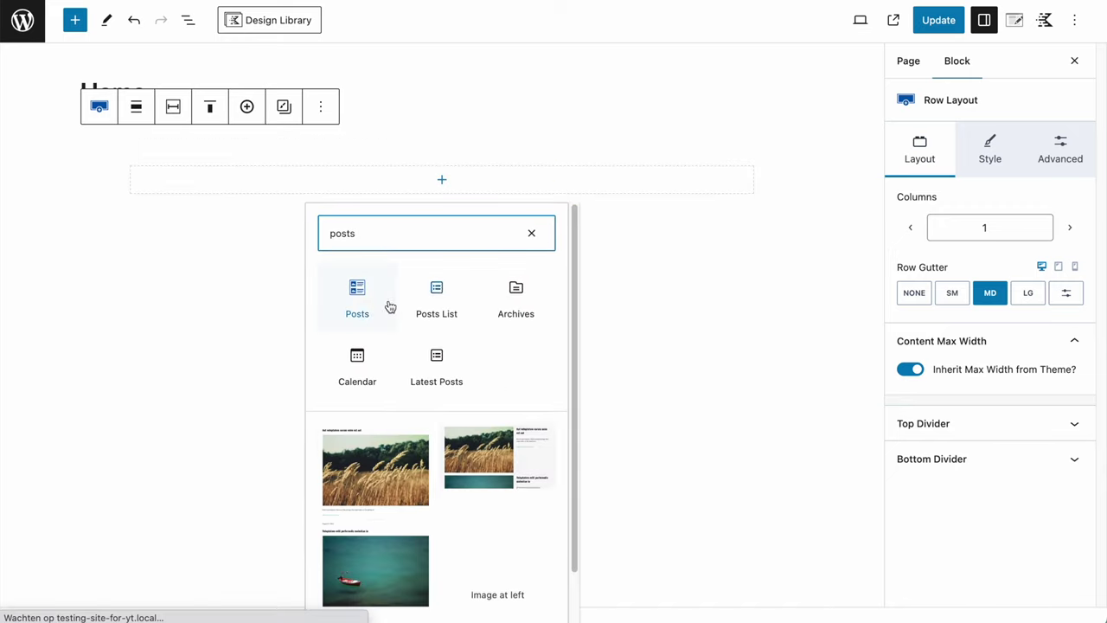
pyautogui.click(358, 297)
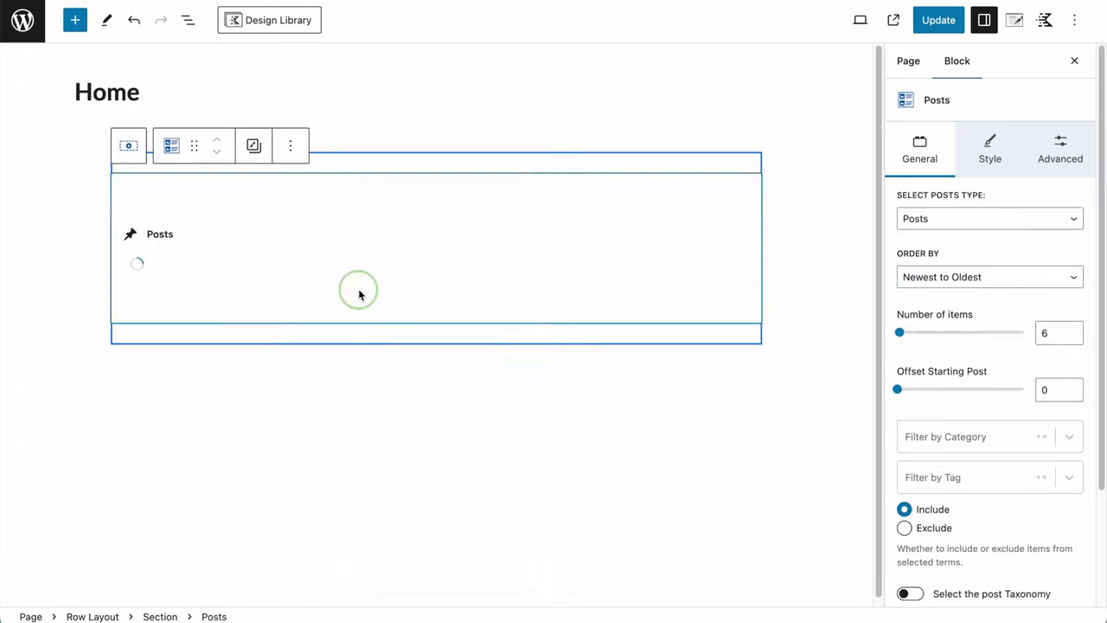
pyautogui.scroll(-4, 346, 447)
pyautogui.scroll(1, 229, 291)
pyautogui.scroll(3, 229, 290)
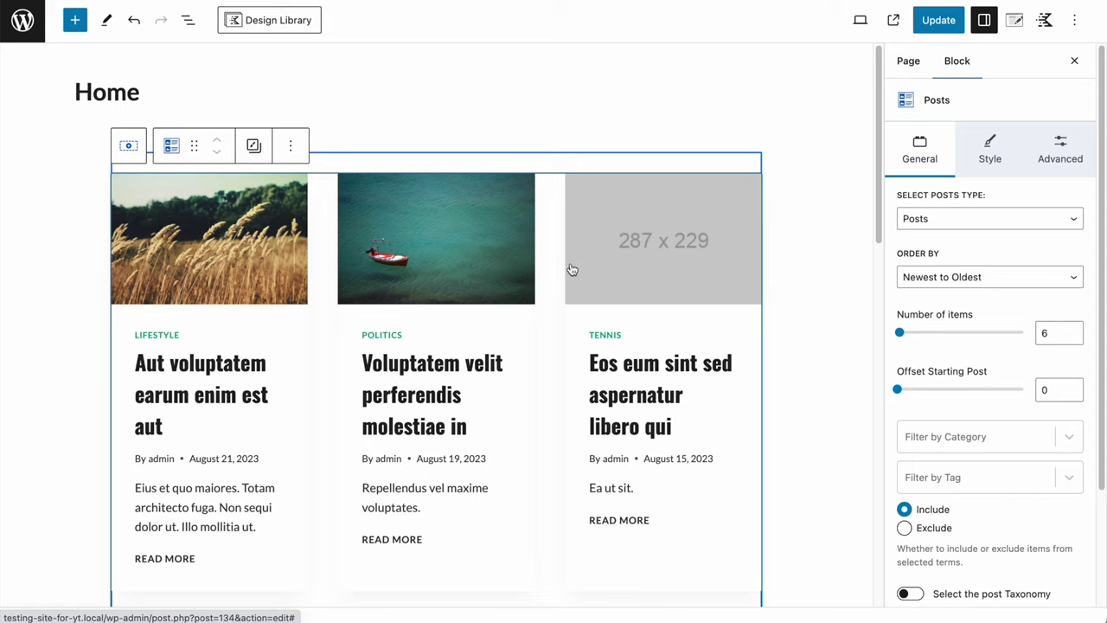
# - Limit the Posts block to 1 item and filter it by the Breaking category
pyautogui.doubleClick(1042, 333)
pyautogui.write('1')
pyautogui.click(1017, 354)
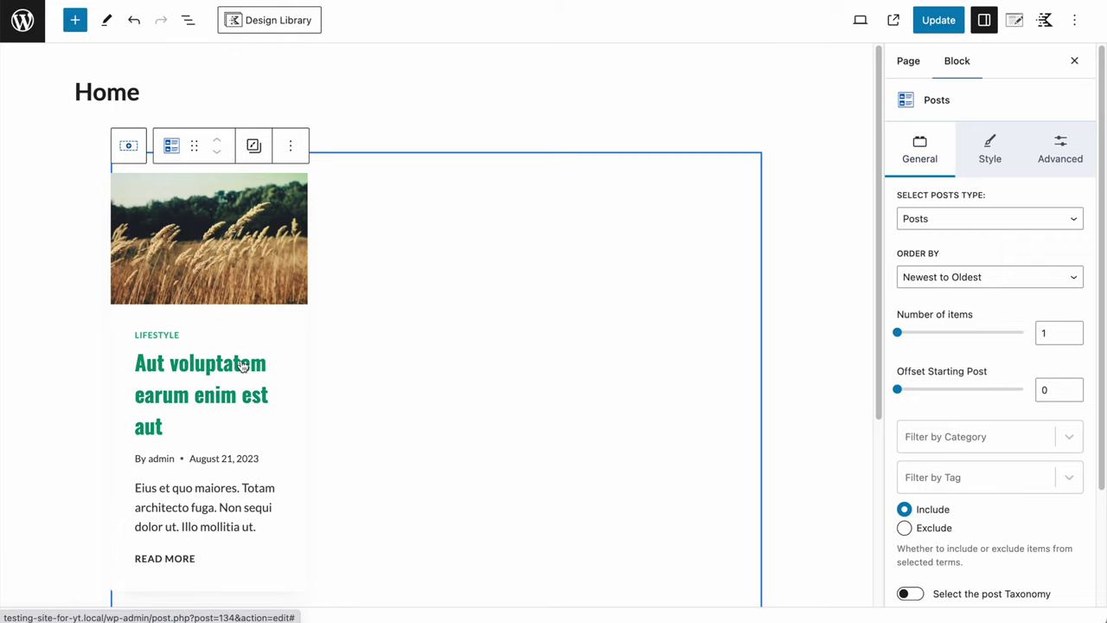
pyautogui.scroll(-1, 978, 316)
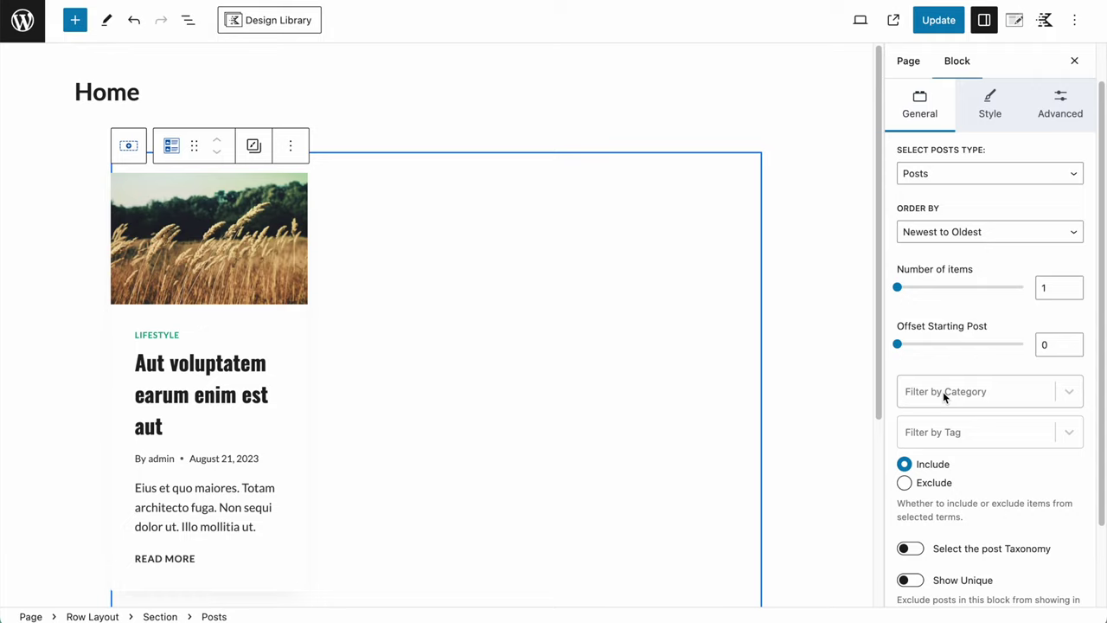
pyautogui.click(944, 395)
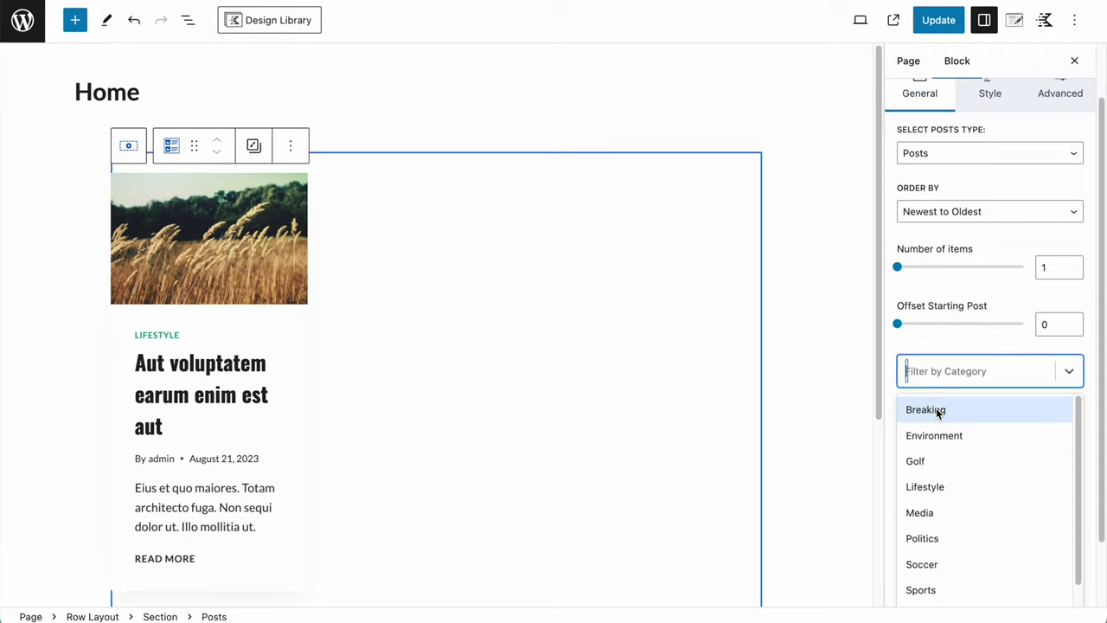
pyautogui.click(938, 410)
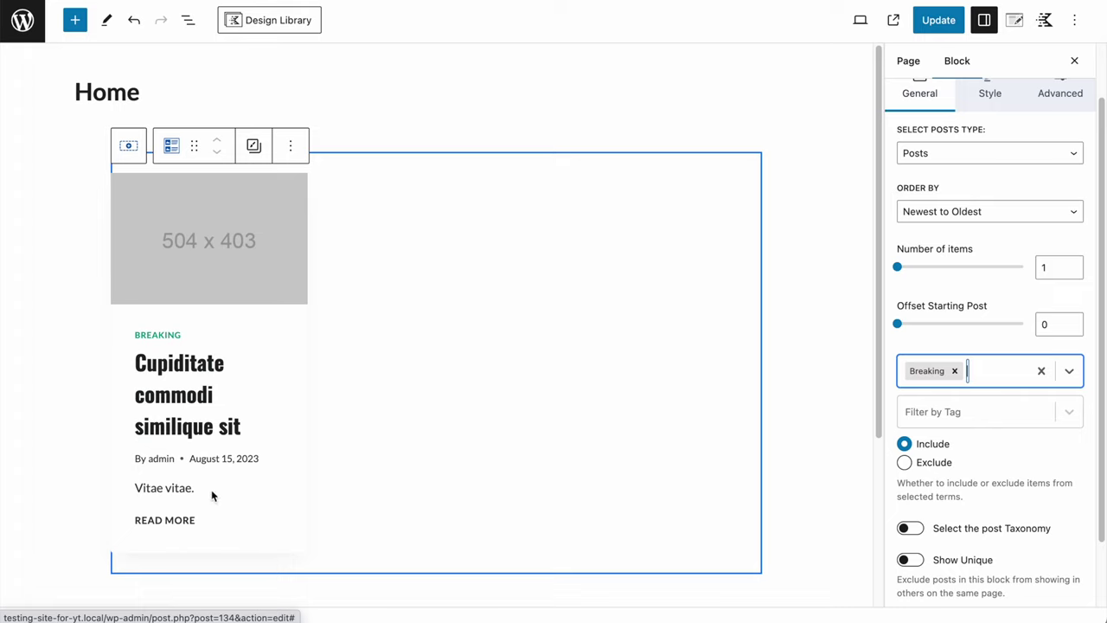
pyautogui.moveTo(229, 463); pyautogui.dragTo(254, 462)
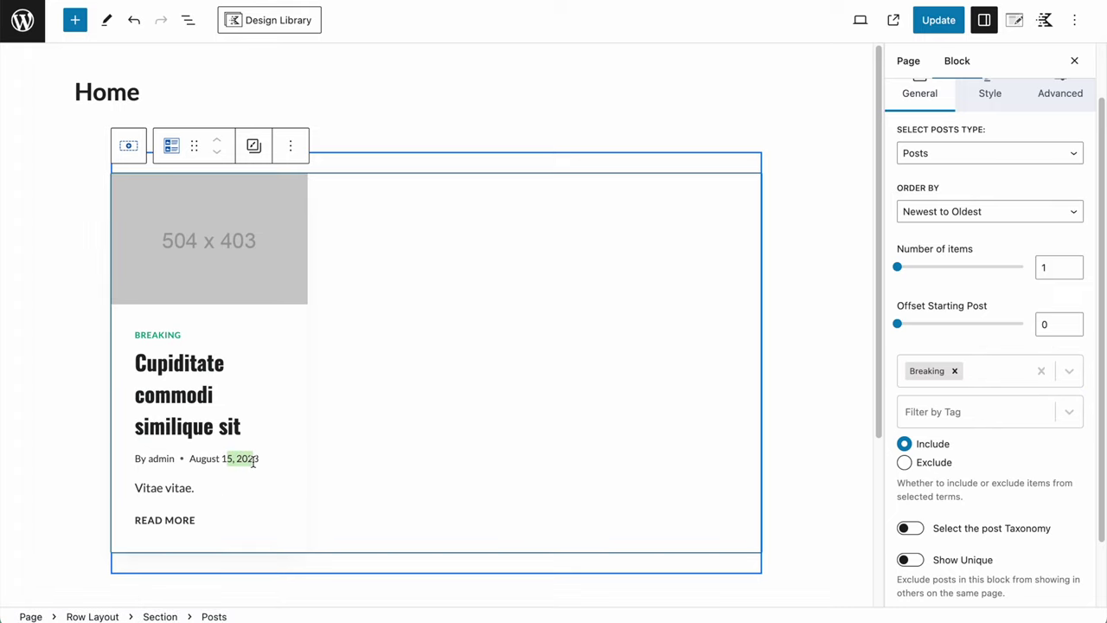
pyautogui.click(358, 458)
# - Enable Show Unique for the Posts block to exclude its post from other blocks on the page
pyautogui.scroll(-1, 961, 531)
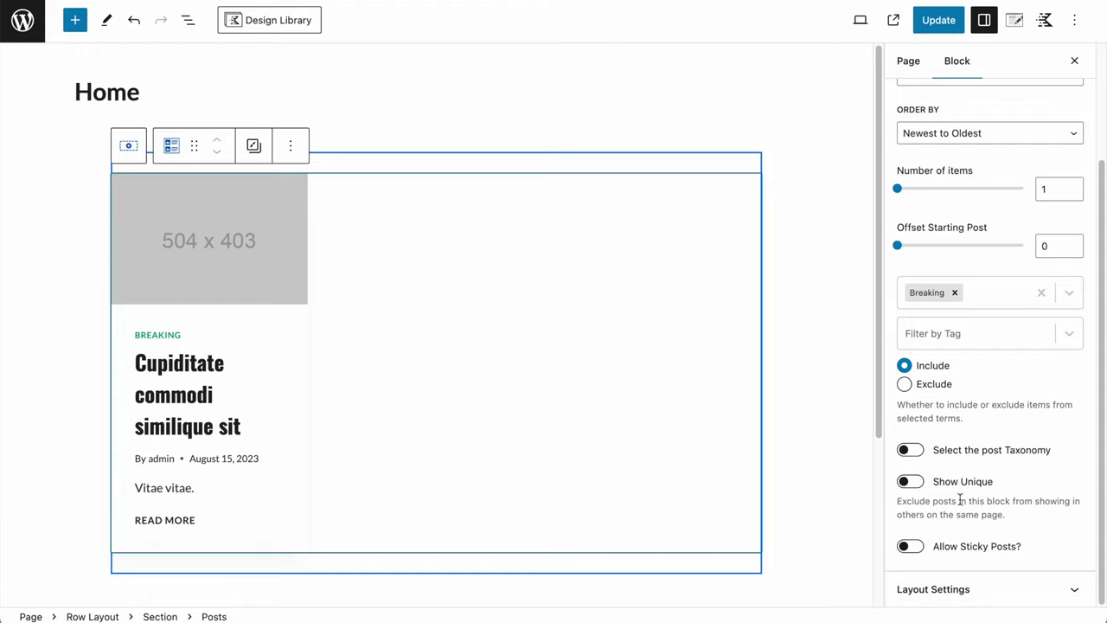
pyautogui.click(906, 482)
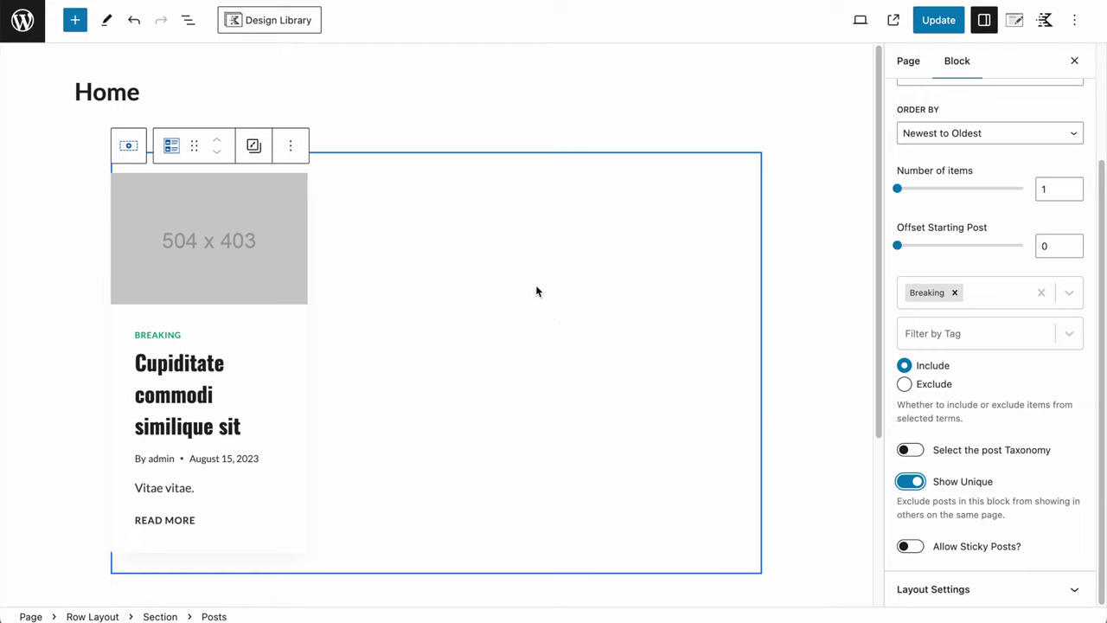
pyautogui.rightClick(562, 307)
pyautogui.click(174, 147)
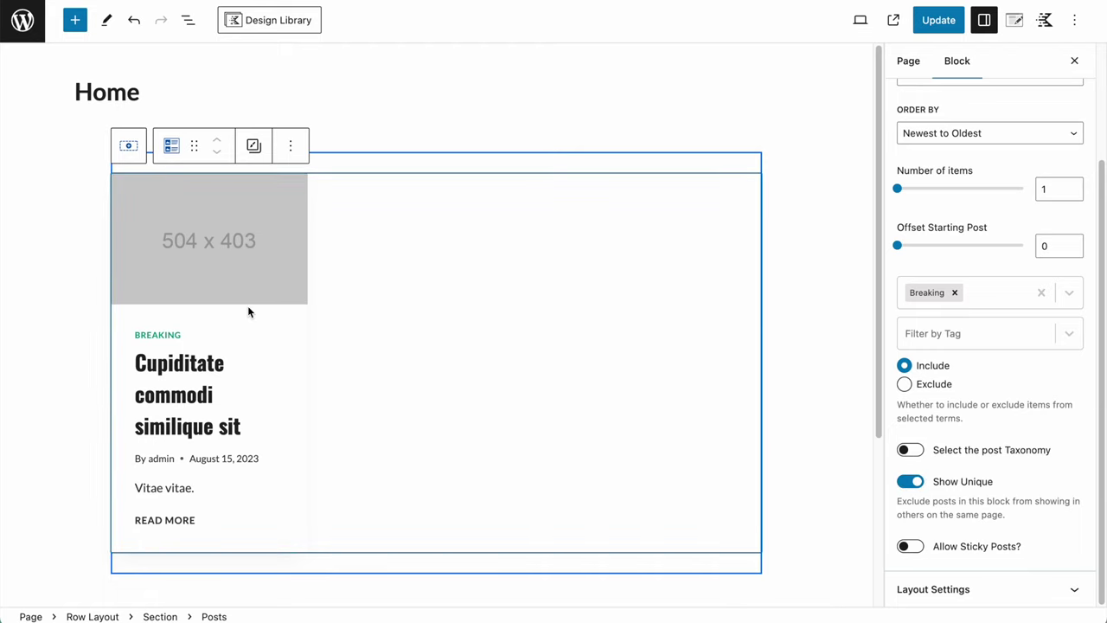
# - Set the Posts block's layout to 1 column with the Unboxed style
pyautogui.scroll(-1, 247, 312)
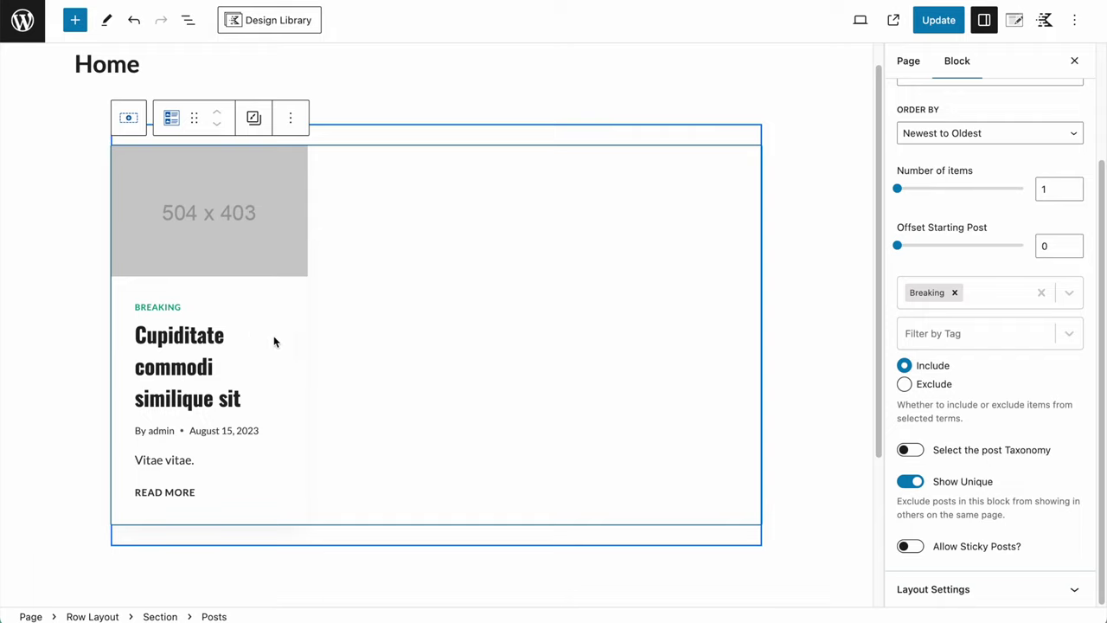
pyautogui.scroll(-3, 309, 509)
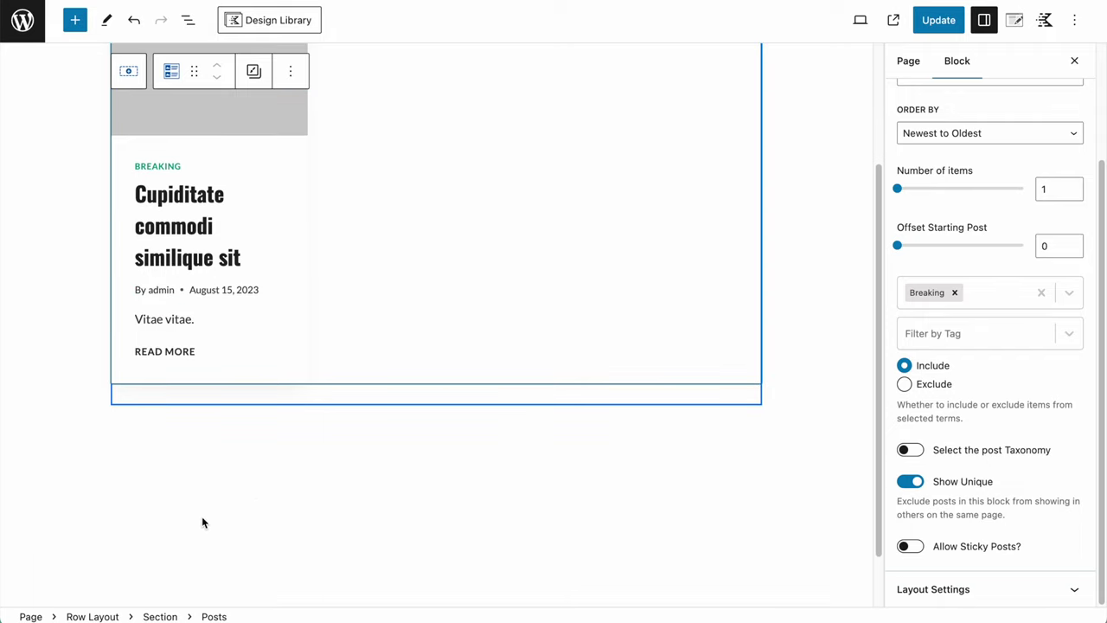
pyautogui.scroll(4, 200, 350)
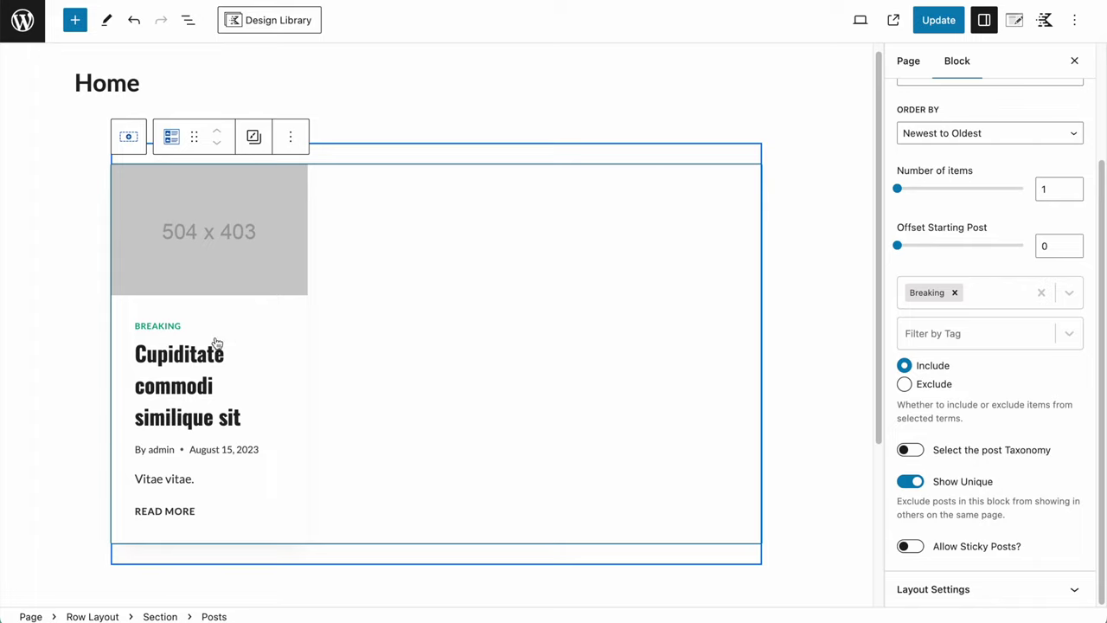
pyautogui.scroll(-3, 446, 411)
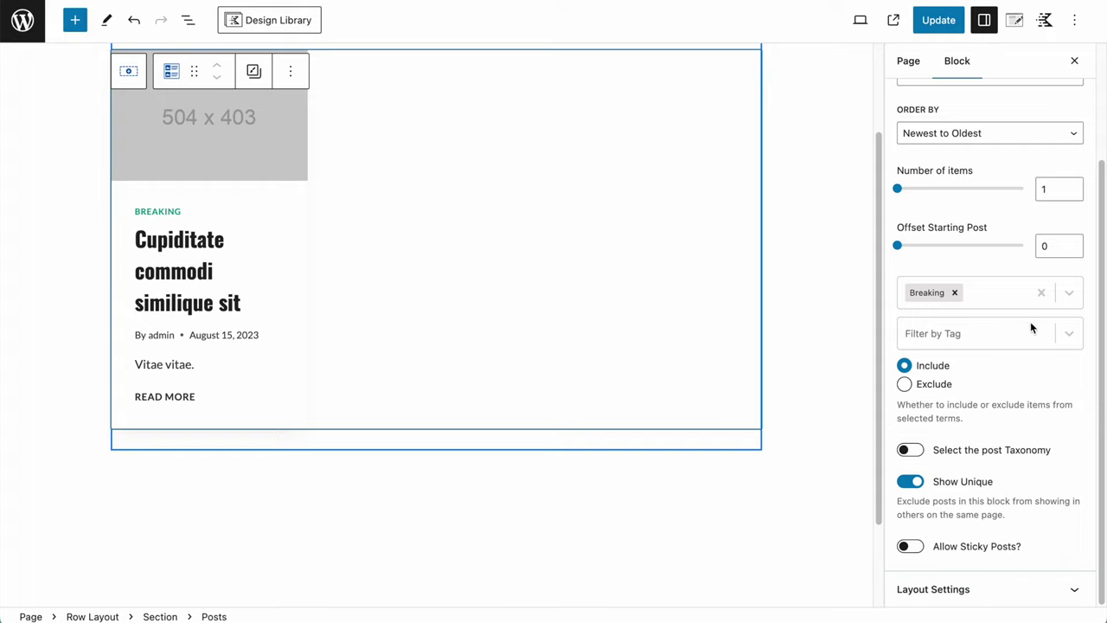
pyautogui.click(1011, 592)
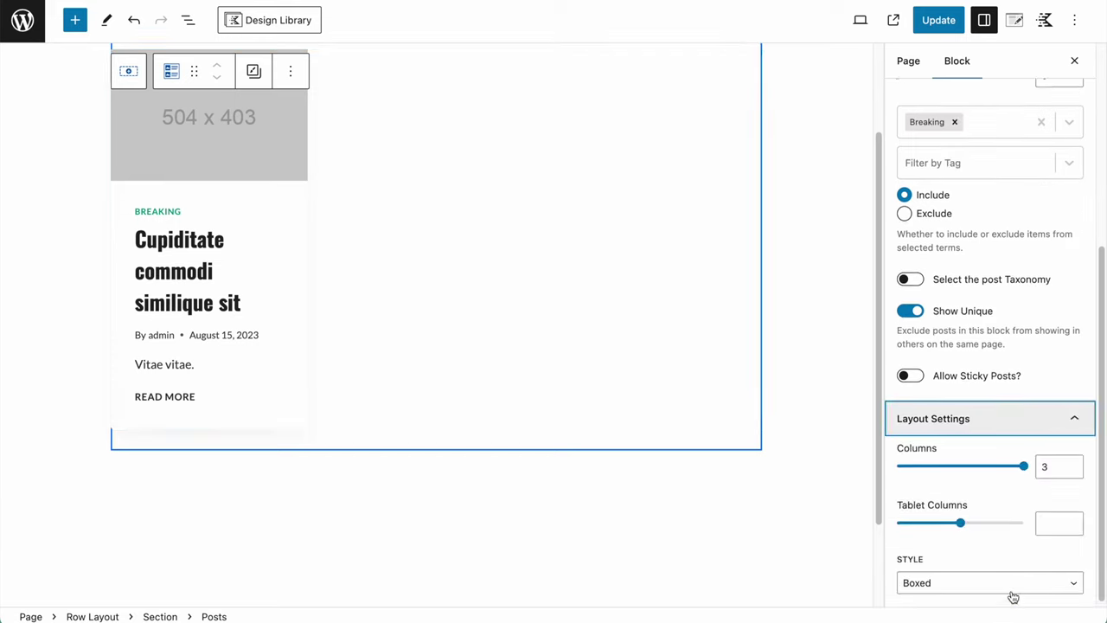
pyautogui.doubleClick(1050, 459)
pyautogui.write('1')
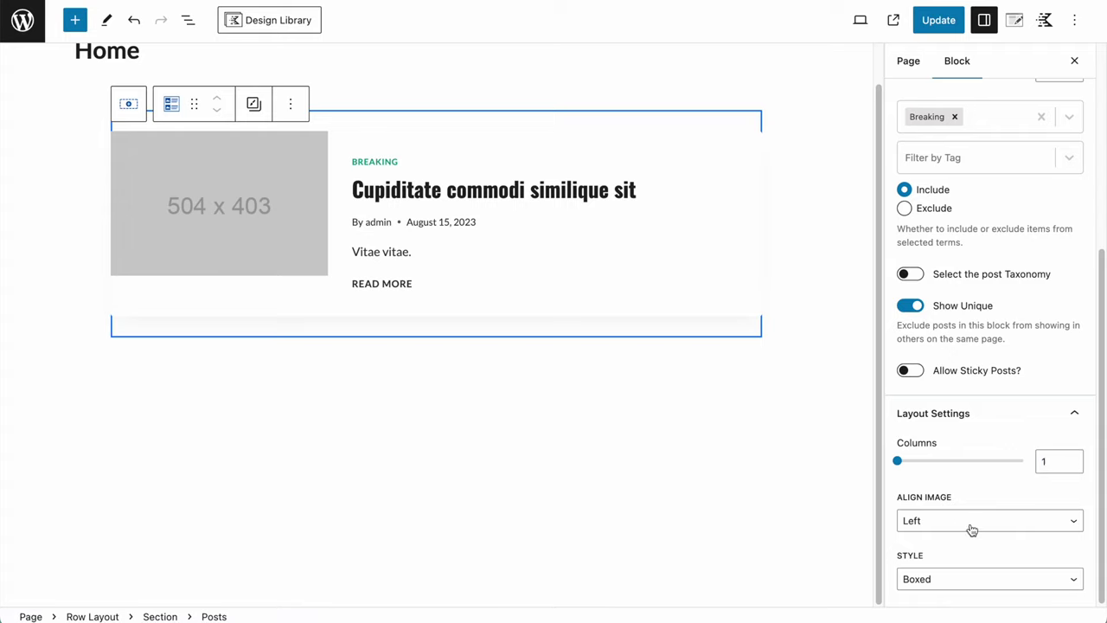
pyautogui.click(956, 586)
pyautogui.click(951, 595)
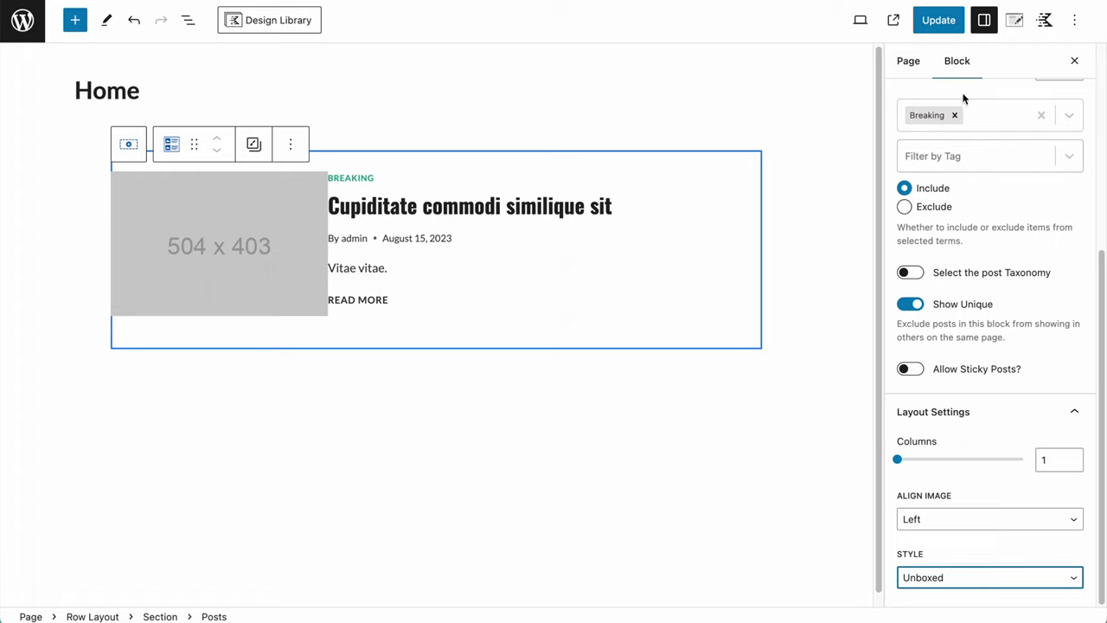
# - Update the Home page and review the breaking post's layout and meta info on the live page
pyautogui.click(941, 24)
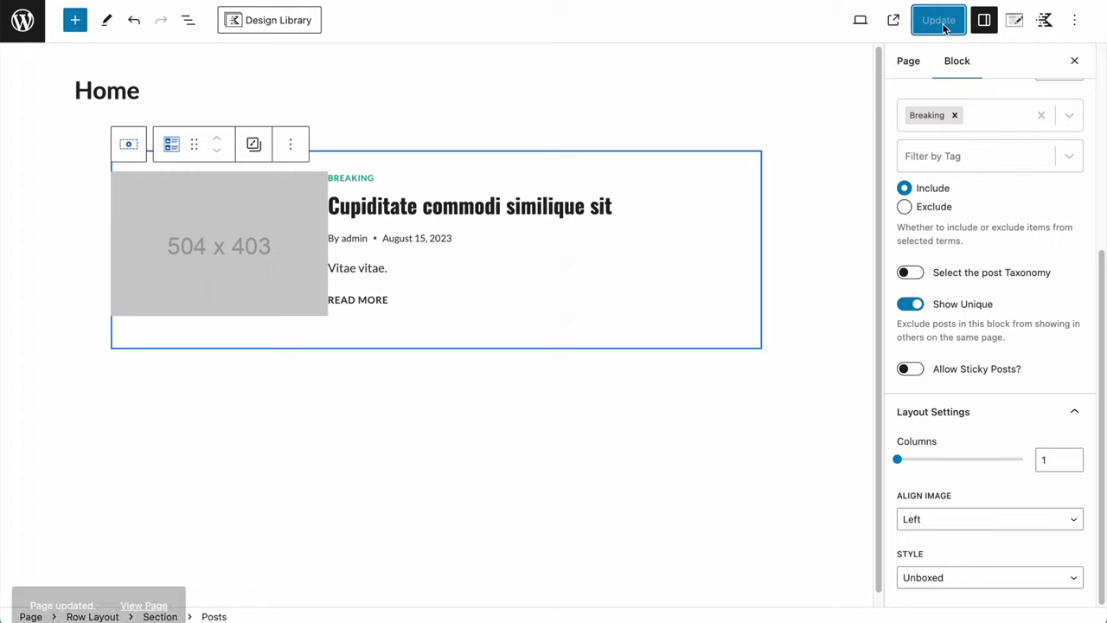
pyautogui.rightClick(148, 577)
pyautogui.click(173, 319)
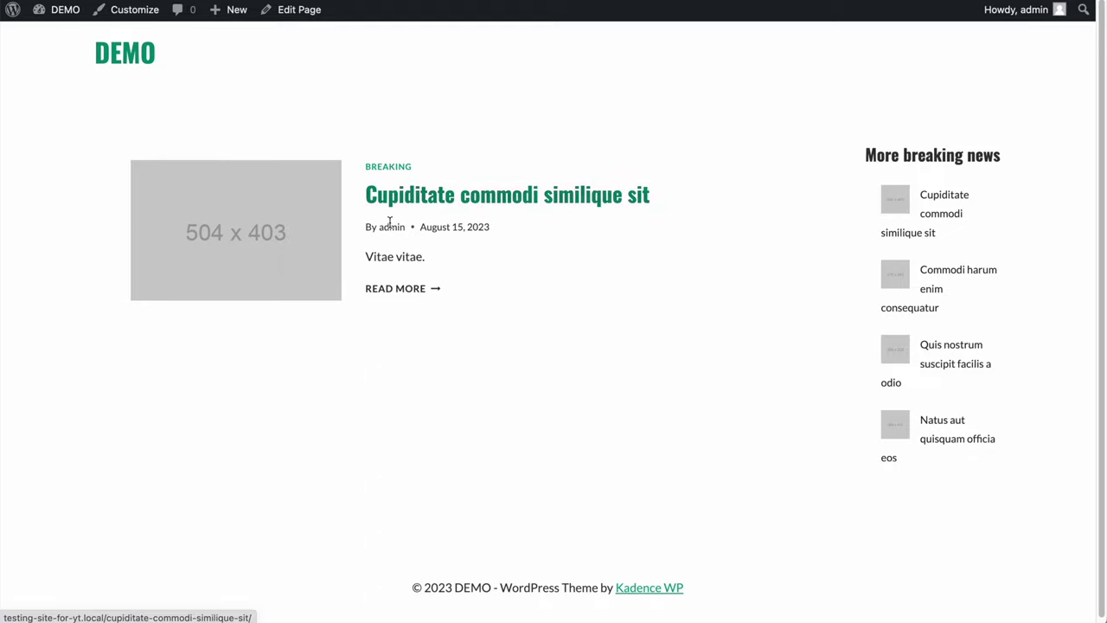
pyautogui.moveTo(364, 228); pyautogui.dragTo(501, 244)
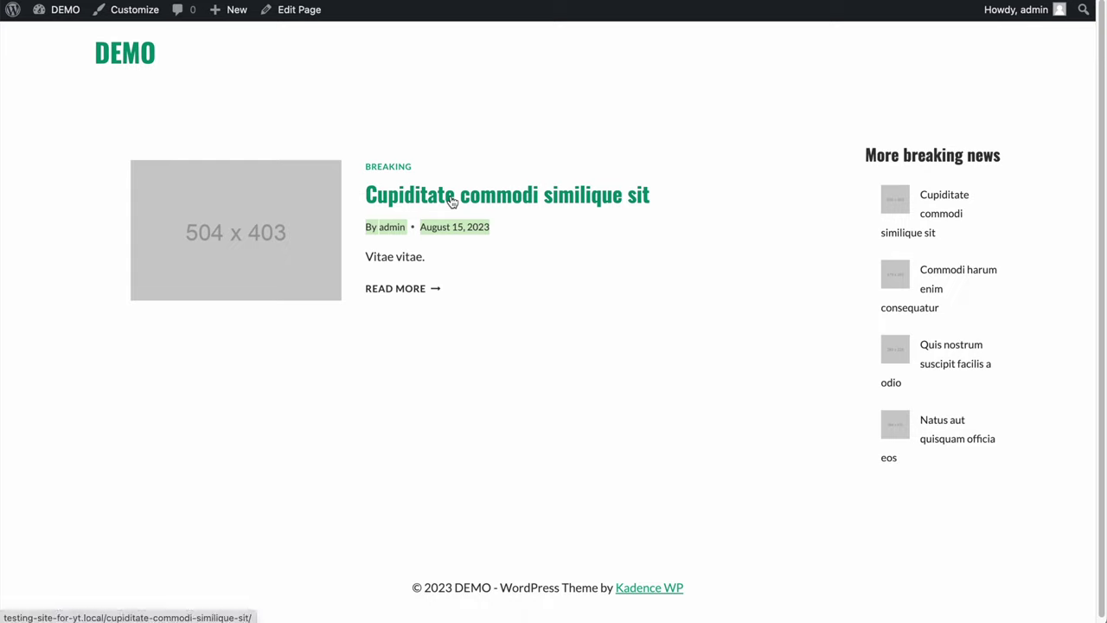
pyautogui.click(383, 250)
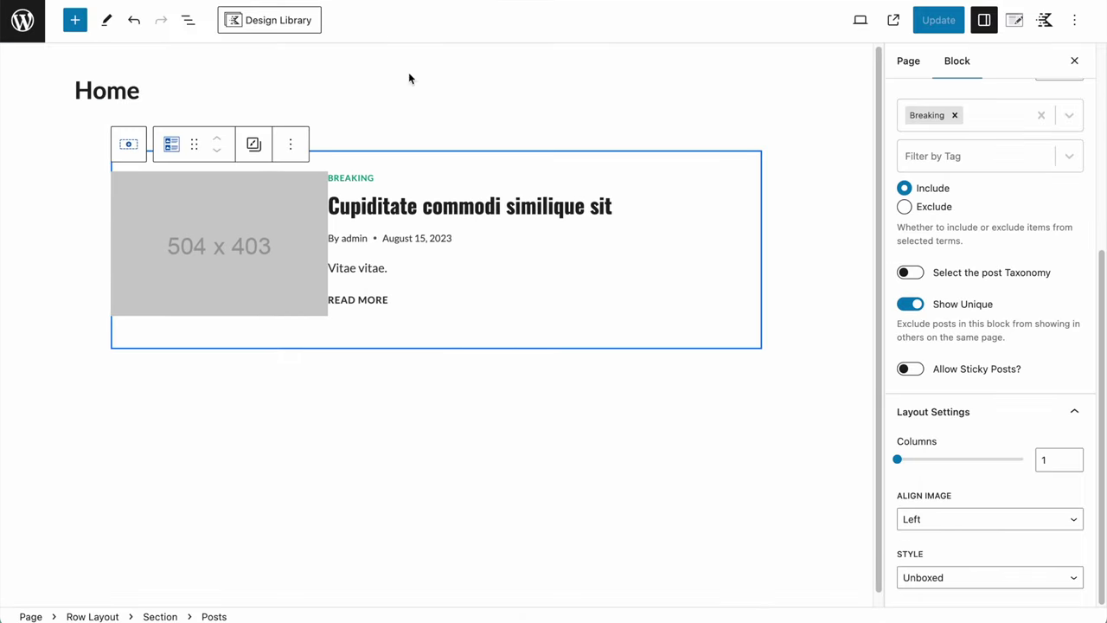
# - Set the title font size of the Posts block to XL
pyautogui.scroll(5, 974, 190)
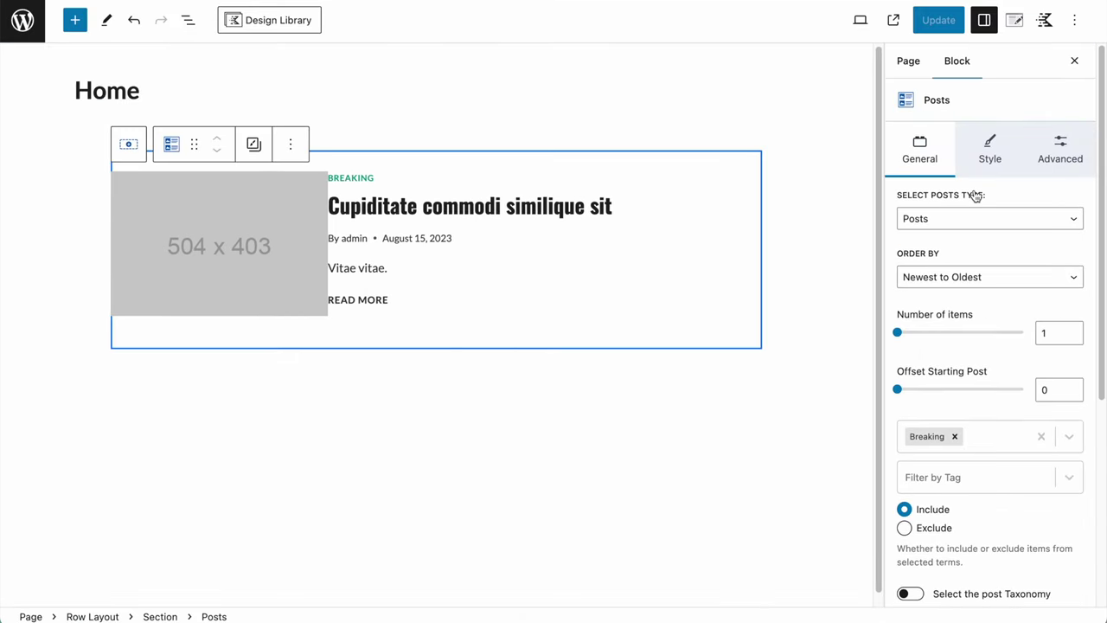
pyautogui.click(989, 148)
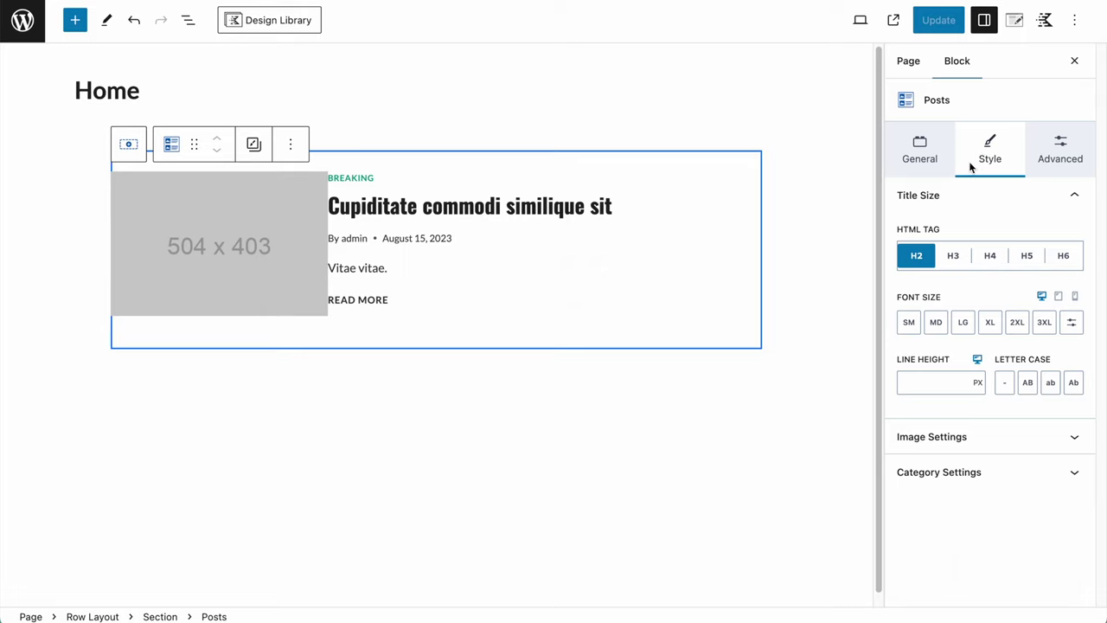
pyautogui.click(990, 323)
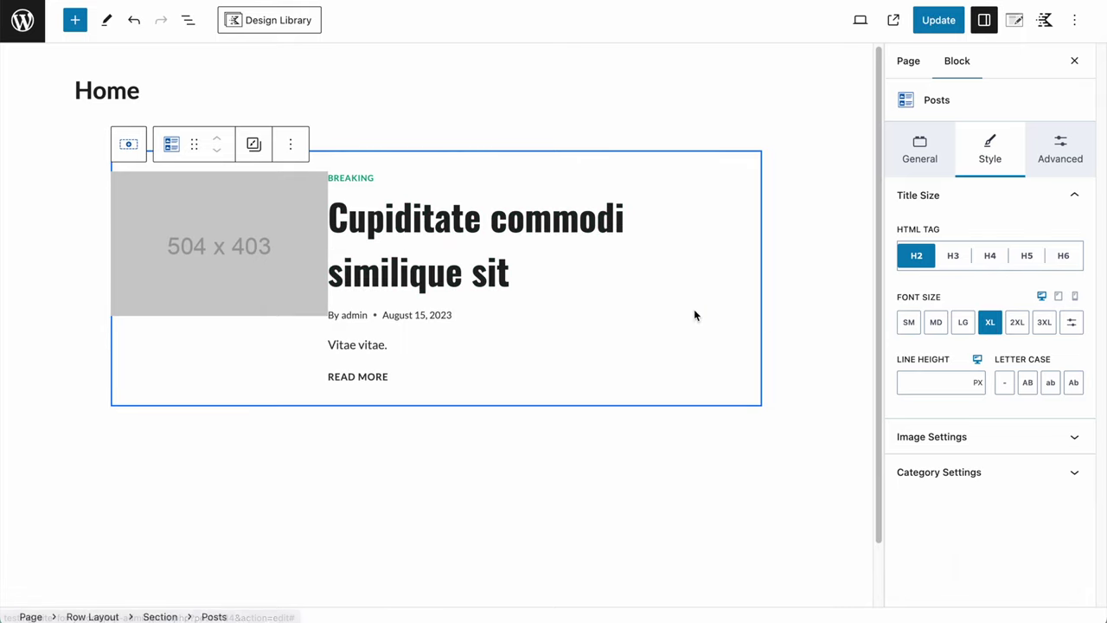
# - Look over the Posts block's image settings and disable the category above the post title
pyautogui.click(941, 440)
pyautogui.scroll(-1, 945, 463)
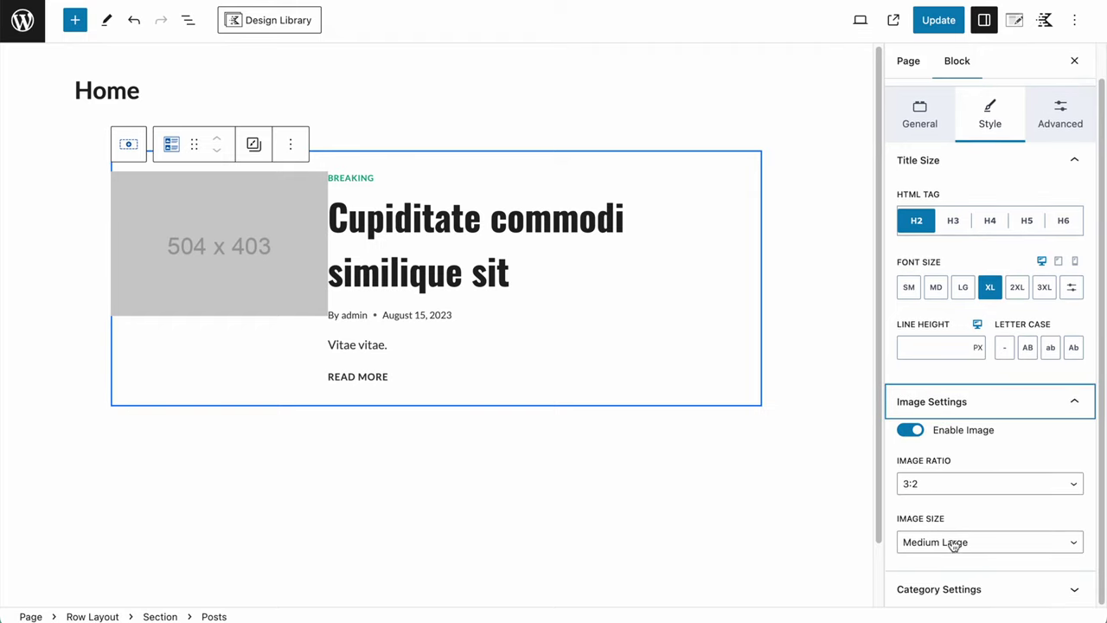
pyautogui.click(951, 590)
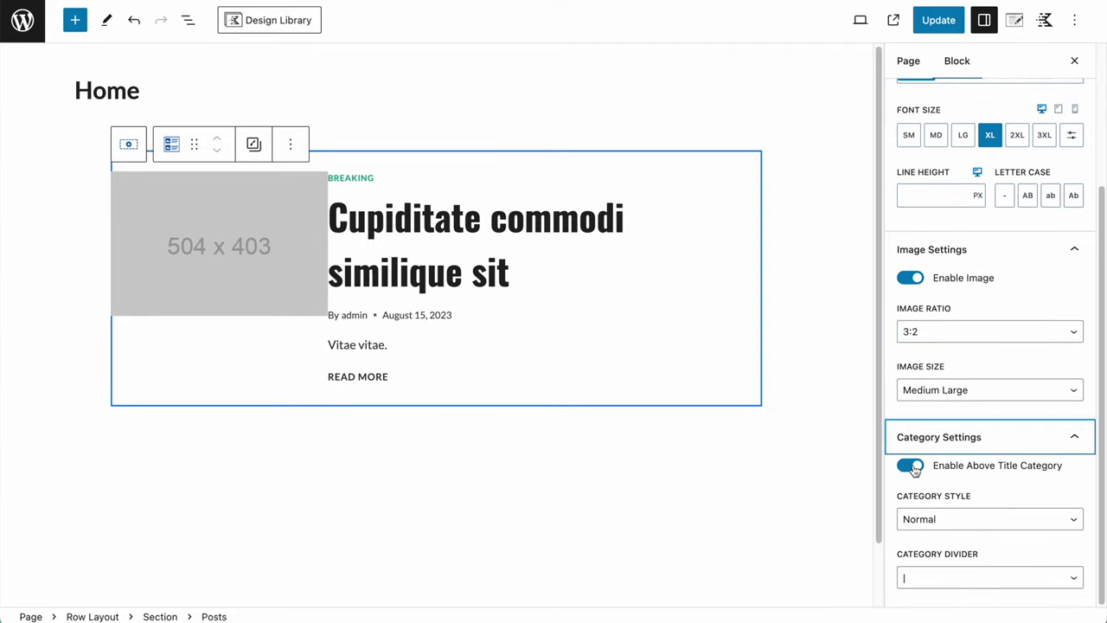
pyautogui.click(910, 465)
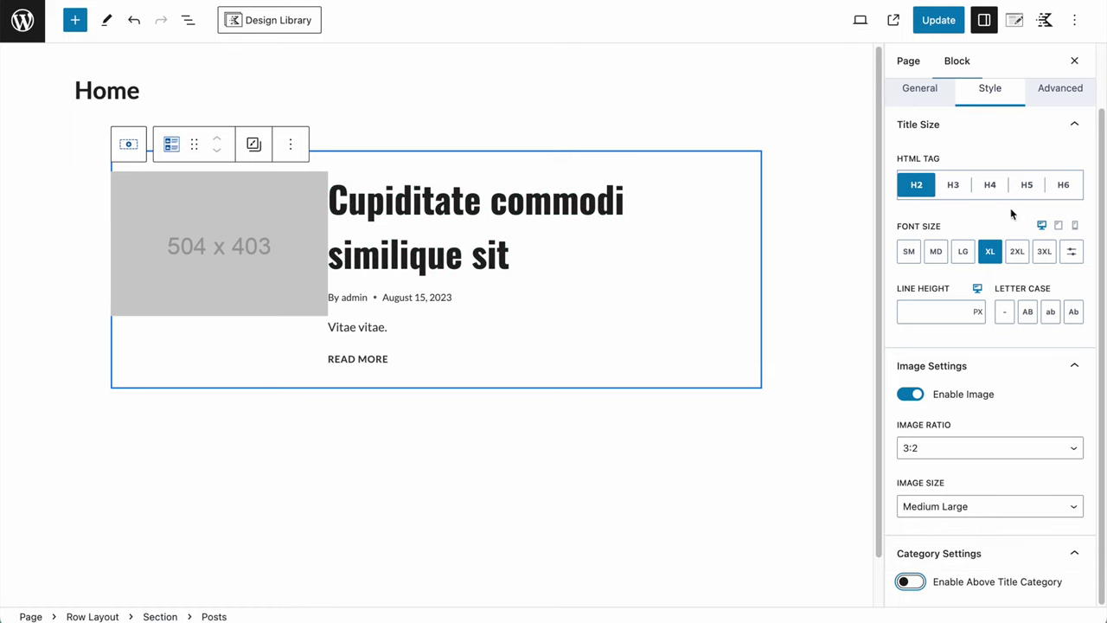
# - Disable the meta info, the excerpt and the Read More link in the Posts block
pyautogui.scroll(2, 1010, 235)
pyautogui.click(1060, 142)
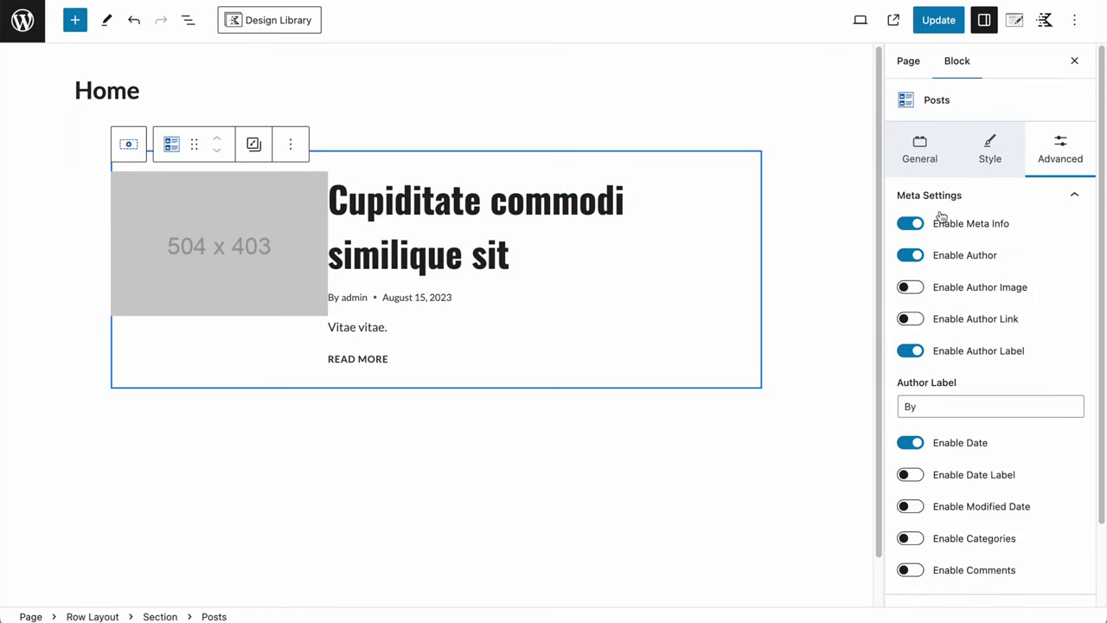
pyautogui.click(909, 225)
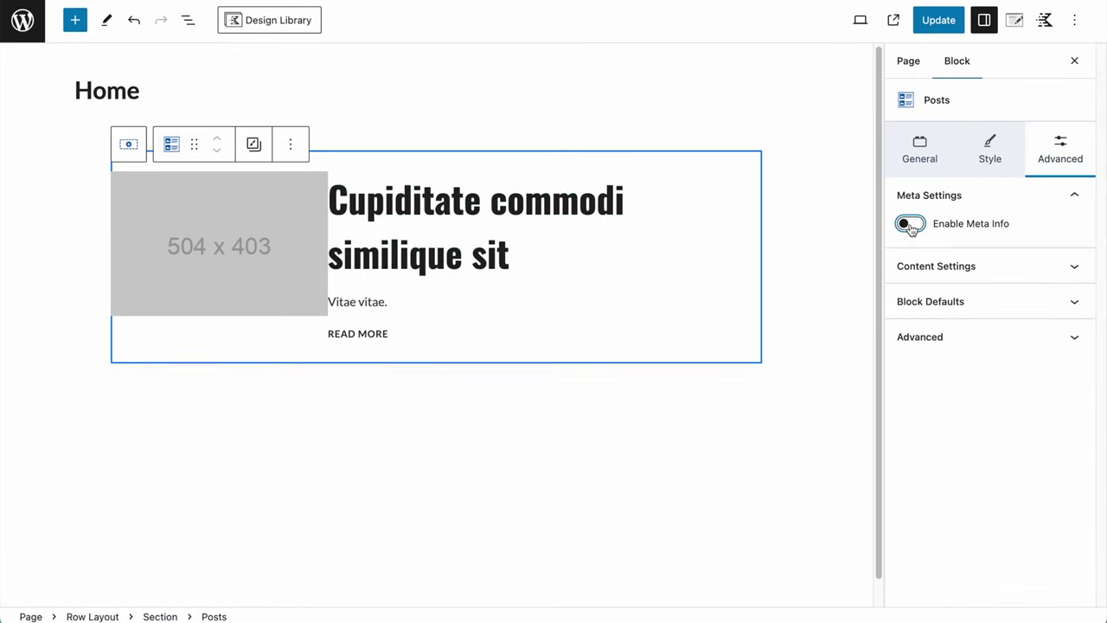
pyautogui.click(922, 265)
pyautogui.click(912, 295)
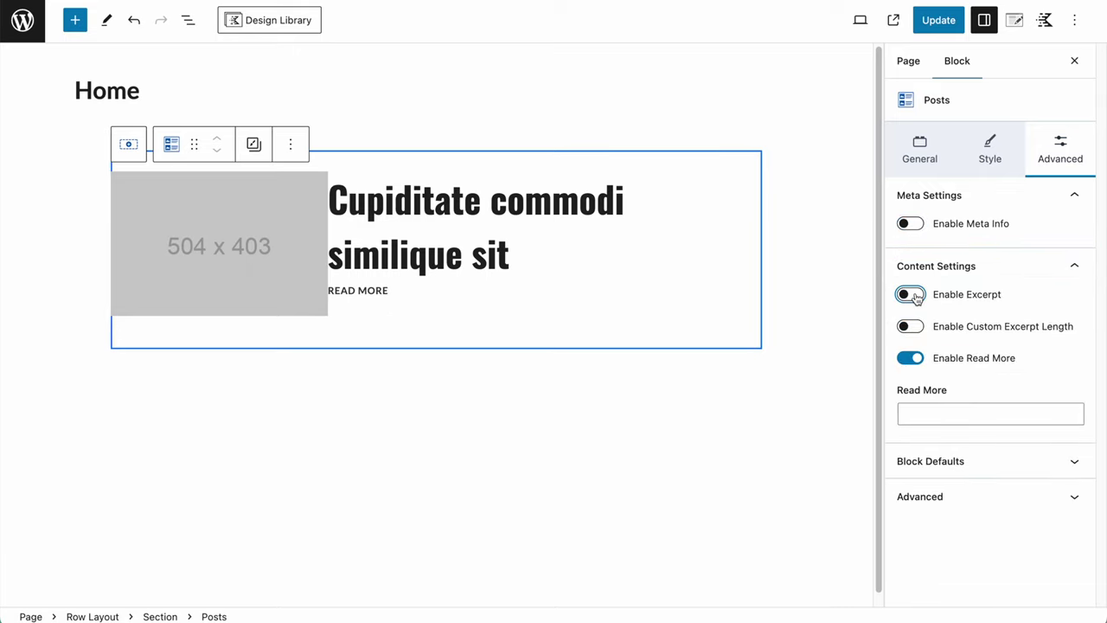
pyautogui.click(913, 361)
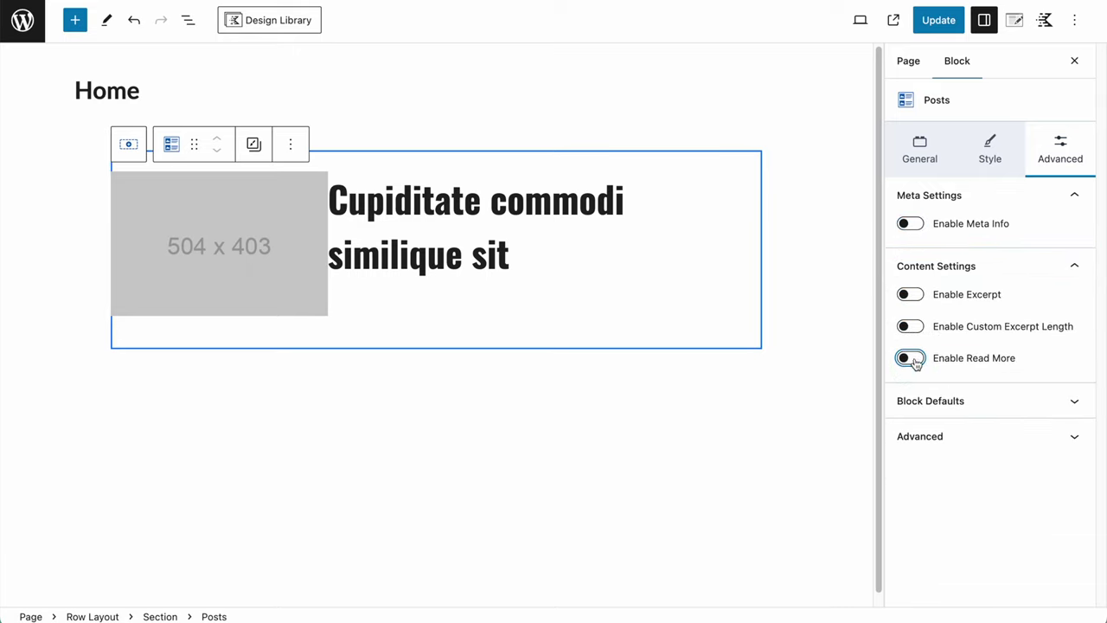
# - Update the Home page, check the title-only breaking post on the live page and return to the editor
pyautogui.click(954, 269)
pyautogui.click(945, 29)
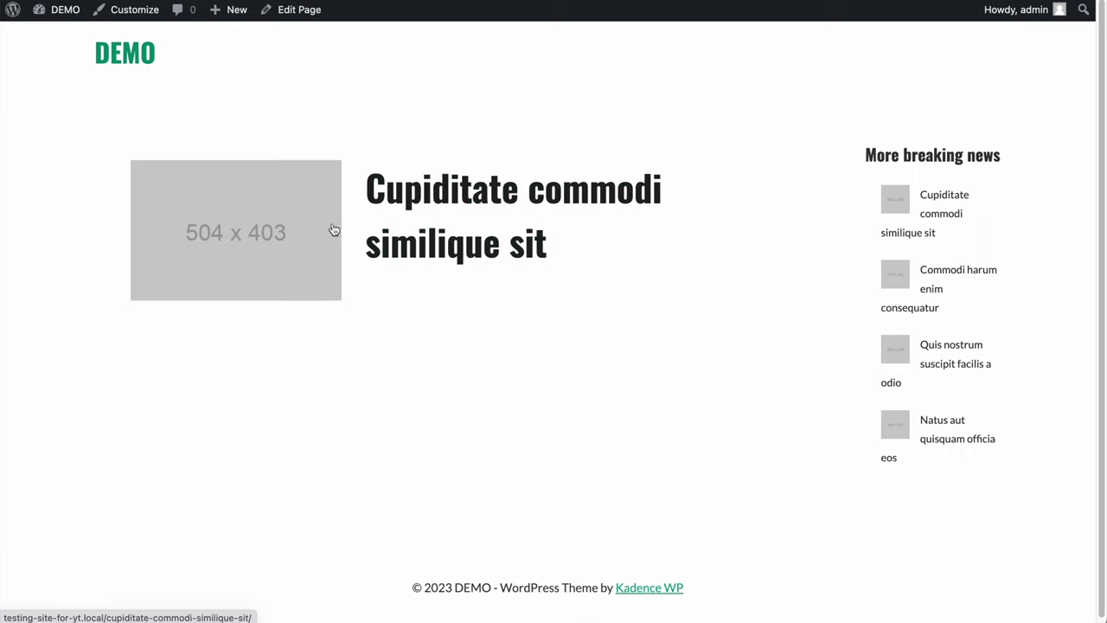
pyautogui.click(299, 10)
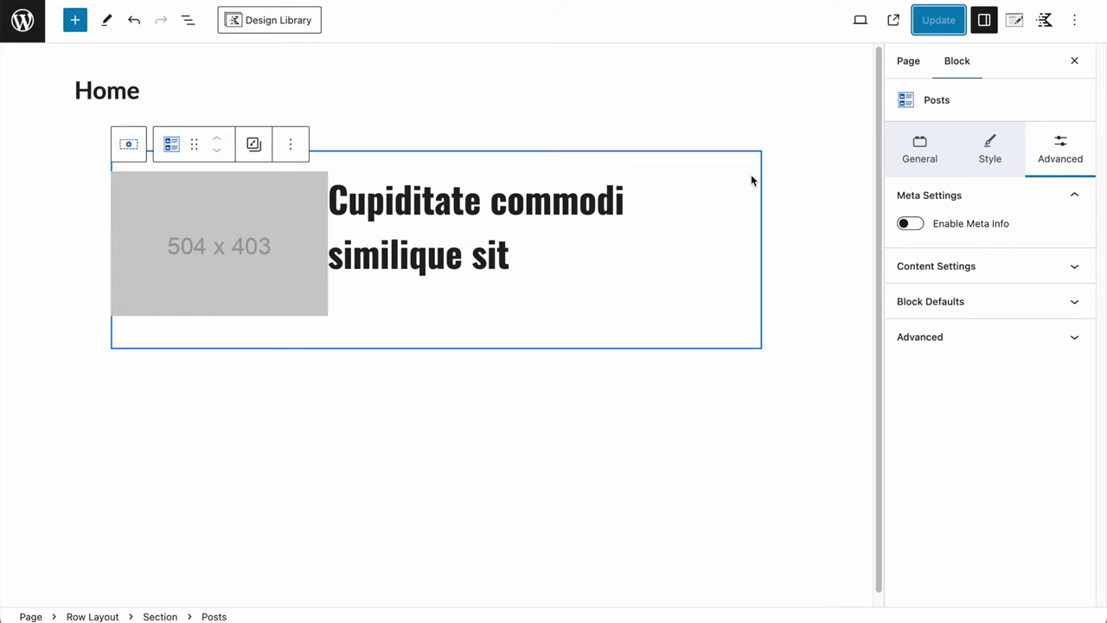
# - Change the Posts block's image size and check the updated Home page live
pyautogui.click(983, 312)
pyautogui.click(978, 277)
pyautogui.click(985, 561)
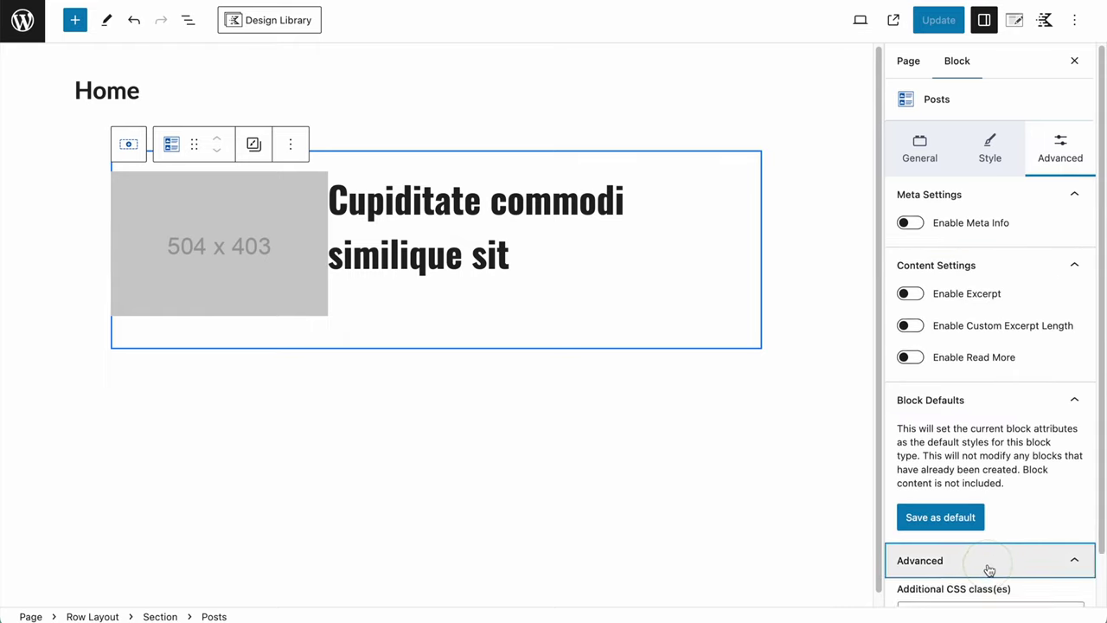
pyautogui.click(990, 91)
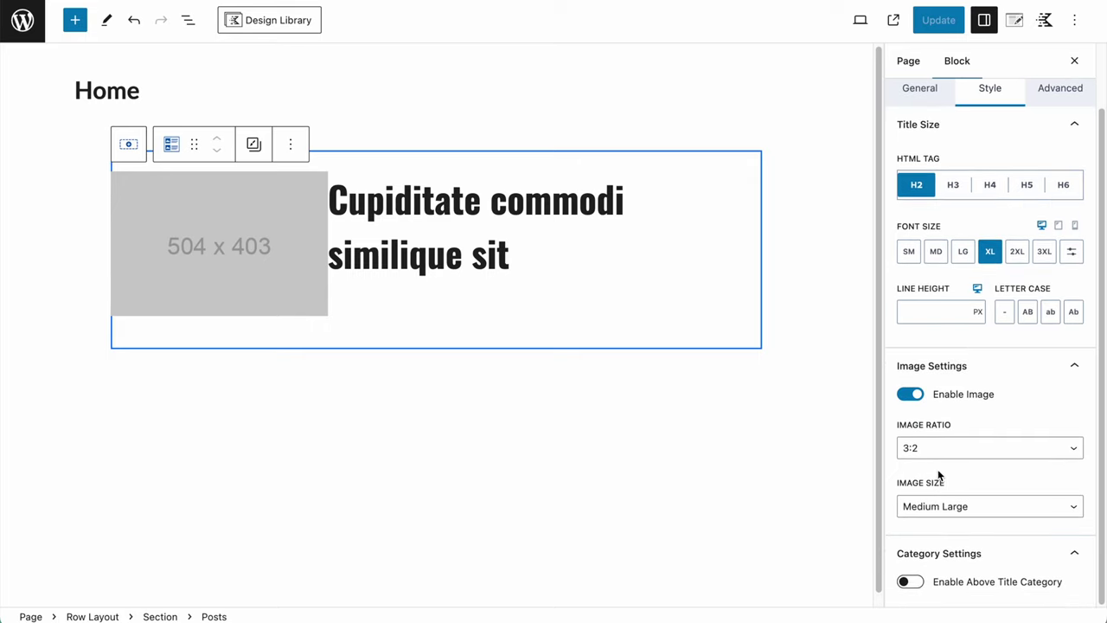
pyautogui.click(944, 508)
pyautogui.click(941, 537)
pyautogui.click(936, 19)
pyautogui.click(144, 576)
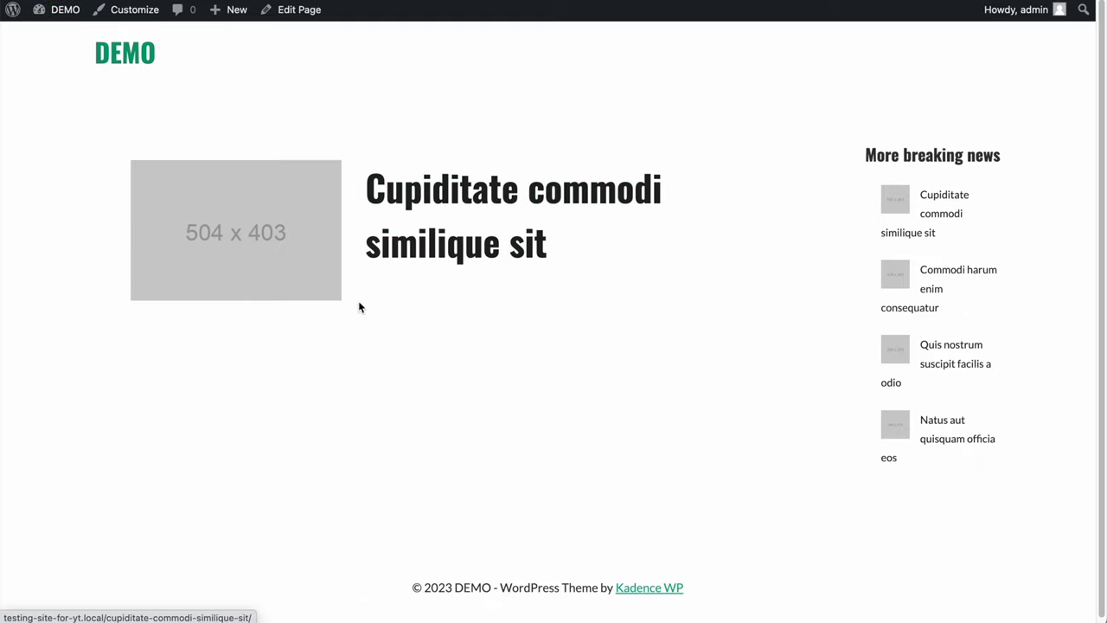
# - Inspect the breaking post in the browser developer tools and examine the grid styles of its article element
pyautogui.rightClick(421, 247)
pyautogui.moveTo(474, 550)
pyautogui.click(466, 504)
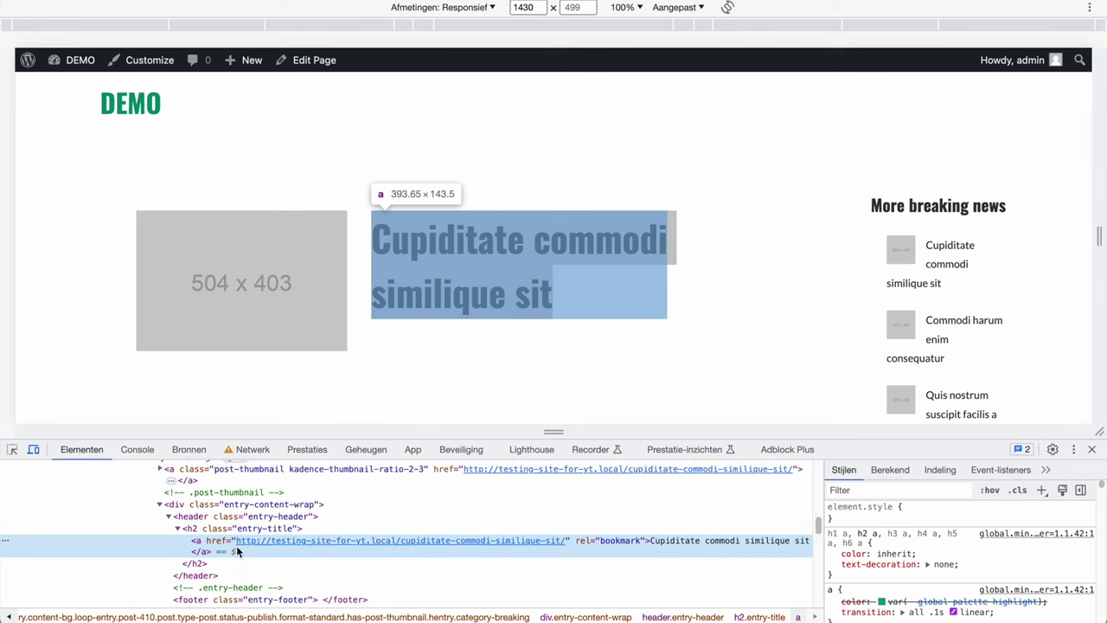
pyautogui.click(159, 535)
pyautogui.scroll(1, 158, 535)
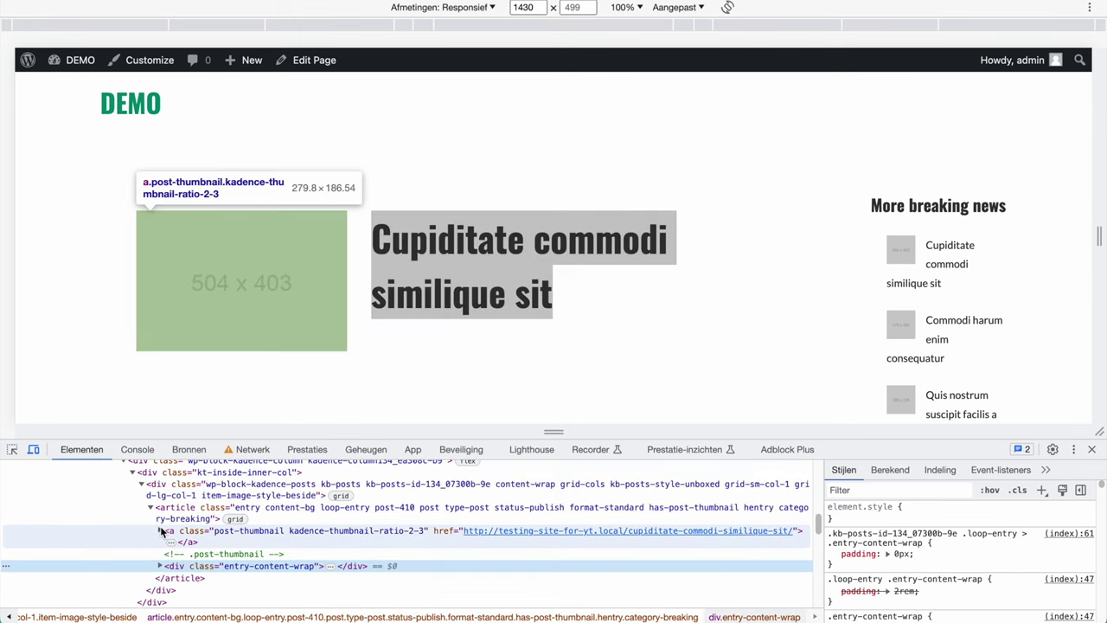
pyautogui.click(191, 517)
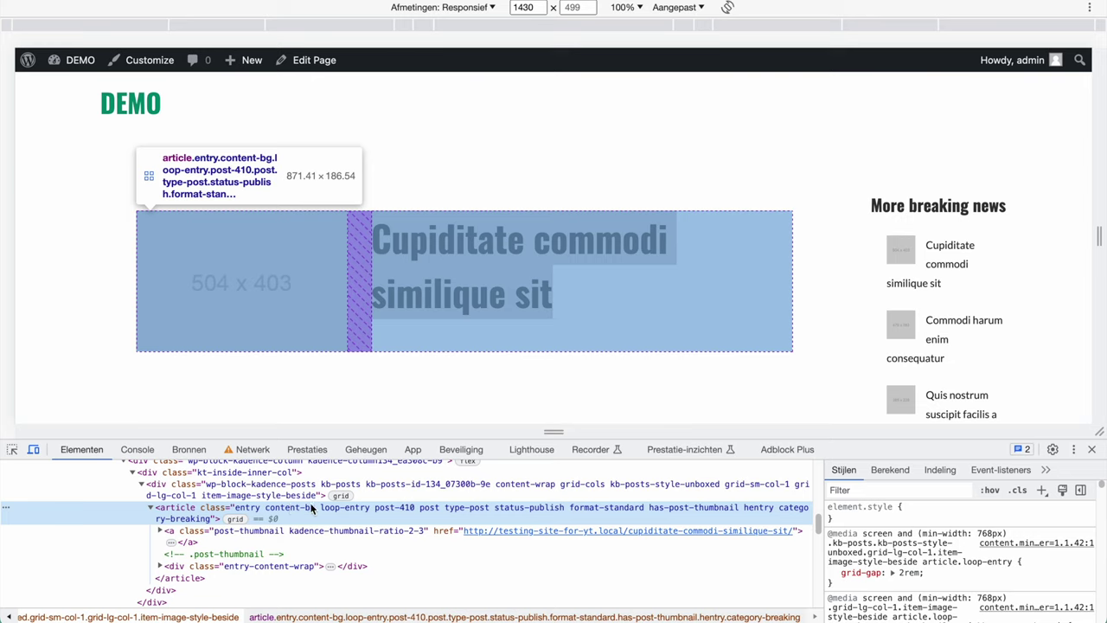
pyautogui.scroll(-3, 971, 574)
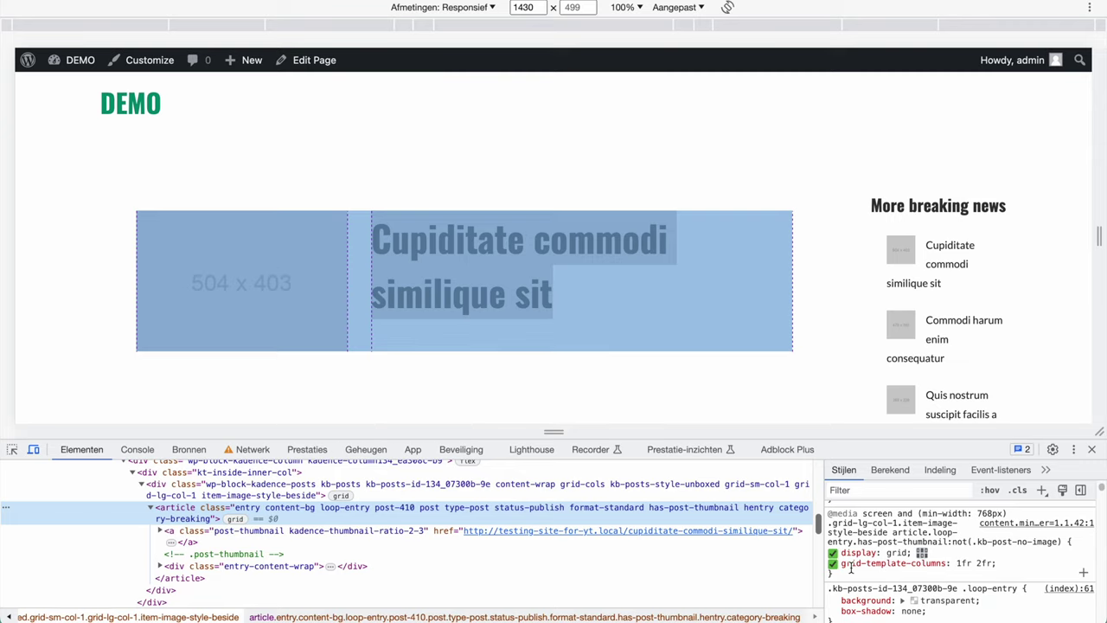
# - Copy the 768px min-width media query and selector of the article's grid-template-columns: 1fr 2fr rule
pyautogui.moveTo(843, 563); pyautogui.dragTo(991, 574)
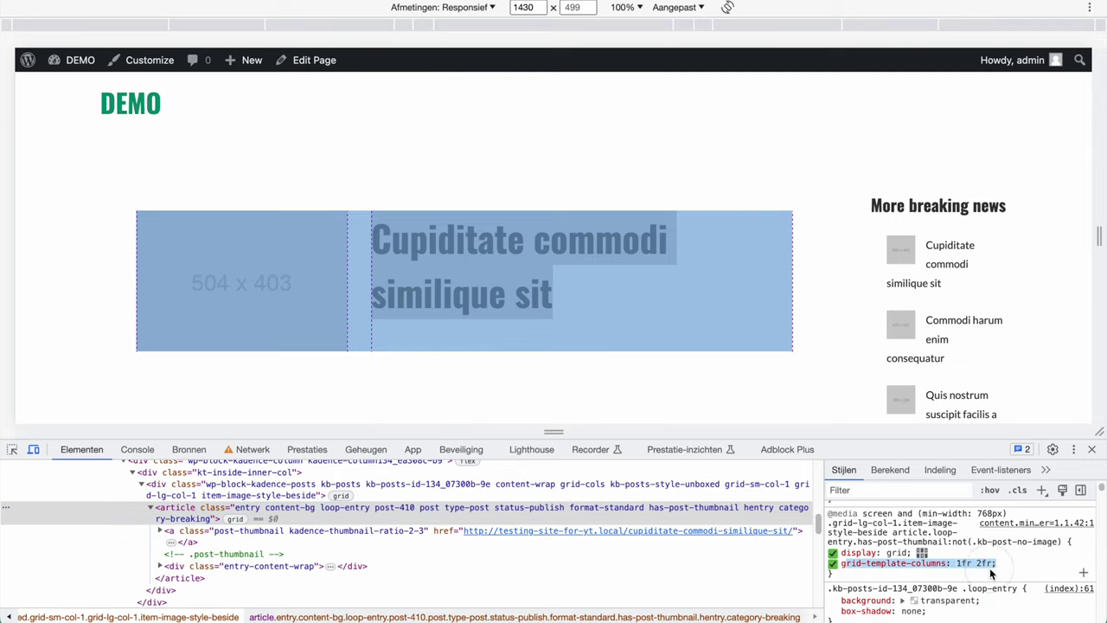
pyautogui.scroll(1, 991, 574)
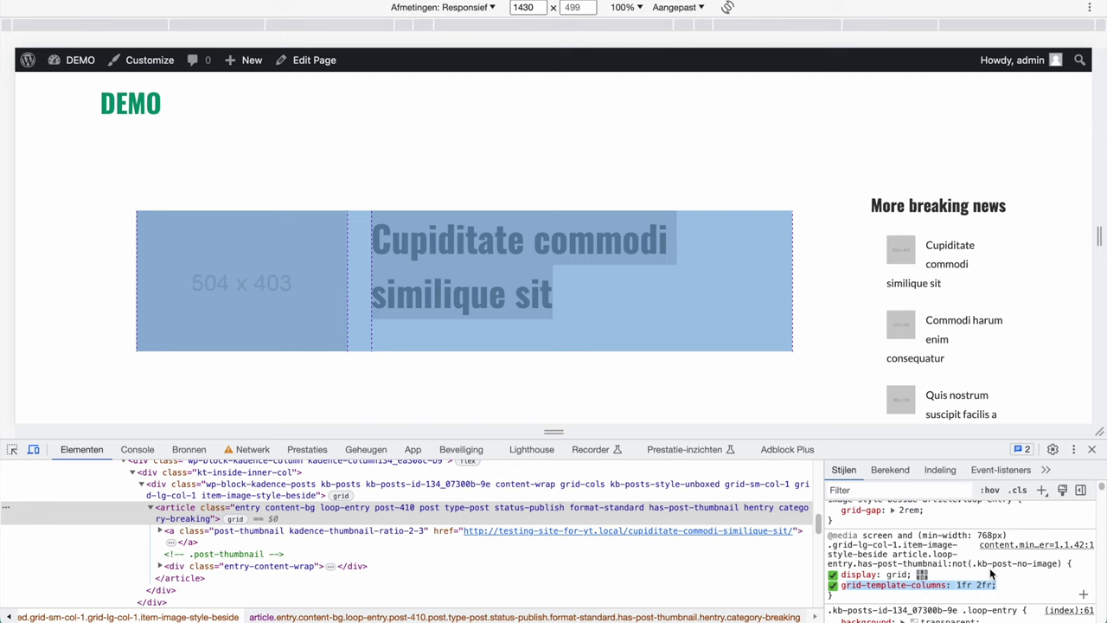
pyautogui.moveTo(991, 574); pyautogui.dragTo(977, 547)
pyautogui.click(966, 586)
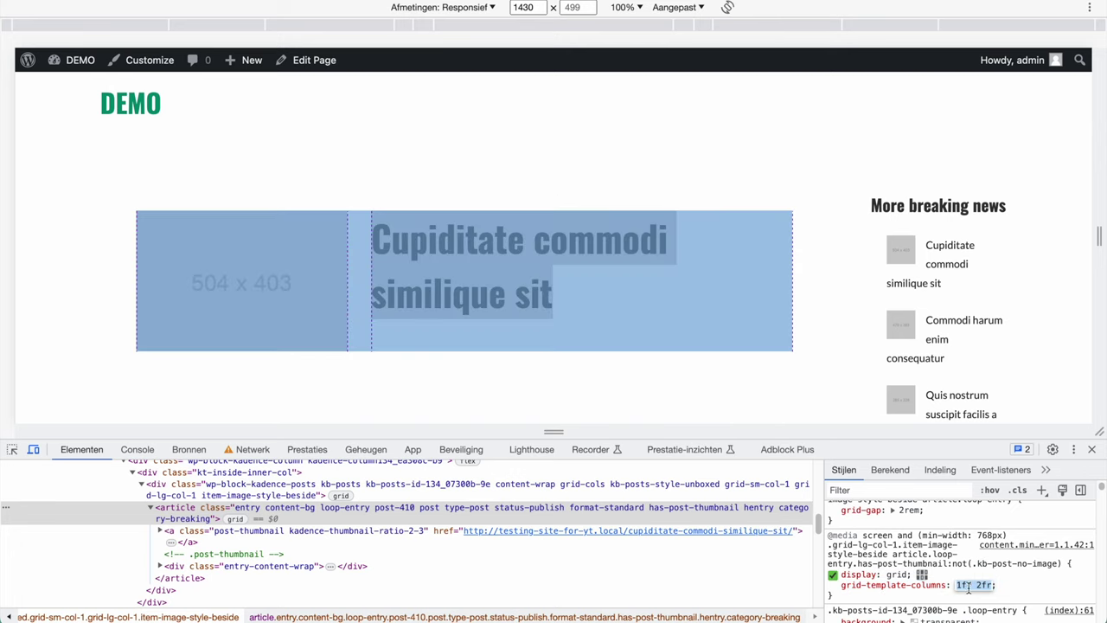
pyautogui.press('Return')
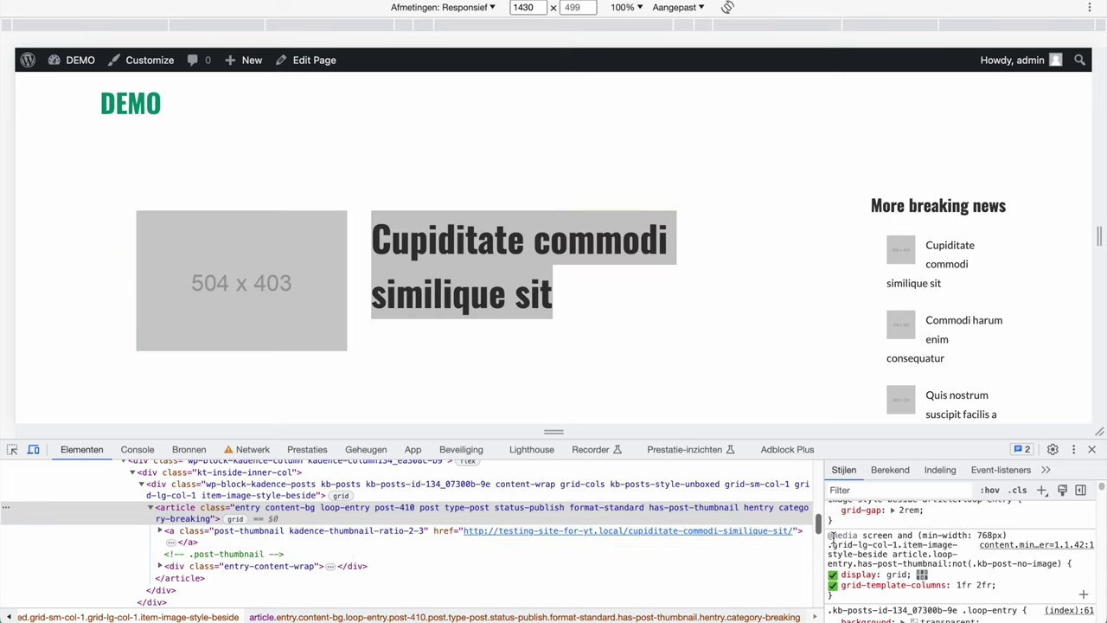
pyautogui.moveTo(829, 535); pyautogui.dragTo(1062, 563)
pyautogui.press('super+c')
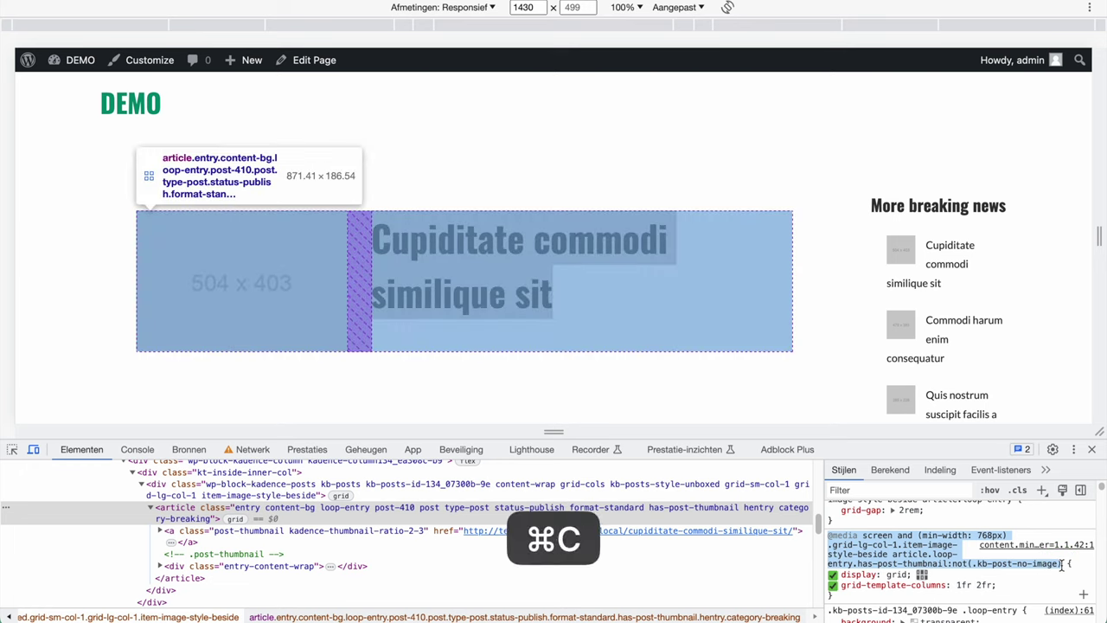
# - Replace the site's existing Additional CSS in the Customizer with the copied 768px media query and article selector
pyautogui.click(149, 62)
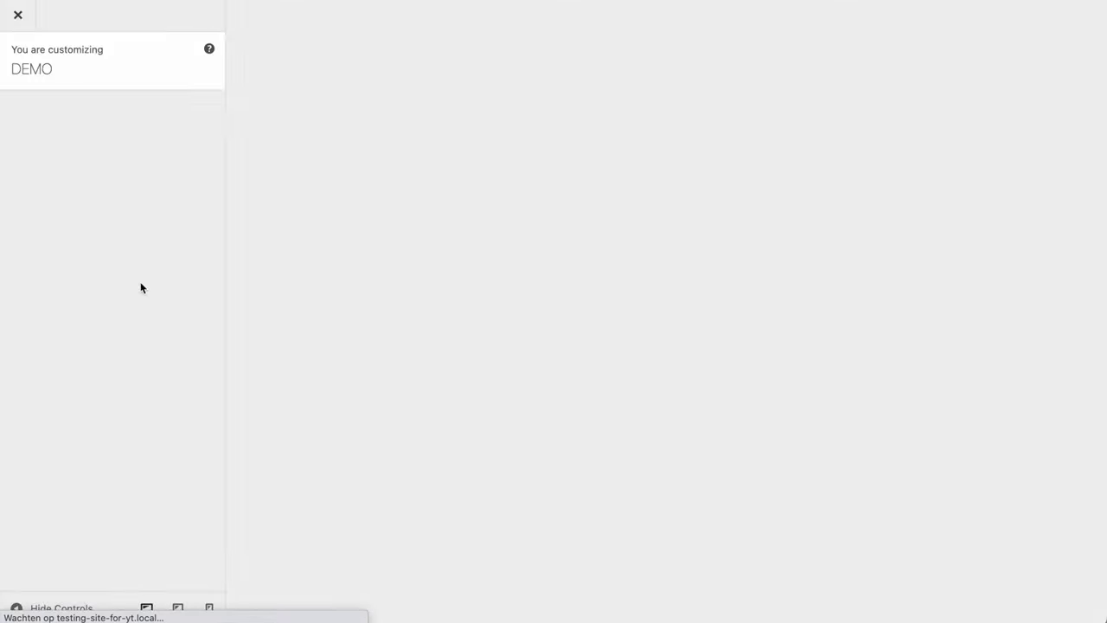
pyautogui.click(89, 510)
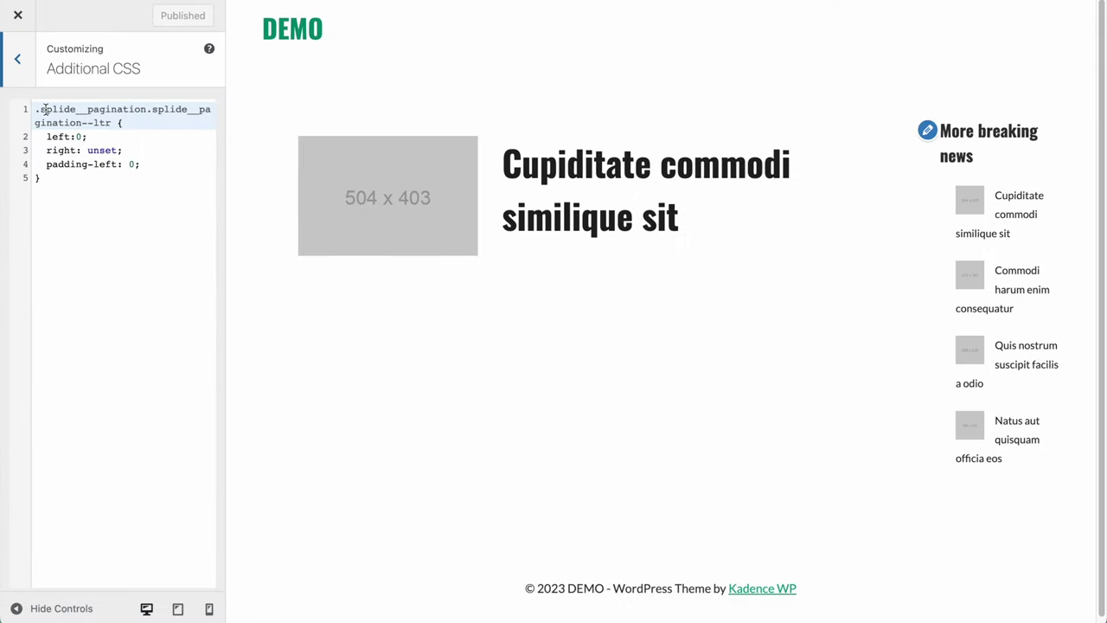
pyautogui.moveTo(36, 109); pyautogui.dragTo(74, 193)
pyautogui.press('BackSpace')
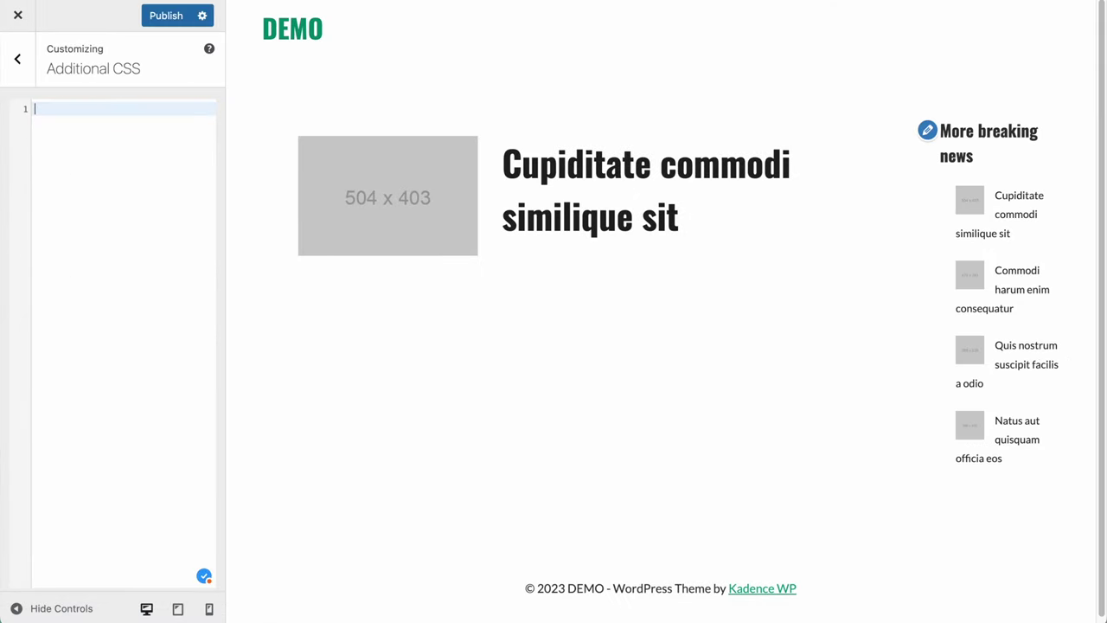
pyautogui.press('super+v')
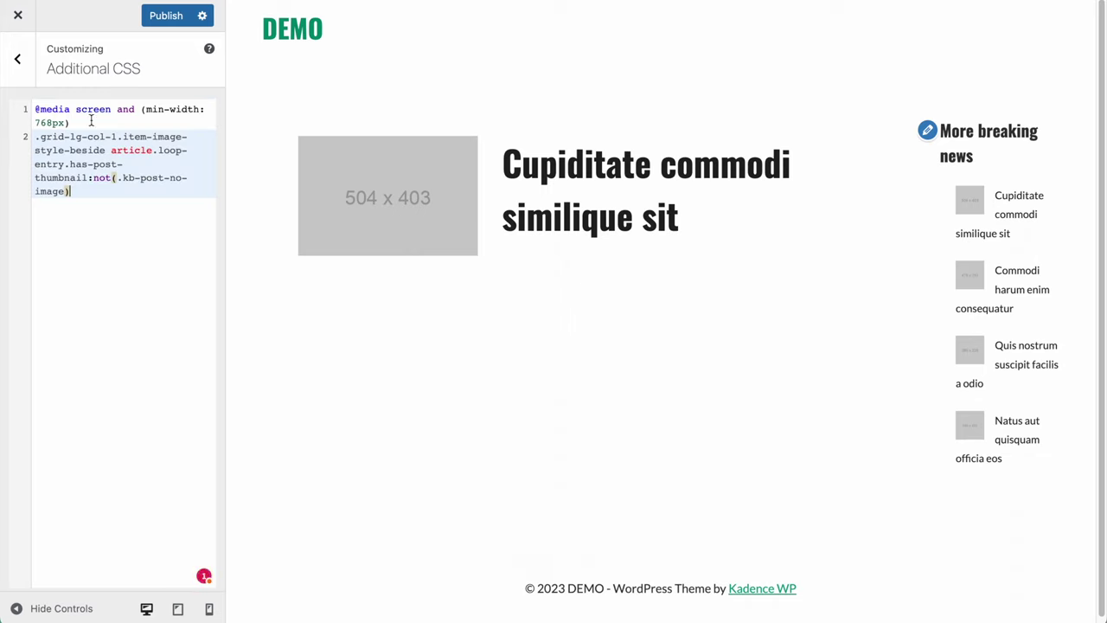
# - Wrap the pasted article selector in the media query's curly braces, with the closing brace on its own line
pyautogui.click(35, 120)
pyautogui.click(87, 127)
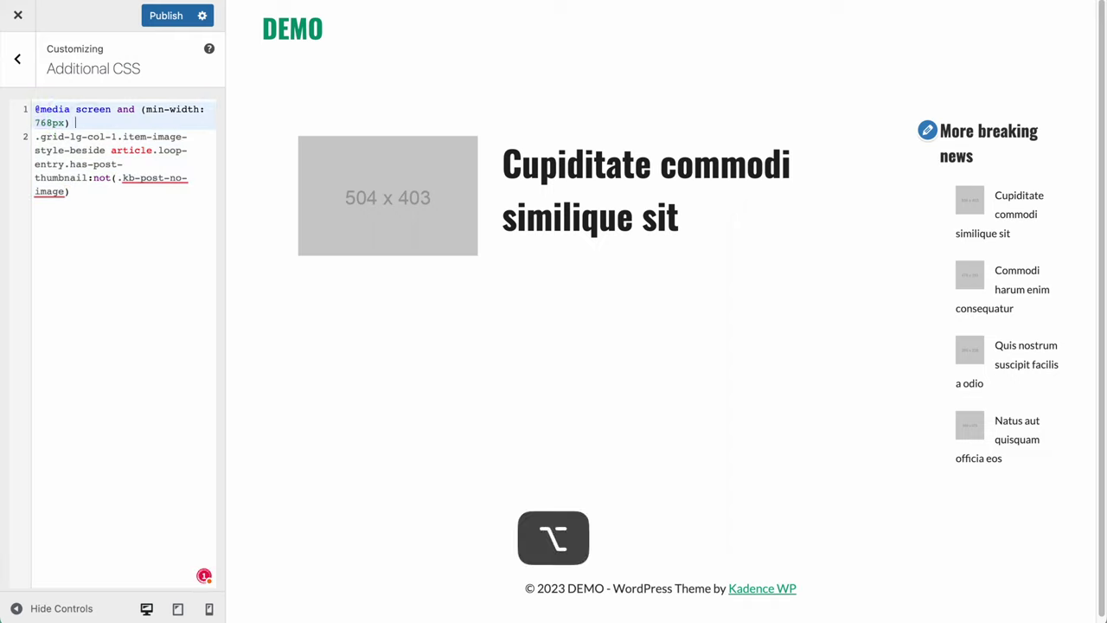
pyautogui.write('{')
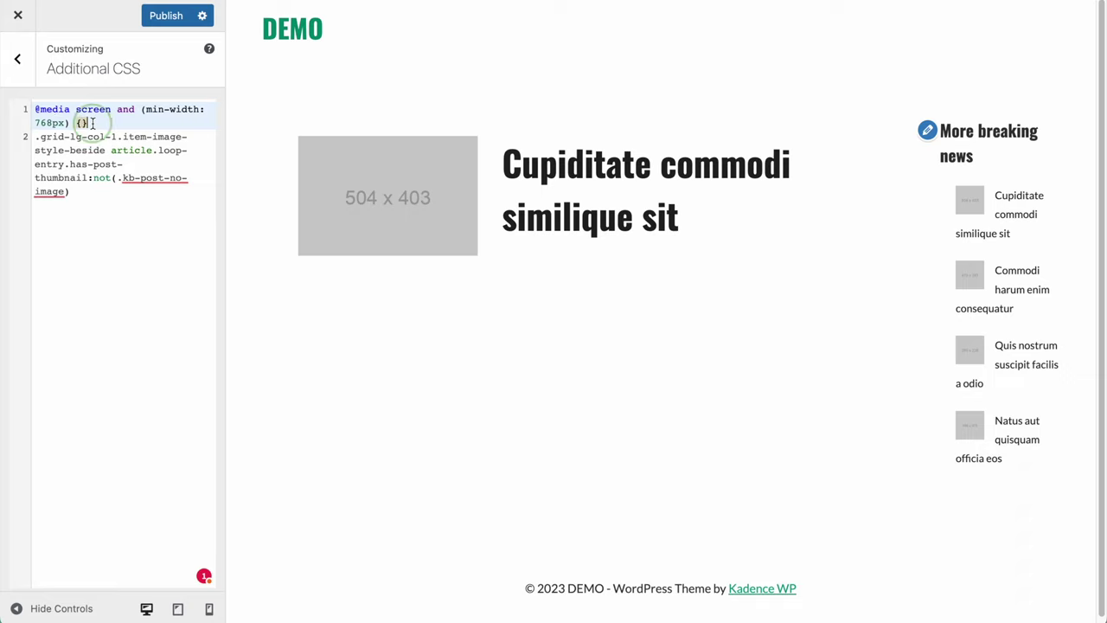
pyautogui.click(84, 189)
pyautogui.press('Return')
pyautogui.press('super+parenright')
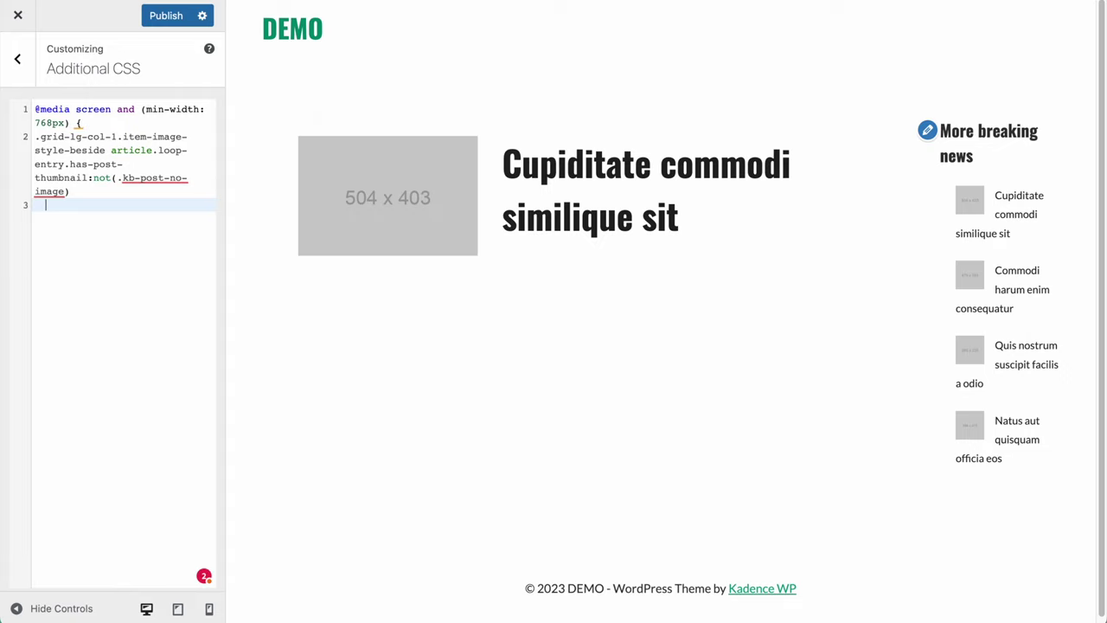
pyautogui.write('}')
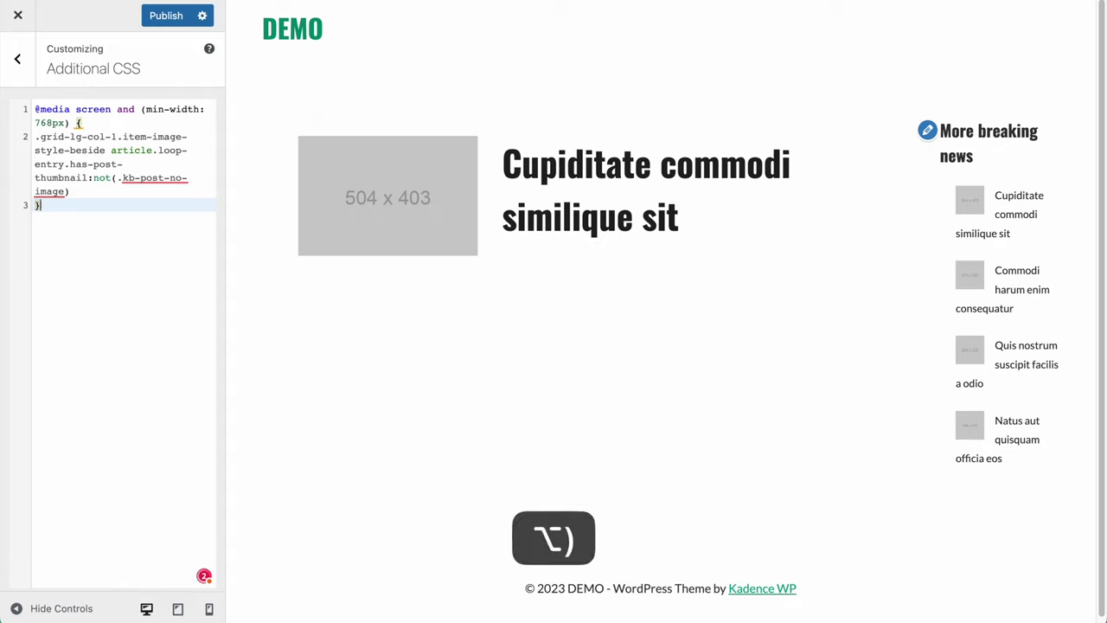
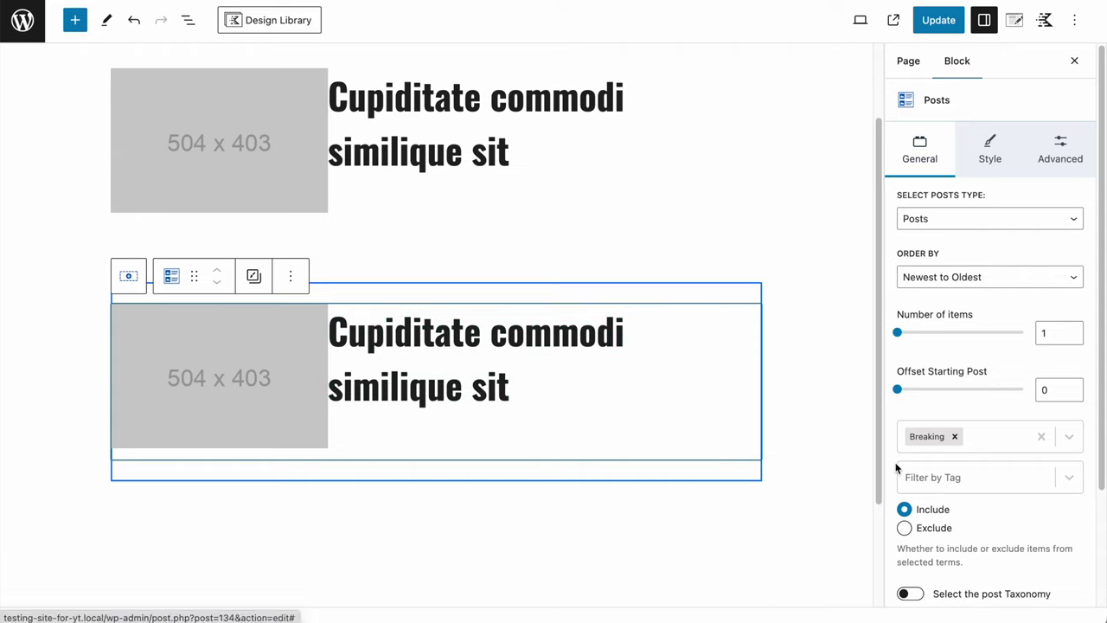
# - In the Home page editor, set the lower Posts block's number of items to 9
pyautogui.click(172, 277)
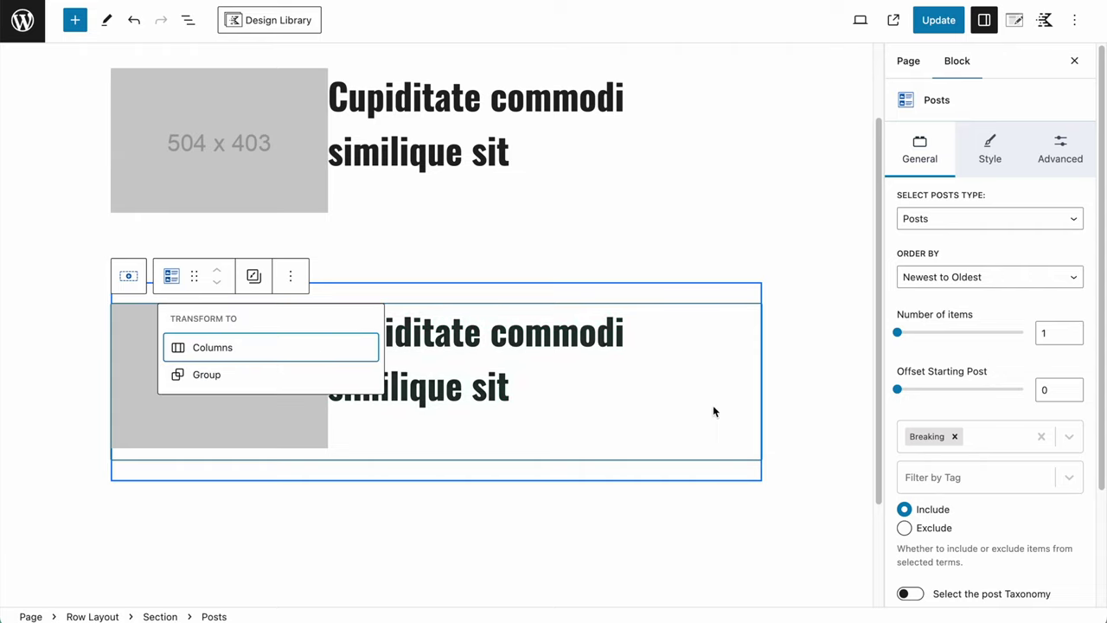
pyautogui.click(684, 370)
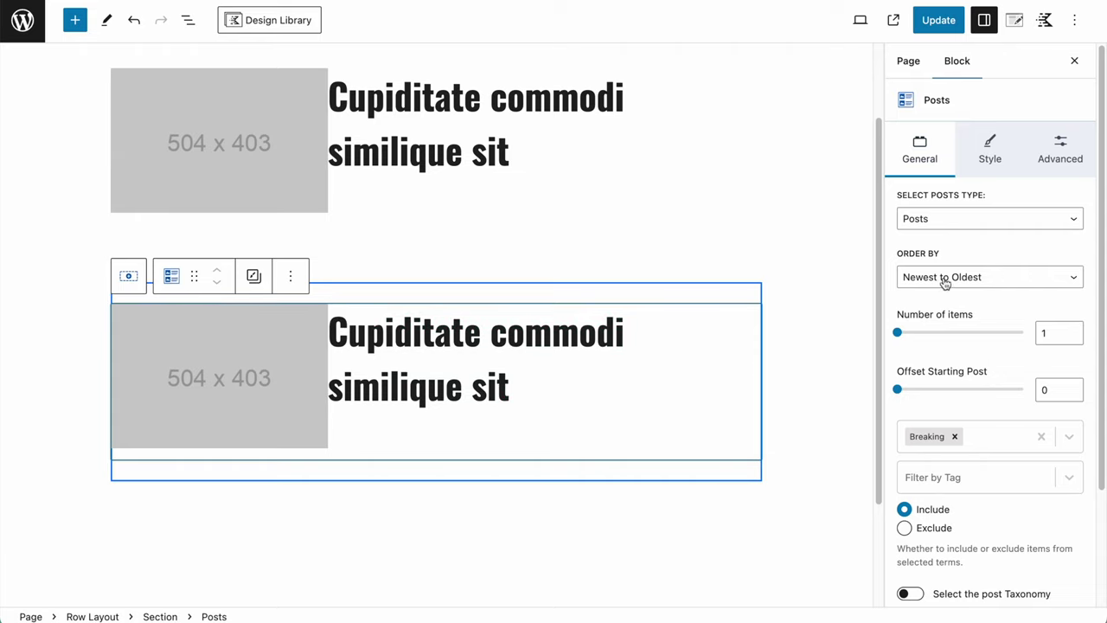
pyautogui.click(1041, 335)
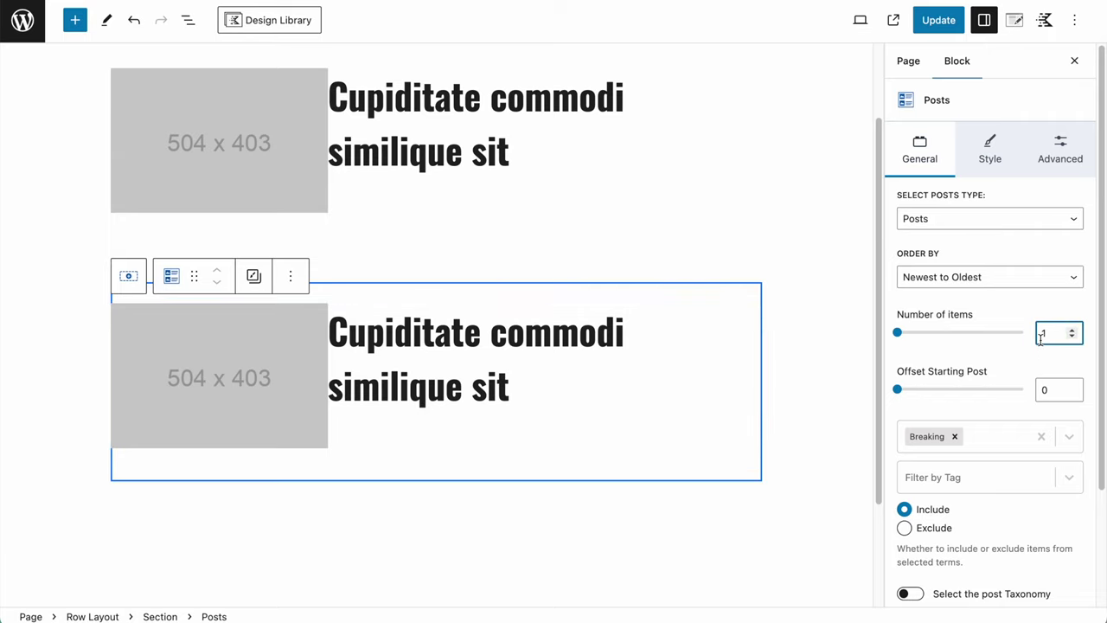
pyautogui.write('9')
pyautogui.click(1010, 344)
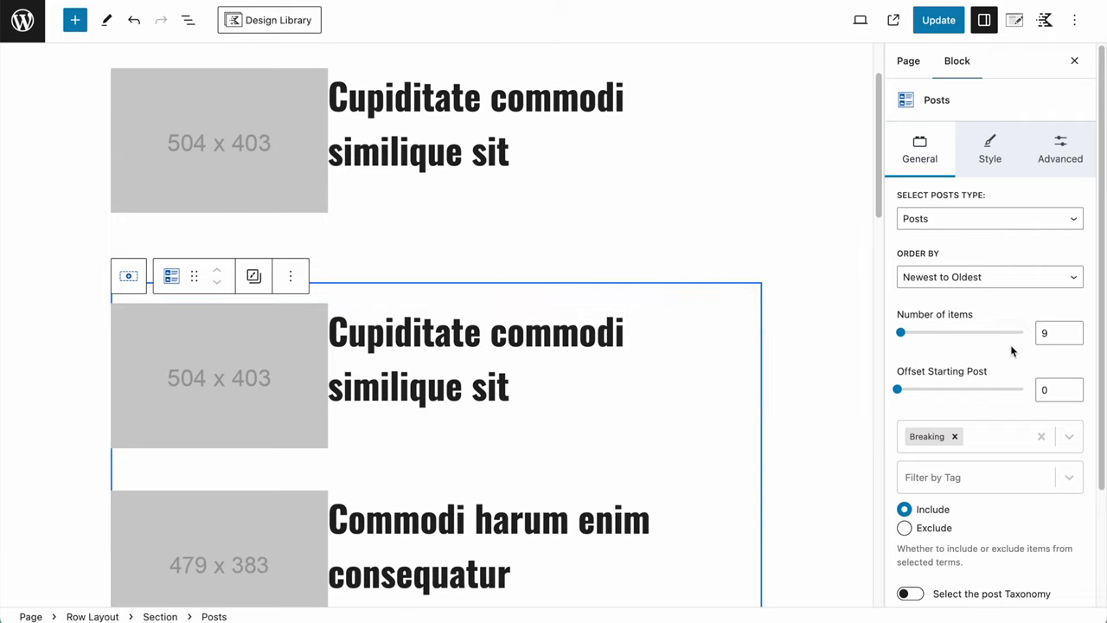
# - Remove the Breaking category filter from the lower Posts block and turn off Show Unique
pyautogui.scroll(-1, 1010, 344)
pyautogui.scroll(-1, 994, 349)
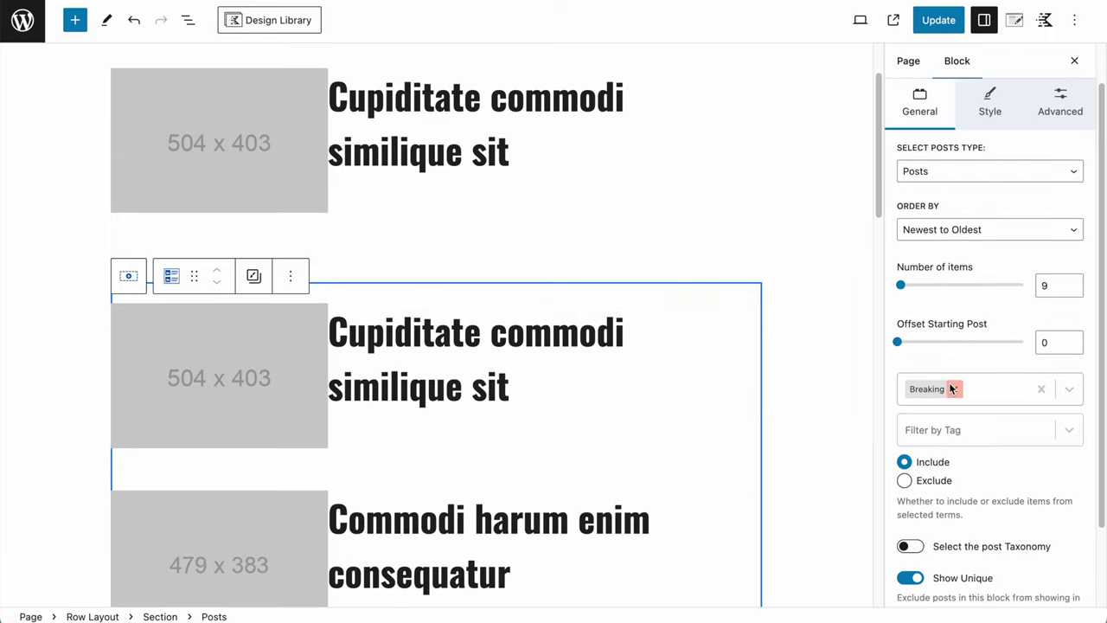
pyautogui.click(954, 390)
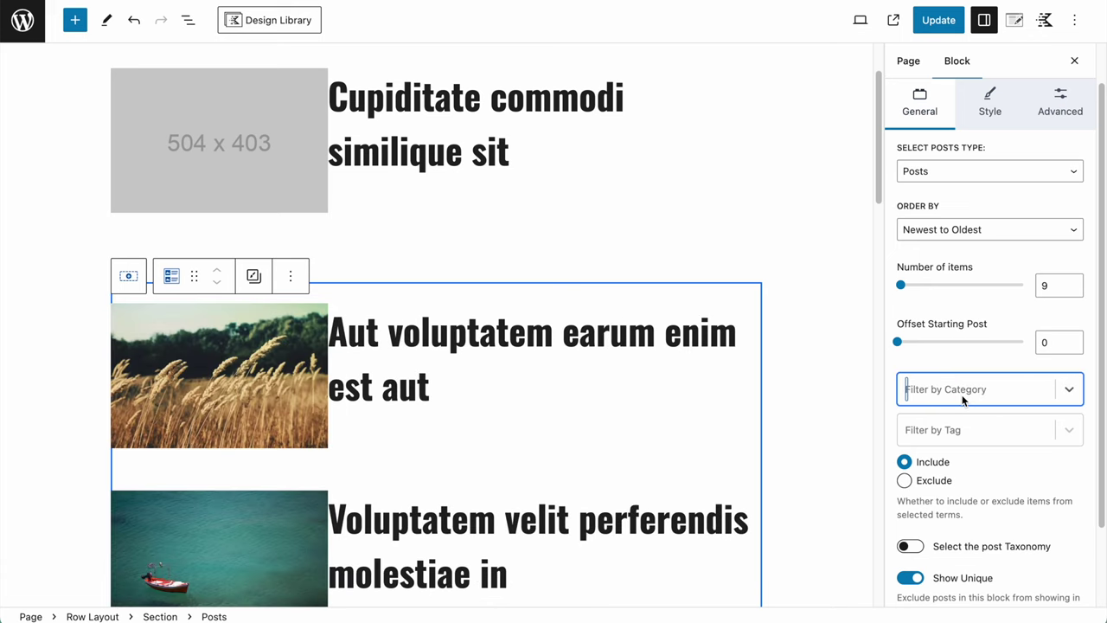
pyautogui.scroll(-3, 971, 358)
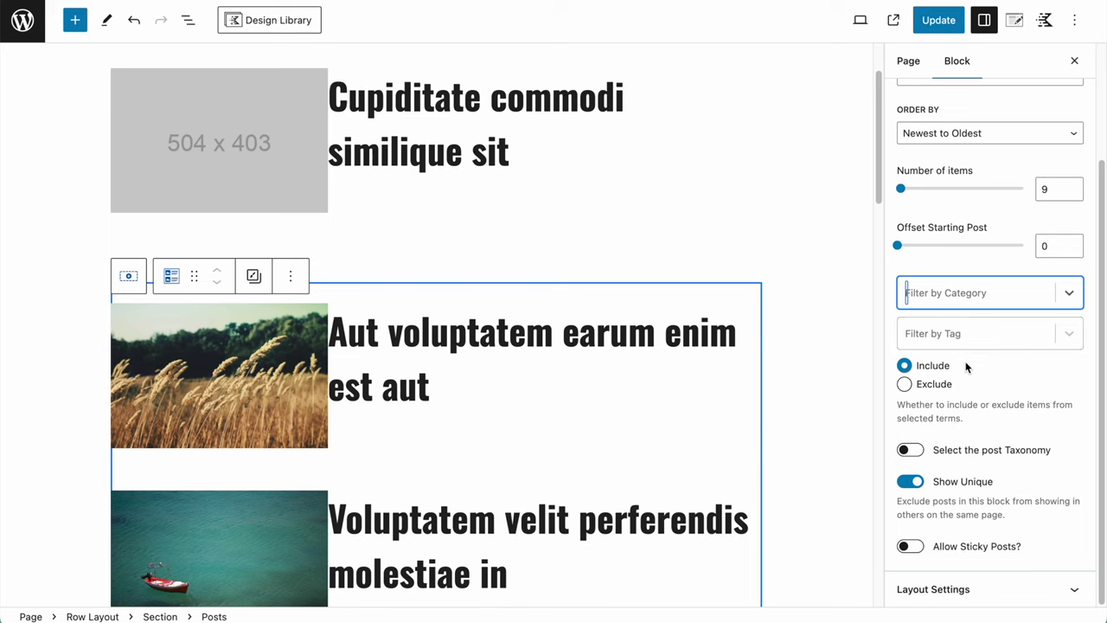
pyautogui.click(906, 481)
# - Set the lower Posts block's layout to 3 columns and 2 tablet columns
pyautogui.click(979, 584)
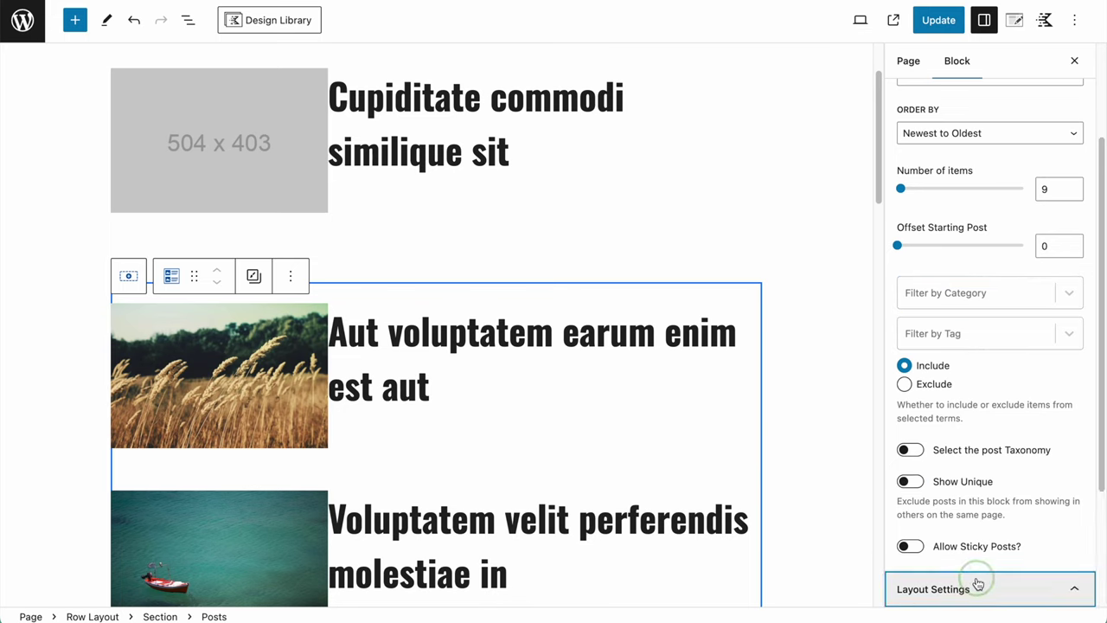
pyautogui.click(1071, 456)
pyautogui.click(1072, 456)
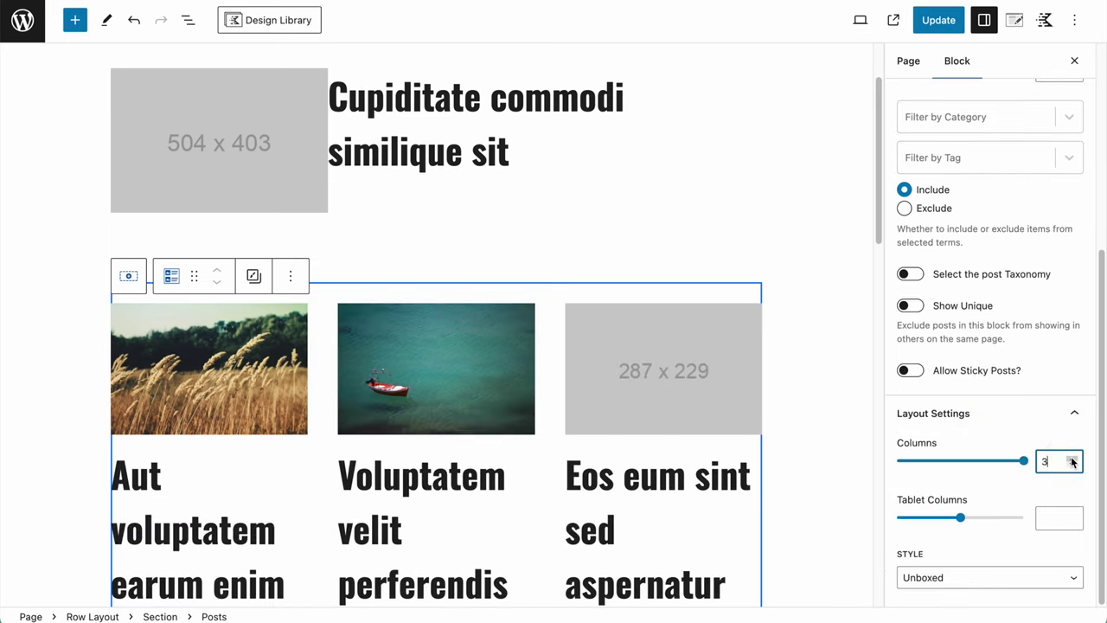
pyautogui.click(1073, 518)
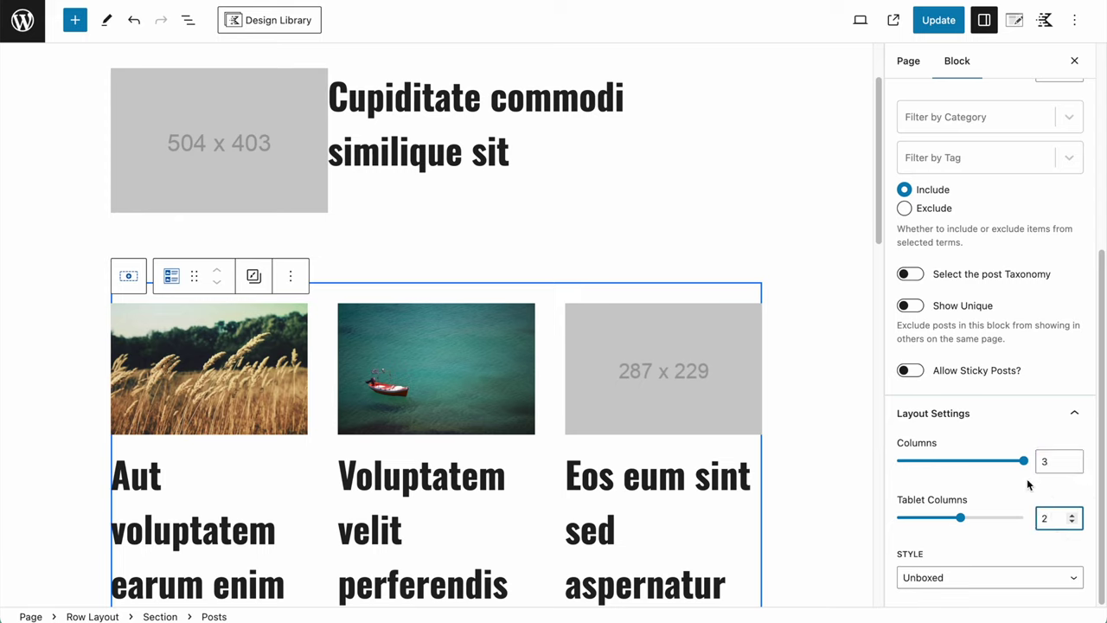
# - Open the title size style settings of the three-column Posts block
pyautogui.scroll(5, 974, 310)
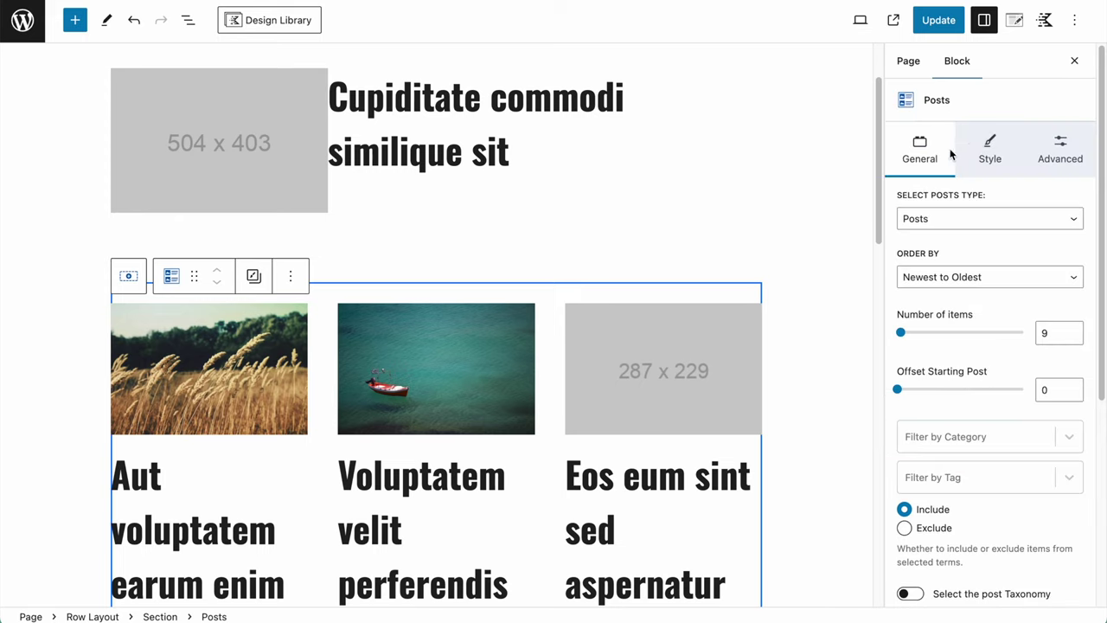
pyautogui.click(989, 144)
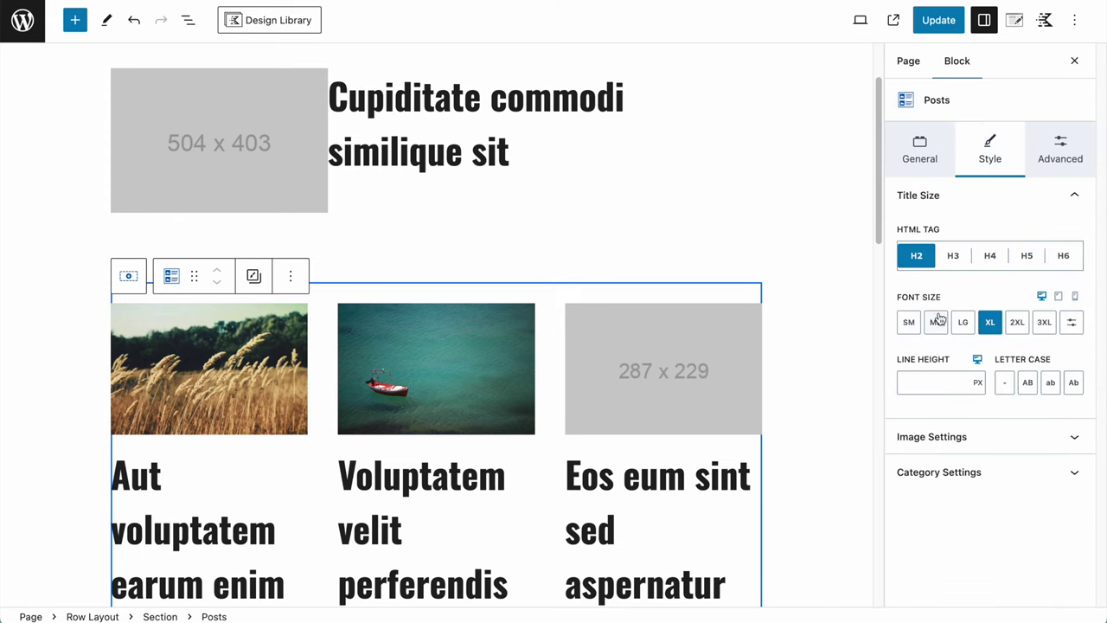
# - Set the Posts block's title font size to MD and its image size to Medium Large
pyautogui.click(937, 321)
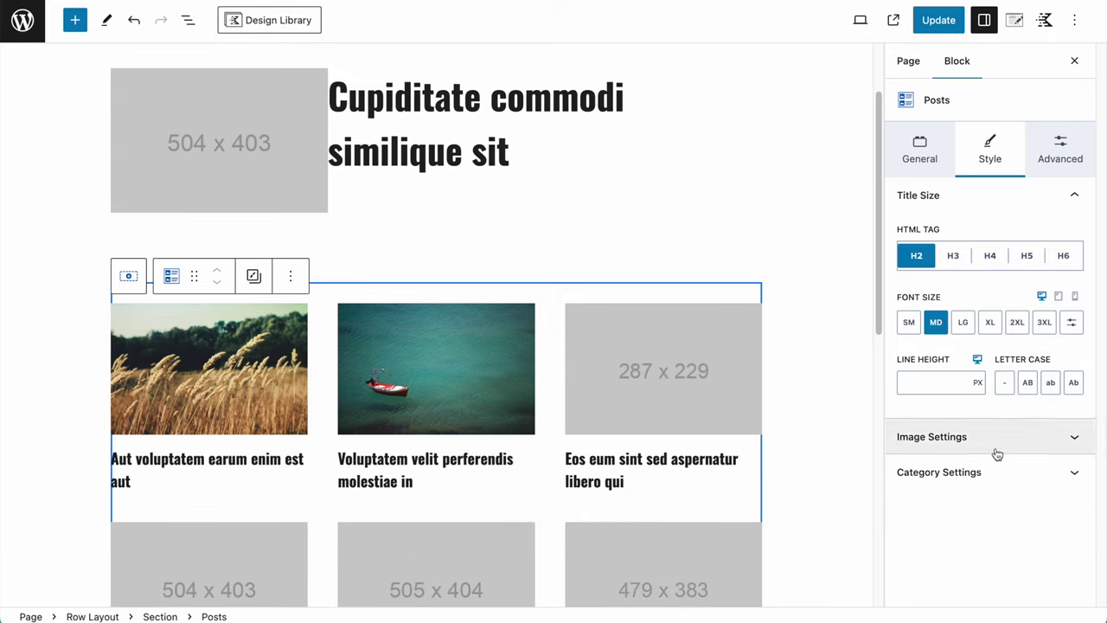
pyautogui.click(971, 438)
pyautogui.click(934, 570)
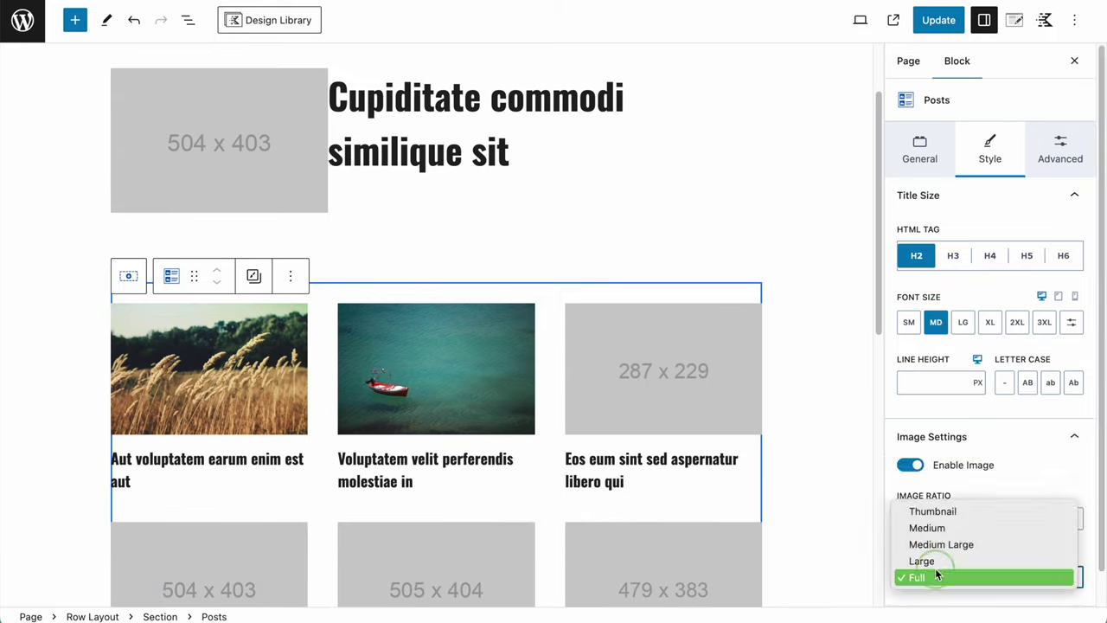
pyautogui.click(931, 551)
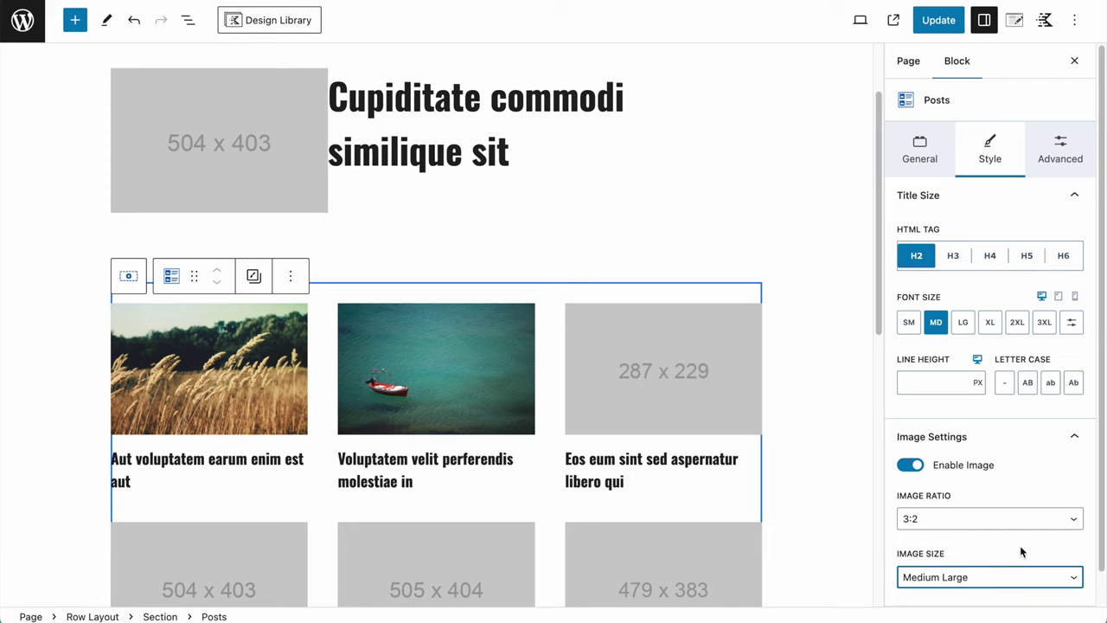
# - Enable the category above each post title in the Posts block and update the page
pyautogui.scroll(-1, 1019, 545)
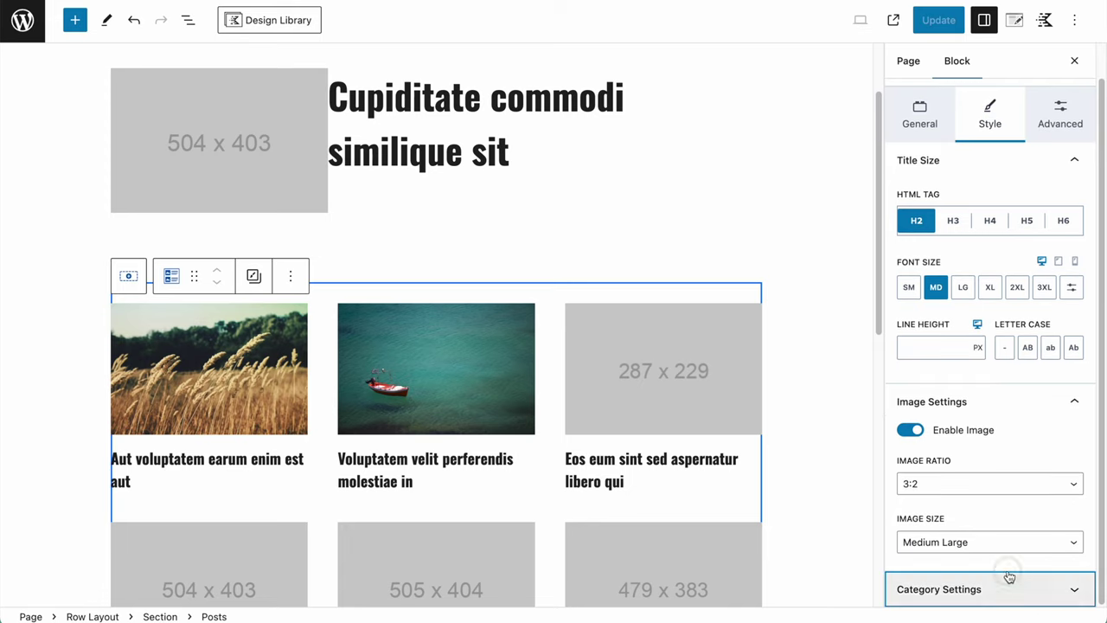
pyautogui.click(1009, 577)
pyautogui.click(910, 583)
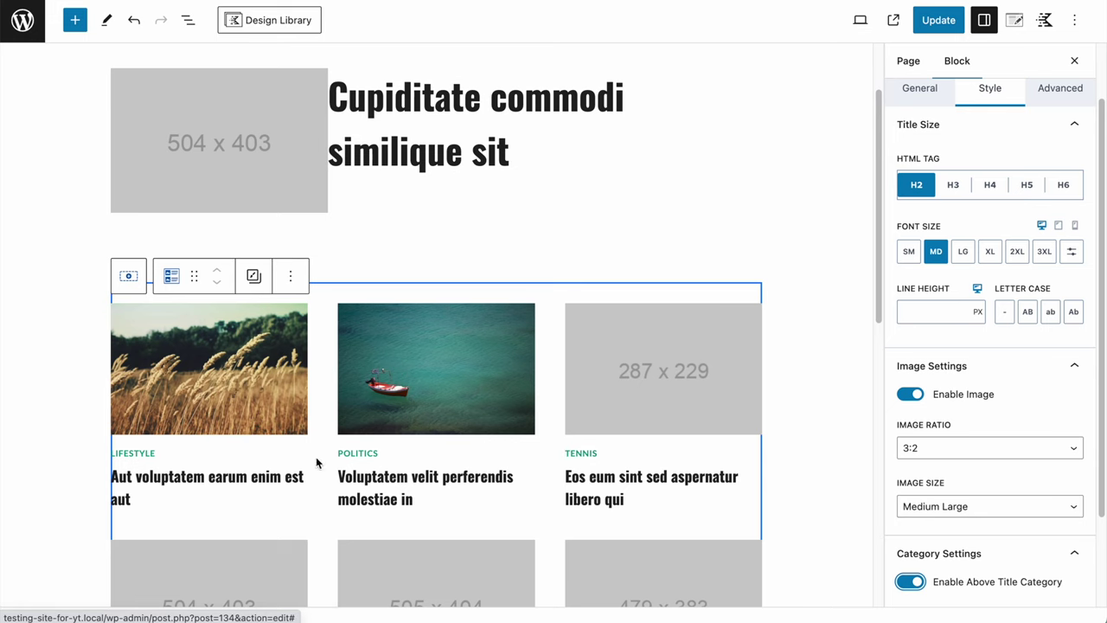
pyautogui.scroll(-4, 410, 512)
pyautogui.click(927, 20)
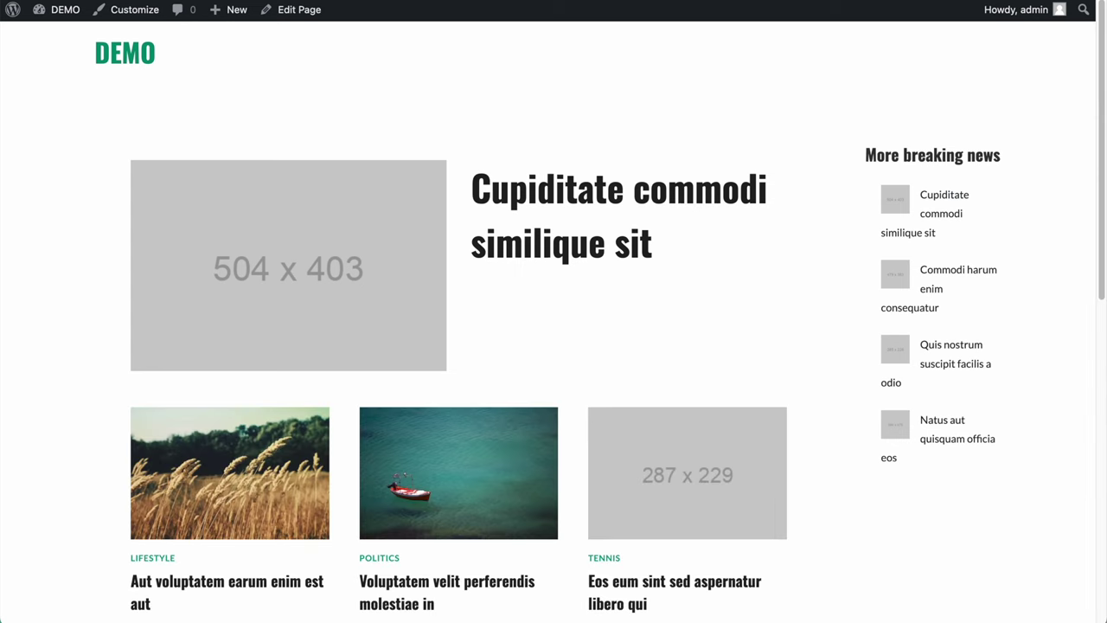
# - Examine the posts grid on the published page, including its images, category labels and title sizes
pyautogui.scroll(-3, 321, 260)
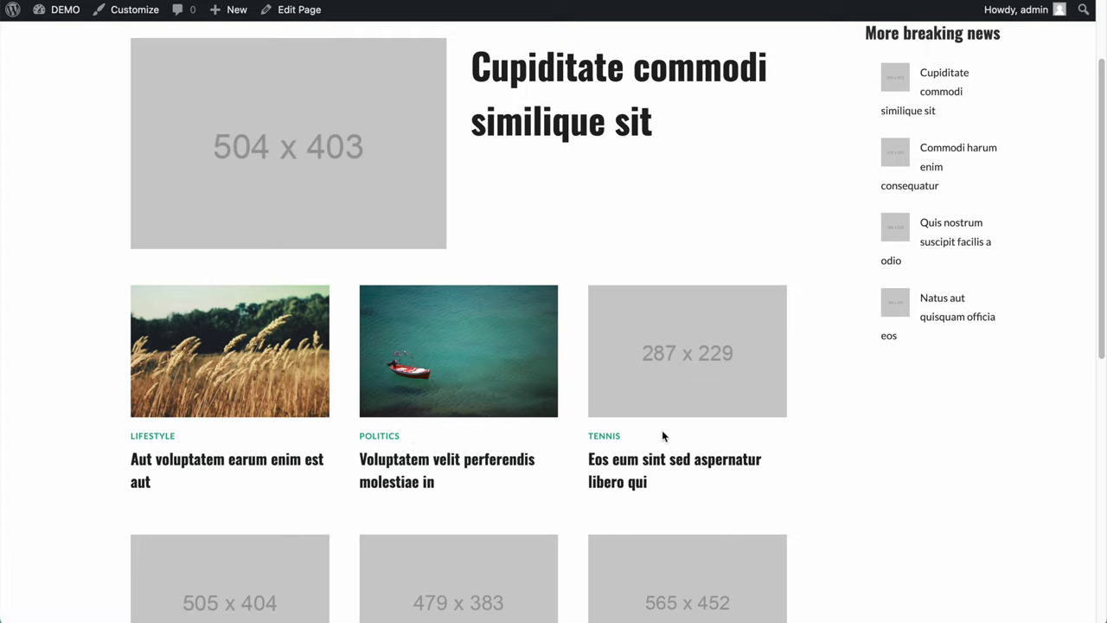
pyautogui.scroll(-6, 661, 429)
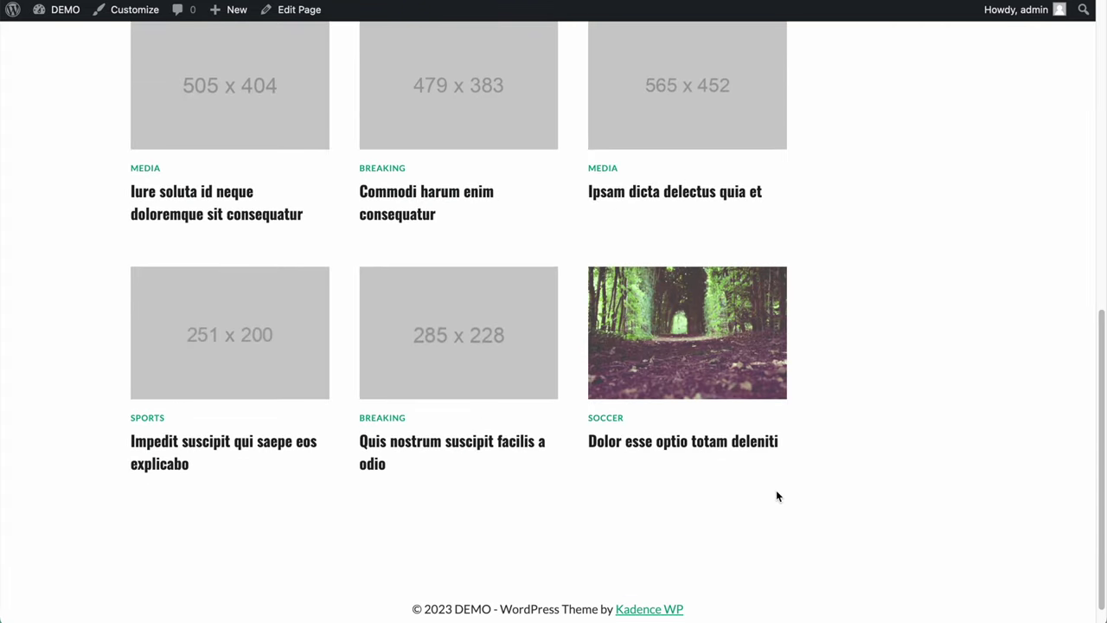
pyautogui.scroll(3, 653, 472)
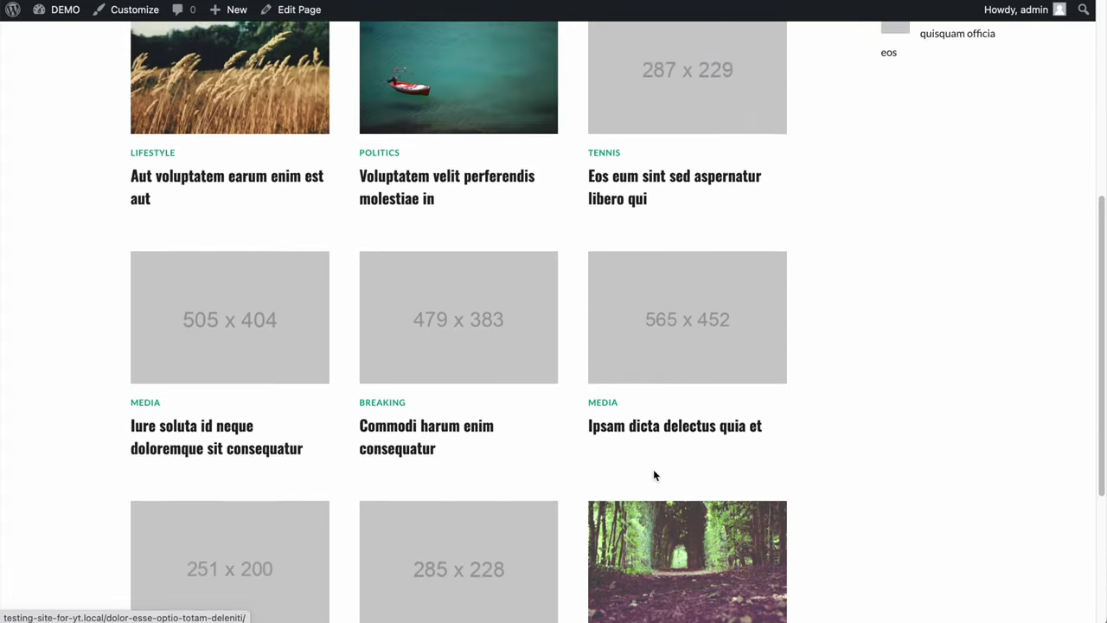
pyautogui.scroll(5, 653, 474)
pyautogui.scroll(-4, 697, 396)
pyautogui.scroll(4, 697, 396)
pyautogui.scroll(-8, 441, 284)
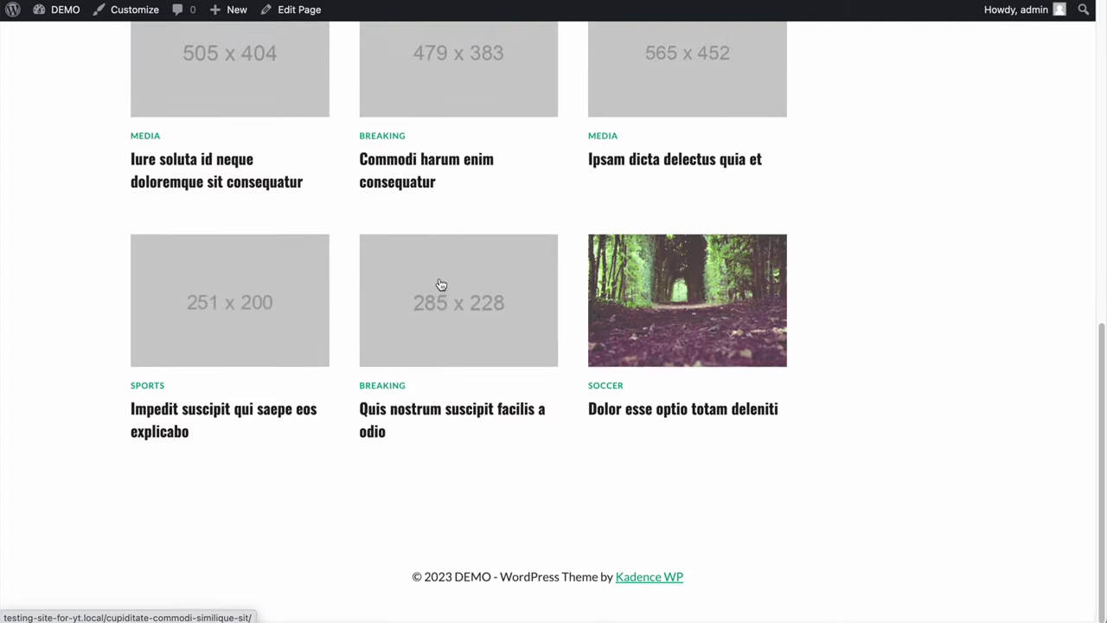
pyautogui.scroll(8, 440, 284)
pyautogui.scroll(-1, 438, 284)
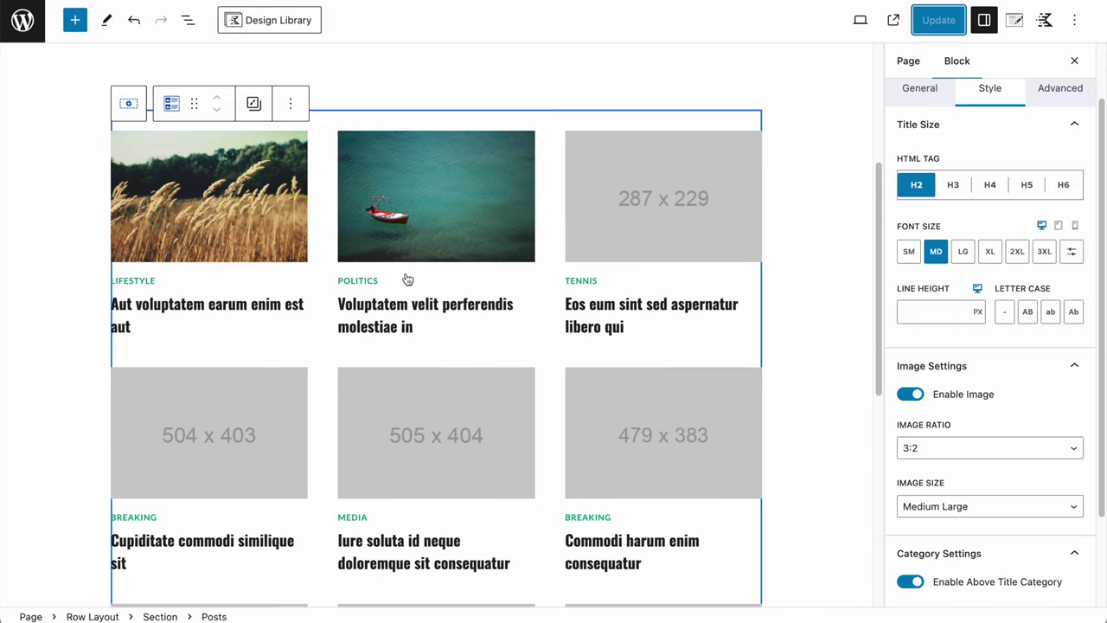
# - Select the Row Layout that contains the posts grid and show the page's block list
pyautogui.scroll(3, 390, 264)
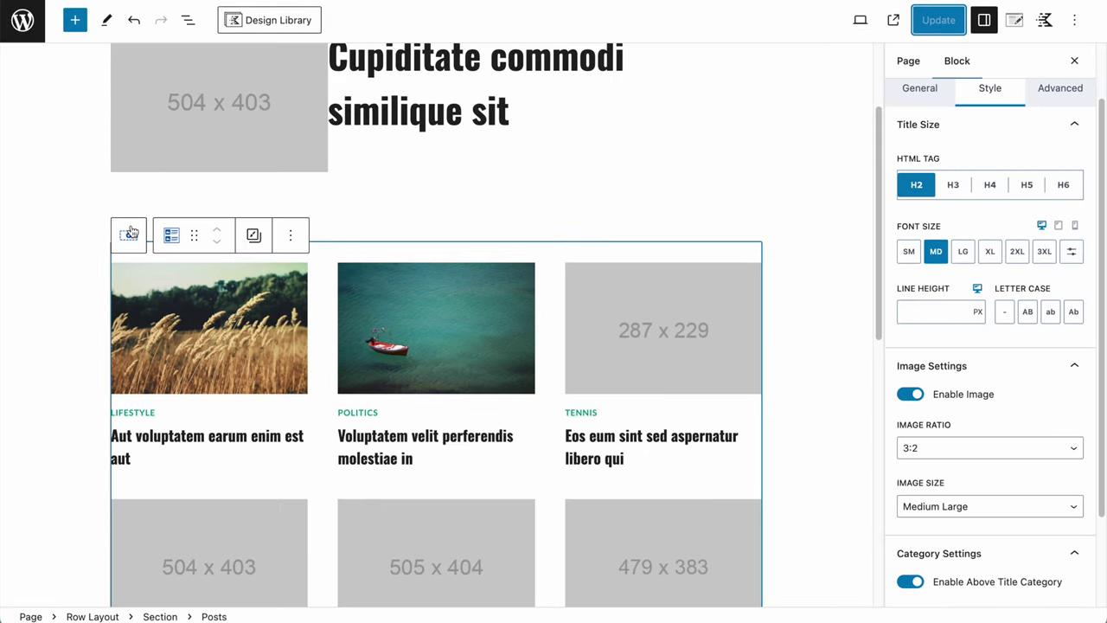
pyautogui.click(129, 232)
pyautogui.click(129, 70)
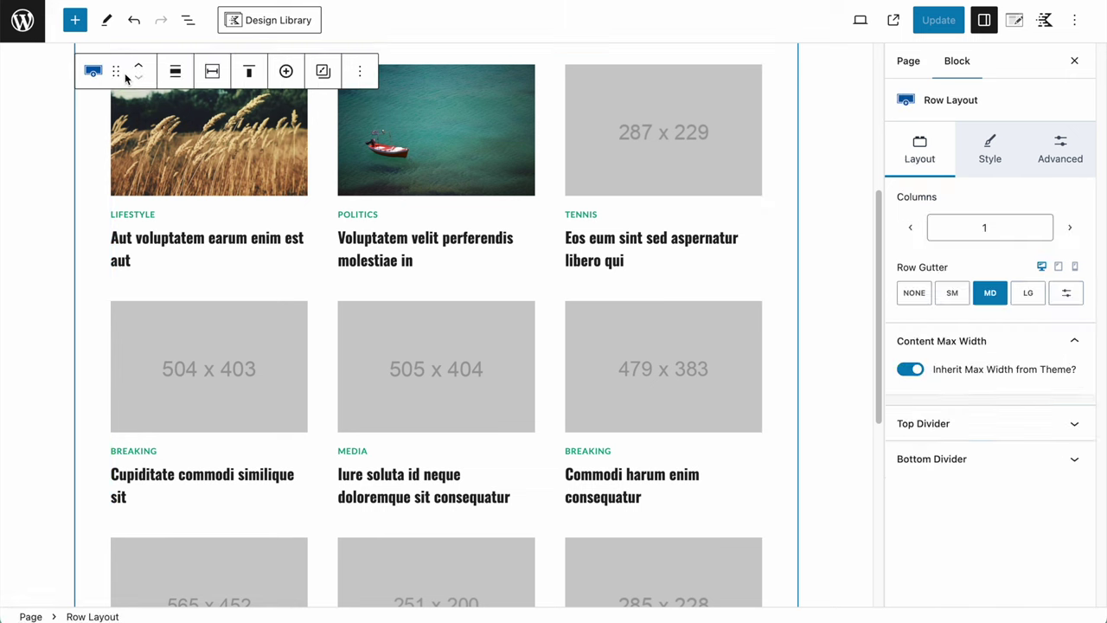
pyautogui.click(92, 77)
pyautogui.click(187, 19)
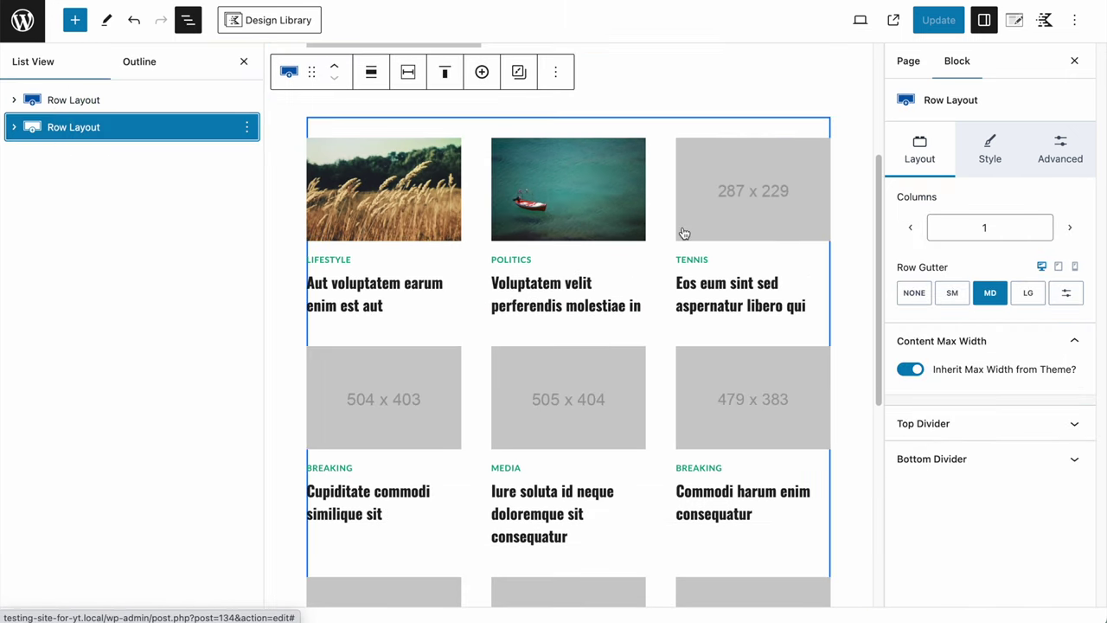
# - Unlink the border sides of the posts grid's Row Layout and set its top border to 1 px
pyautogui.click(990, 162)
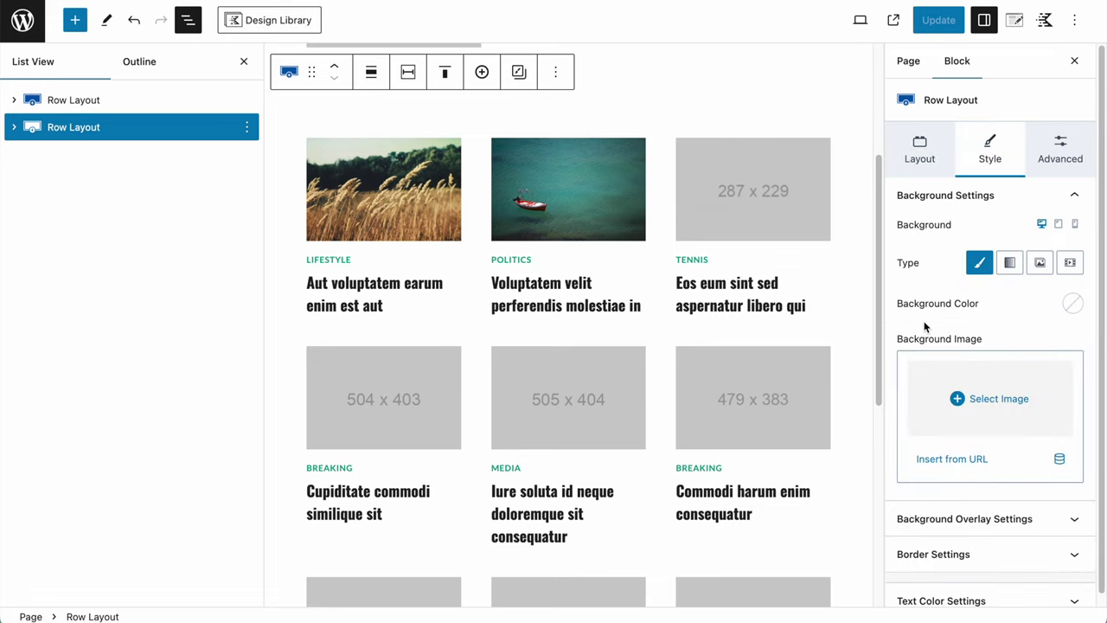
pyautogui.scroll(-1, 923, 325)
pyautogui.click(908, 541)
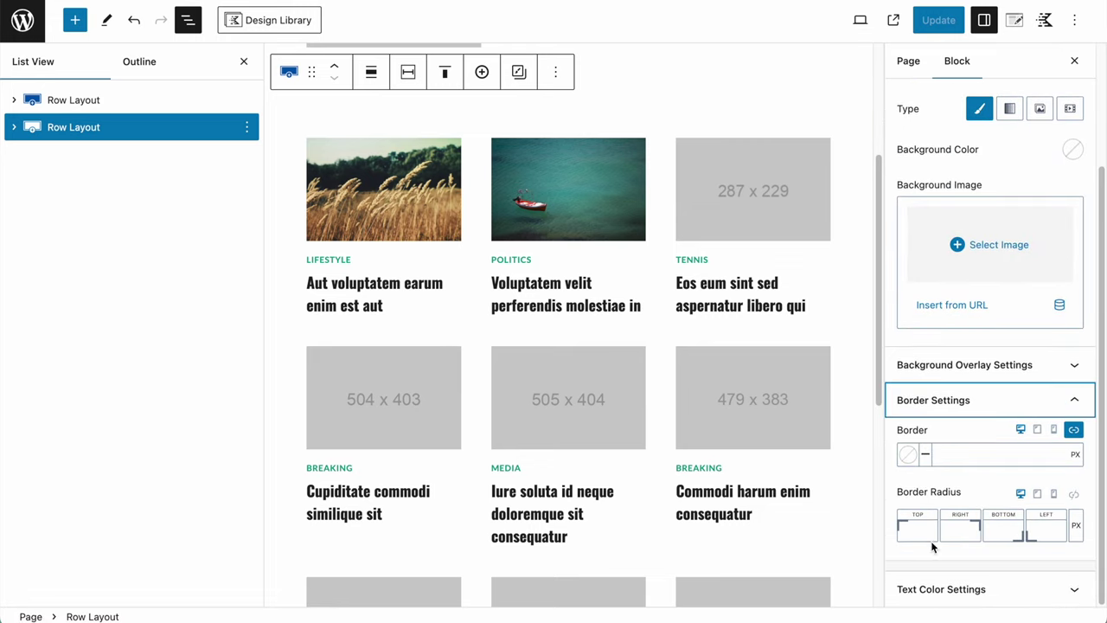
pyautogui.click(1072, 432)
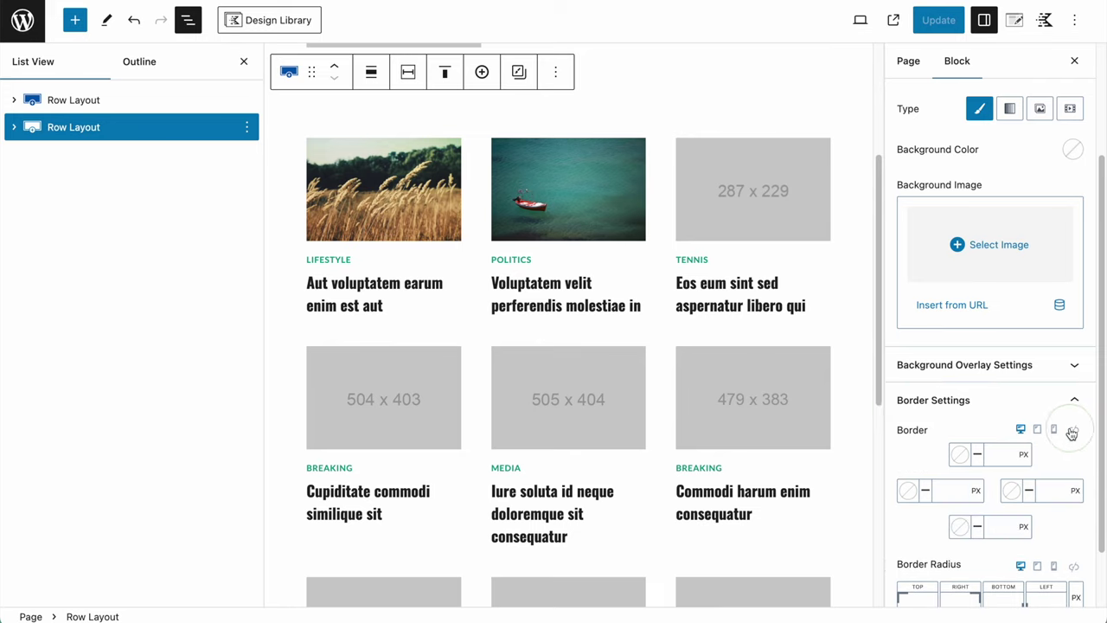
pyautogui.click(1002, 453)
pyautogui.write('1')
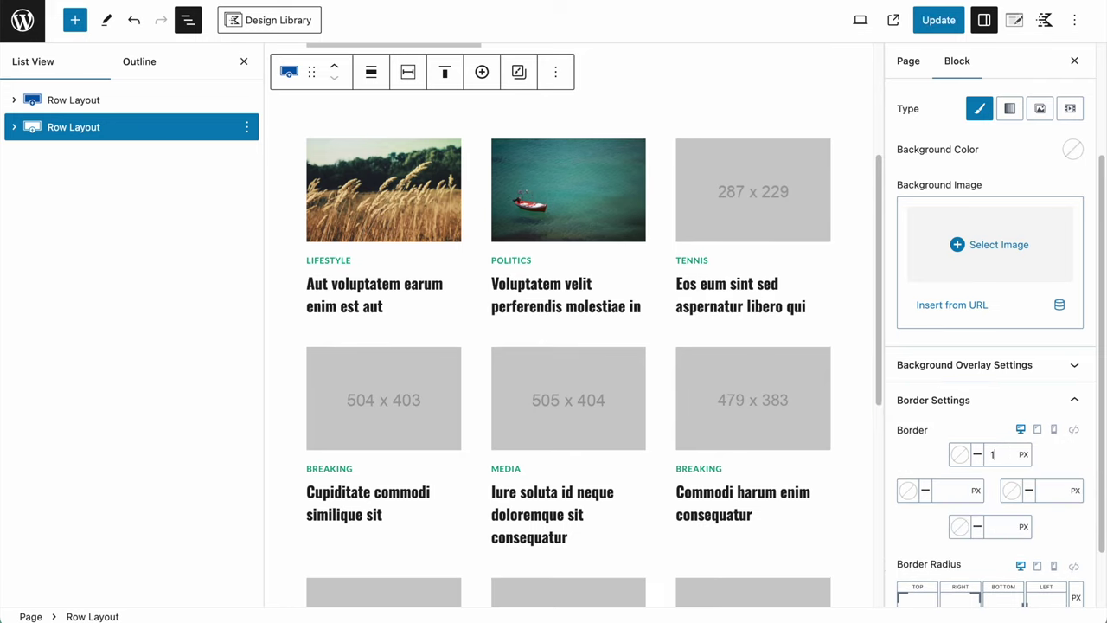
# - Give the row's top border the green palette colour 008F72 and a double line style, and update the page
pyautogui.click(960, 454)
pyautogui.click(772, 424)
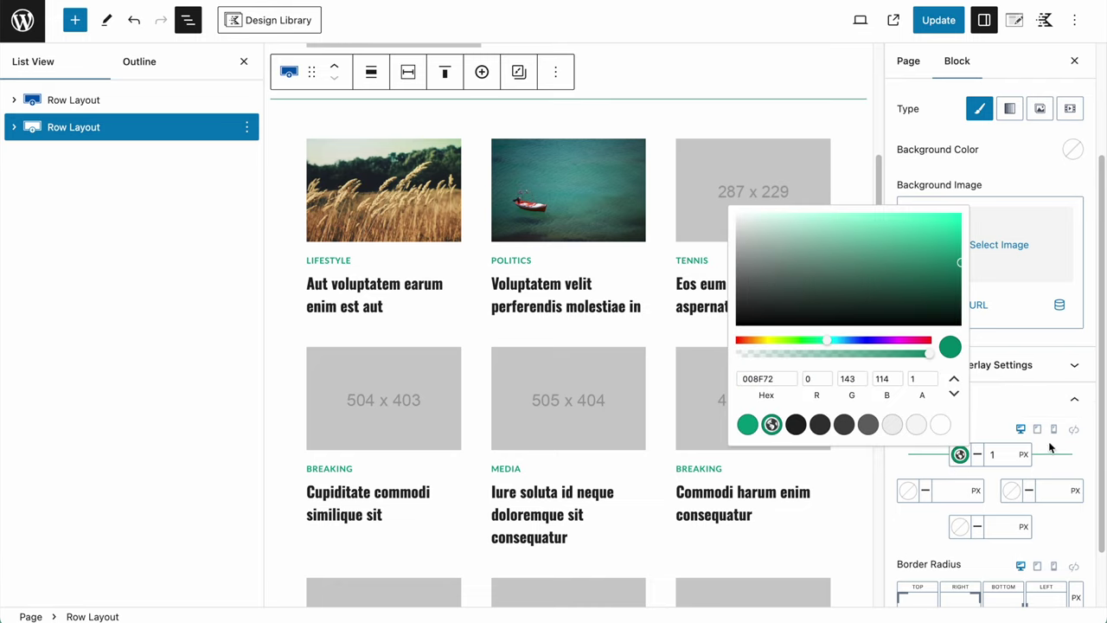
pyautogui.click(977, 456)
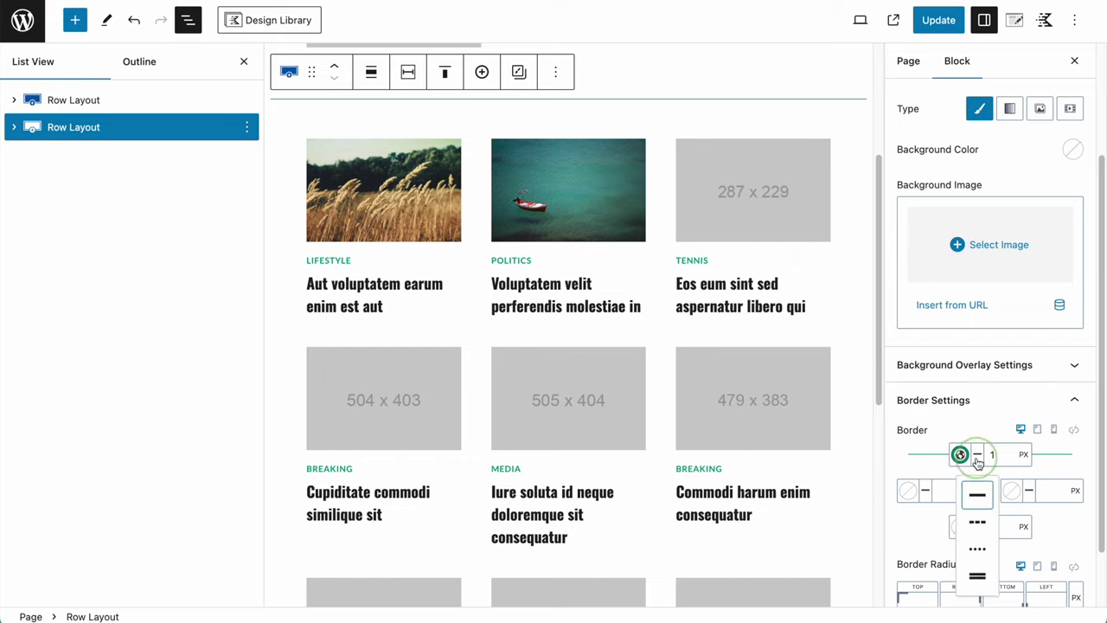
pyautogui.click(977, 579)
pyautogui.click(938, 19)
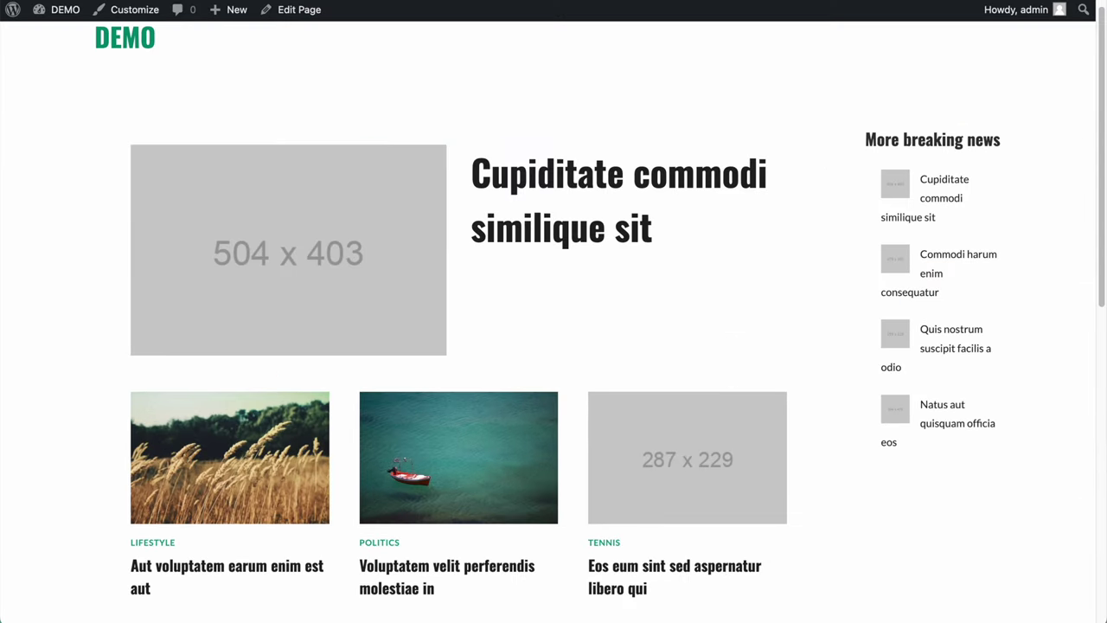
pyautogui.scroll(-1, 259, 191)
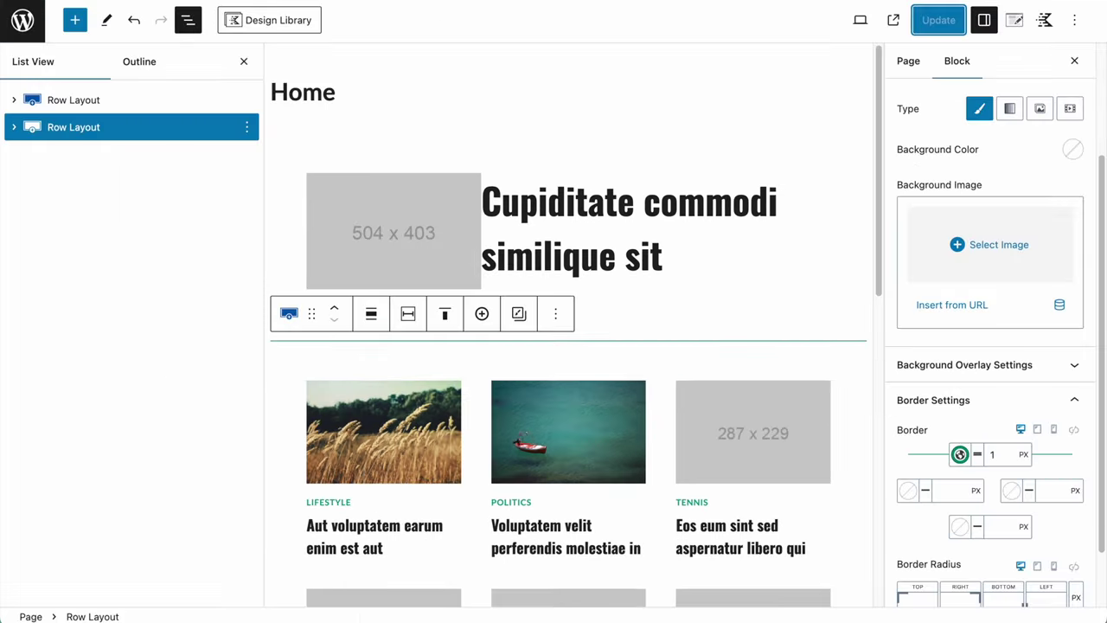
# - Set the row's top border width to 3 px and update the page
pyautogui.click(992, 453)
pyautogui.write('3')
pyautogui.click(938, 20)
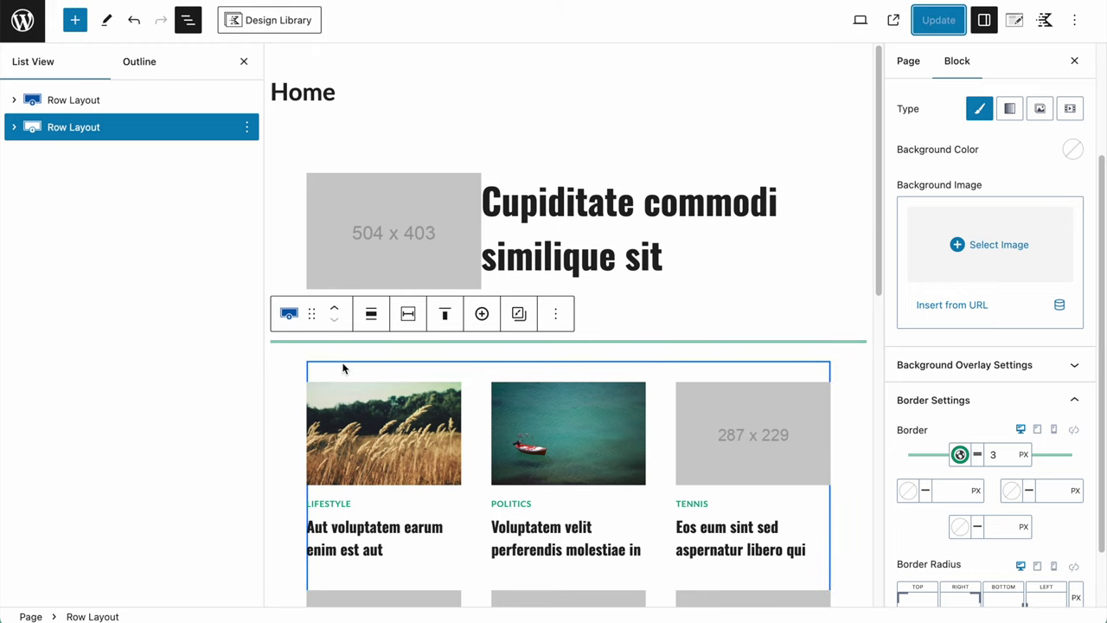
# - Insert a Text (Adv) block before the Posts block inside the second Row Layout's section
pyautogui.click(14, 127)
pyautogui.click(58, 155)
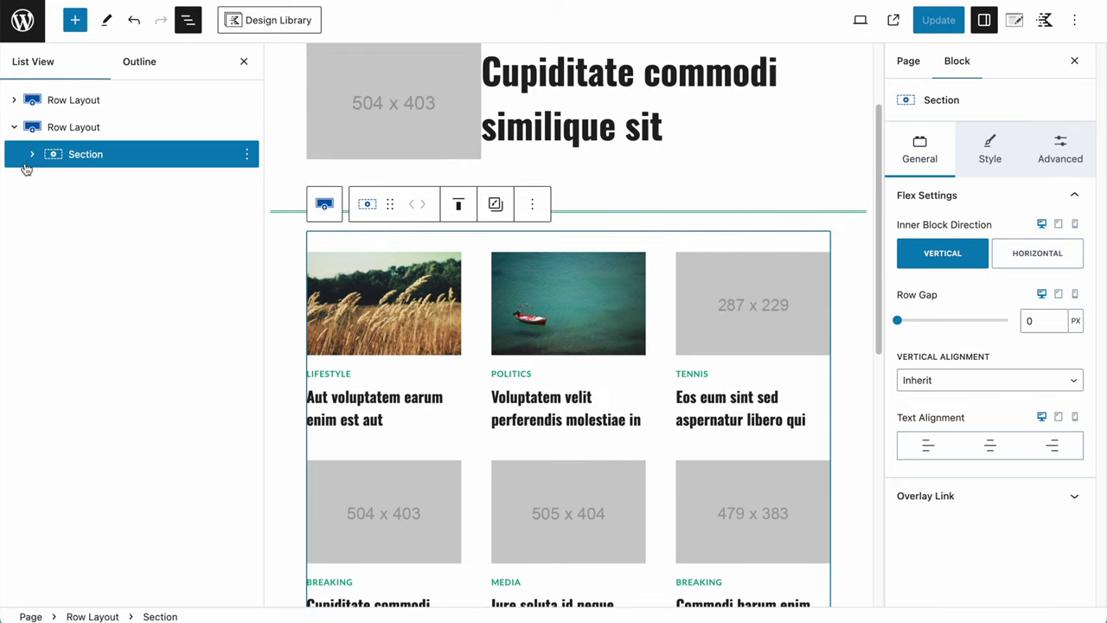
pyautogui.click(31, 156)
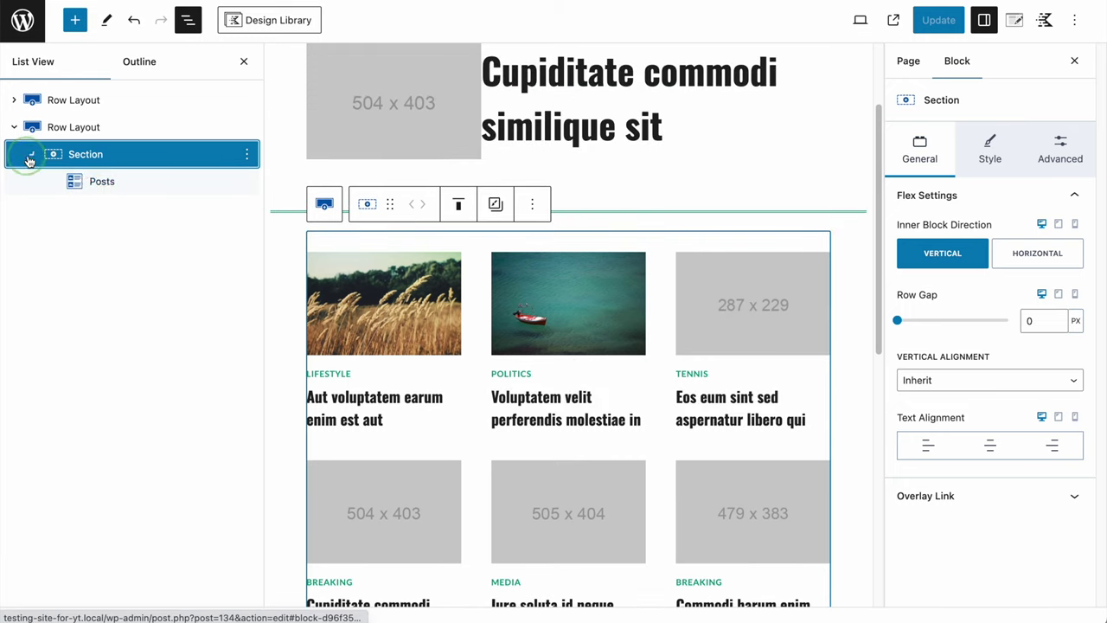
pyautogui.click(87, 180)
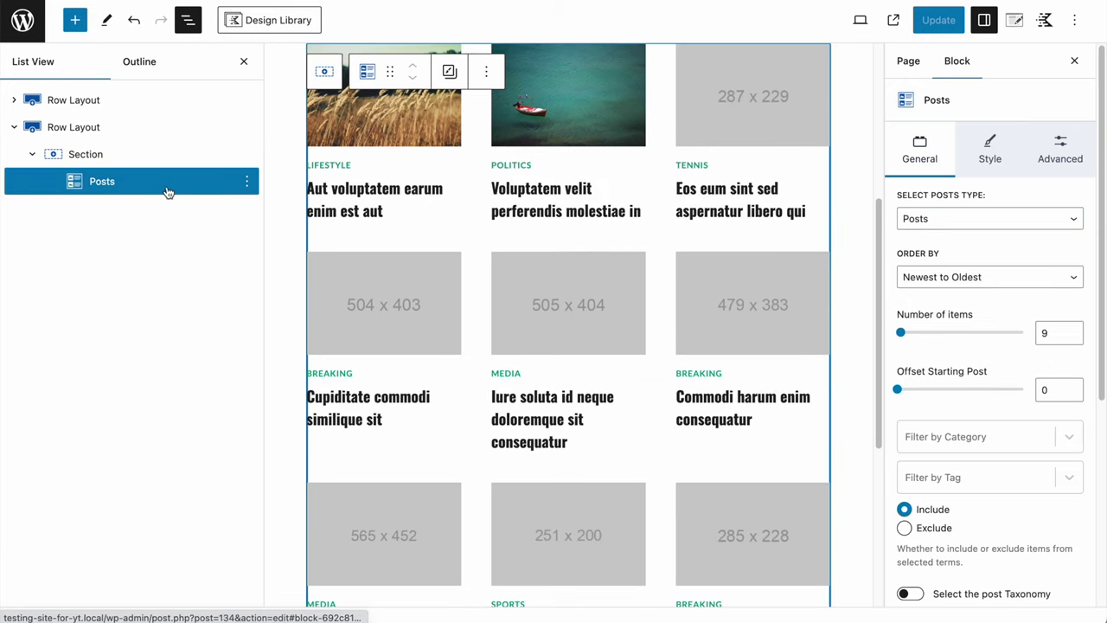
pyautogui.click(247, 182)
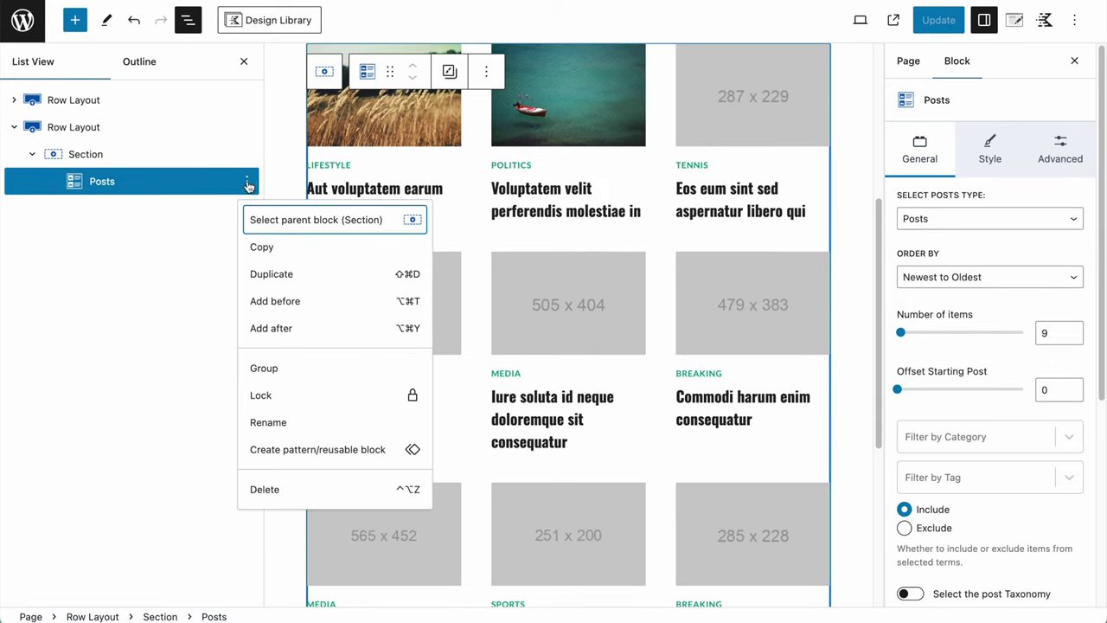
pyautogui.click(277, 301)
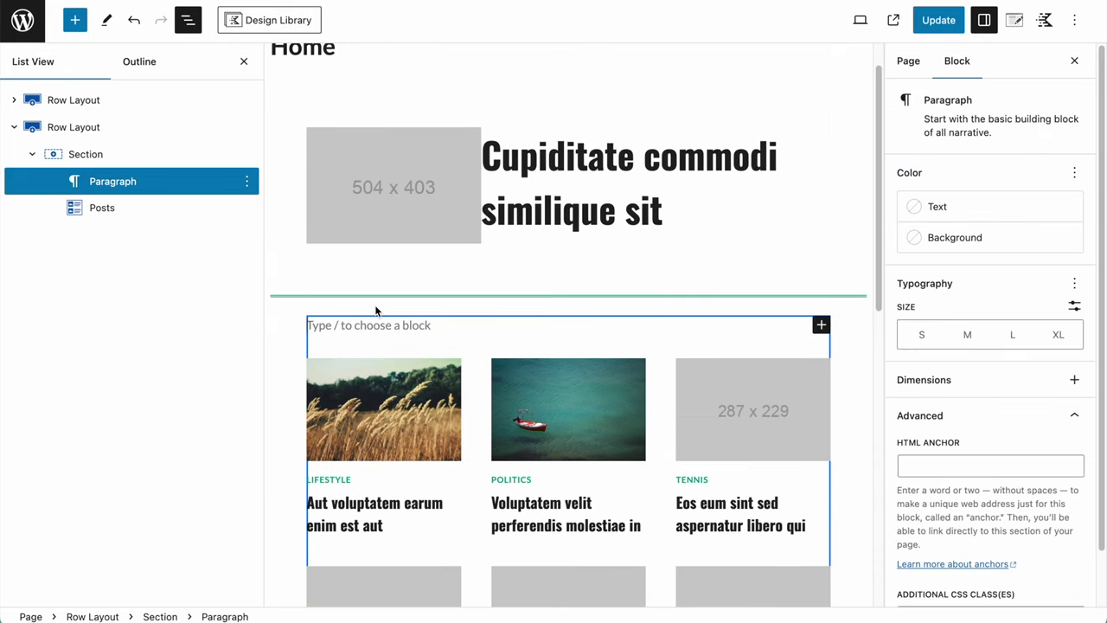
pyautogui.write('/text')
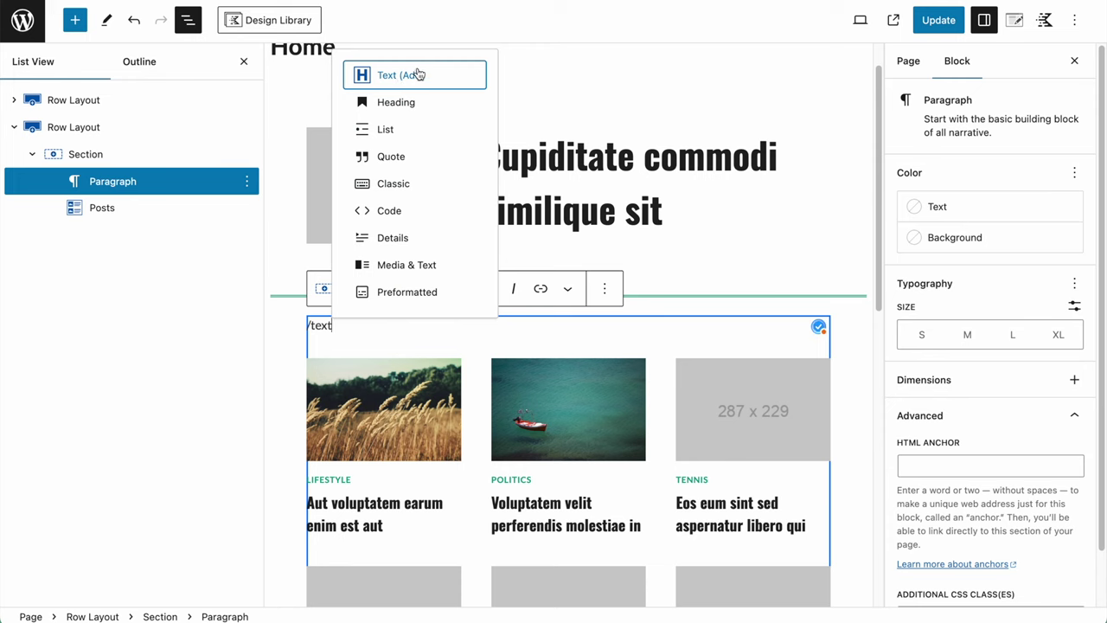
pyautogui.click(417, 74)
# - Make the new text block a Heading 6 reading "Recent news" and update the page
pyautogui.click(448, 289)
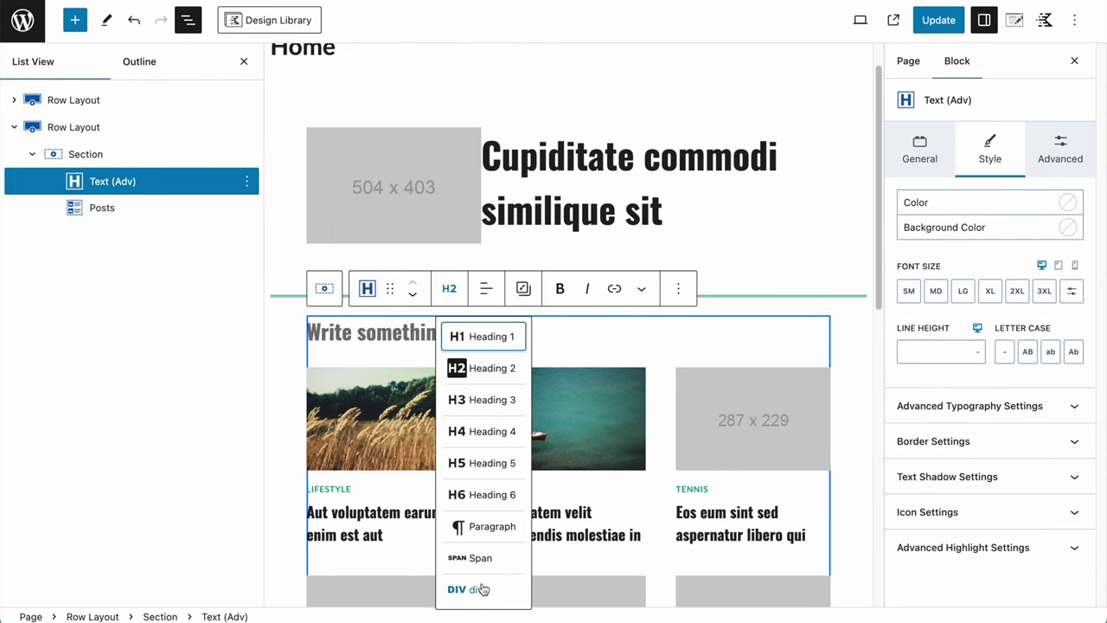
pyautogui.click(482, 494)
pyautogui.click(328, 323)
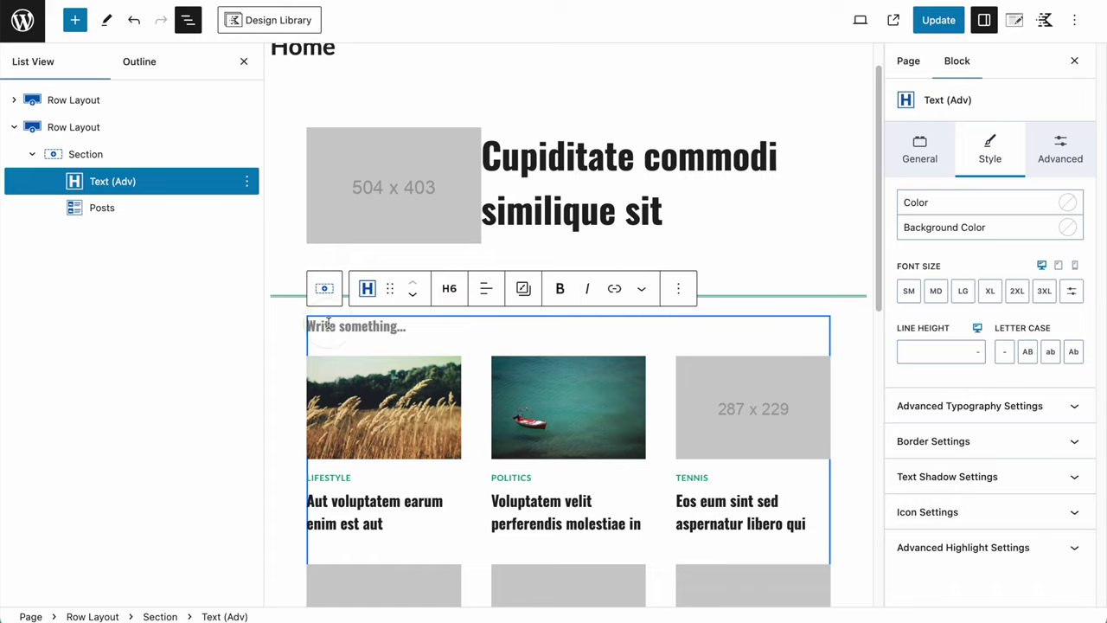
pyautogui.write('Recent')
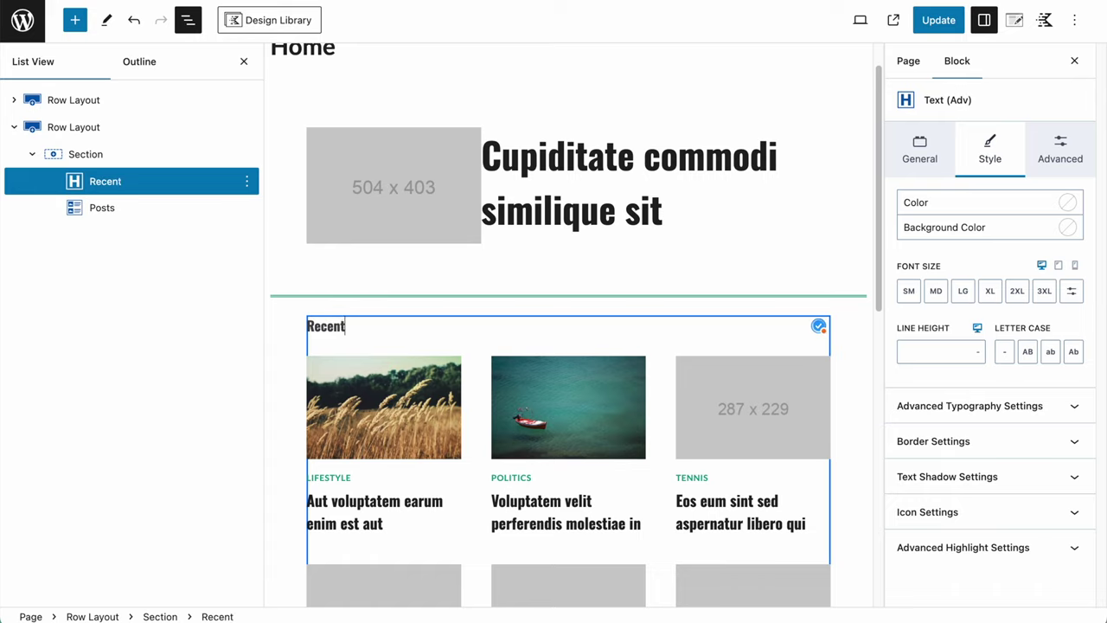
pyautogui.write(' news')
pyautogui.click(939, 22)
# - Reload the published page and check the heading above the posts grid
pyautogui.hotkey('ctrl', 'Tab')
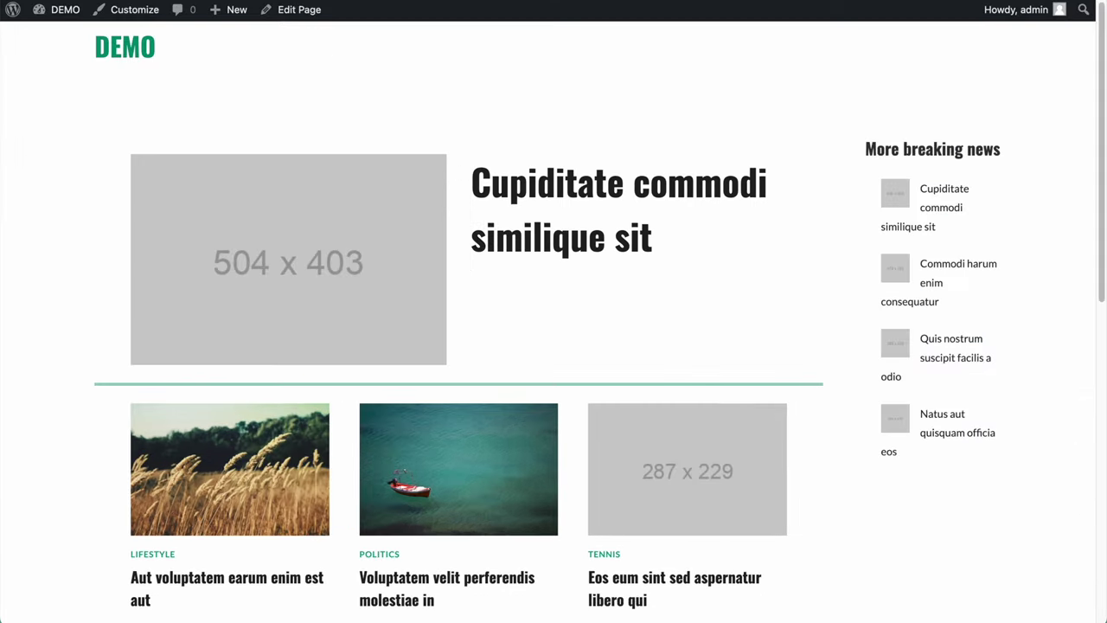
pyautogui.hotkey('ctrl', 'r')
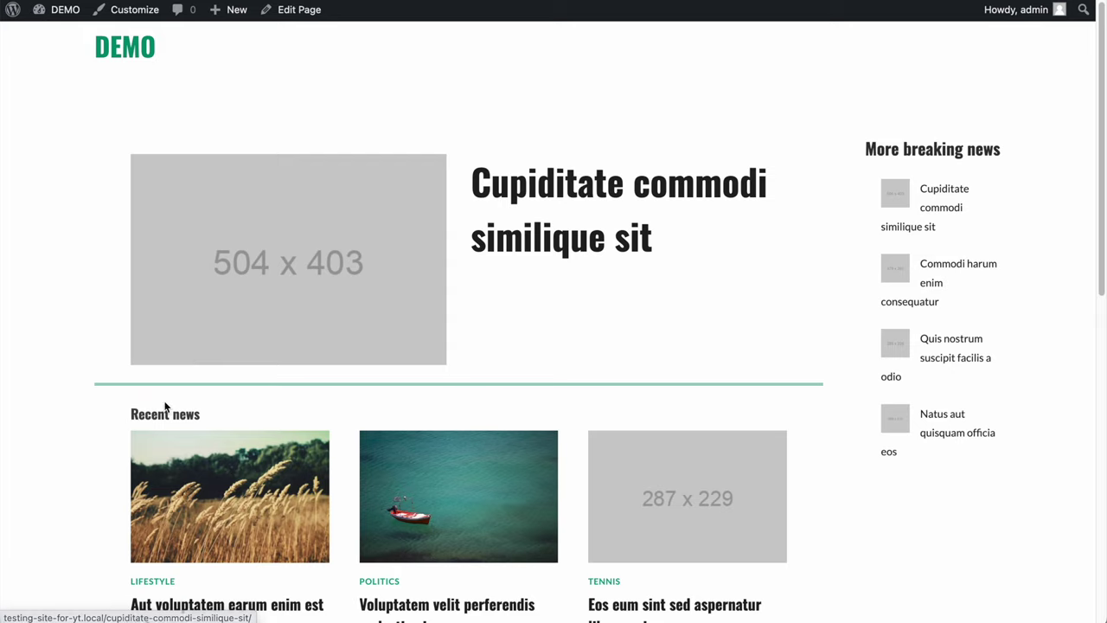
pyautogui.moveTo(130, 413); pyautogui.dragTo(212, 410)
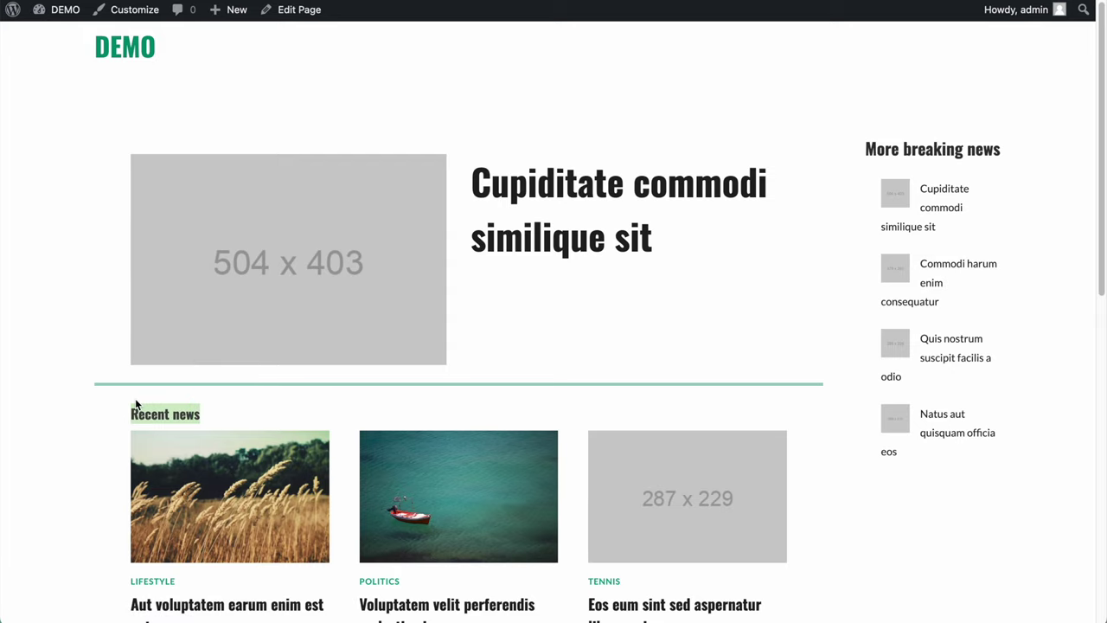
# - Set the right and left padding of the Row Layout holding "Recent news" to None and update the page
pyautogui.click(136, 404)
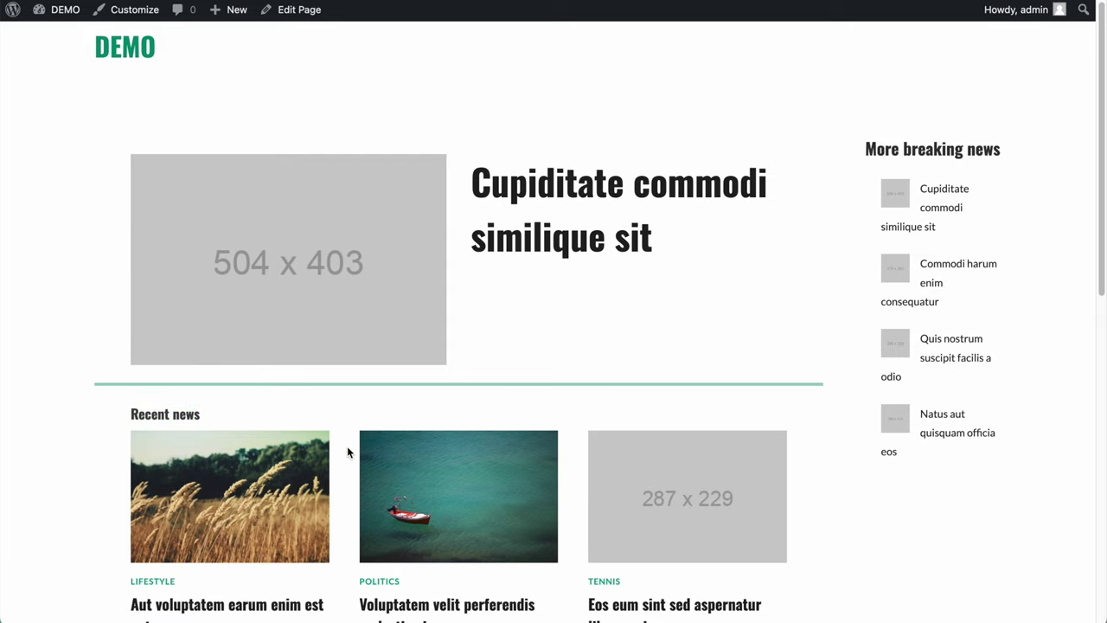
pyautogui.scroll(-5, 347, 451)
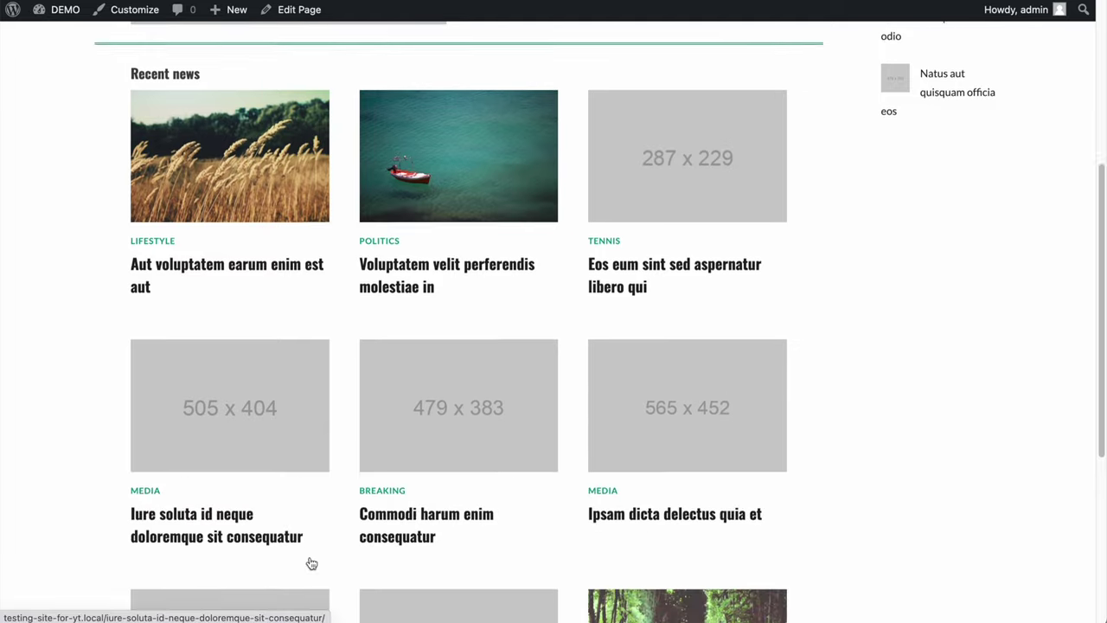
pyautogui.scroll(3, 311, 563)
pyautogui.scroll(2, 311, 563)
pyautogui.click(101, 376)
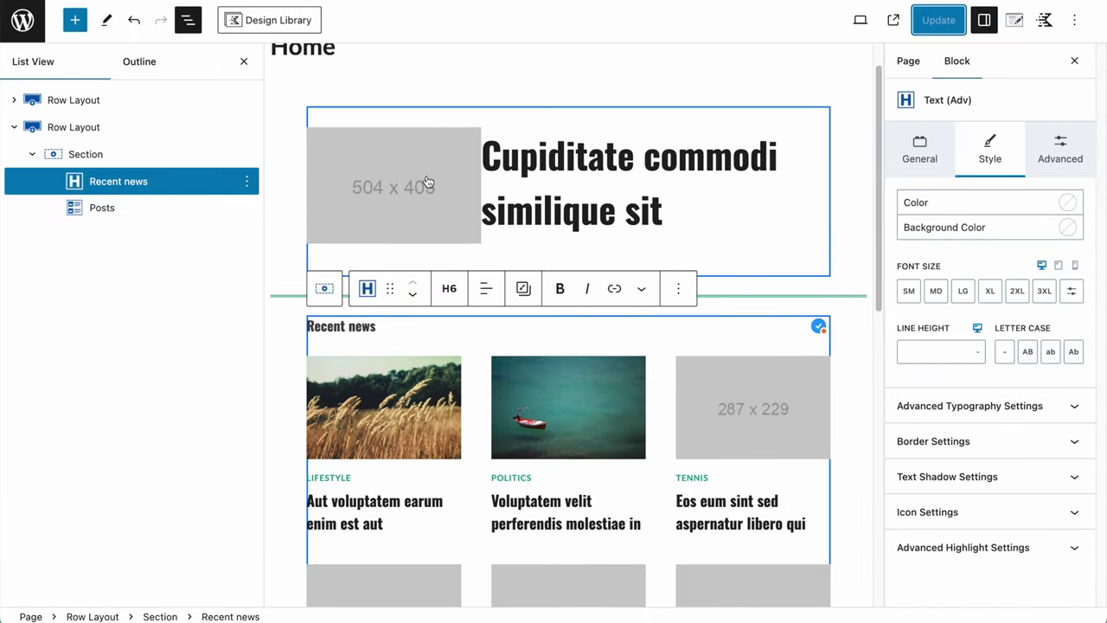
pyautogui.click(278, 328)
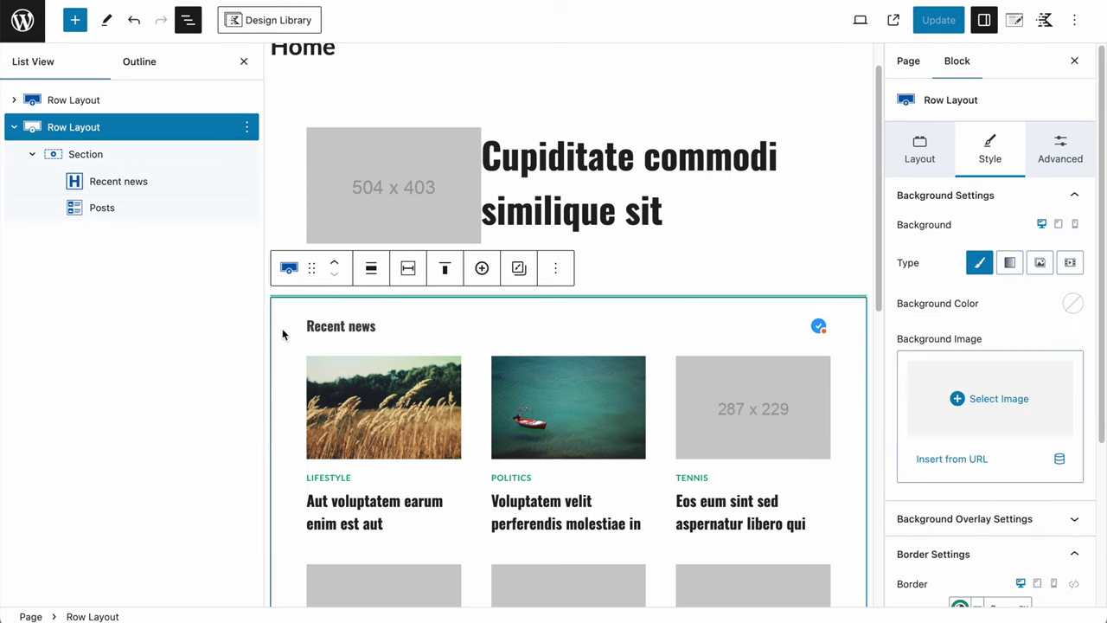
pyautogui.click(1063, 148)
pyautogui.click(961, 244)
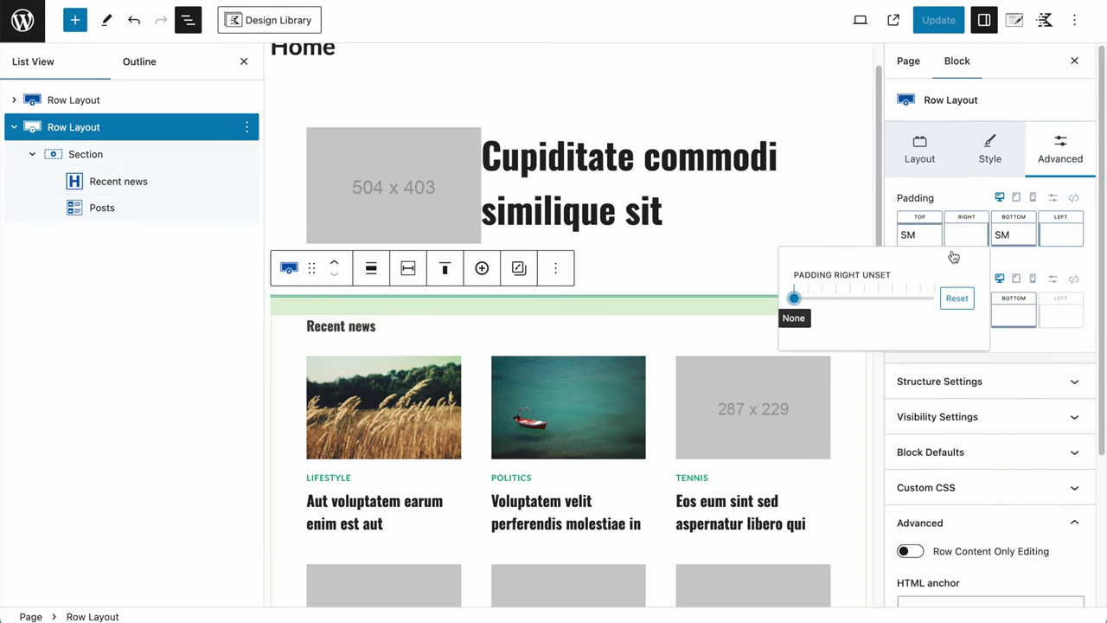
pyautogui.moveTo(796, 299)
pyautogui.mouseDown()
pyautogui.moveTo(806, 300)
pyautogui.moveTo(792, 301)
pyautogui.mouseUp()
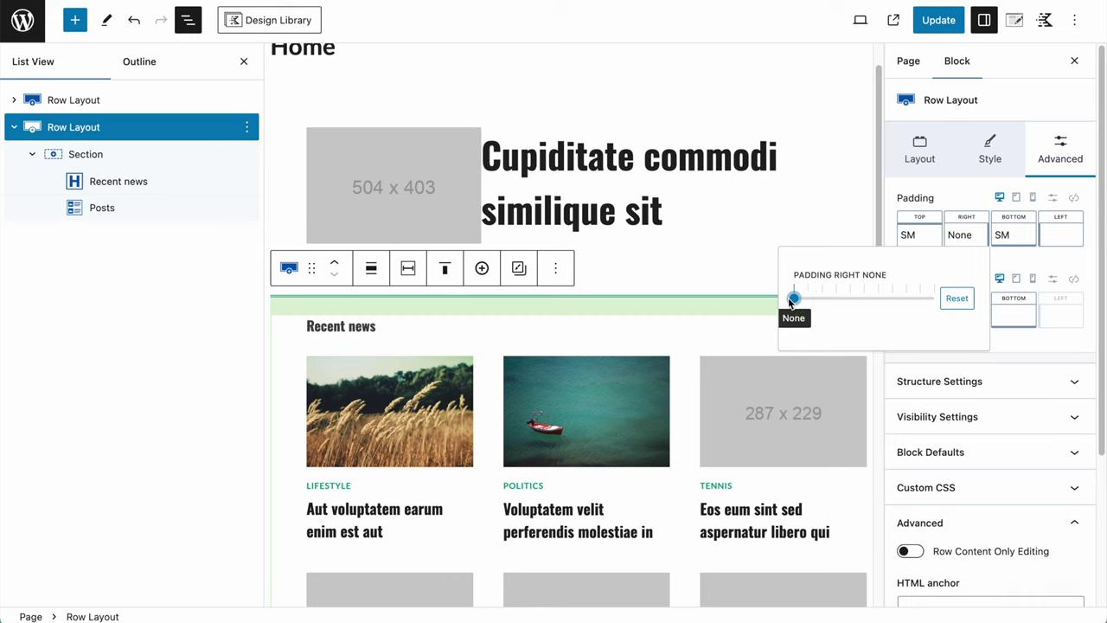
pyautogui.click(1057, 241)
pyautogui.moveTo(890, 298)
pyautogui.mouseDown()
pyautogui.moveTo(902, 298)
pyautogui.moveTo(879, 297)
pyautogui.mouseUp()
pyautogui.click(938, 20)
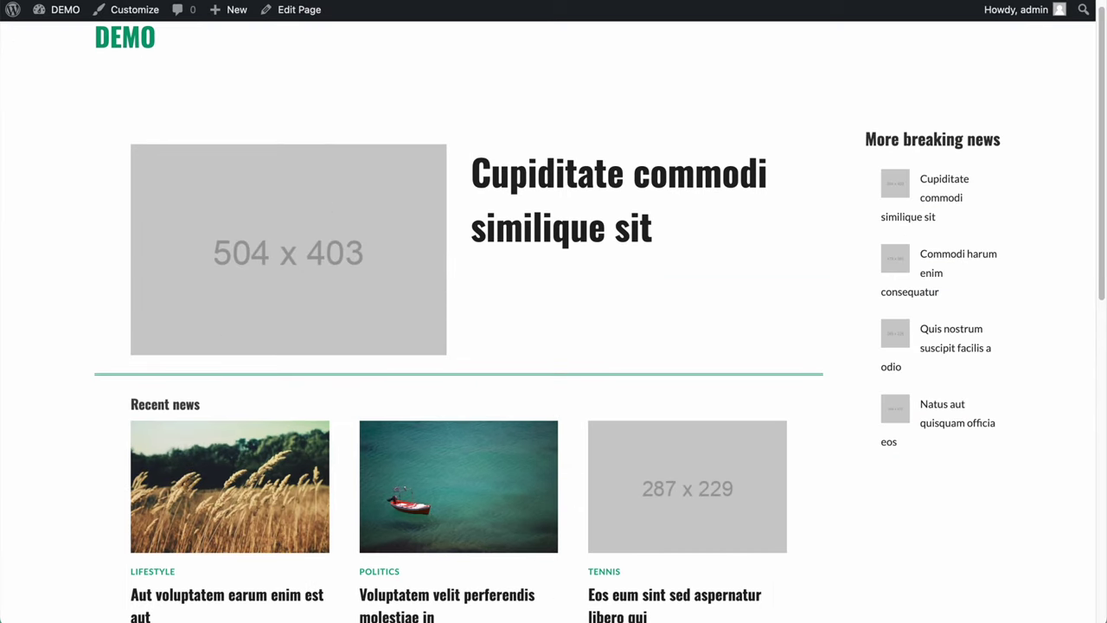
# - Set the right and left padding of the first Row Layout, holding the featured post, to None and update the page
pyautogui.scroll(-5, 179, 404)
pyautogui.scroll(5, 179, 404)
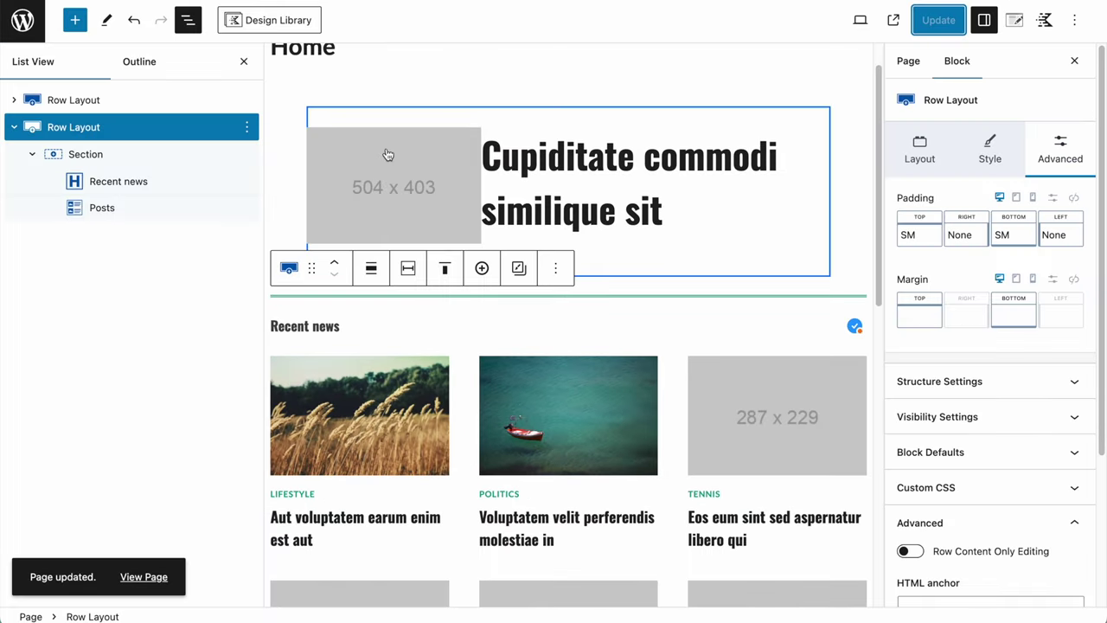
pyautogui.click(372, 154)
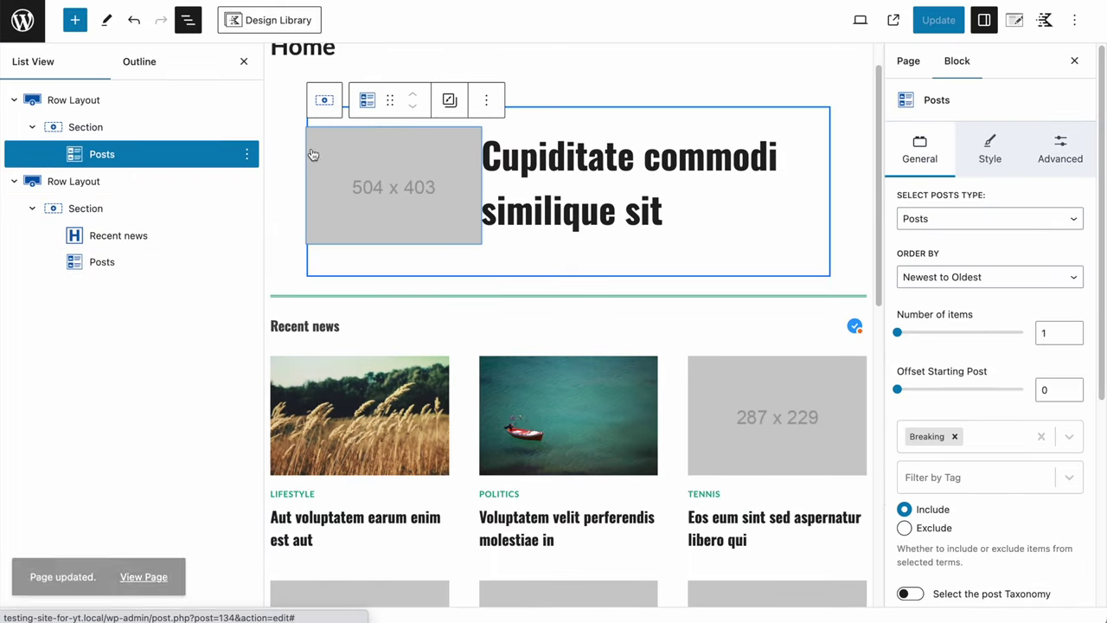
pyautogui.click(79, 100)
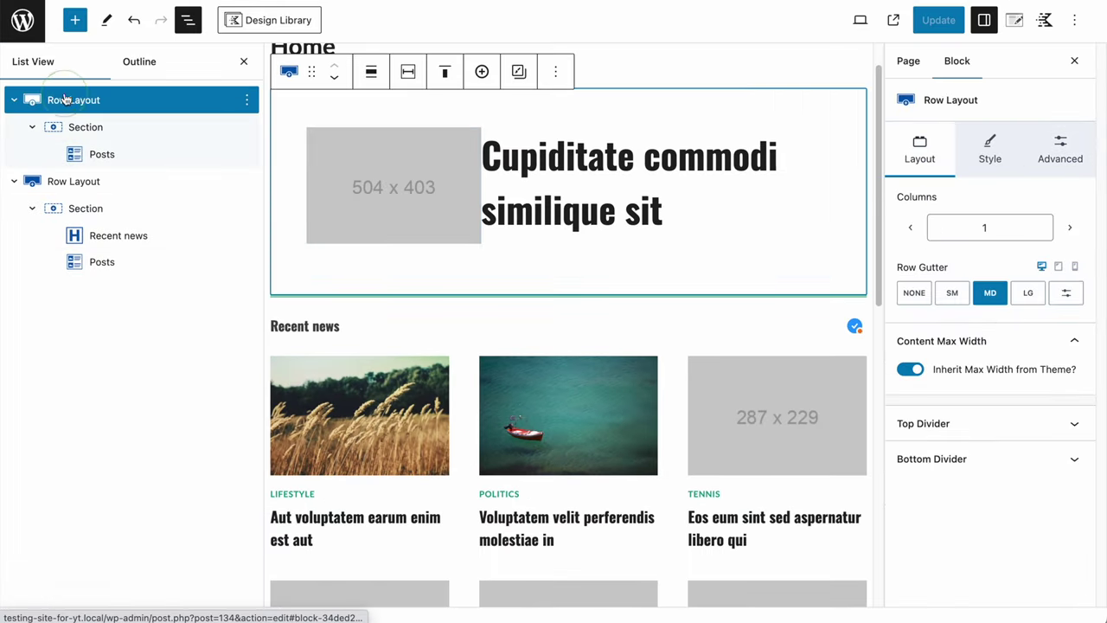
pyautogui.click(1058, 153)
pyautogui.click(950, 242)
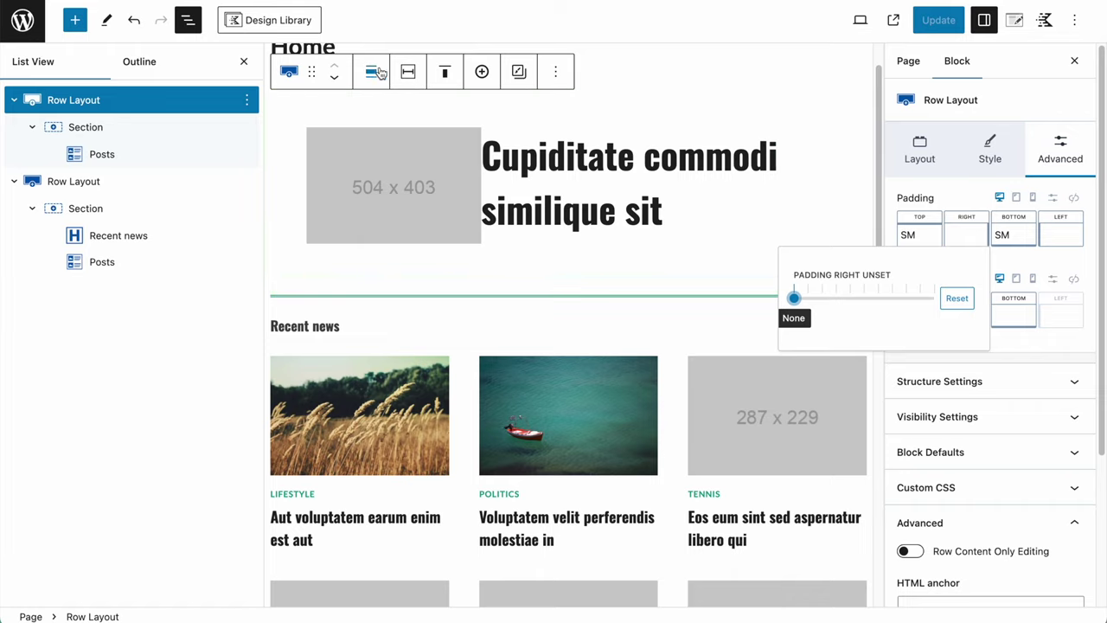
pyautogui.moveTo(794, 298); pyautogui.dragTo(802, 300)
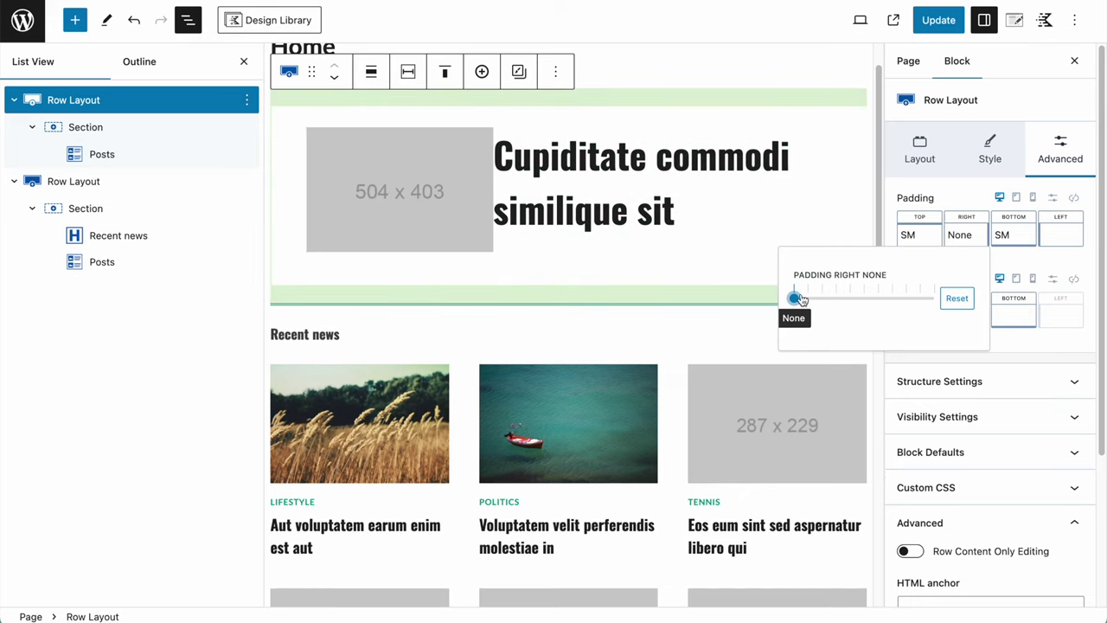
pyautogui.click(1060, 237)
pyautogui.moveTo(887, 298); pyautogui.dragTo(888, 298)
pyautogui.click(938, 19)
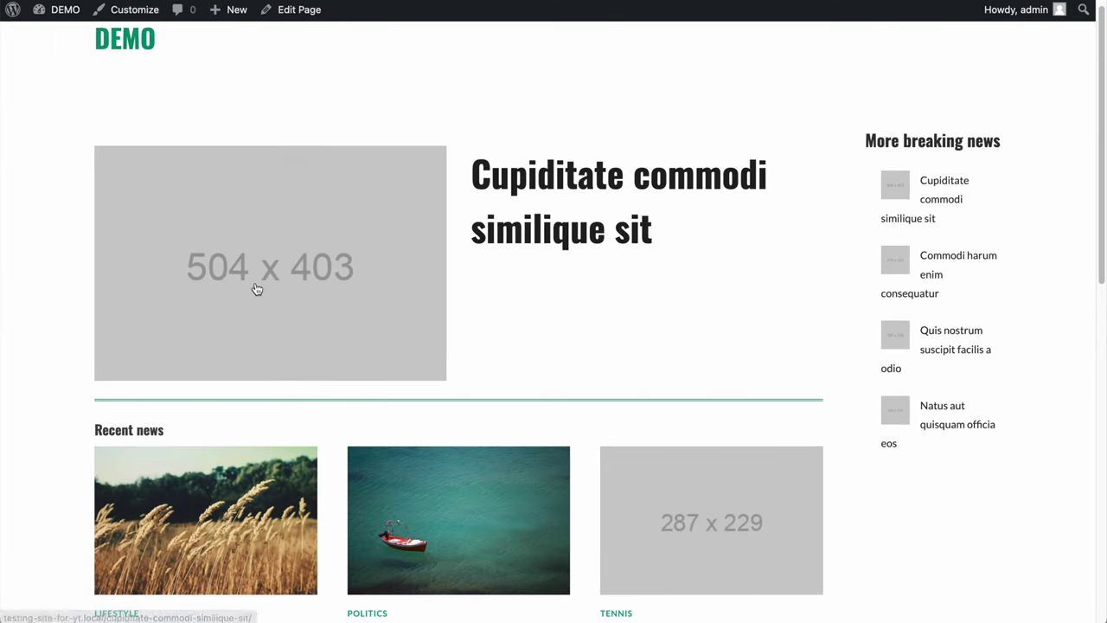
# - Set the "Recent news" heading's bottom margin to XL, switch its margins to custom pixel values and update the page
pyautogui.scroll(-2, 257, 288)
pyautogui.scroll(2, 366, 334)
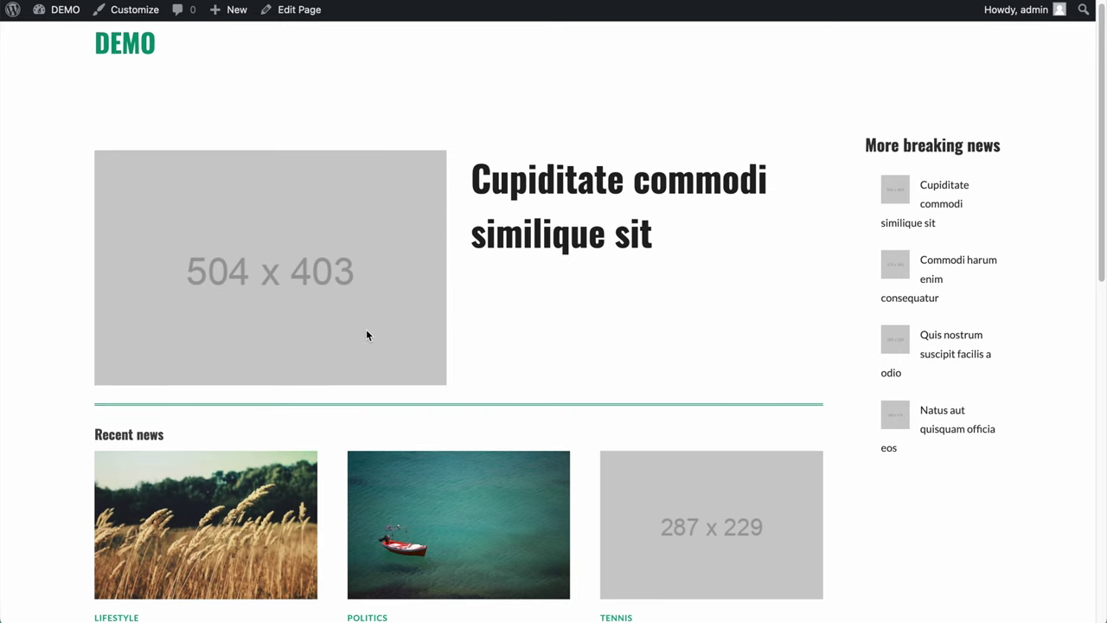
pyautogui.scroll(-5, 366, 336)
pyautogui.moveTo(92, 235); pyautogui.dragTo(173, 234)
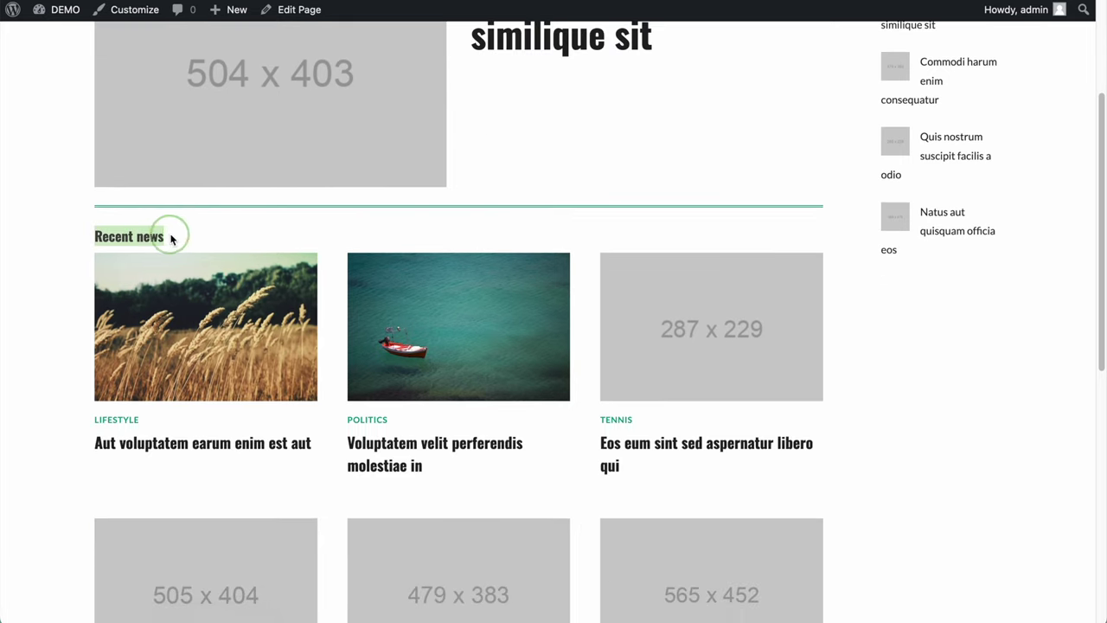
pyautogui.click(198, 234)
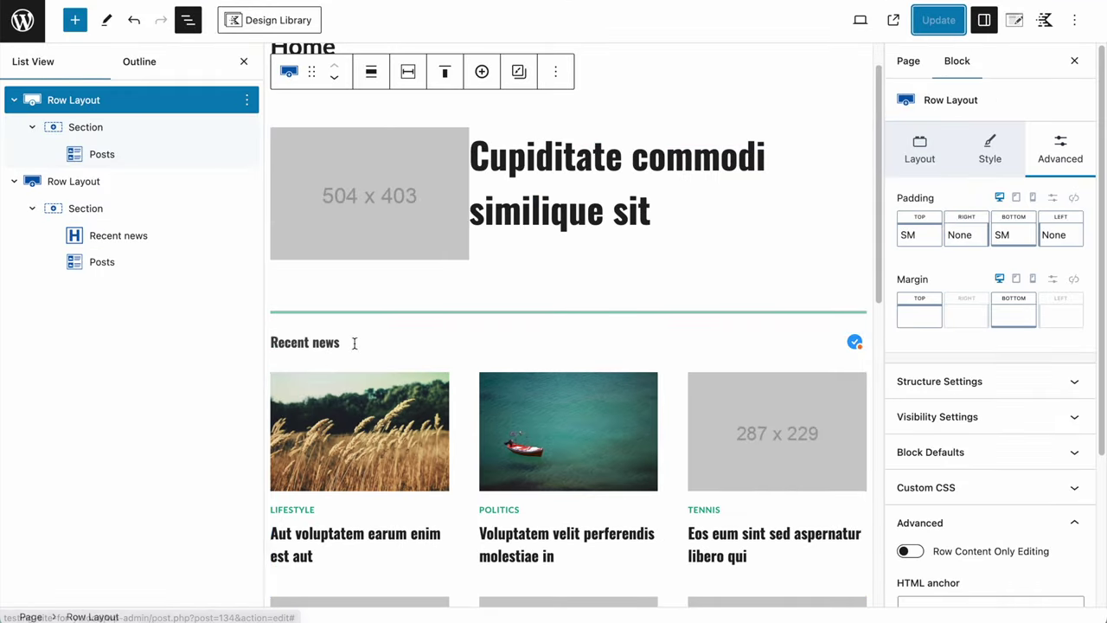
pyautogui.click(340, 343)
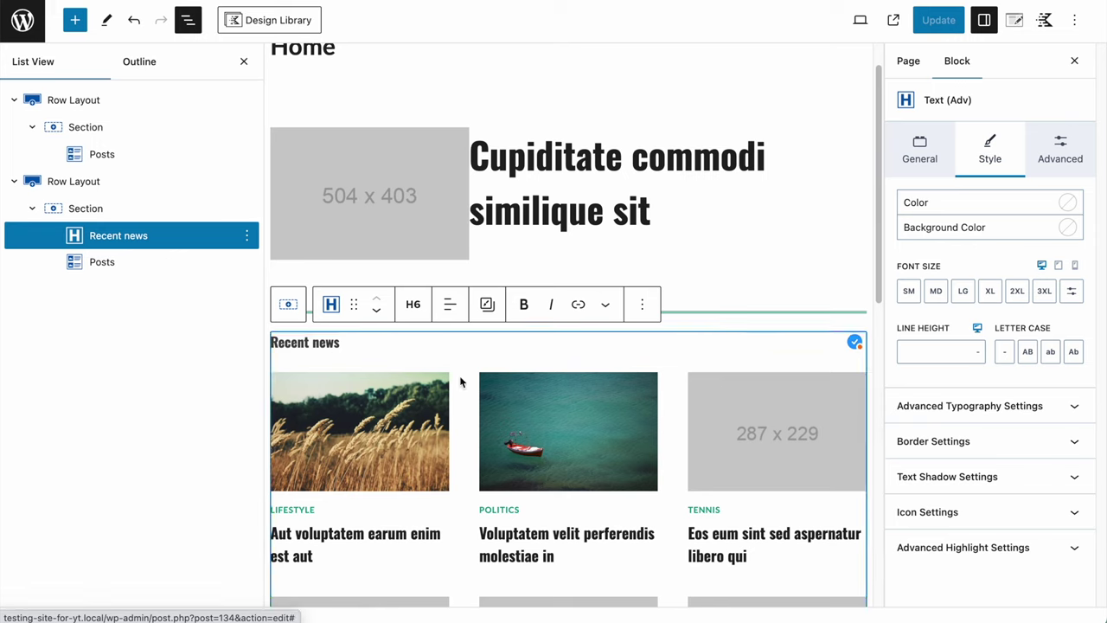
pyautogui.click(1063, 153)
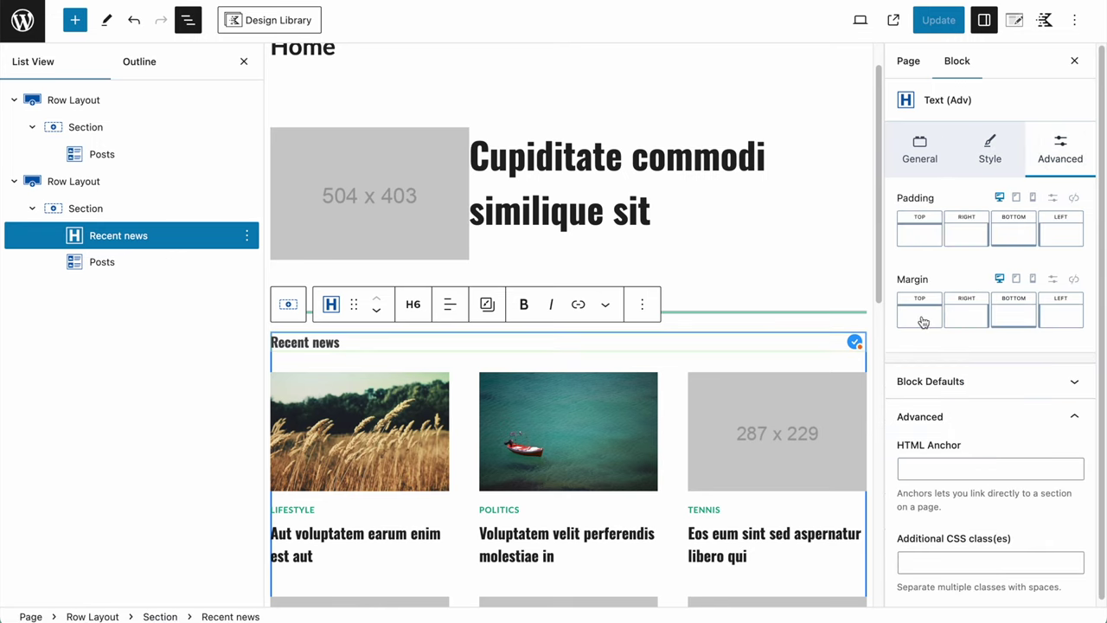
pyautogui.click(1000, 320)
pyautogui.moveTo(837, 381); pyautogui.dragTo(926, 380)
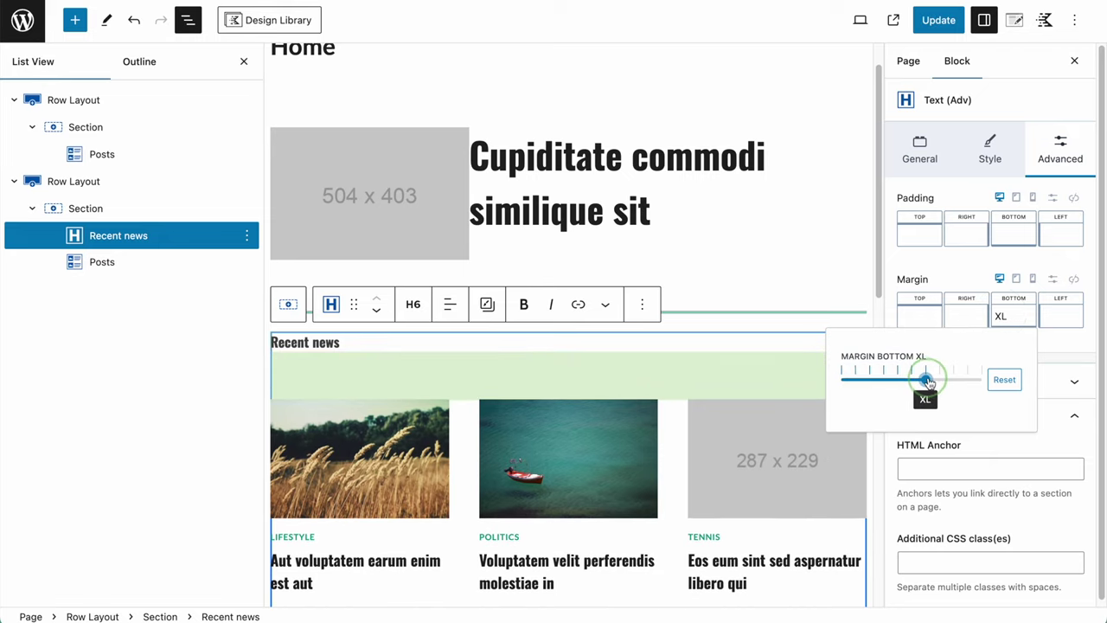
pyautogui.click(939, 20)
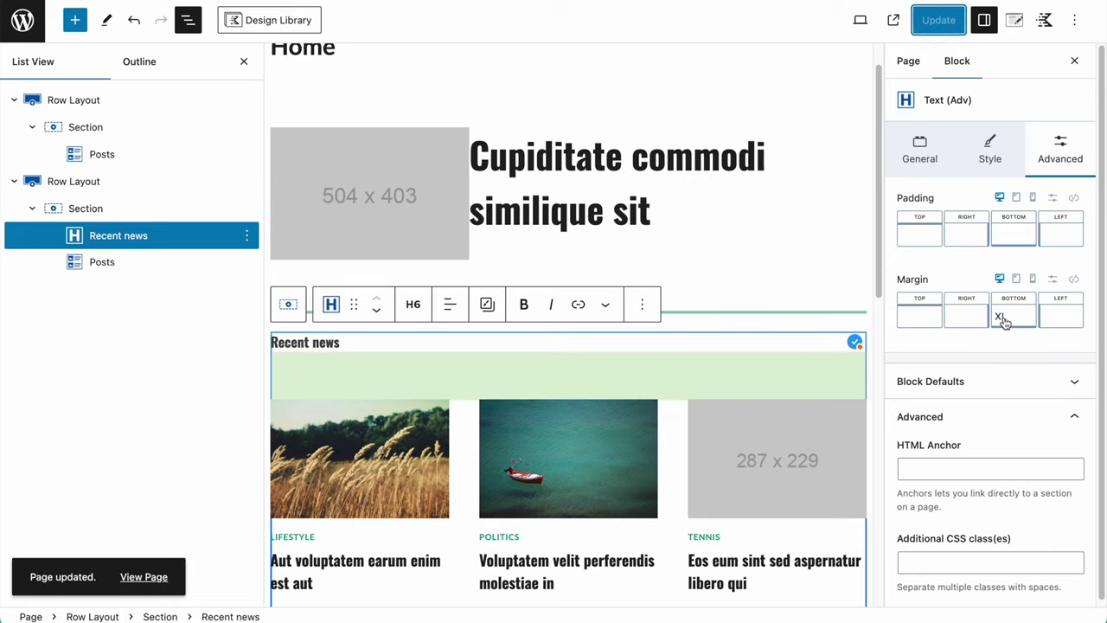
pyautogui.click(1053, 280)
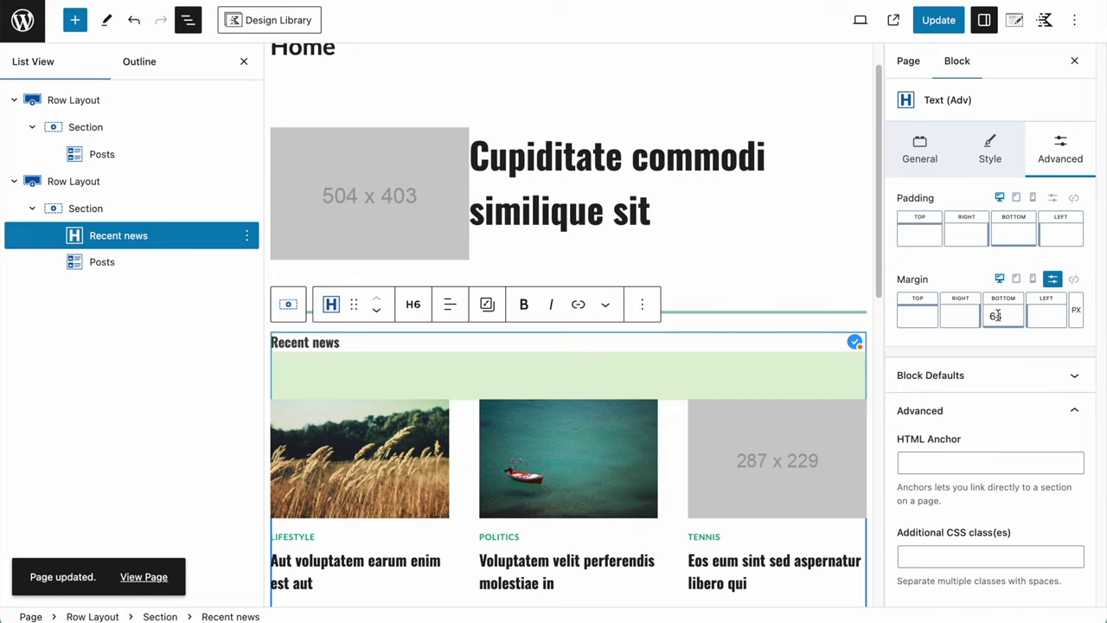
pyautogui.click(939, 20)
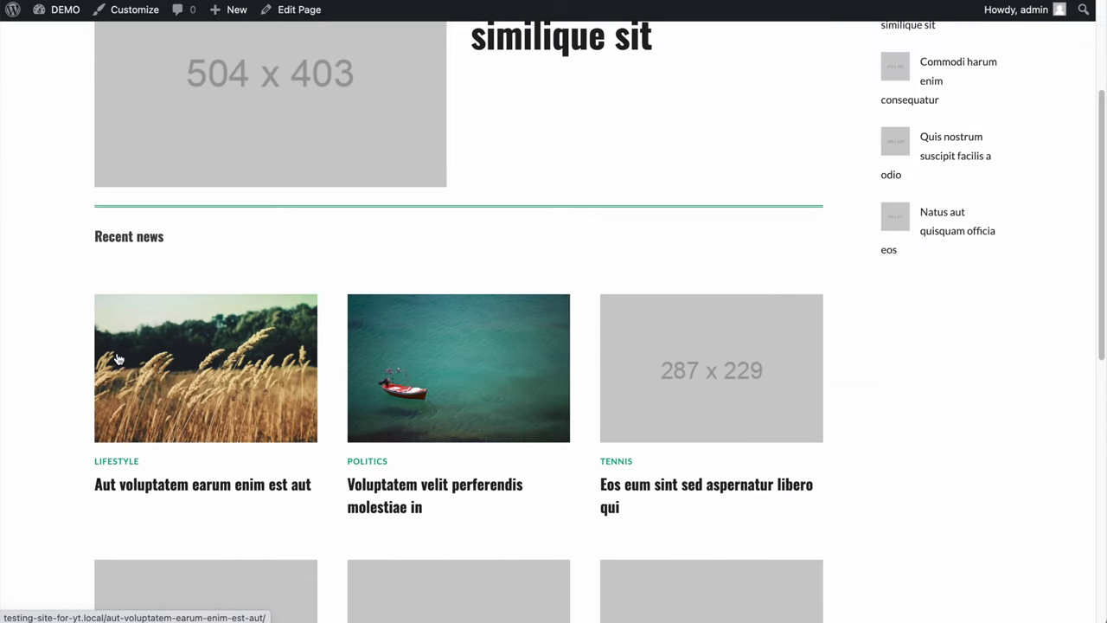
# - Review the published home page's alignment and the spacing between the "Recent news" heading and the posts grid
pyautogui.scroll(-4, 119, 358)
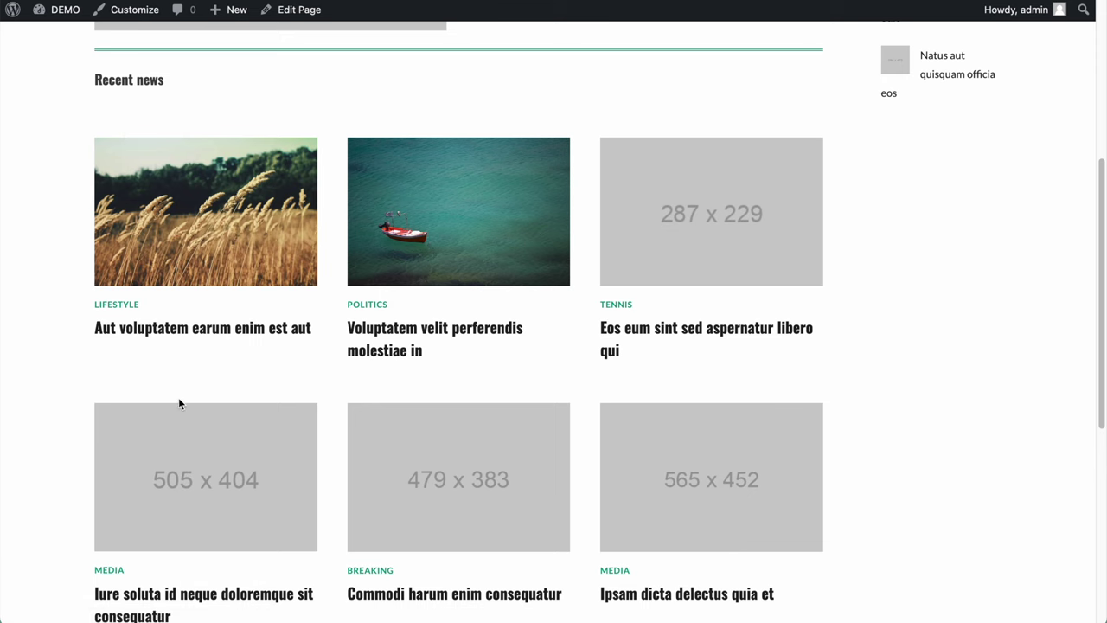
pyautogui.scroll(-5, 217, 439)
pyautogui.scroll(7, 217, 441)
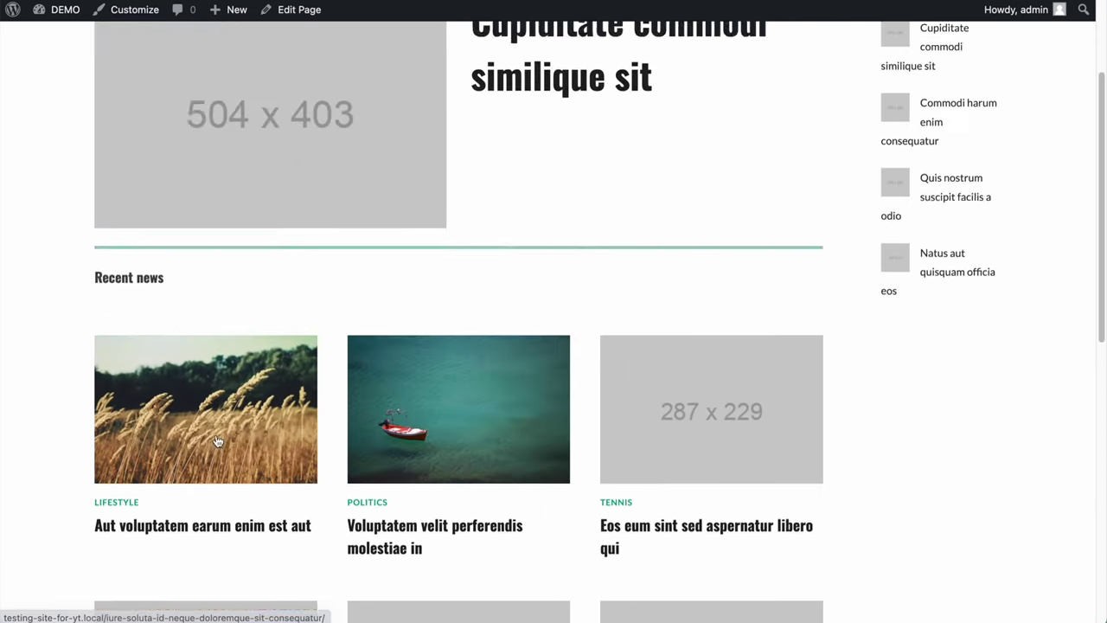
pyautogui.scroll(2, 217, 441)
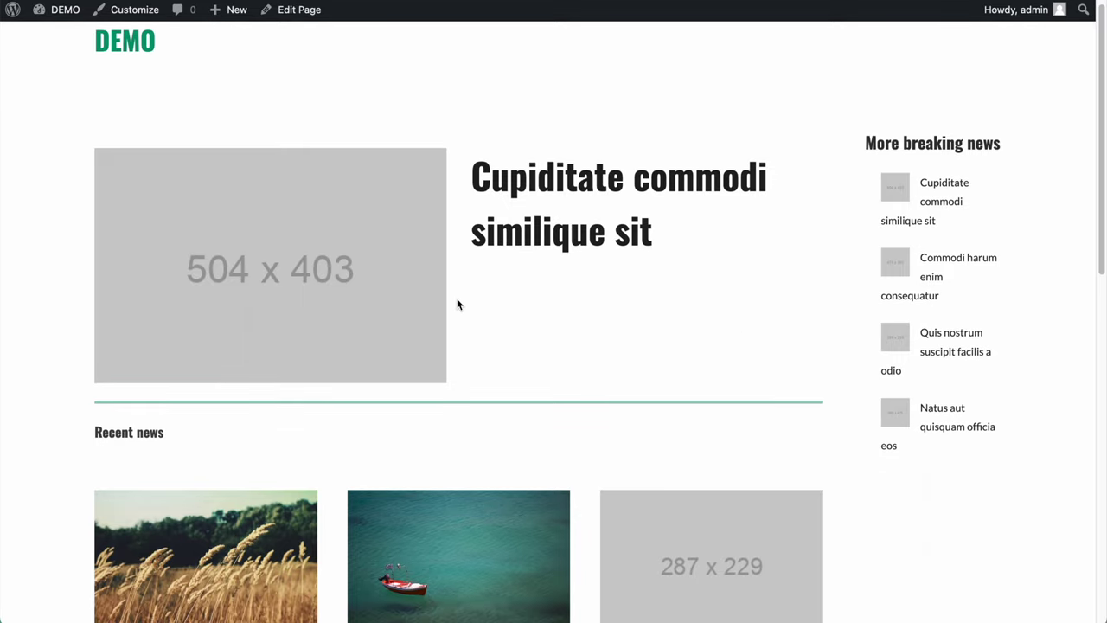
pyautogui.scroll(-5, 459, 304)
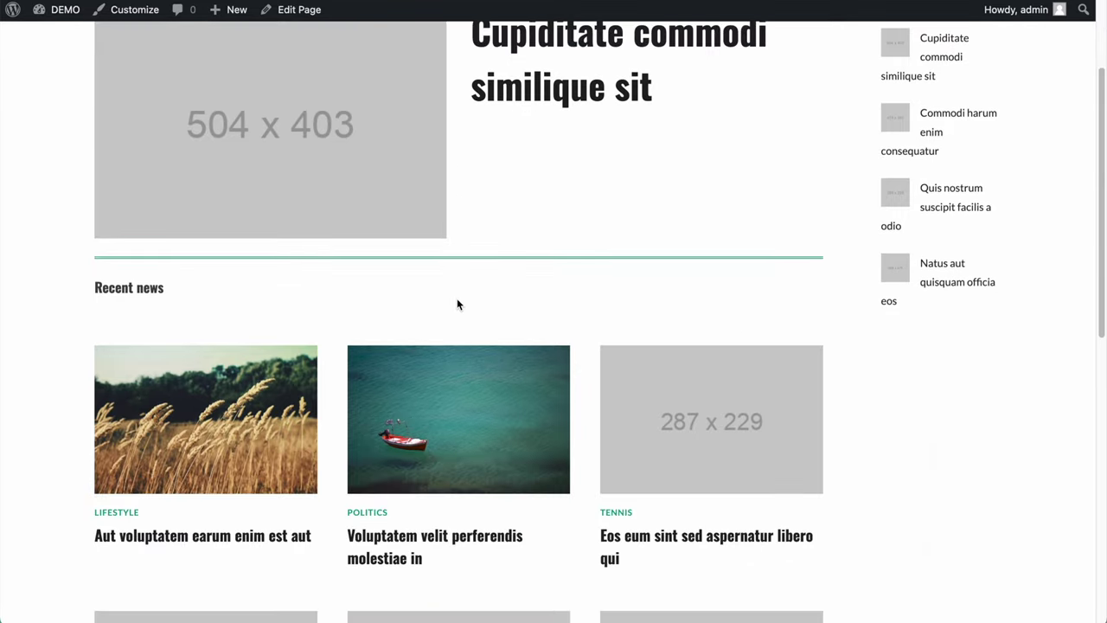
pyautogui.scroll(6, 458, 304)
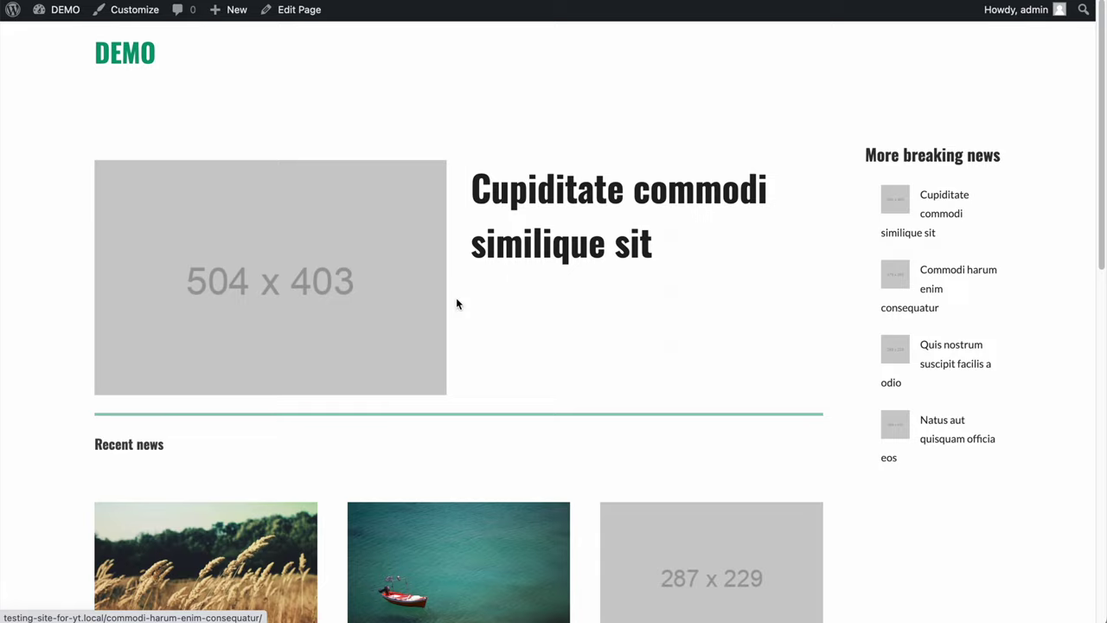
# - Open the featured post "Cupiditate commodi similique sit" and examine its layout, Similar Posts carousel and comment section
pyautogui.click(557, 199)
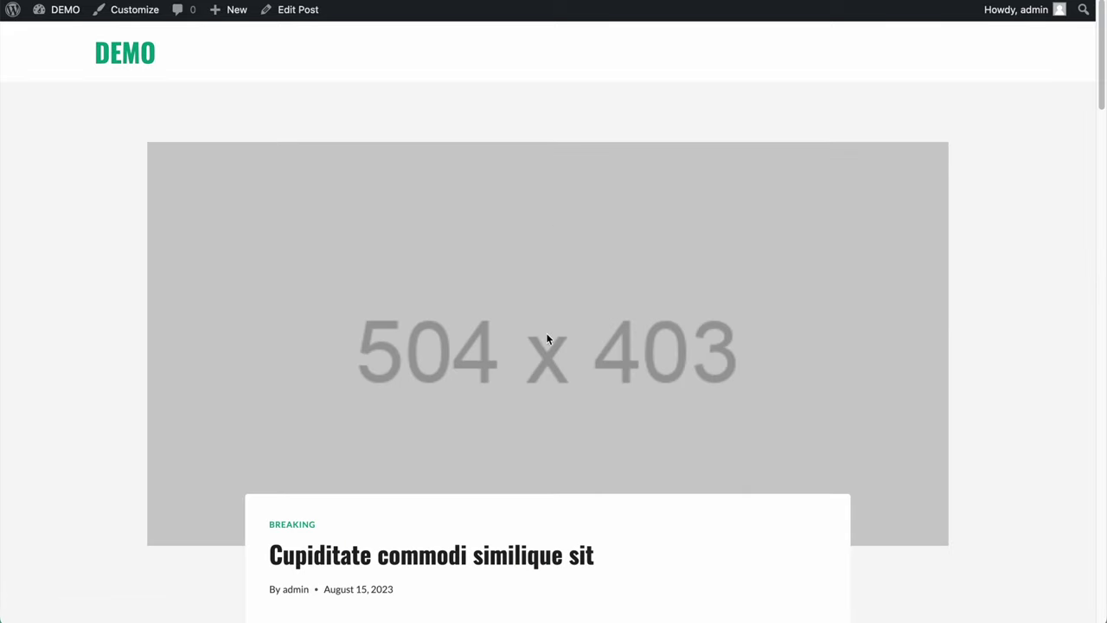
pyautogui.scroll(-15, 548, 320)
pyautogui.scroll(-15, 546, 335)
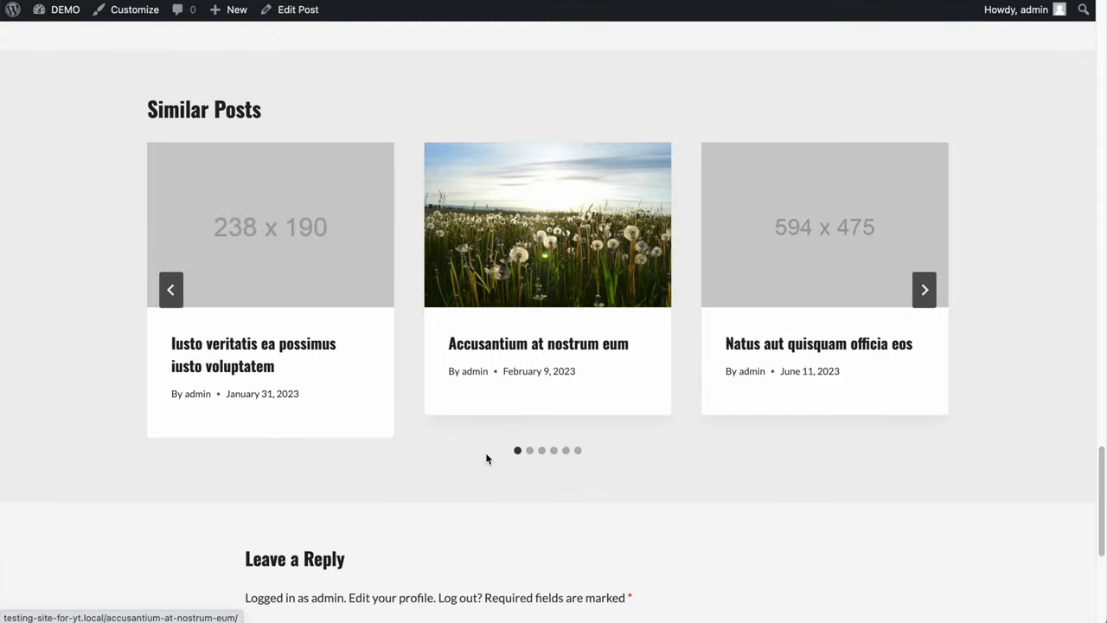
pyautogui.click(922, 289)
pyautogui.click(923, 291)
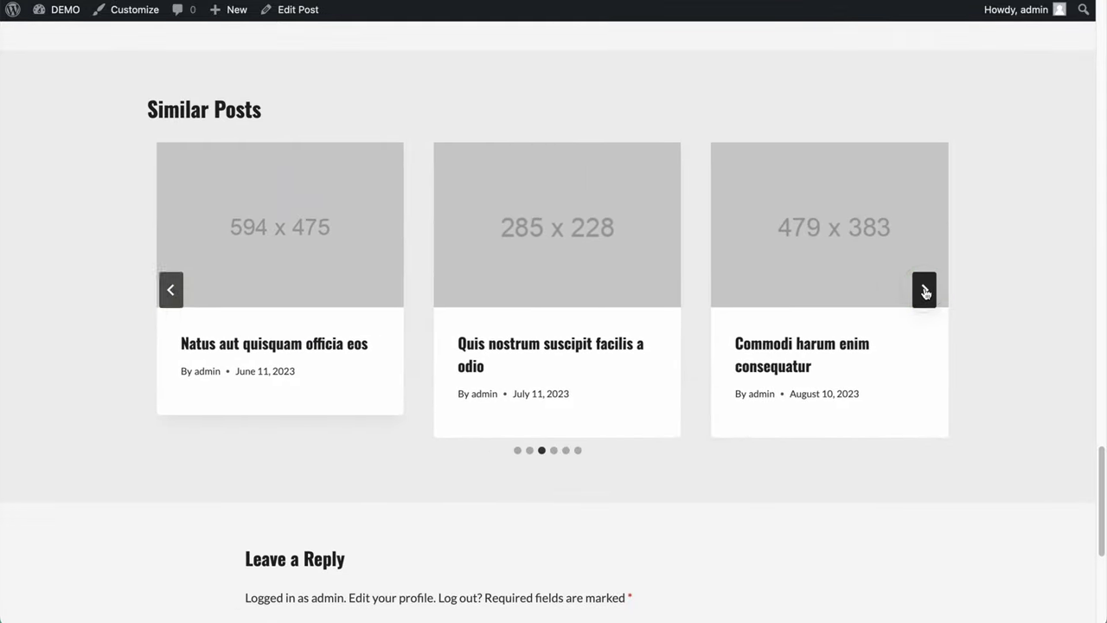
pyautogui.scroll(-5, 790, 494)
pyautogui.click(390, 324)
pyautogui.scroll(2, 403, 317)
pyautogui.scroll(4, 403, 318)
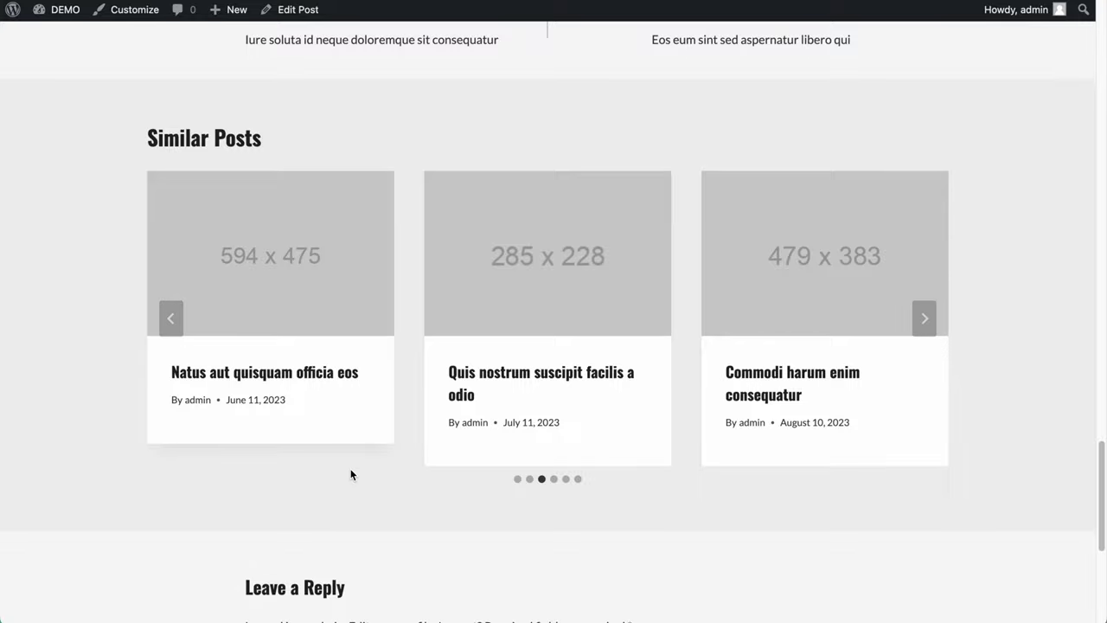
pyautogui.click(513, 352)
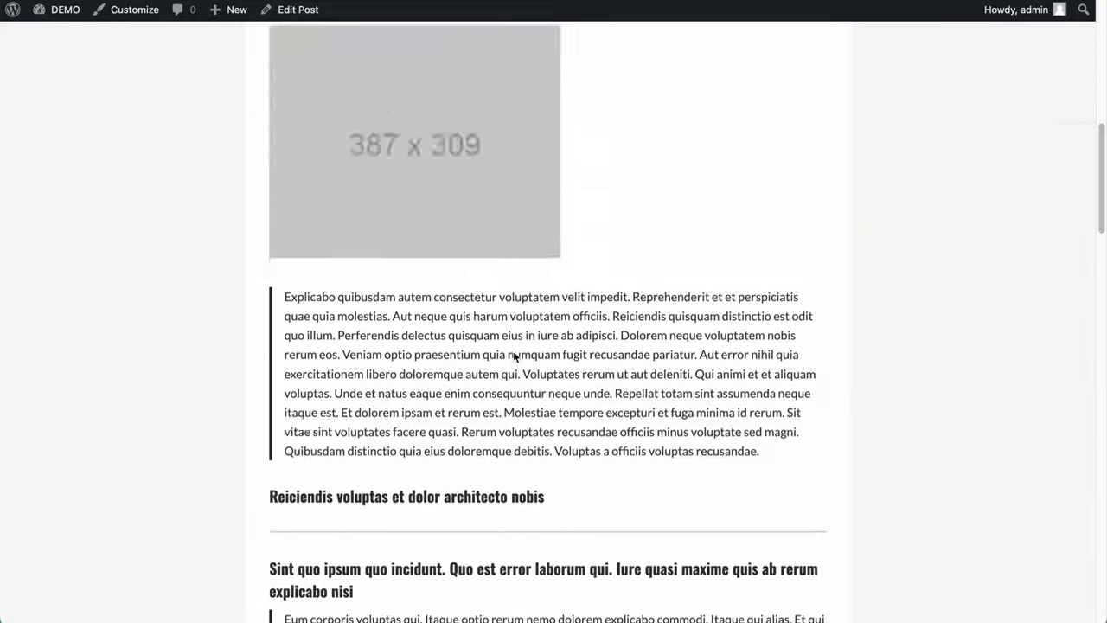
pyautogui.scroll(10, 513, 356)
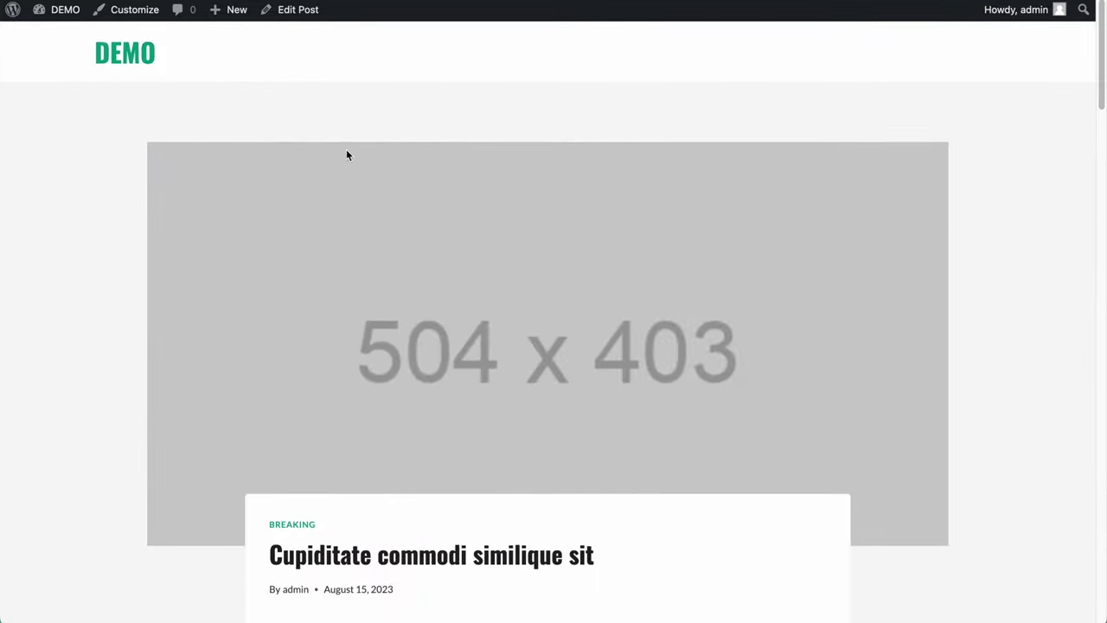
# - Leave the post and go to the Home screen of the WordPress dashboard
pyautogui.click(71, 17)
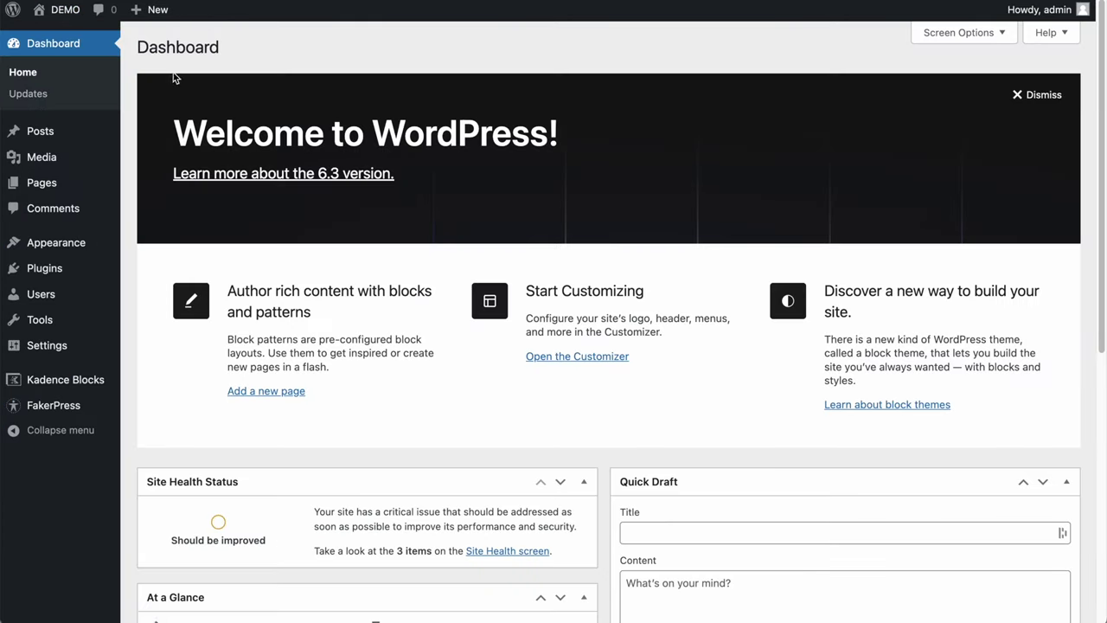
pyautogui.click(36, 78)
pyautogui.click(22, 71)
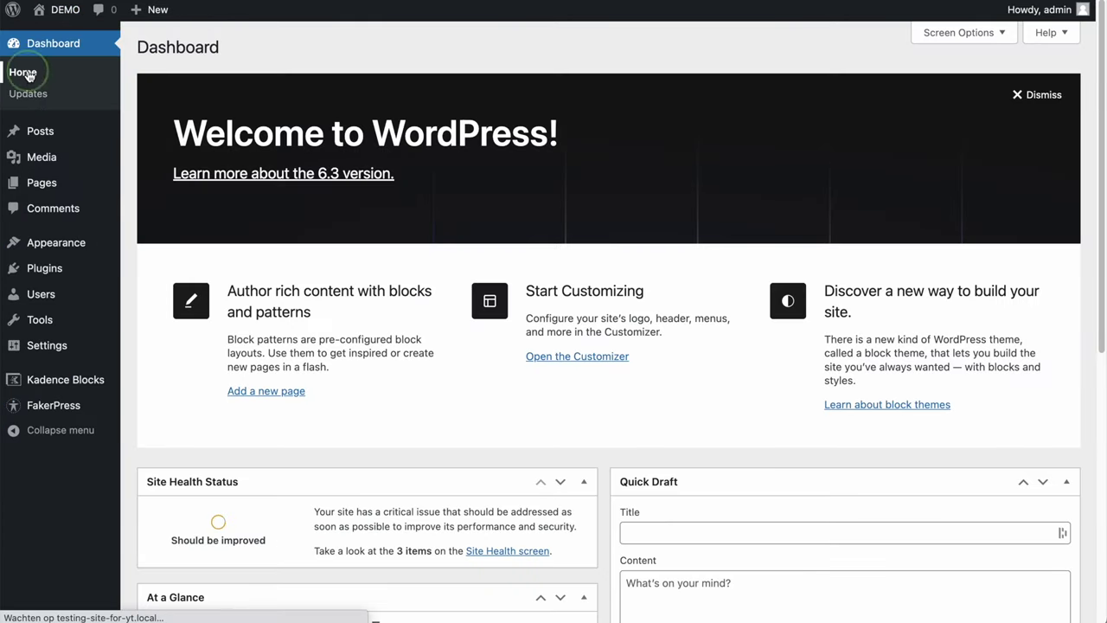
# - Go from the dashboard to the site's front page and open its header layout for customizing
pyautogui.click(64, 10)
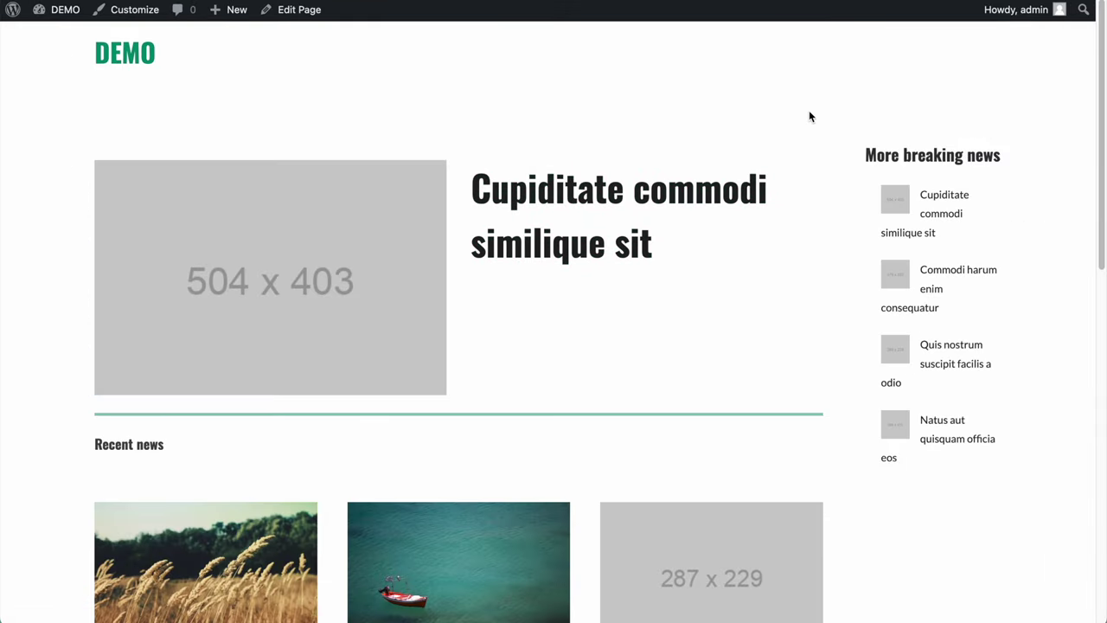
pyautogui.click(151, 10)
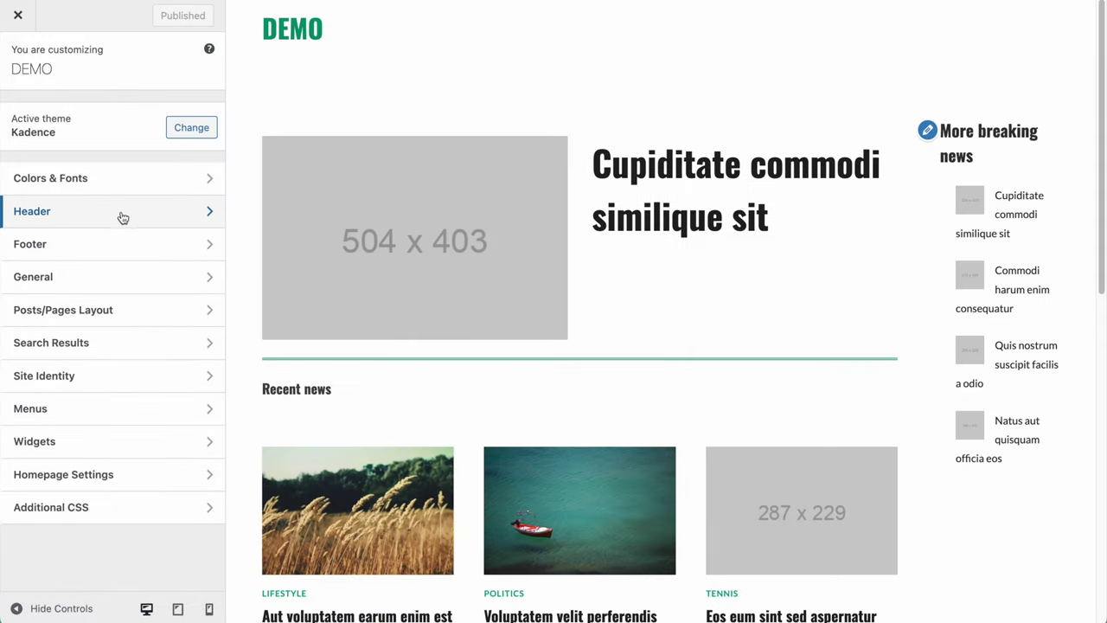
pyautogui.click(126, 211)
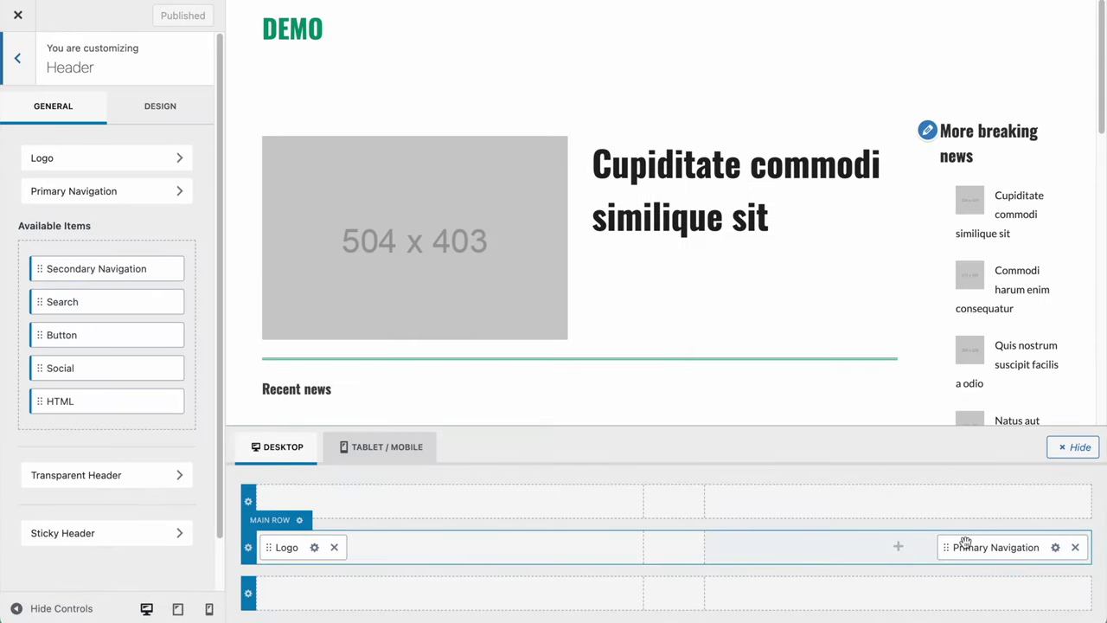
pyautogui.click(1010, 550)
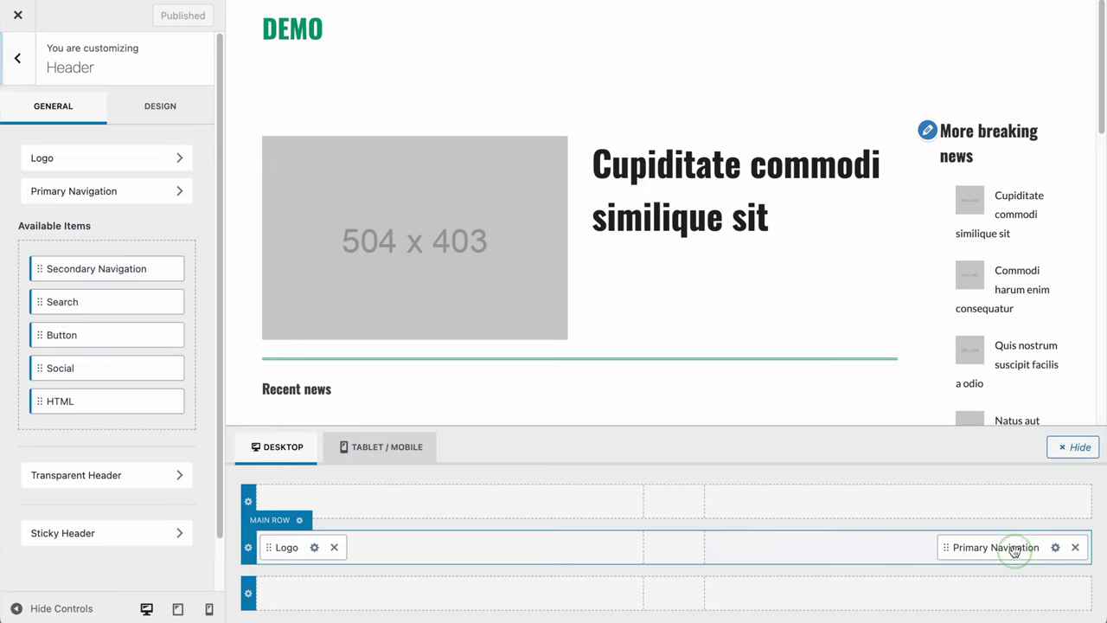
# - In the header's logo settings, keep the Logo & Title layout and set the site title to "FakeNews"
pyautogui.click(316, 548)
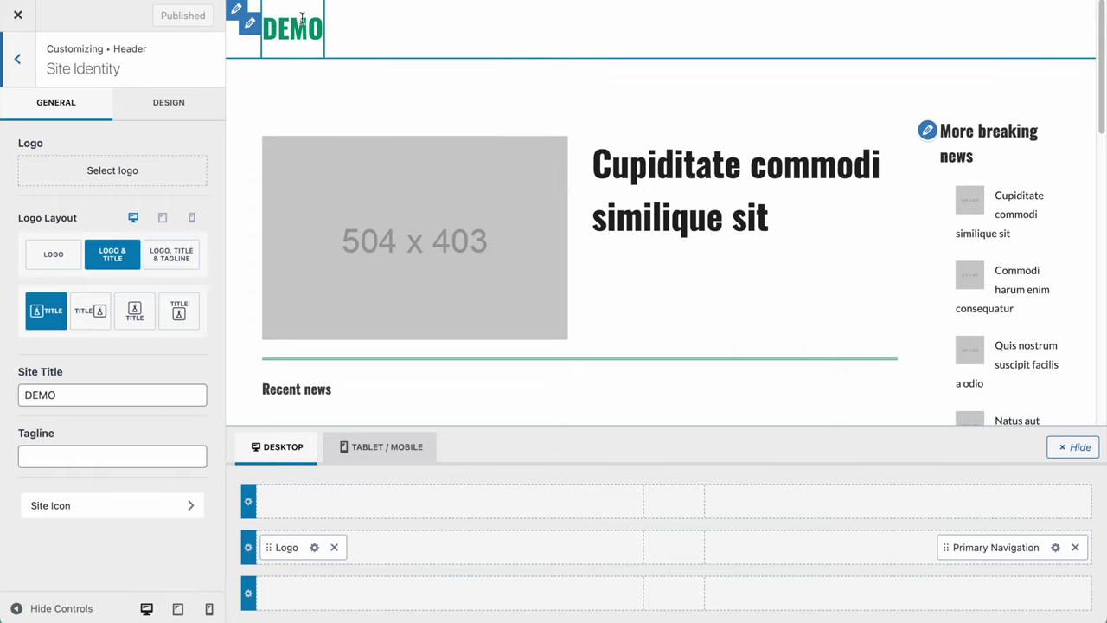
pyautogui.click(55, 265)
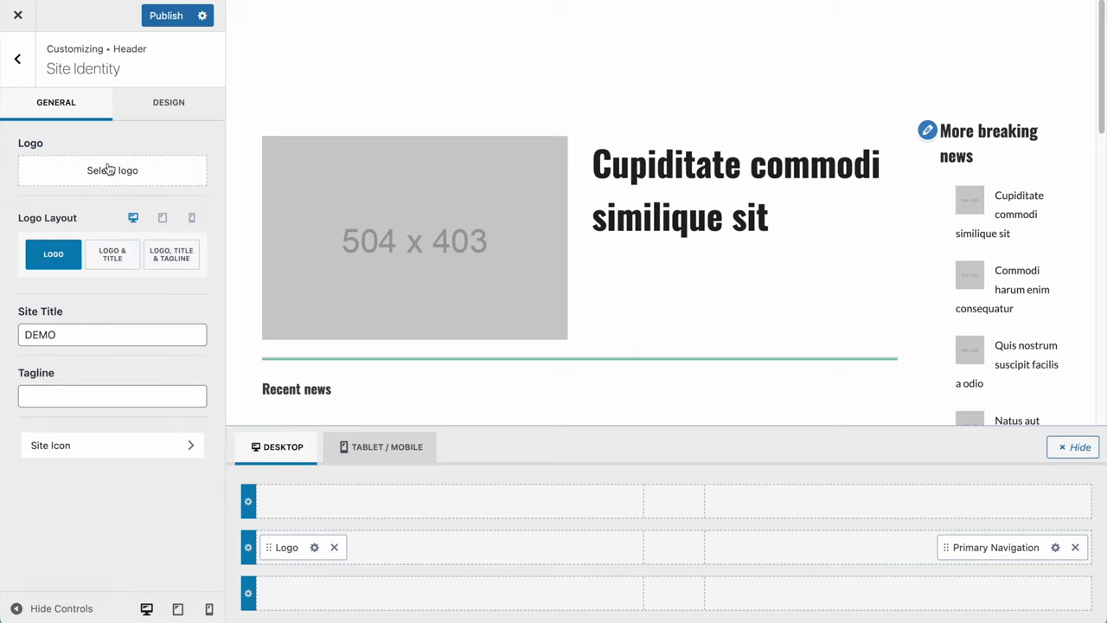
pyautogui.click(115, 256)
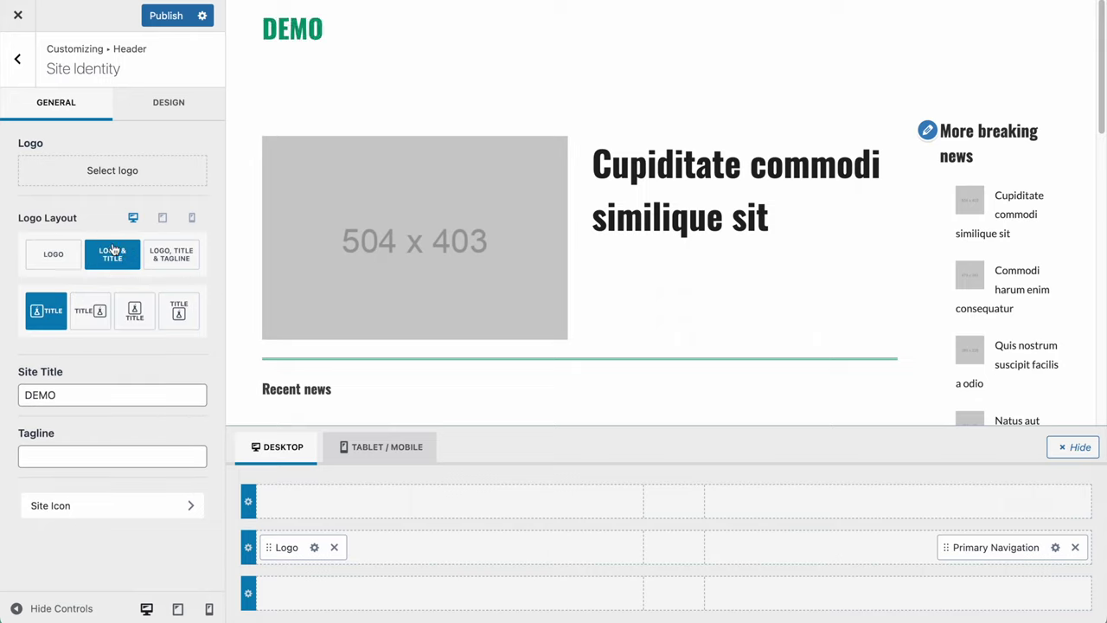
pyautogui.click(94, 385)
pyautogui.doubleClick(49, 394)
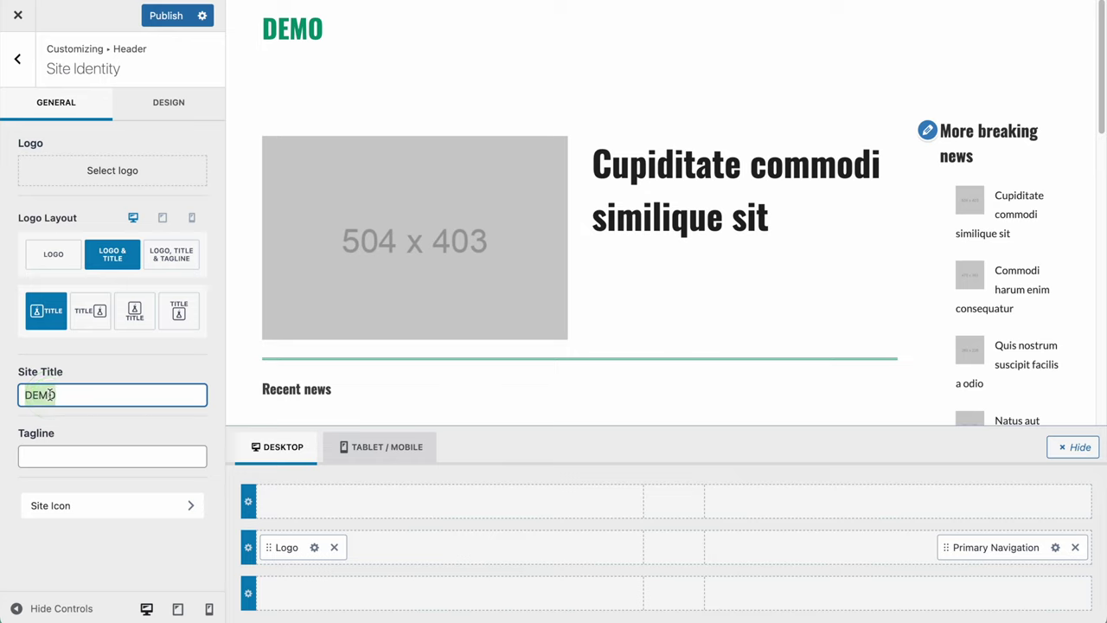
pyautogui.write('FakeNews')
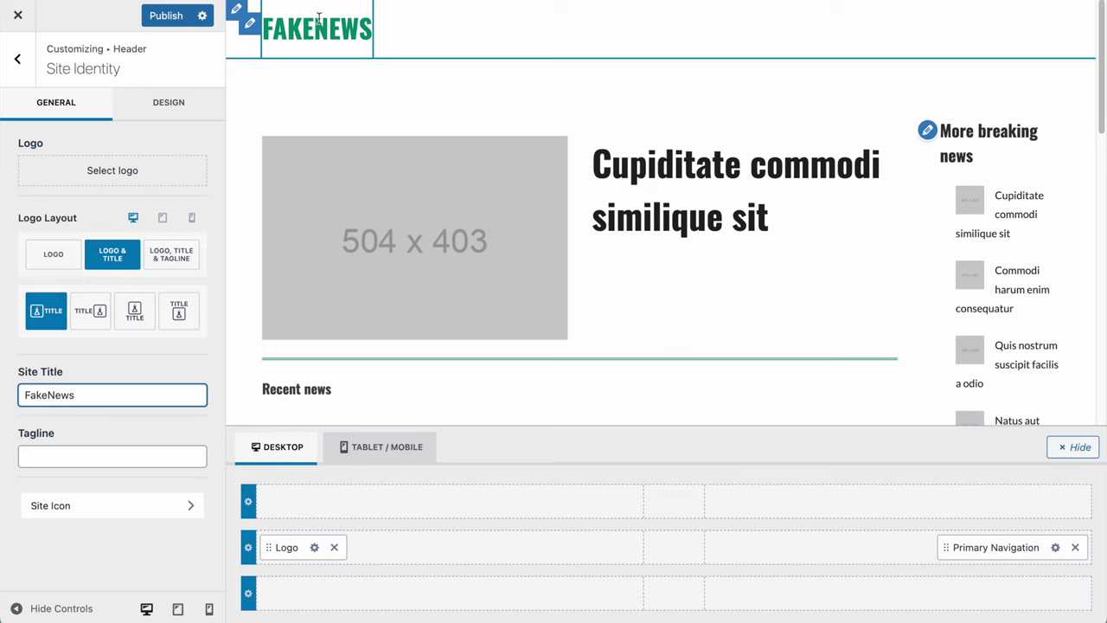
# - Review the site title's font family, style and size, and set its text transform to capitalized words
pyautogui.click(183, 106)
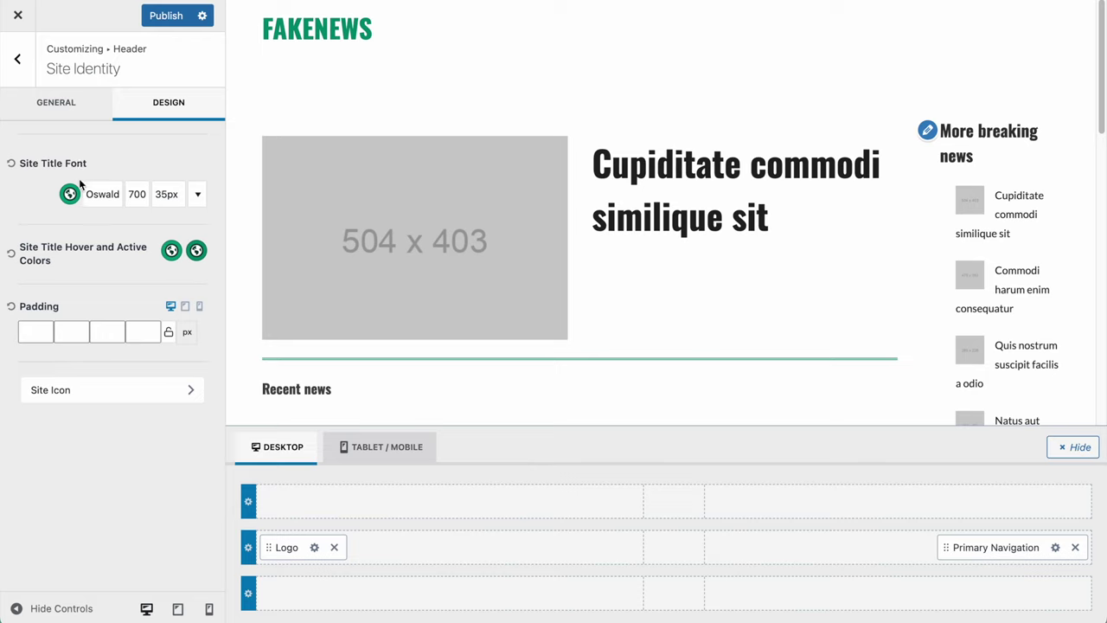
pyautogui.click(109, 197)
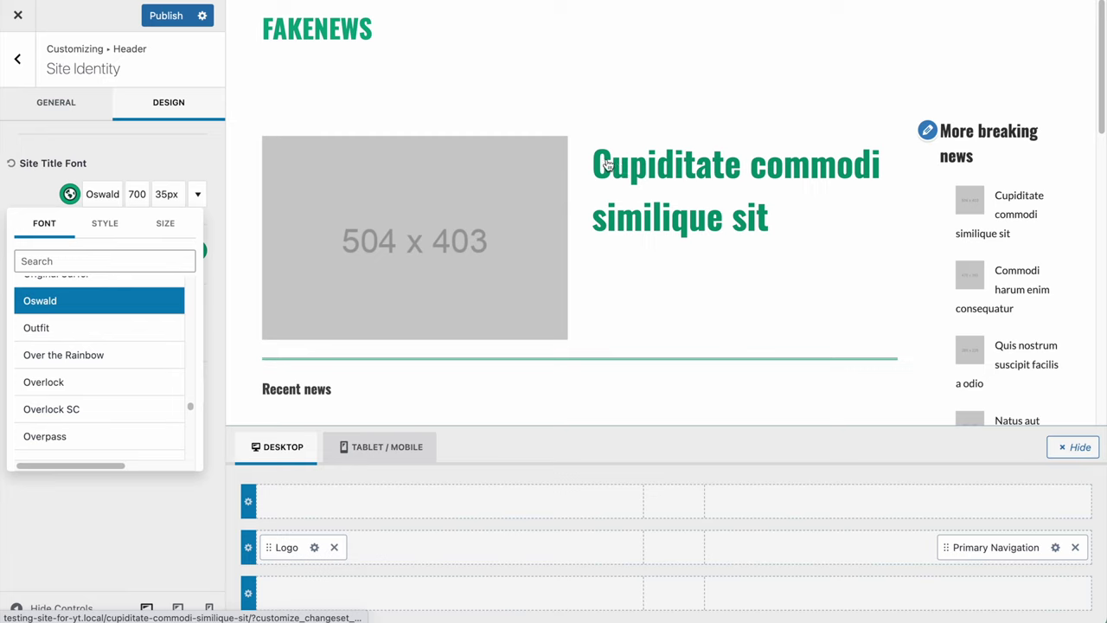
pyautogui.click(102, 225)
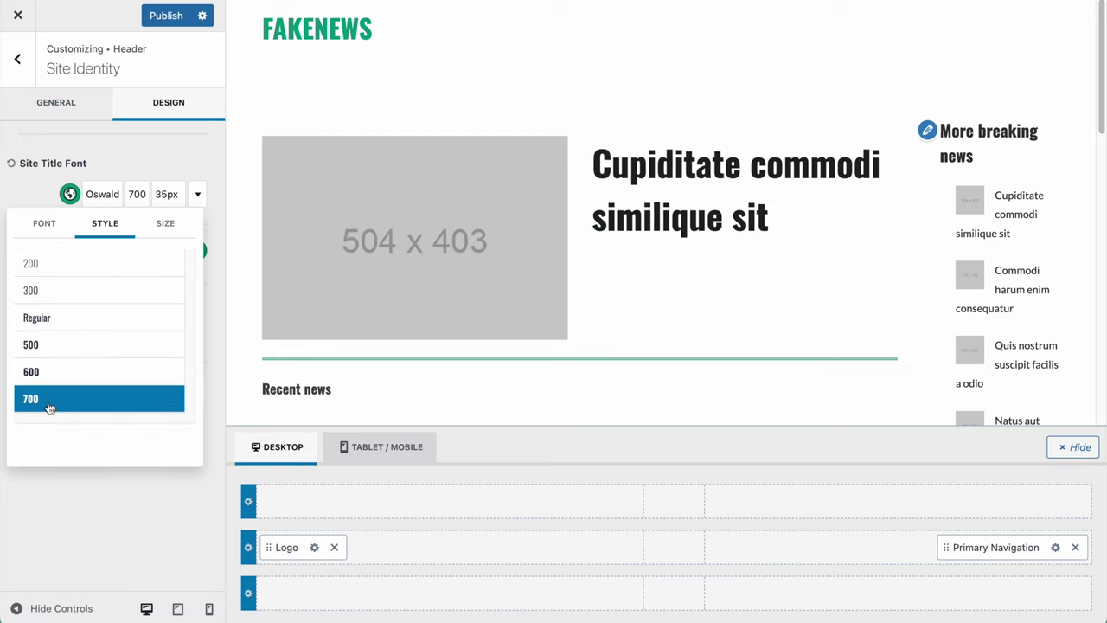
pyautogui.click(165, 223)
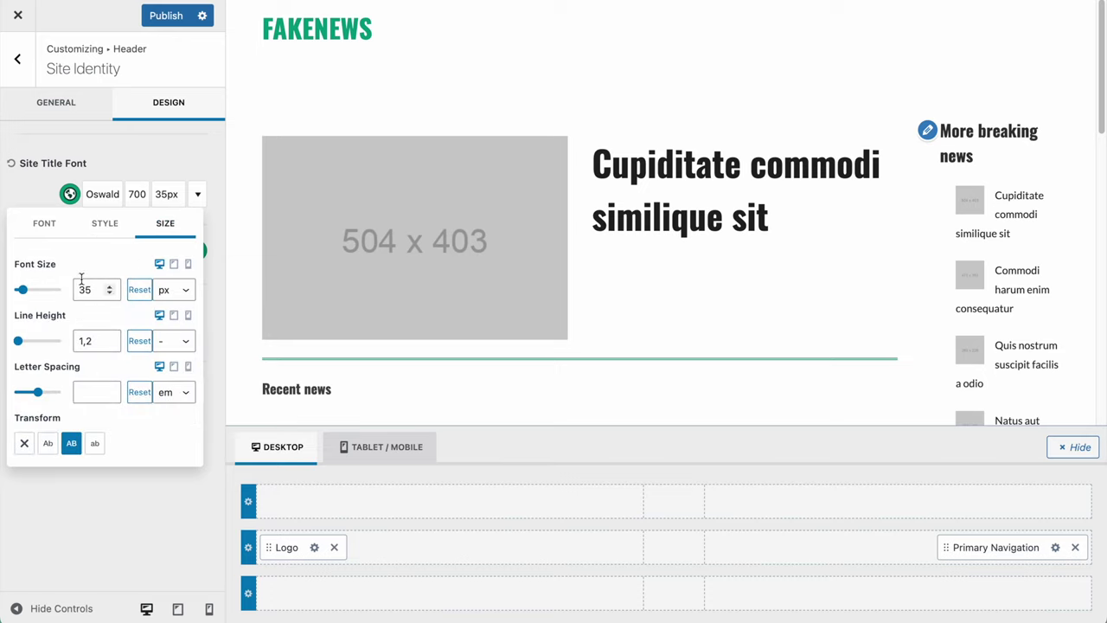
pyautogui.click(48, 445)
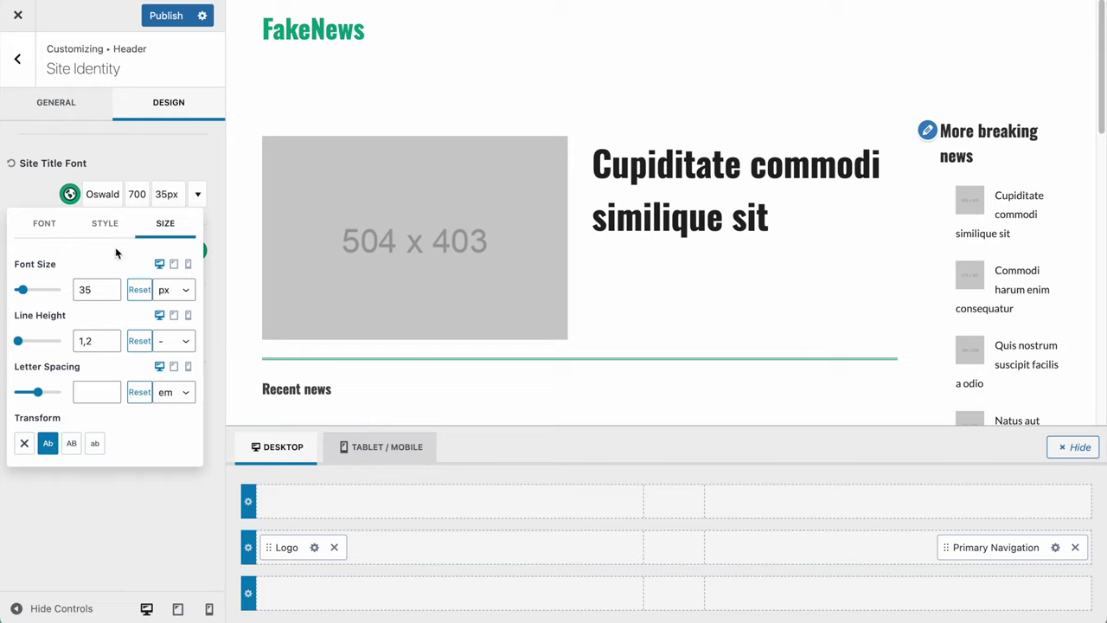
pyautogui.click(139, 129)
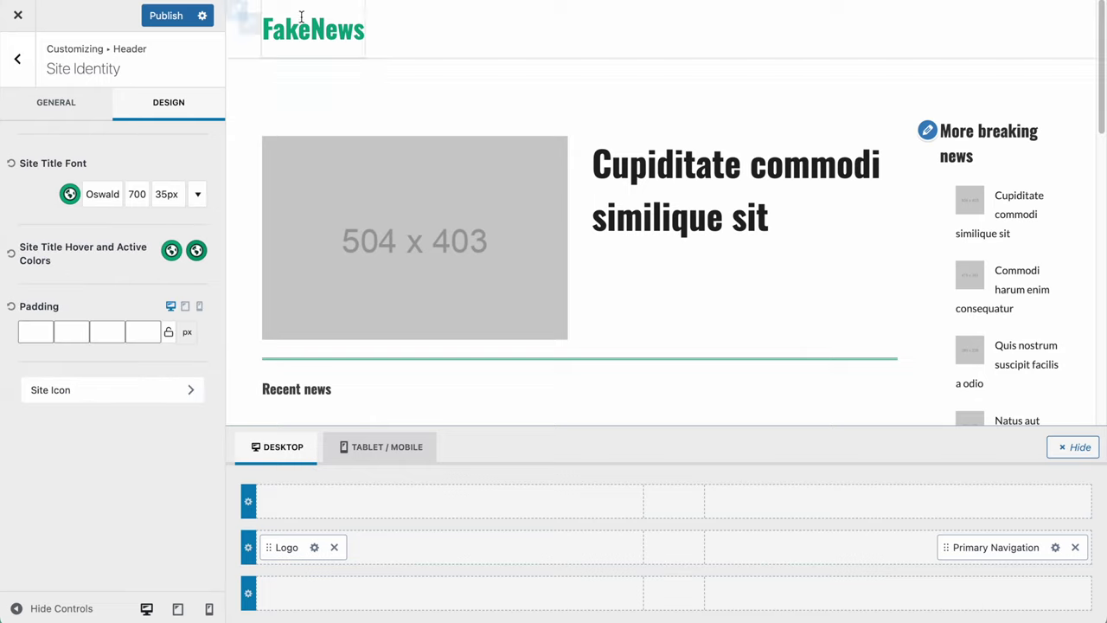
# - Try near-black 222222 as the site title's active color and restore the green 008F72
pyautogui.click(172, 250)
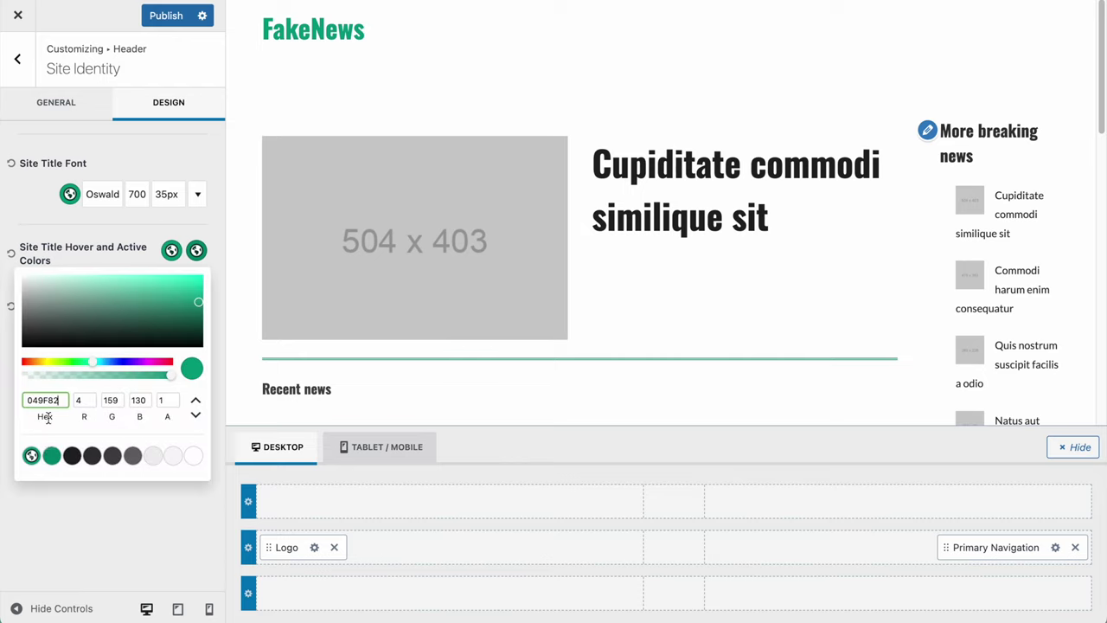
pyautogui.click(197, 250)
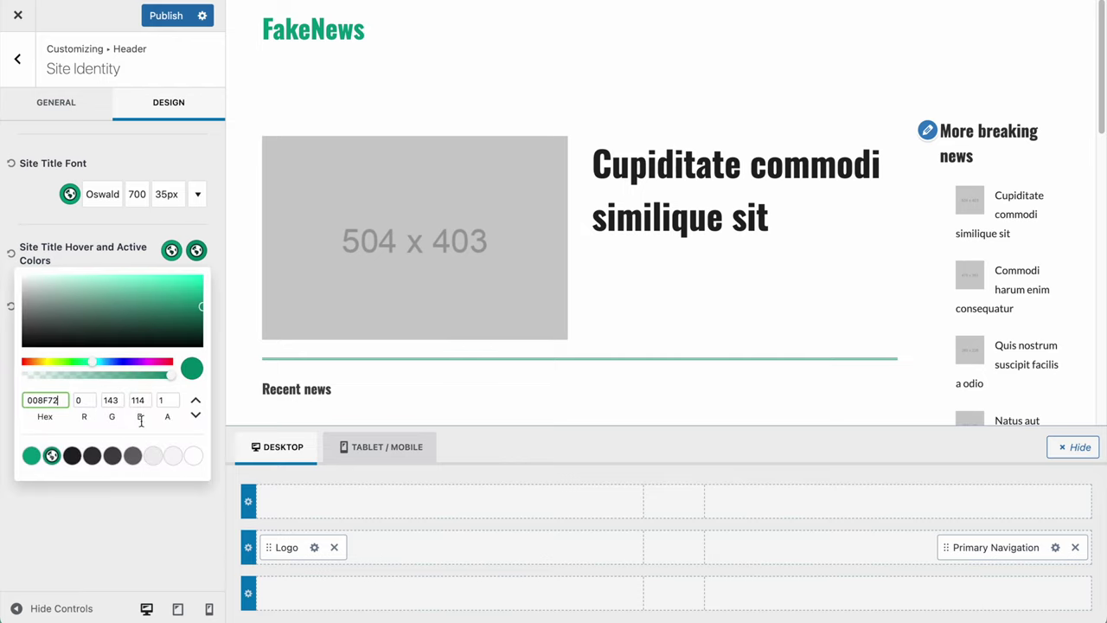
pyautogui.click(90, 457)
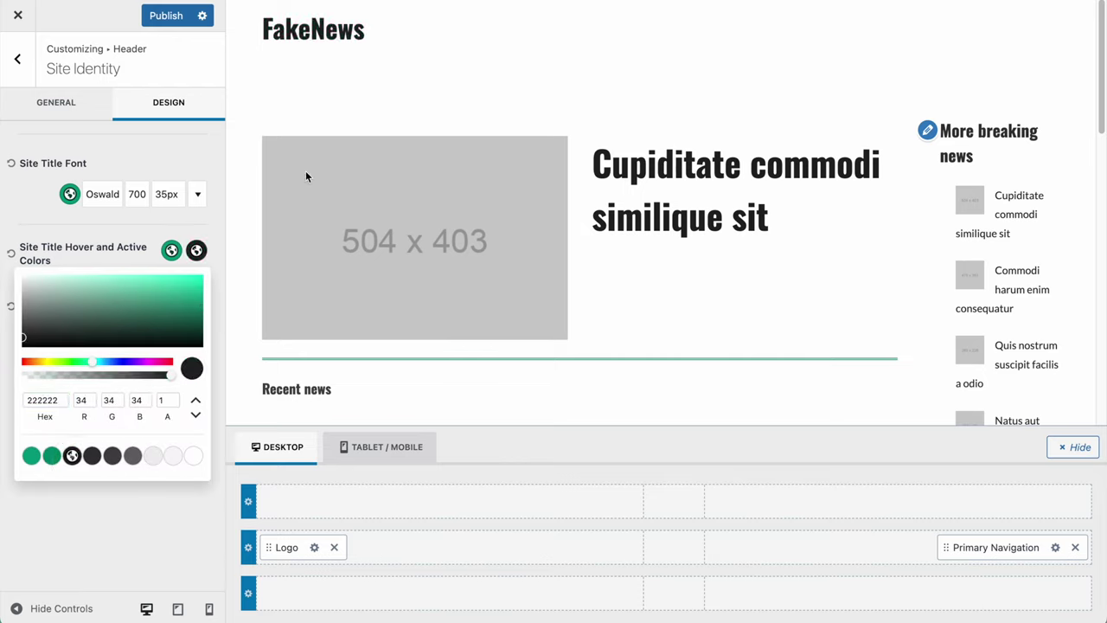
pyautogui.click(85, 232)
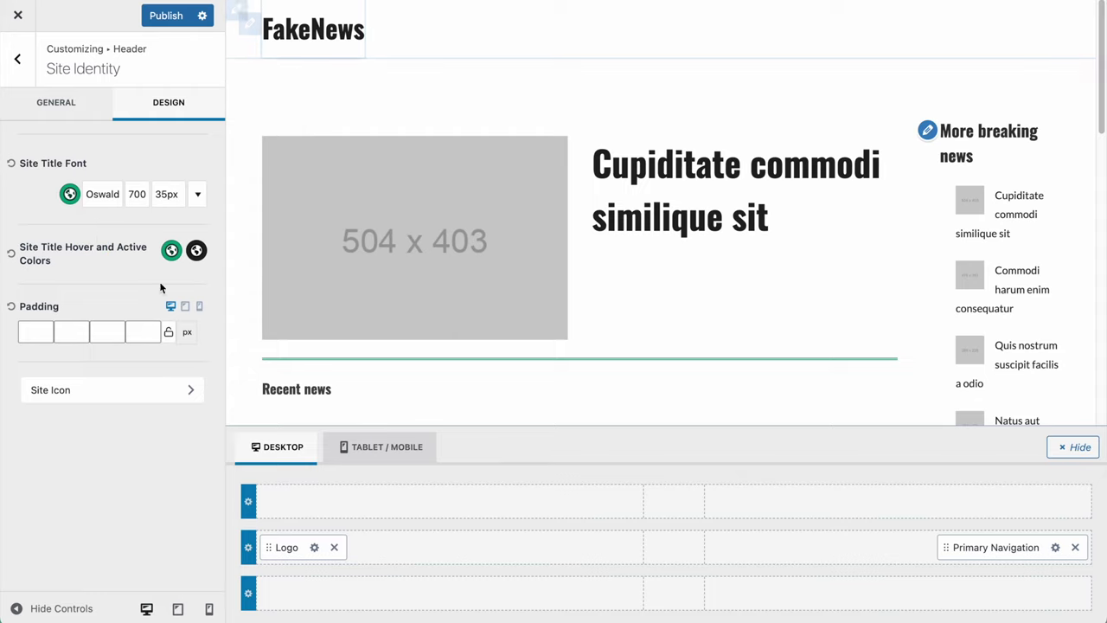
pyautogui.click(196, 250)
pyautogui.click(52, 455)
pyautogui.click(136, 232)
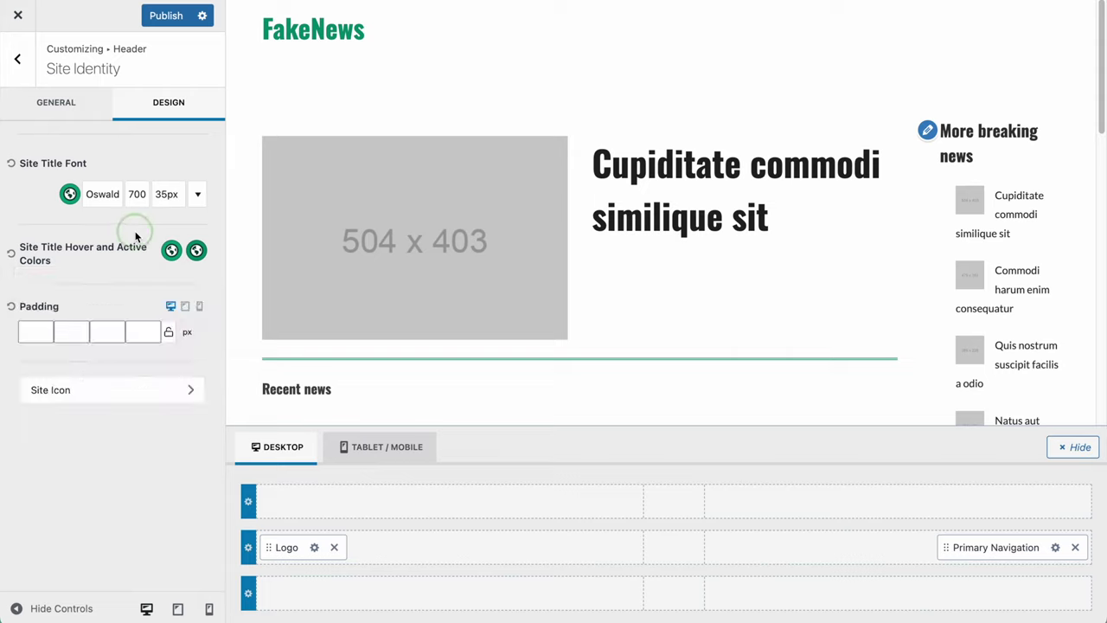
# - Publish the site title changes and replace the main row's Primary Navigation with Secondary Navigation in the header's top row, right section
pyautogui.click(166, 16)
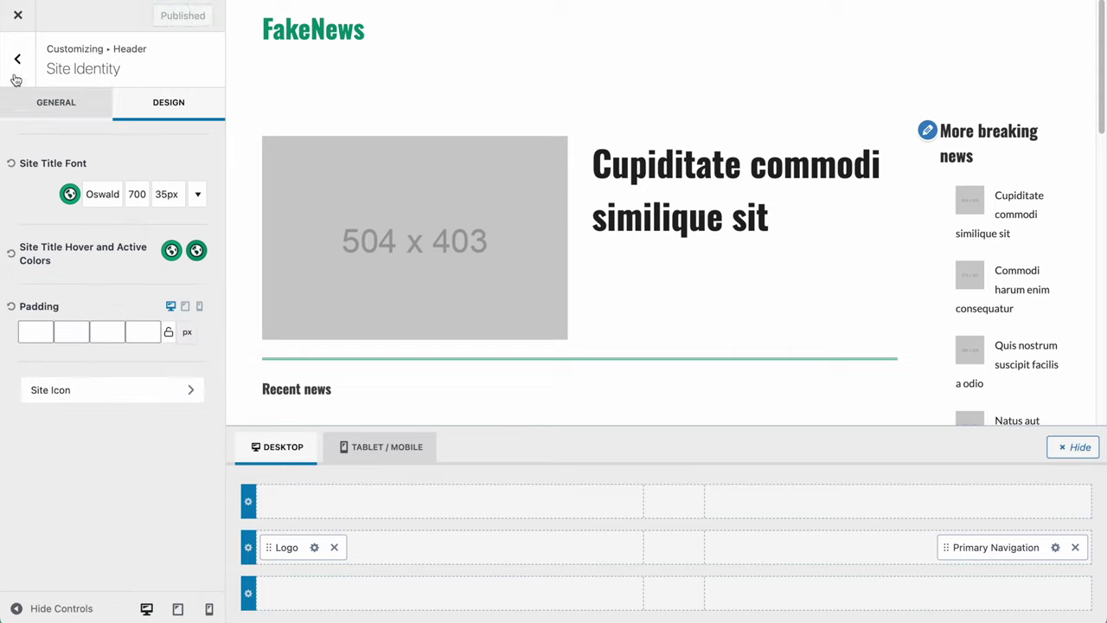
pyautogui.click(1075, 547)
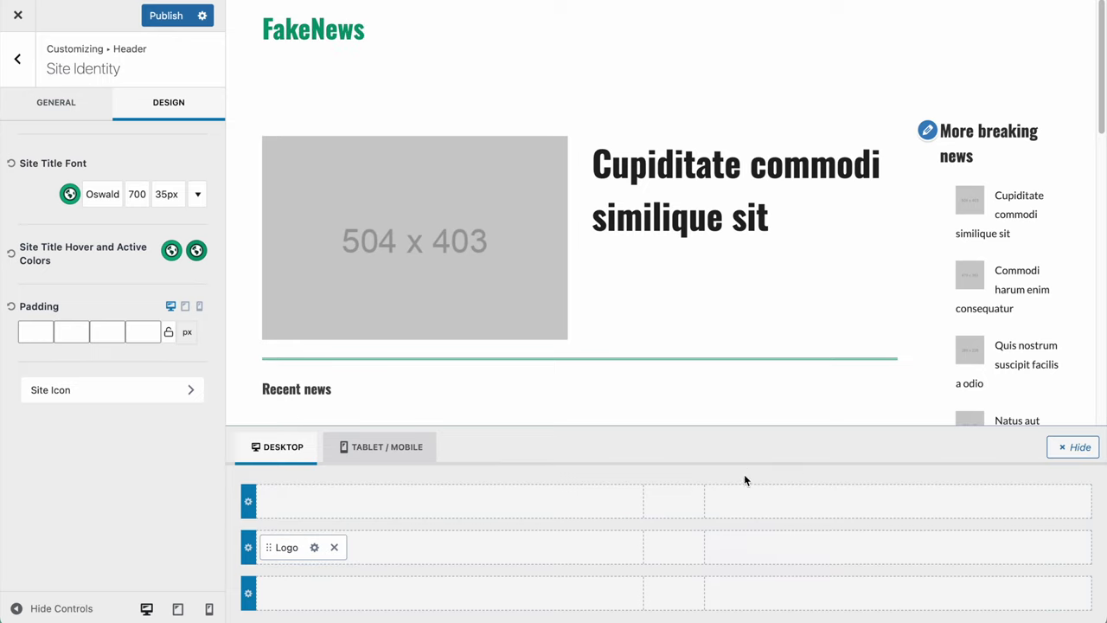
pyautogui.click(1035, 501)
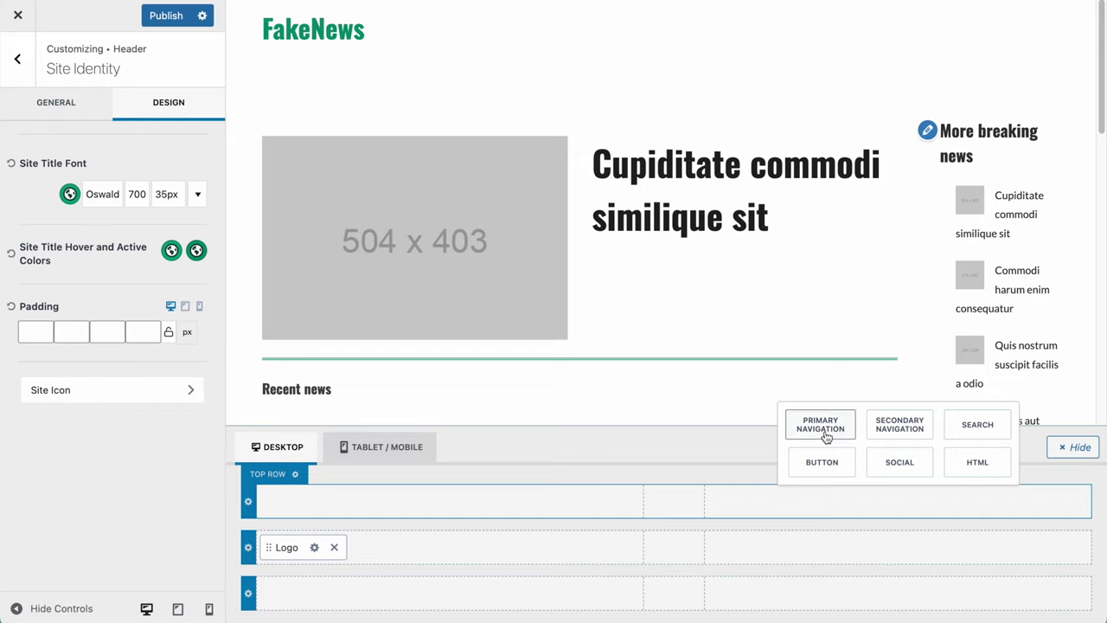
pyautogui.click(894, 430)
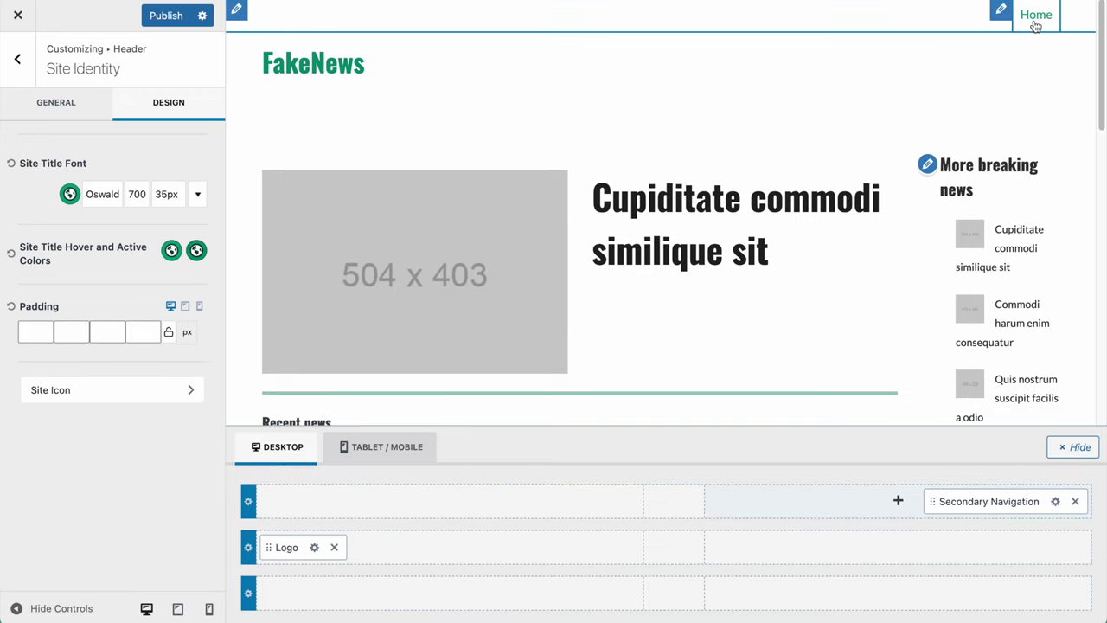
# - Create a new menu named "Categories" for the Secondary location from the Secondary Navigation settings
pyautogui.click(1054, 502)
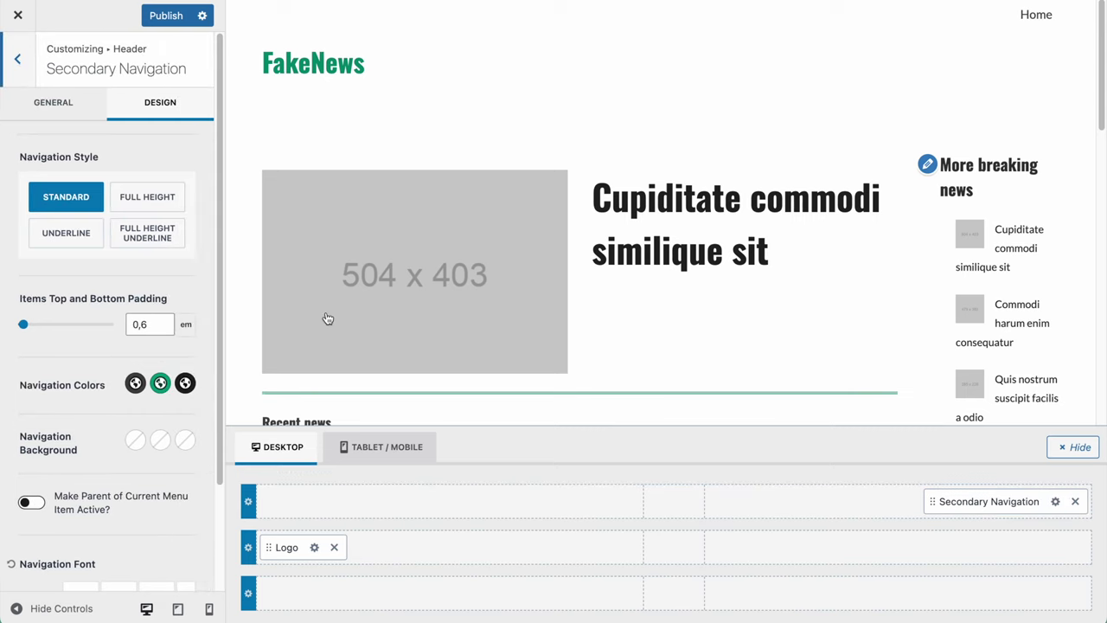
pyautogui.scroll(-3, 130, 322)
pyautogui.scroll(3, 129, 322)
pyautogui.click(54, 103)
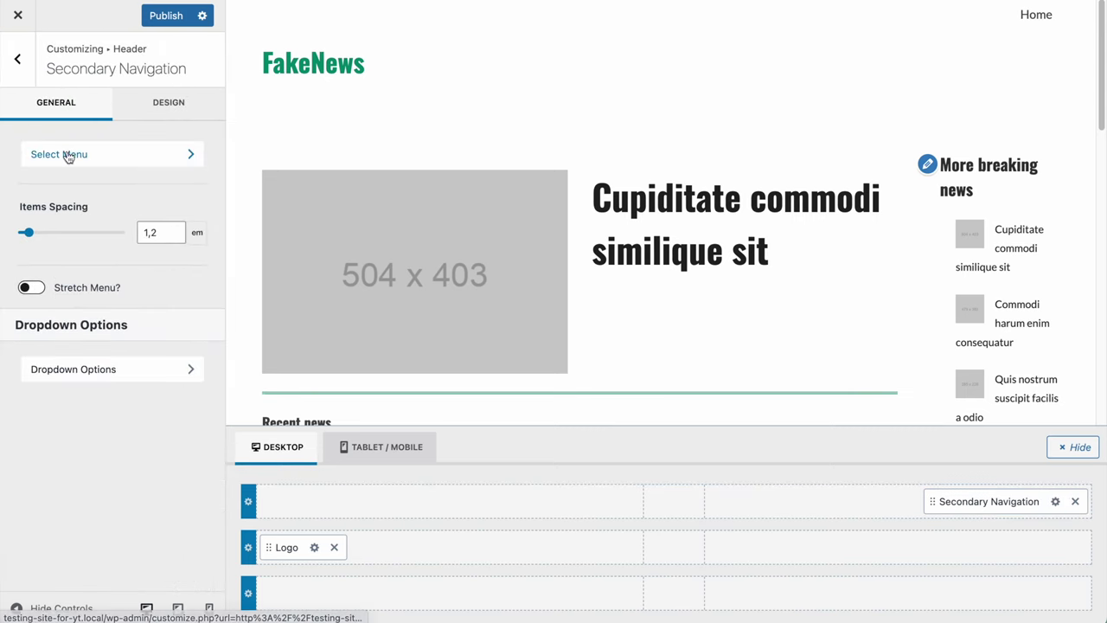
pyautogui.click(62, 156)
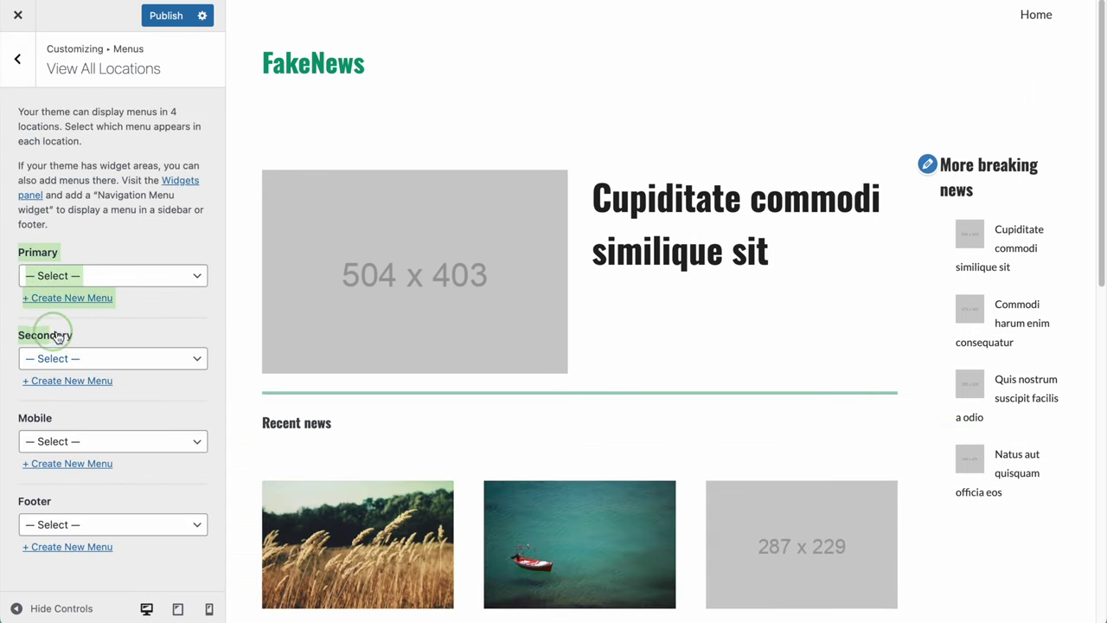
pyautogui.click(90, 380)
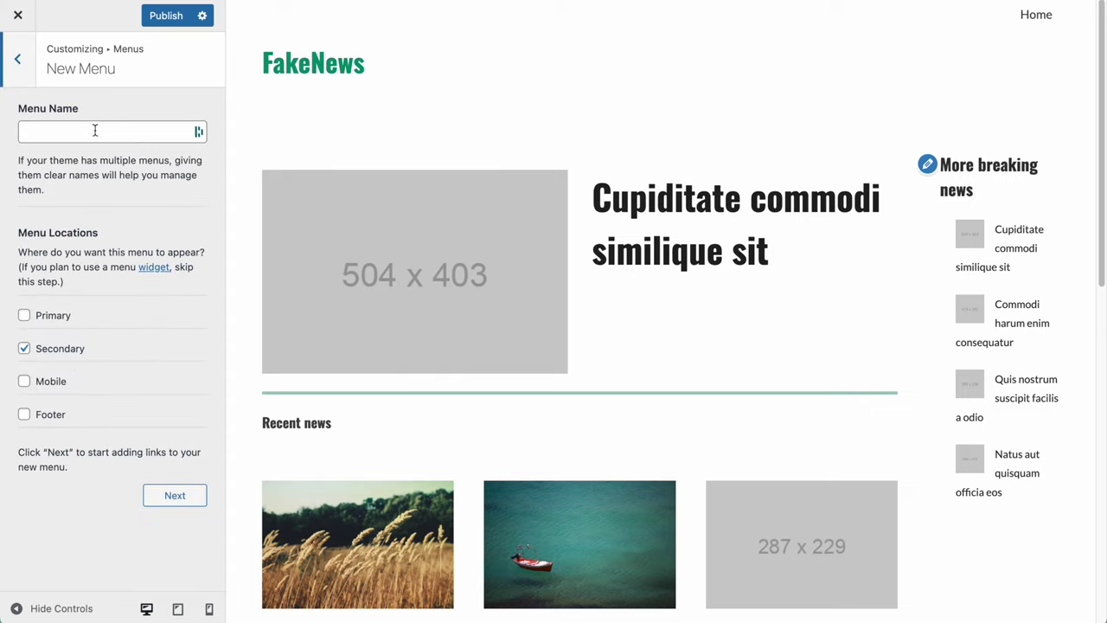
pyautogui.click(95, 131)
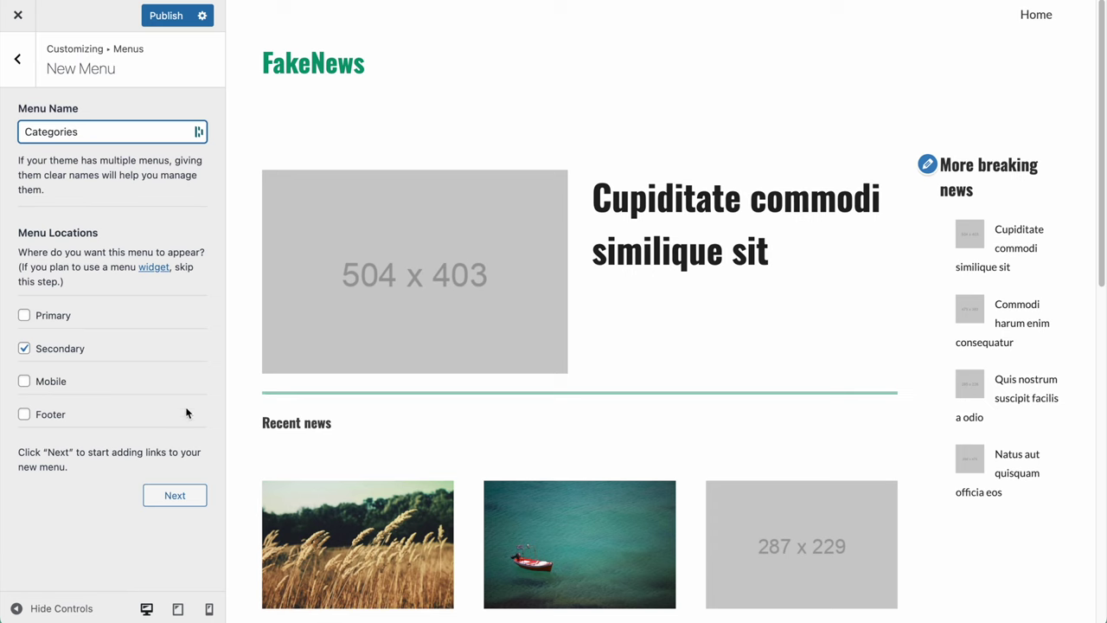
pyautogui.click(175, 497)
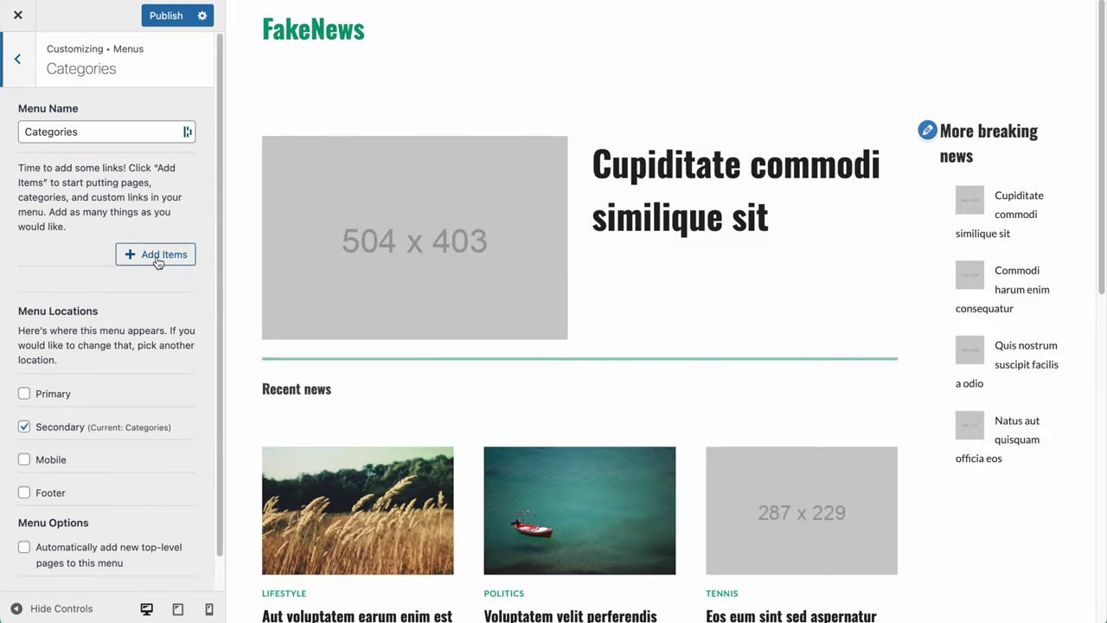
# - Add the Politics and Breaking categories to the Categories menu and move Breaking above Politics
pyautogui.click(159, 255)
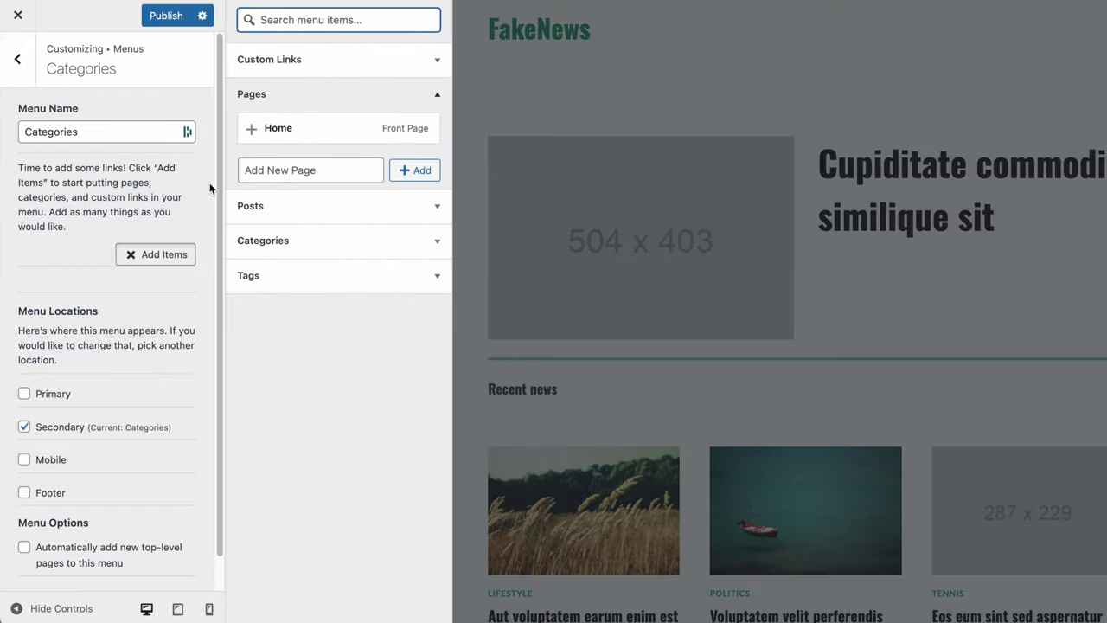
pyautogui.click(280, 245)
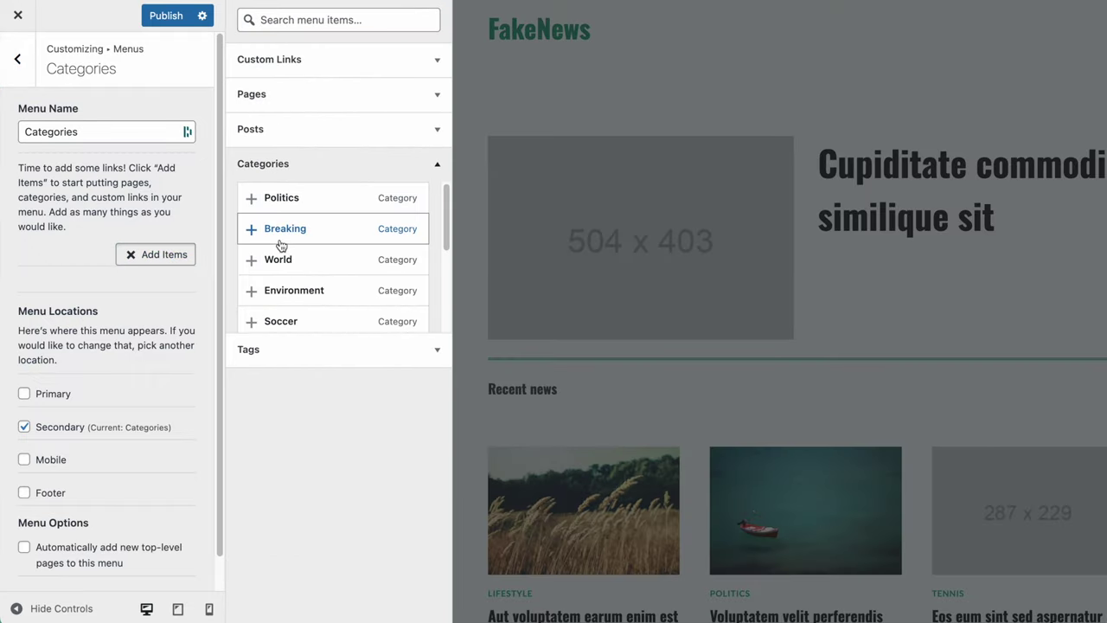
pyautogui.click(251, 200)
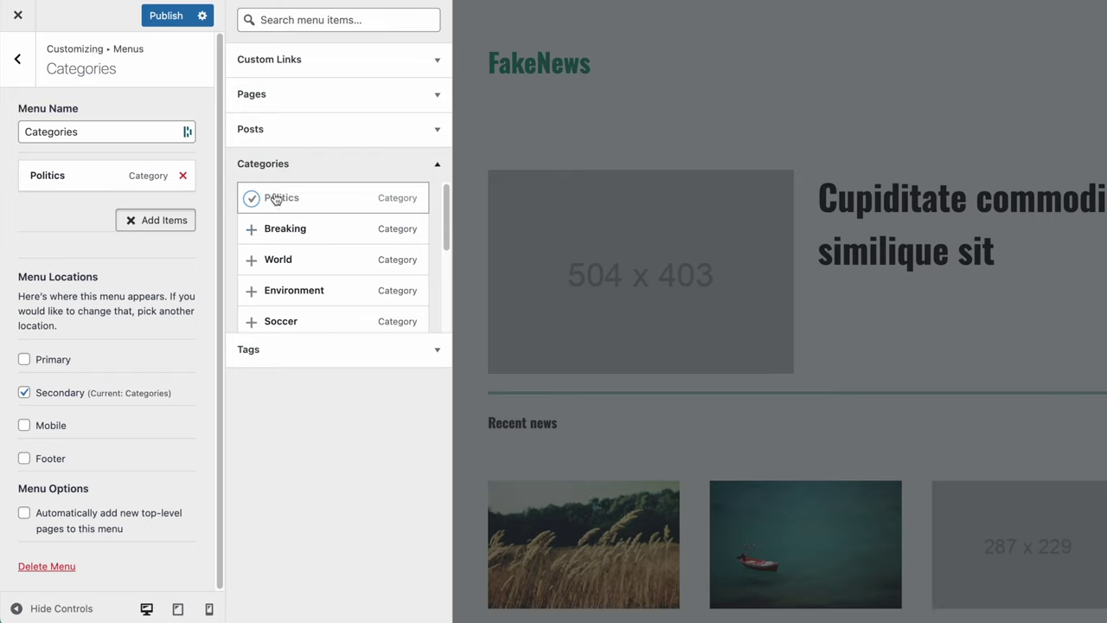
pyautogui.click(251, 230)
pyautogui.moveTo(126, 215); pyautogui.dragTo(112, 170)
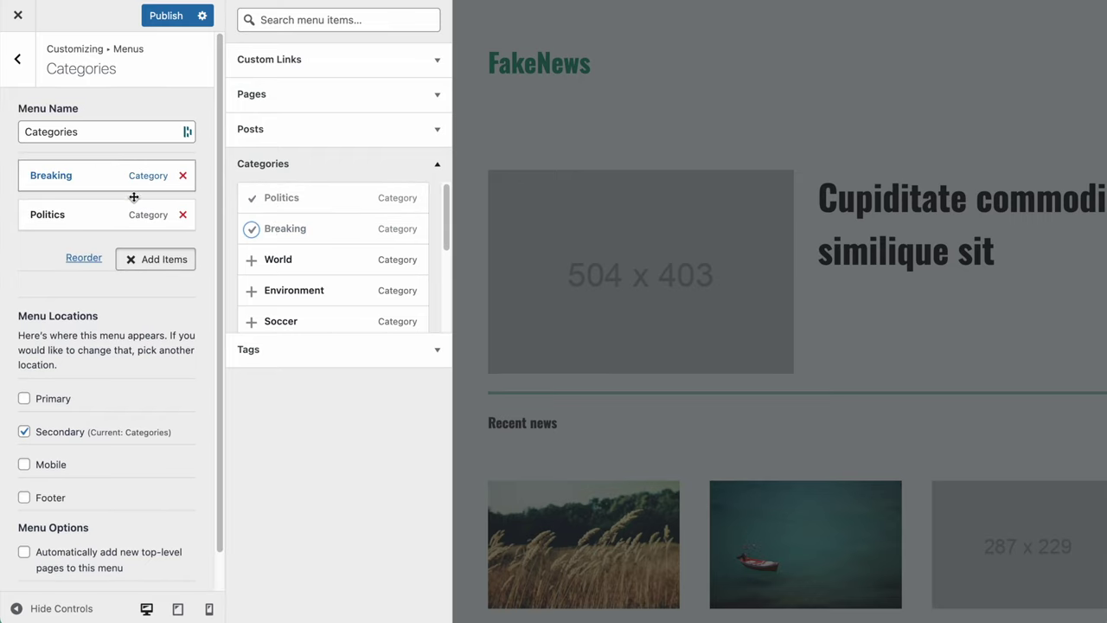
# - Add the World, Environment, Sports, Media and Lifestyle categories to the Categories menu
pyautogui.click(251, 259)
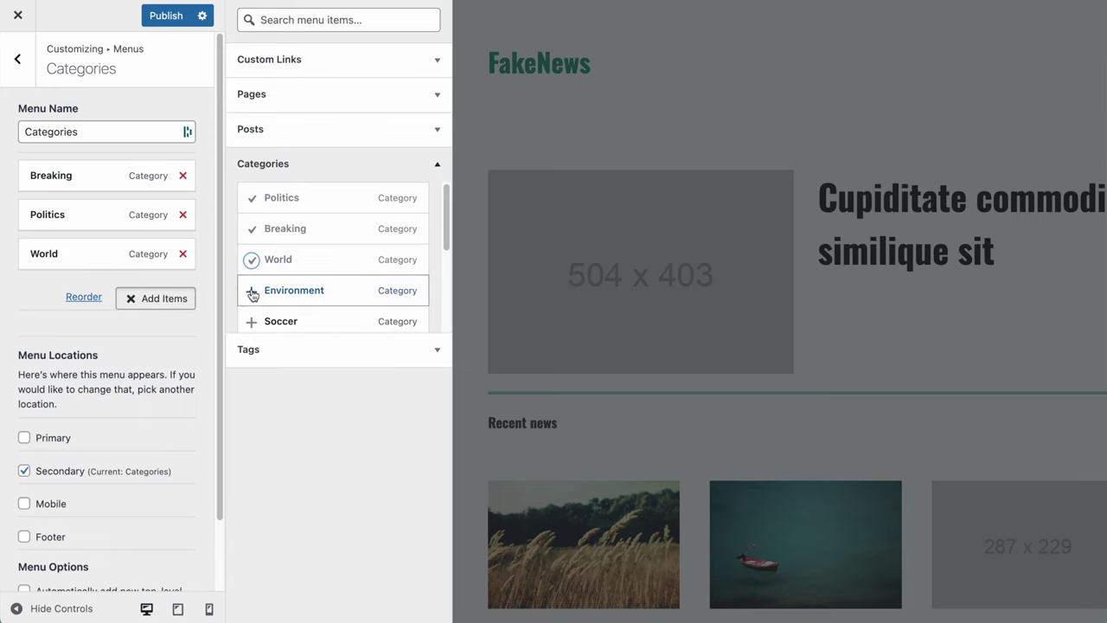
pyautogui.click(252, 294)
pyautogui.scroll(-3, 251, 294)
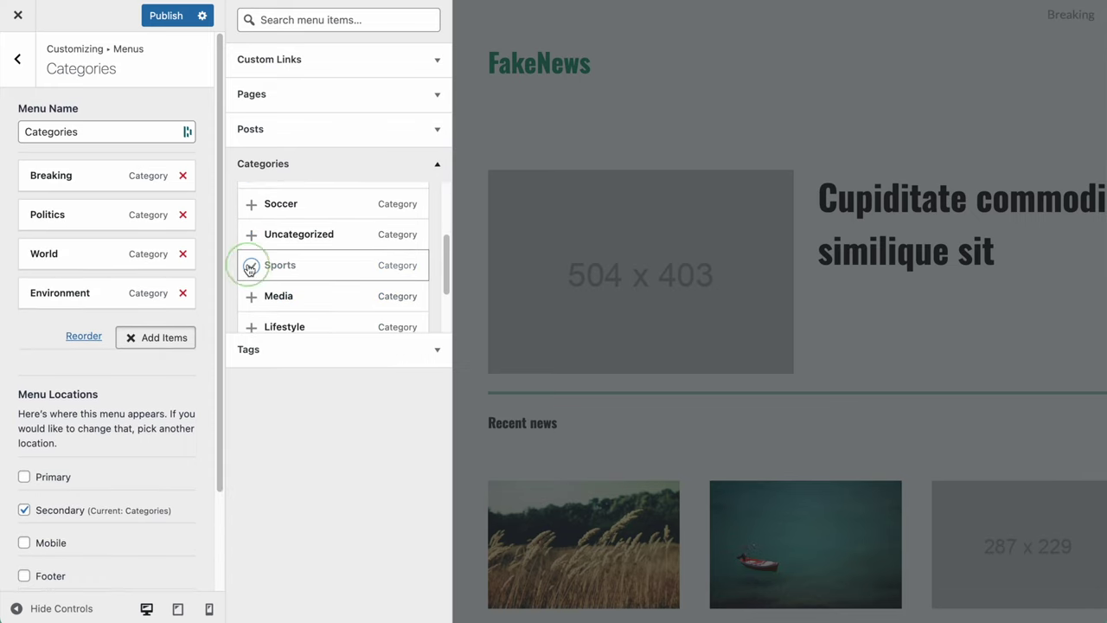
pyautogui.click(249, 268)
pyautogui.scroll(-2, 249, 259)
pyautogui.click(250, 214)
pyautogui.click(252, 244)
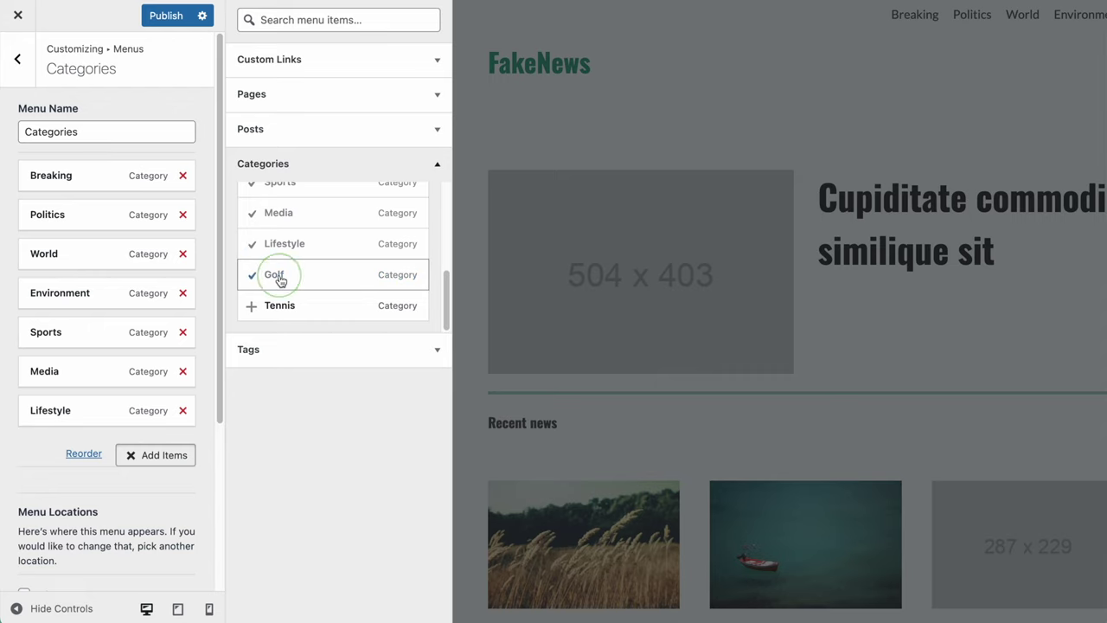
# - Add Golf, Tennis and Soccer to the menu as sub-items of Sports in that order, and publish the menu
pyautogui.moveTo(84, 448); pyautogui.dragTo(55, 358)
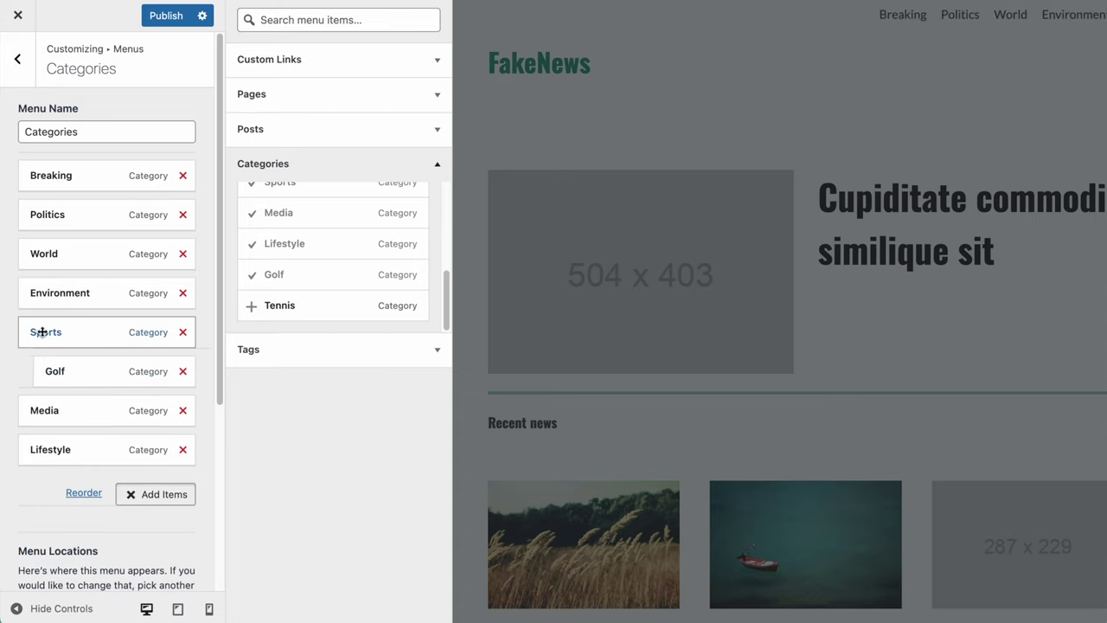
pyautogui.click(251, 306)
pyautogui.moveTo(105, 491); pyautogui.dragTo(139, 401)
pyautogui.scroll(5, 321, 257)
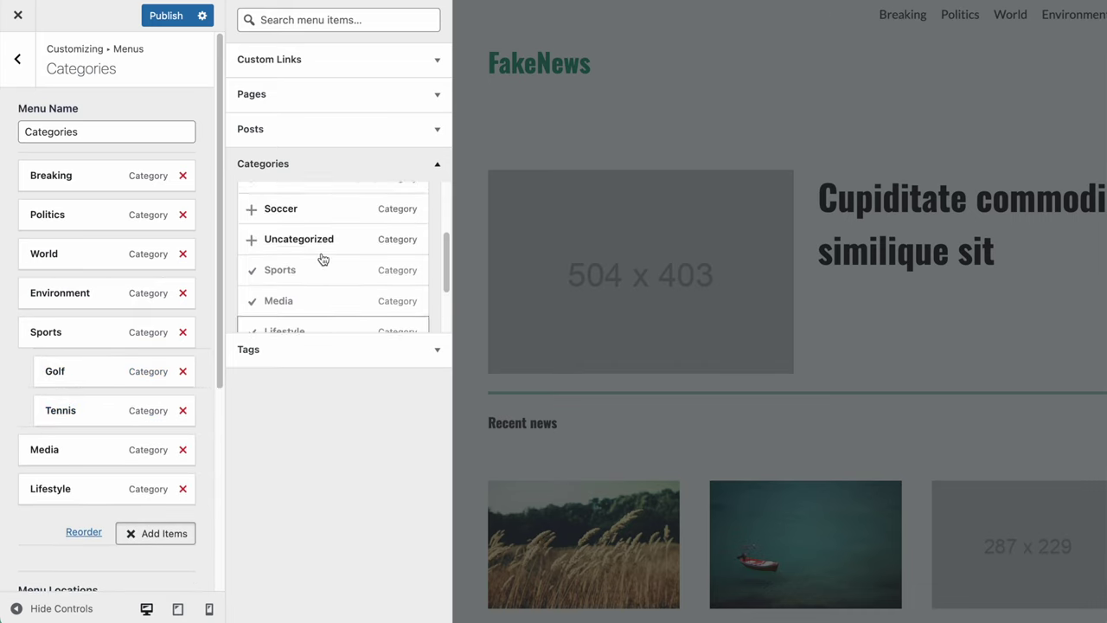
pyautogui.click(284, 295)
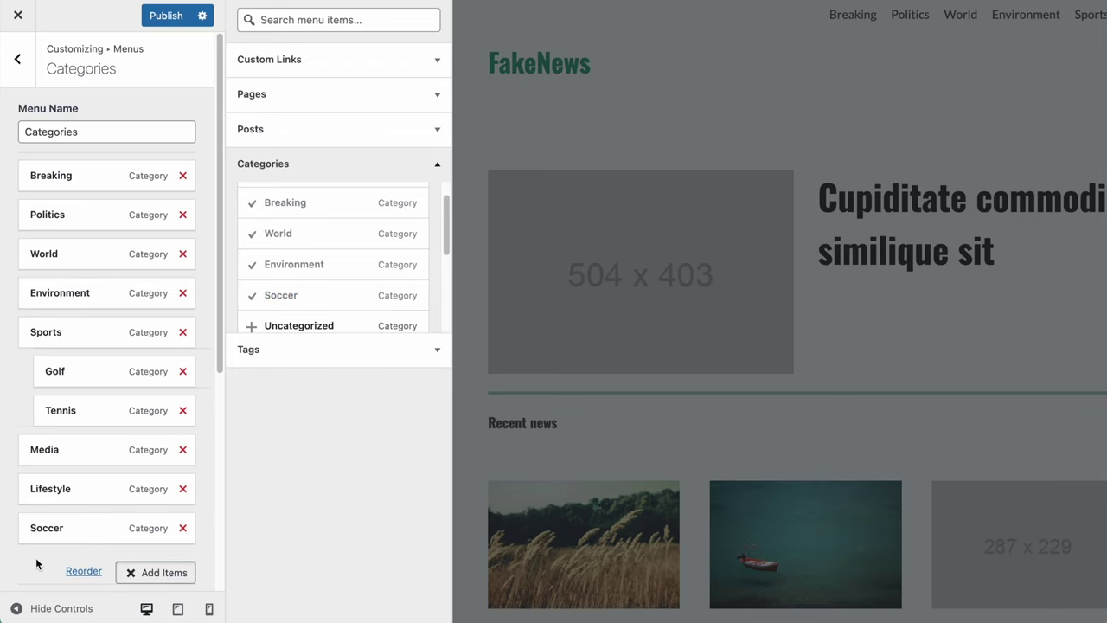
pyautogui.moveTo(37, 526); pyautogui.dragTo(51, 449)
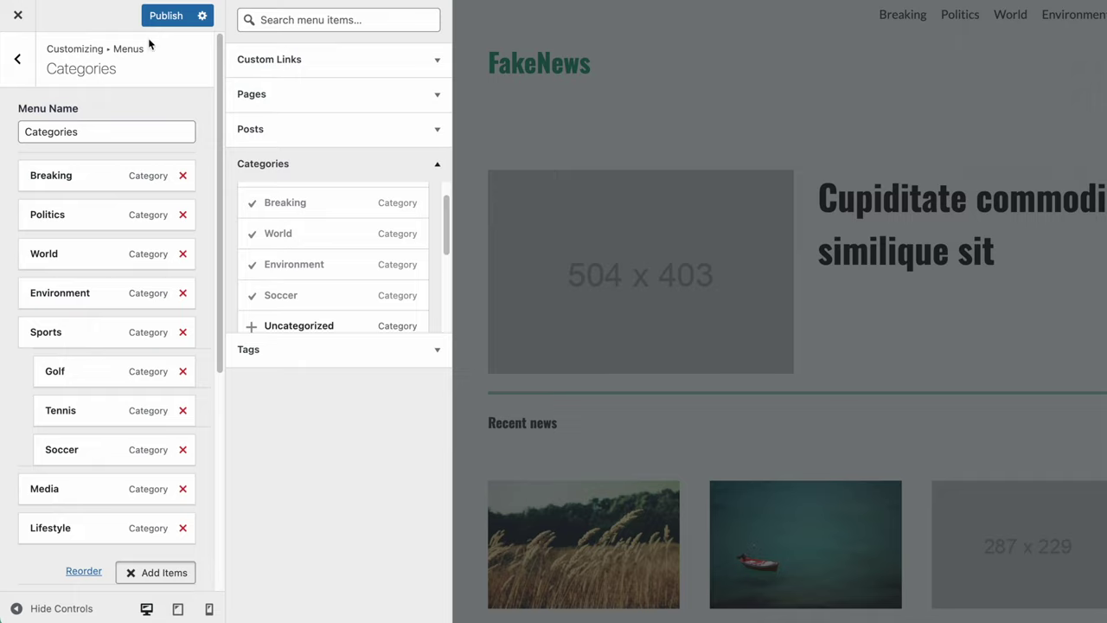
pyautogui.click(180, 14)
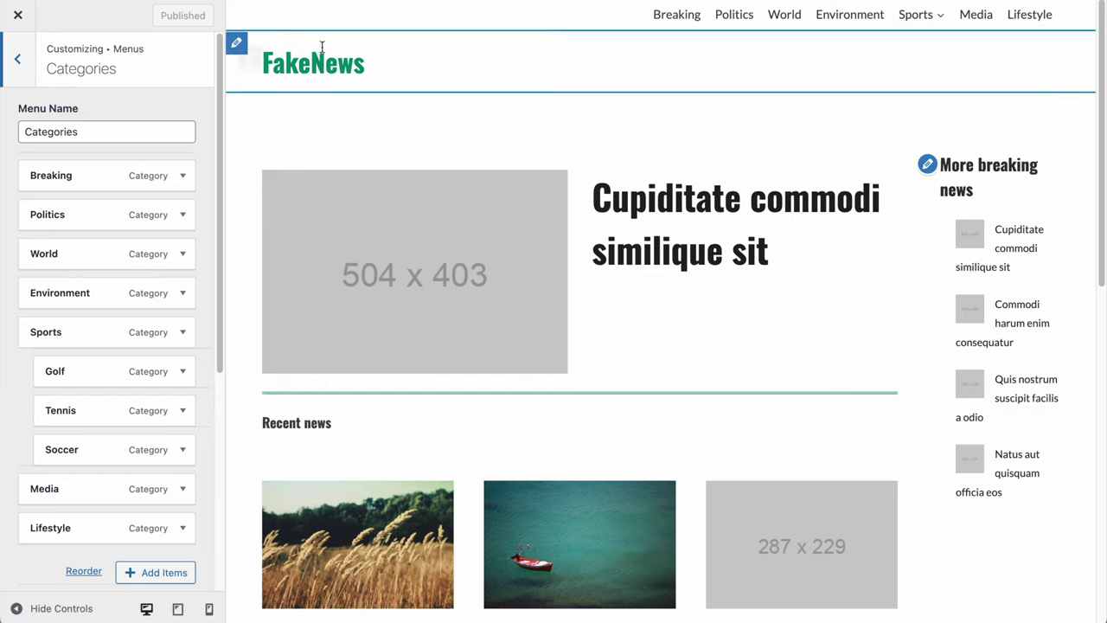
# - Set the header top row's background to the near-black palette color 222222
pyautogui.click(238, 10)
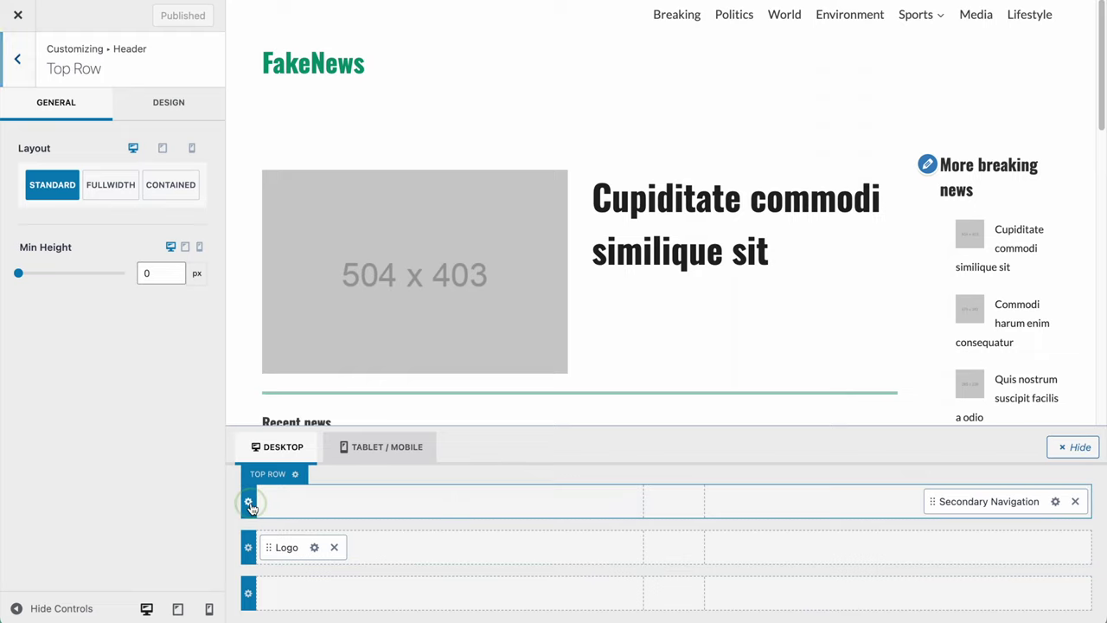
pyautogui.click(158, 110)
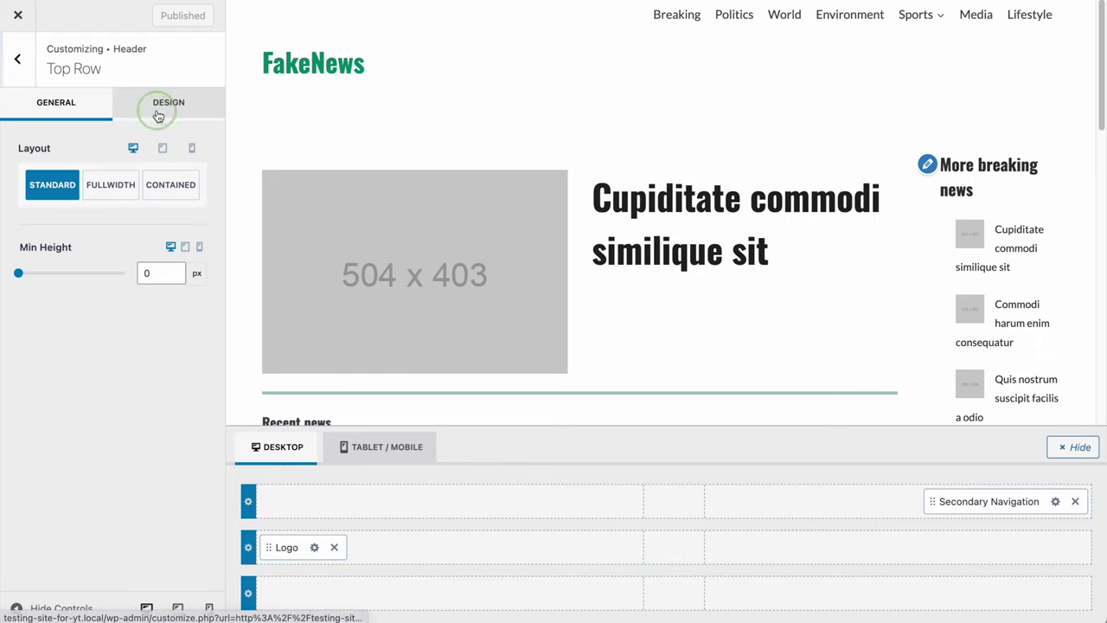
pyautogui.click(196, 184)
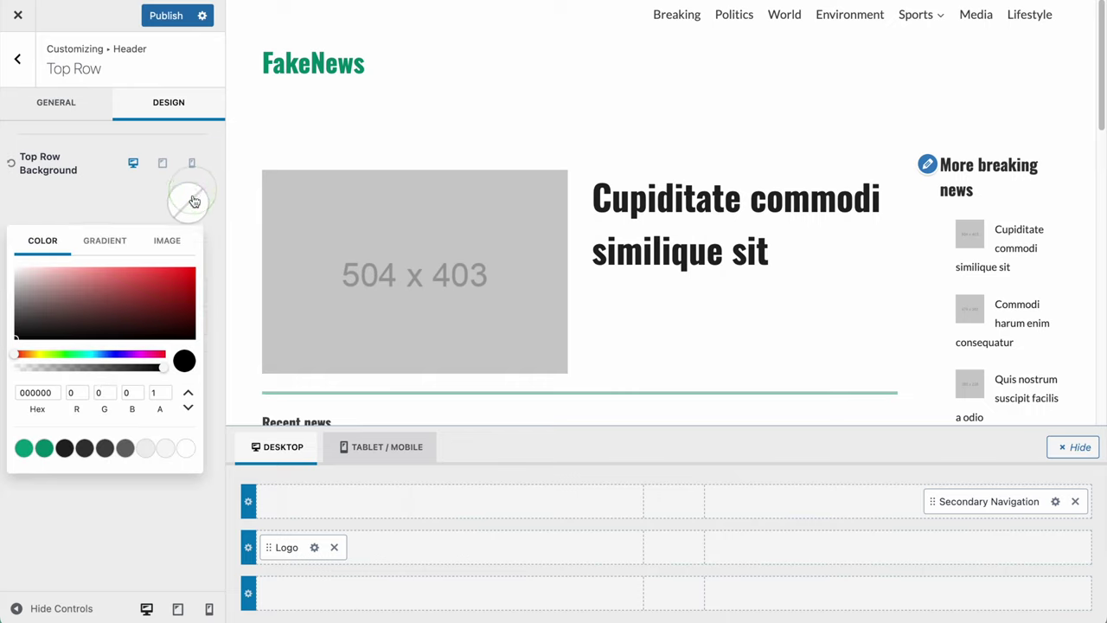
pyautogui.click(62, 453)
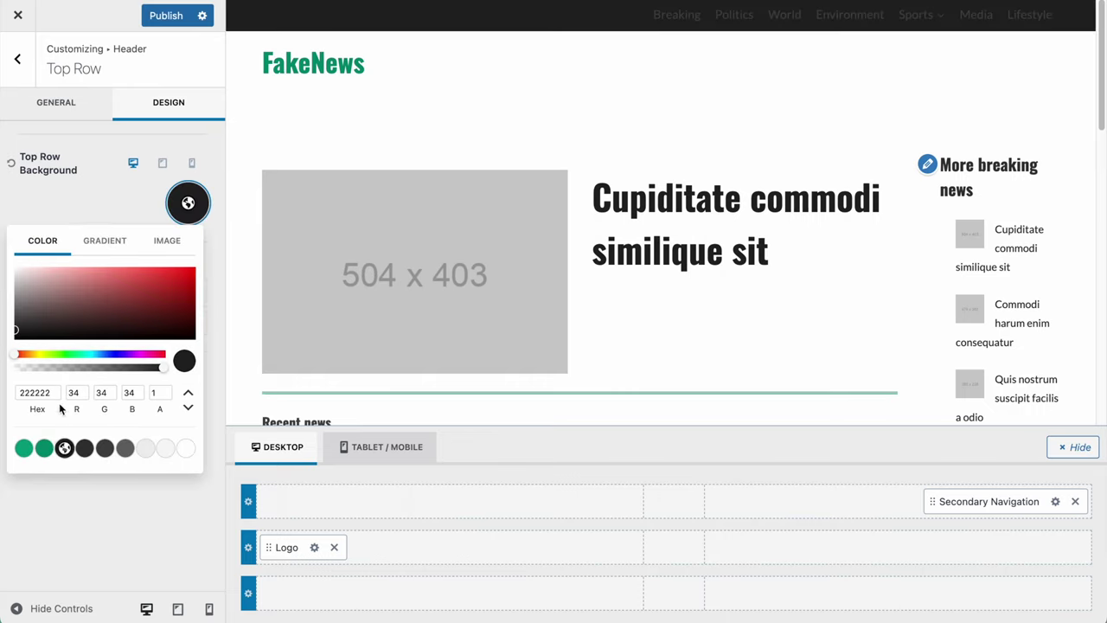
pyautogui.click(105, 194)
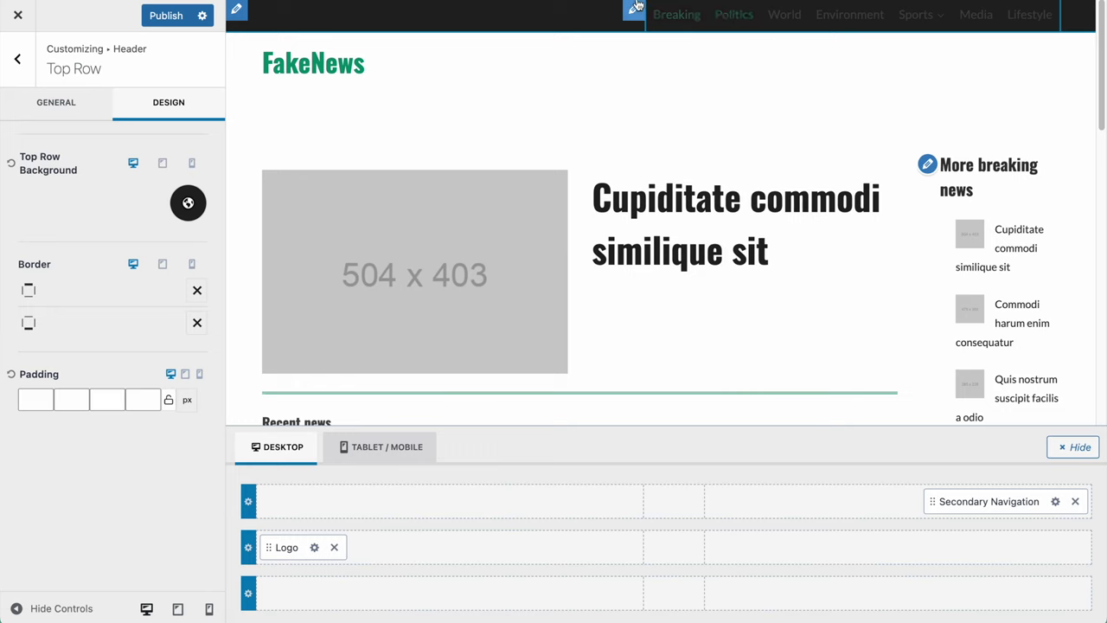
# - Set the Secondary Navigation's initial color to white FFFFFF and its active color to green 008F72
pyautogui.click(636, 10)
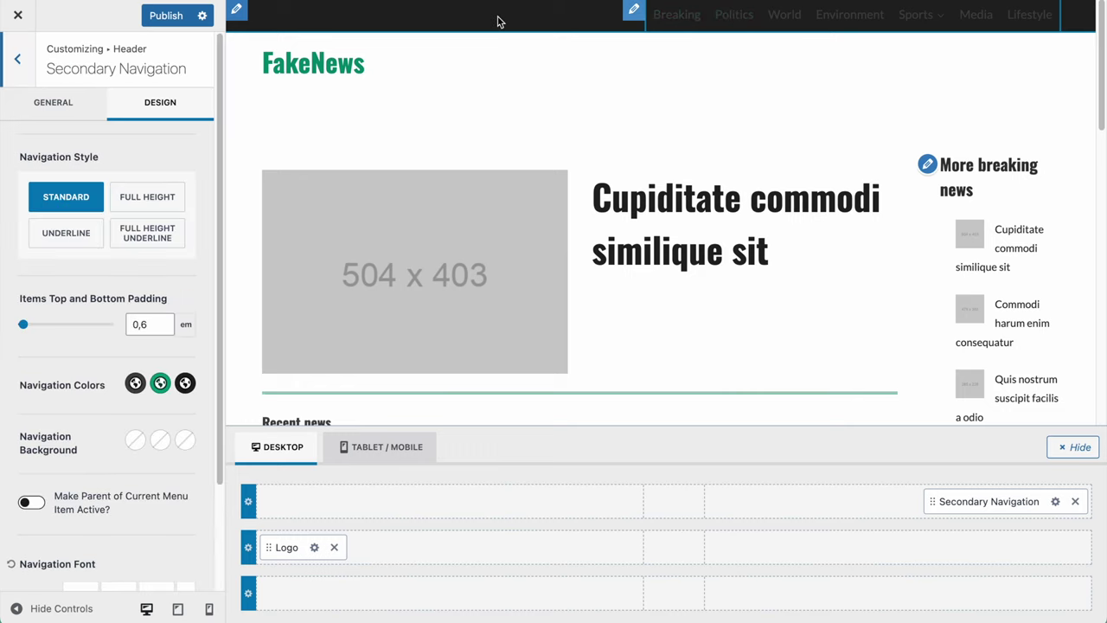
pyautogui.click(135, 384)
pyautogui.click(32, 350)
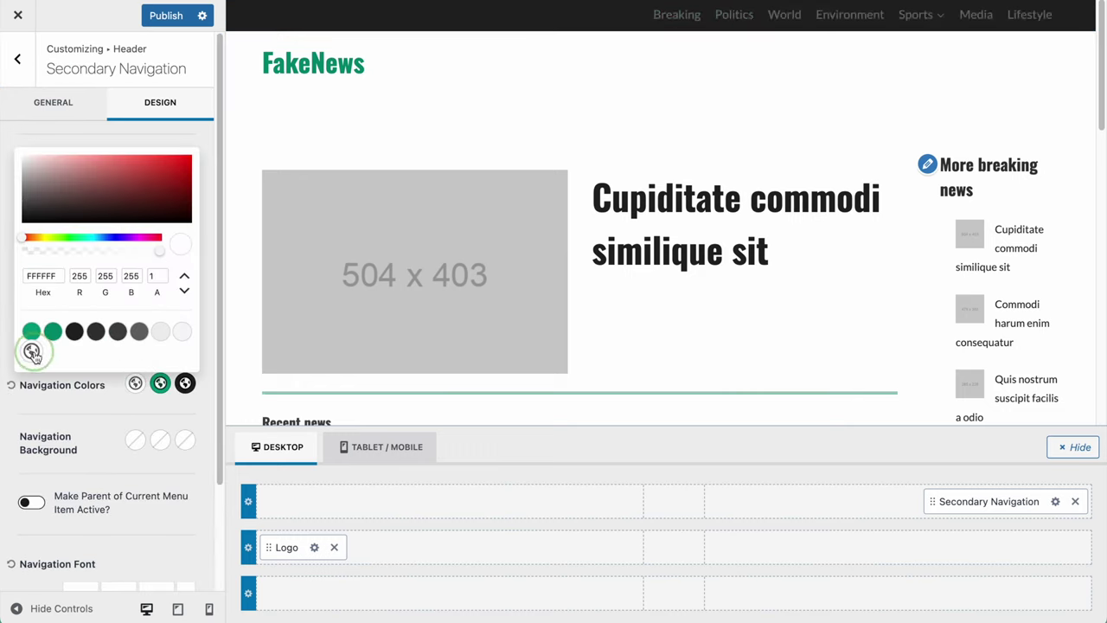
pyautogui.click(104, 419)
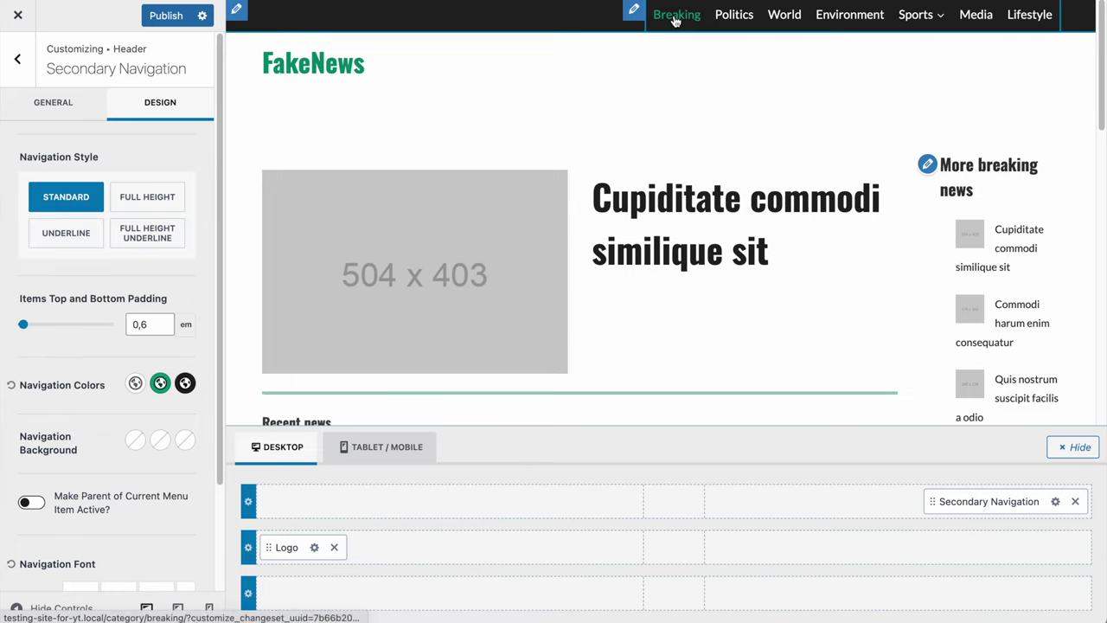
pyautogui.click(185, 383)
pyautogui.click(53, 330)
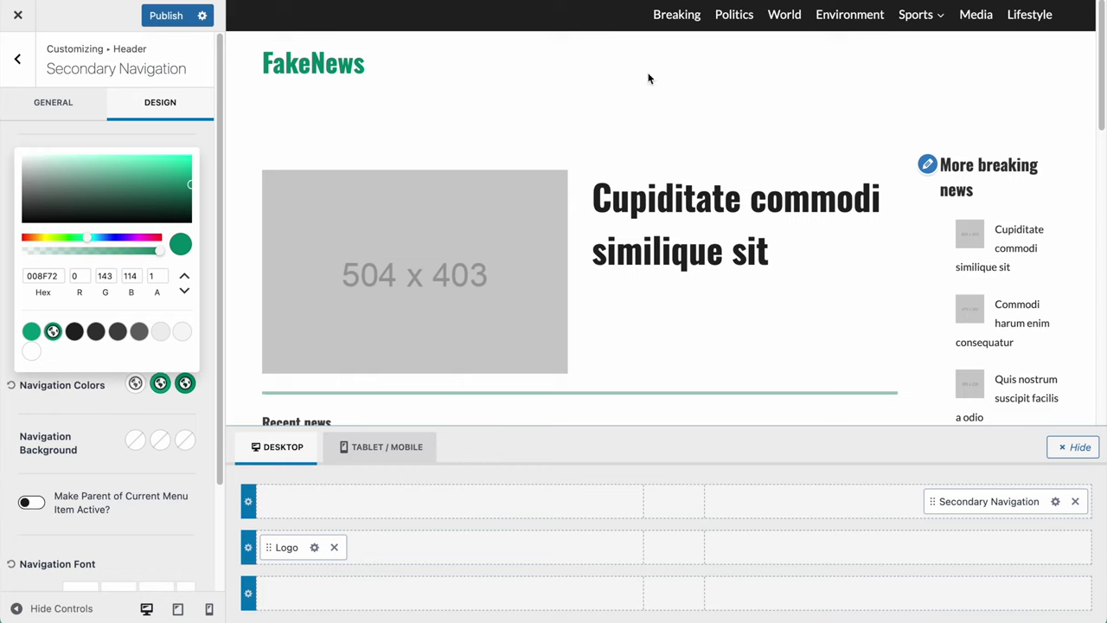
pyautogui.moveTo(914, 26)
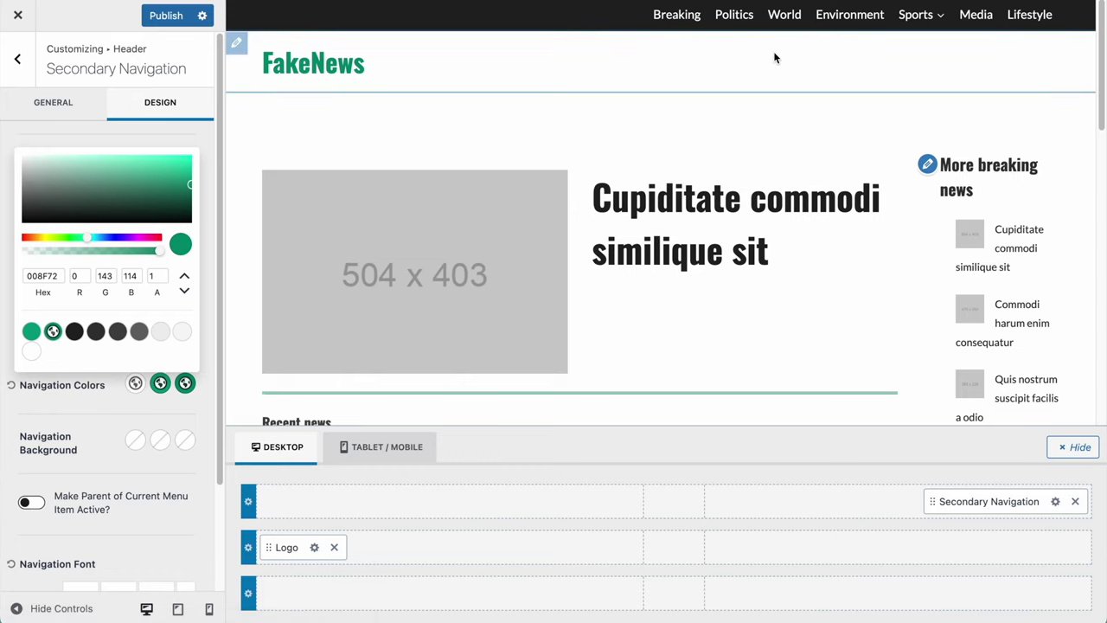
pyautogui.click(91, 440)
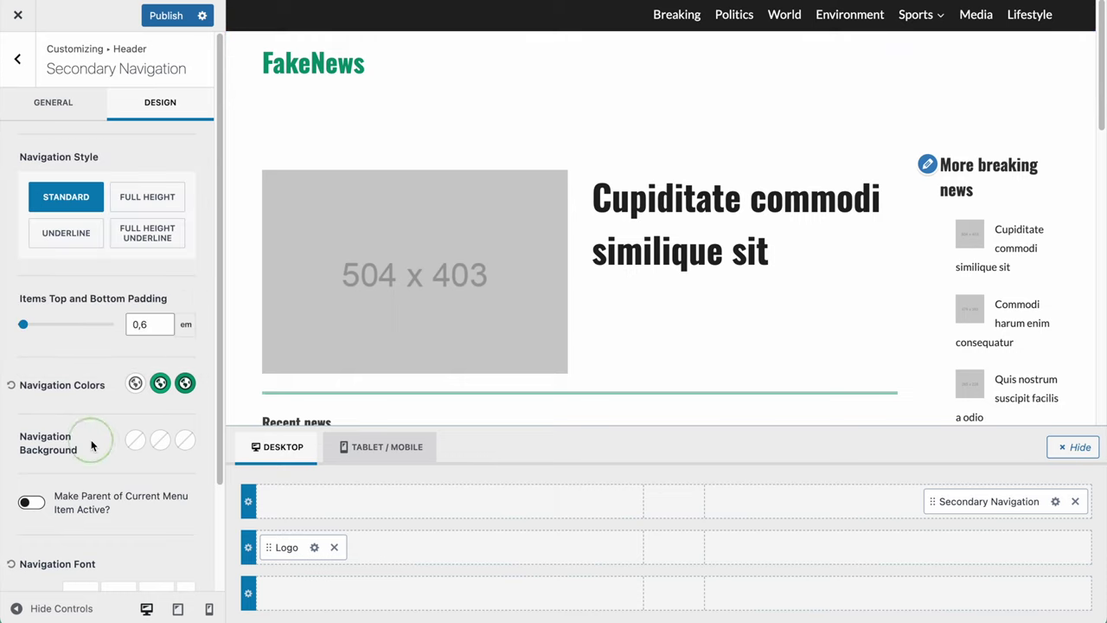
# - Try the Fade Down and Fade Up reveals for the navigation dropdown and set Dropdown Reveal to Fade
pyautogui.scroll(-3, 91, 439)
pyautogui.click(97, 563)
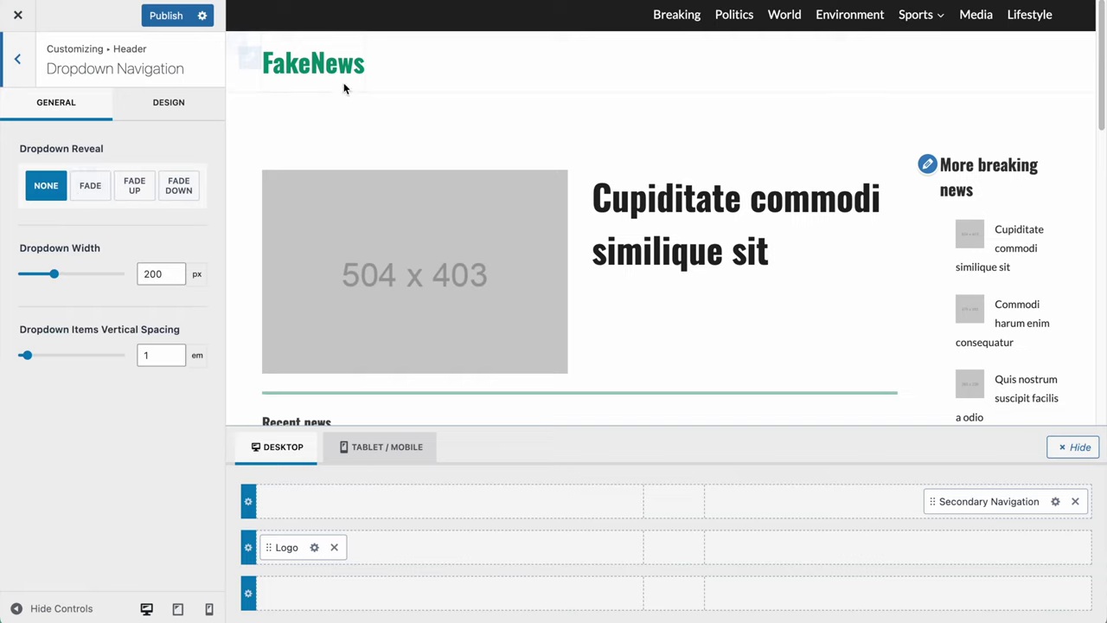
pyautogui.click(90, 187)
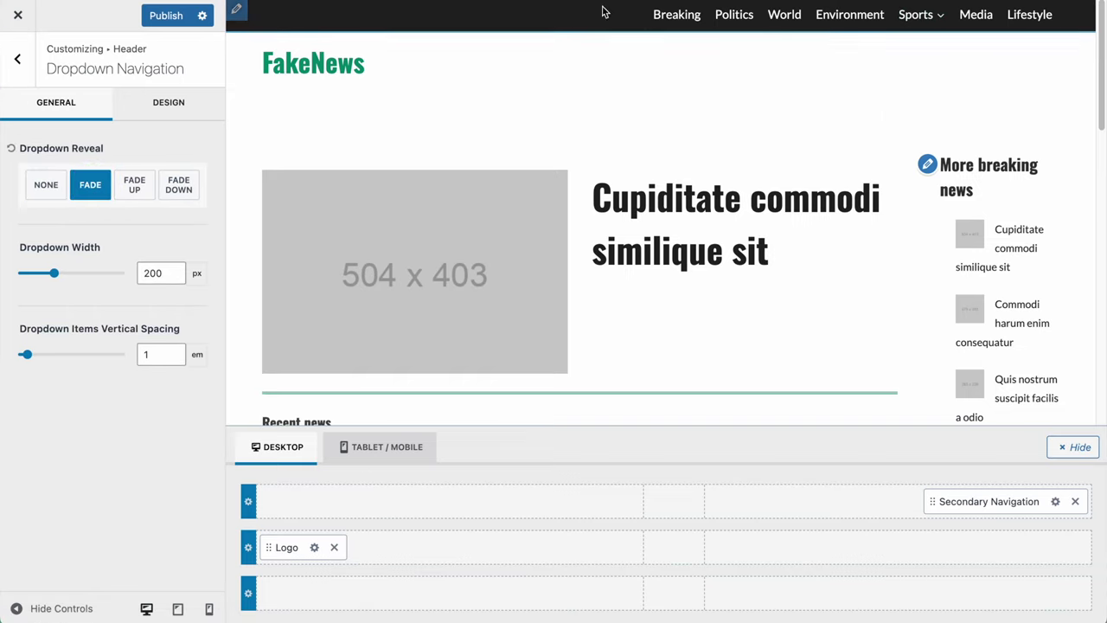
pyautogui.click(181, 183)
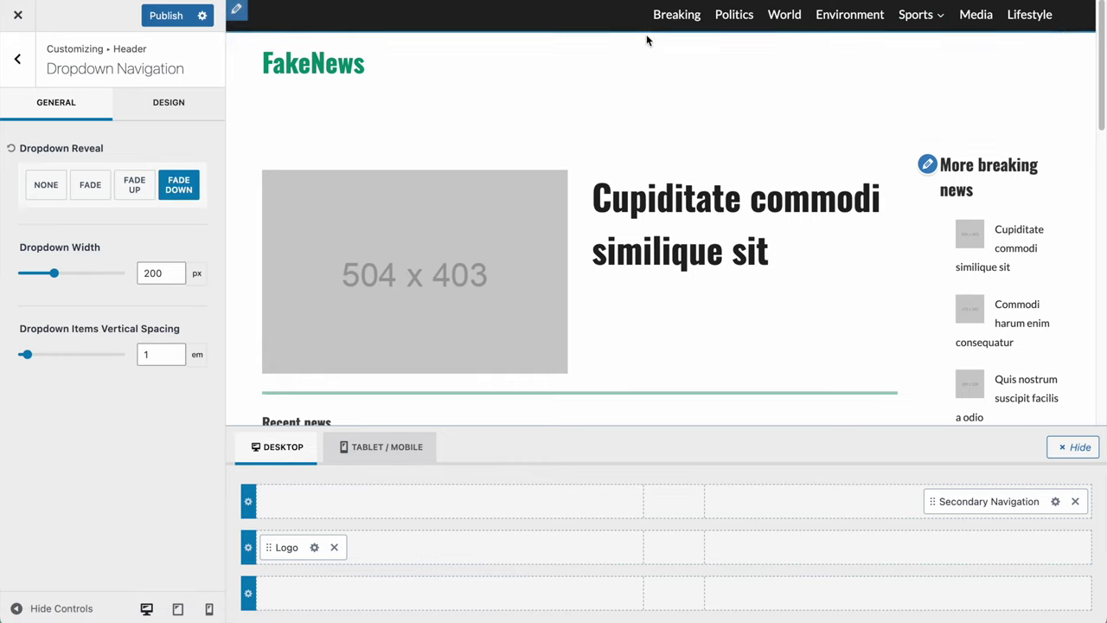
pyautogui.click(133, 188)
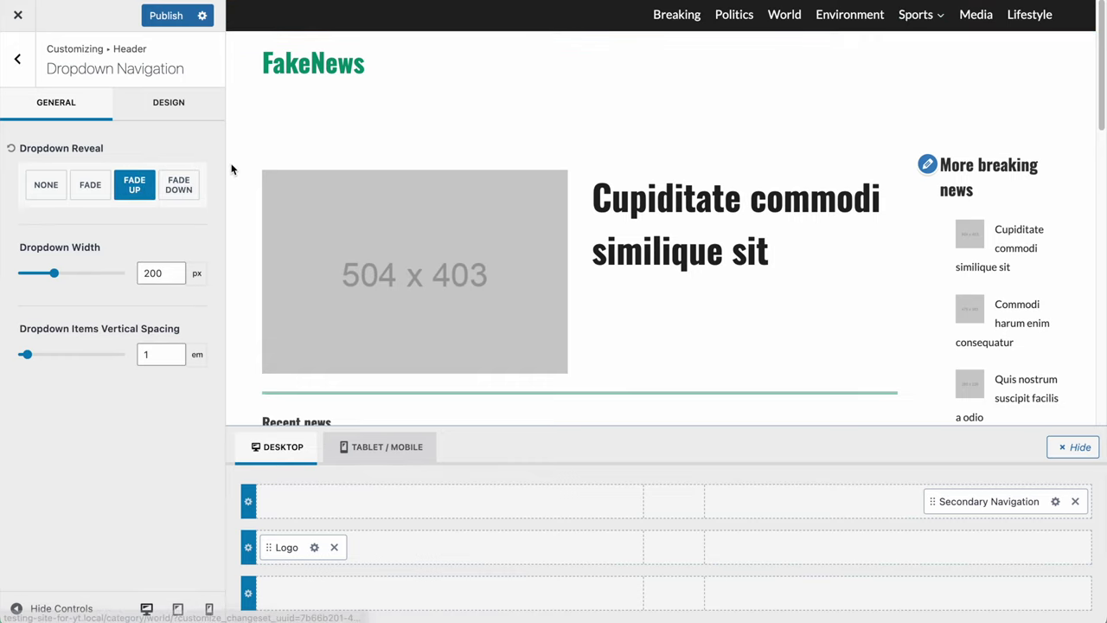
pyautogui.click(92, 186)
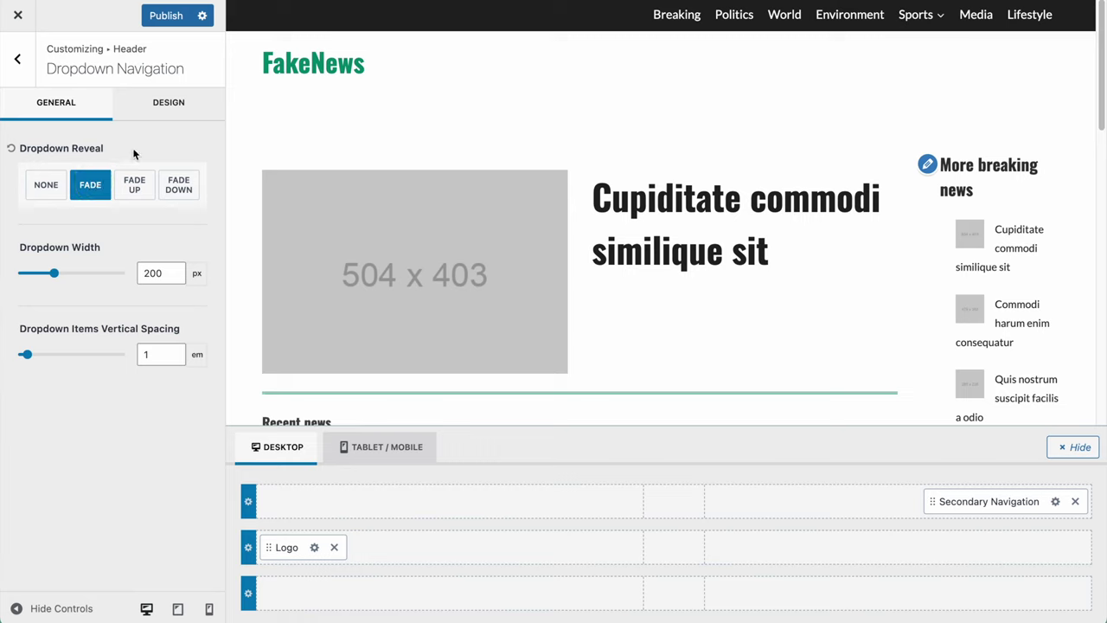
# - Check the Sports dropdown in the preview and set the dropdown font size to 14 px
pyautogui.click(169, 107)
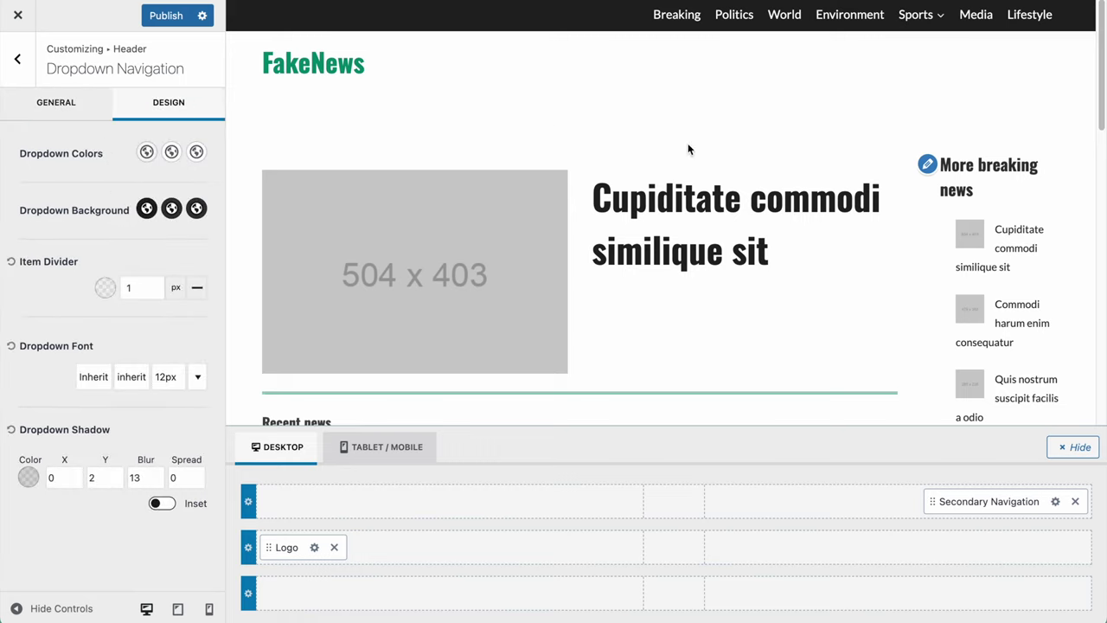
pyautogui.moveTo(942, 58)
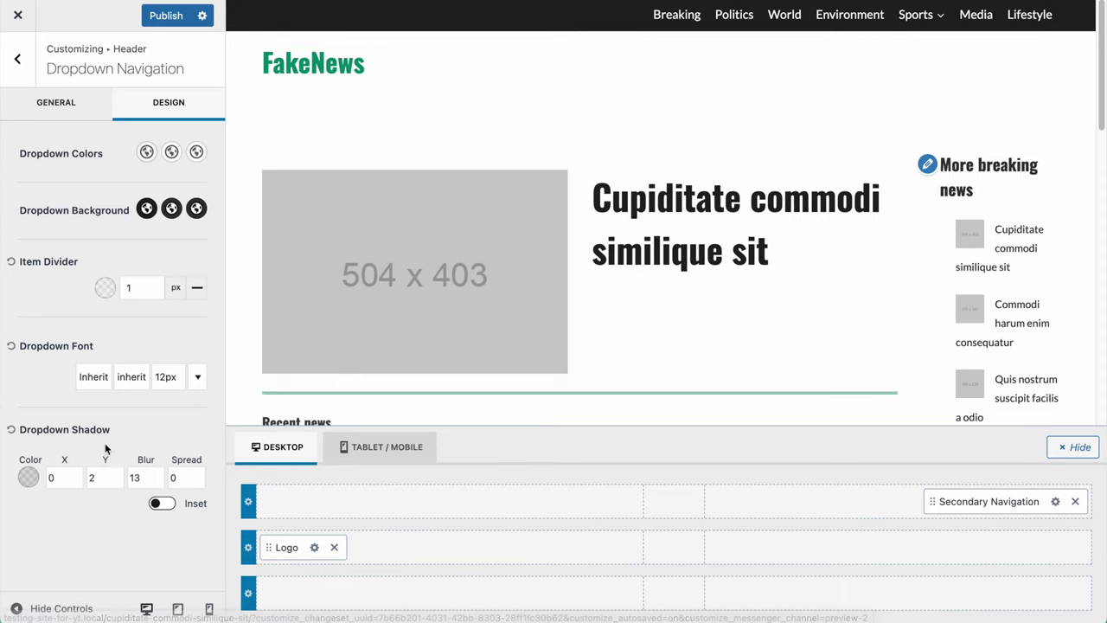
pyautogui.click(163, 387)
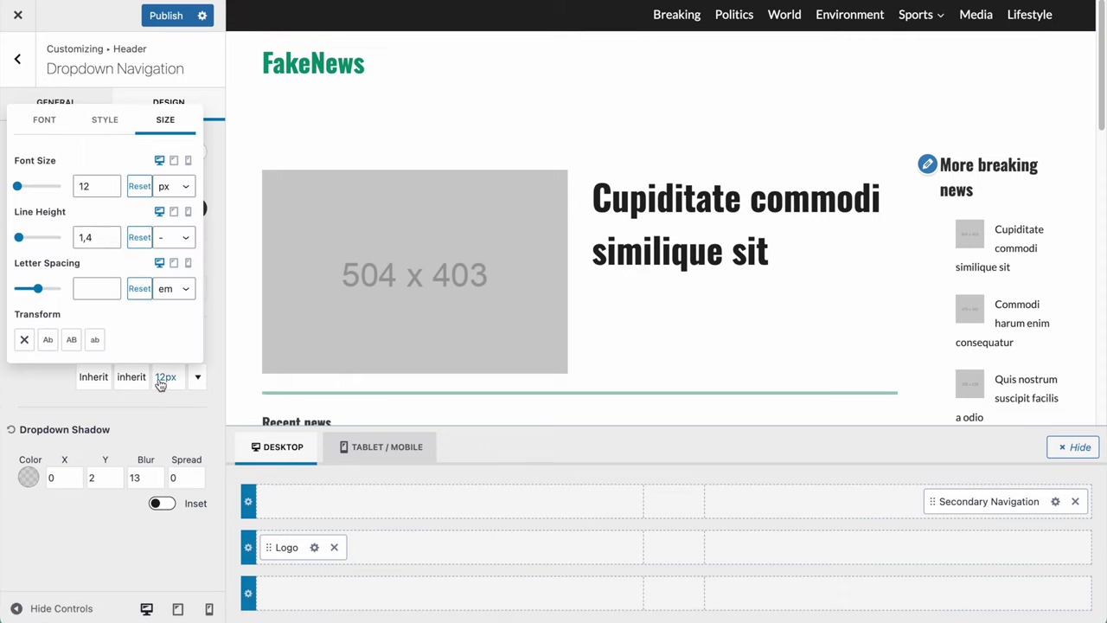
pyautogui.click(101, 393)
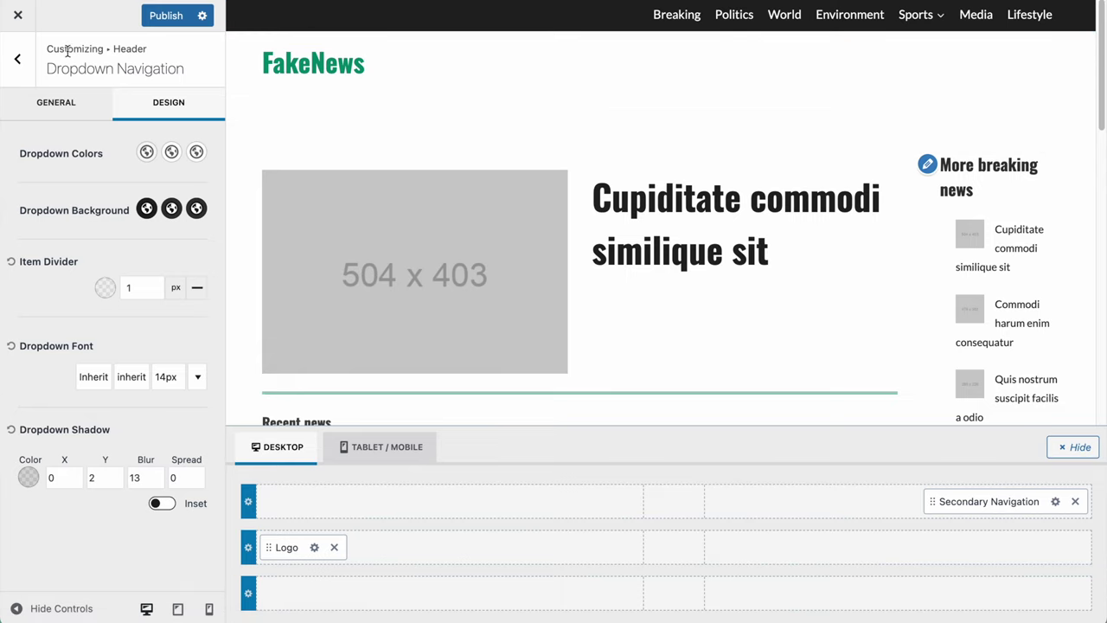
# - Recheck the Sports dropdown, publish the header changes and preview the page with the customizer controls hidden
pyautogui.click(74, 113)
pyautogui.moveTo(918, 28)
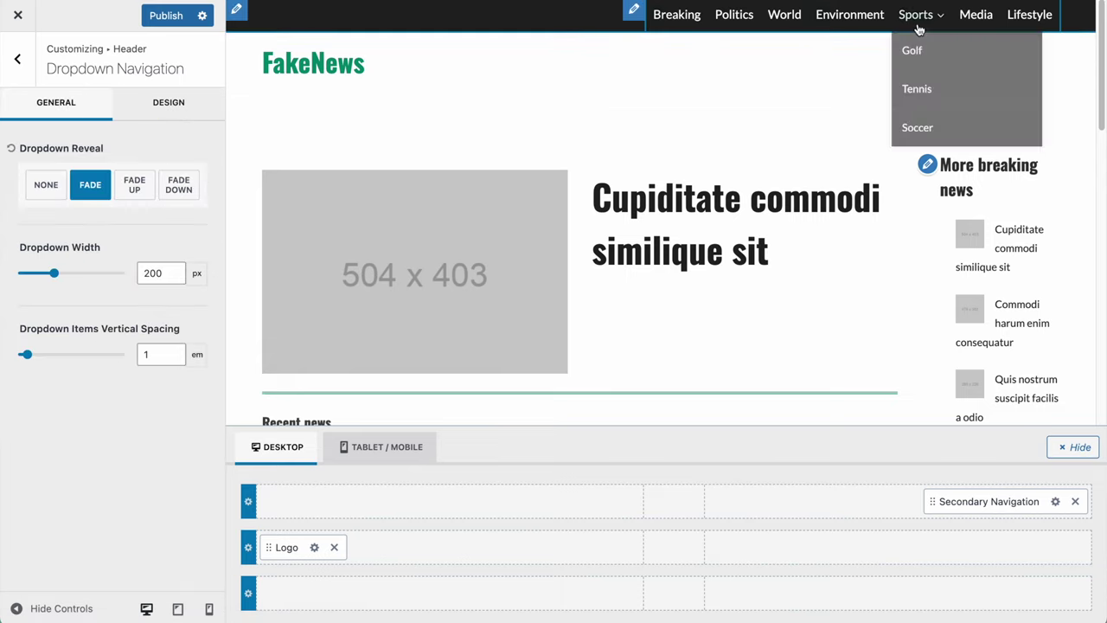
pyautogui.click(17, 58)
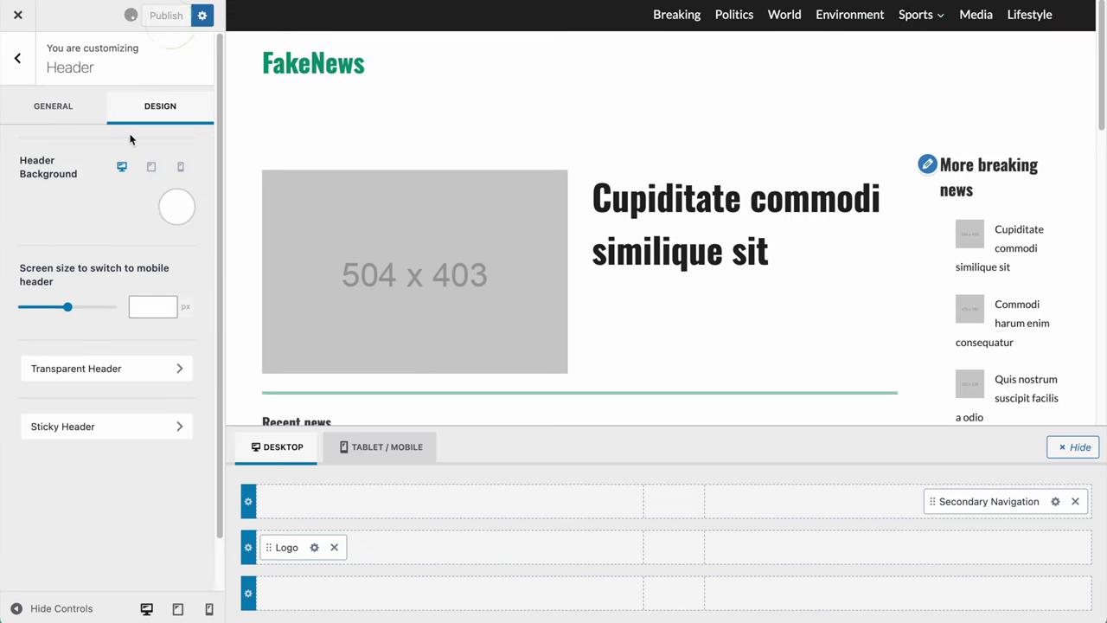
pyautogui.click(55, 608)
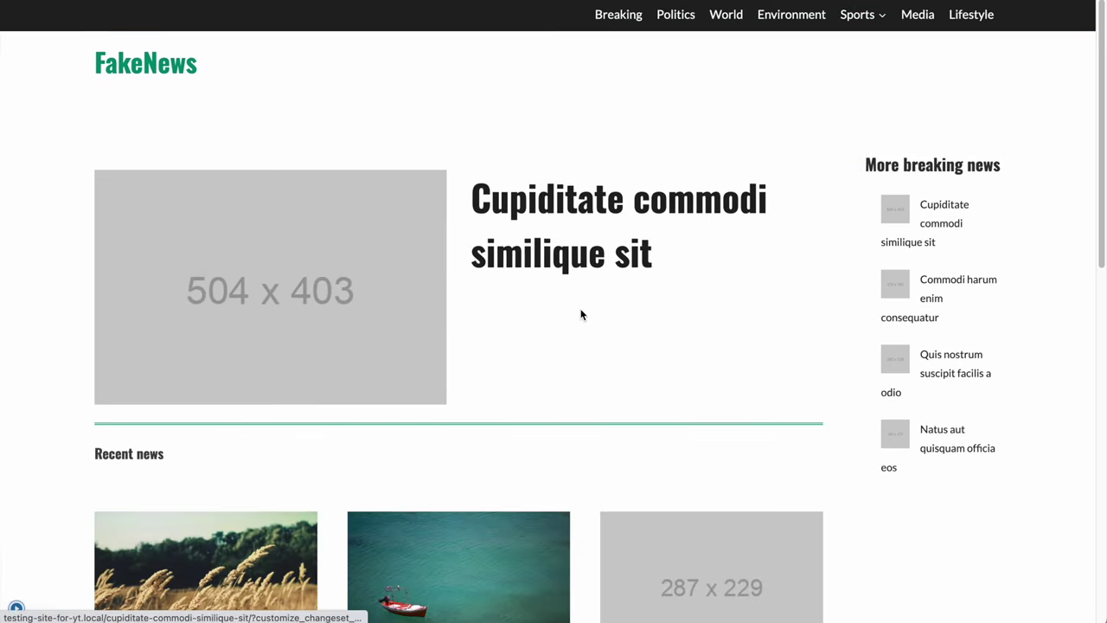
# - Bring back the customizer controls and set Enable Sticky Header to Yes - Only Top Row
pyautogui.scroll(-2, 581, 315)
pyautogui.scroll(2, 581, 314)
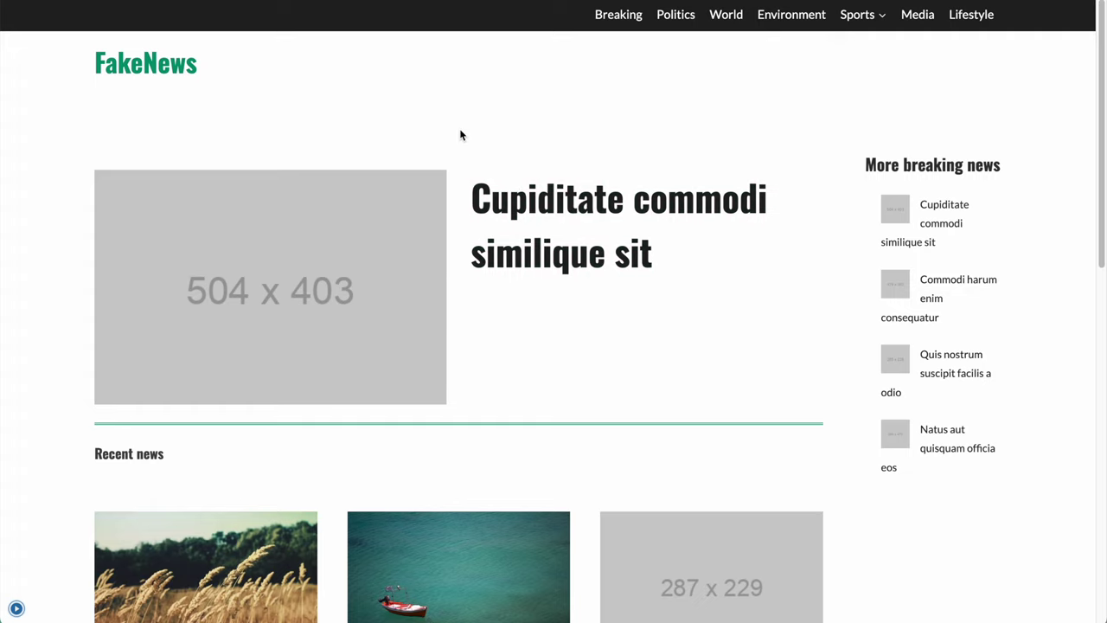
pyautogui.click(16, 610)
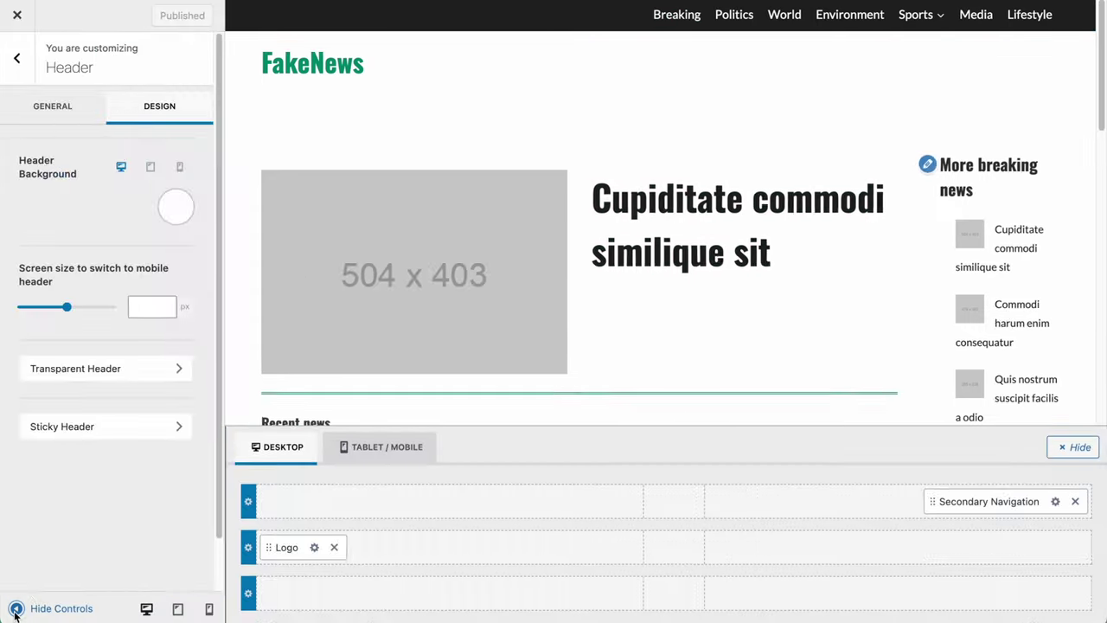
pyautogui.click(62, 433)
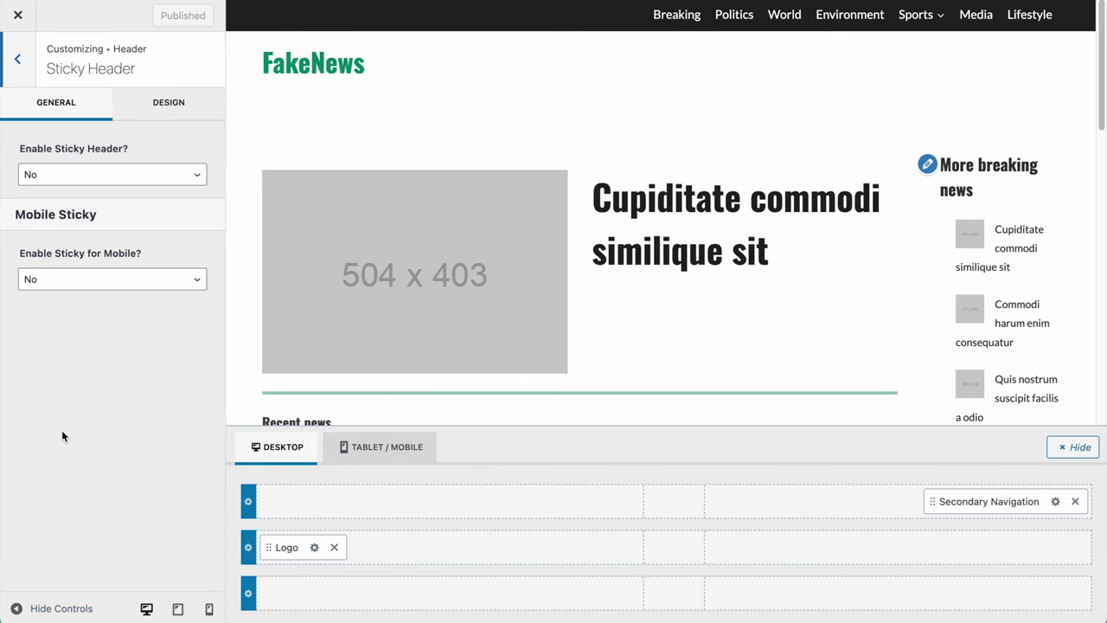
pyautogui.click(75, 179)
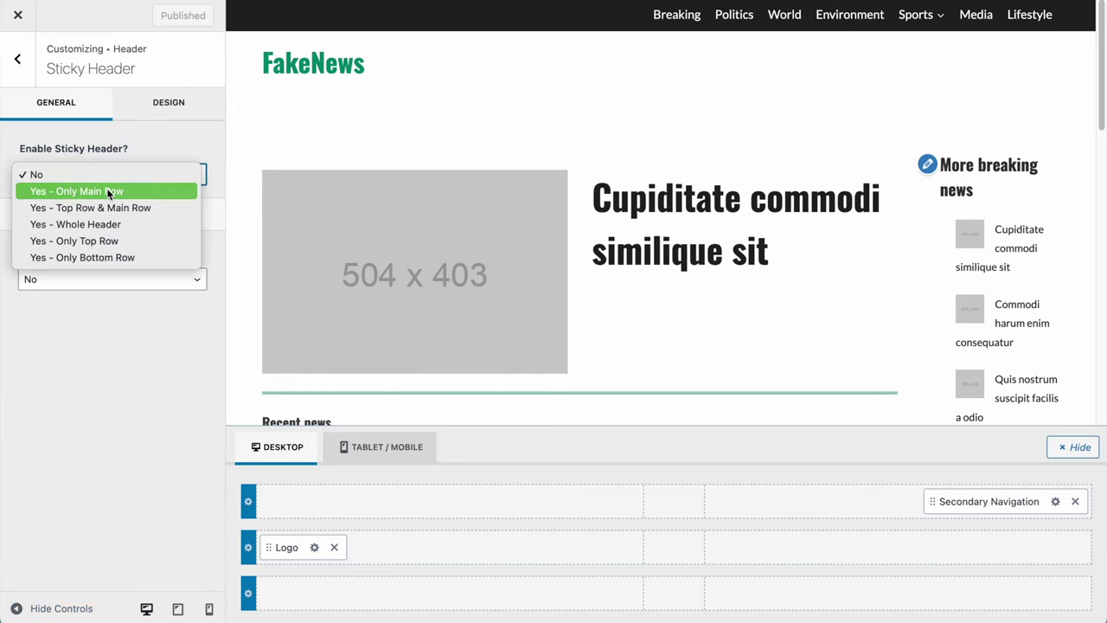
pyautogui.click(113, 237)
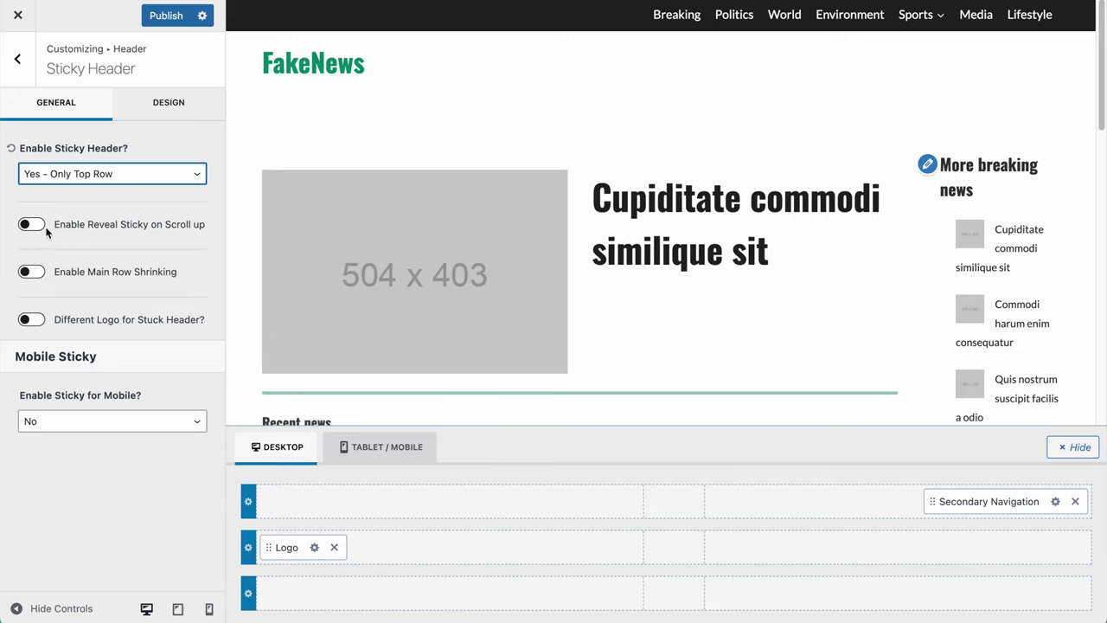
# - Review the mobile sticky header options and keep Enable Sticky for Mobile at No
pyautogui.moveTo(30, 394); pyautogui.dragTo(154, 397)
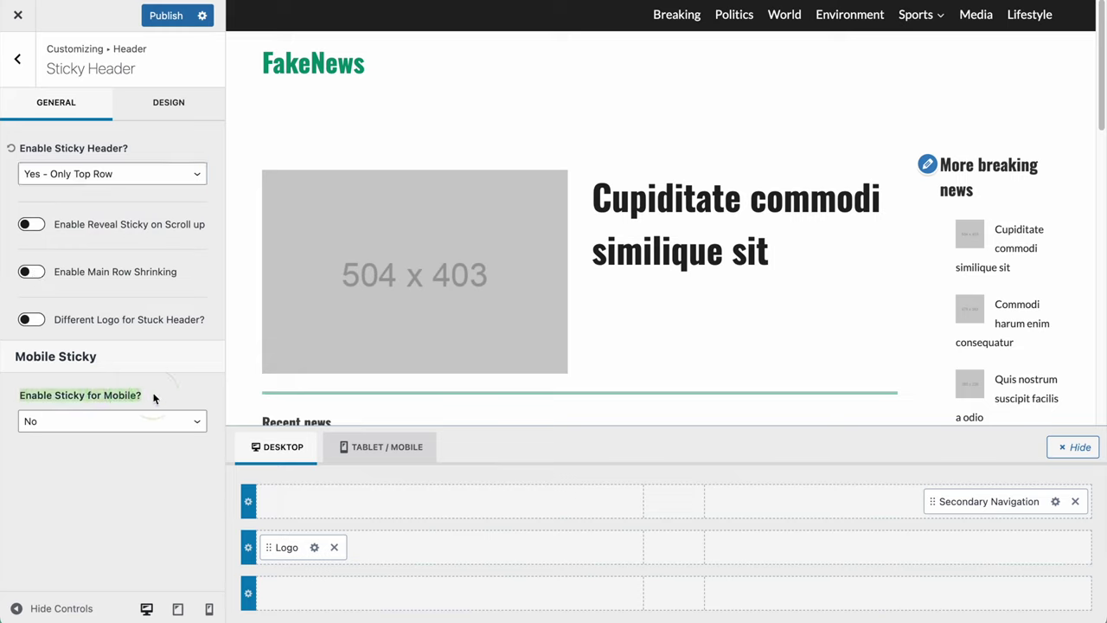
pyautogui.click(47, 427)
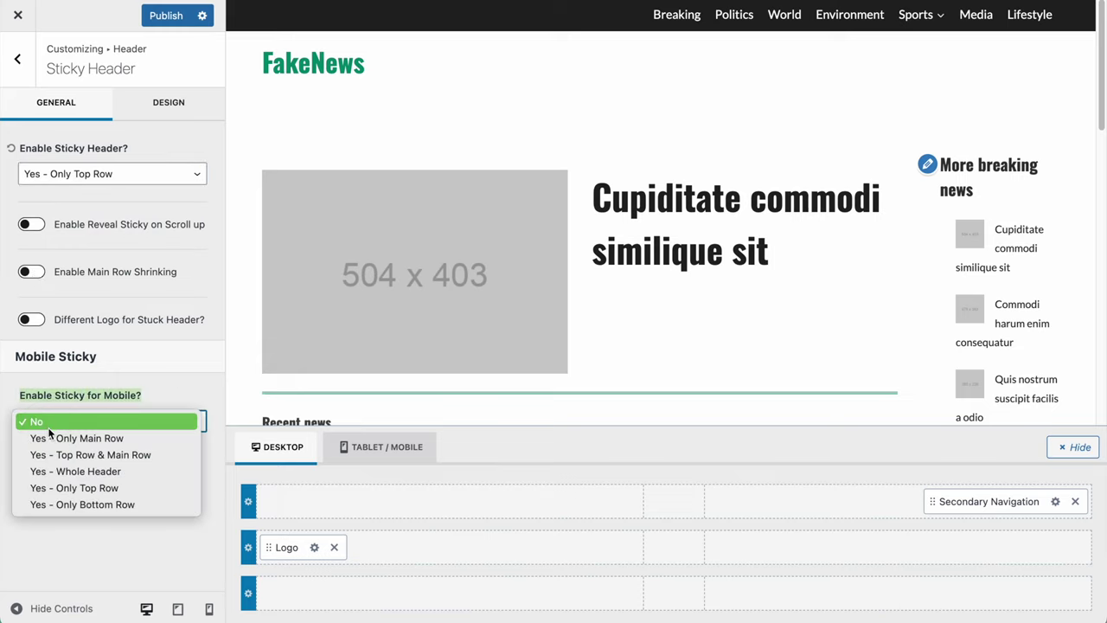
pyautogui.click(170, 400)
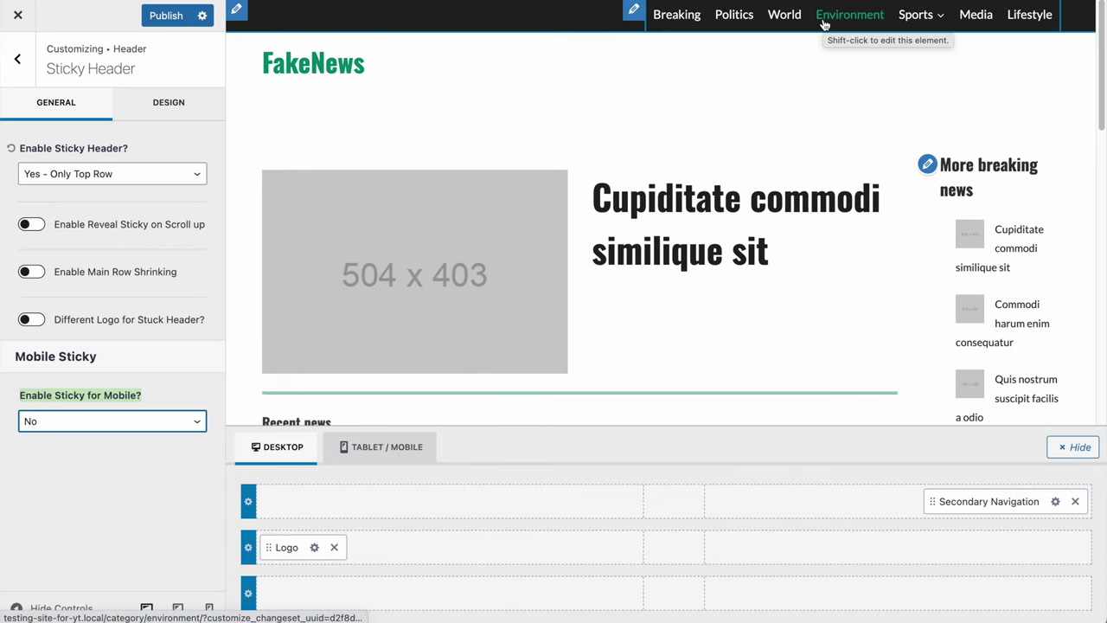
pyautogui.click(73, 467)
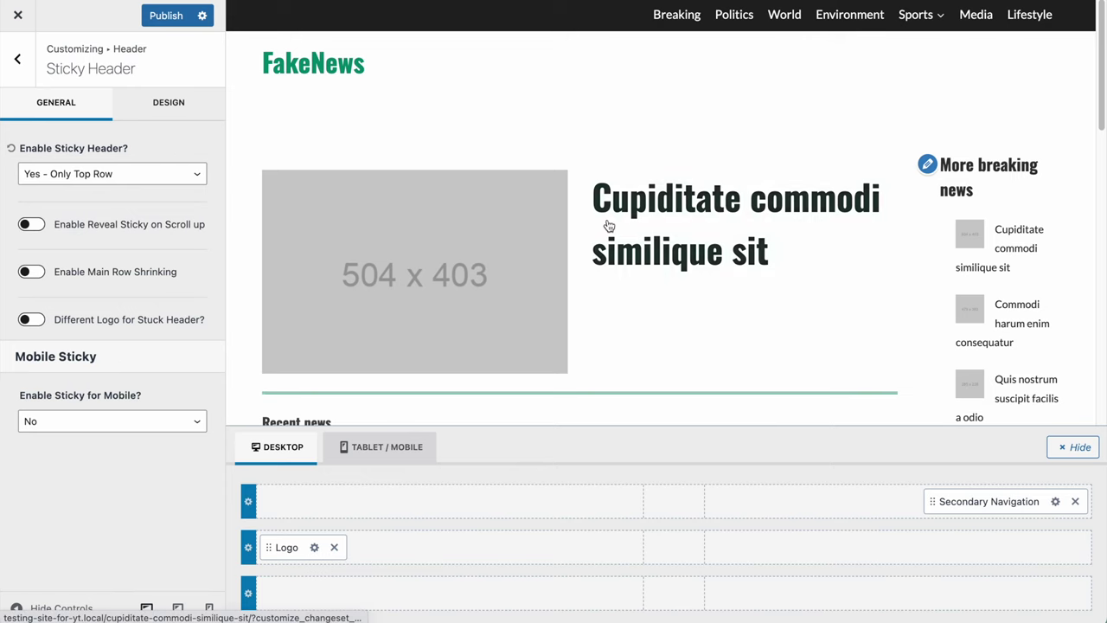
# - Check how the sticky top row looks in the preview while the page scrolls
pyautogui.scroll(-1, 608, 224)
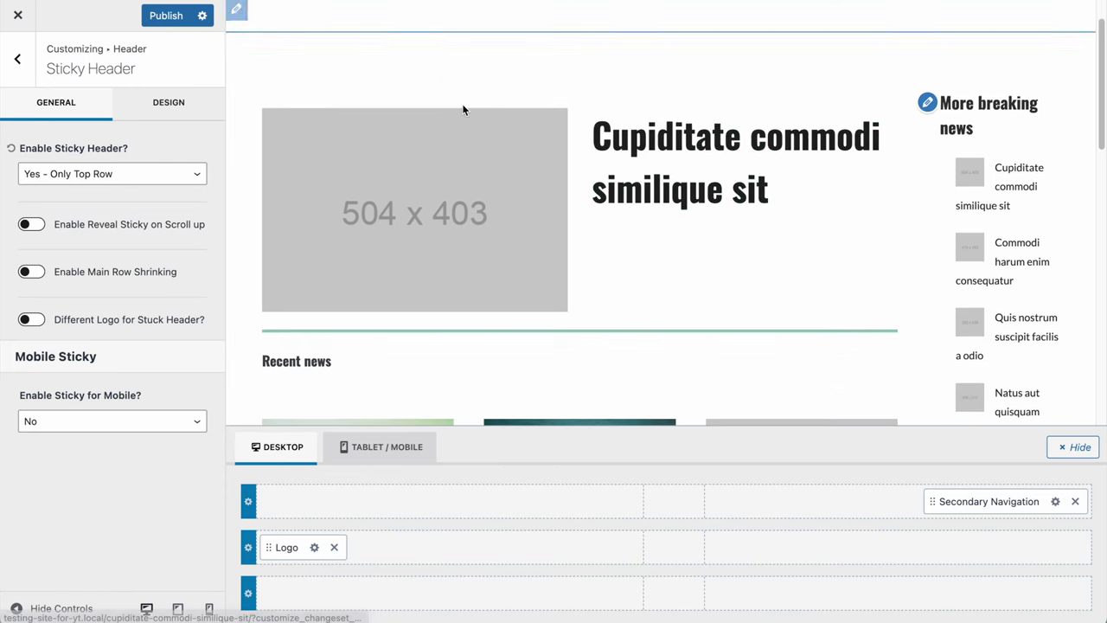
pyautogui.scroll(-1, 462, 109)
pyautogui.scroll(-1, 461, 109)
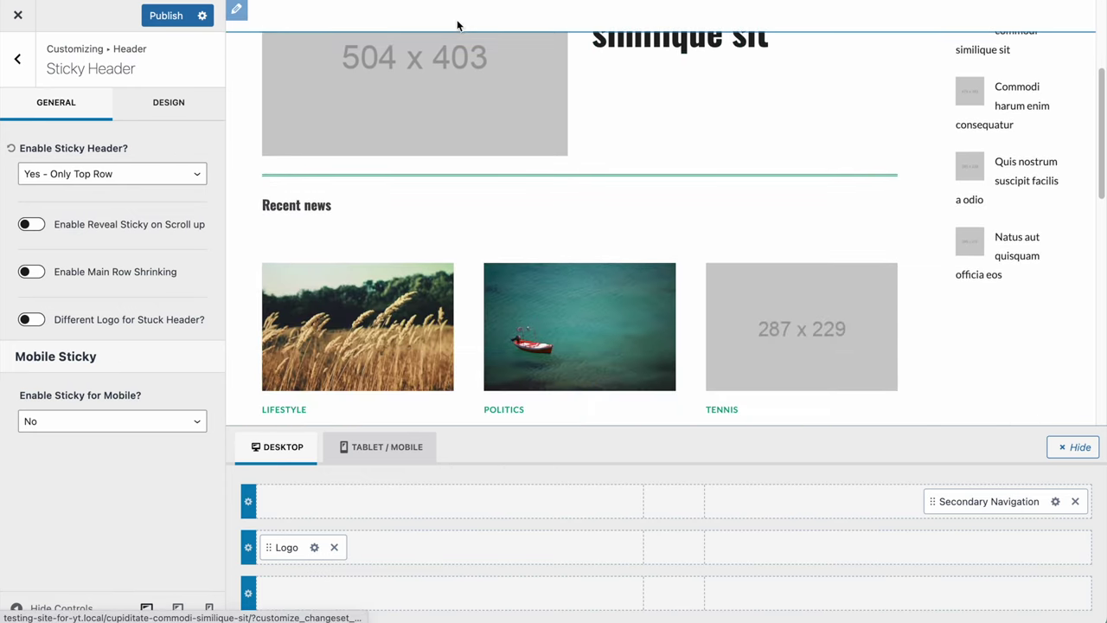
pyautogui.scroll(5, 428, 180)
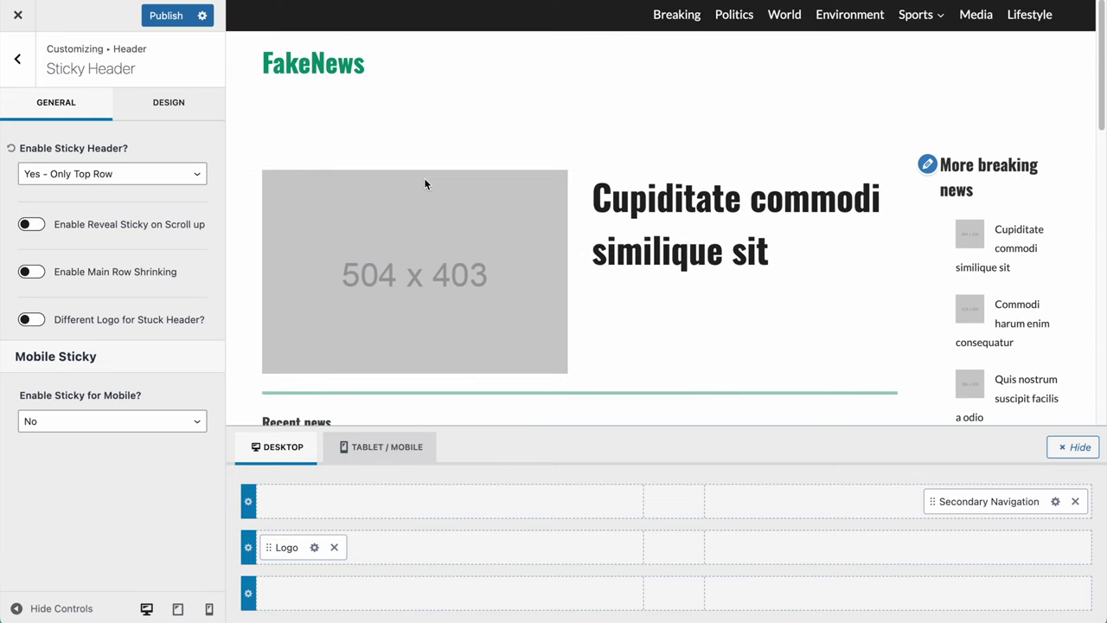
# - Set the desktop Sticky Header Background to light gray F7F7F7 and check it in the preview
pyautogui.click(168, 102)
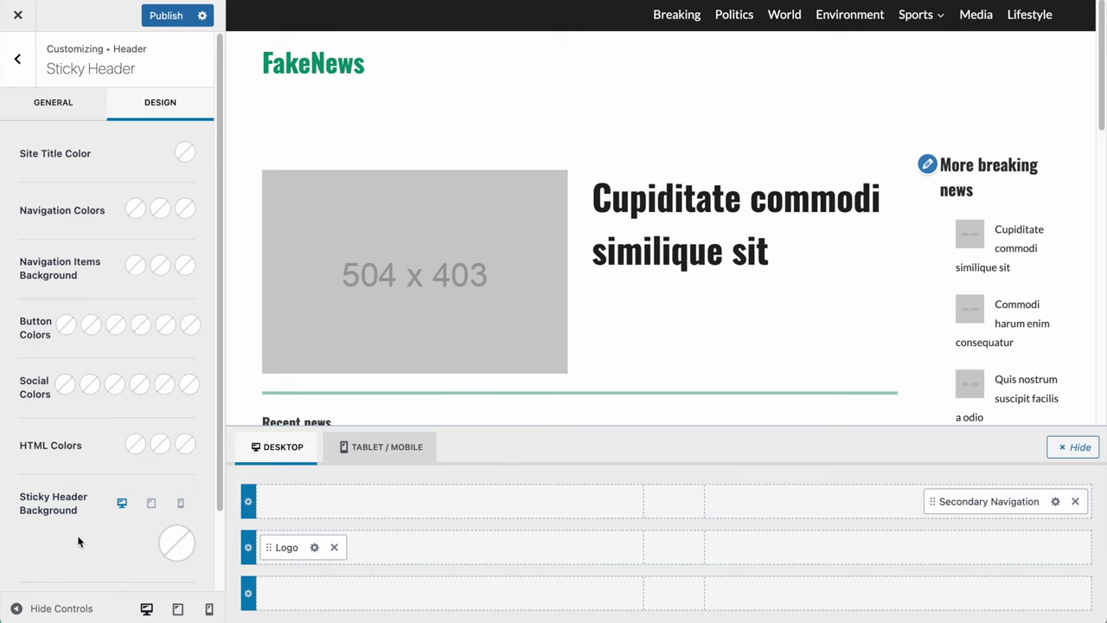
pyautogui.click(177, 543)
pyautogui.click(175, 488)
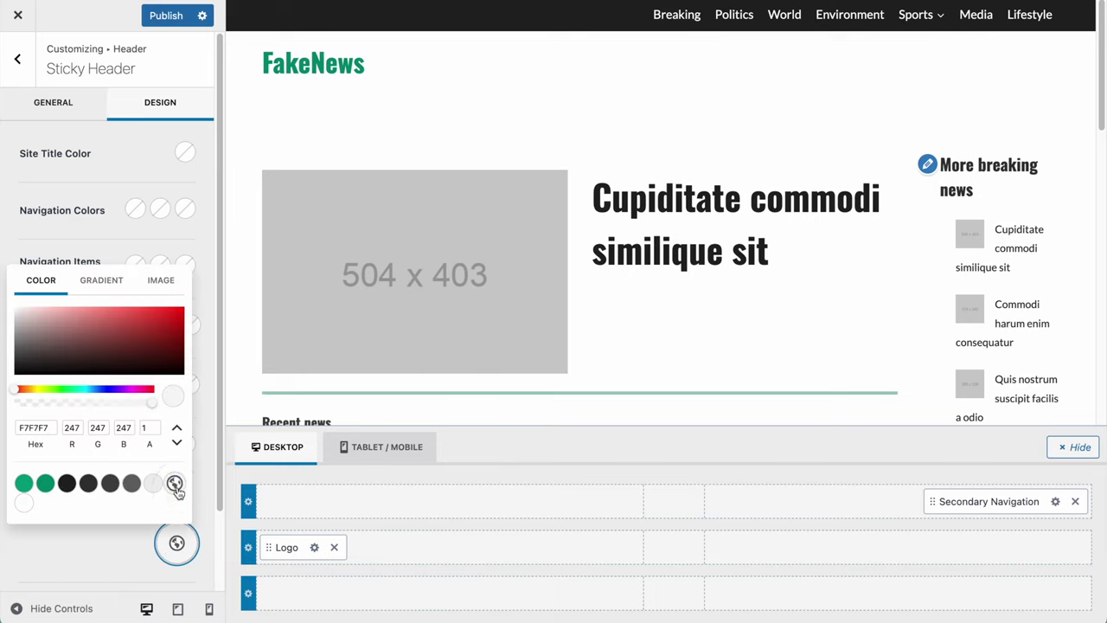
pyautogui.scroll(-1, 535, 321)
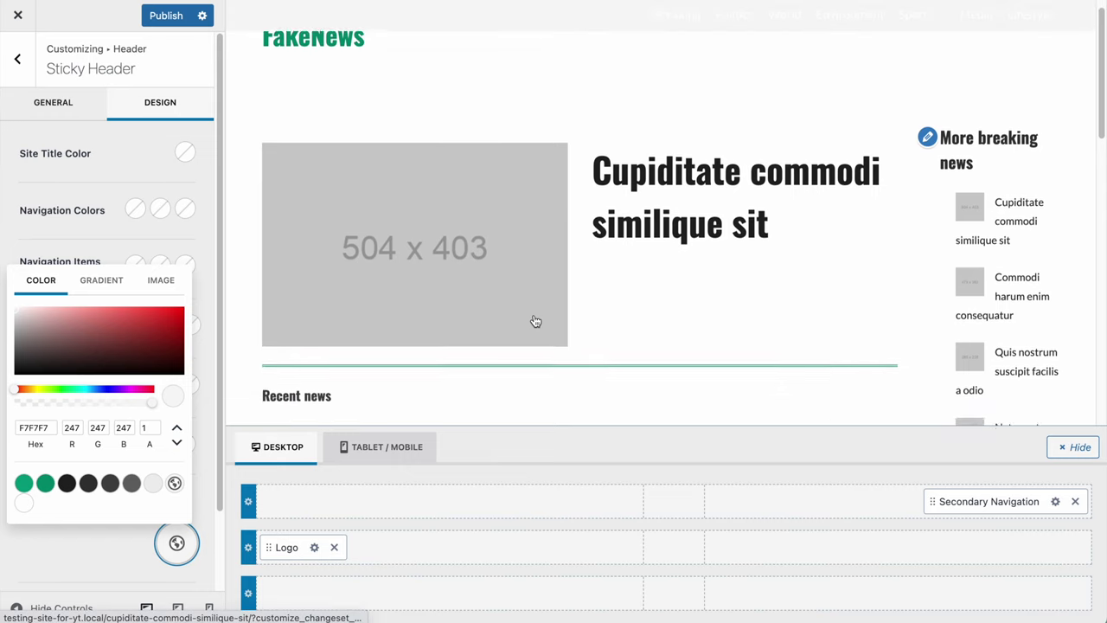
pyautogui.scroll(-3, 369, 281)
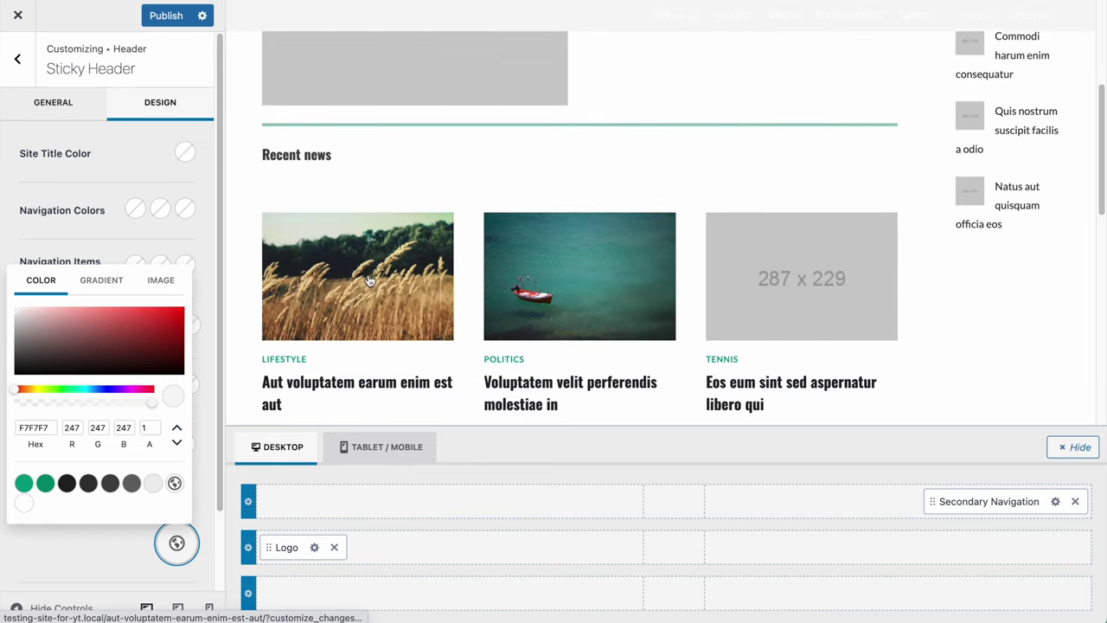
# - Set the Sticky Header Background to EEEEEE and check the stuck navigation row in the preview
pyautogui.click(152, 484)
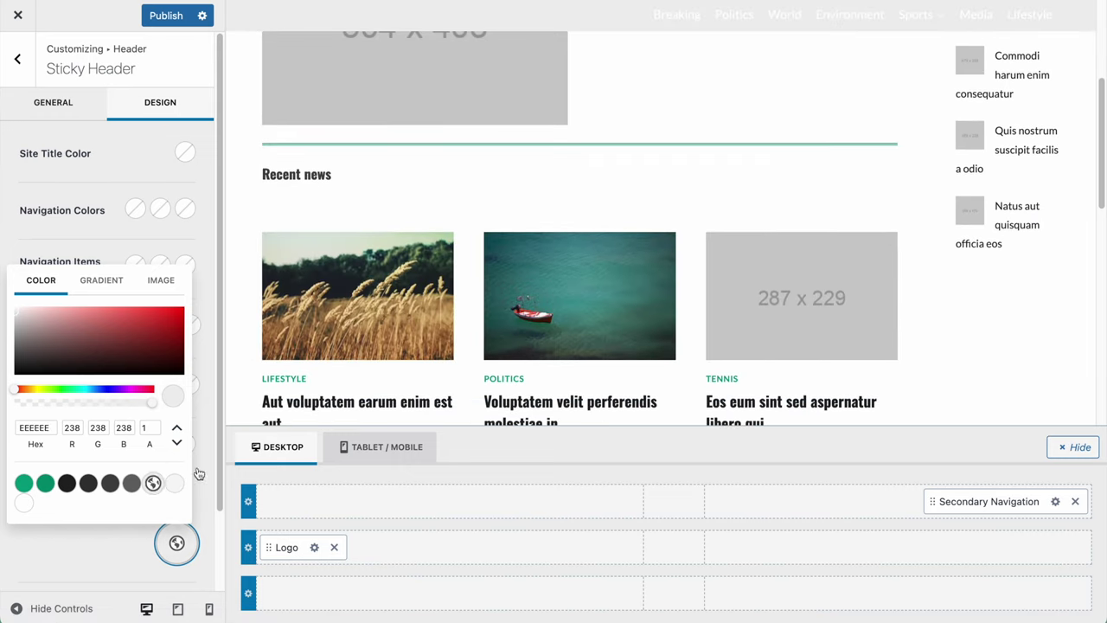
pyautogui.scroll(3, 388, 326)
pyautogui.scroll(-5, 389, 326)
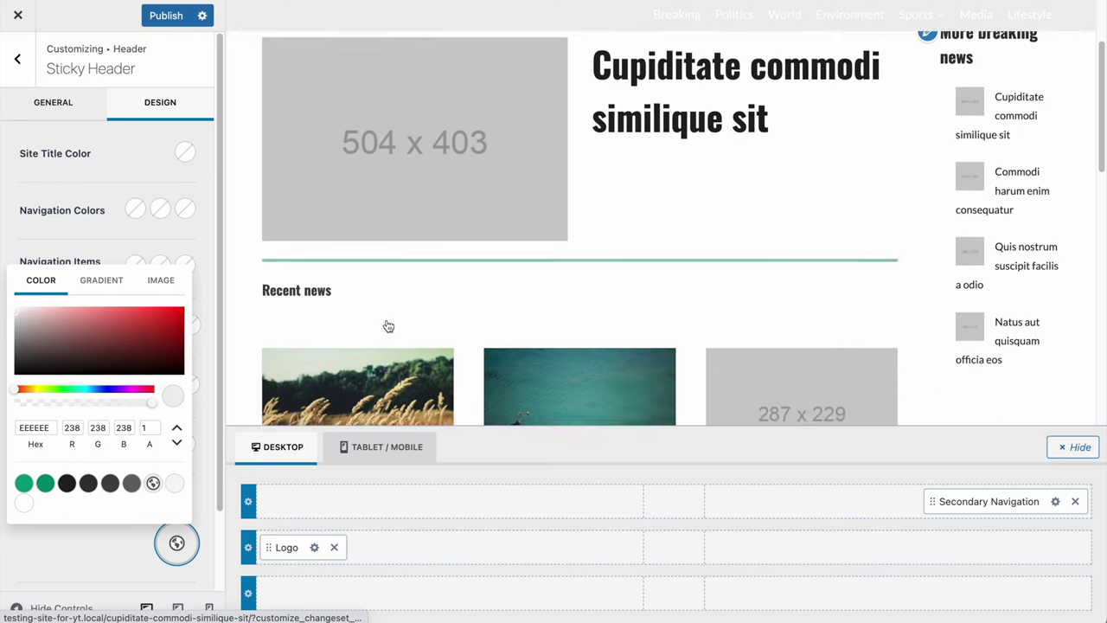
pyautogui.scroll(1, 389, 326)
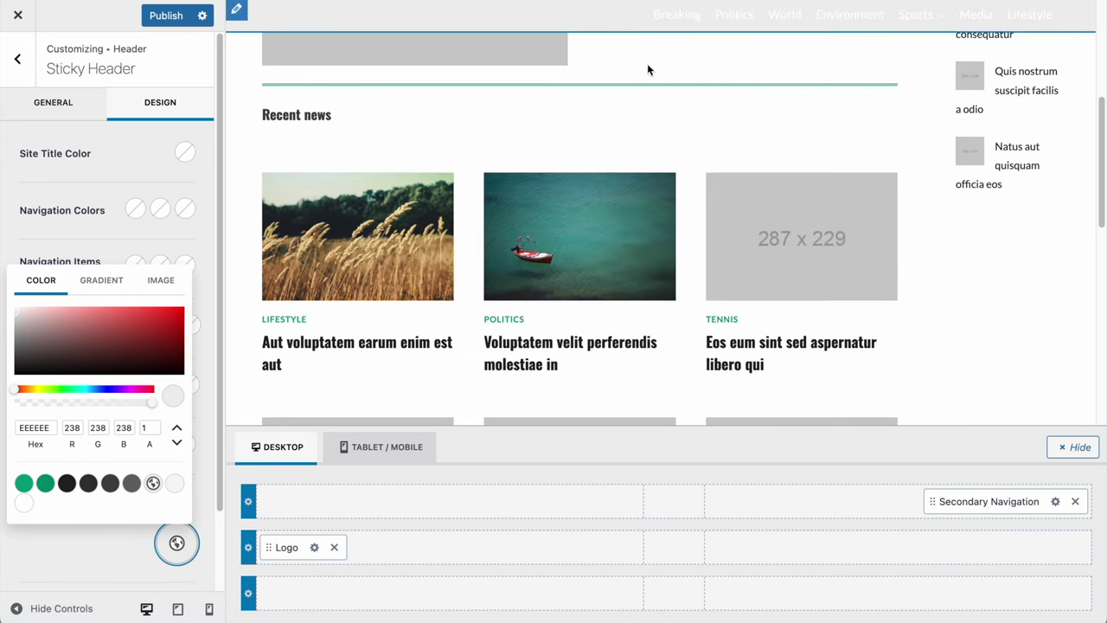
pyautogui.scroll(2, 660, 113)
pyautogui.scroll(1, 643, 170)
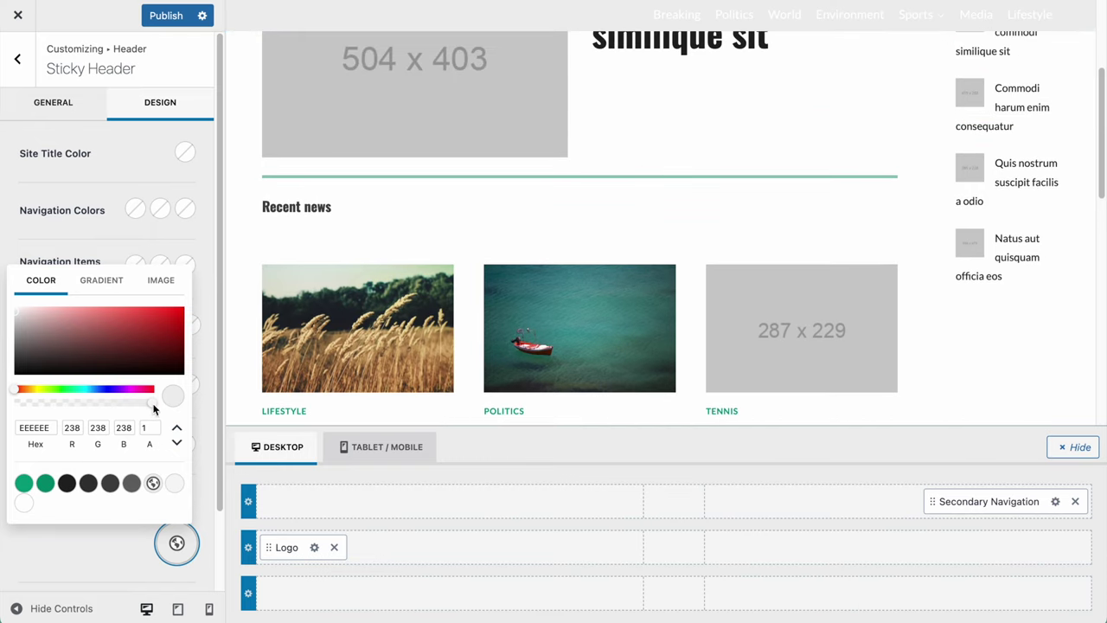
# - Make the EEEEEE sticky header background semi-transparent with an alpha of 0.82 and check it in the preview
pyautogui.moveTo(134, 407); pyautogui.dragTo(105, 408)
pyautogui.scroll(2, 415, 276)
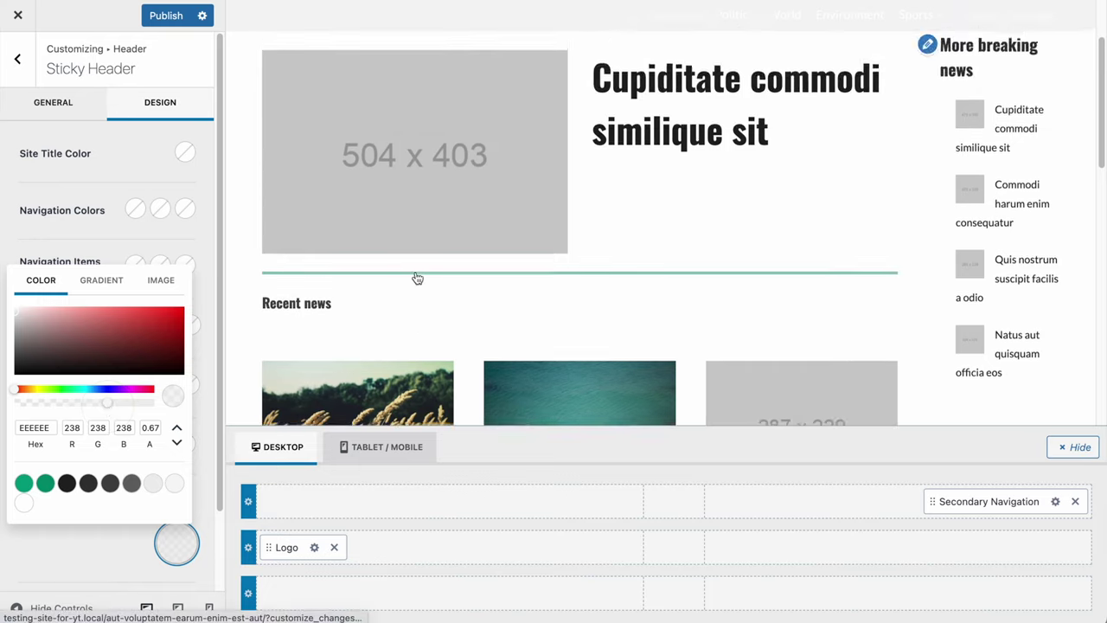
pyautogui.scroll(-2, 415, 277)
pyautogui.moveTo(126, 407); pyautogui.dragTo(130, 407)
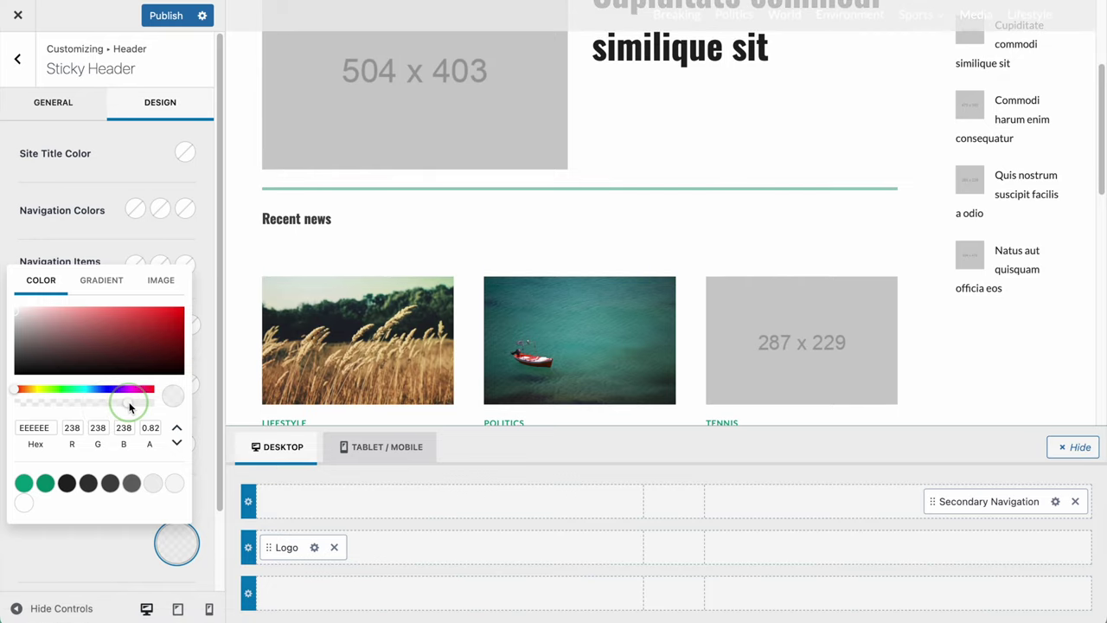
pyautogui.scroll(5, 481, 294)
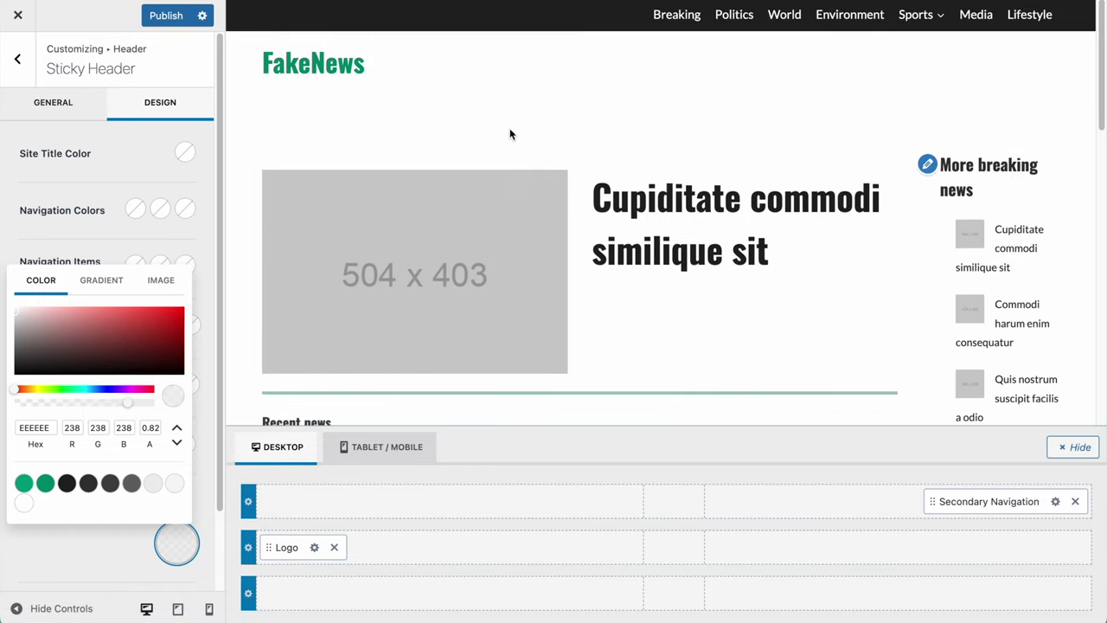
pyautogui.scroll(-3, 508, 257)
pyautogui.click(97, 202)
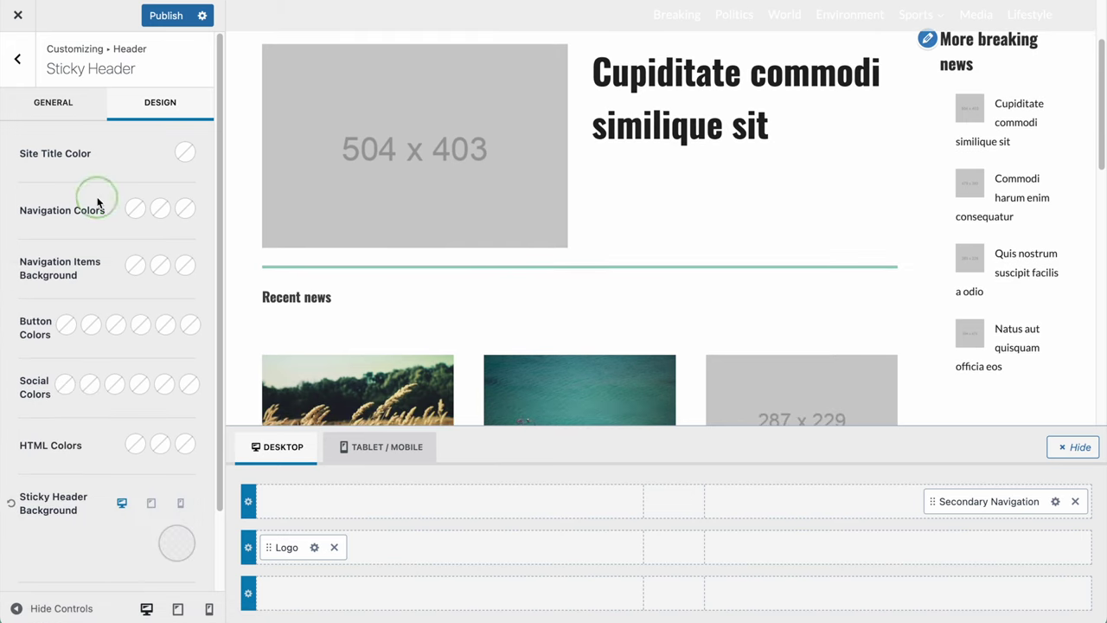
# - Set the sticky header's initial and hover navigation colors to dark 222222 and the active color to green
pyautogui.click(134, 209)
pyautogui.click(74, 405)
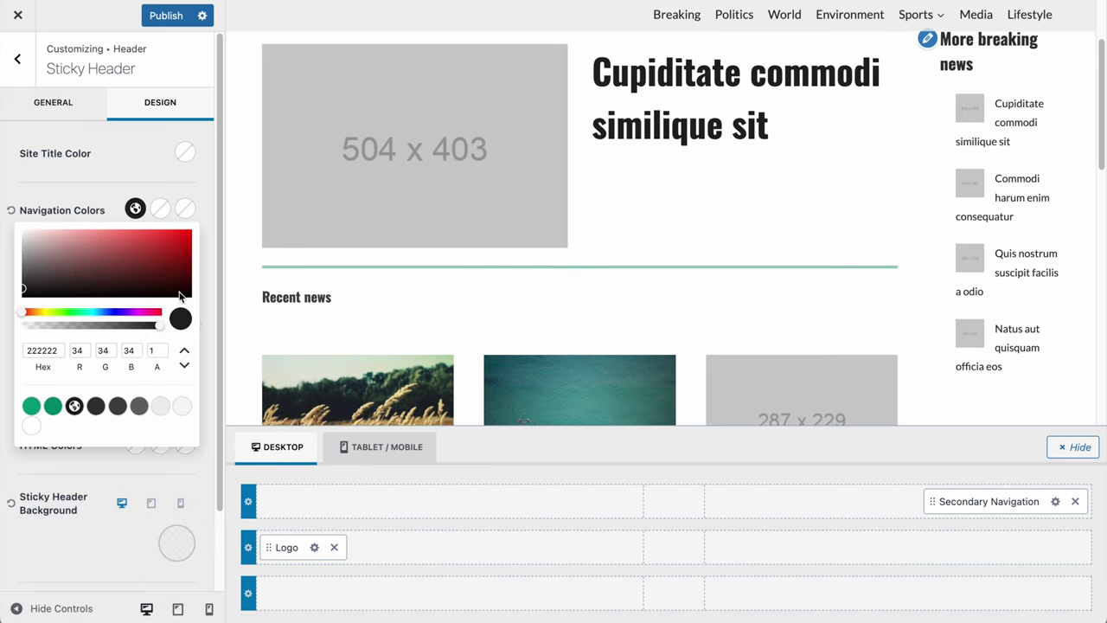
pyautogui.click(74, 405)
pyautogui.click(185, 208)
pyautogui.click(32, 405)
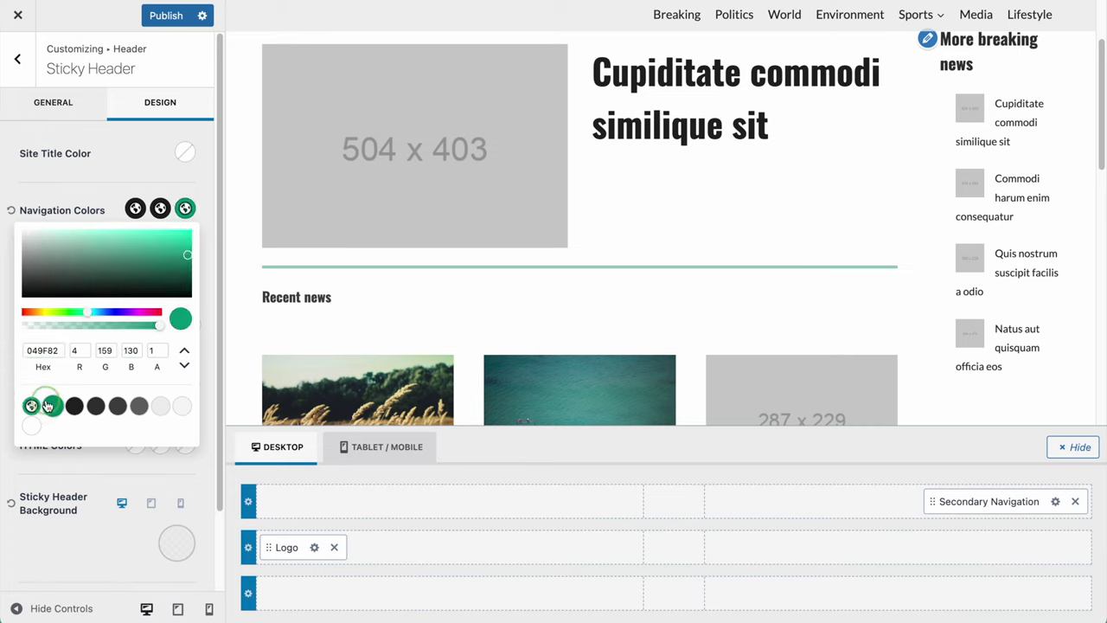
# - Set the sticky header's hover navigation color to green 008F72
pyautogui.click(85, 210)
pyautogui.click(160, 209)
pyautogui.click(53, 405)
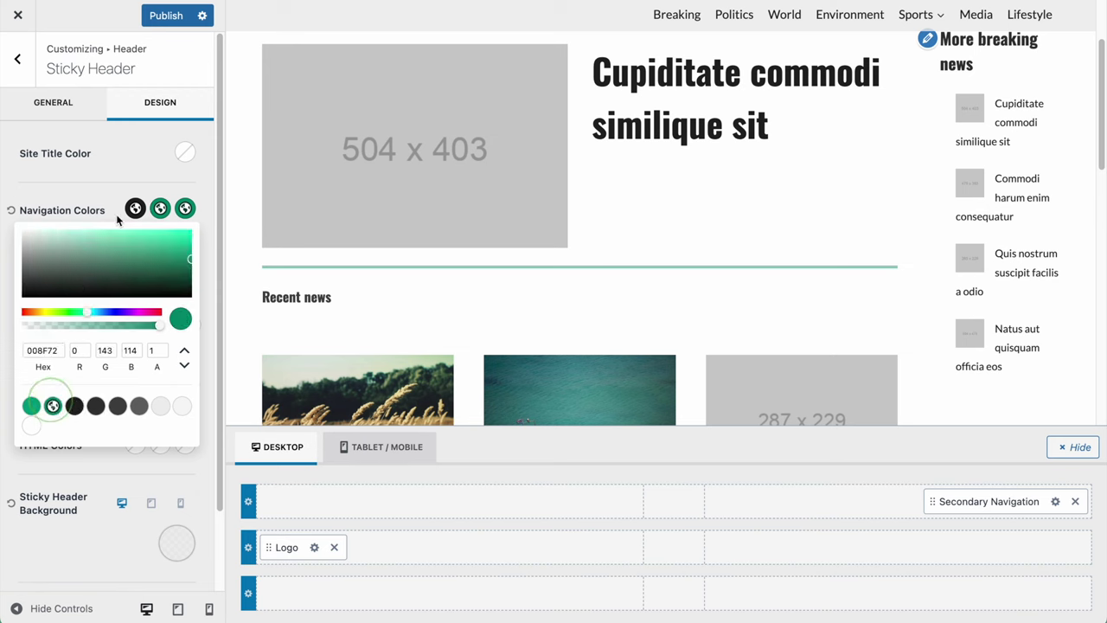
pyautogui.click(111, 185)
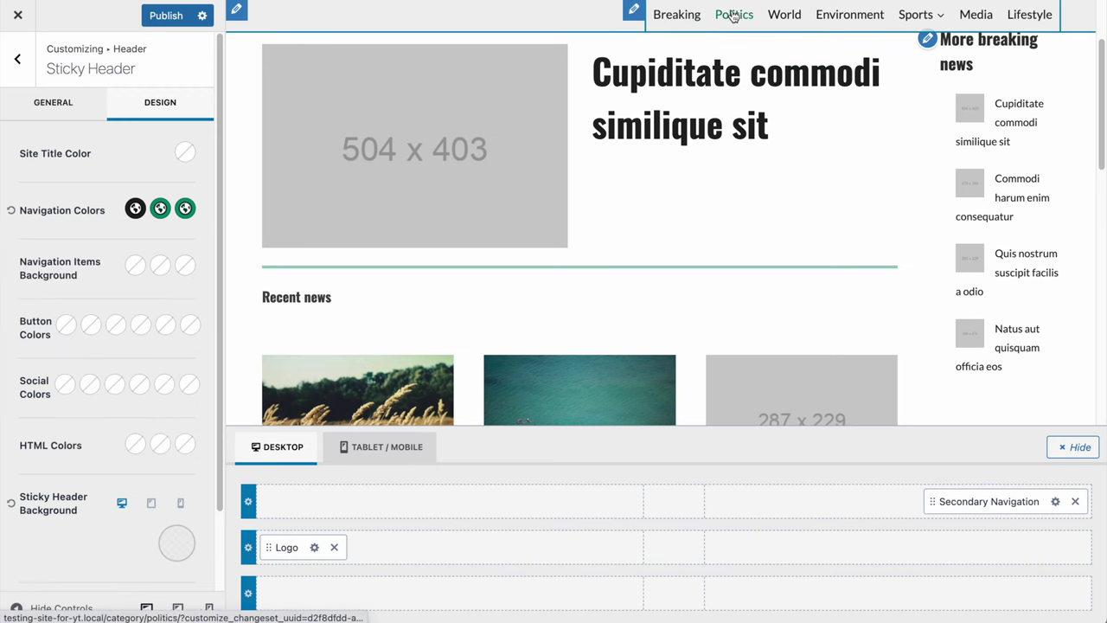
# - Recheck the sticky row in the preview, then publish the changes and close the Customizer
pyautogui.scroll(-4, 718, 197)
pyautogui.scroll(5, 718, 197)
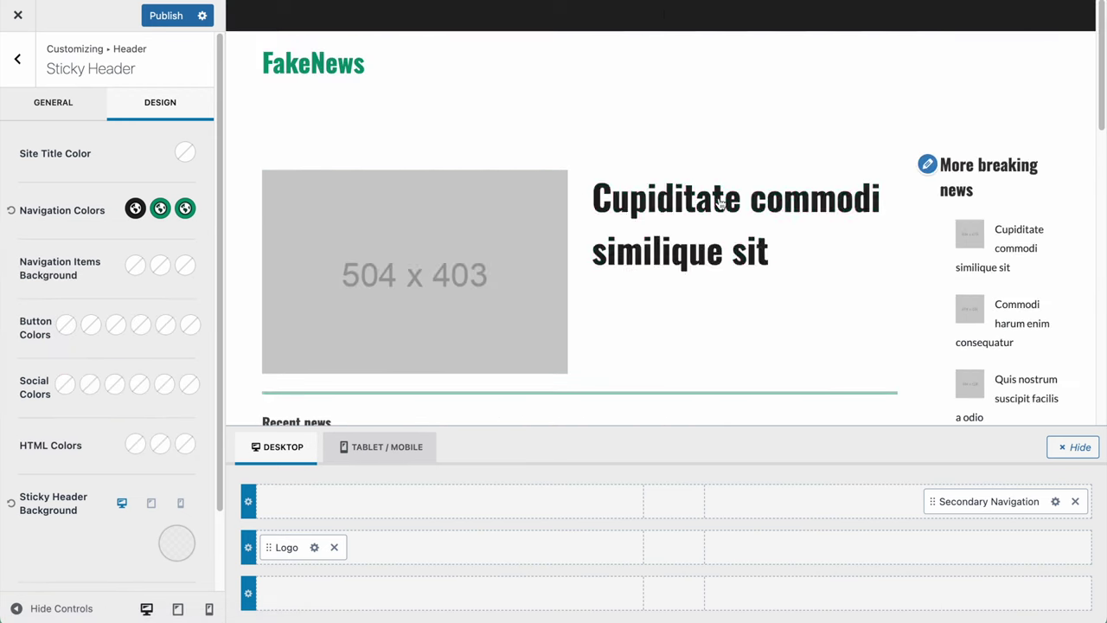
pyautogui.scroll(-1, 719, 199)
pyautogui.scroll(1, 718, 199)
pyautogui.click(164, 16)
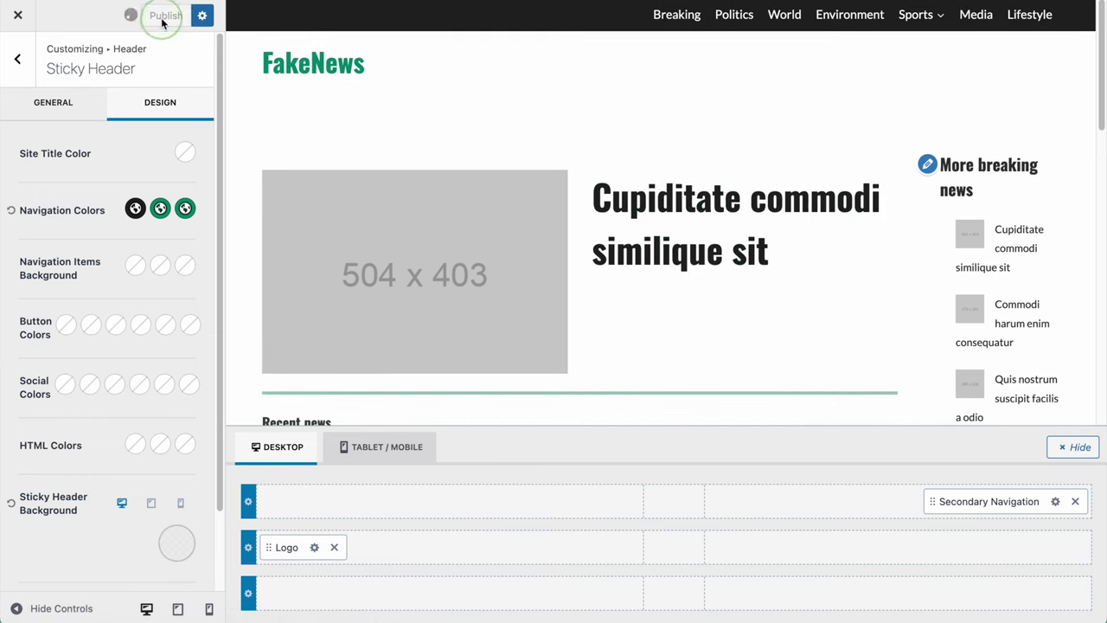
pyautogui.click(17, 59)
pyautogui.click(16, 17)
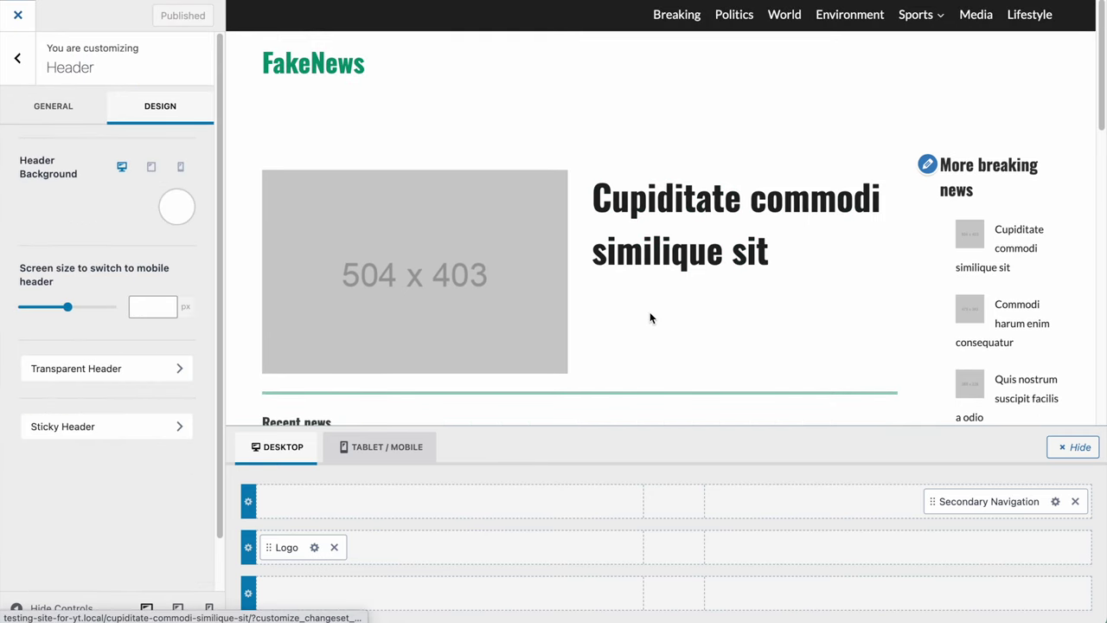
# - Examine the sticky navigation row and its link colors on the live home page
pyautogui.scroll(-3, 690, 359)
pyautogui.scroll(-6, 689, 359)
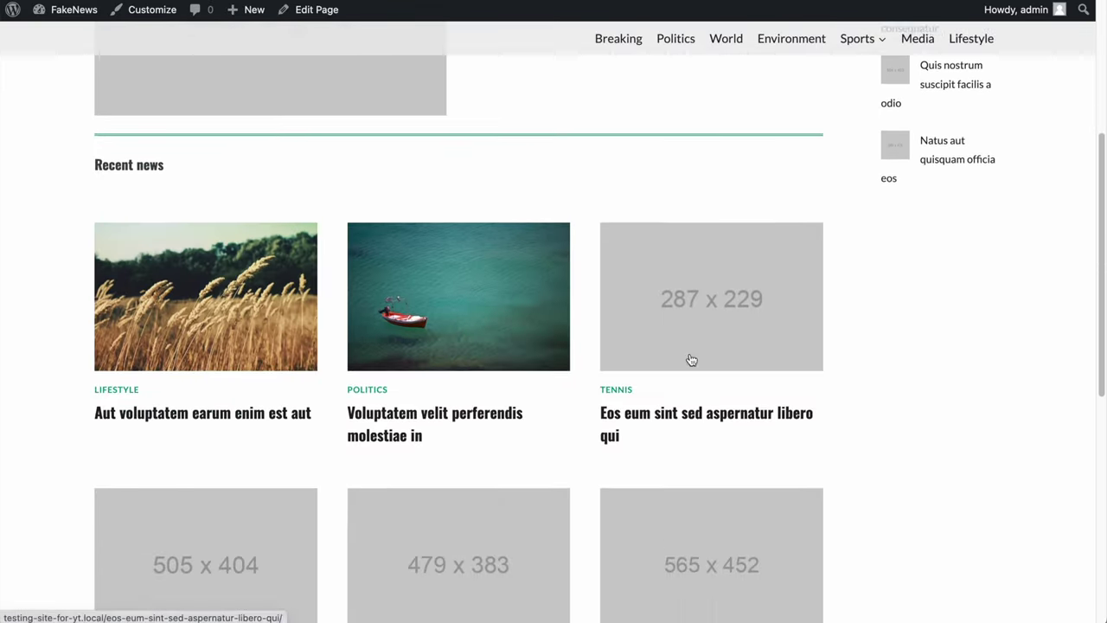
pyautogui.scroll(-2, 597, 197)
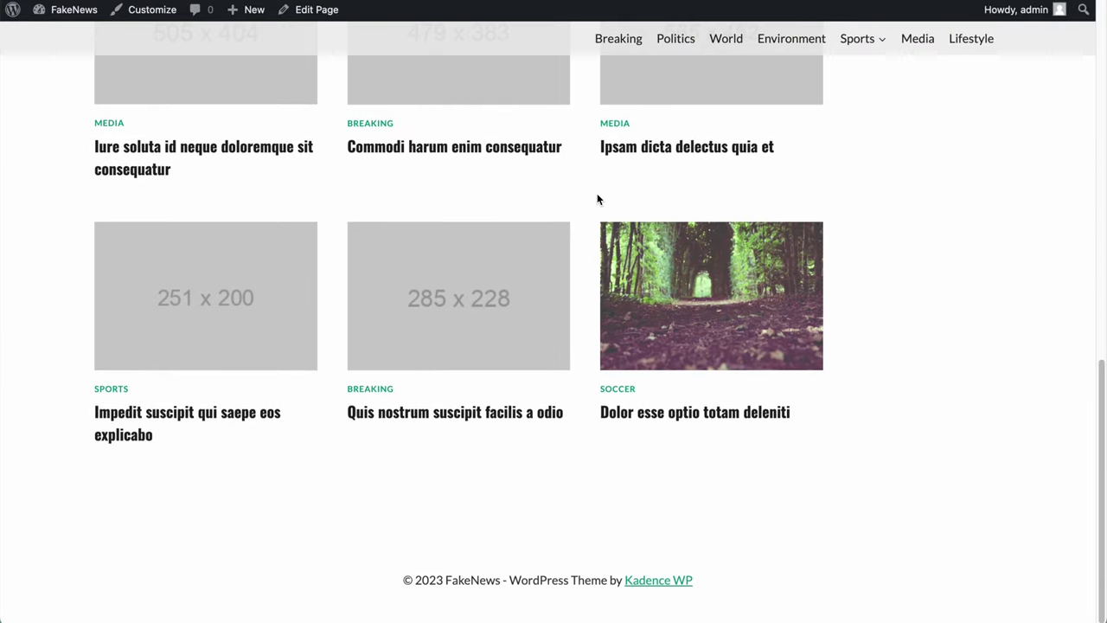
pyautogui.scroll(1, 534, 107)
pyautogui.scroll(5, 598, 113)
pyautogui.scroll(4, 598, 113)
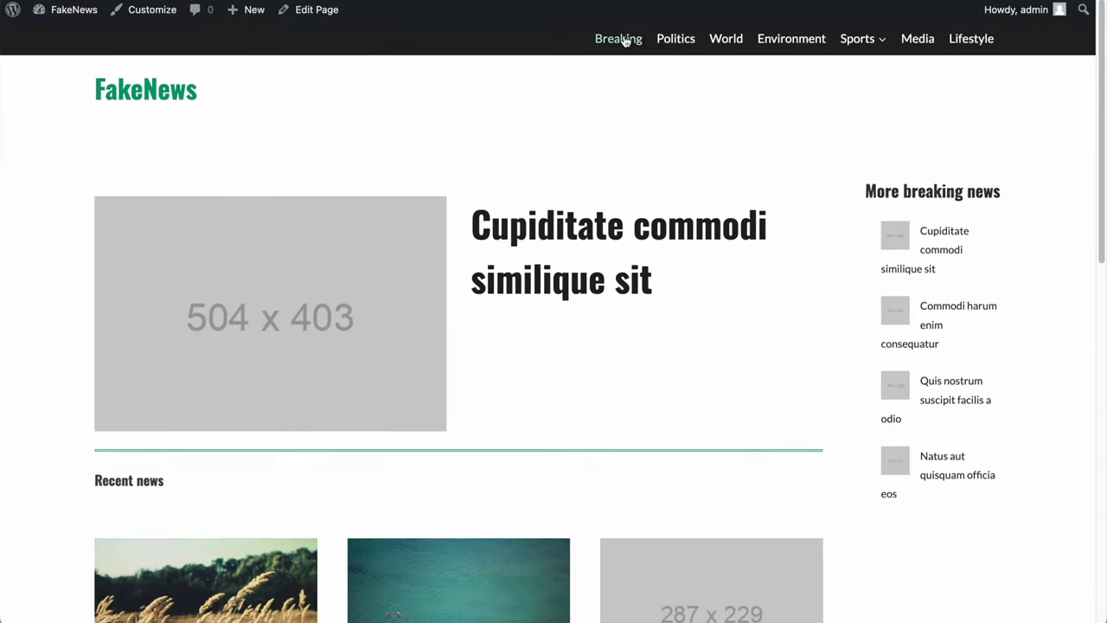
pyautogui.scroll(-1, 647, 173)
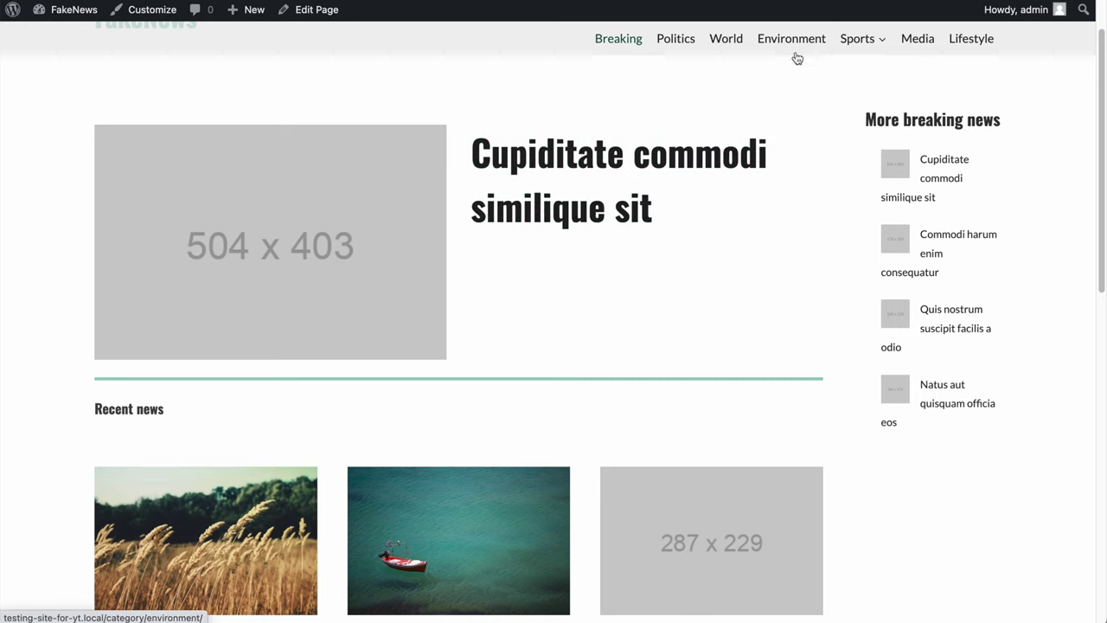
# - Examine the sticky navigation row while moving through the live home page, down to the footer's copyright line
pyautogui.moveTo(860, 48)
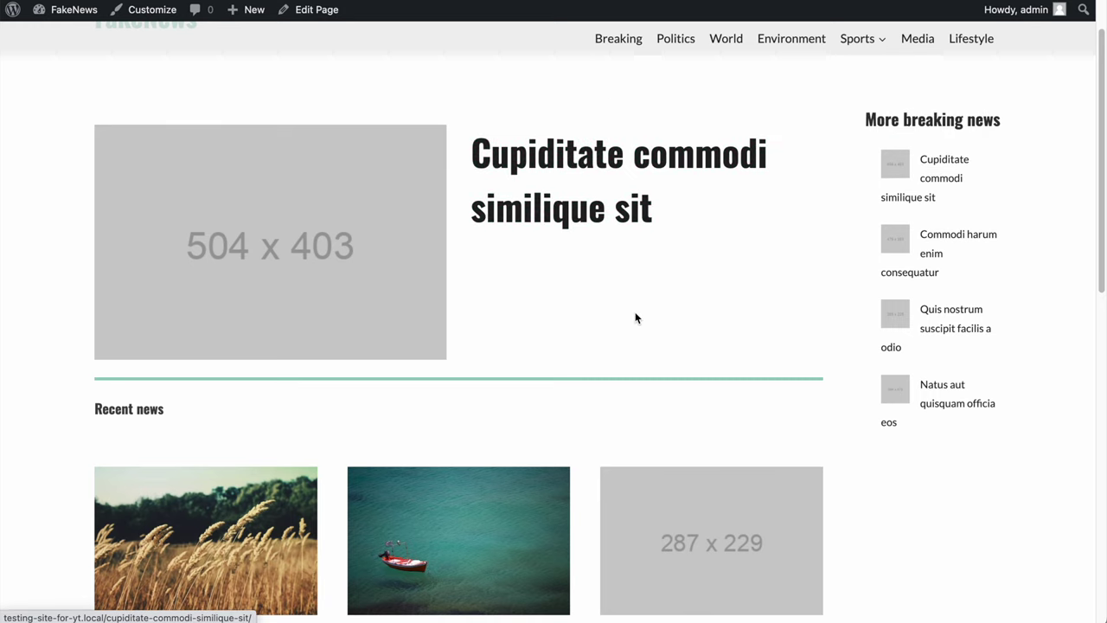
pyautogui.scroll(1, 642, 279)
pyautogui.scroll(-1, 643, 289)
pyautogui.scroll(1, 642, 288)
pyautogui.scroll(-1, 816, 185)
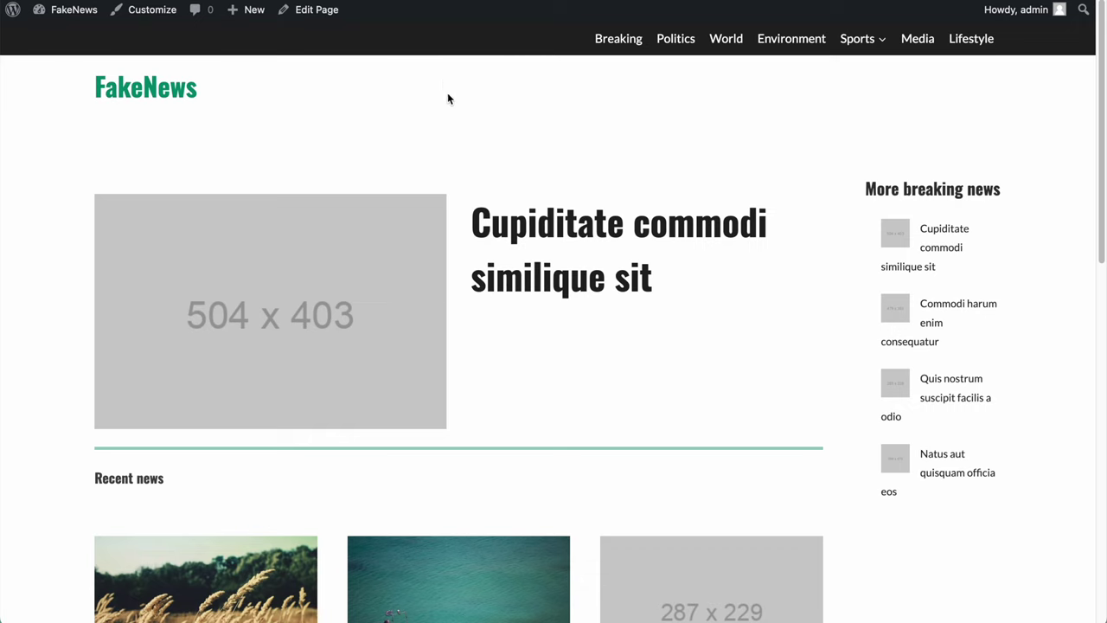
pyautogui.scroll(-3, 615, 112)
pyautogui.scroll(-10, 617, 116)
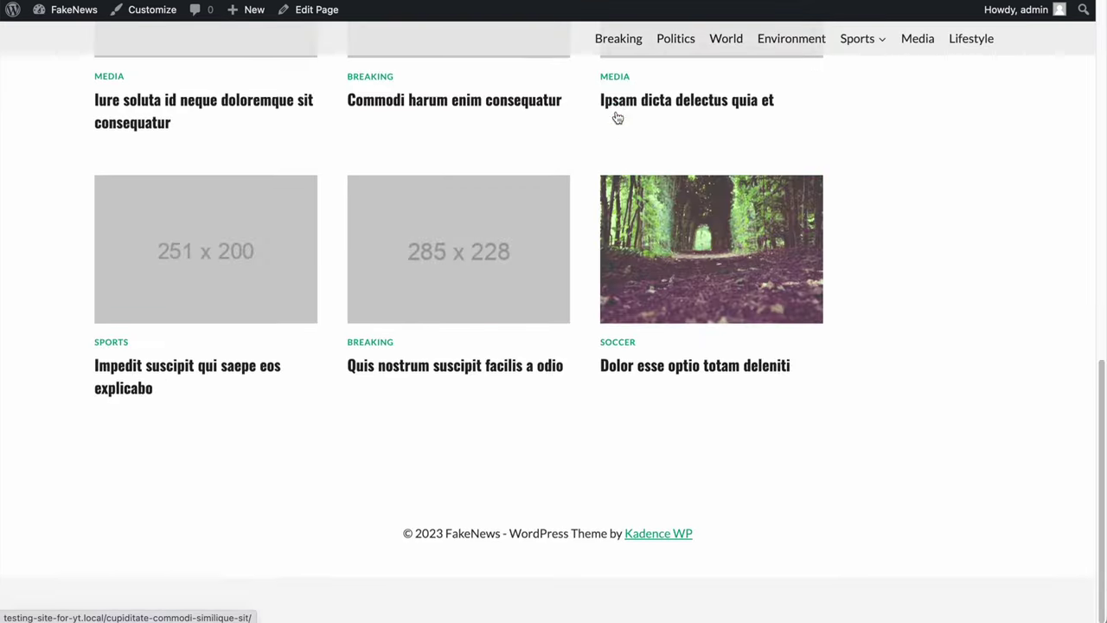
pyautogui.moveTo(403, 581); pyautogui.dragTo(724, 586)
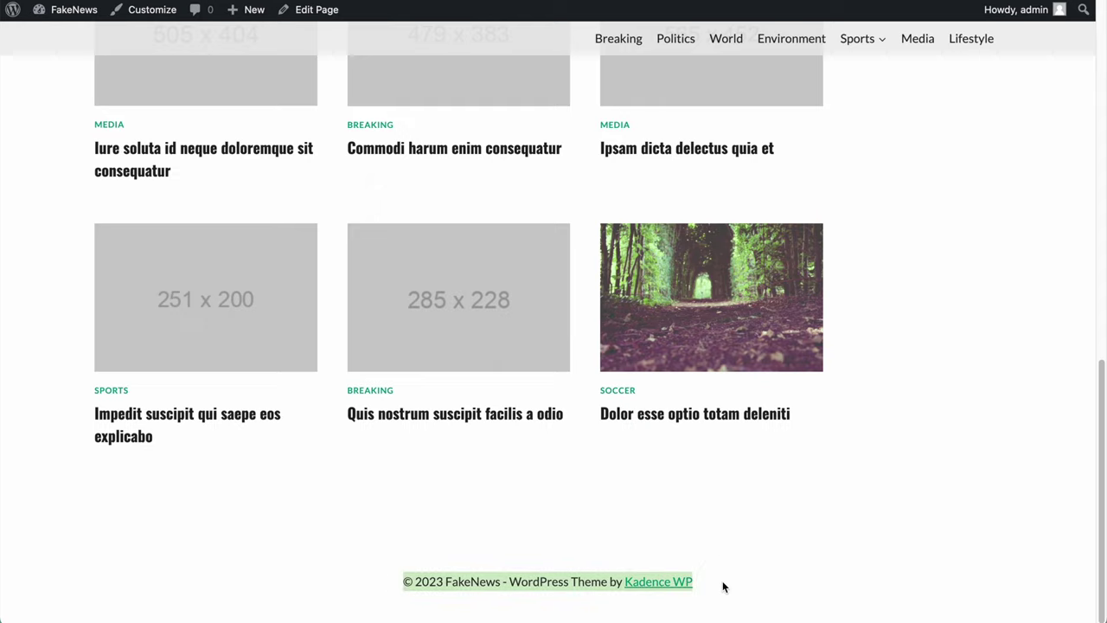
# - Open the footer's Copyright element in the Customizer and remove the {theme-credit} placeholder from its text
pyautogui.click(170, 17)
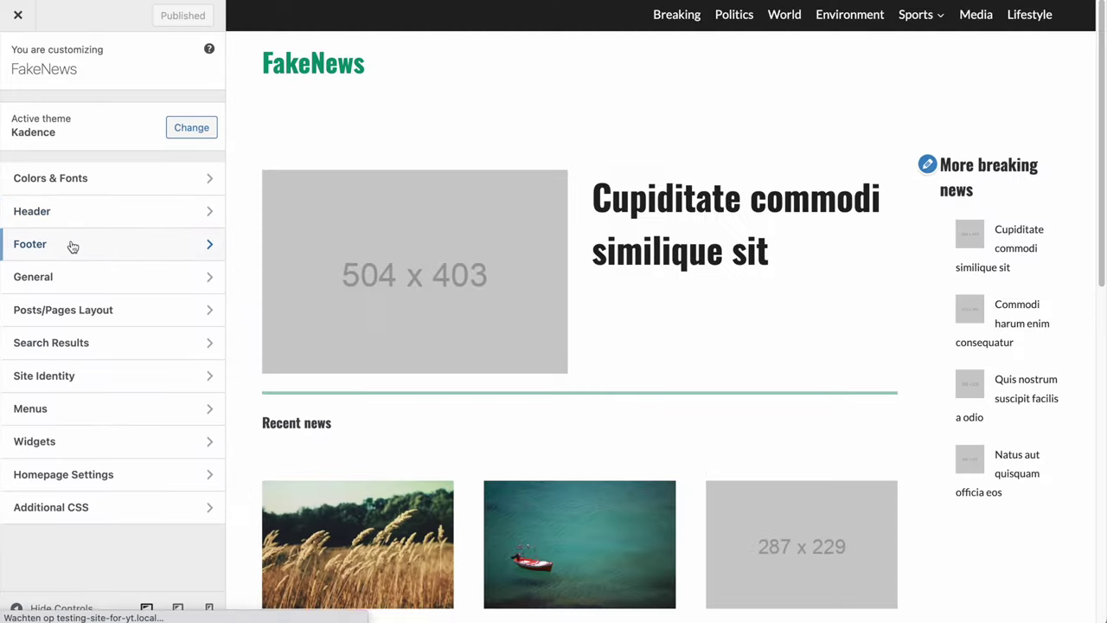
pyautogui.click(69, 244)
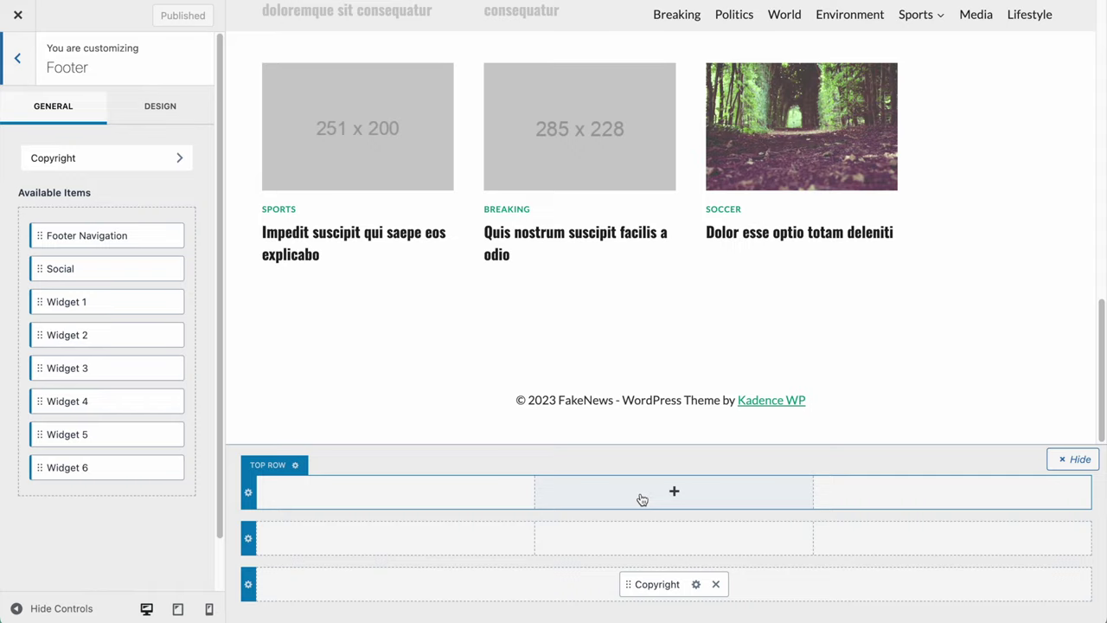
pyautogui.click(695, 583)
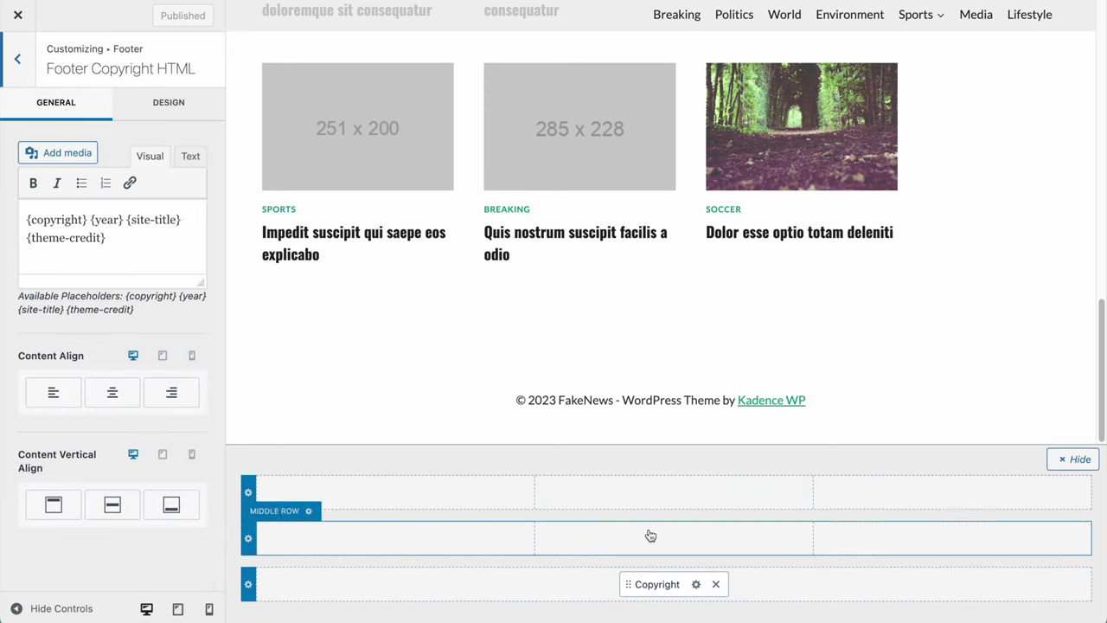
pyautogui.moveTo(108, 238); pyautogui.dragTo(23, 243)
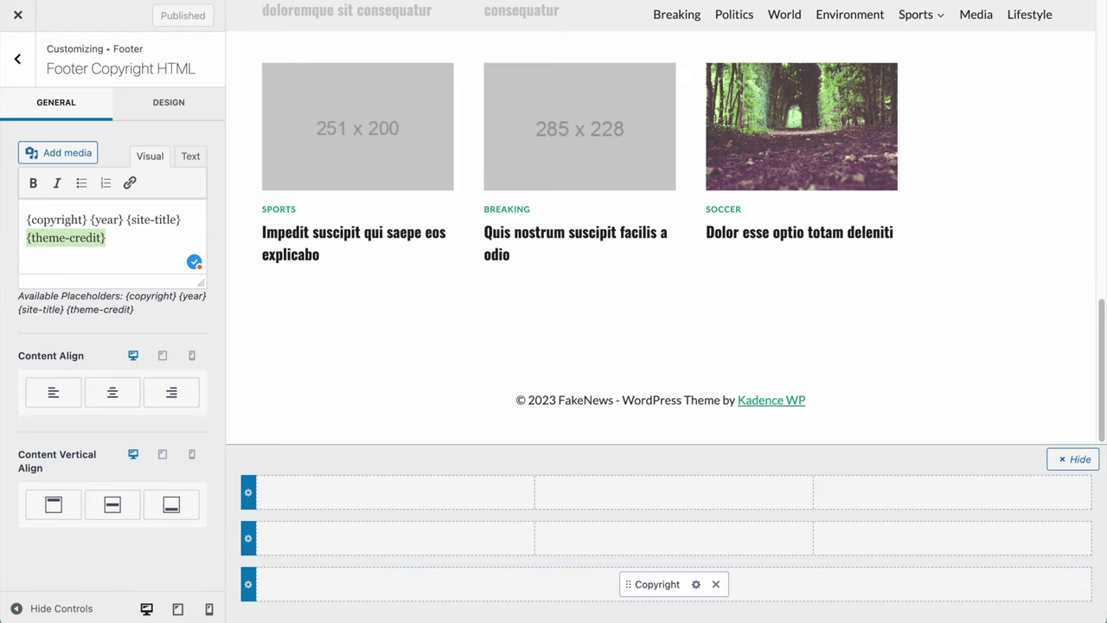
pyautogui.press('BackSpace')
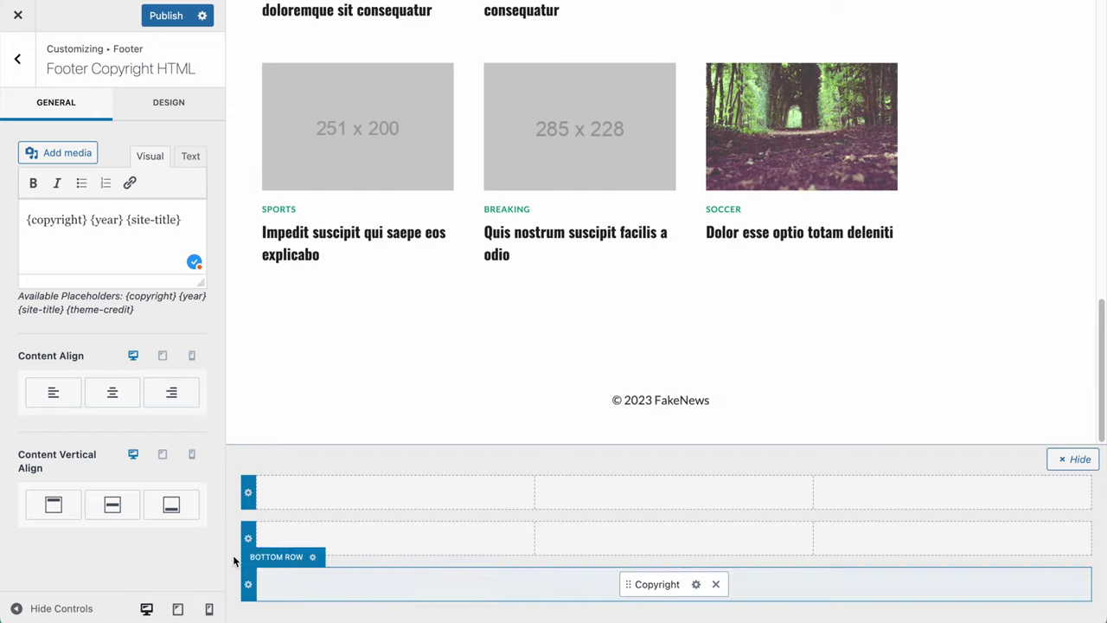
# - Center the footer copyright horizontally and vertically, and move it to the center column of the middle row
pyautogui.click(110, 509)
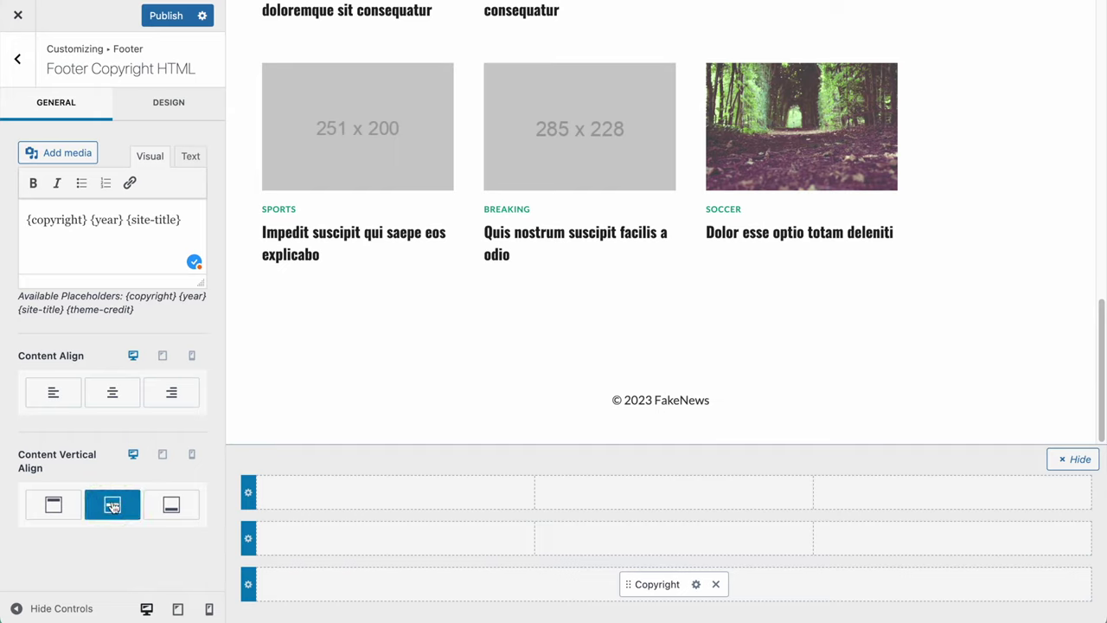
pyautogui.click(116, 394)
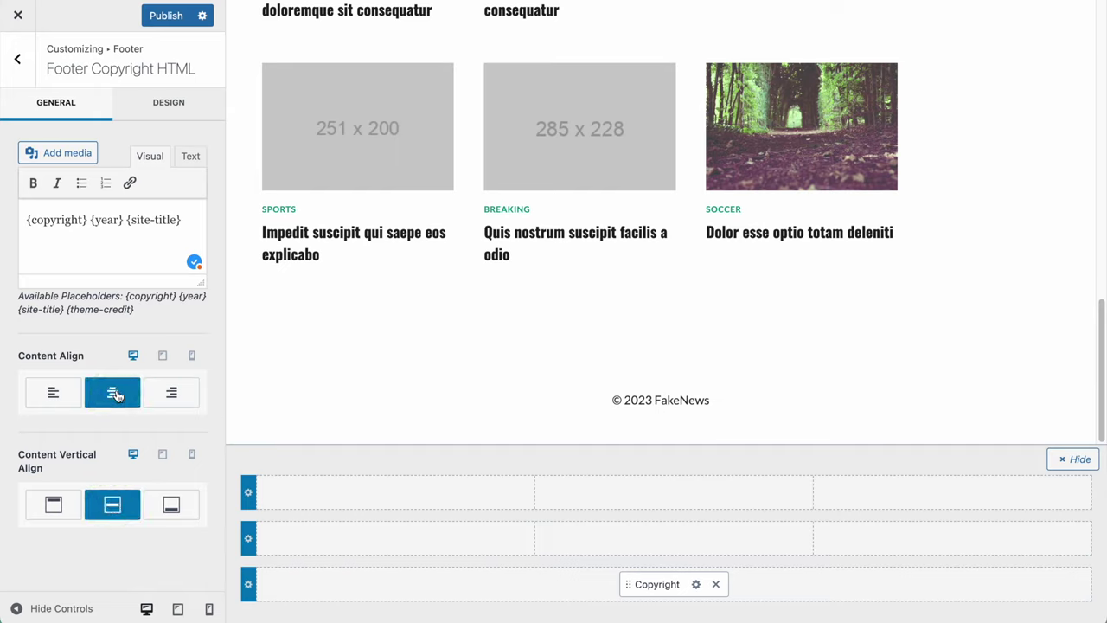
pyautogui.moveTo(638, 584); pyautogui.dragTo(654, 546)
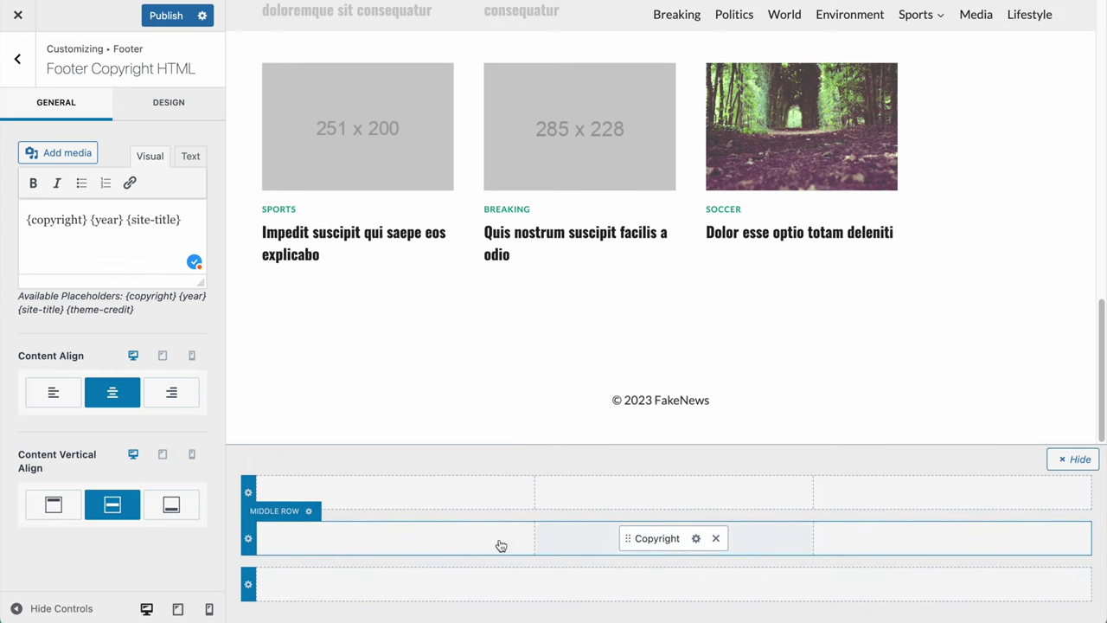
# - Try a three-column layout on the footer's bottom row and return it to one column
pyautogui.click(247, 584)
pyautogui.click(104, 320)
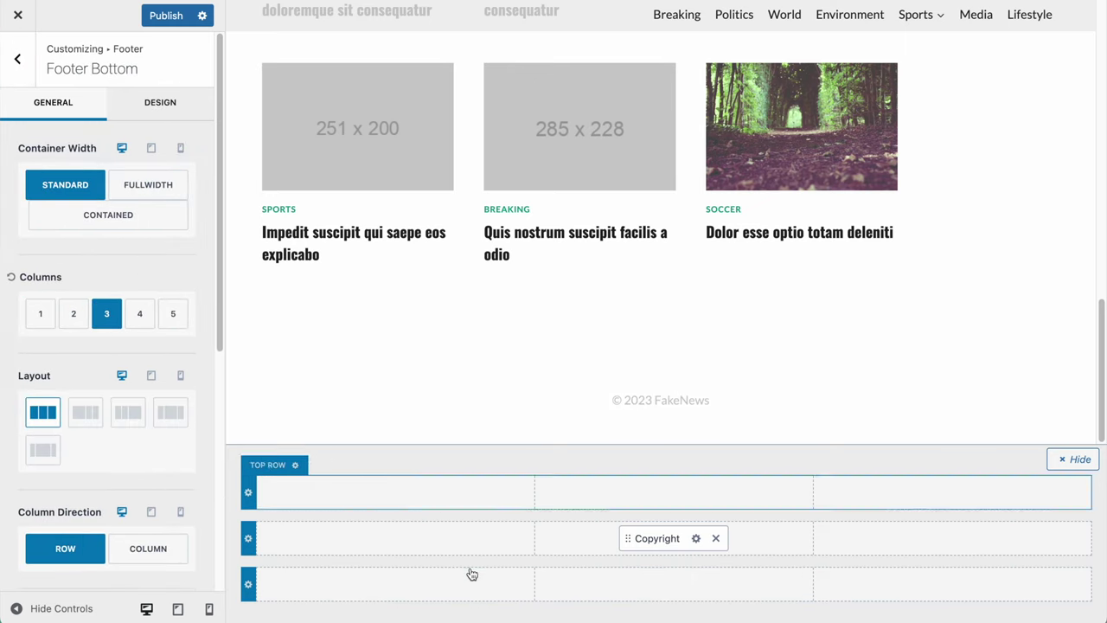
pyautogui.click(36, 313)
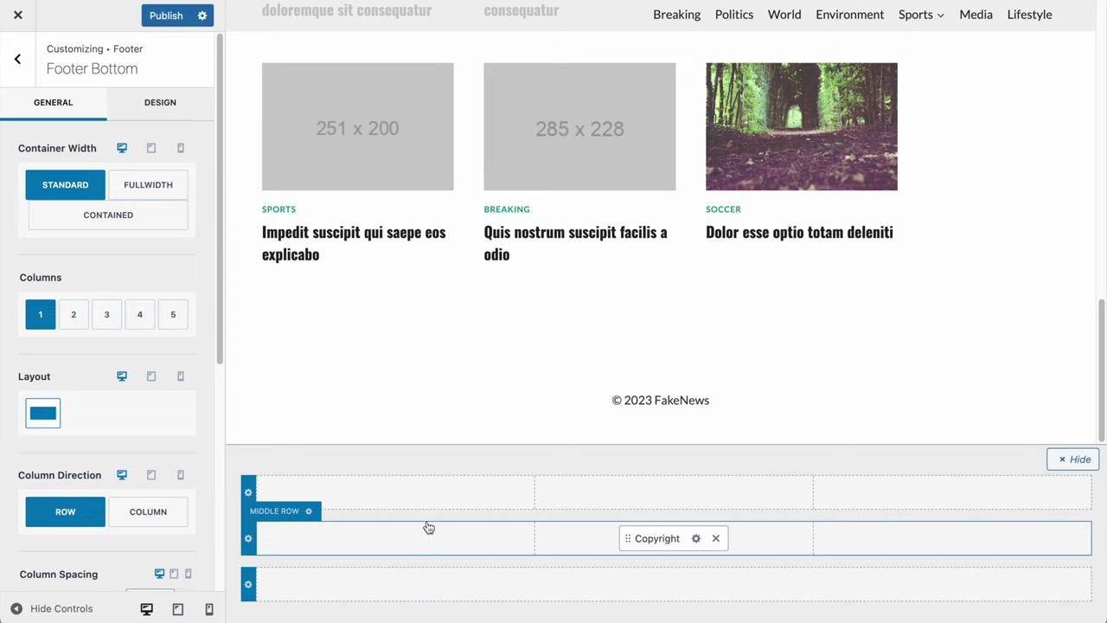
# - Add the Footer Navigation element to the first column of the footer's middle row and open its menu location settings
pyautogui.click(386, 537)
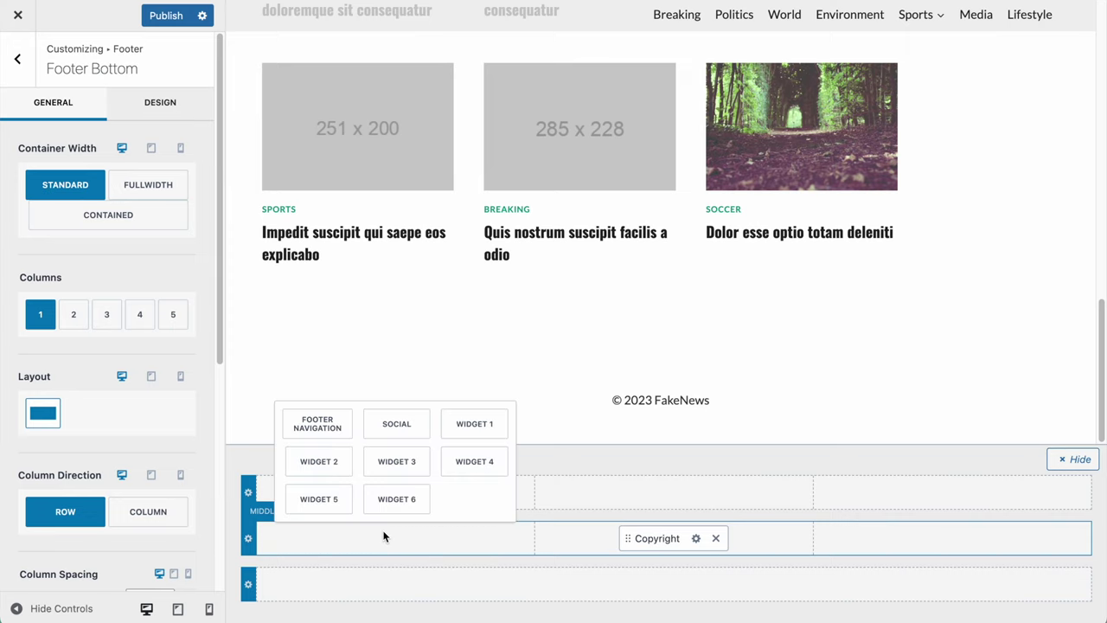
pyautogui.click(318, 426)
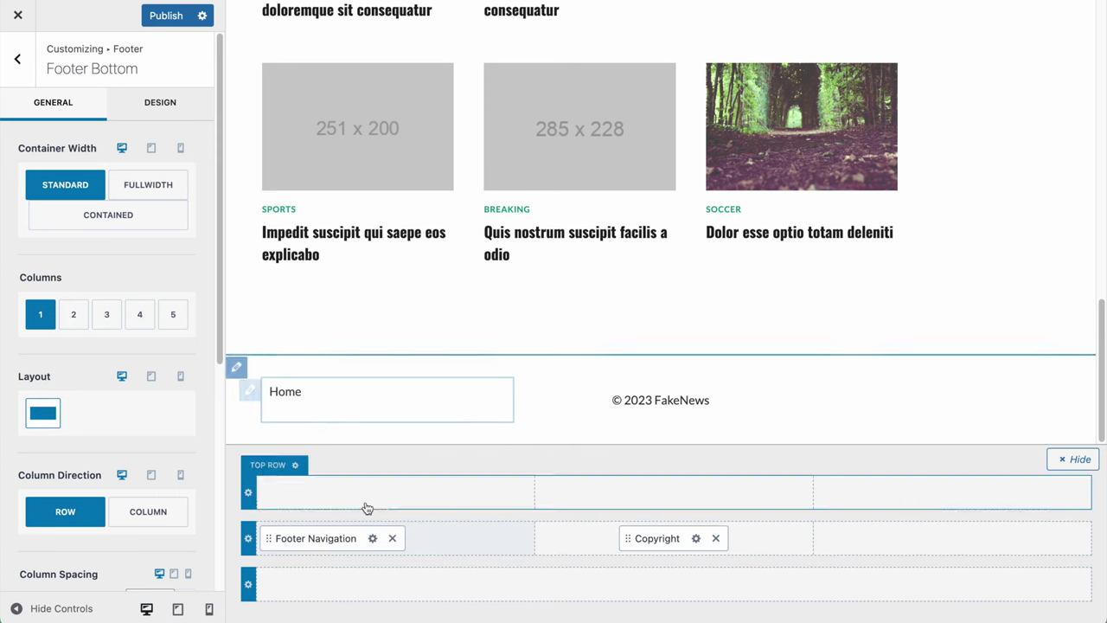
pyautogui.click(373, 538)
pyautogui.click(36, 152)
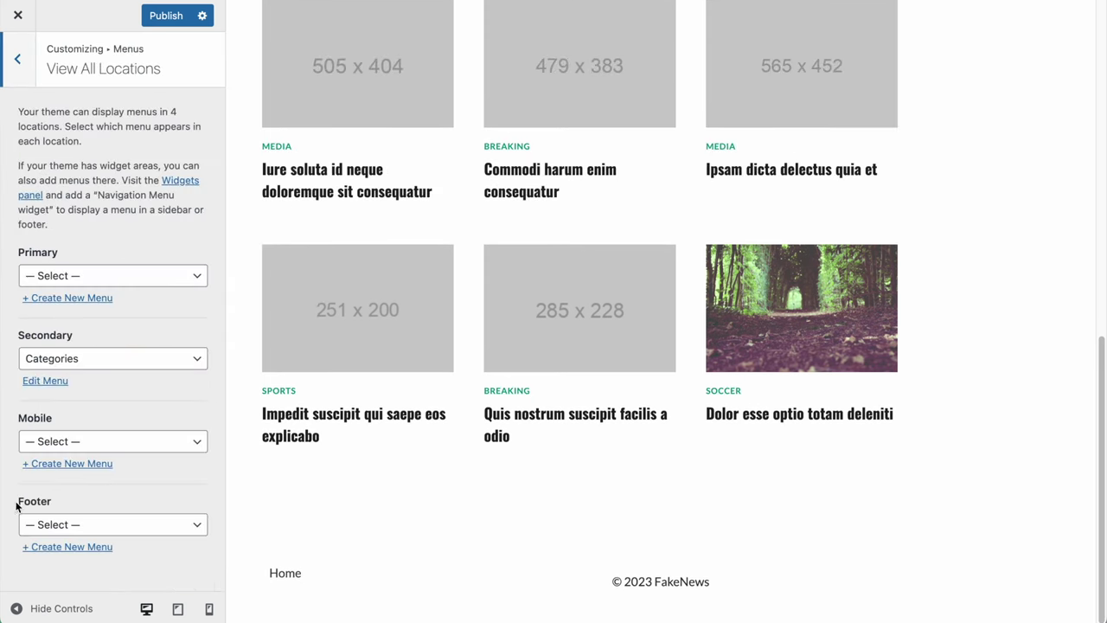
# - Create a new menu named "Footer menu" assigned to the Footer location
pyautogui.click(73, 508)
pyautogui.click(64, 534)
pyautogui.click(78, 504)
pyautogui.click(67, 548)
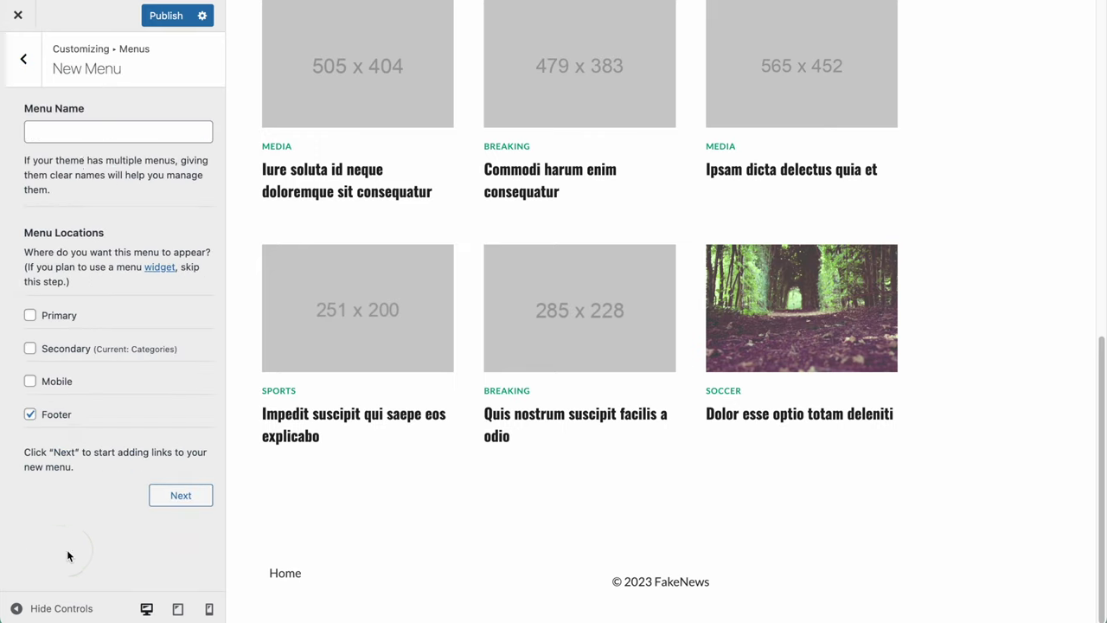
pyautogui.write('Footer menu')
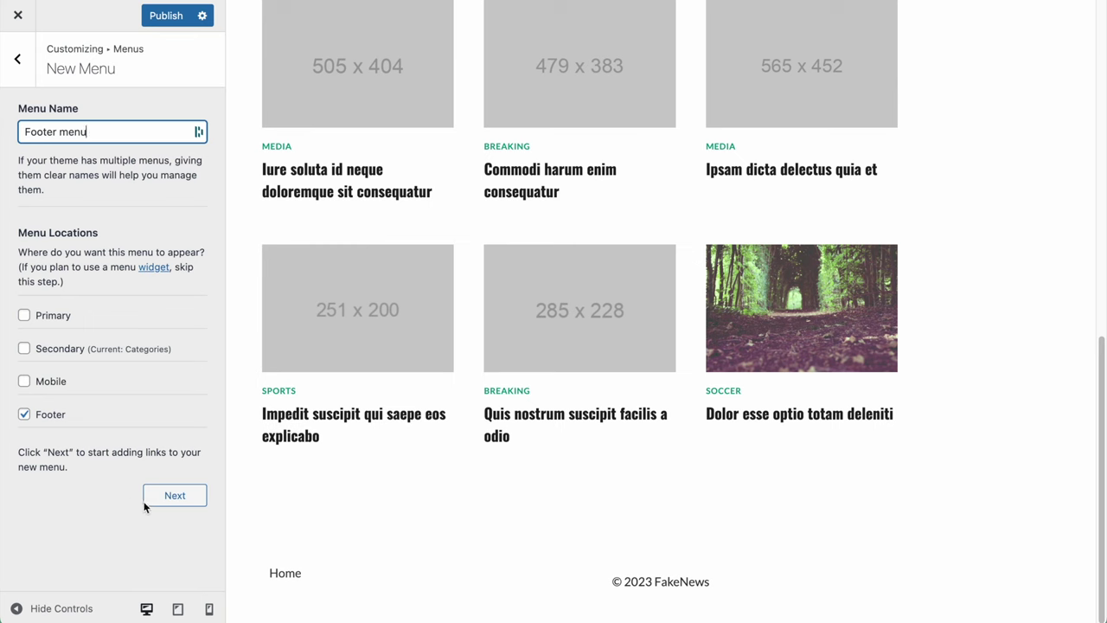
pyautogui.click(173, 494)
# - Add new pages named Privacy Policy and Cookies to the footer menu and publish the changes
pyautogui.click(147, 254)
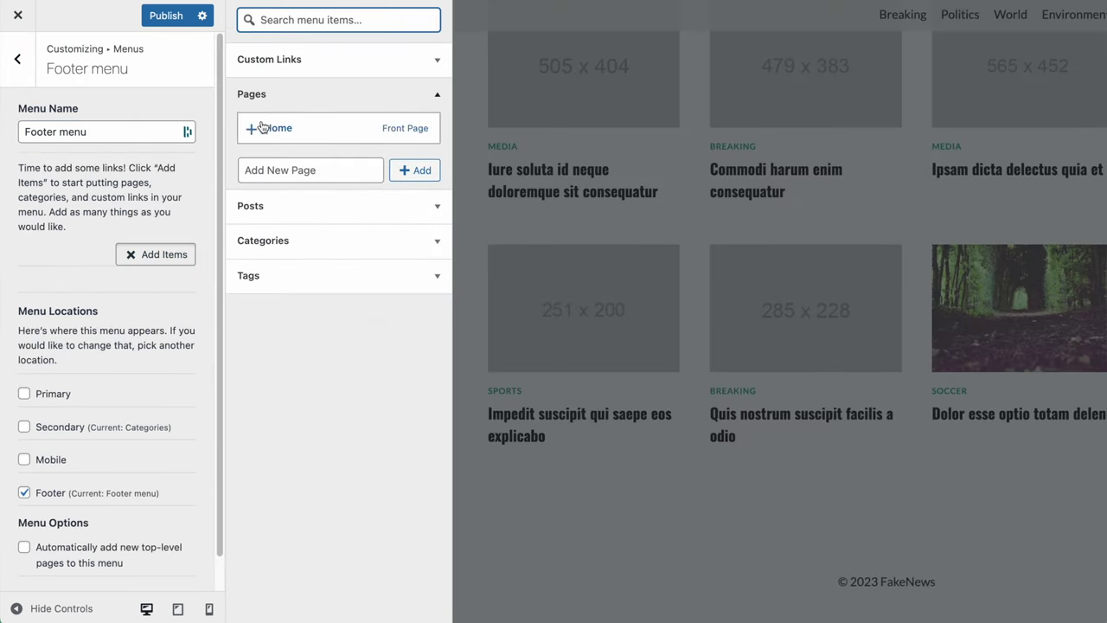
pyautogui.click(286, 166)
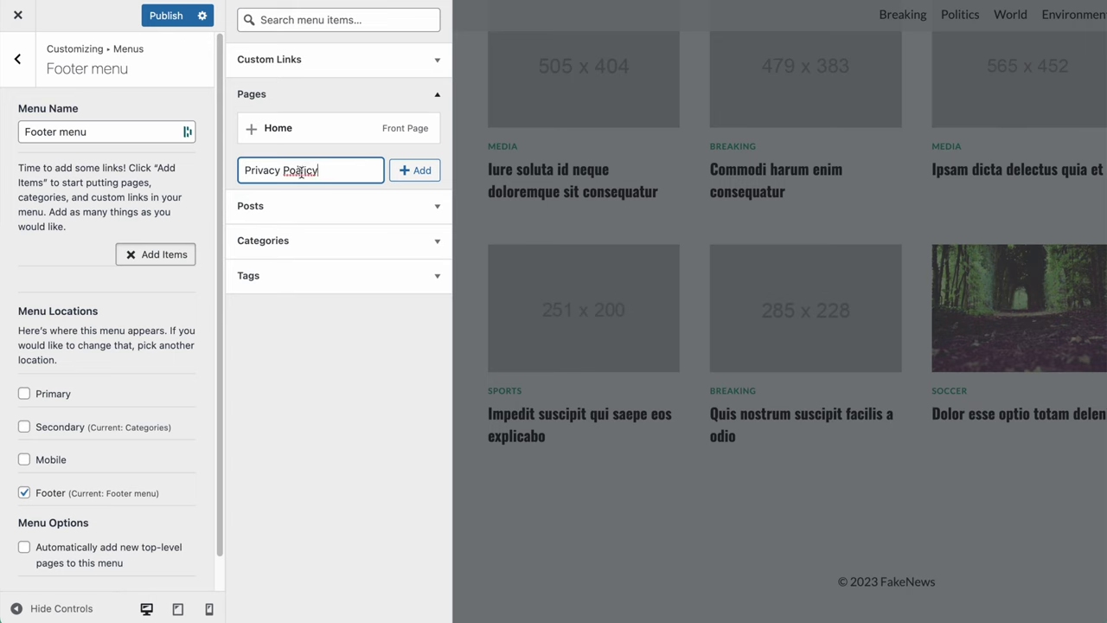
pyautogui.click(413, 171)
pyautogui.click(310, 198)
pyautogui.write('C')
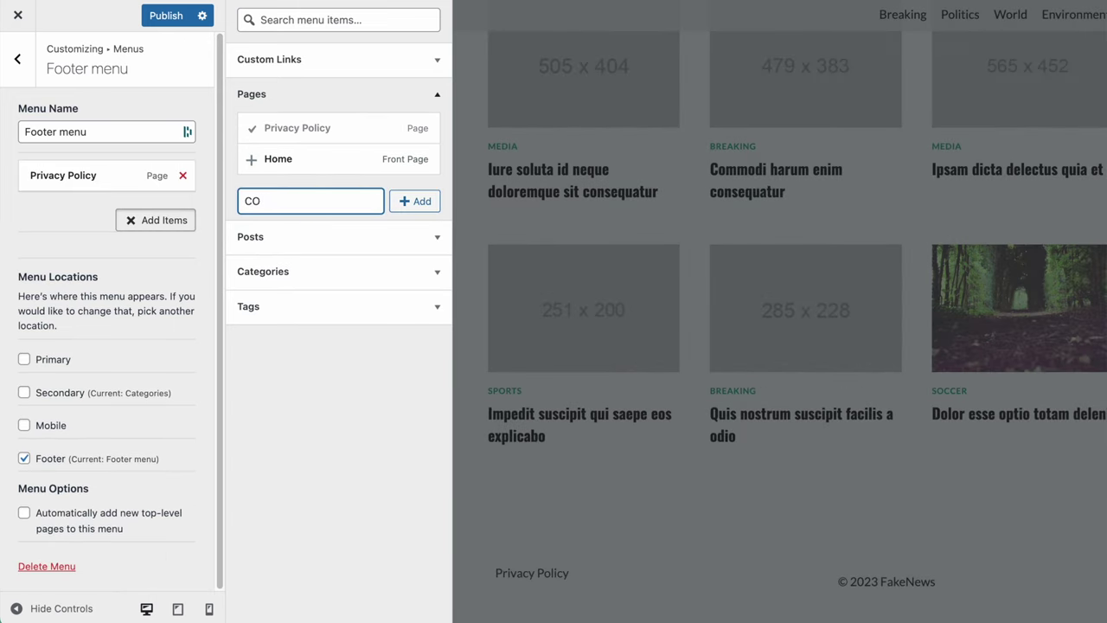
pyautogui.write('ookies')
pyautogui.click(402, 202)
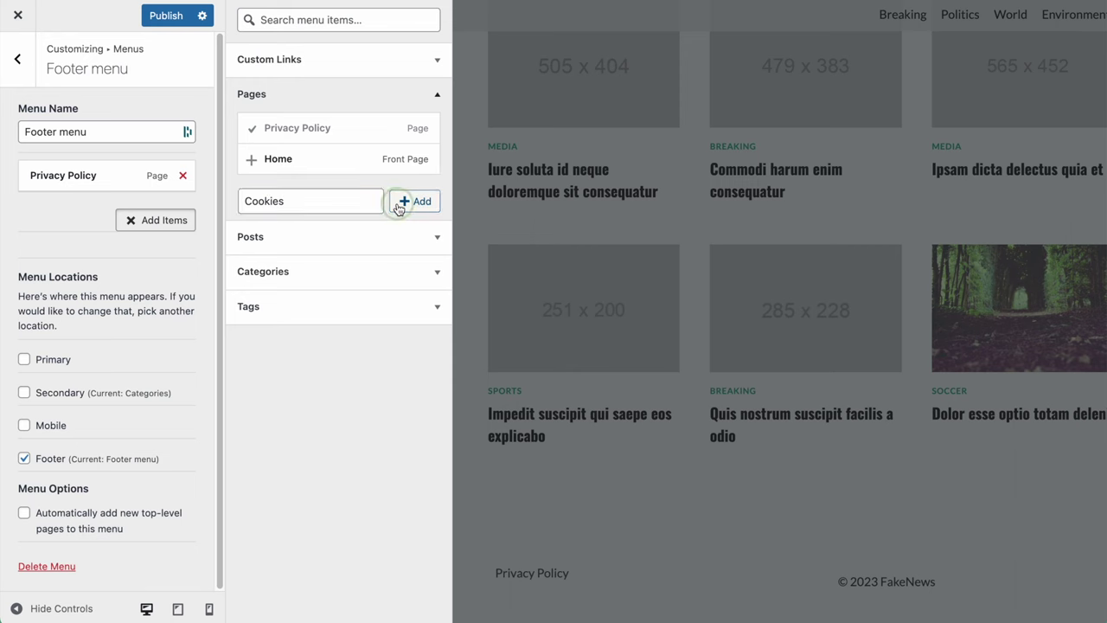
pyautogui.click(176, 17)
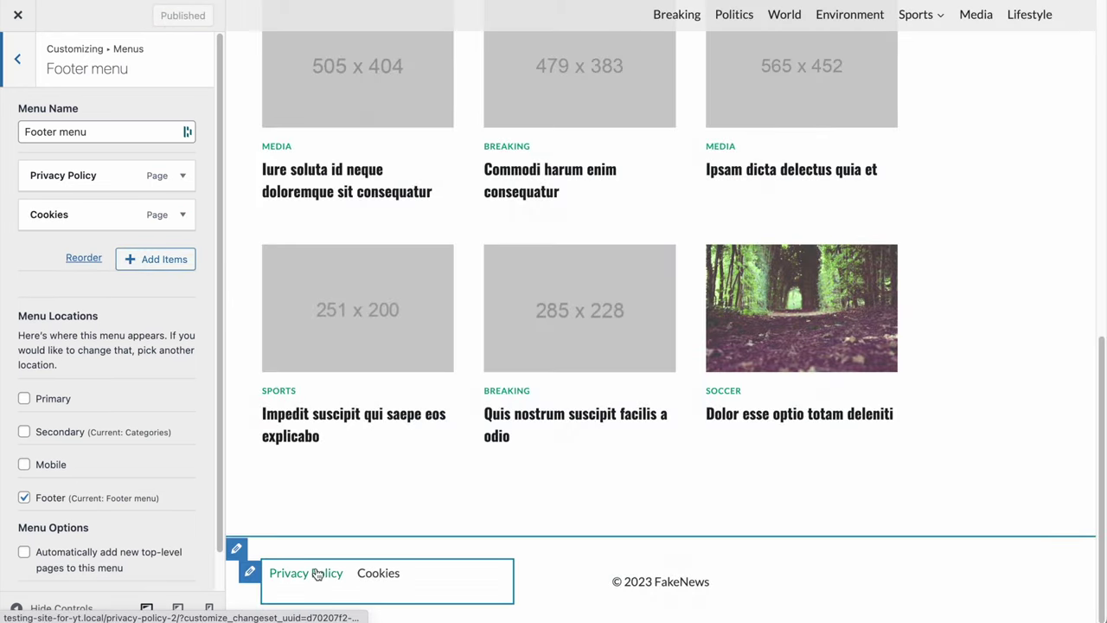
# - Align the Footer Navigation content to the middle vertically and to the center horizontally
pyautogui.click(249, 571)
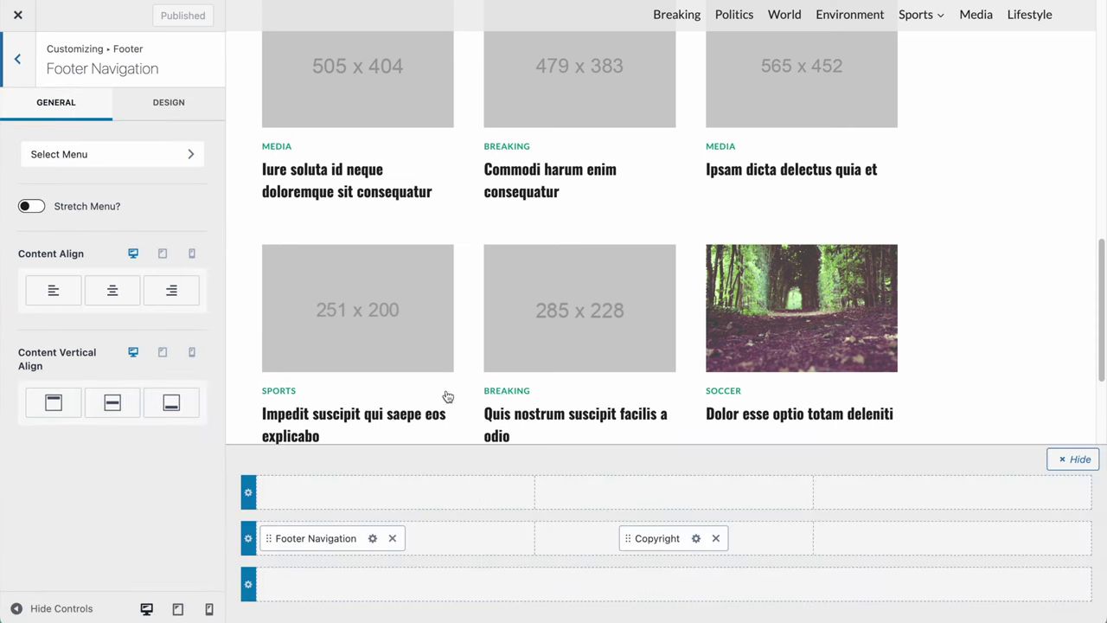
pyautogui.scroll(-3, 433, 393)
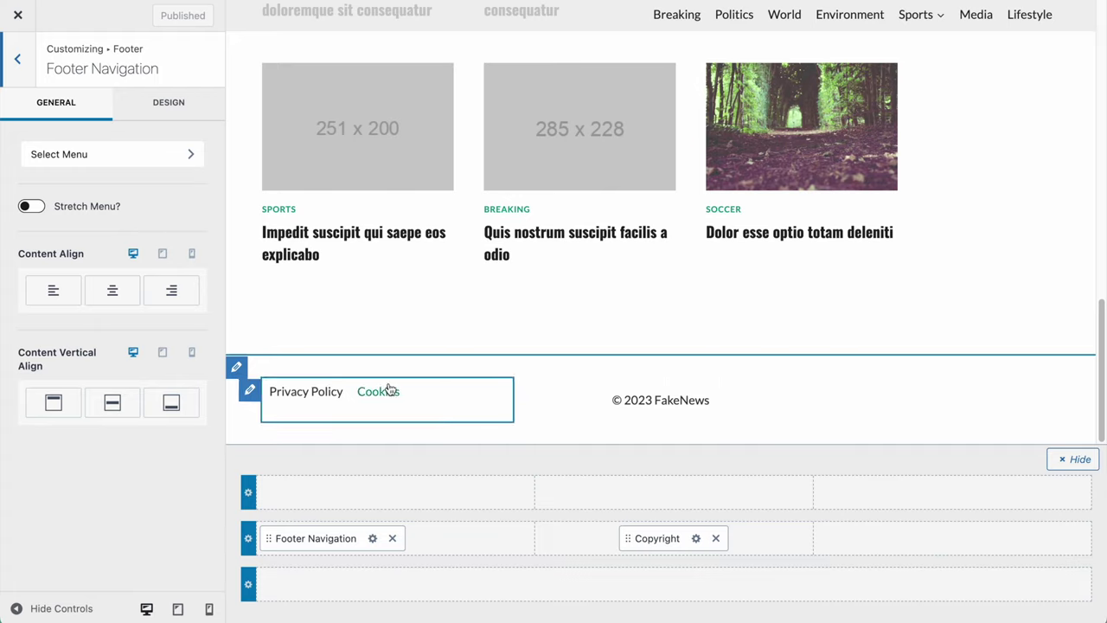
pyautogui.click(111, 405)
pyautogui.click(110, 411)
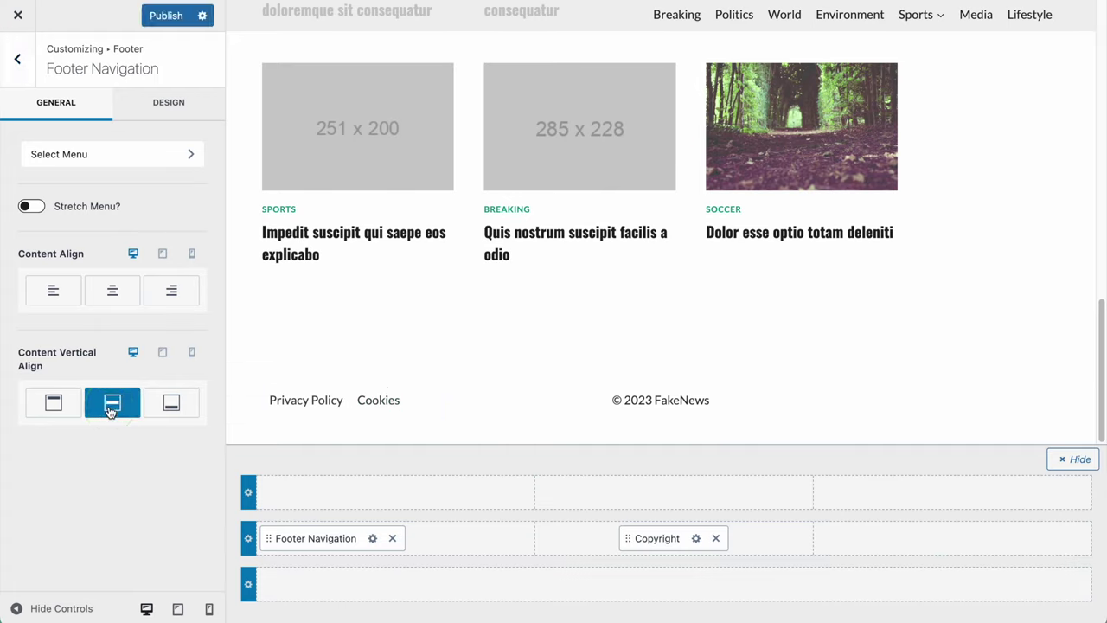
pyautogui.click(111, 292)
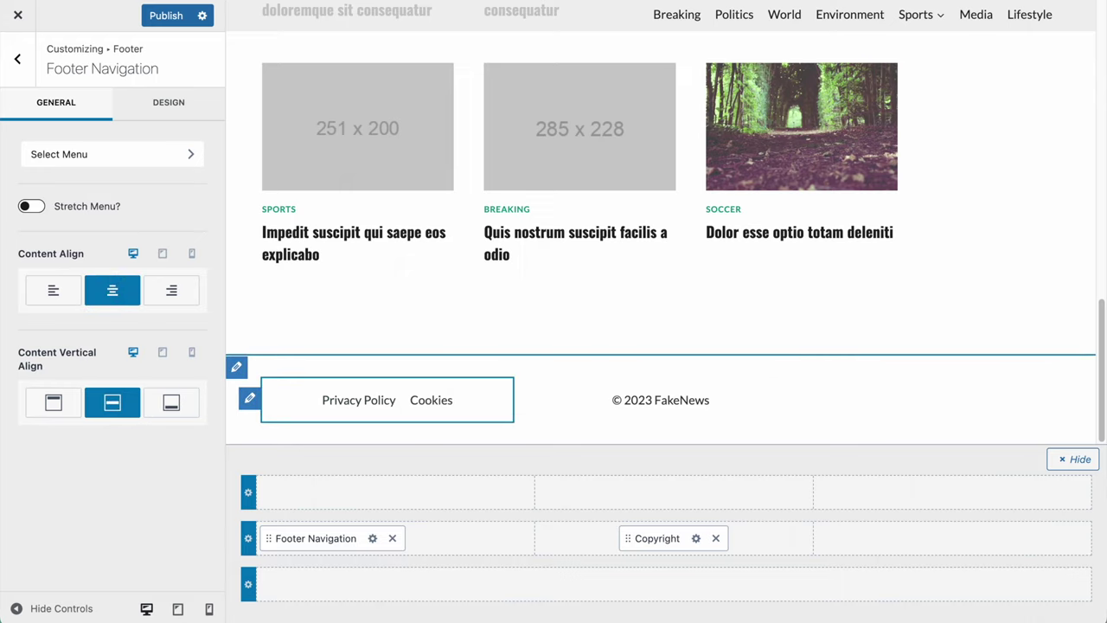
# - Add the Social element to the last column of the footer's middle row and center it horizontally and vertically
pyautogui.click(980, 530)
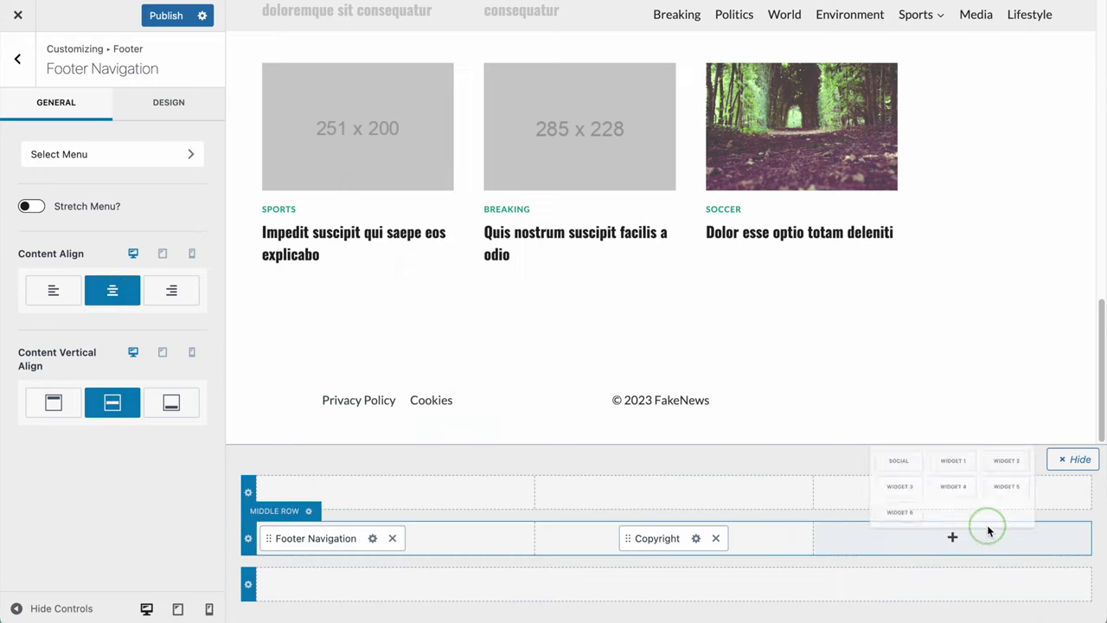
pyautogui.click(873, 423)
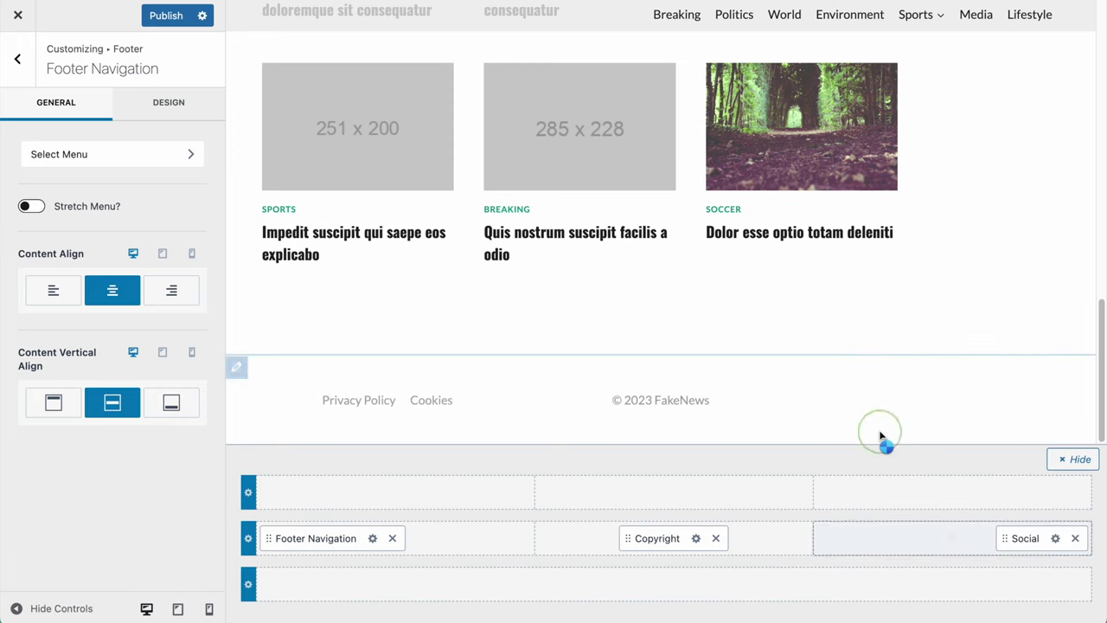
pyautogui.click(1055, 539)
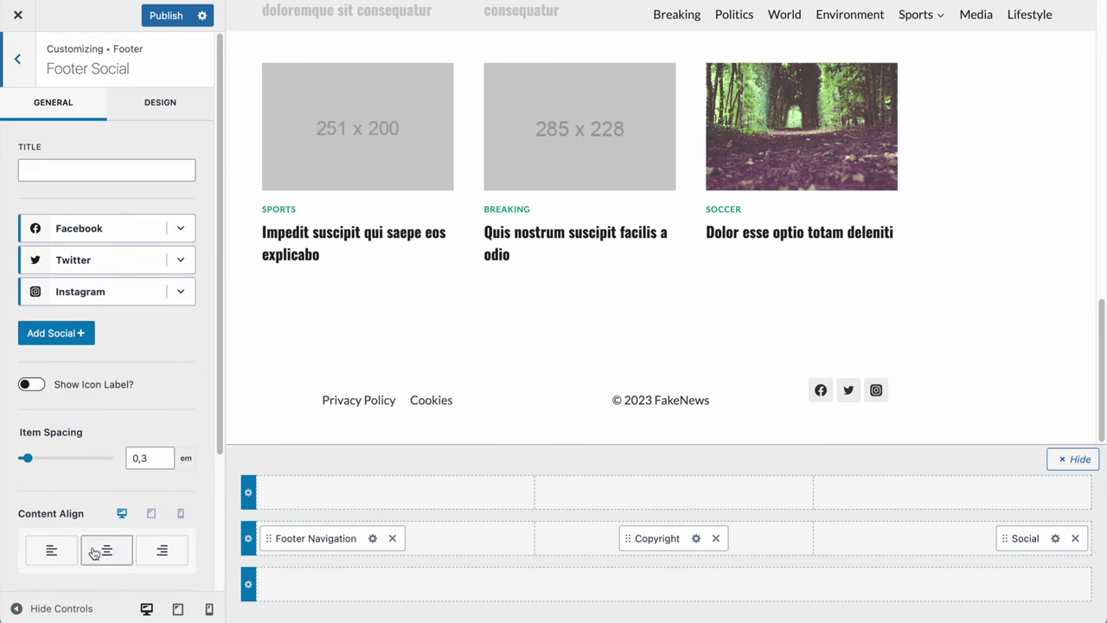
pyautogui.click(93, 553)
pyautogui.scroll(-3, 66, 386)
pyautogui.click(102, 494)
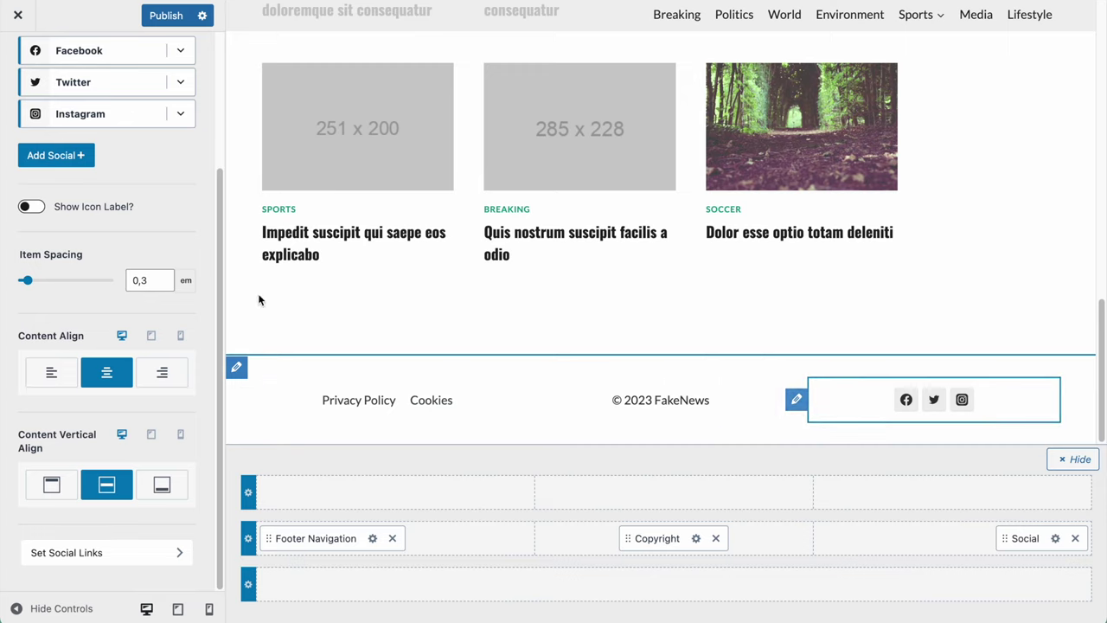
# - Change the footer's Facebook icon to the second, outlined "f" variant without the circle
pyautogui.scroll(3, 106, 289)
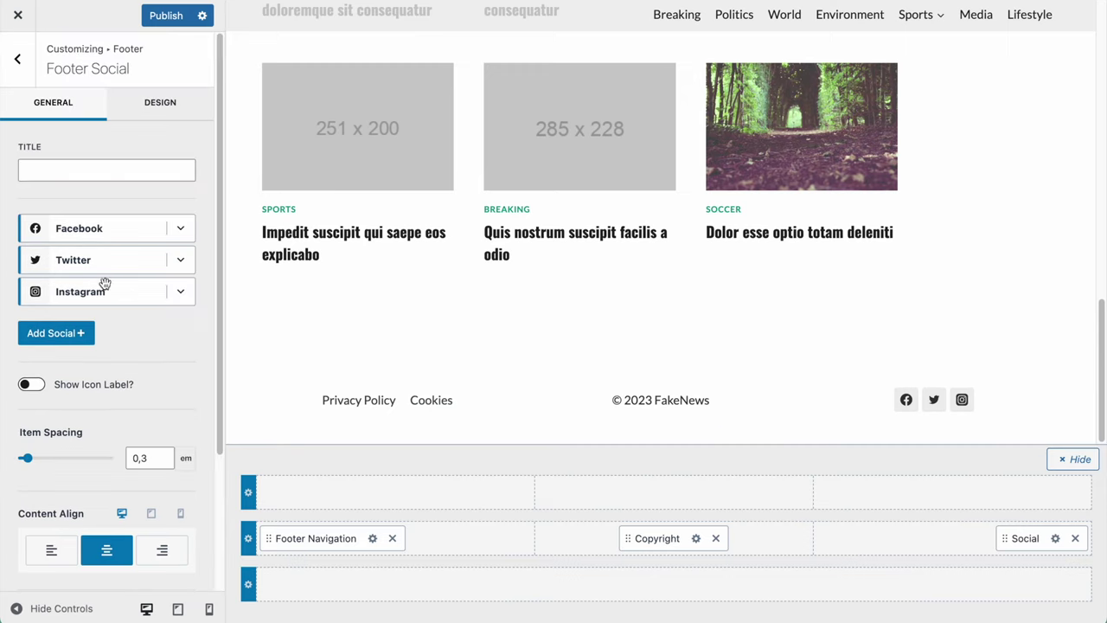
pyautogui.click(181, 230)
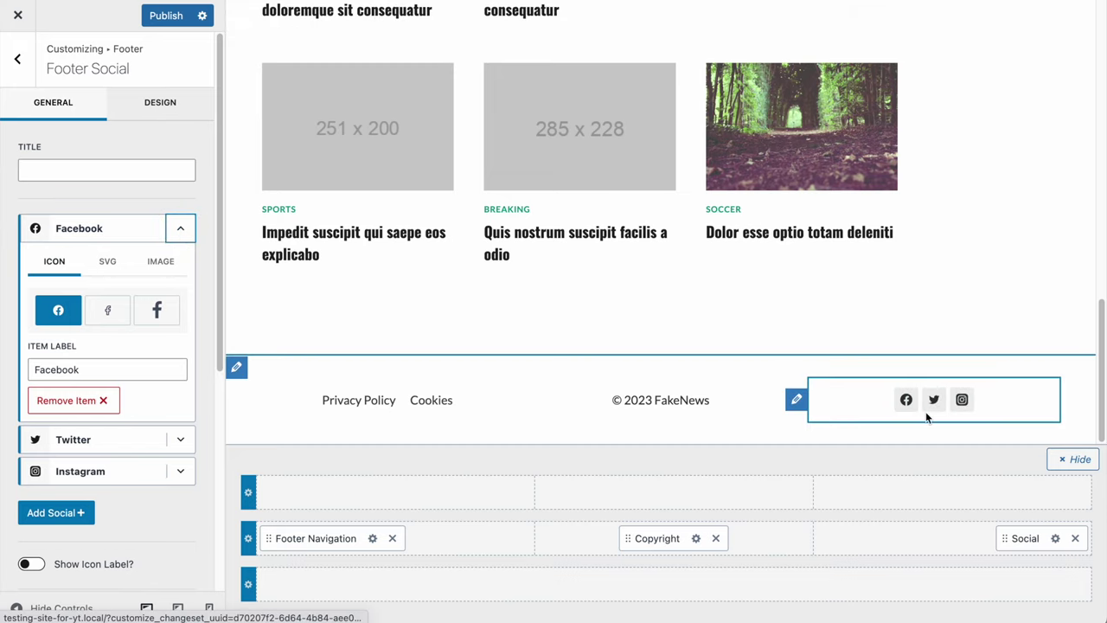
pyautogui.scroll(-2, 109, 326)
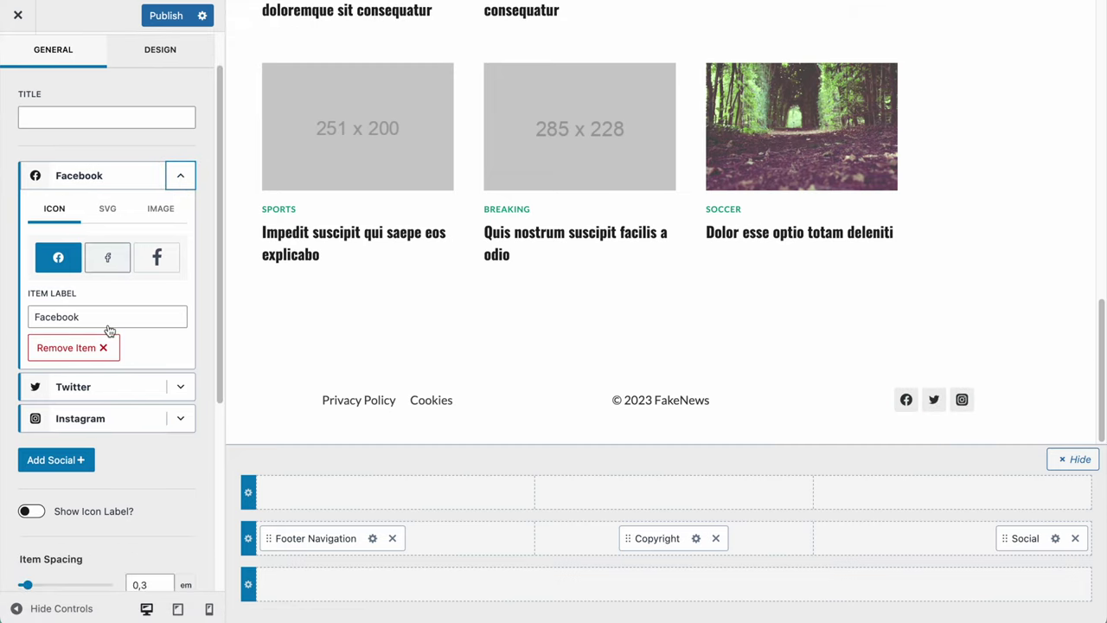
pyautogui.click(105, 261)
pyautogui.click(146, 258)
pyautogui.click(125, 261)
pyautogui.scroll(-3, 125, 339)
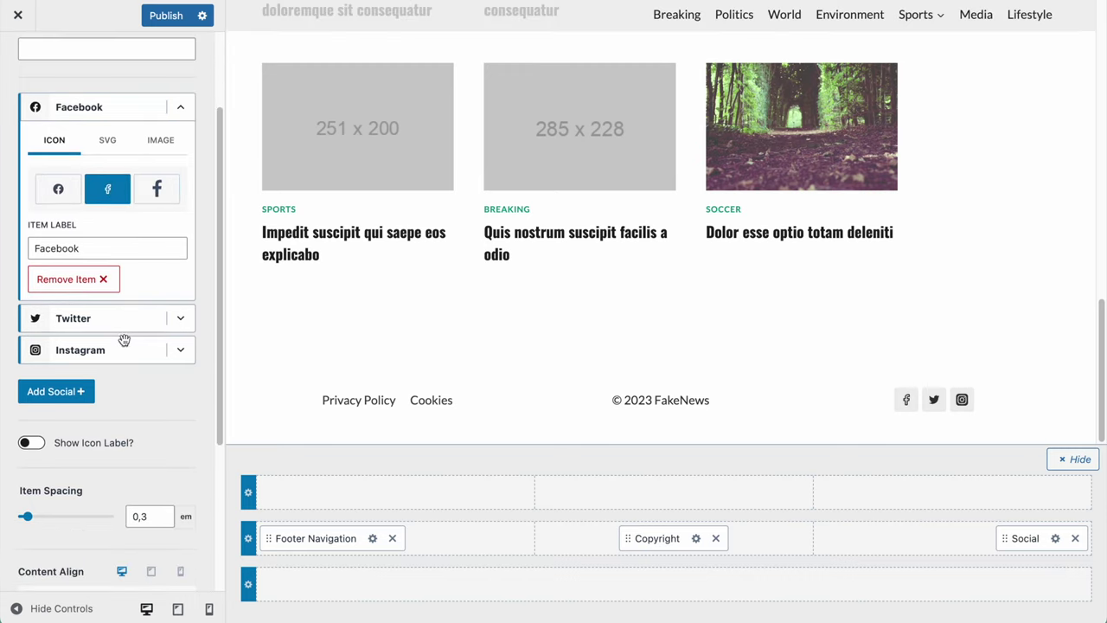
pyautogui.scroll(-5, 67, 339)
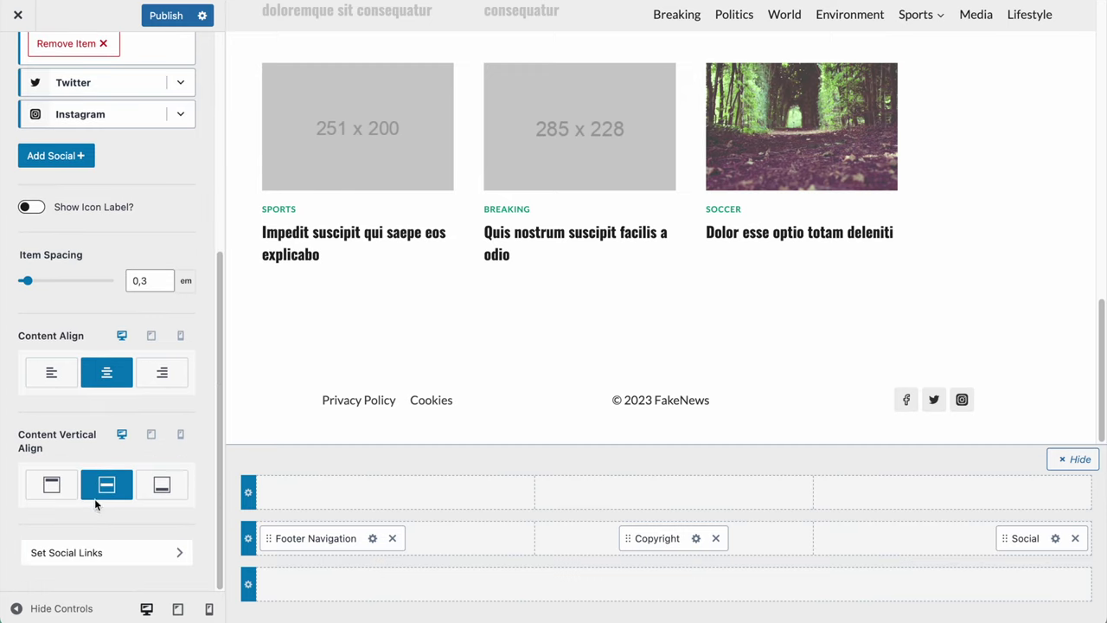
# - Set the footer social icons' style to Outline in their design settings
pyautogui.scroll(8, 95, 502)
pyautogui.click(157, 105)
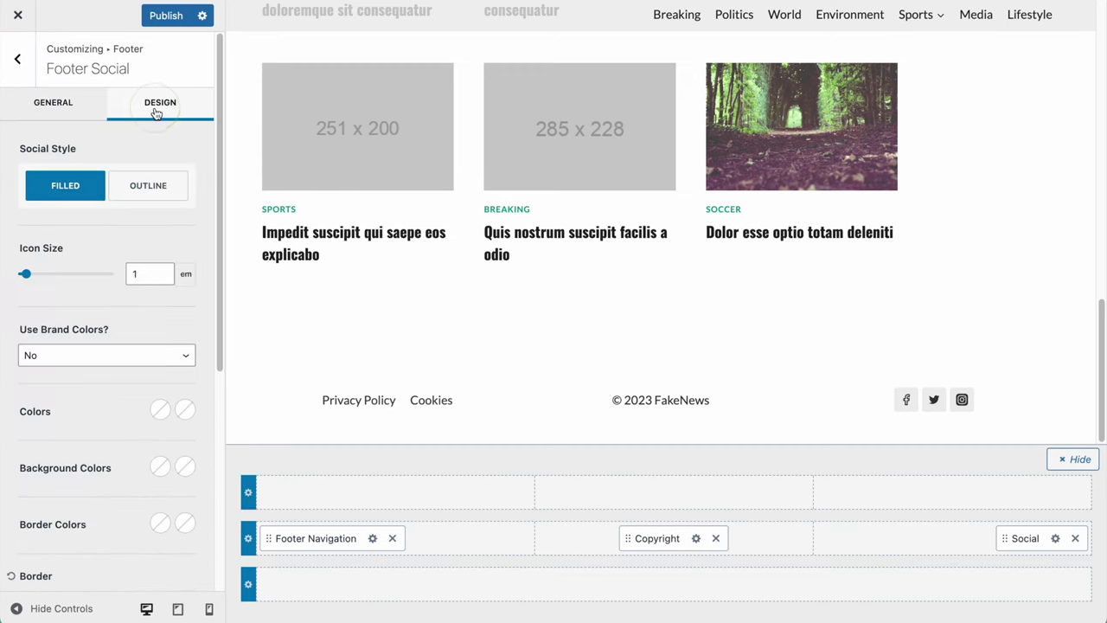
pyautogui.click(139, 194)
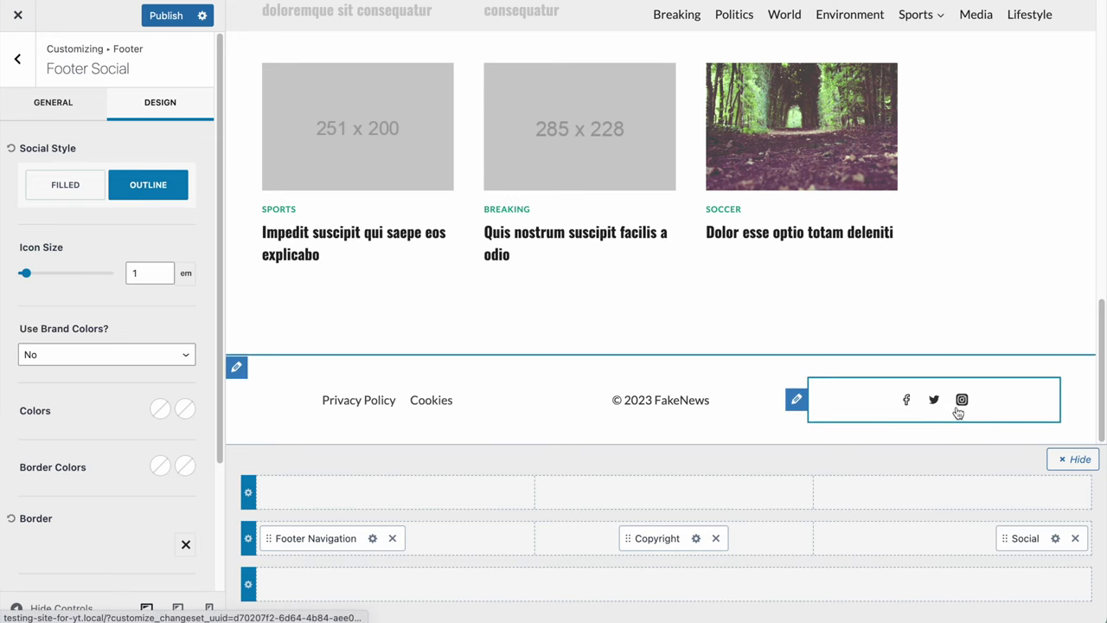
# - Set the footer social icons' hover color to the palette green 008F72 and publish the changes
pyautogui.click(160, 408)
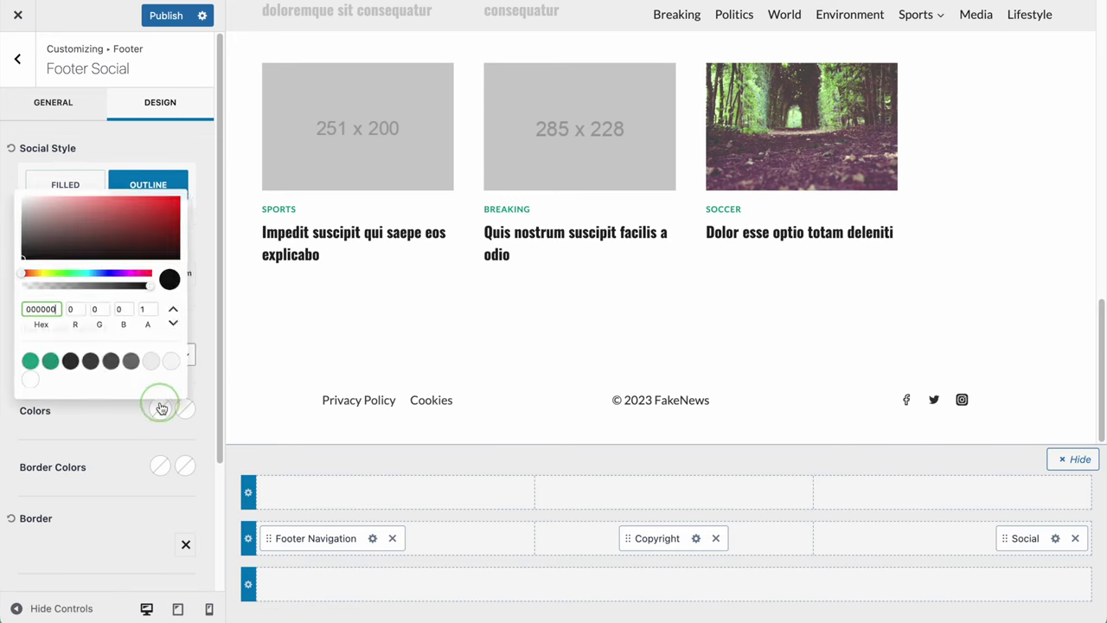
pyautogui.click(205, 419)
pyautogui.click(185, 407)
pyautogui.click(53, 356)
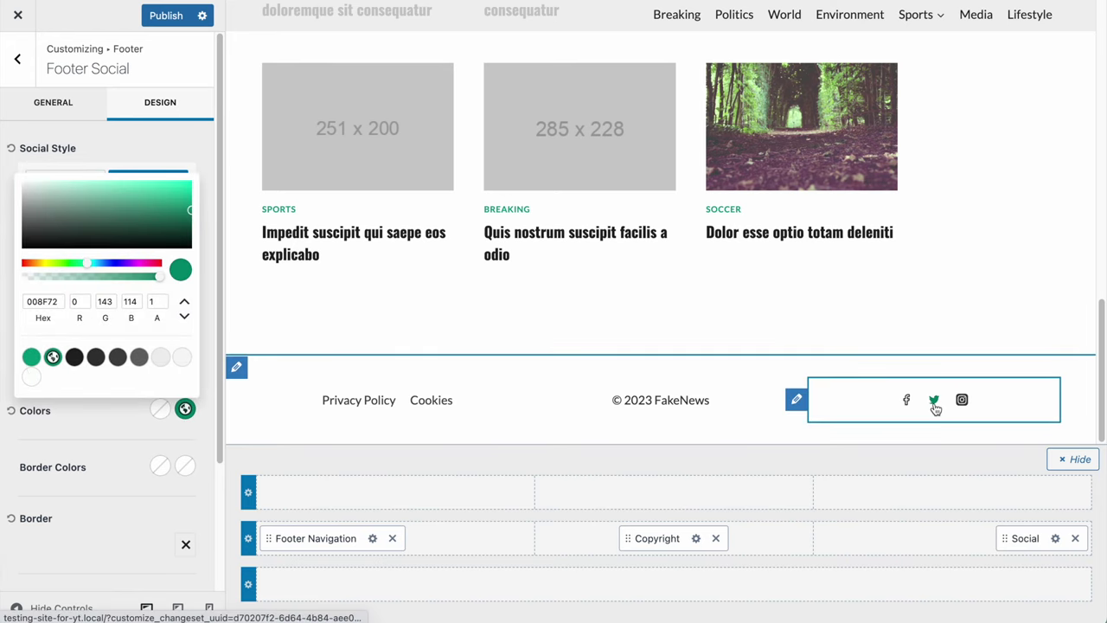
pyautogui.click(73, 465)
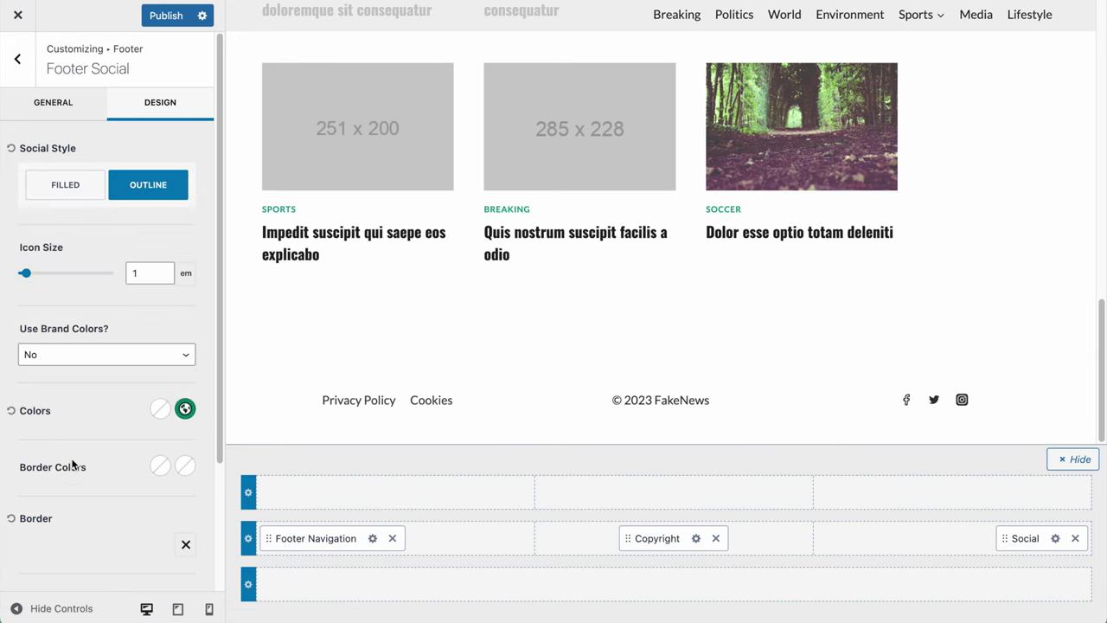
pyautogui.click(166, 15)
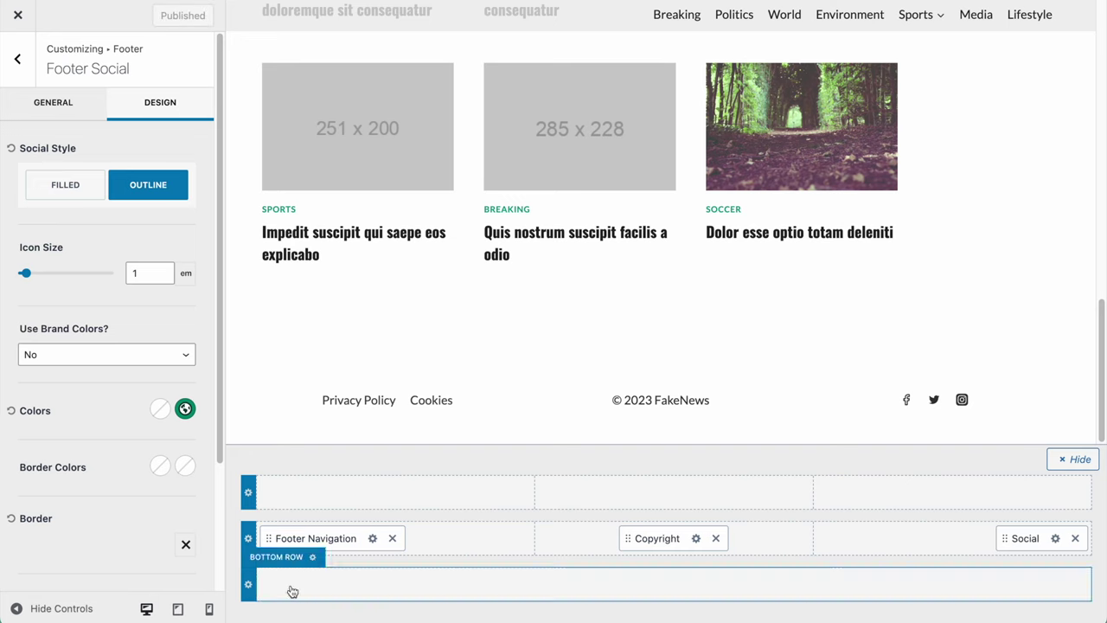
# - Check the footer in the tablet and mobile previews and compare the social icons' alignment settings across devices
pyautogui.click(178, 609)
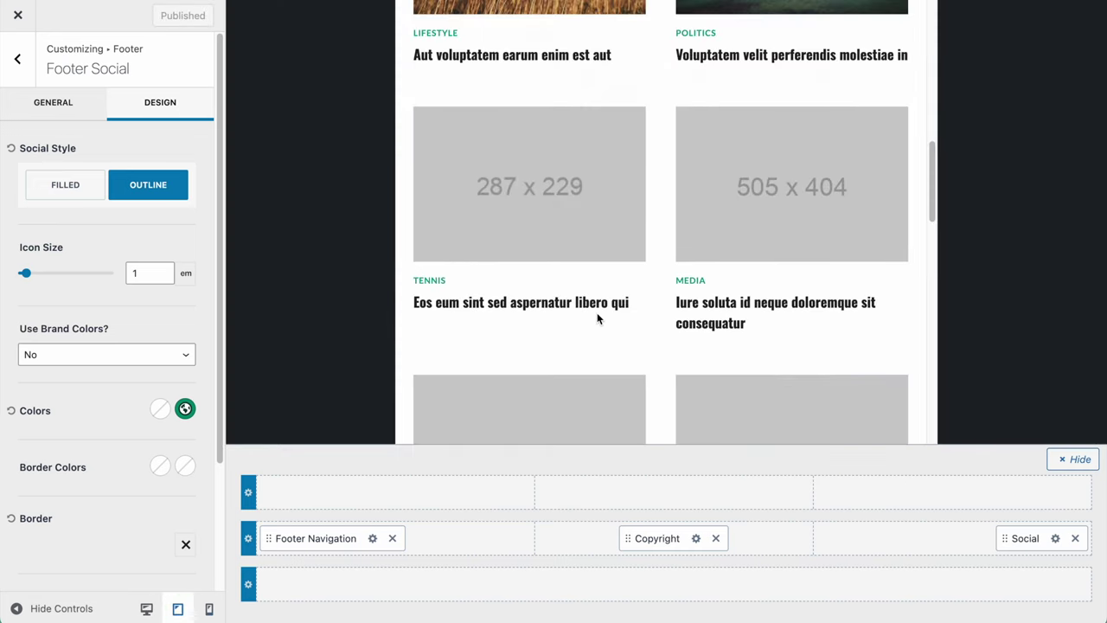
pyautogui.scroll(-8, 597, 316)
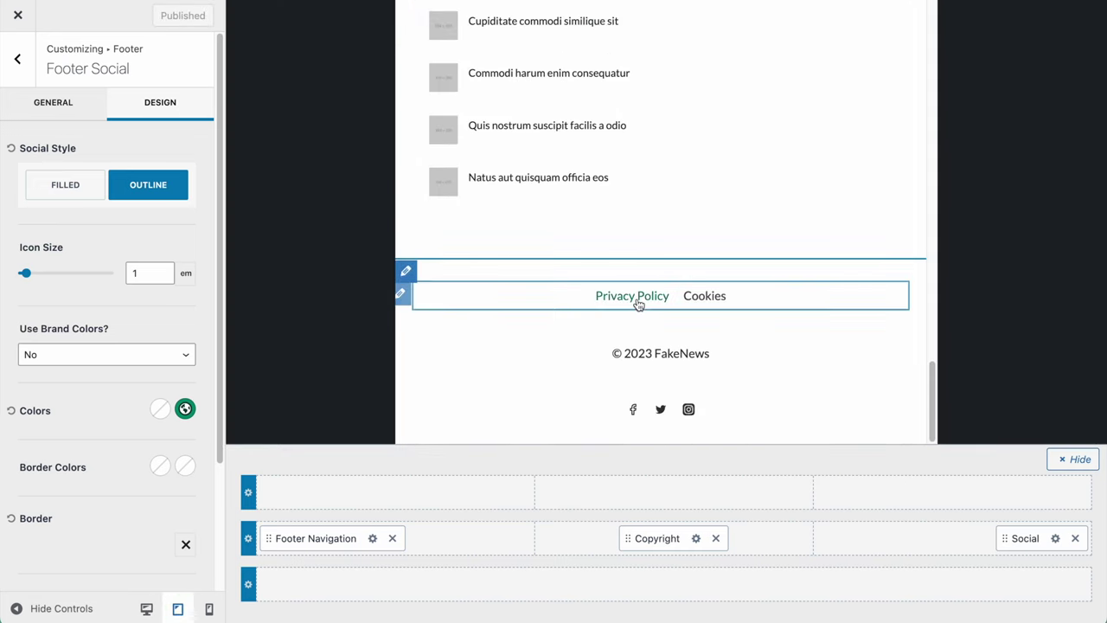
pyautogui.click(205, 612)
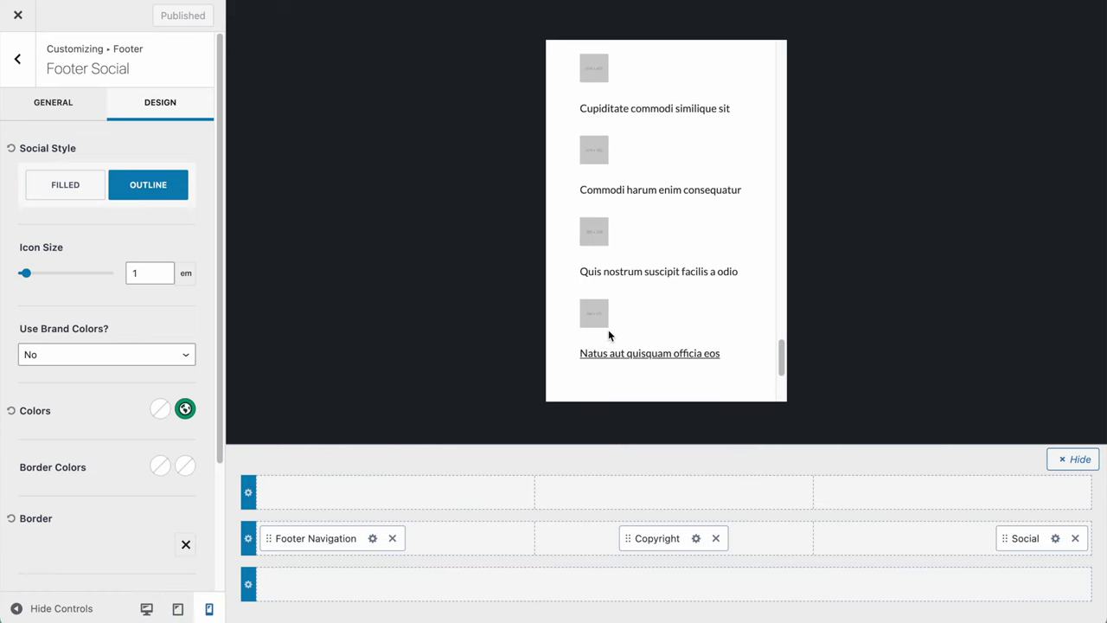
pyautogui.scroll(-3, 593, 371)
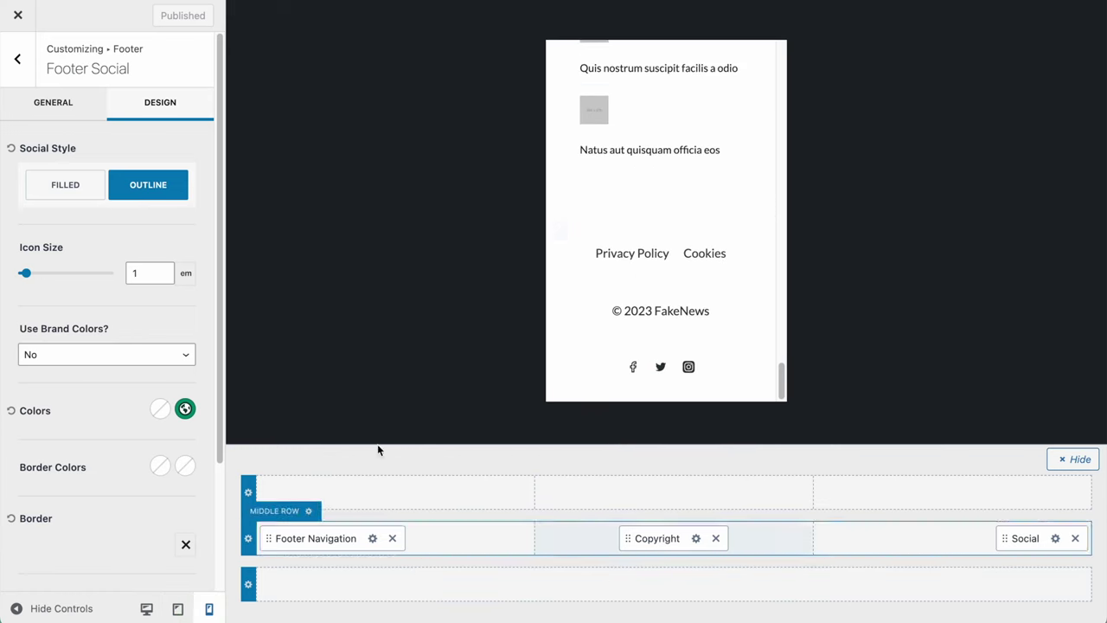
pyautogui.click(53, 102)
pyautogui.scroll(-5, 110, 484)
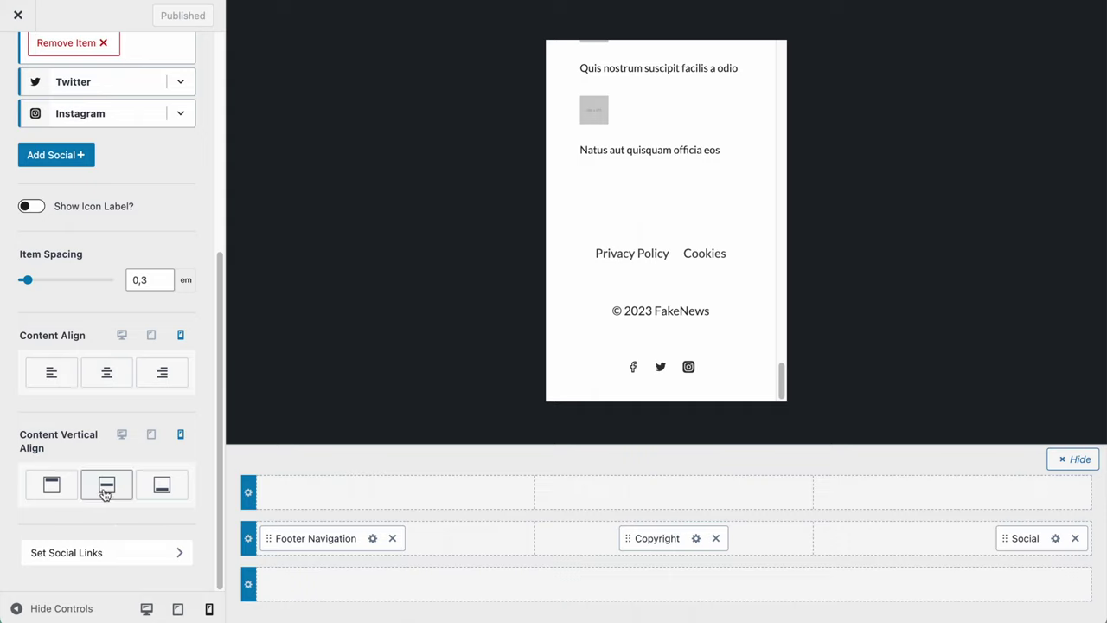
pyautogui.click(150, 335)
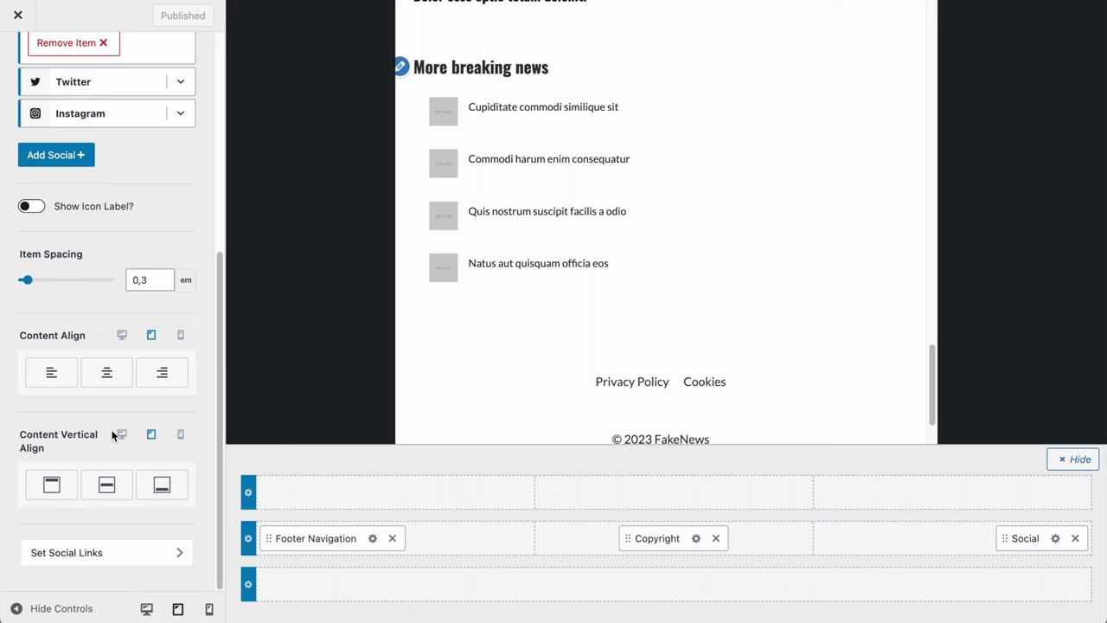
pyautogui.click(121, 336)
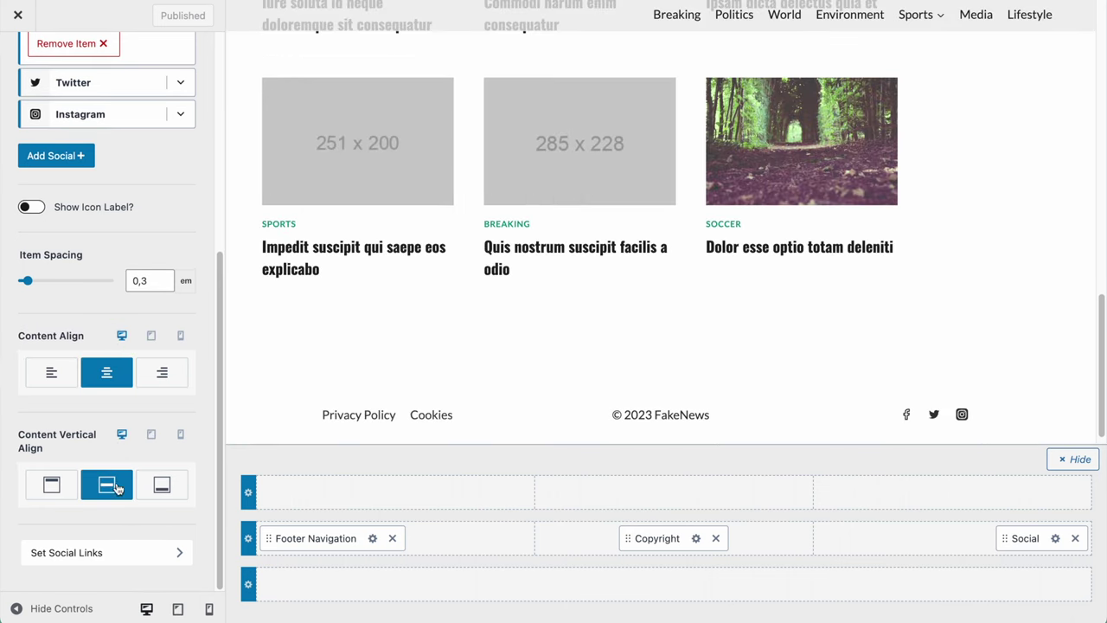
pyautogui.click(151, 336)
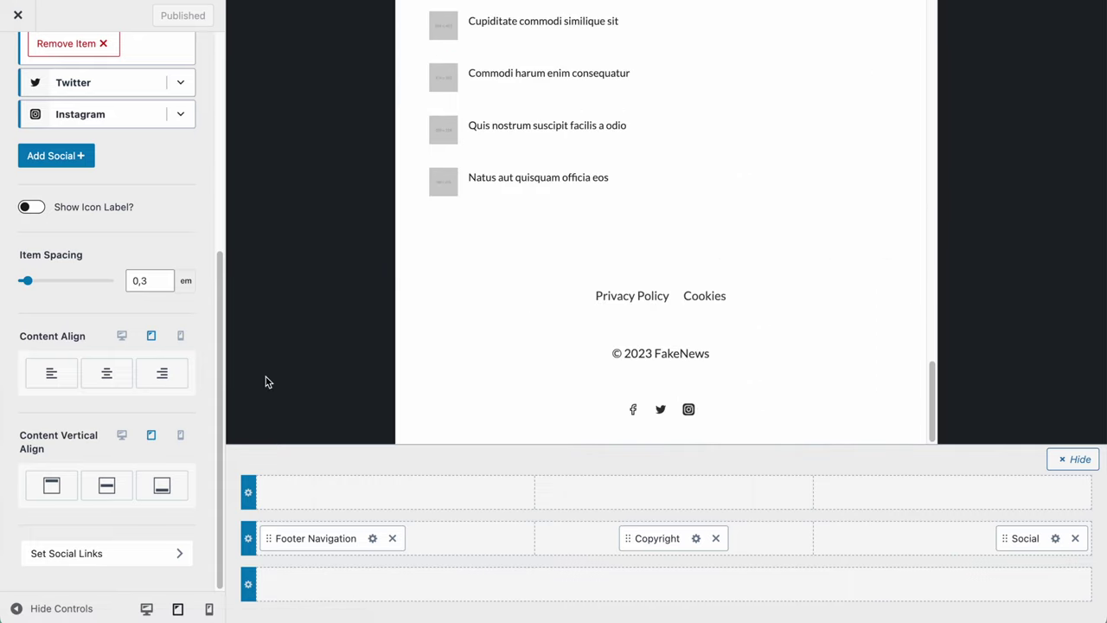
# - Look through the home page in the tablet preview, from the footer up to the header
pyautogui.scroll(10, 643, 320)
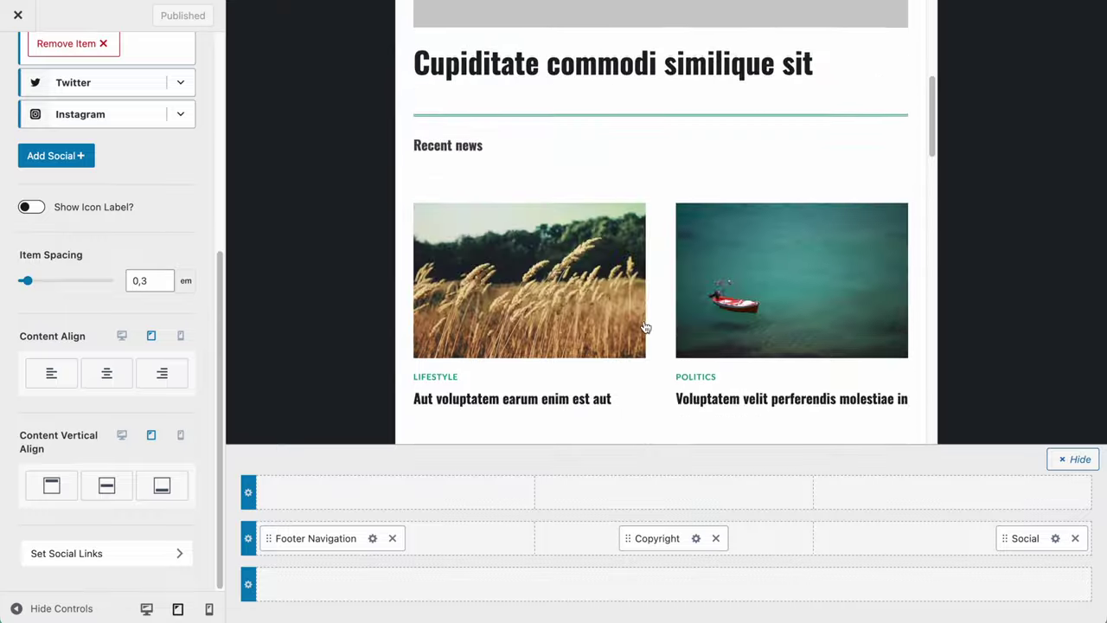
pyautogui.scroll(-10, 638, 311)
pyautogui.scroll(8, 638, 311)
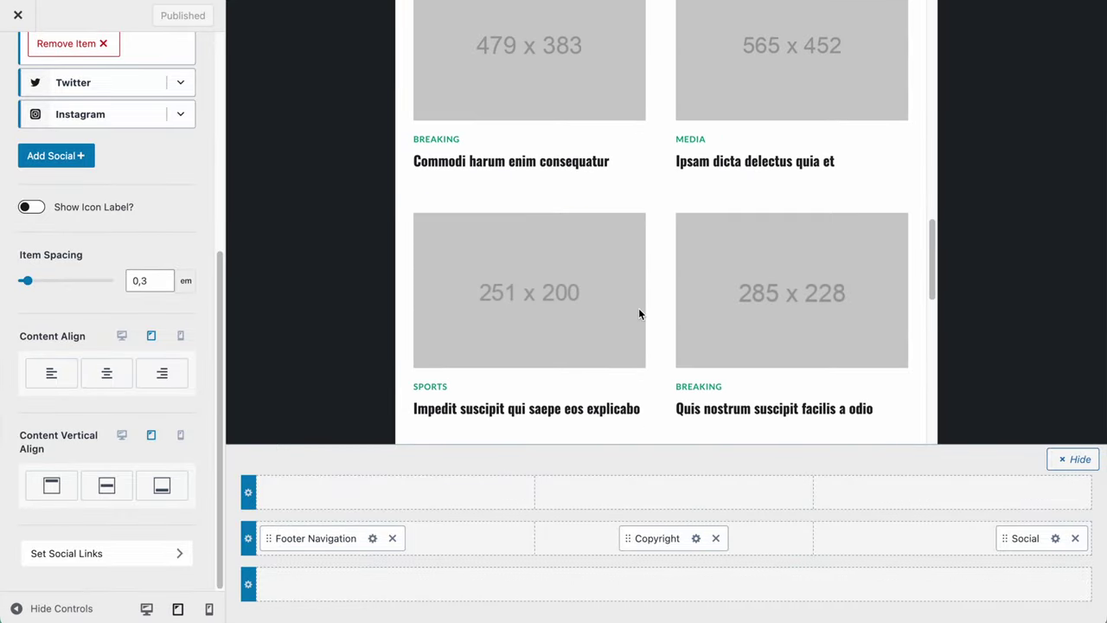
pyautogui.scroll(8, 638, 308)
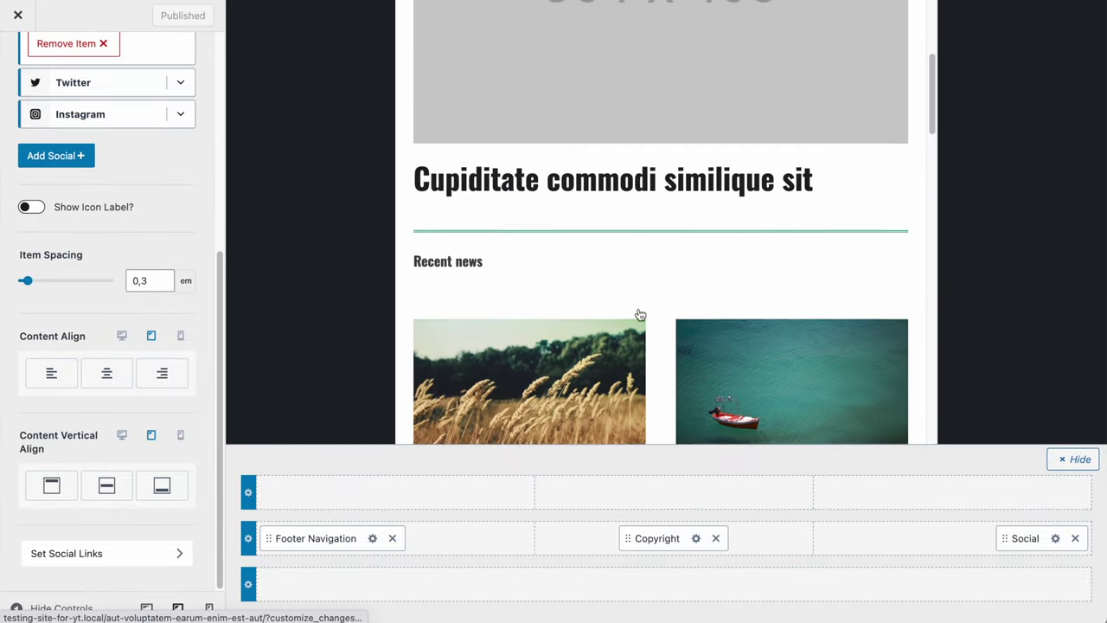
pyautogui.scroll(3, 526, 299)
pyautogui.scroll(-3, 536, 173)
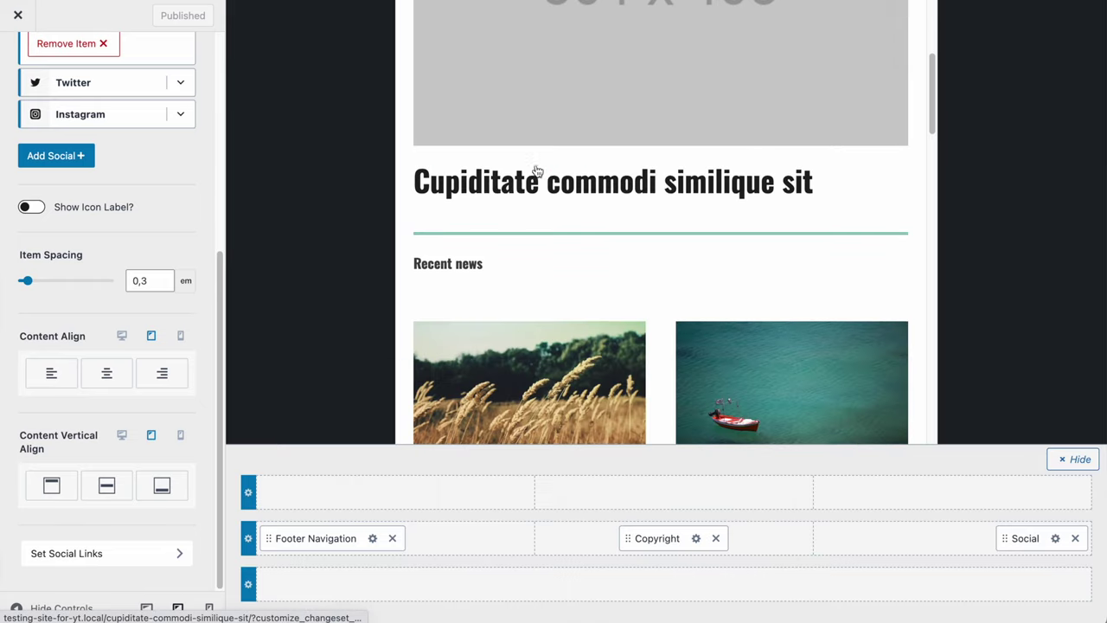
pyautogui.scroll(3, 619, 129)
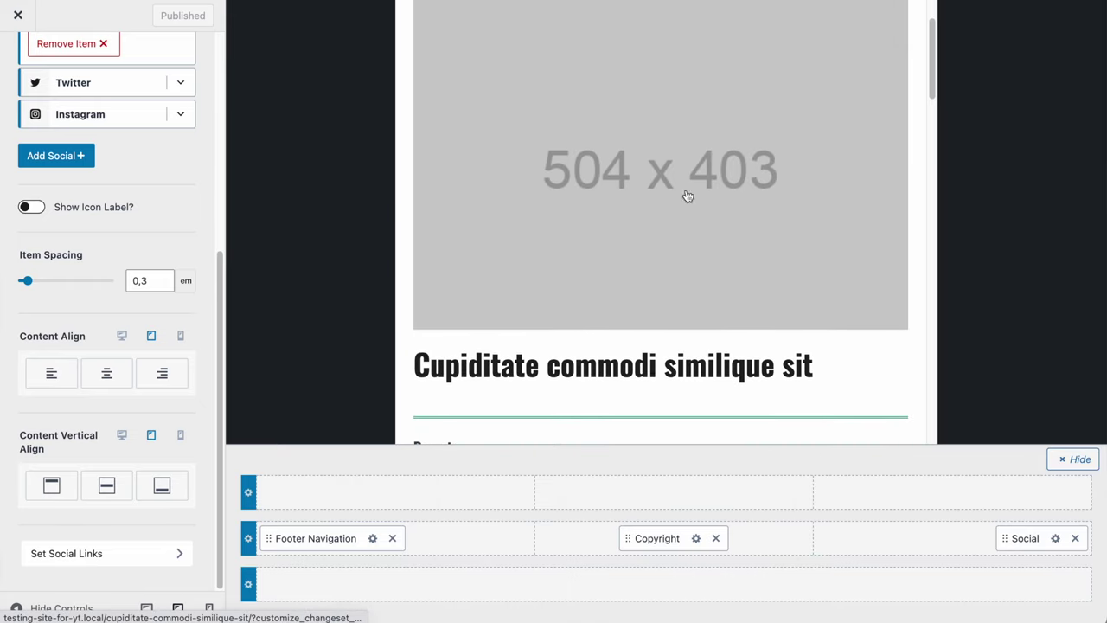
pyautogui.scroll(1, 634, 176)
pyautogui.scroll(-1, 635, 176)
pyautogui.scroll(2, 636, 177)
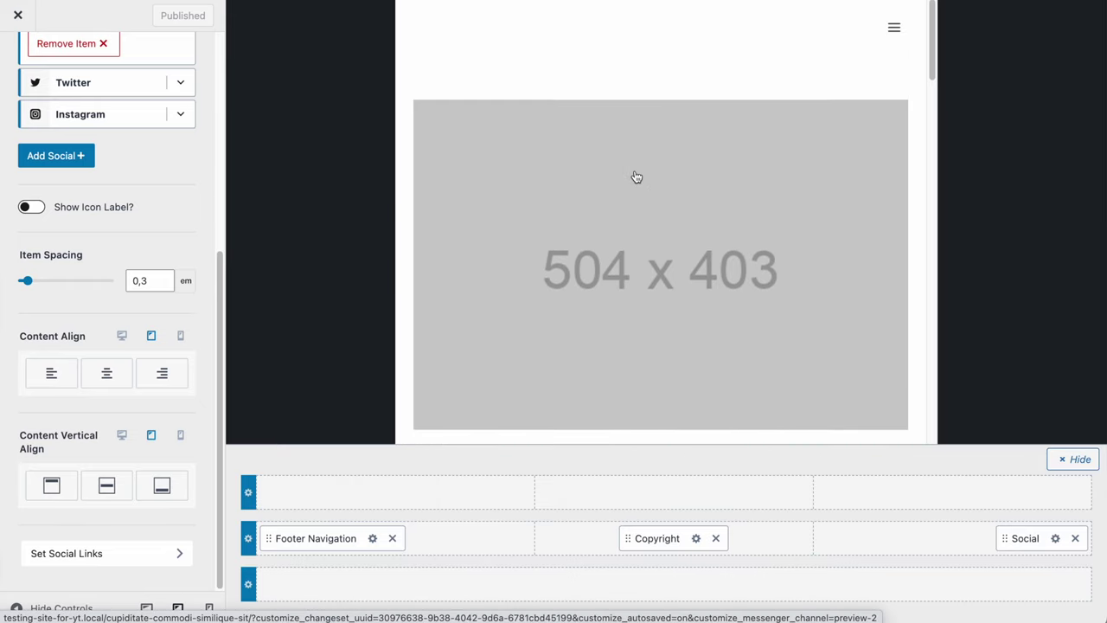
# - Switch to the mobile preview and test opening and closing the header's off-canvas menu
pyautogui.click(208, 607)
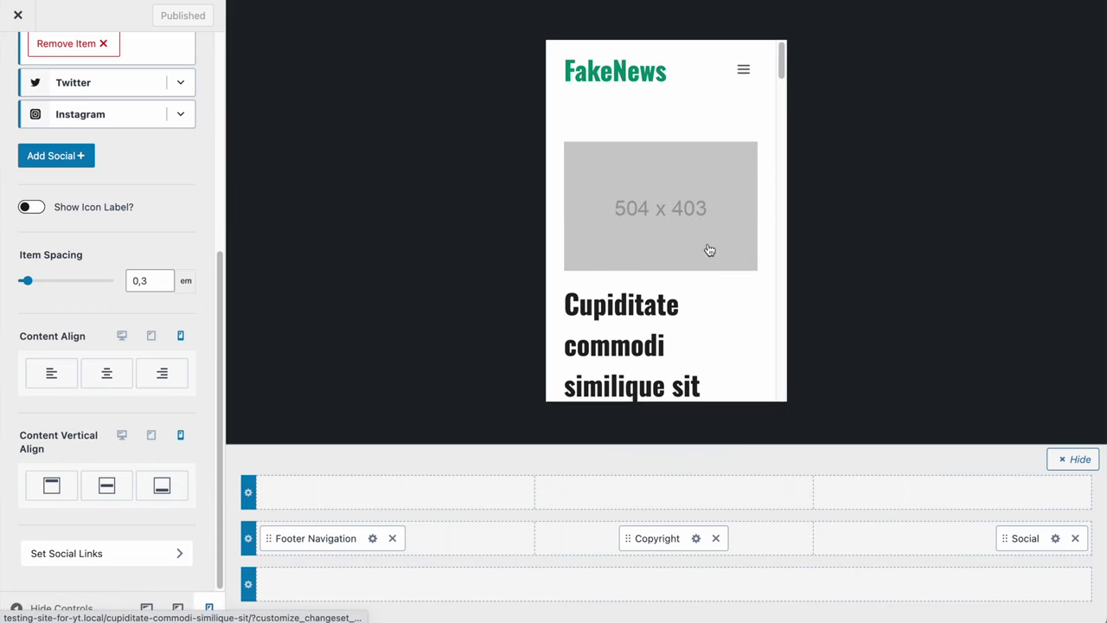
pyautogui.scroll(-10, 709, 250)
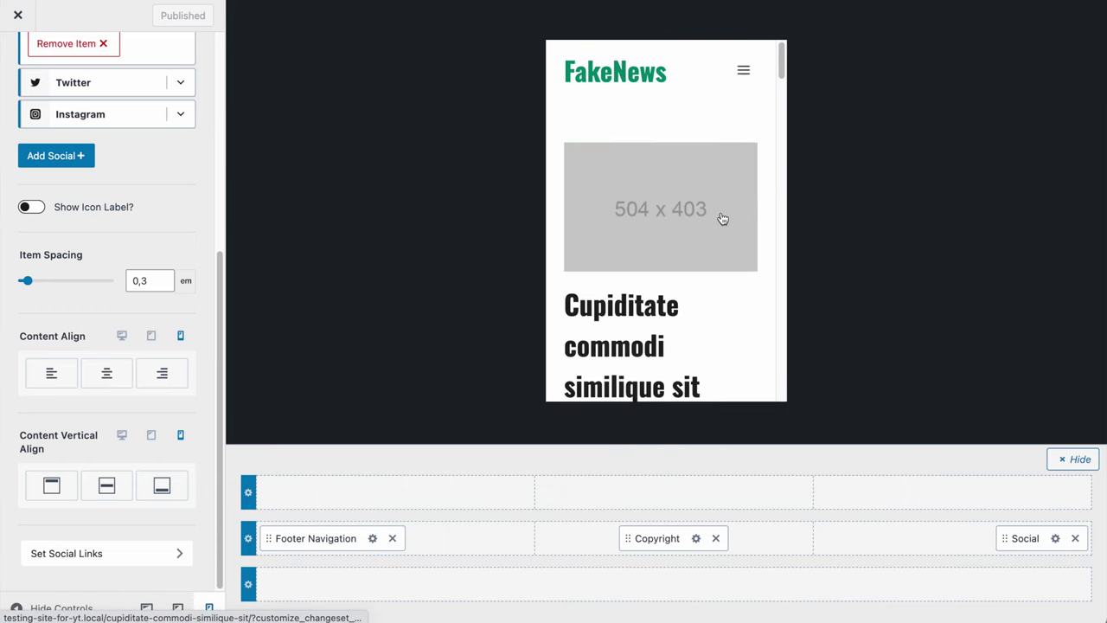
pyautogui.click(717, 73)
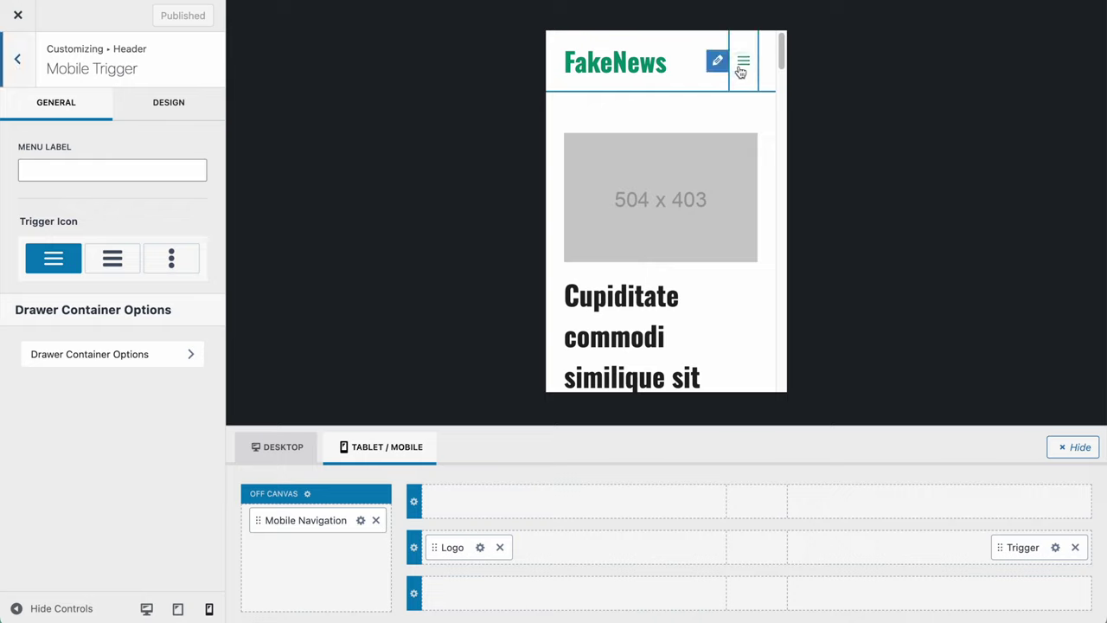
pyautogui.click(741, 69)
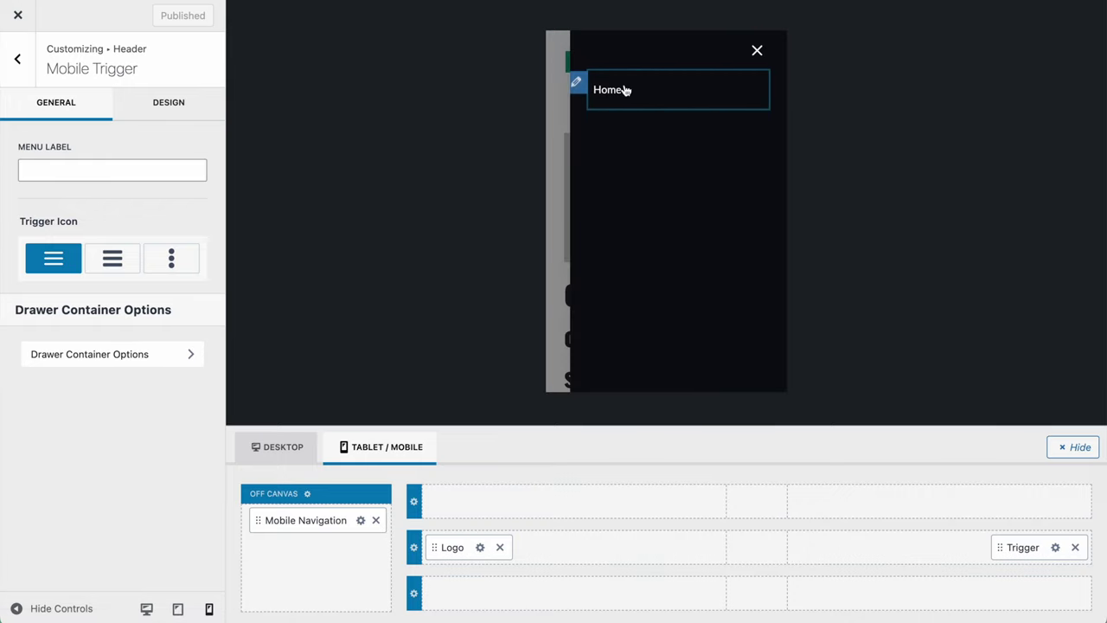
pyautogui.click(757, 52)
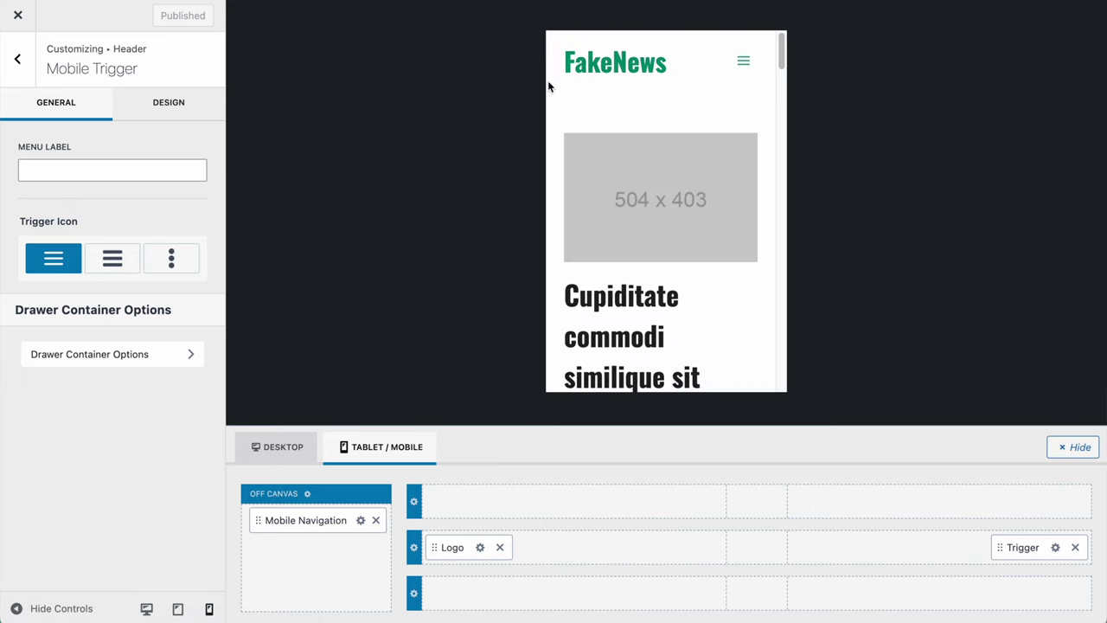
# - Set the menu label of the mobile header's Trigger element to "MENU"
pyautogui.click(480, 548)
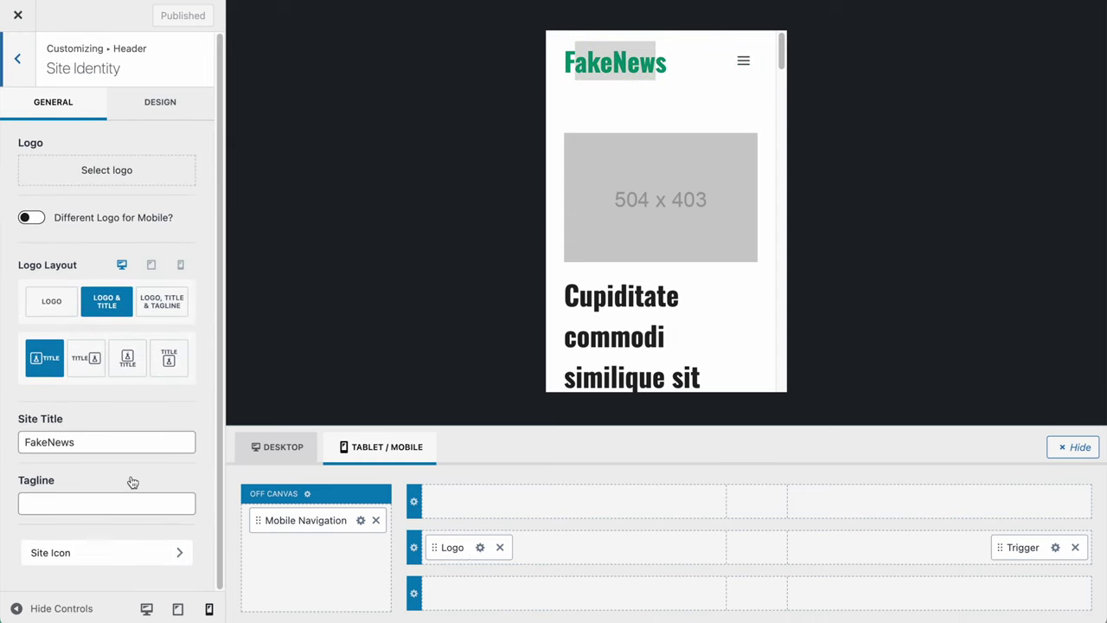
pyautogui.click(1054, 549)
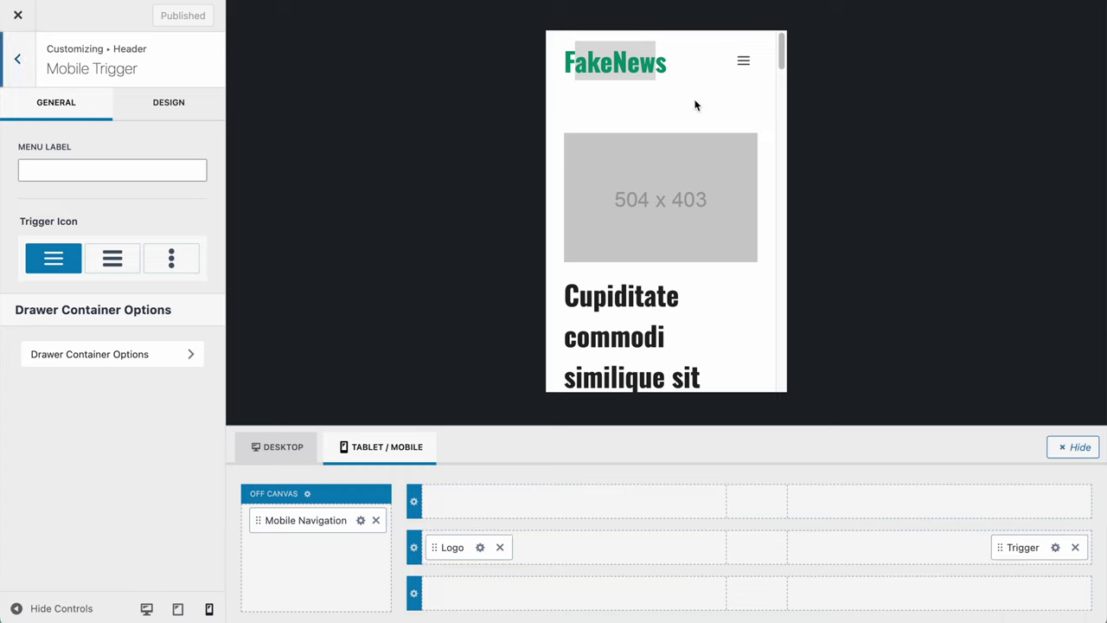
pyautogui.click(84, 170)
pyautogui.write('MENU')
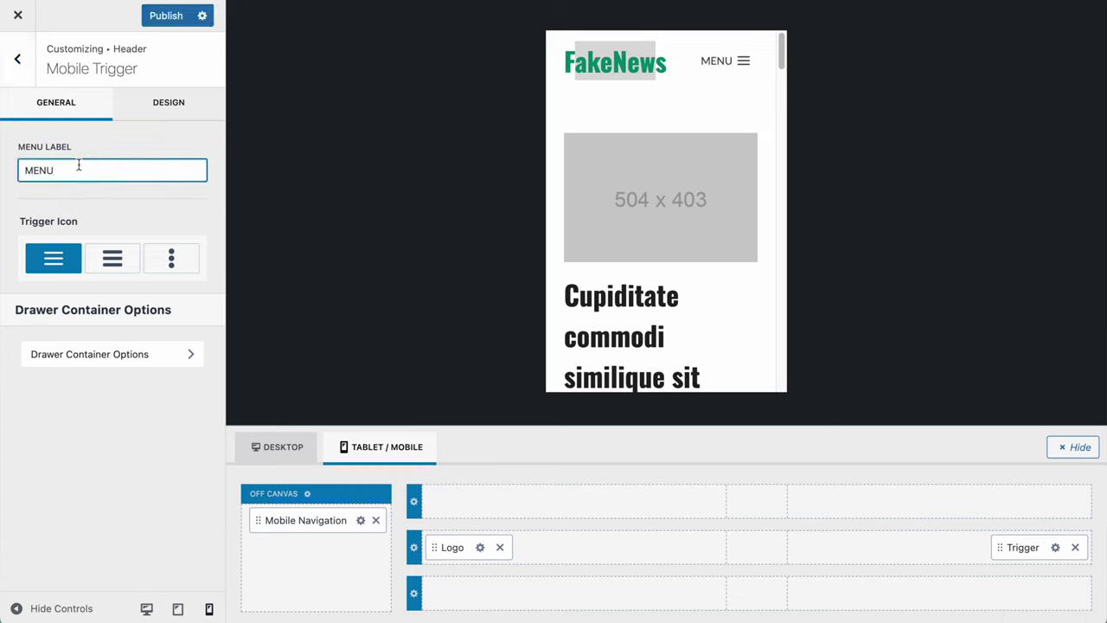
pyautogui.click(213, 247)
# - Set the mobile trigger's icon size to 25 px in its design settings
pyautogui.click(171, 103)
pyautogui.moveTo(37, 275); pyautogui.dragTo(45, 278)
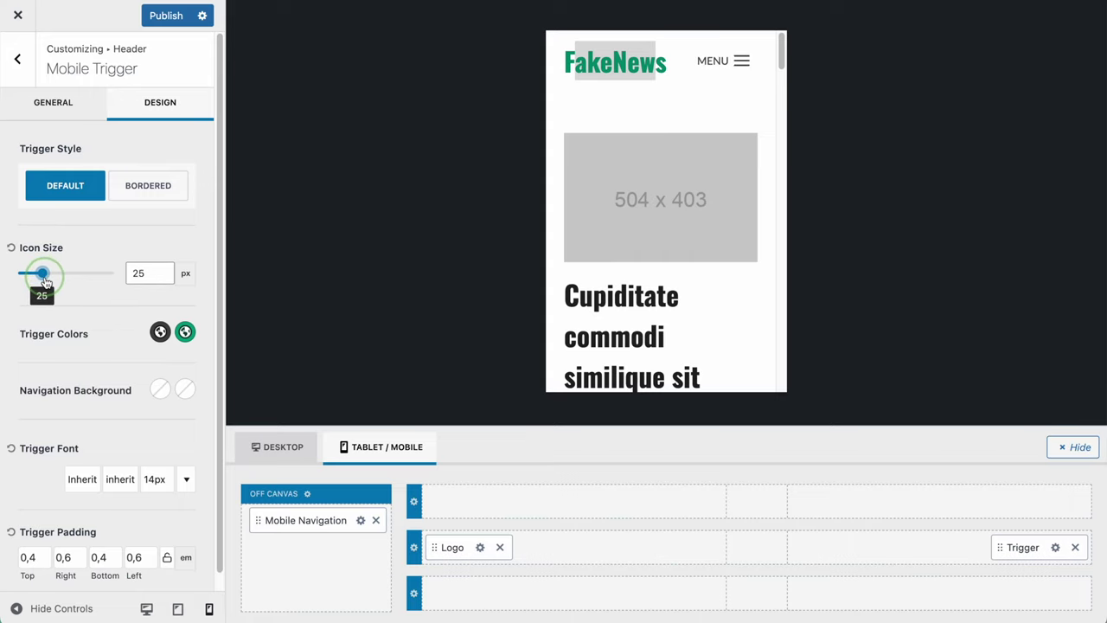
pyautogui.scroll(-1, 113, 340)
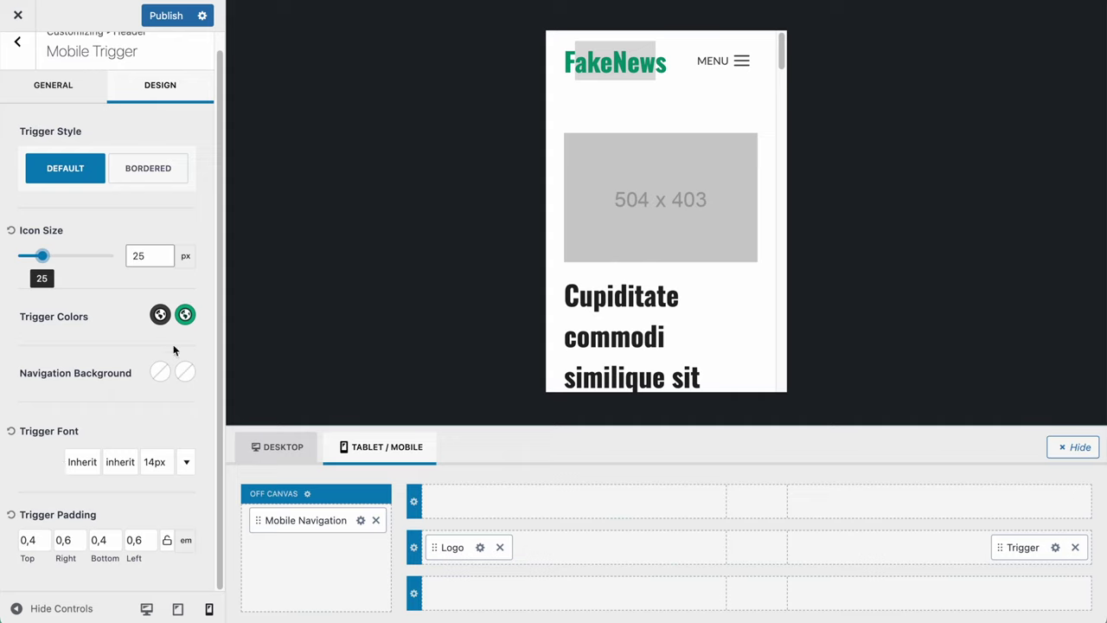
# - Try the Fullwidth layout for the header's off-canvas drawer in the mobile preview, and return it to Side Panel
pyautogui.click(68, 89)
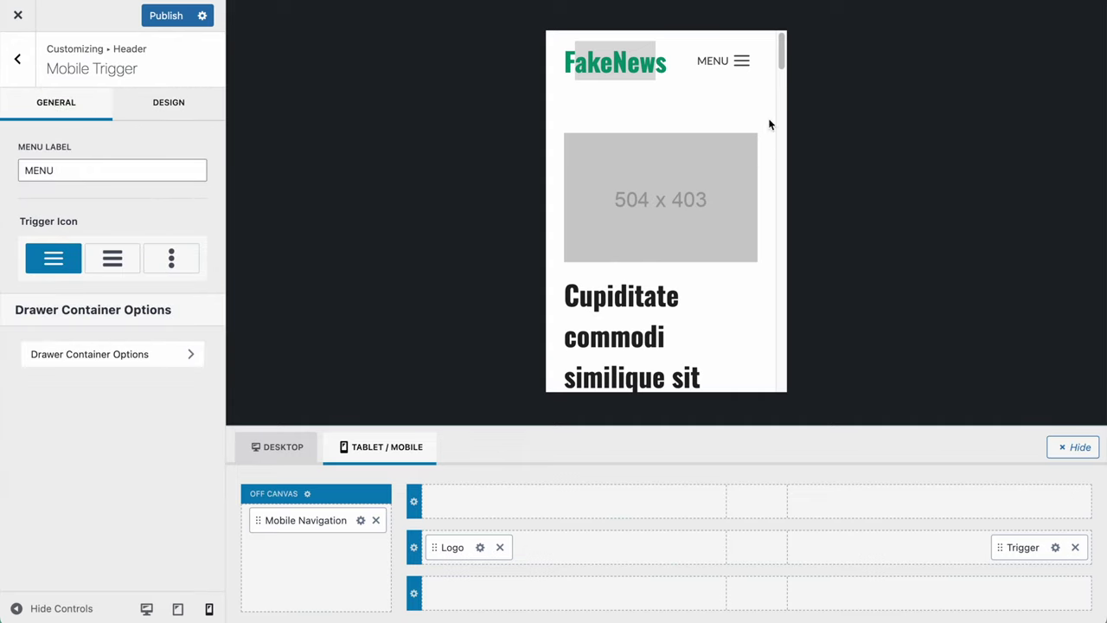
pyautogui.click(116, 353)
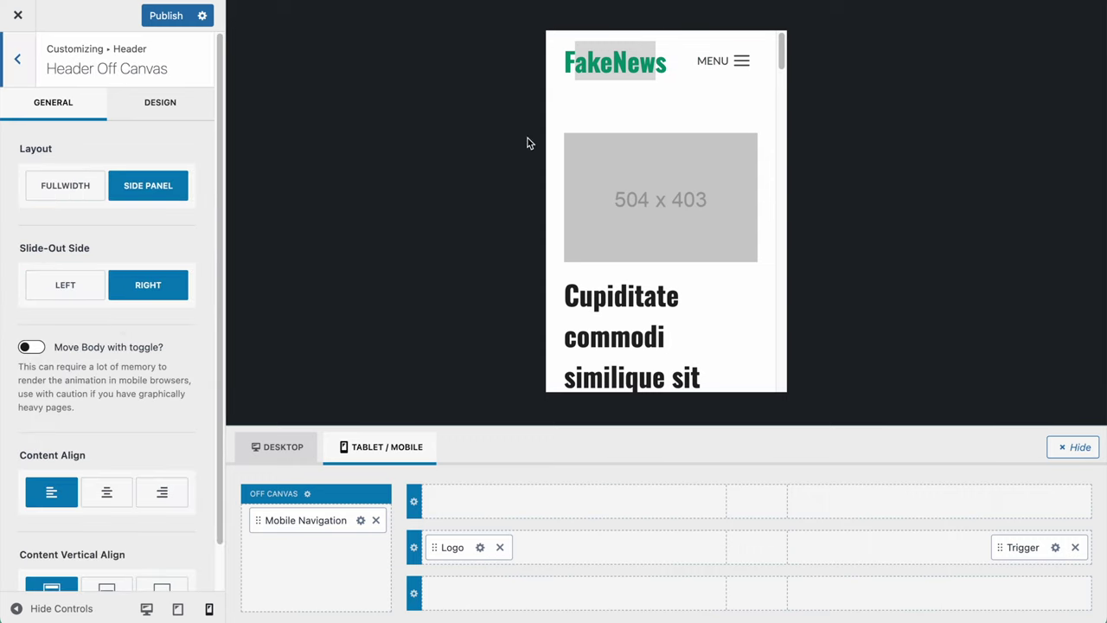
pyautogui.click(722, 73)
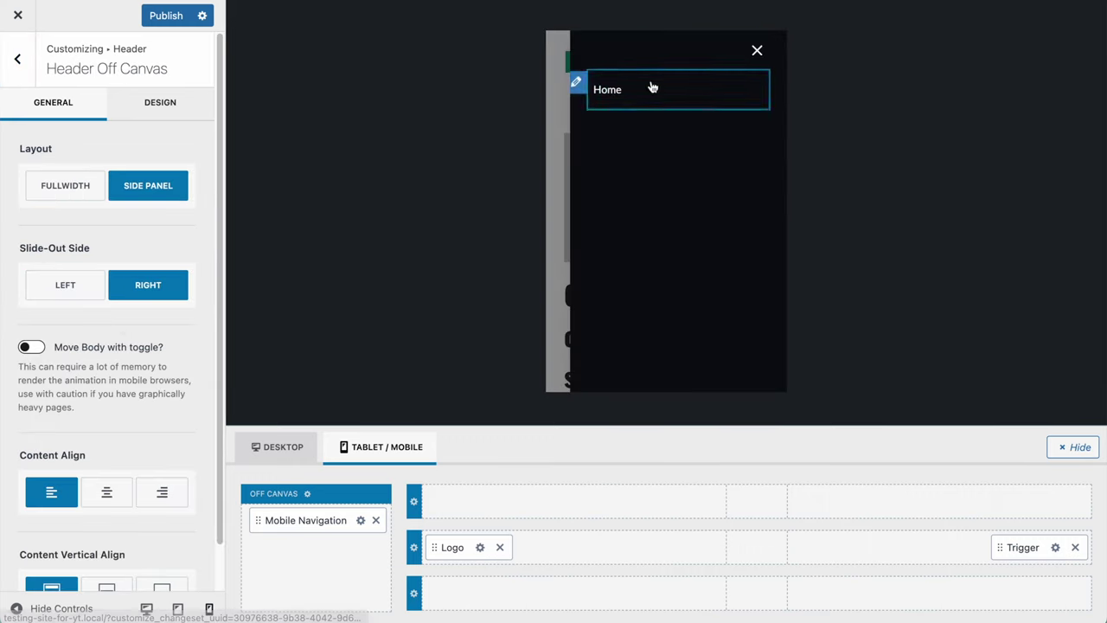
pyautogui.click(77, 188)
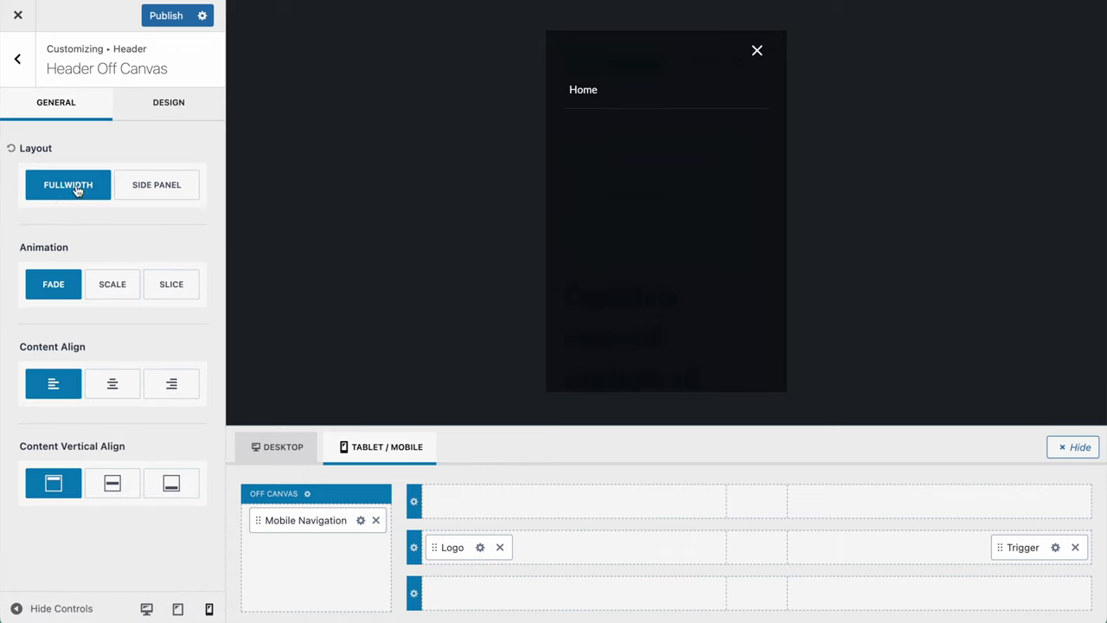
pyautogui.click(754, 50)
pyautogui.click(196, 185)
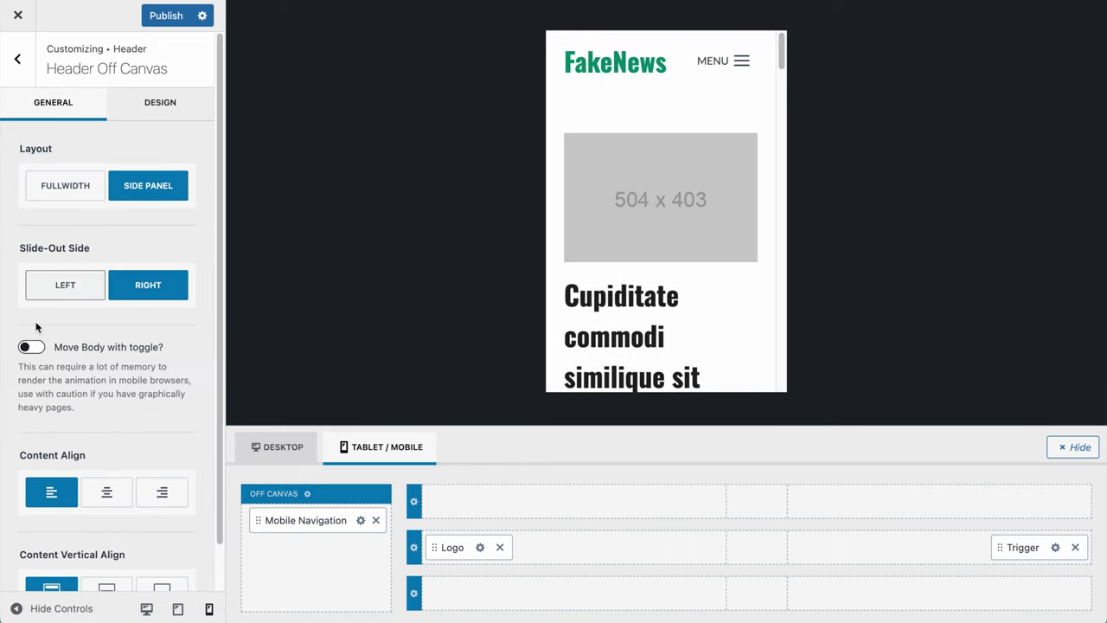
# - Review the drawer's remaining general options and test opening and closing the side-panel menu in the mobile preview
pyautogui.scroll(-1, 3, 432)
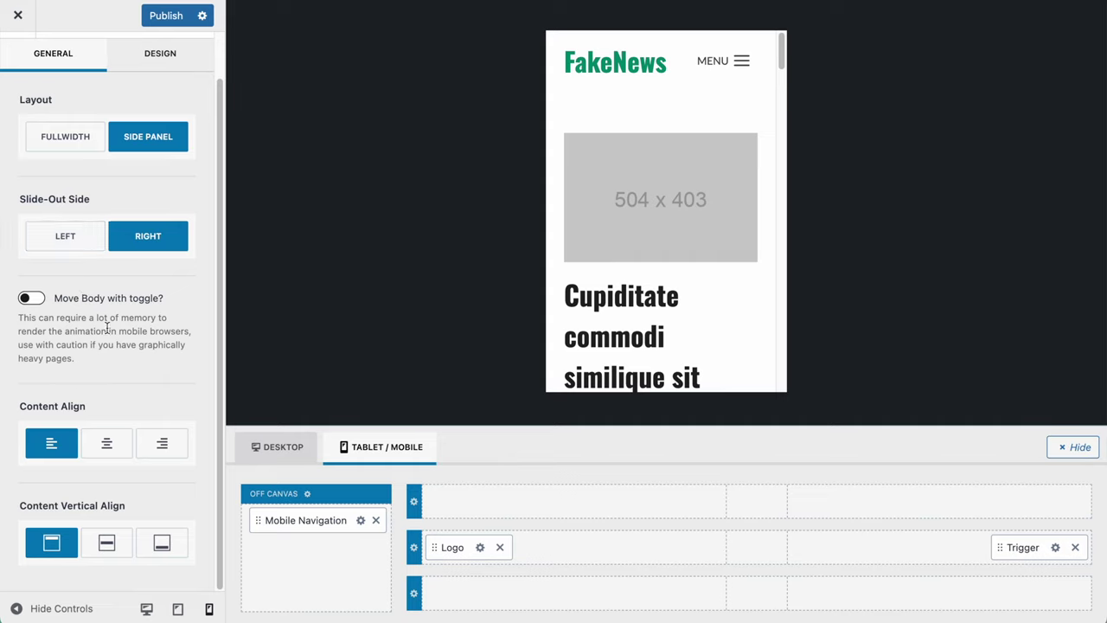
pyautogui.scroll(1, 107, 326)
pyautogui.click(736, 82)
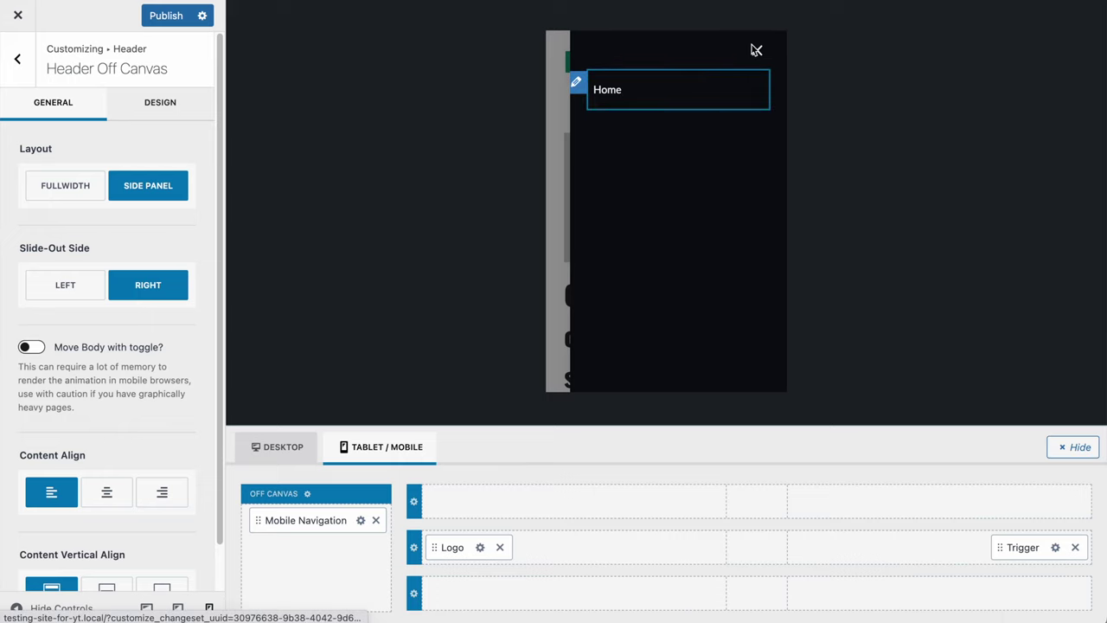
pyautogui.click(757, 53)
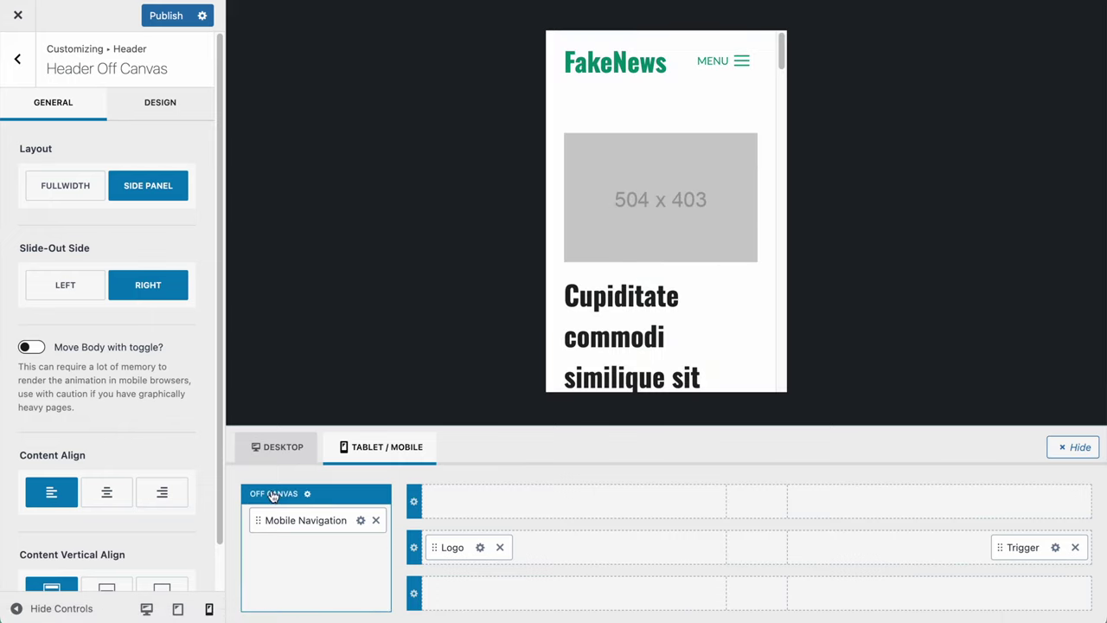
# - Assign the Categories menu to the Mobile menu location for the mobile navigation and publish the change
pyautogui.click(361, 521)
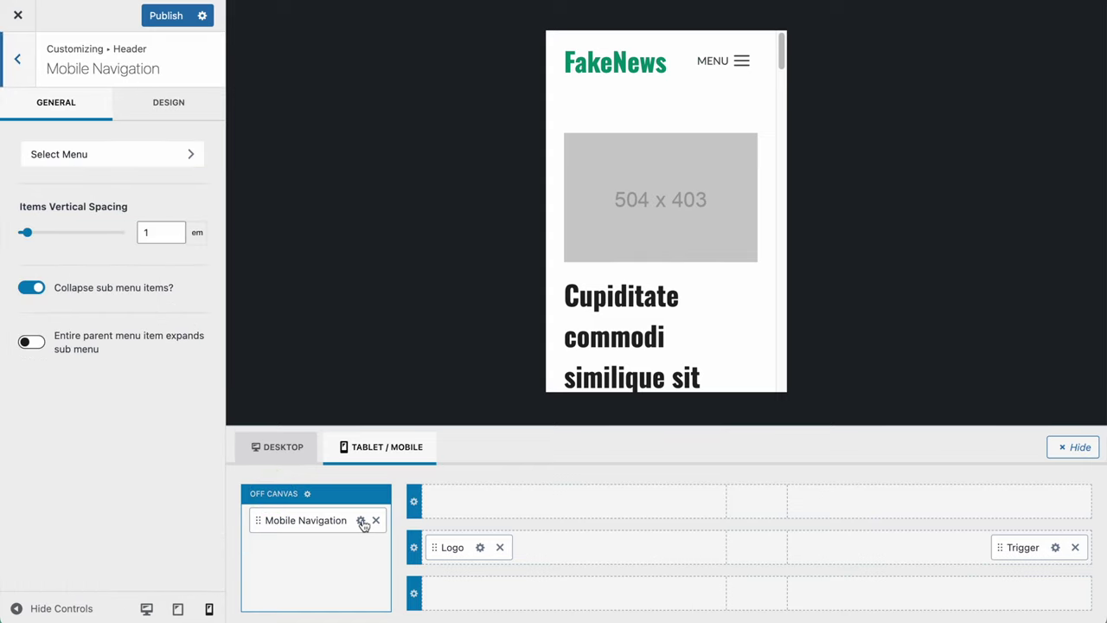
pyautogui.click(116, 154)
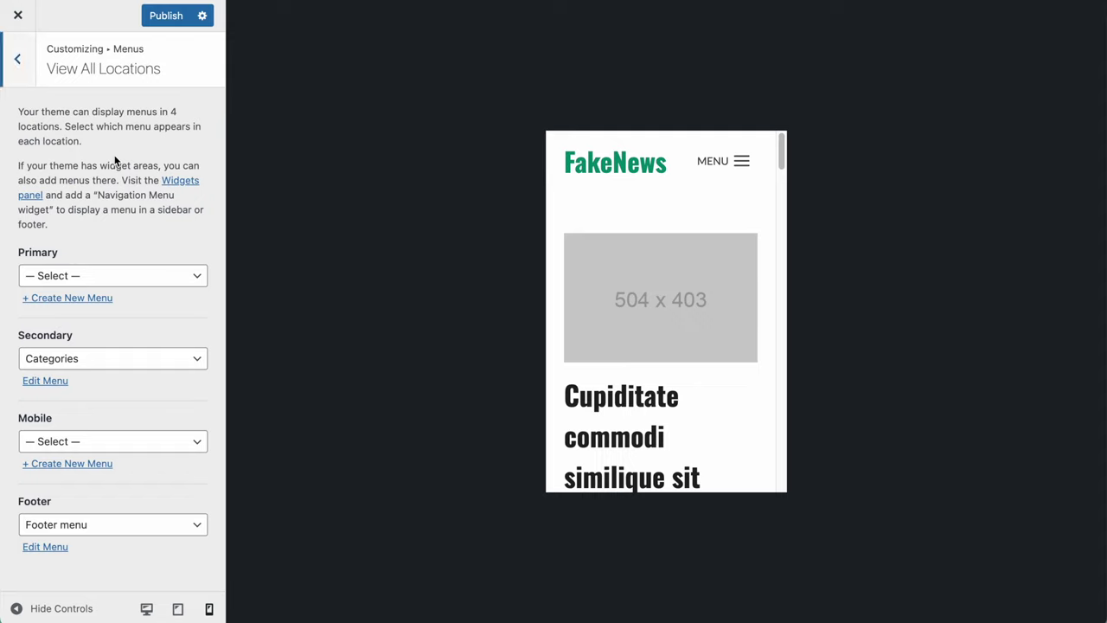
pyautogui.click(64, 443)
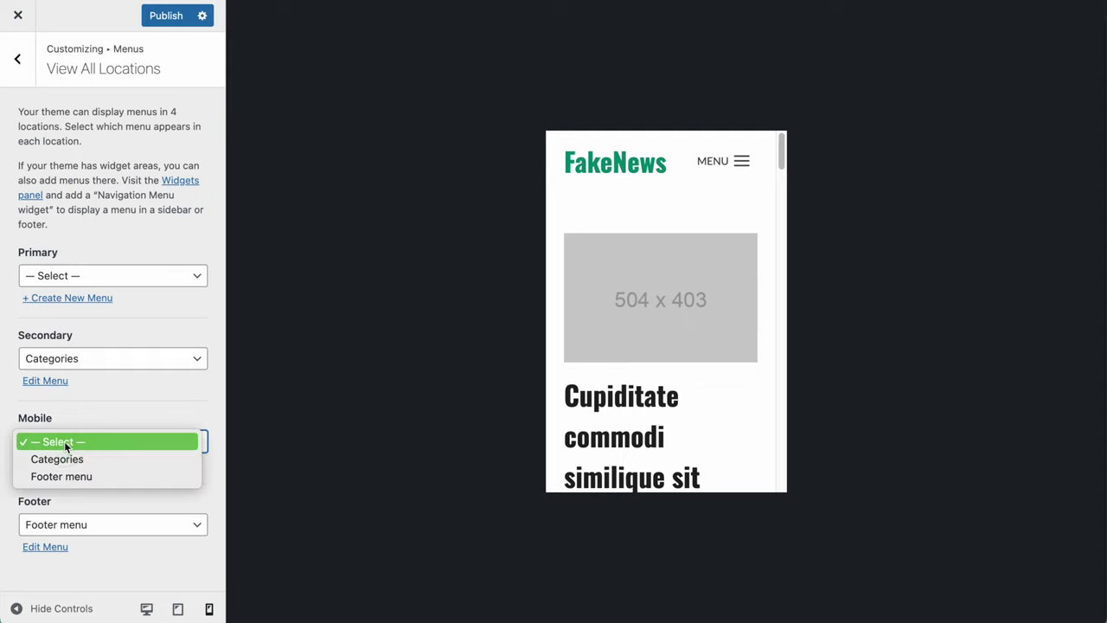
pyautogui.click(63, 456)
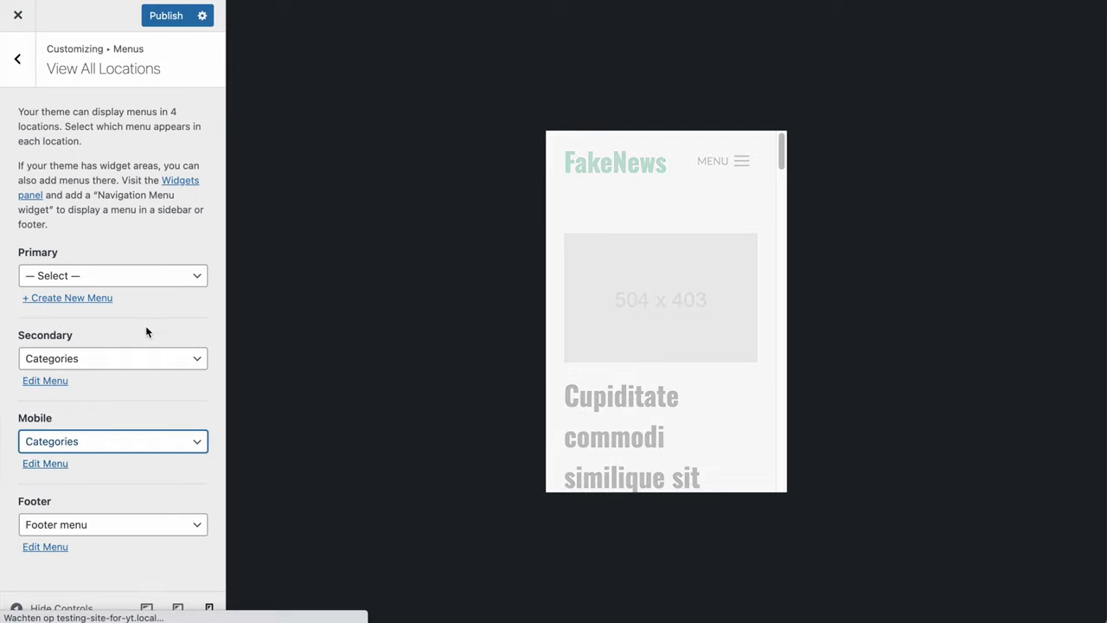
pyautogui.click(172, 16)
# - Test the mobile menu by expanding and collapsing the Sports submenu, opening the Sports page and reopening the menu
pyautogui.click(718, 161)
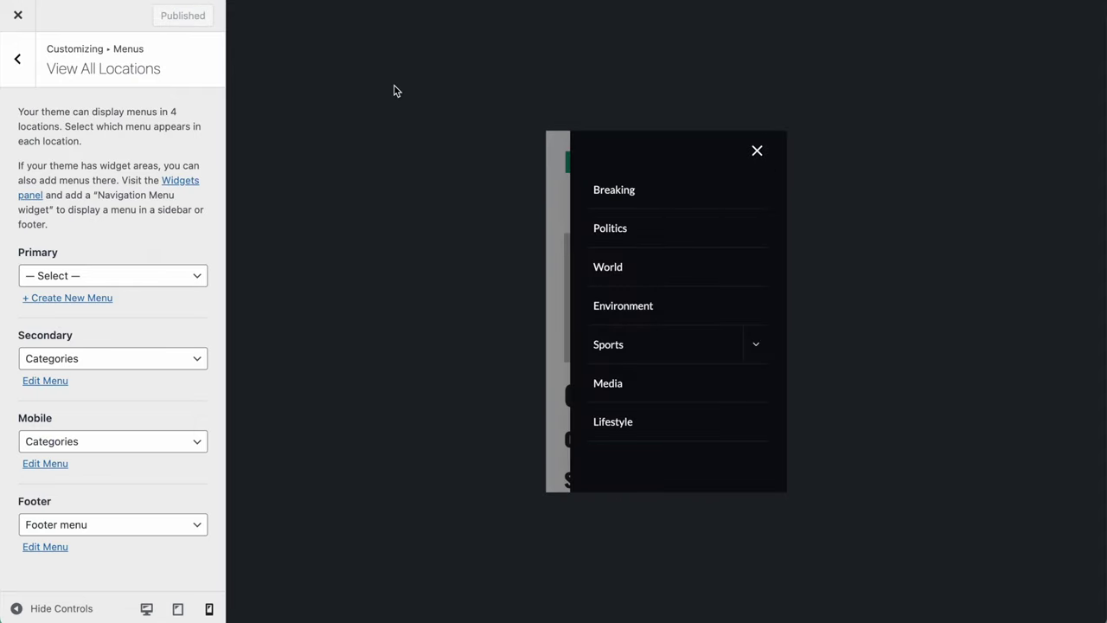
pyautogui.click(756, 347)
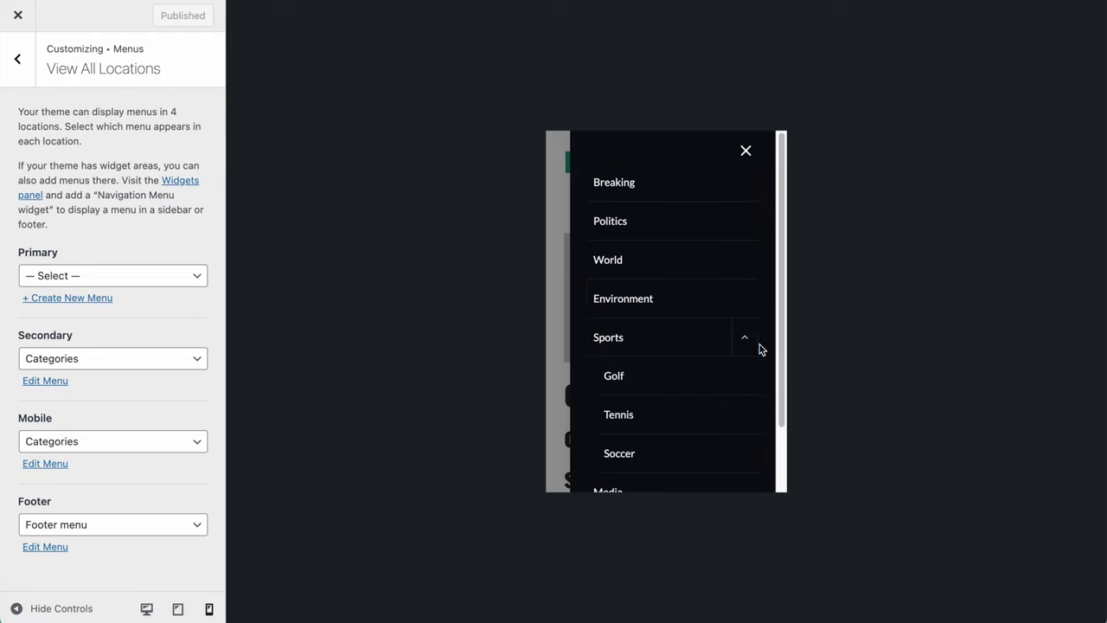
pyautogui.scroll(-2, 726, 373)
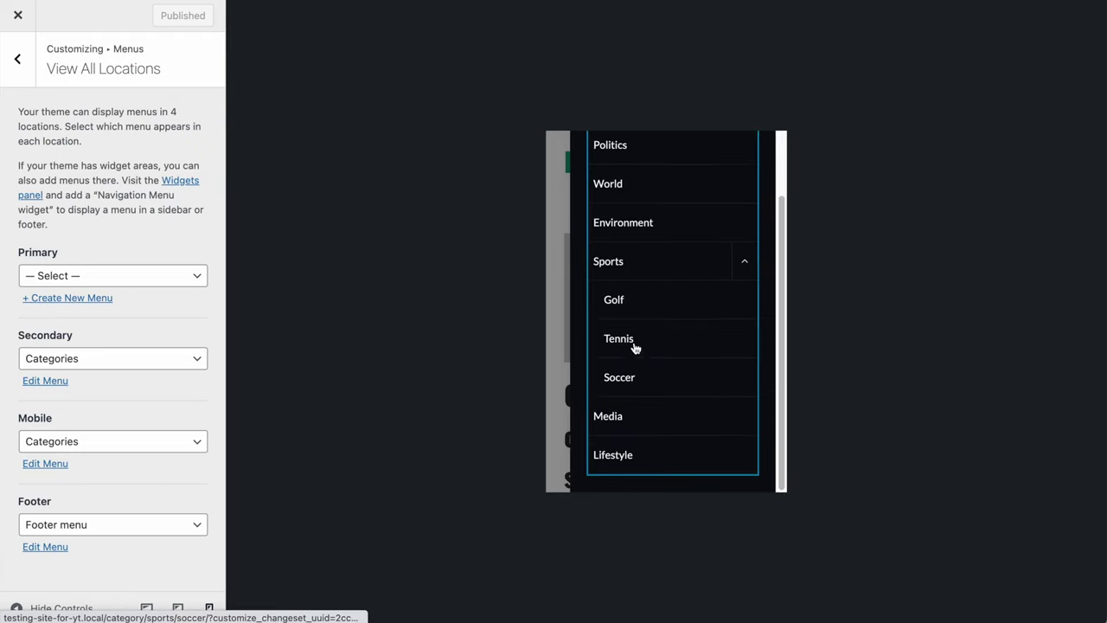
pyautogui.click(744, 261)
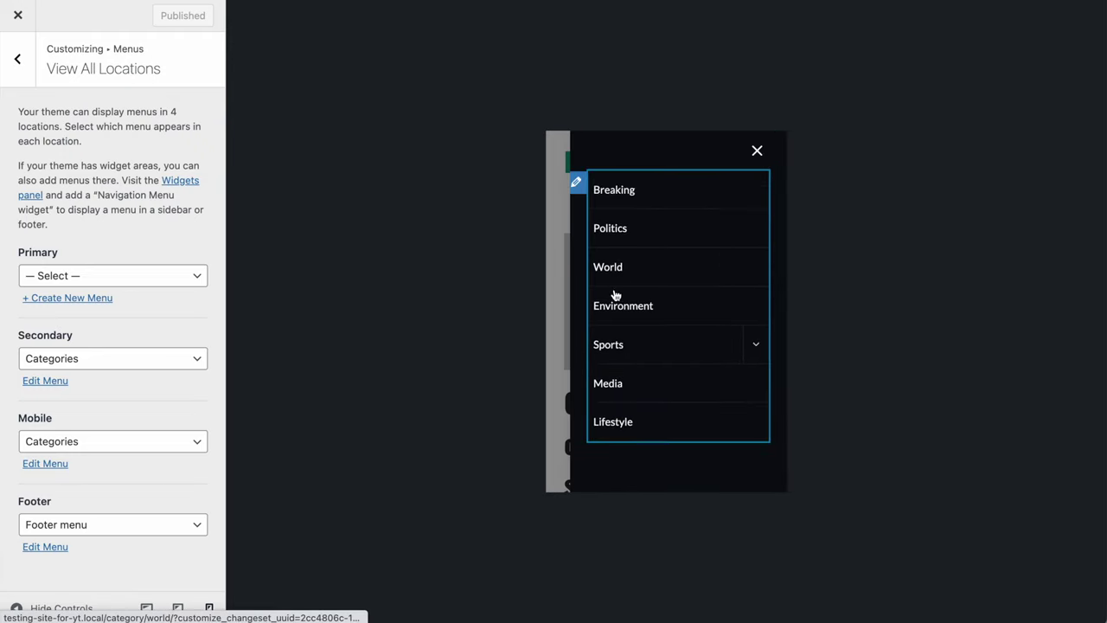
pyautogui.click(612, 345)
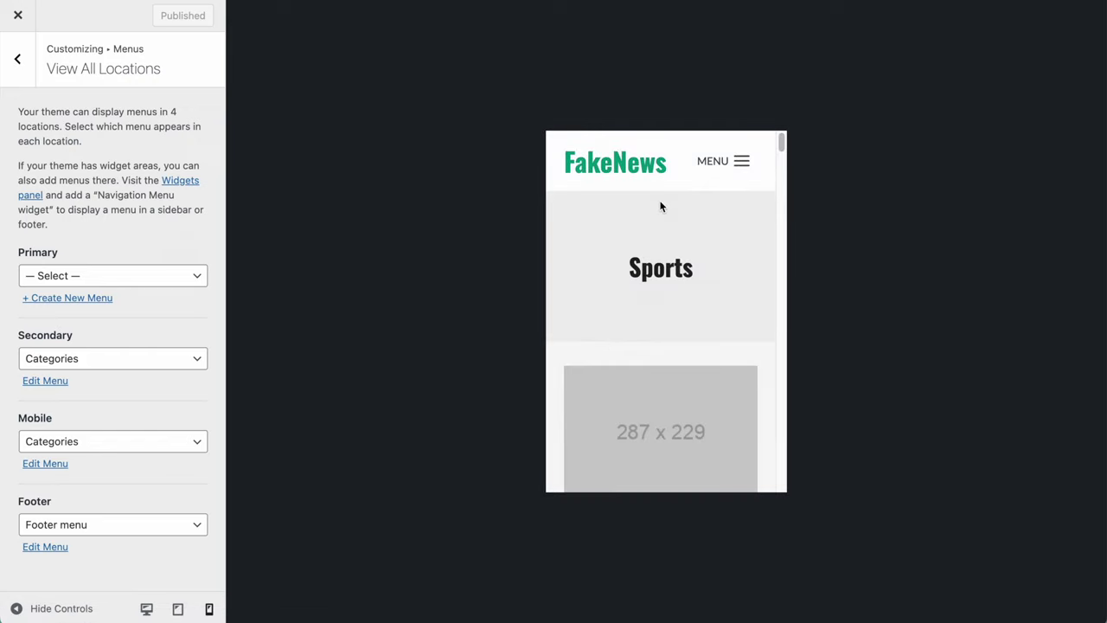
pyautogui.click(729, 175)
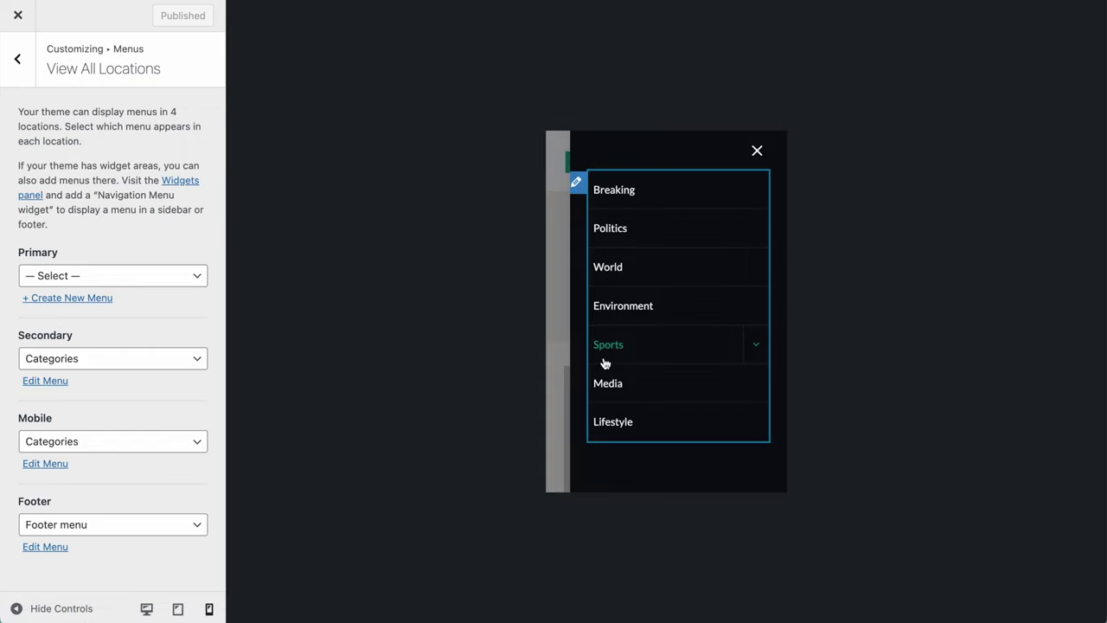
# - Try letting the entire parent menu item expand its submenu in Mobile Navigation, testing it on the Sports item
pyautogui.click(576, 181)
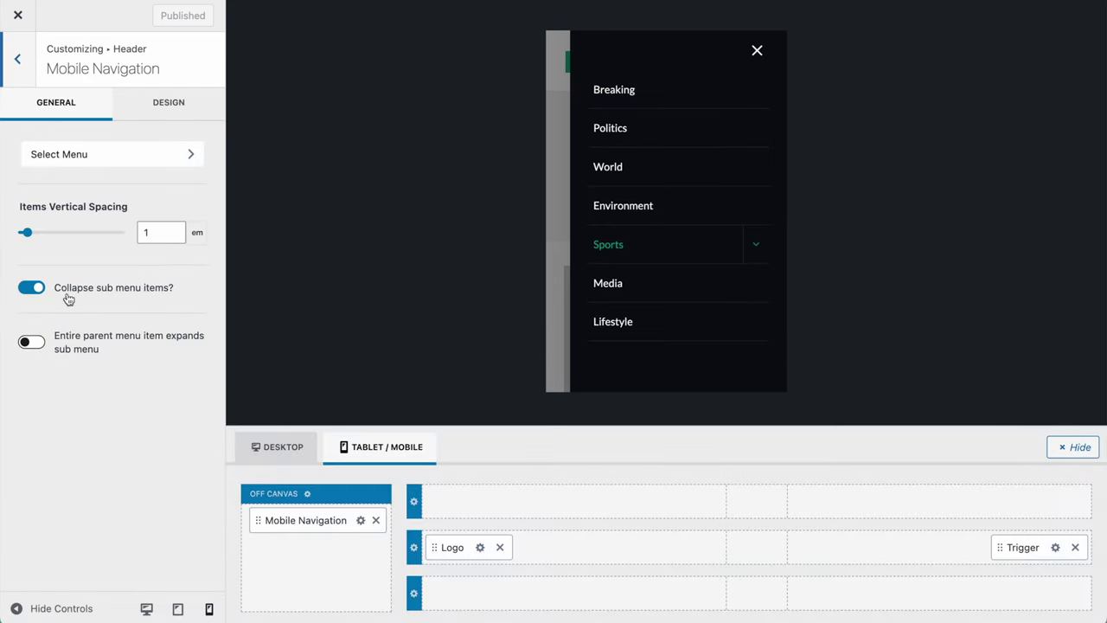
pyautogui.moveTo(81, 337); pyautogui.dragTo(124, 352)
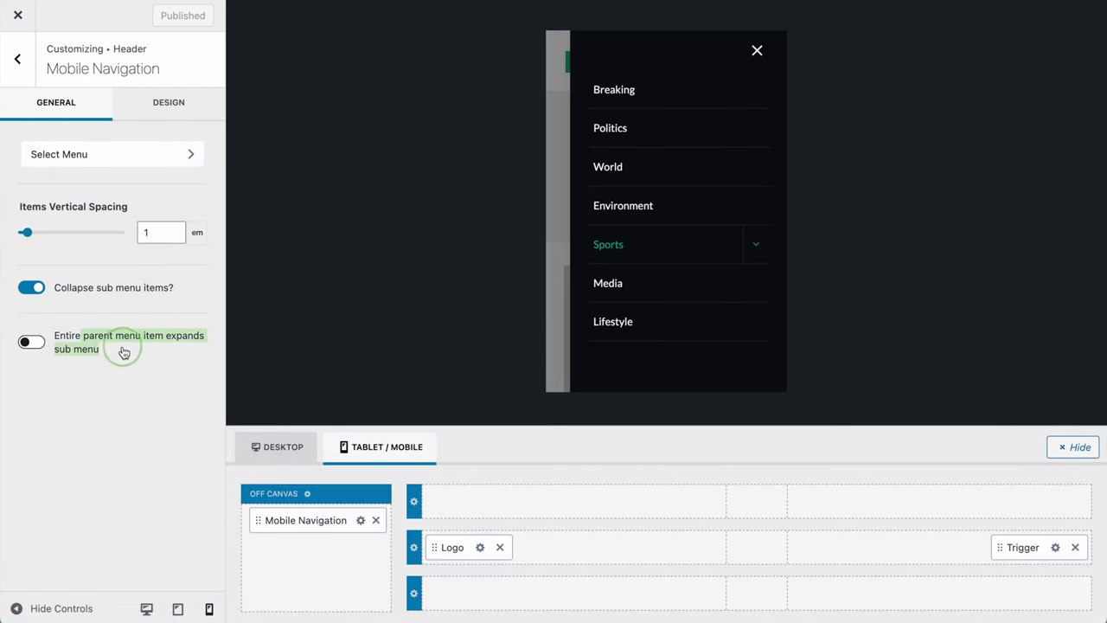
pyautogui.click(32, 344)
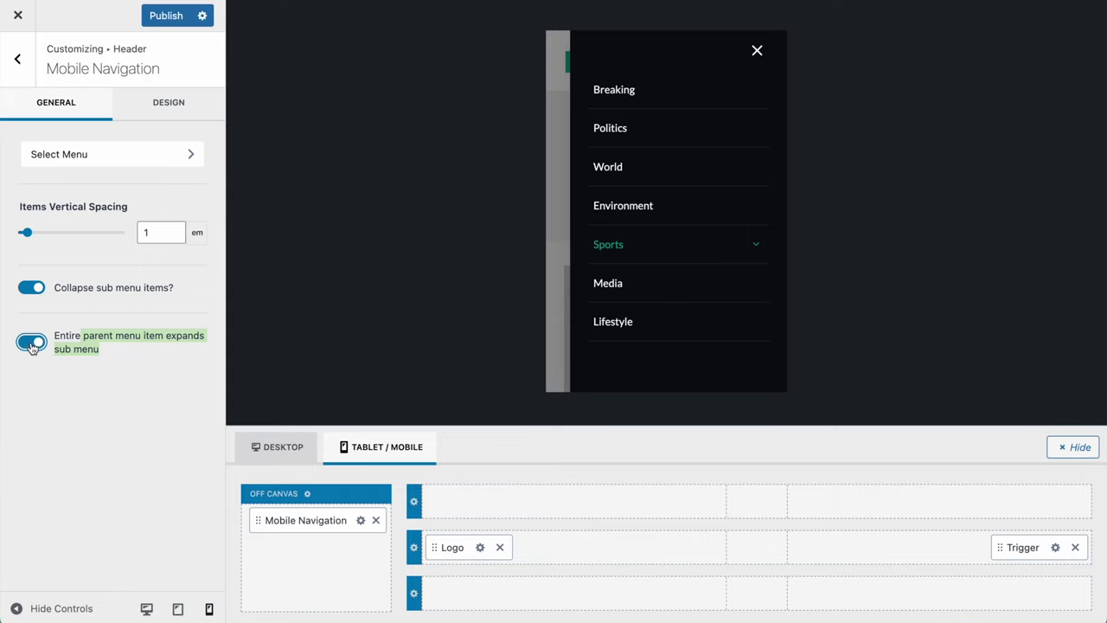
pyautogui.click(636, 244)
pyautogui.click(636, 246)
pyautogui.click(692, 252)
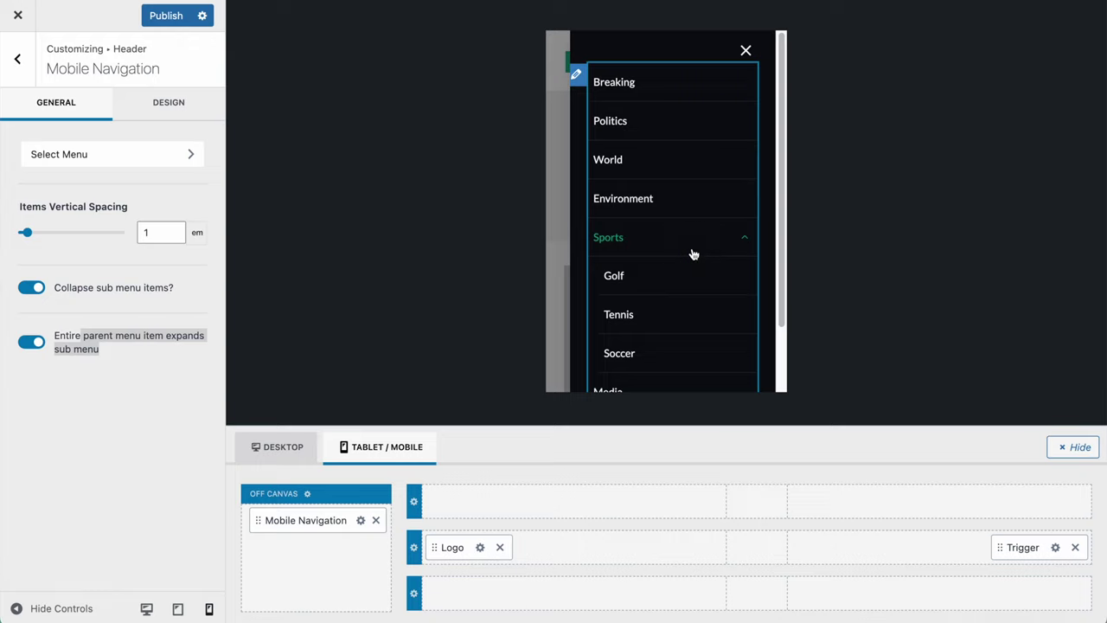
pyautogui.click(677, 251)
pyautogui.click(680, 252)
pyautogui.click(680, 253)
pyautogui.click(679, 253)
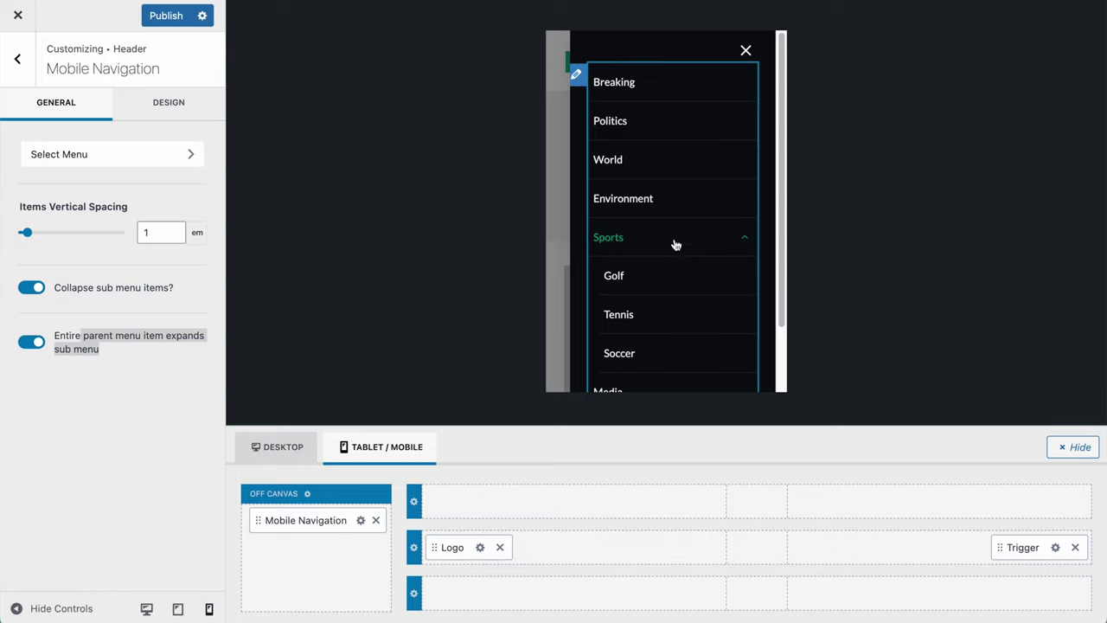
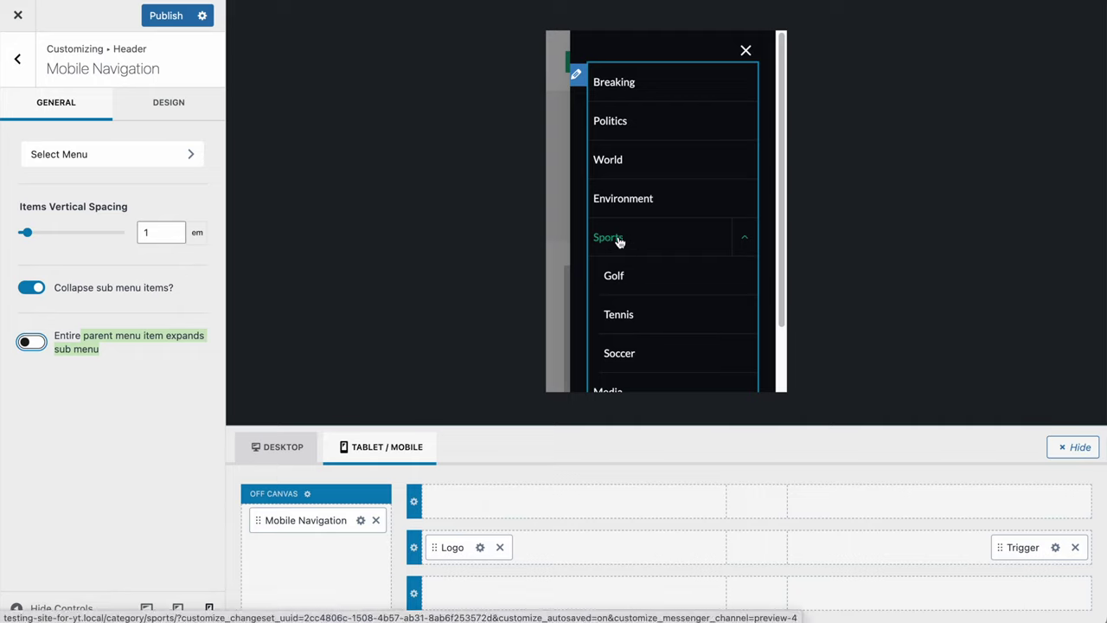
# - Keep the entire-parent submenu expansion turned off, recheck the Sports submenu arrow in the preview, and publish
pyautogui.click(745, 239)
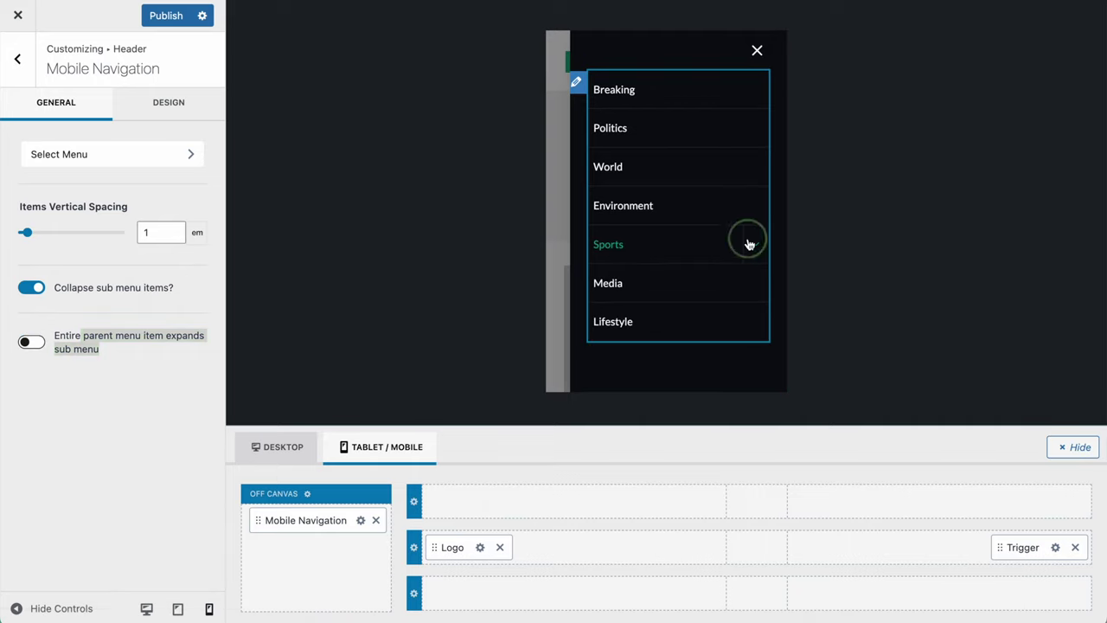
pyautogui.click(752, 245)
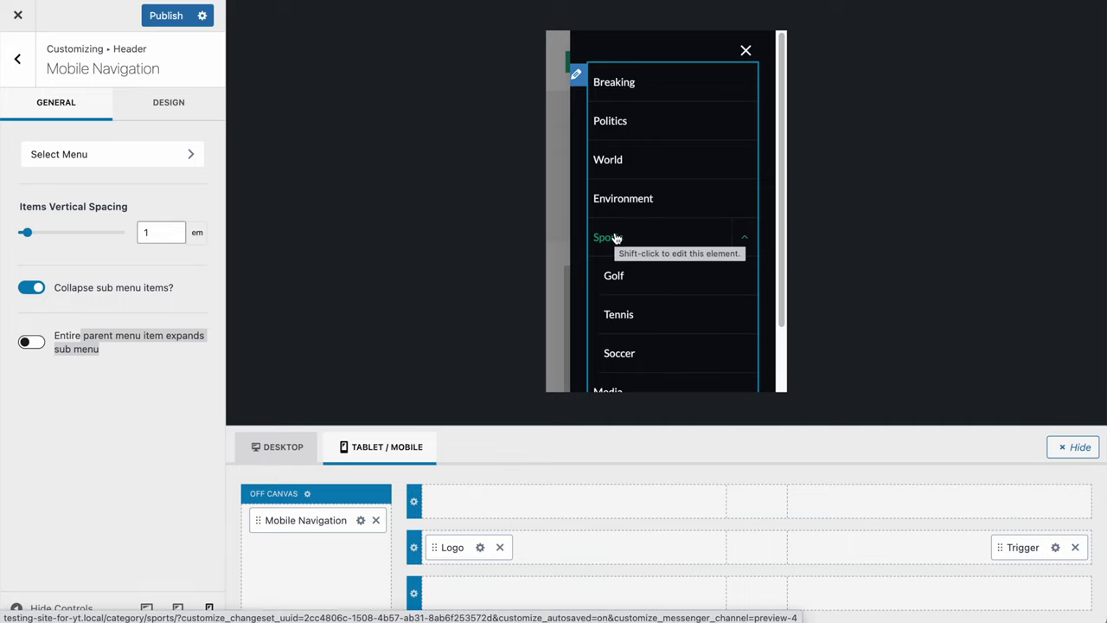
pyautogui.click(164, 16)
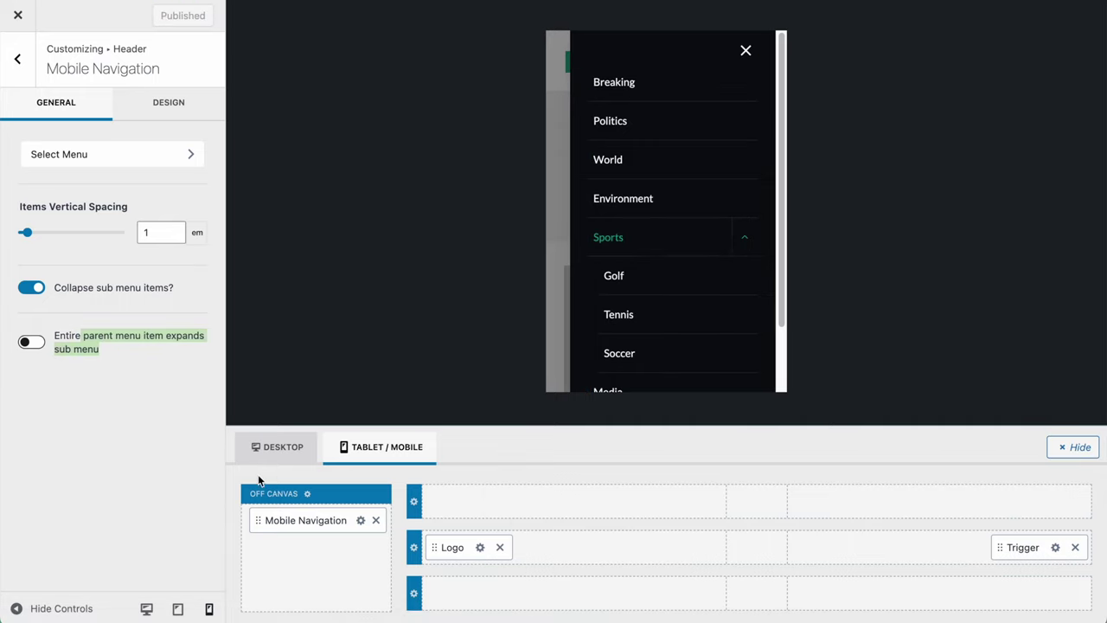
# - Switch to the desktop header view, close the menu drawer, and examine the Sports and Breaking category archive pages
pyautogui.click(272, 457)
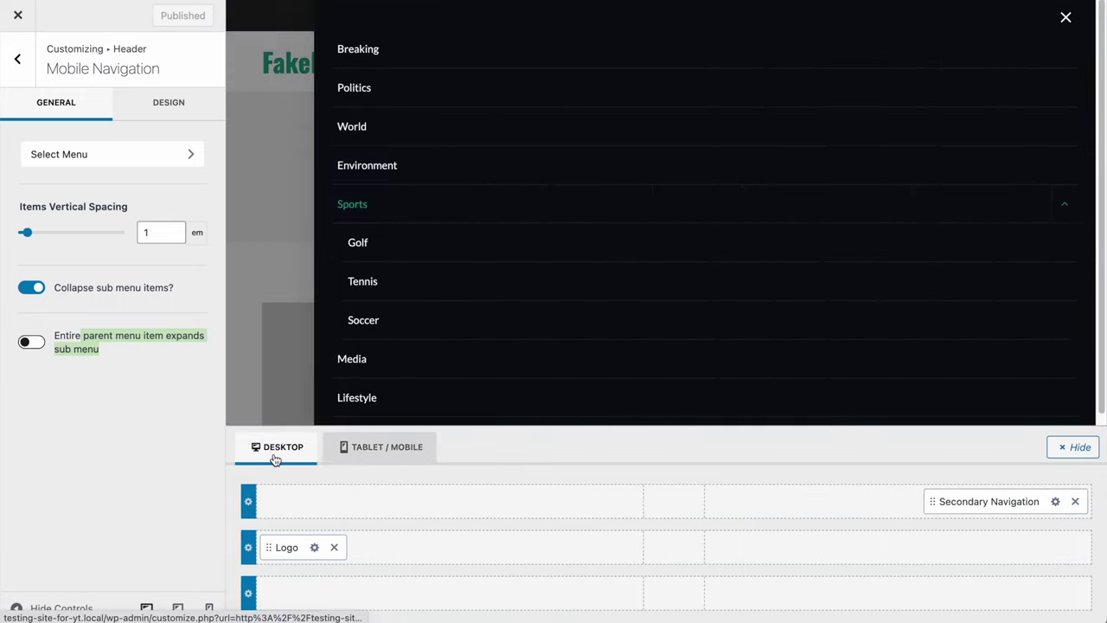
pyautogui.click(1066, 17)
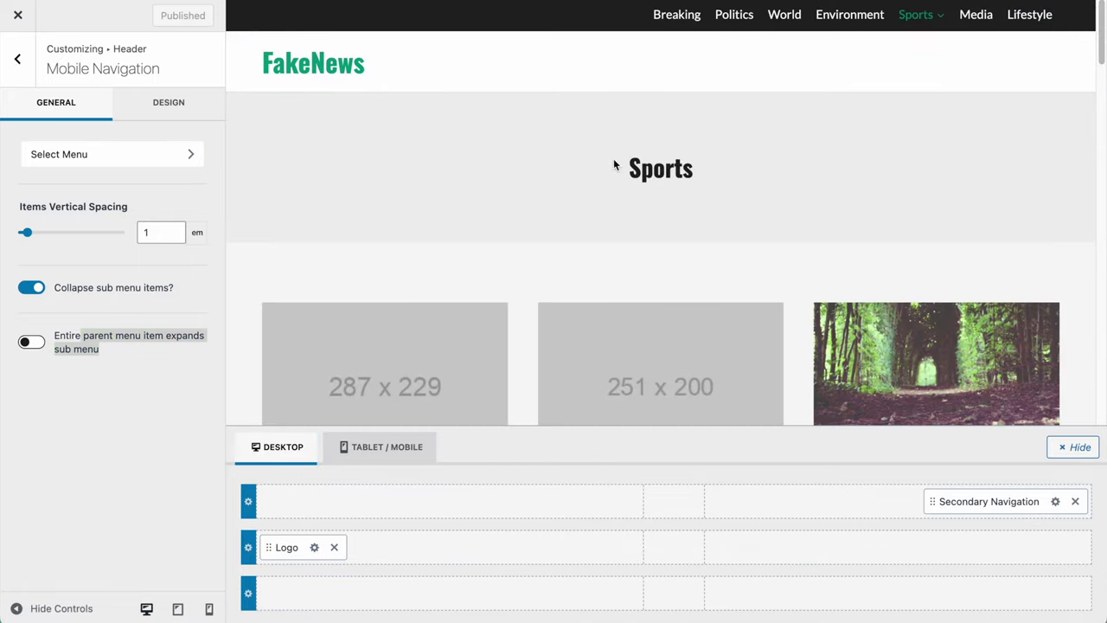
pyautogui.moveTo(614, 164); pyautogui.dragTo(709, 175)
pyautogui.scroll(-8, 677, 315)
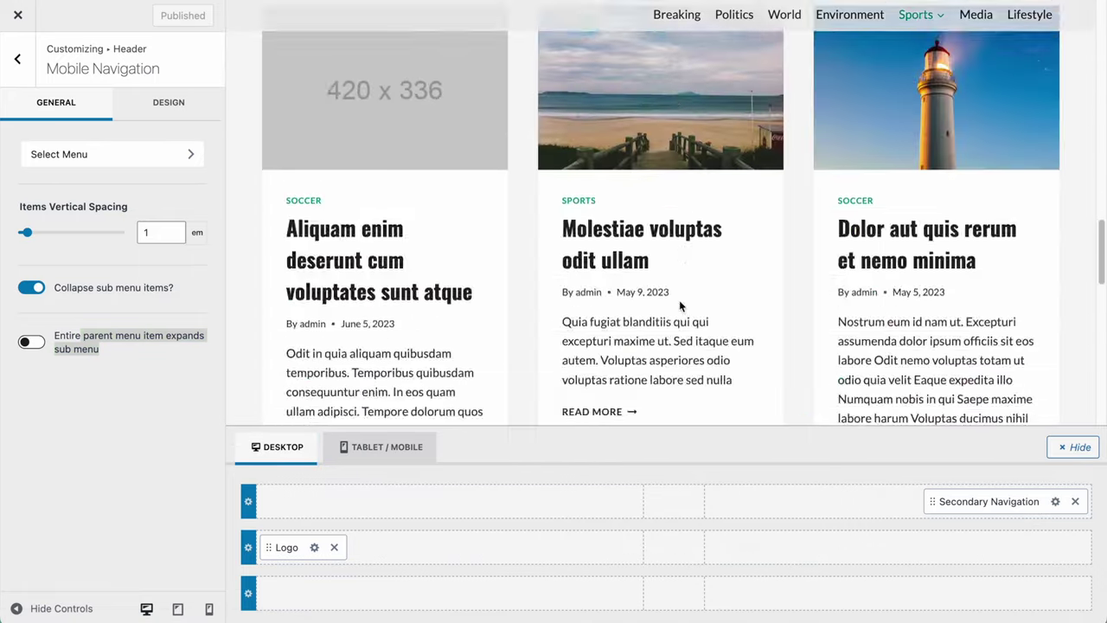
pyautogui.scroll(8, 650, 376)
pyautogui.click(664, 175)
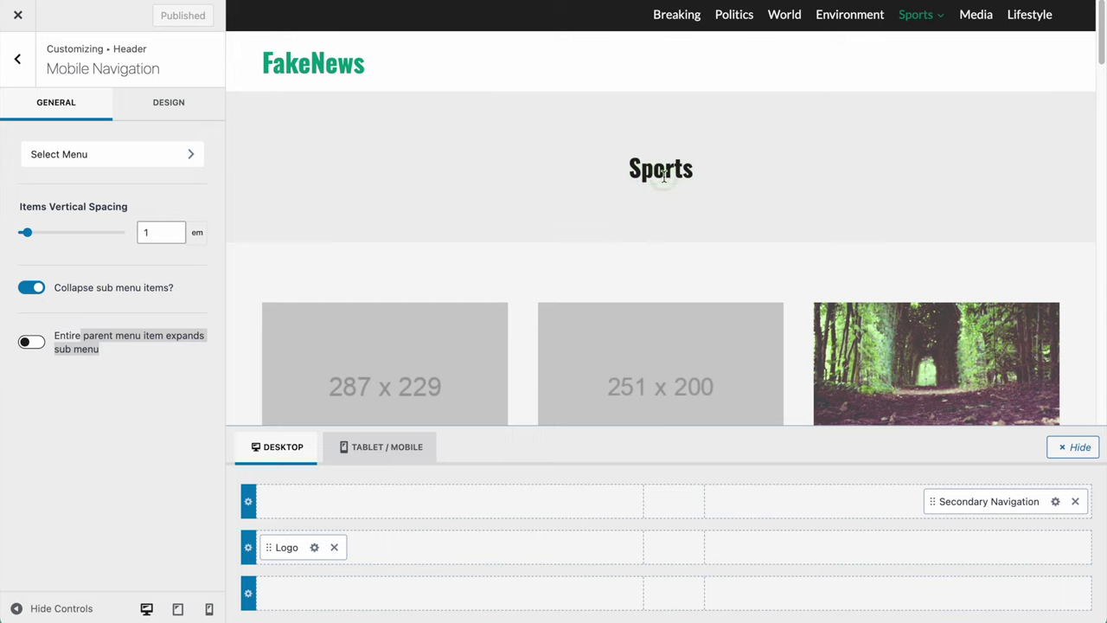
pyautogui.click(675, 16)
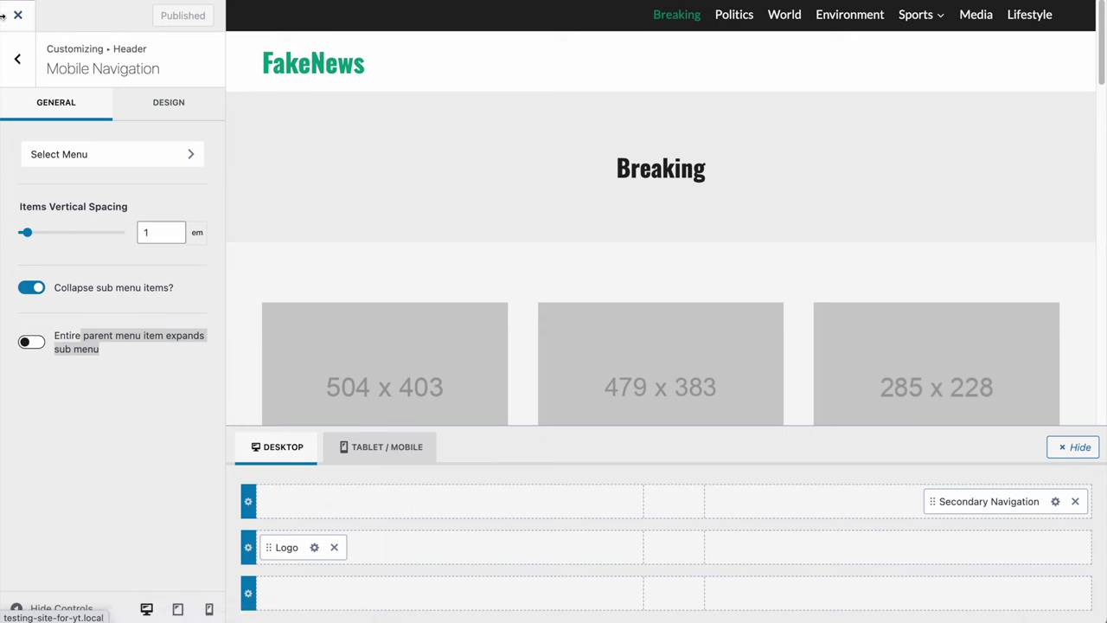
# - Open the Archive Layout settings under Posts/Pages Layout and set the archive title layout to In Content
pyautogui.click(17, 58)
pyautogui.click(20, 64)
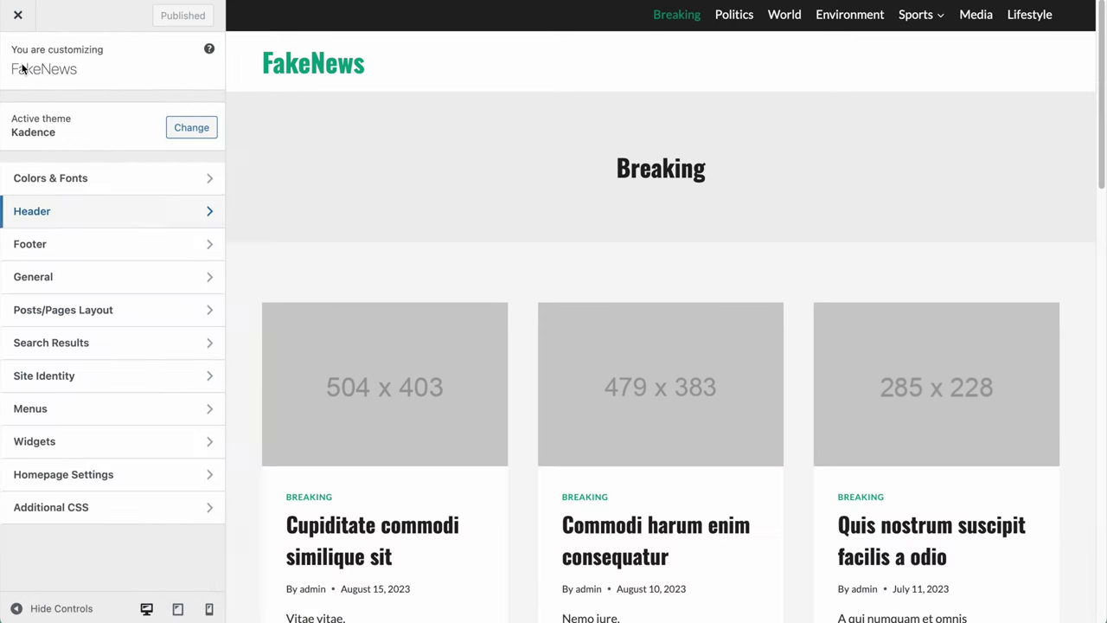
pyautogui.click(78, 316)
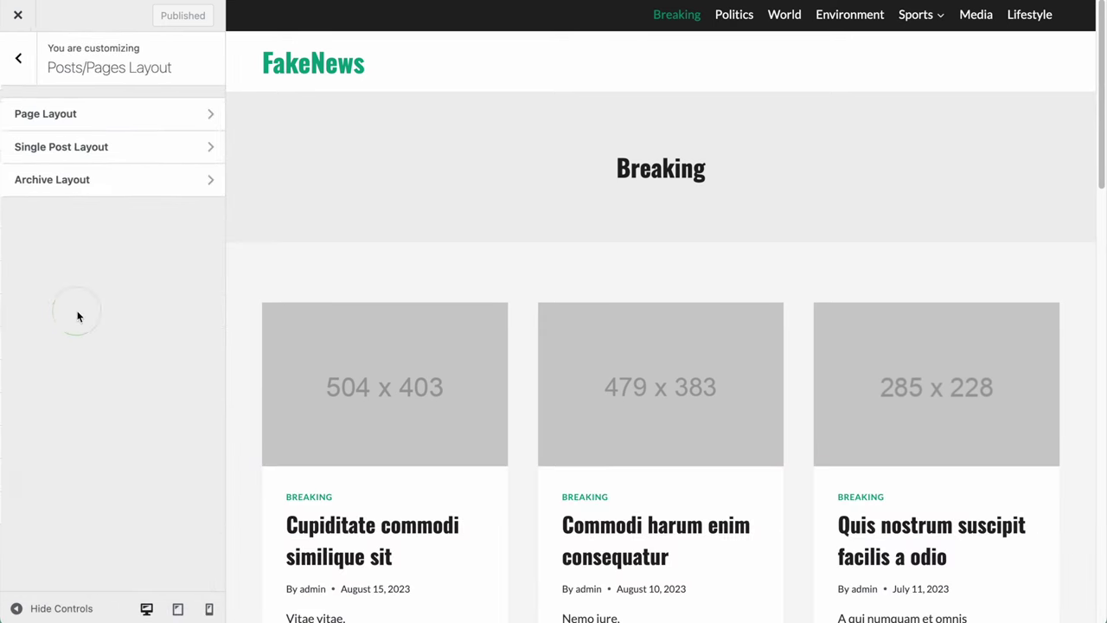
pyautogui.click(44, 187)
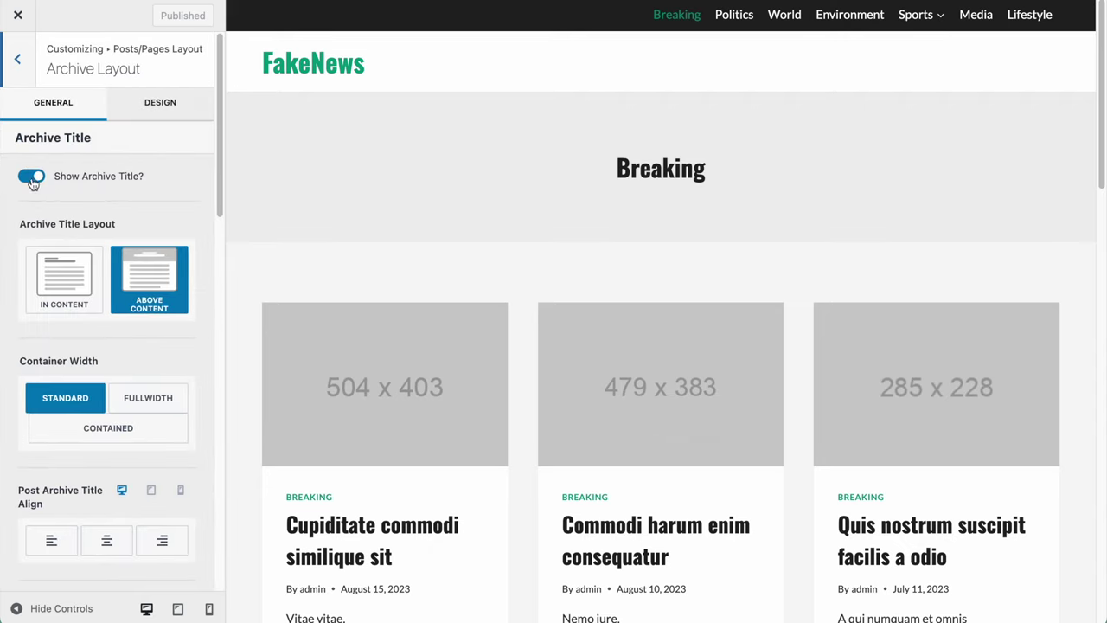
pyautogui.click(58, 278)
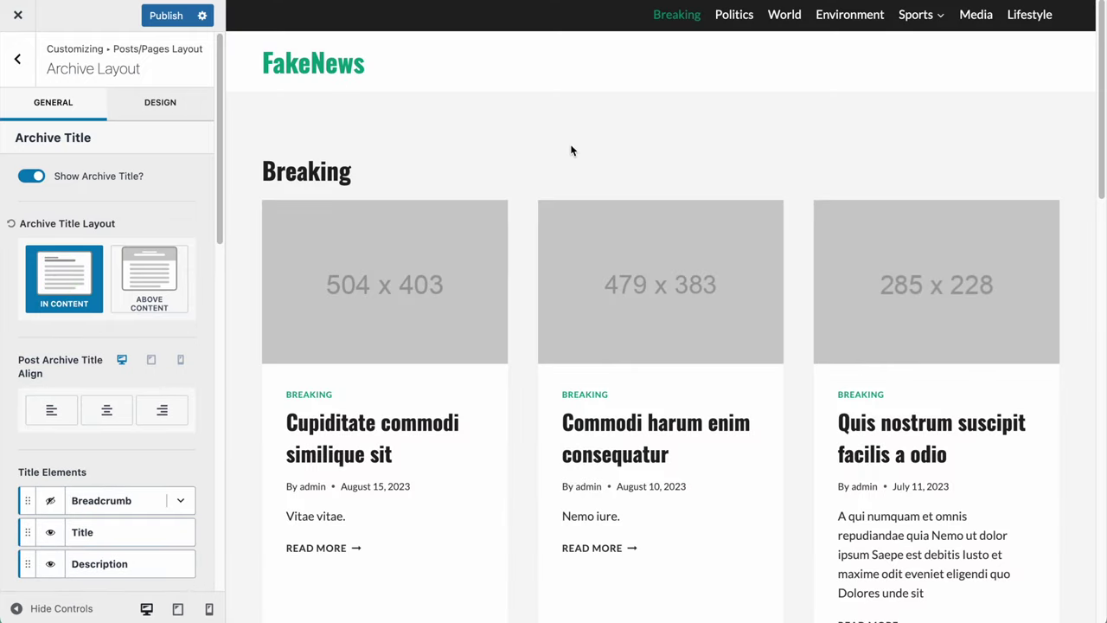
pyautogui.moveTo(258, 170); pyautogui.dragTo(367, 184)
pyautogui.click(424, 170)
# - Set the post archive title alignment to left for desktop
pyautogui.scroll(-2, 79, 377)
pyautogui.scroll(-2, 65, 311)
pyautogui.click(51, 300)
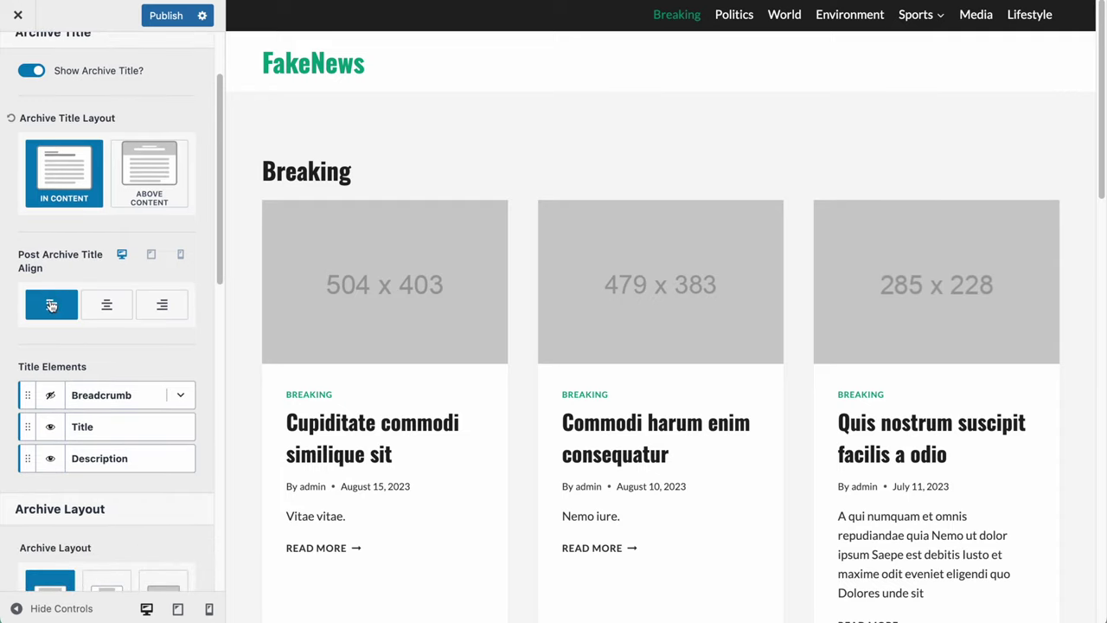
# - Show the breadcrumb in the archive title elements, place it directly below the title, and publish the changes
pyautogui.scroll(-6, 114, 234)
pyautogui.click(51, 238)
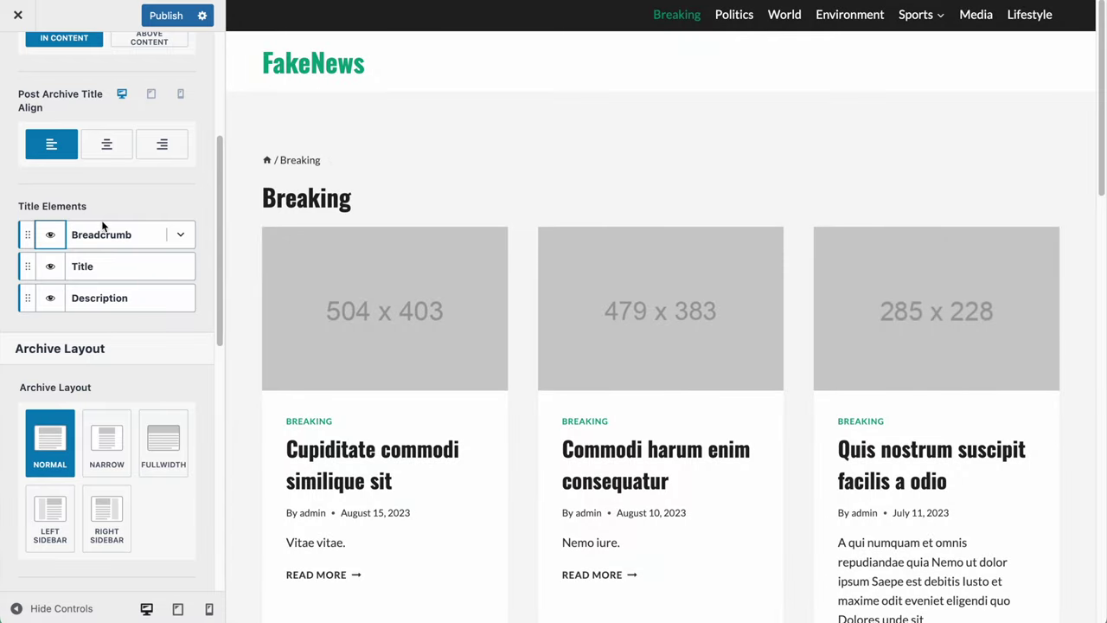
pyautogui.moveTo(24, 235); pyautogui.dragTo(24, 264)
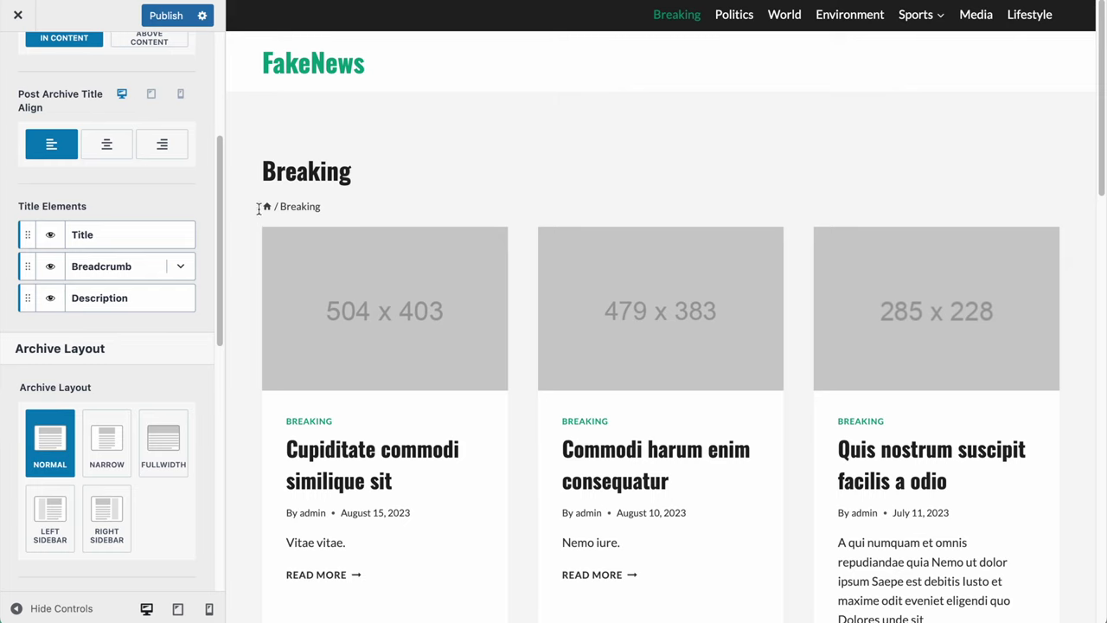
pyautogui.moveTo(29, 264); pyautogui.dragTo(30, 234)
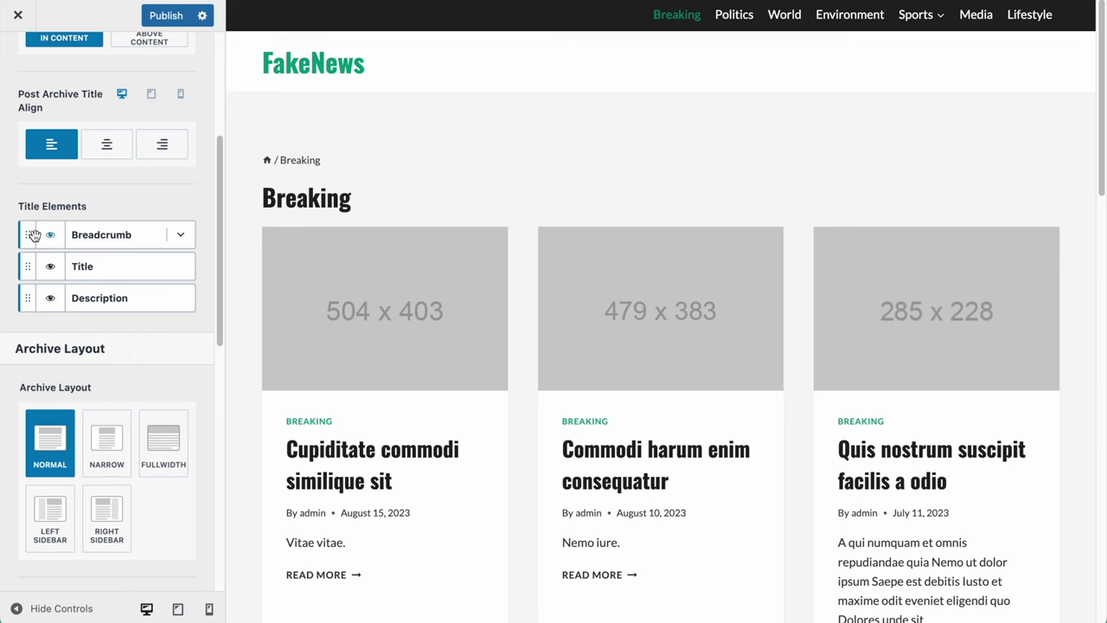
pyautogui.moveTo(30, 233); pyautogui.dragTo(26, 268)
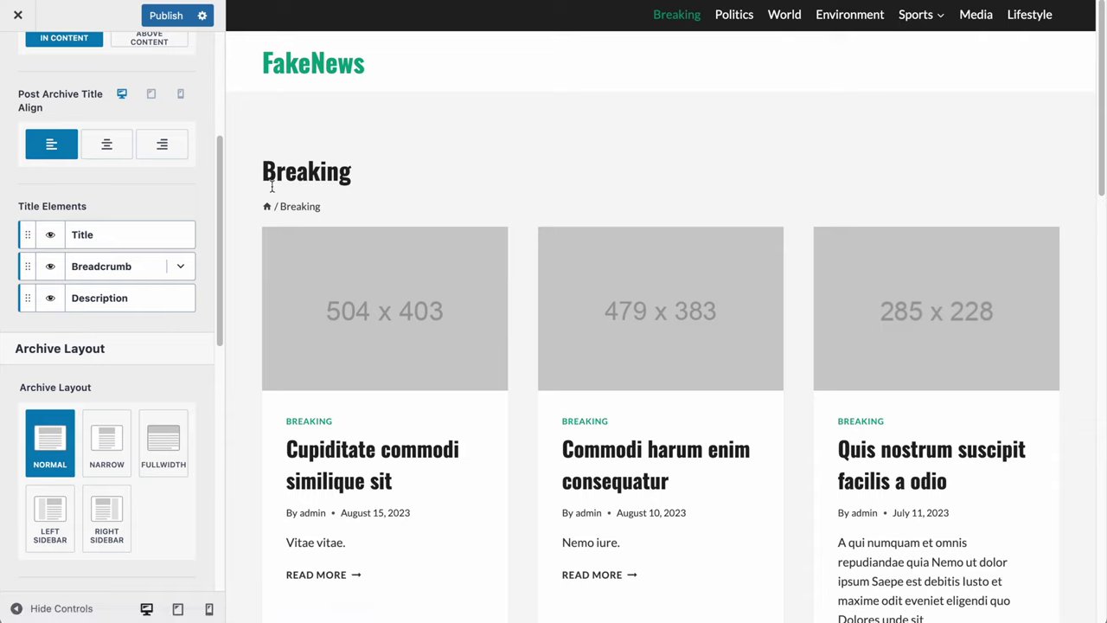
pyautogui.moveTo(271, 186); pyautogui.dragTo(358, 191)
pyautogui.click(357, 194)
pyautogui.click(167, 15)
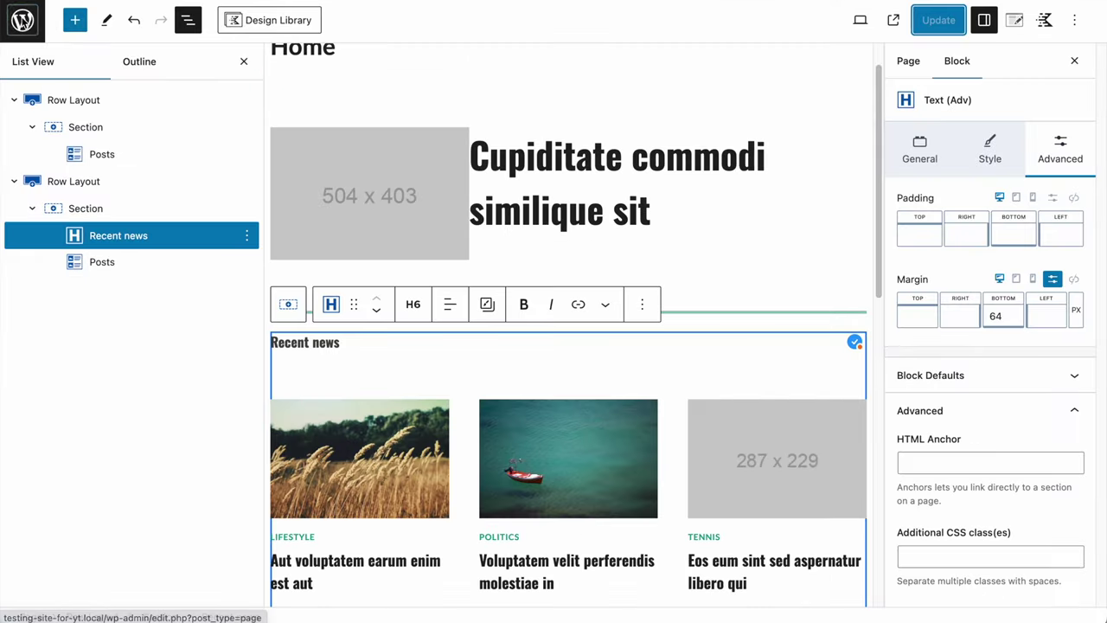
# - Leave the Home page editor for the WordPress dashboard and open the post categories list
pyautogui.rightClick(24, 21)
pyautogui.click(24, 20)
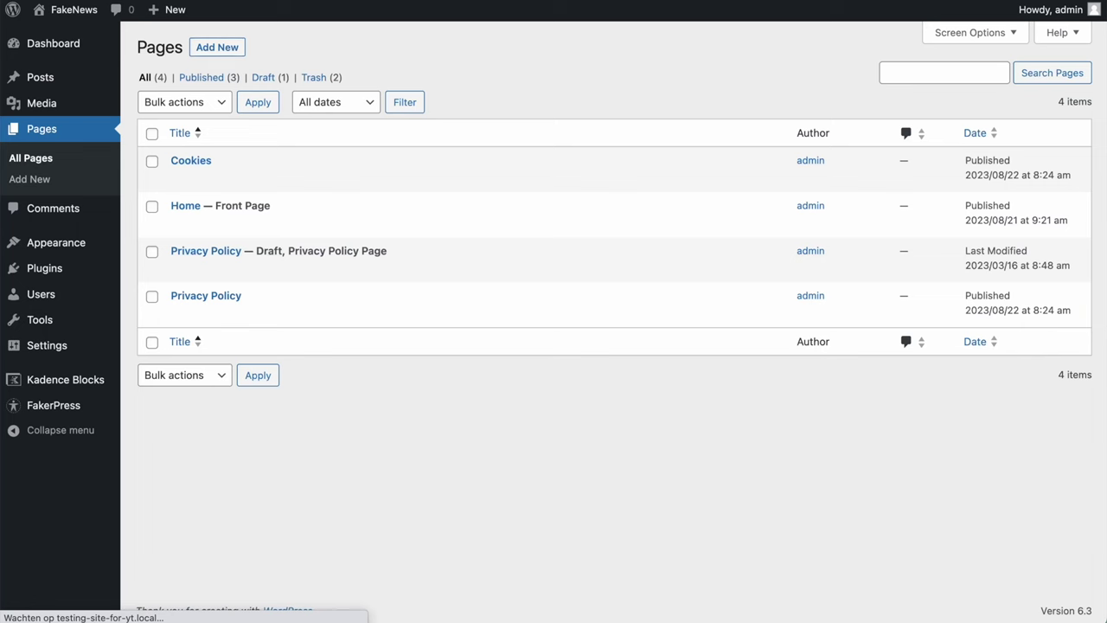
pyautogui.moveTo(38, 104)
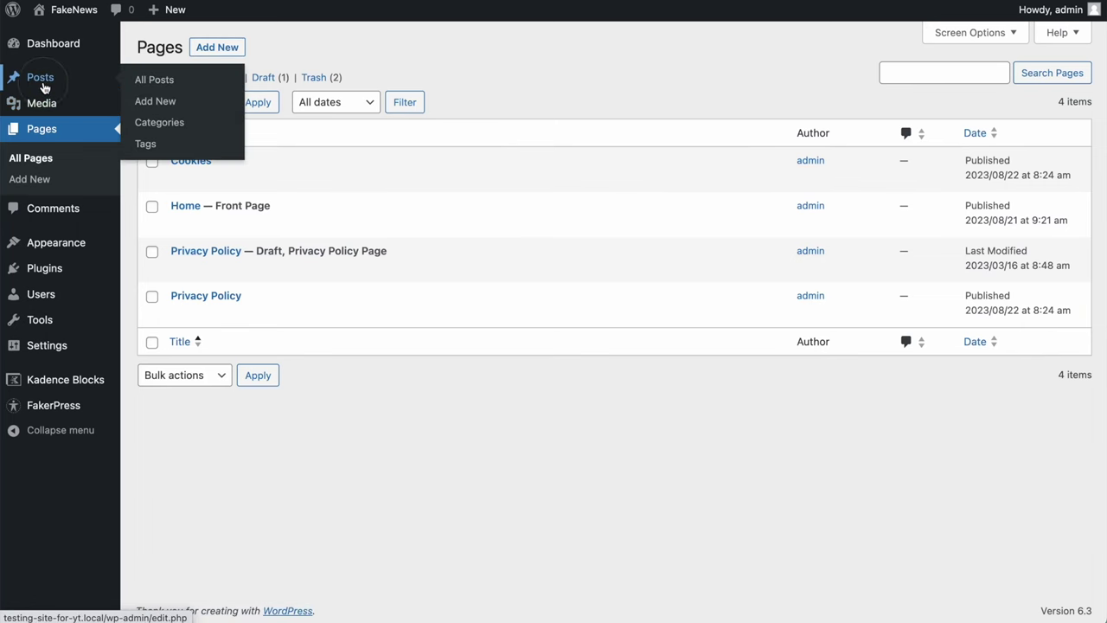
pyautogui.click(41, 86)
pyautogui.click(31, 149)
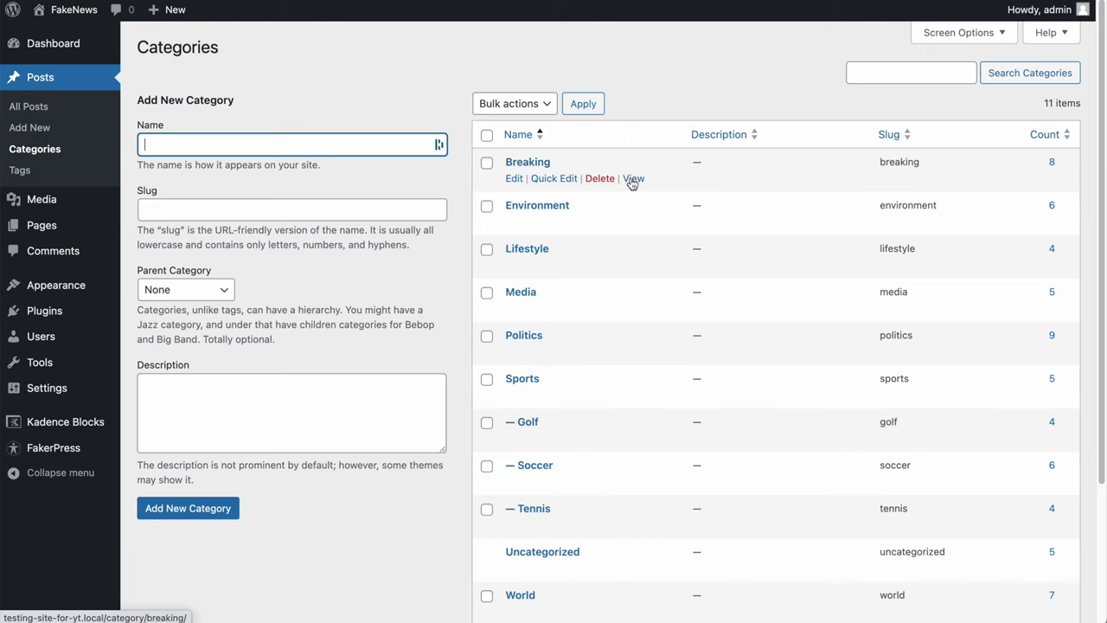
# - Add the description "Most recent important news" to the Breaking category and update it
pyautogui.click(546, 179)
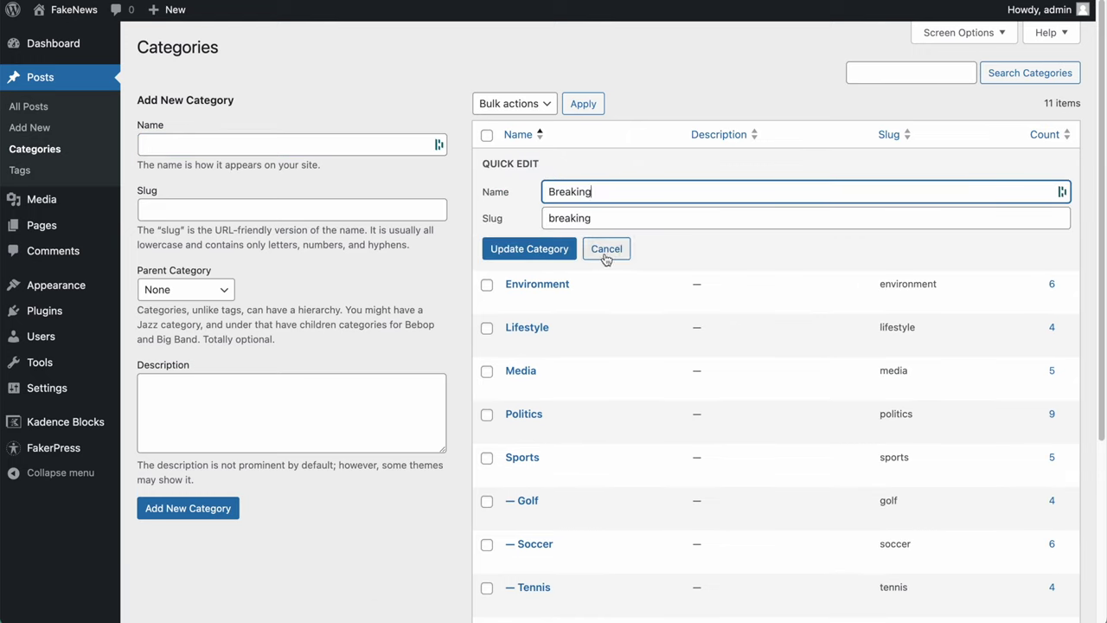
pyautogui.click(604, 250)
pyautogui.click(513, 181)
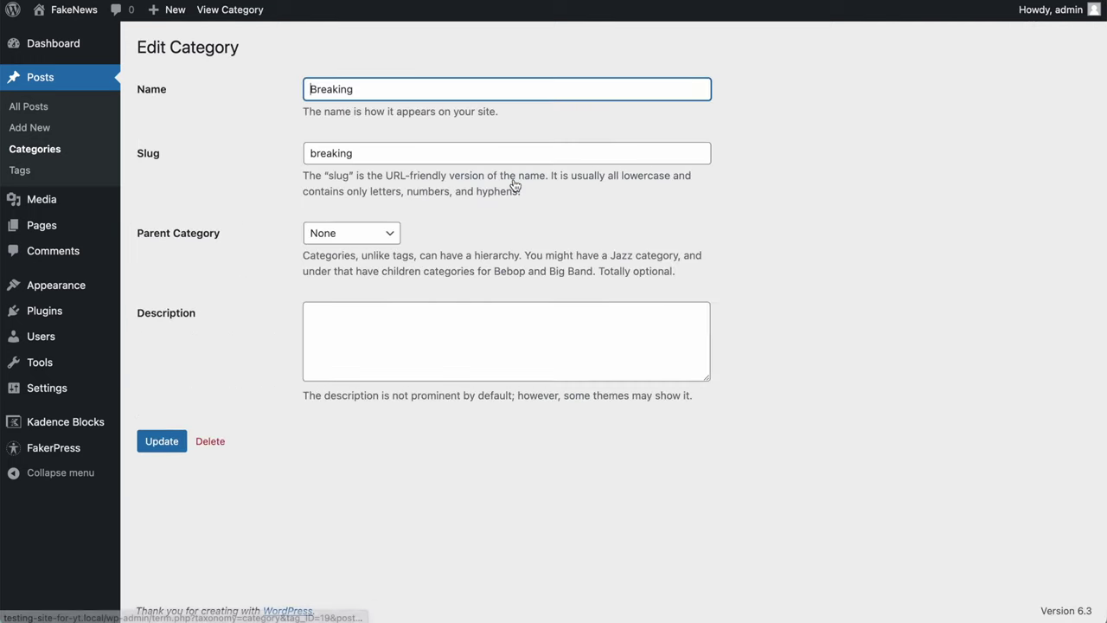
pyautogui.click(194, 315)
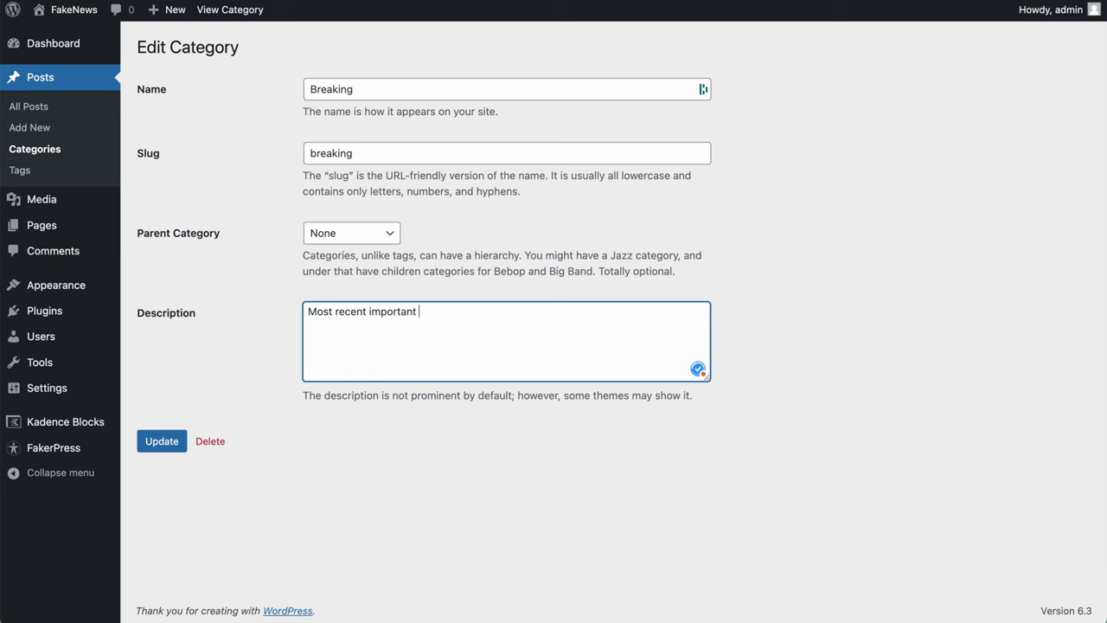
pyautogui.click(163, 441)
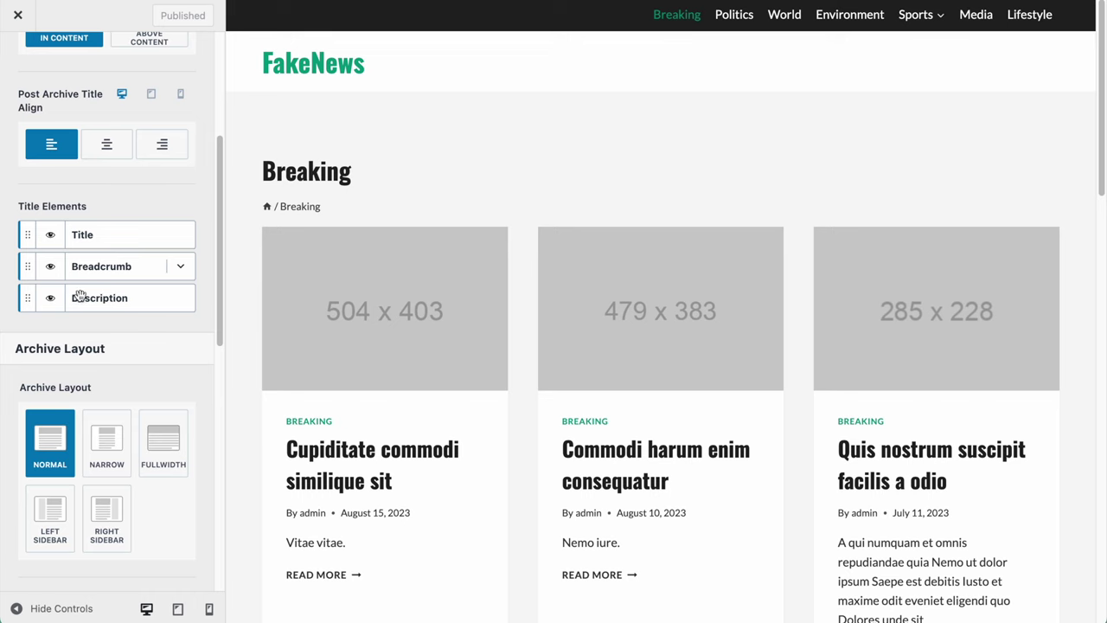
# - Visit the live site's Breaking archive page and check the category description beneath the breadcrumb
pyautogui.scroll(5, 152, 203)
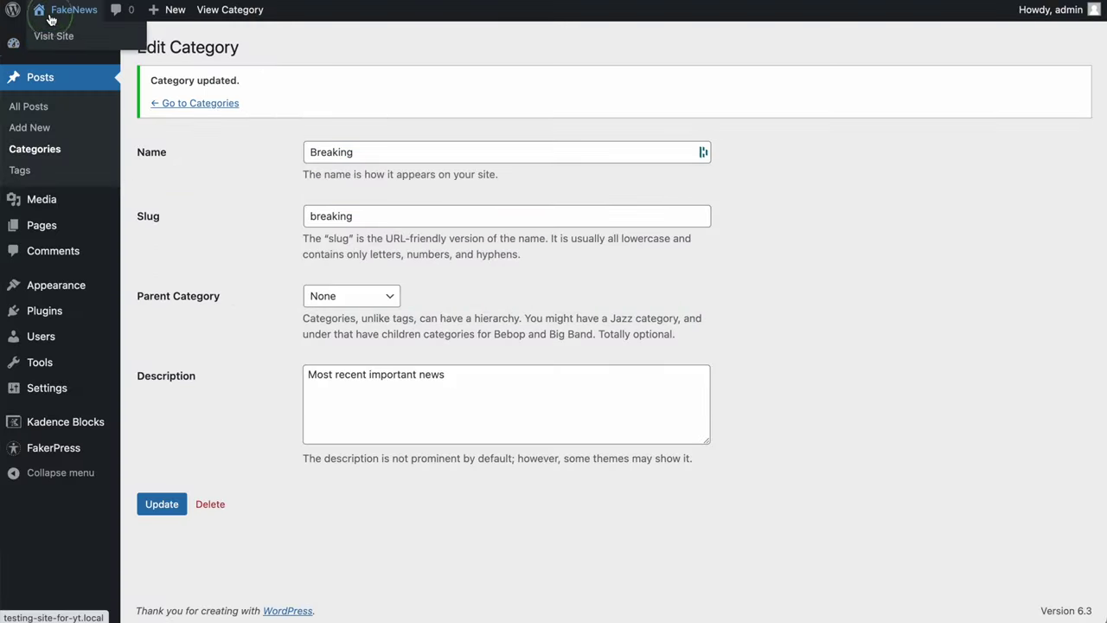
pyautogui.click(47, 12)
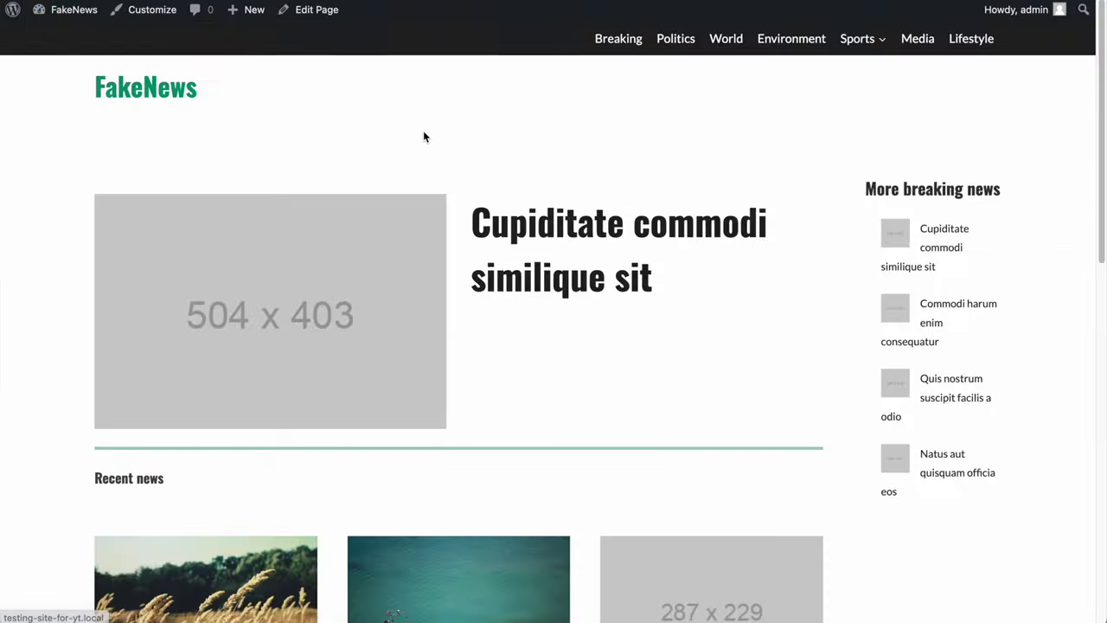
pyautogui.click(616, 40)
pyautogui.click(239, 264)
pyautogui.moveTo(218, 264); pyautogui.dragTo(88, 268)
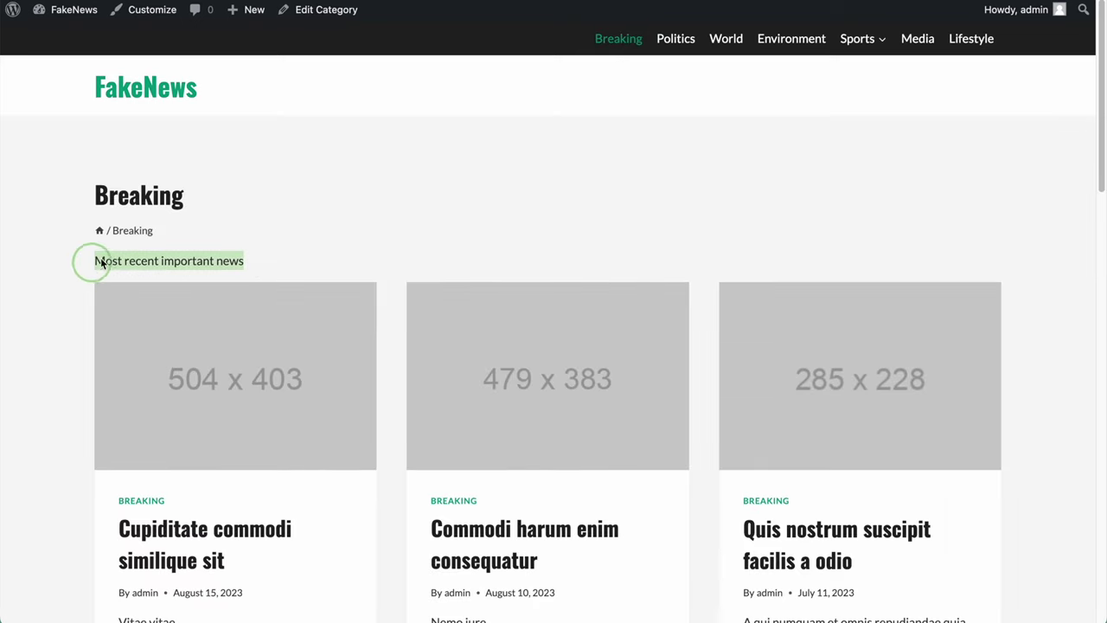
pyautogui.click(163, 258)
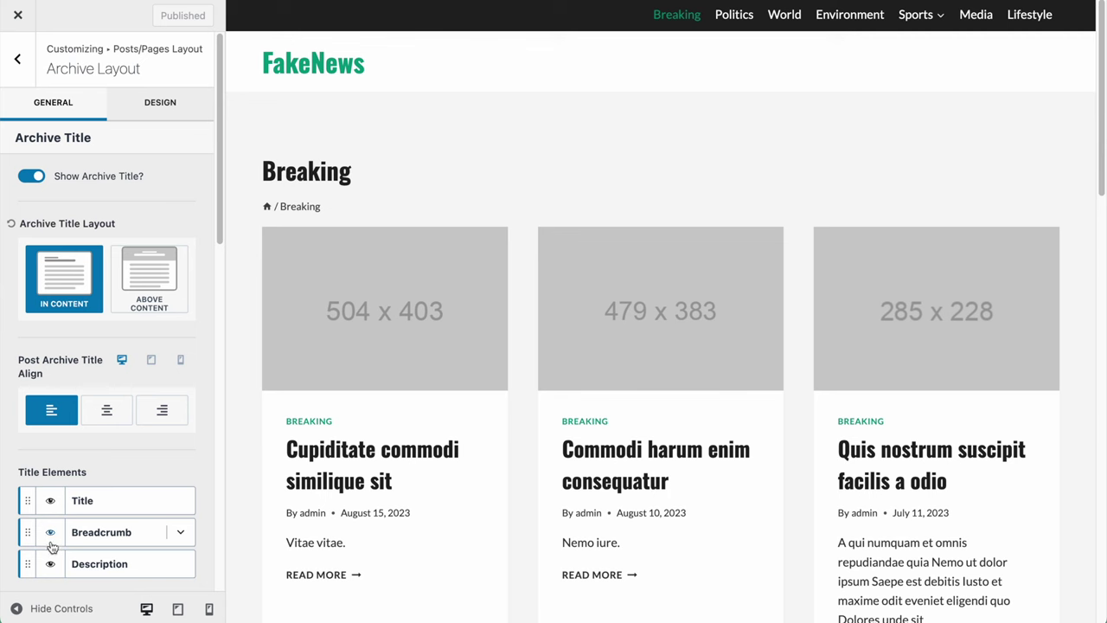
# - Hide the description in the archive title elements and keep the archive layout on Normal
pyautogui.click(50, 563)
pyautogui.scroll(-2, 54, 563)
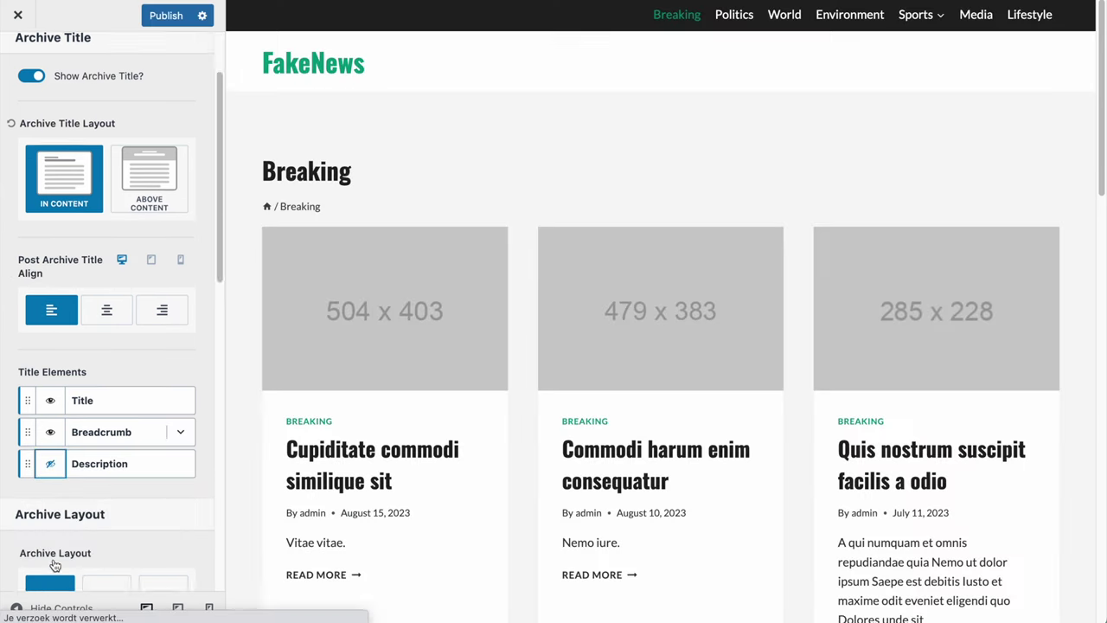
pyautogui.scroll(-5, 54, 564)
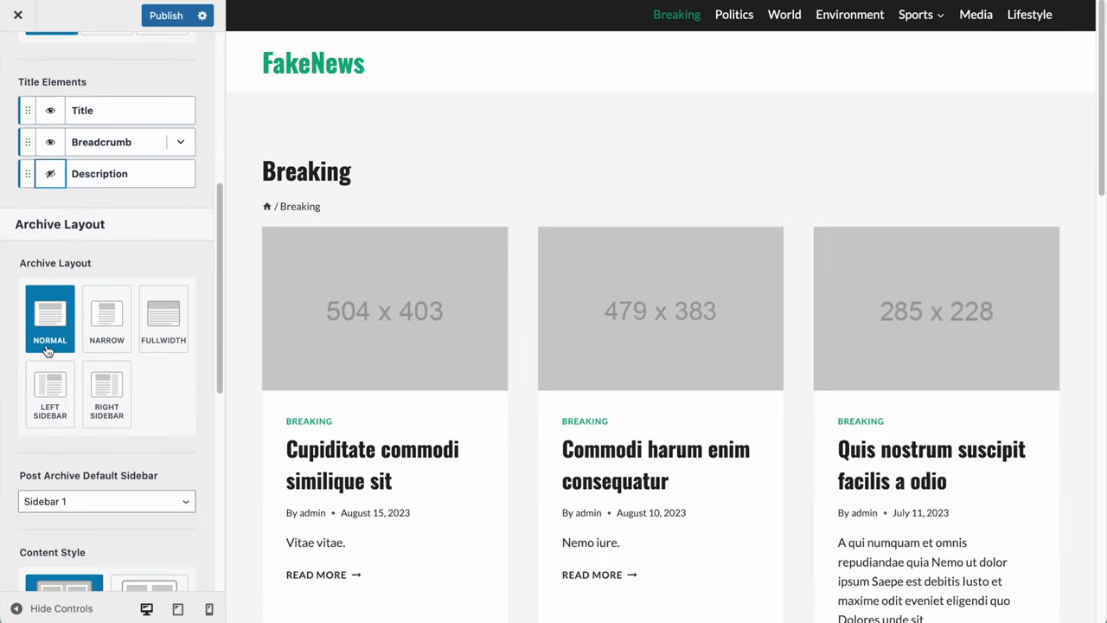
pyautogui.click(48, 312)
pyautogui.scroll(-4, 39, 318)
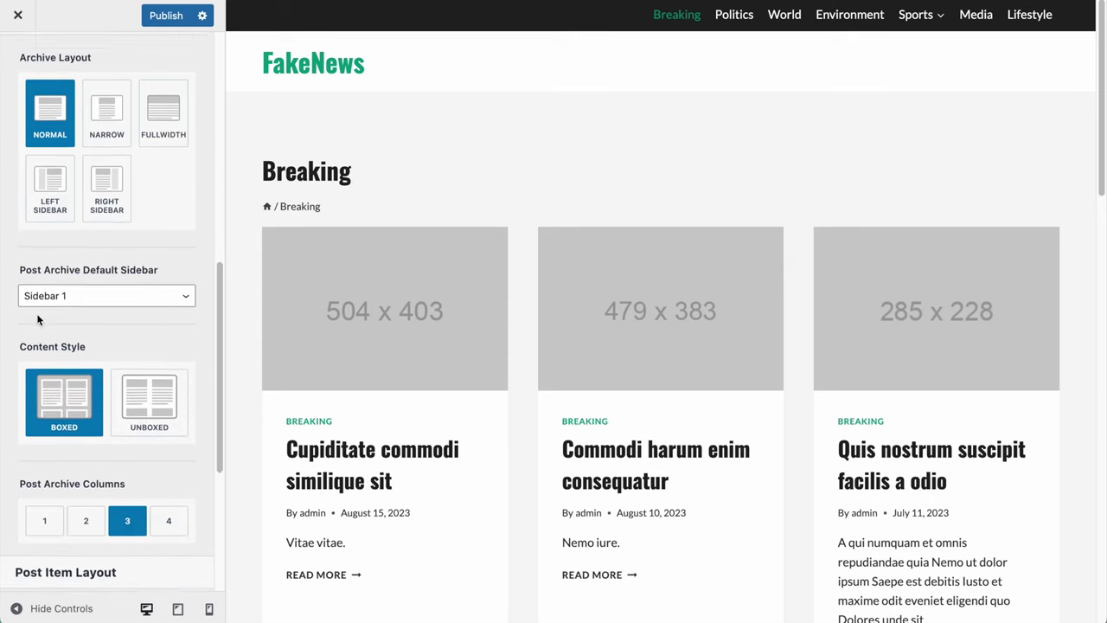
# - Try the Unboxed content style on the archive page, then restore the Boxed style
pyautogui.scroll(-1, 153, 358)
pyautogui.click(130, 324)
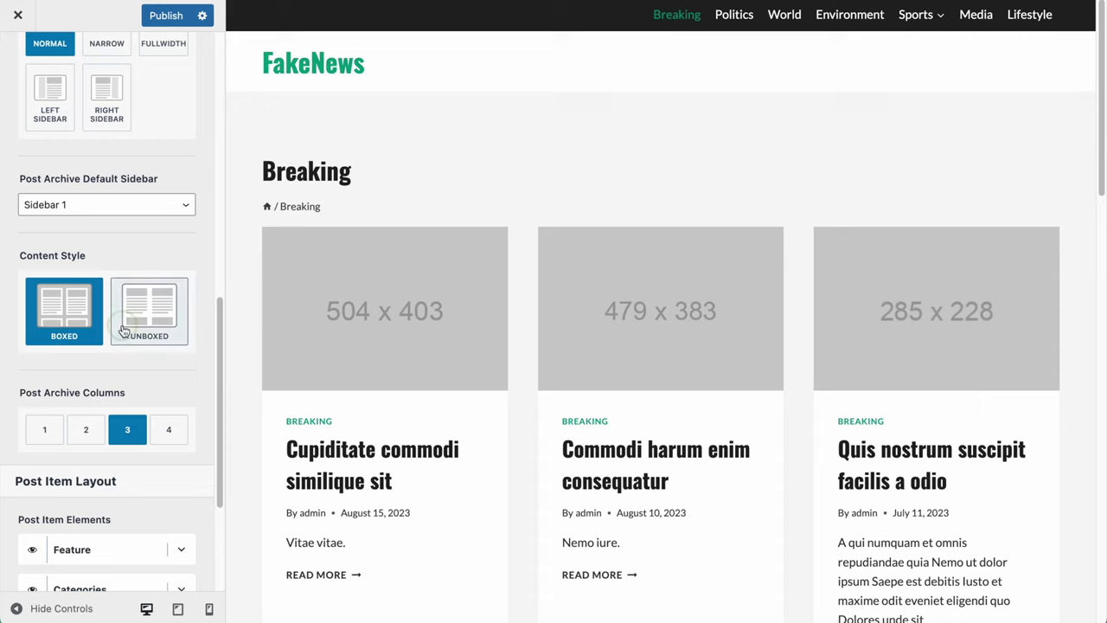
pyautogui.scroll(-2, 397, 433)
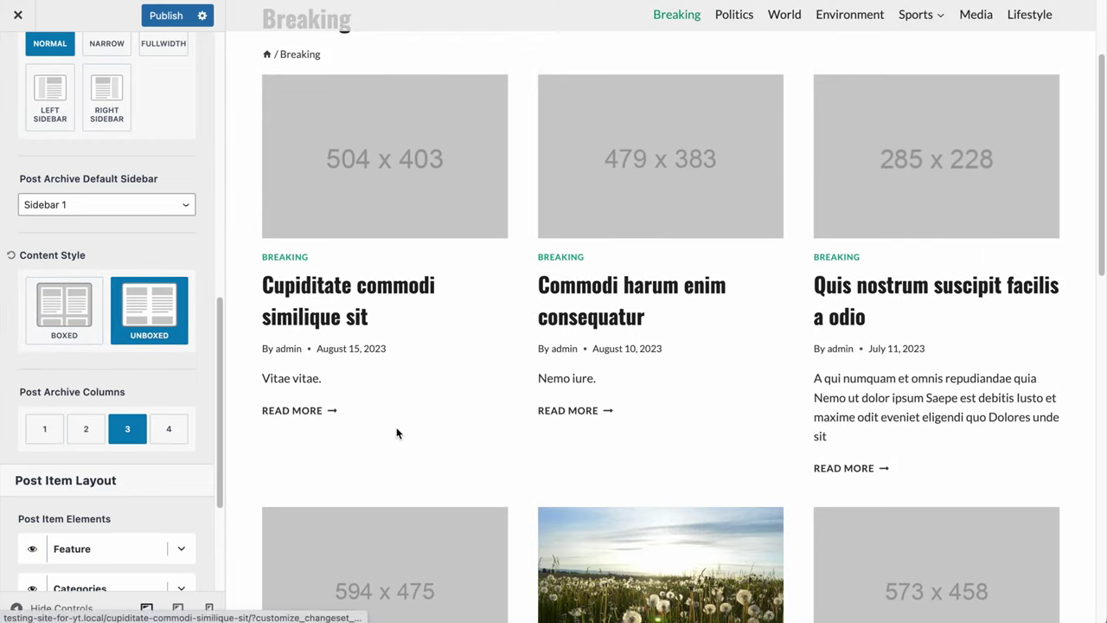
pyautogui.click(75, 337)
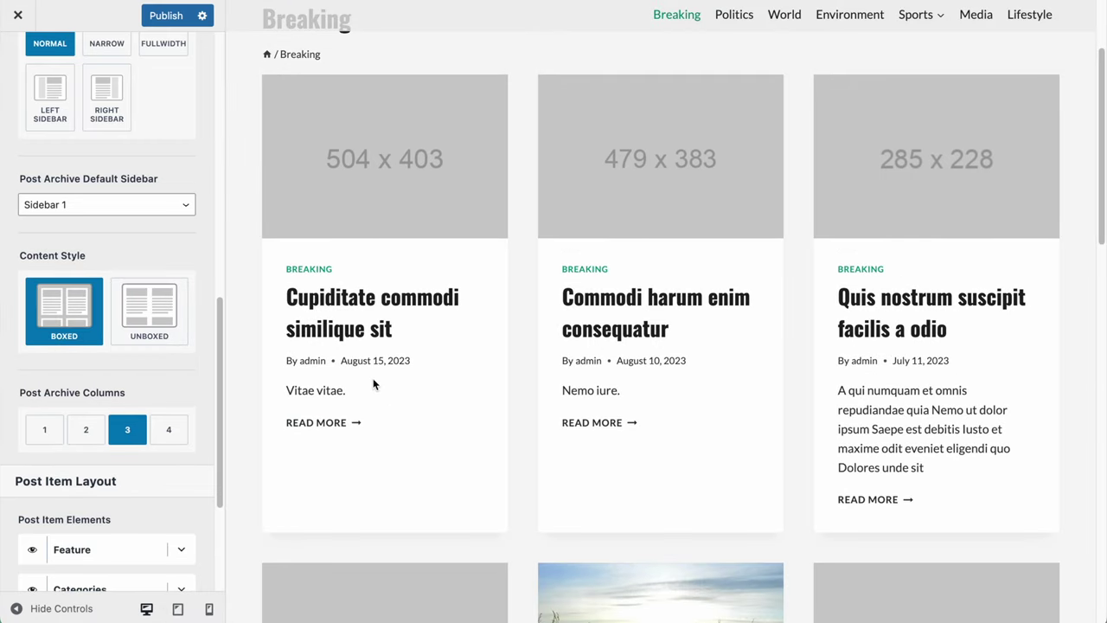
# - Hide the Categories element in the archive's post item layout
pyautogui.scroll(-1, 373, 383)
pyautogui.scroll(-3, 146, 430)
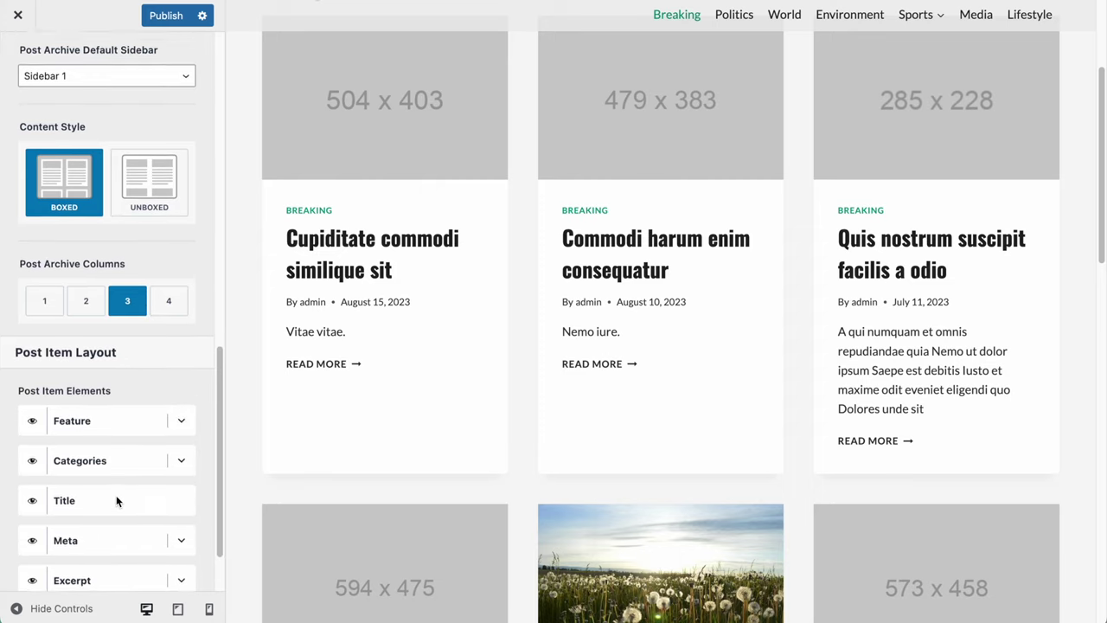
pyautogui.scroll(4, 294, 230)
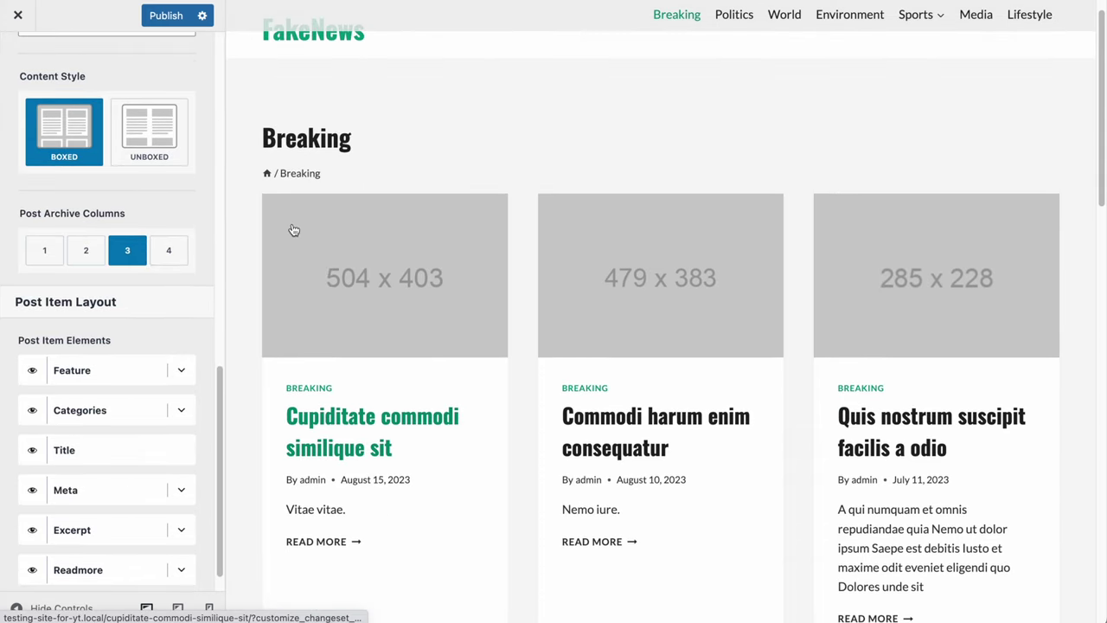
pyautogui.moveTo(257, 135); pyautogui.dragTo(367, 140)
pyautogui.scroll(-2, 375, 422)
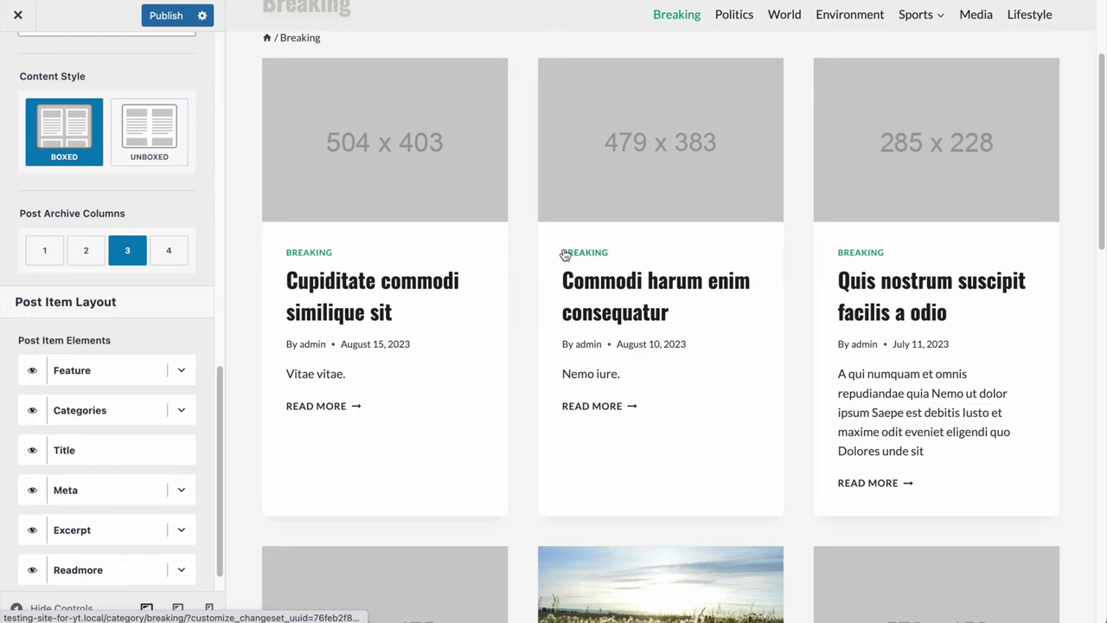
pyautogui.scroll(-1, 87, 371)
pyautogui.click(30, 378)
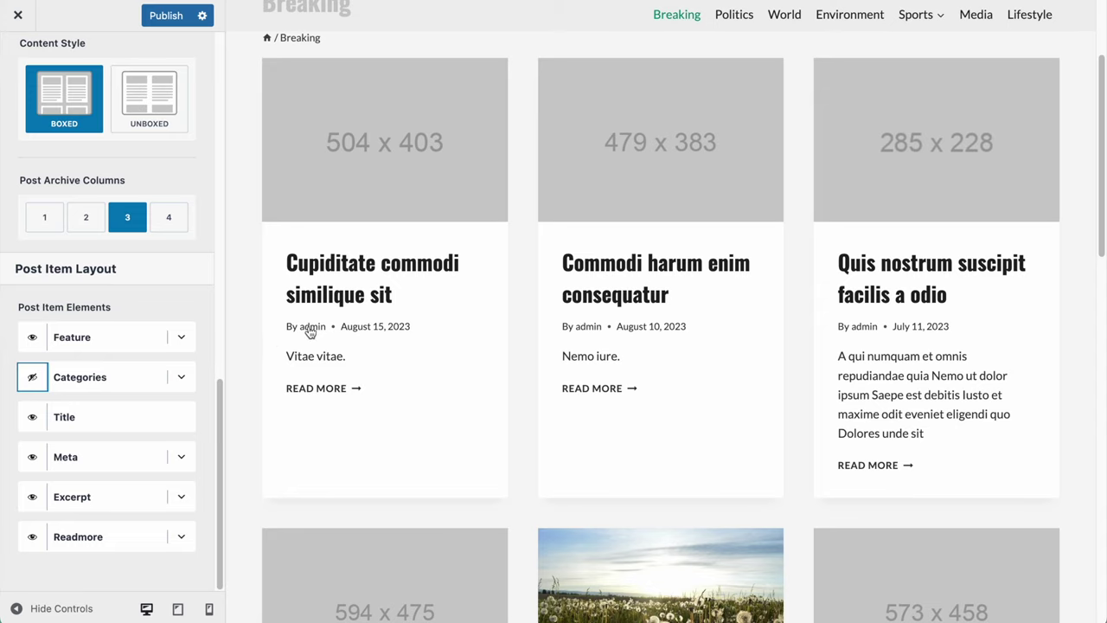
# - Hide the Excerpt and Readmore elements in the archive's post item layout
pyautogui.click(180, 497)
pyautogui.click(34, 499)
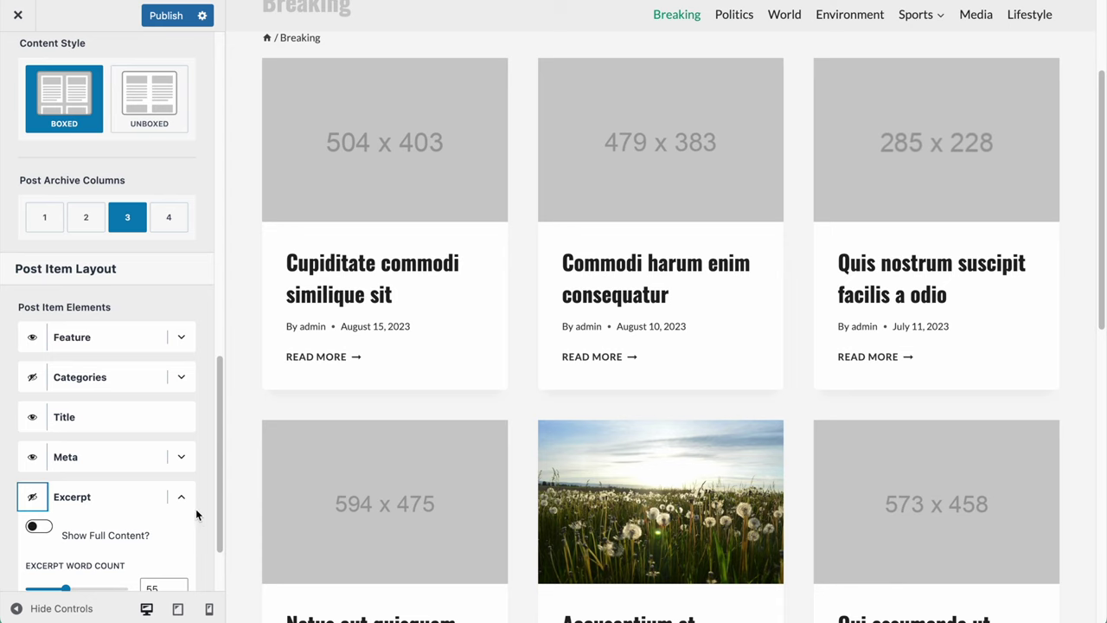
pyautogui.click(181, 498)
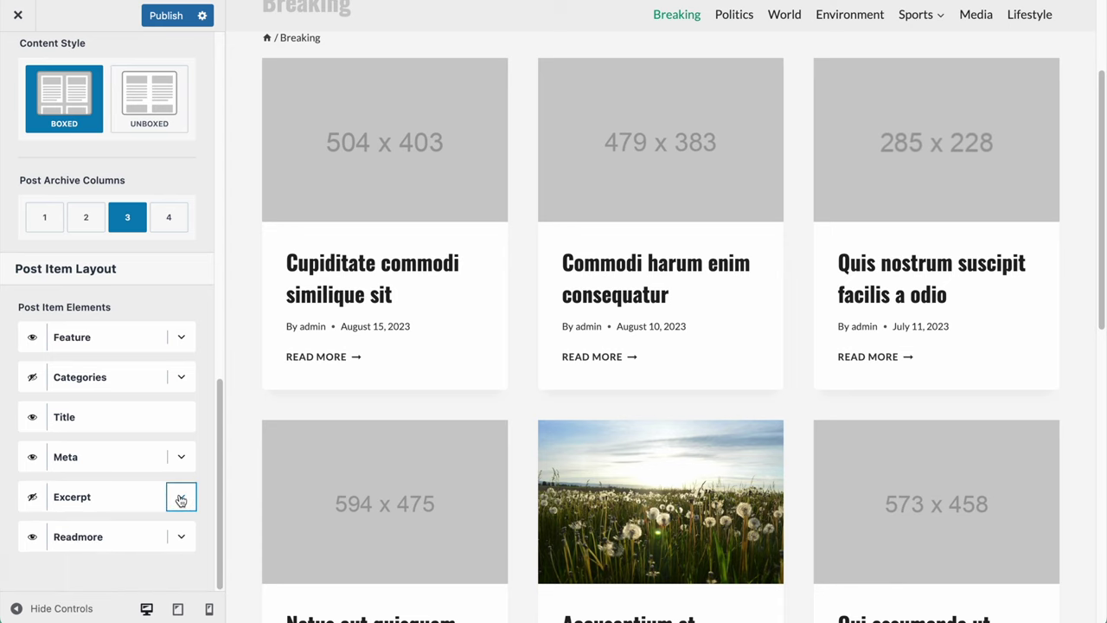
pyautogui.click(28, 538)
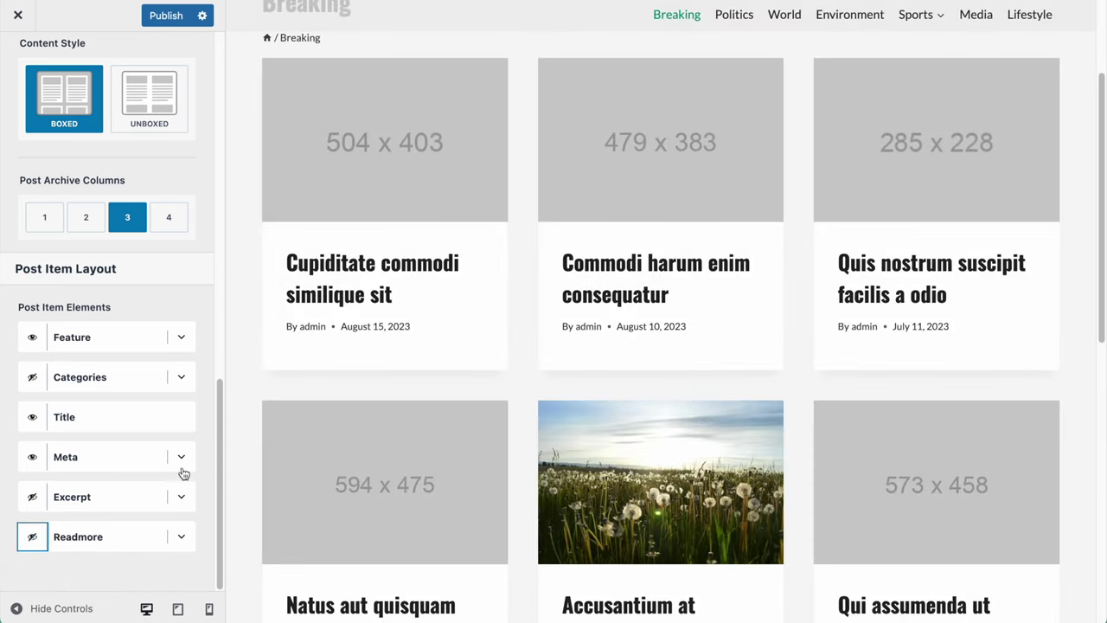
# - Turn off the author display in the Meta element of the archive's post items and review the archive page
pyautogui.click(182, 459)
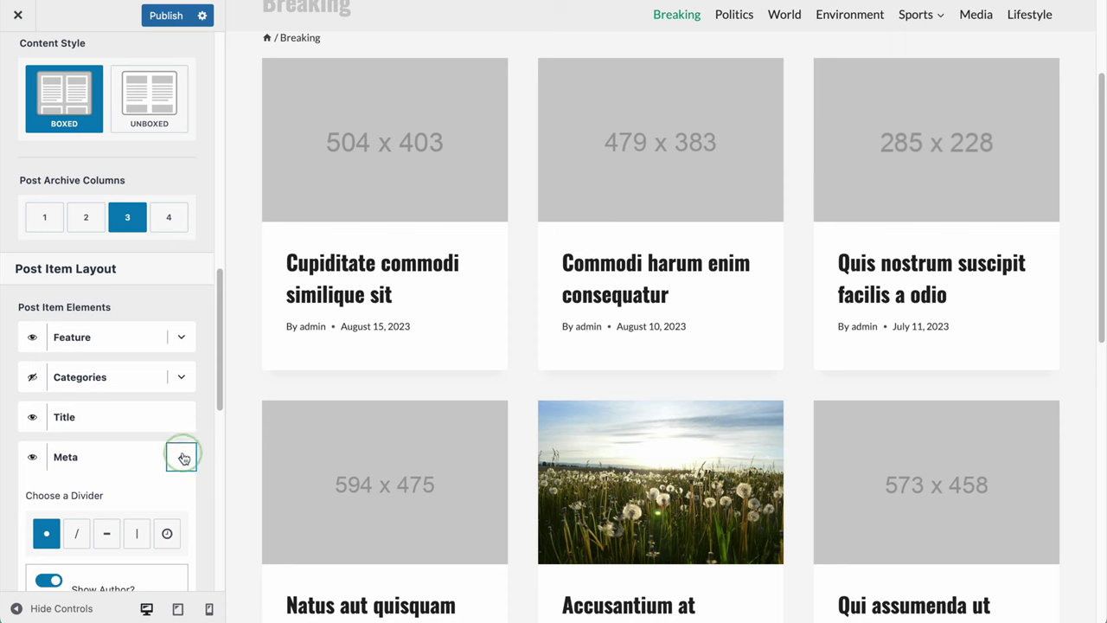
pyautogui.click(49, 479)
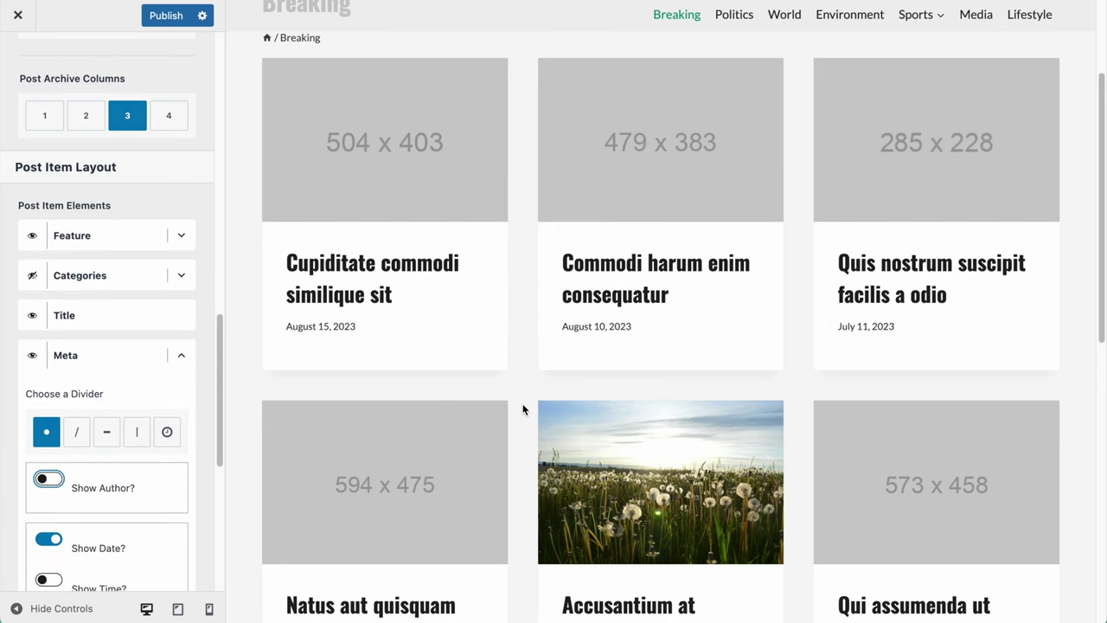
pyautogui.click(181, 358)
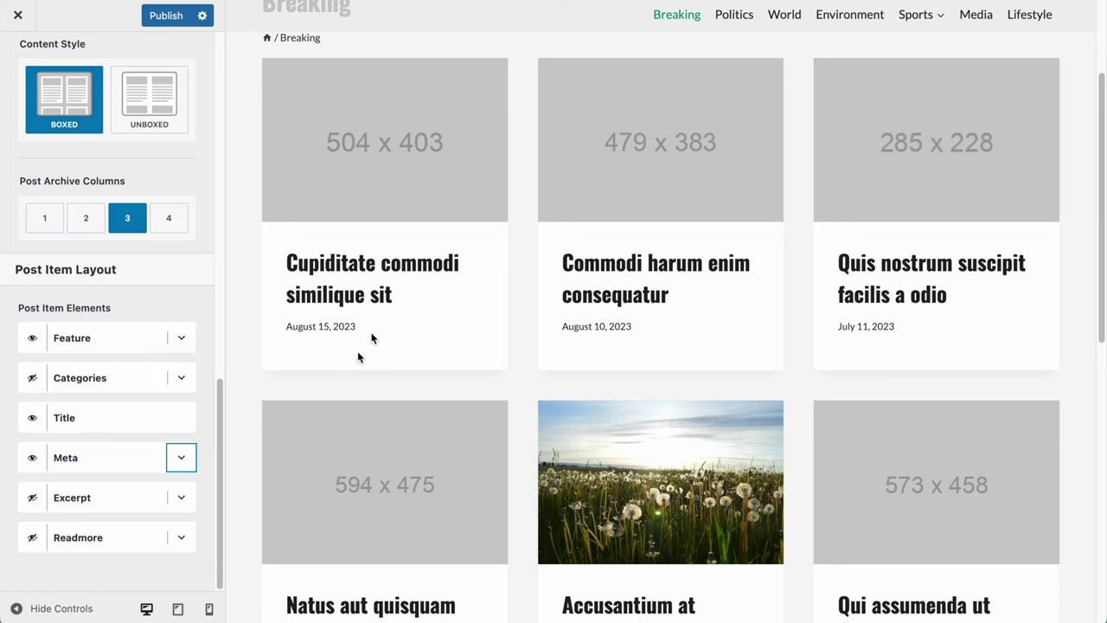
pyautogui.scroll(-7, 572, 377)
pyautogui.scroll(9, 574, 375)
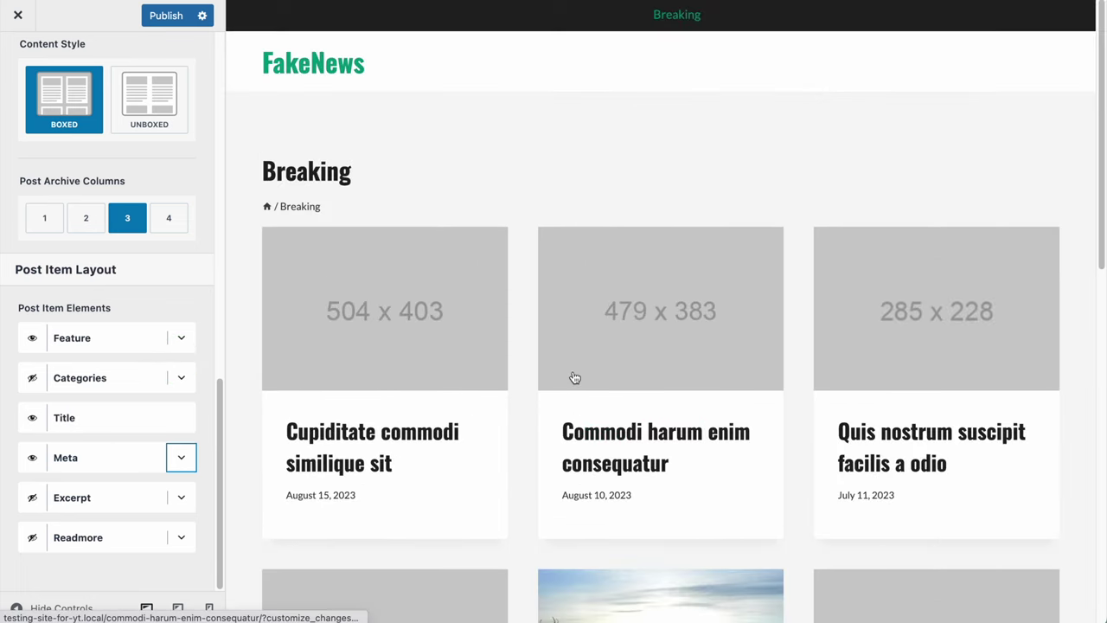
pyautogui.scroll(-1, 573, 377)
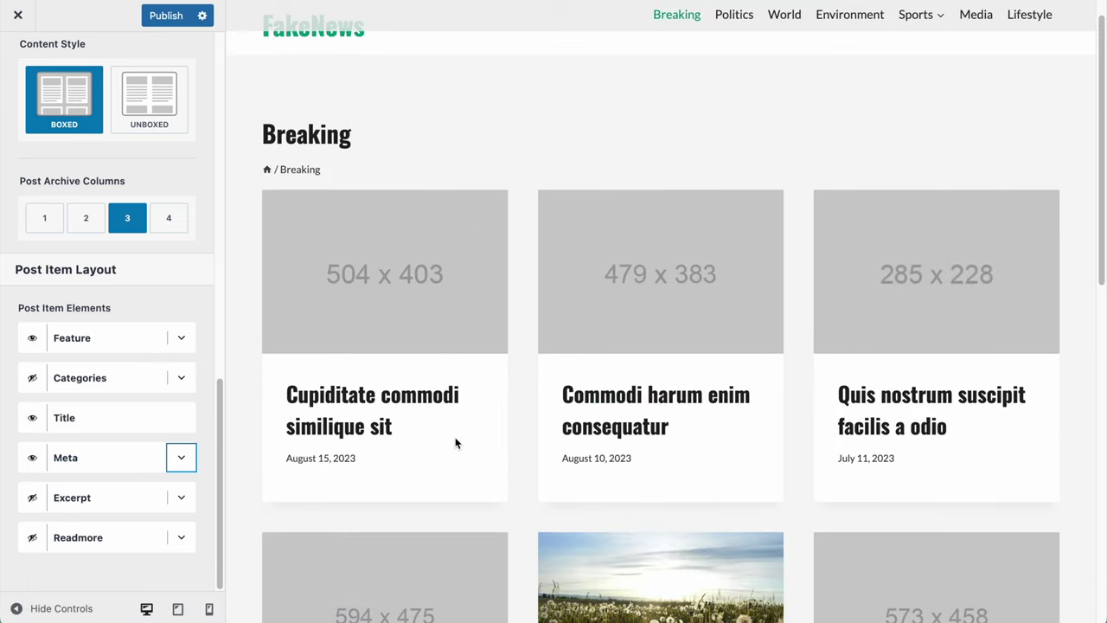
pyautogui.scroll(-3, 456, 443)
pyautogui.scroll(3, 455, 443)
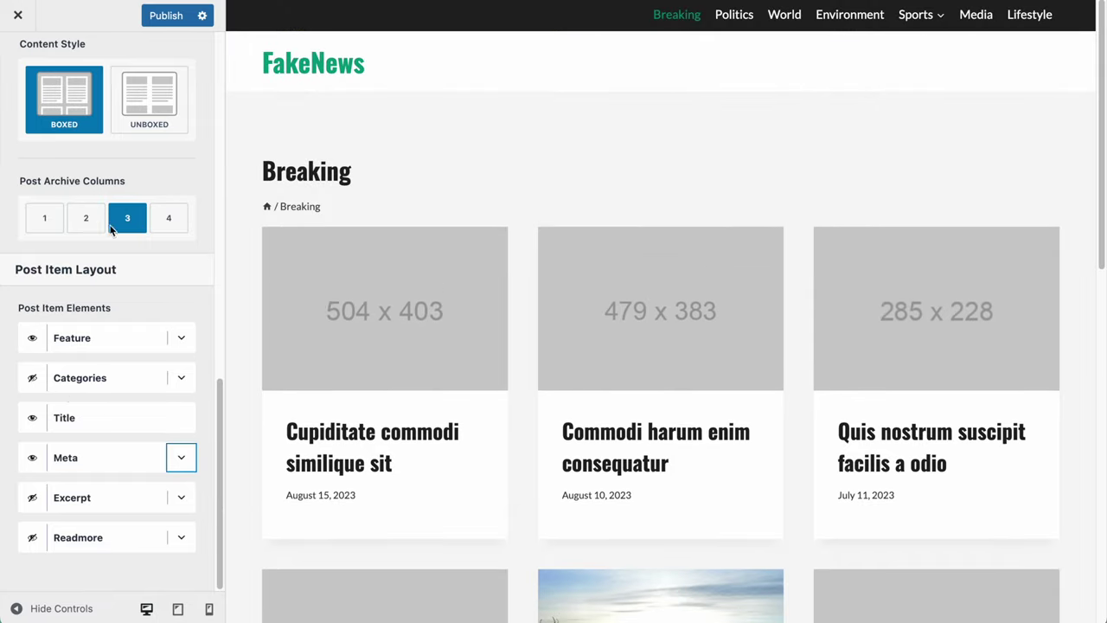
# - Preview the Breaking archive page in the tablet and mobile views
pyautogui.scroll(8, 93, 290)
pyautogui.scroll(4, 113, 201)
pyautogui.click(150, 359)
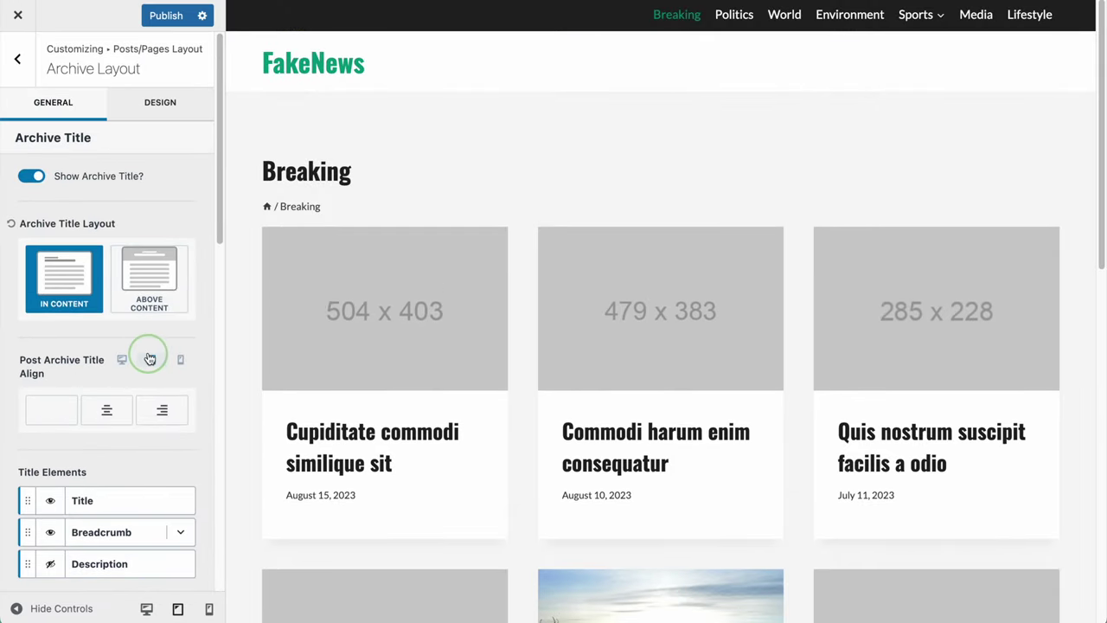
pyautogui.scroll(-1, 599, 315)
pyautogui.click(182, 363)
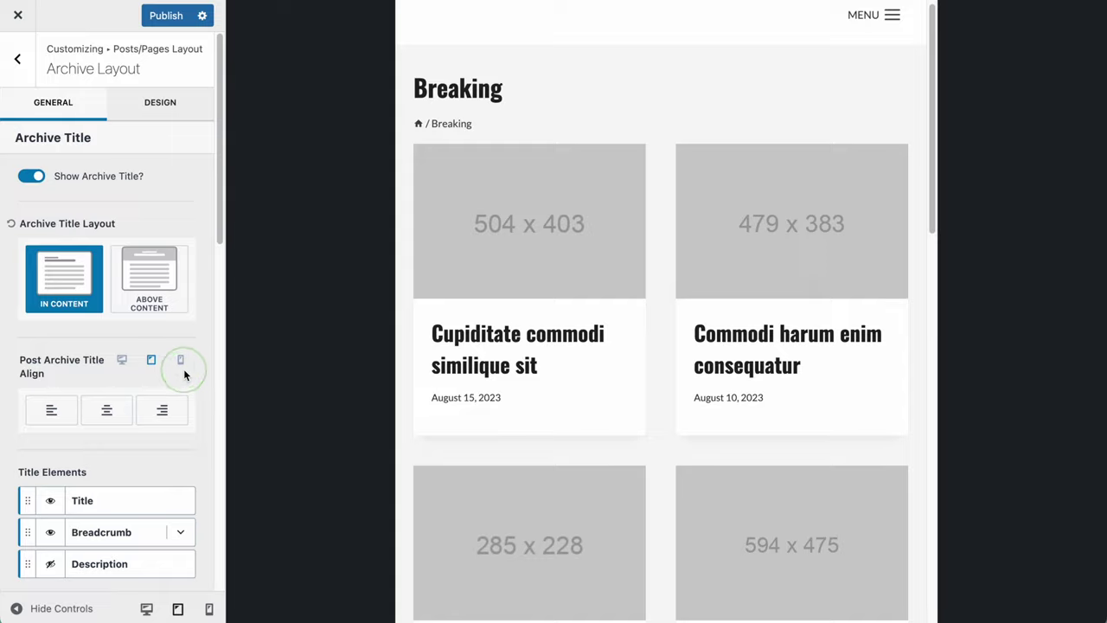
pyautogui.scroll(-15, 640, 440)
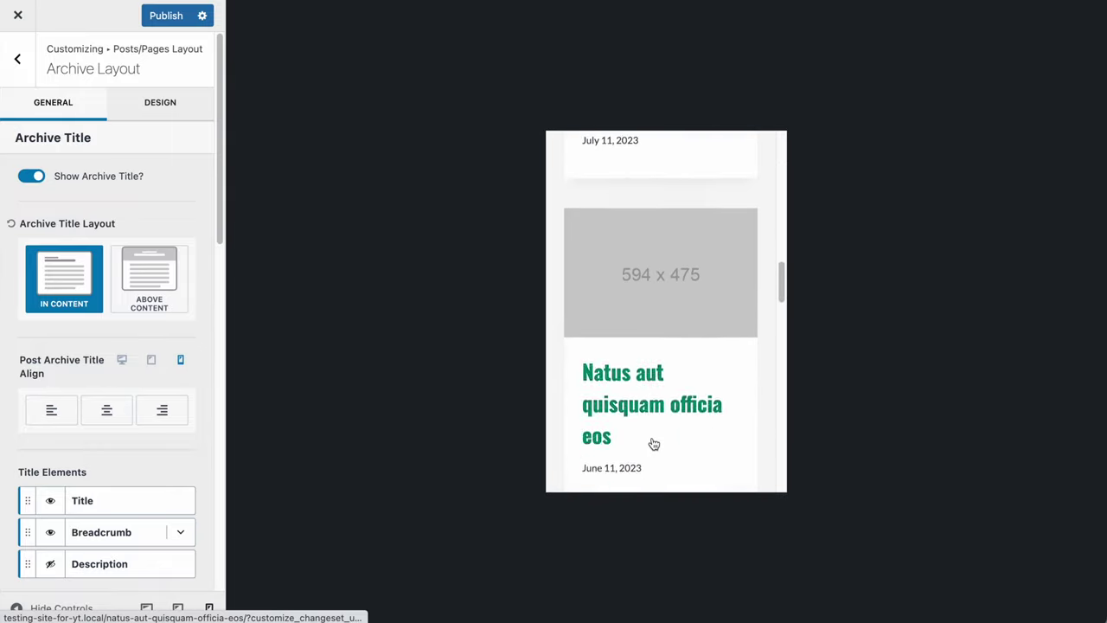
pyautogui.scroll(15, 652, 442)
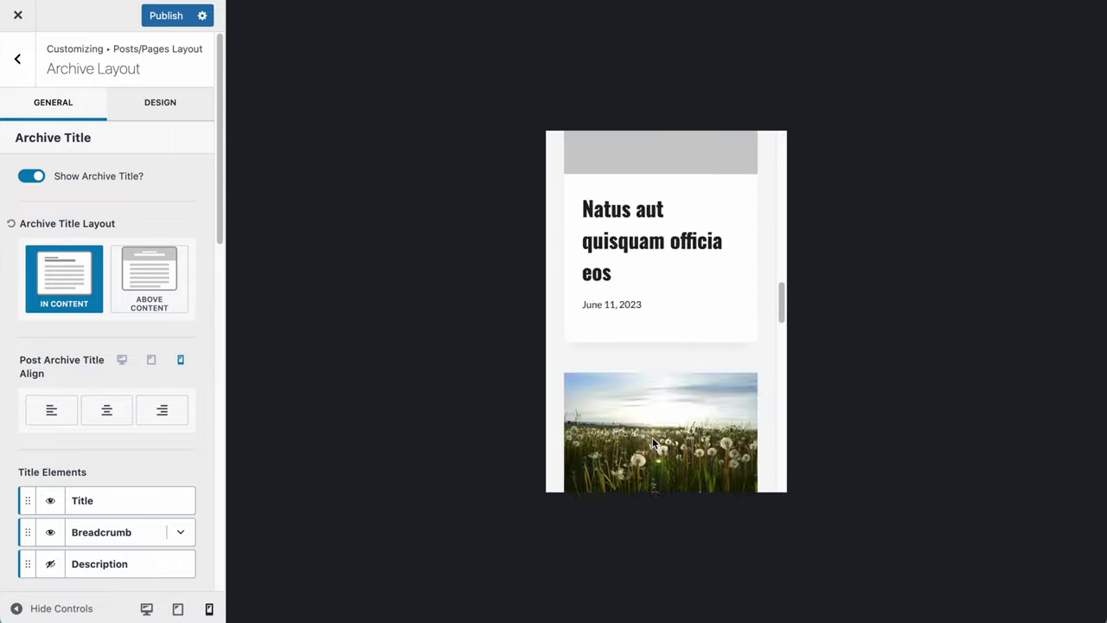
# - Compare the mobile archive title alignments, set it to left, and return to the desktop preview
pyautogui.click(74, 407)
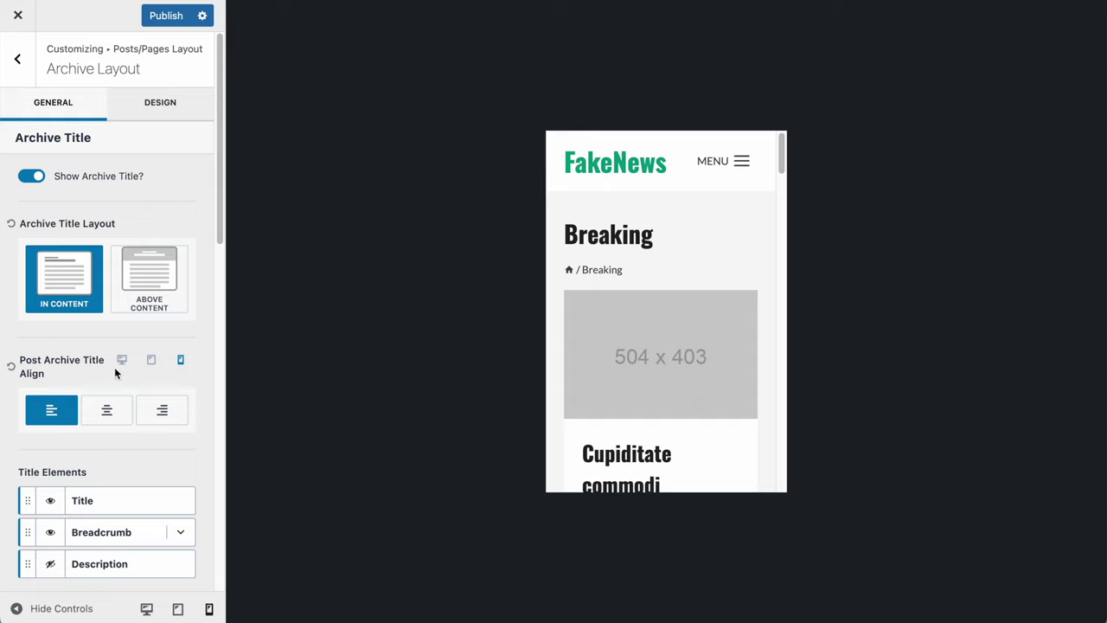
pyautogui.click(107, 412)
pyautogui.click(147, 418)
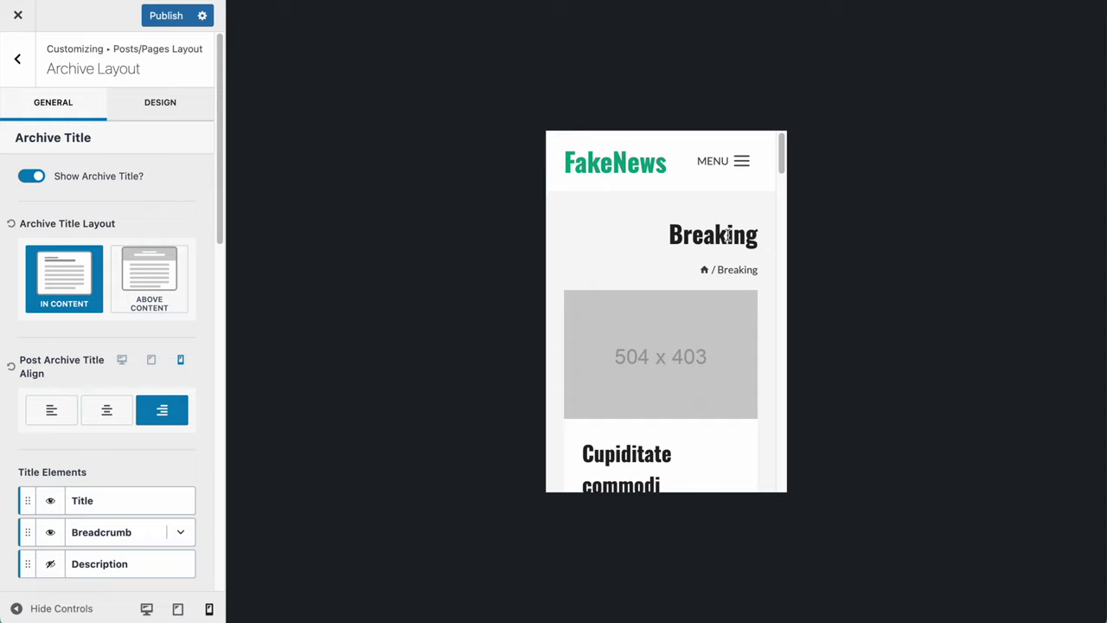
pyautogui.click(52, 409)
pyautogui.click(122, 359)
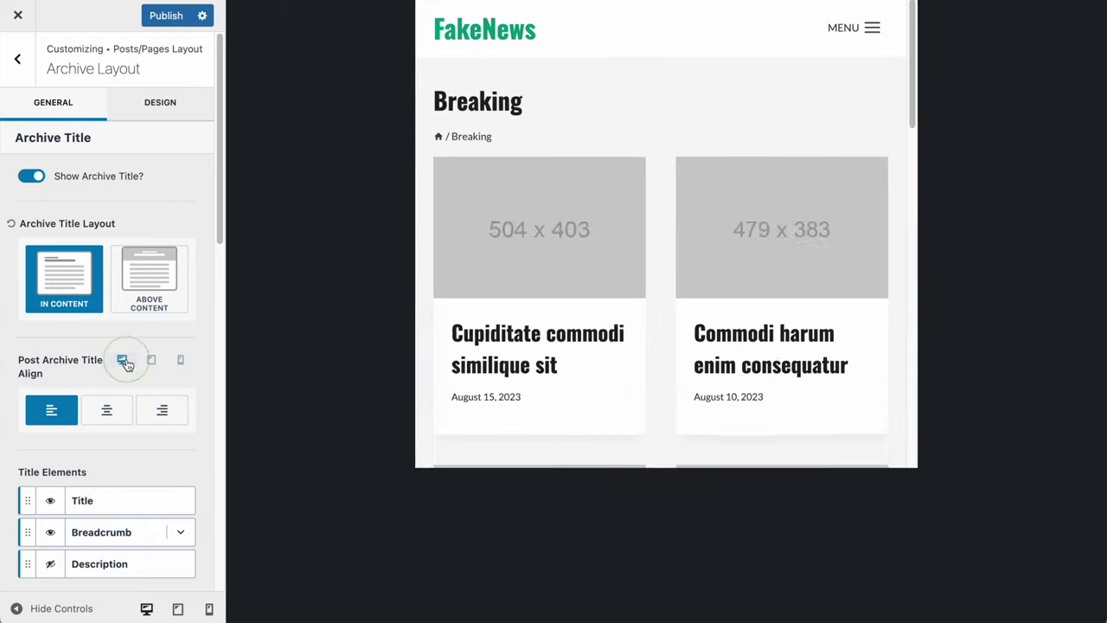
# - Check the rest of the Breaking archive and its layout settings, plus the Politics and World category pages in the preview
pyautogui.scroll(-10, 468, 386)
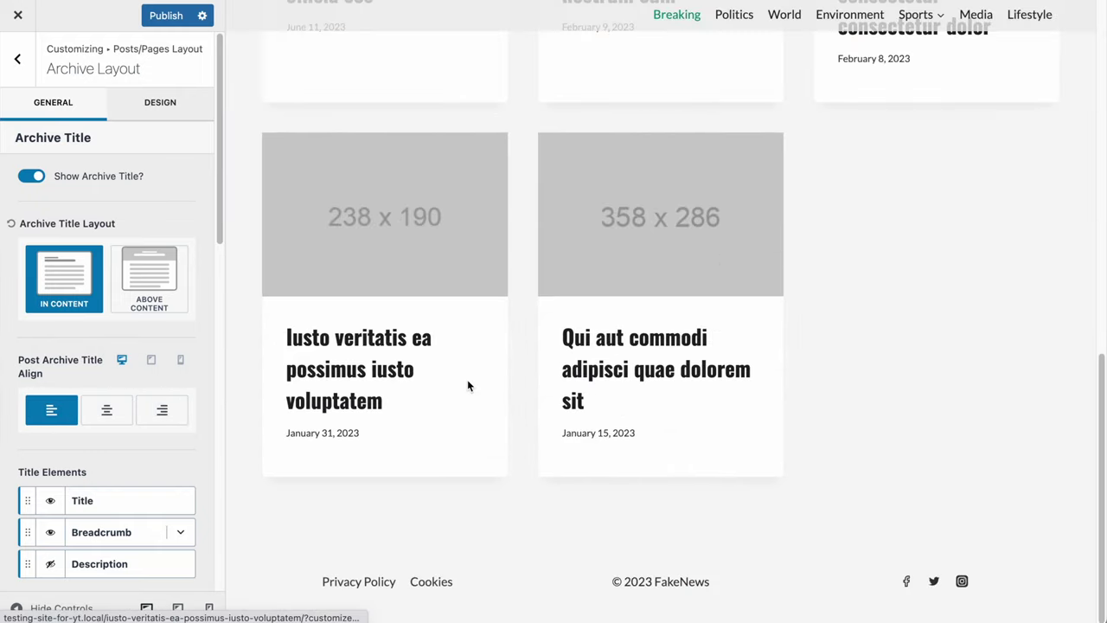
pyautogui.scroll(-8, 49, 585)
pyautogui.scroll(-4, 50, 585)
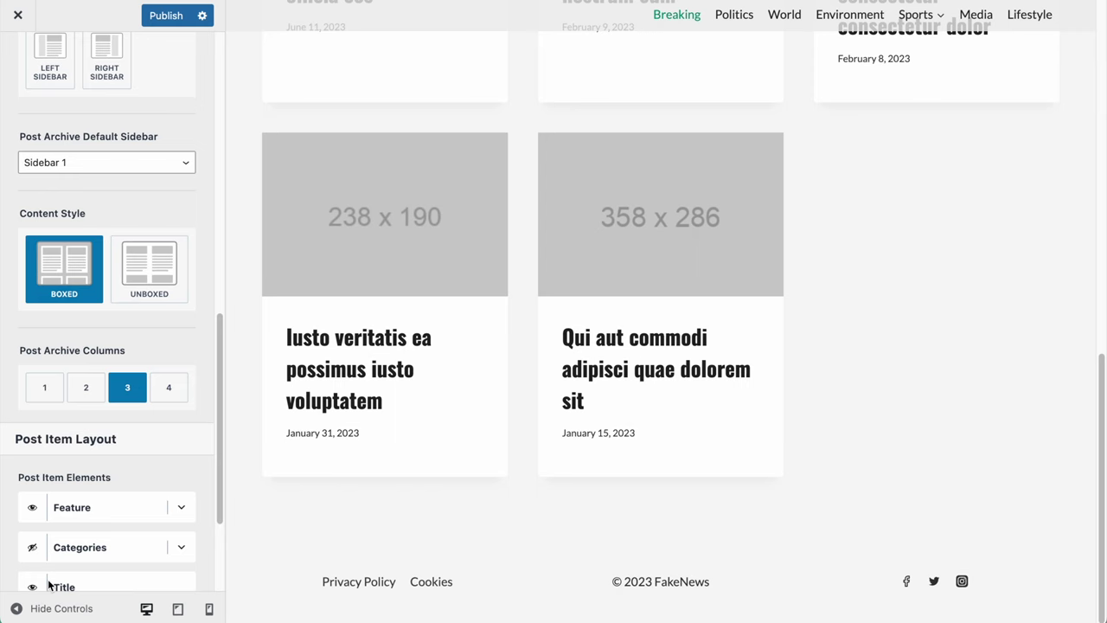
pyautogui.scroll(10, 69, 519)
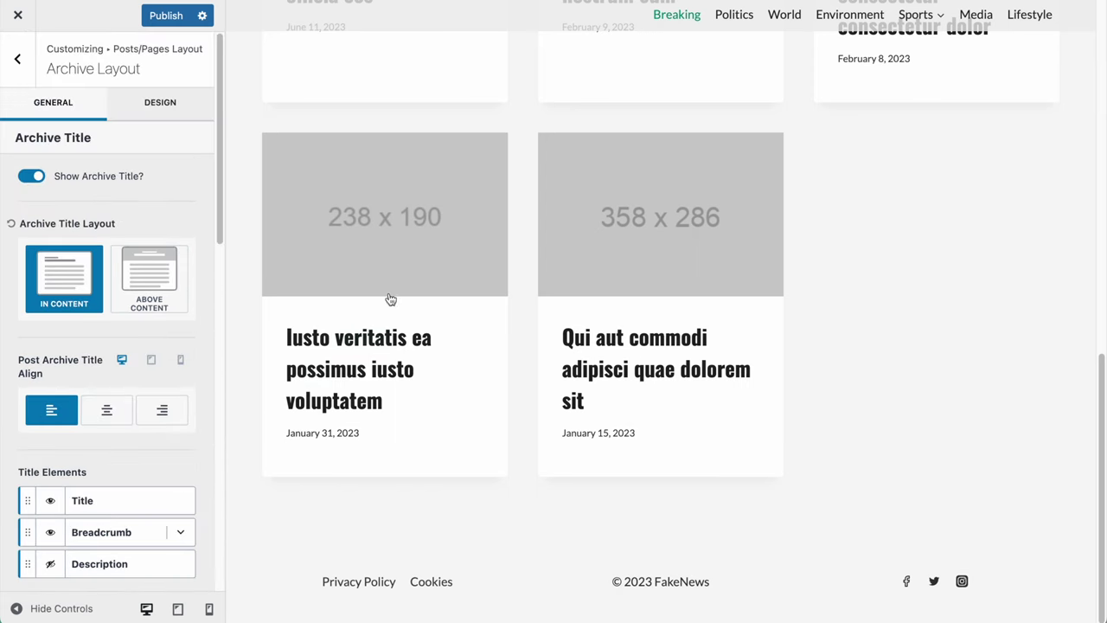
pyautogui.scroll(10, 390, 299)
pyautogui.click(734, 13)
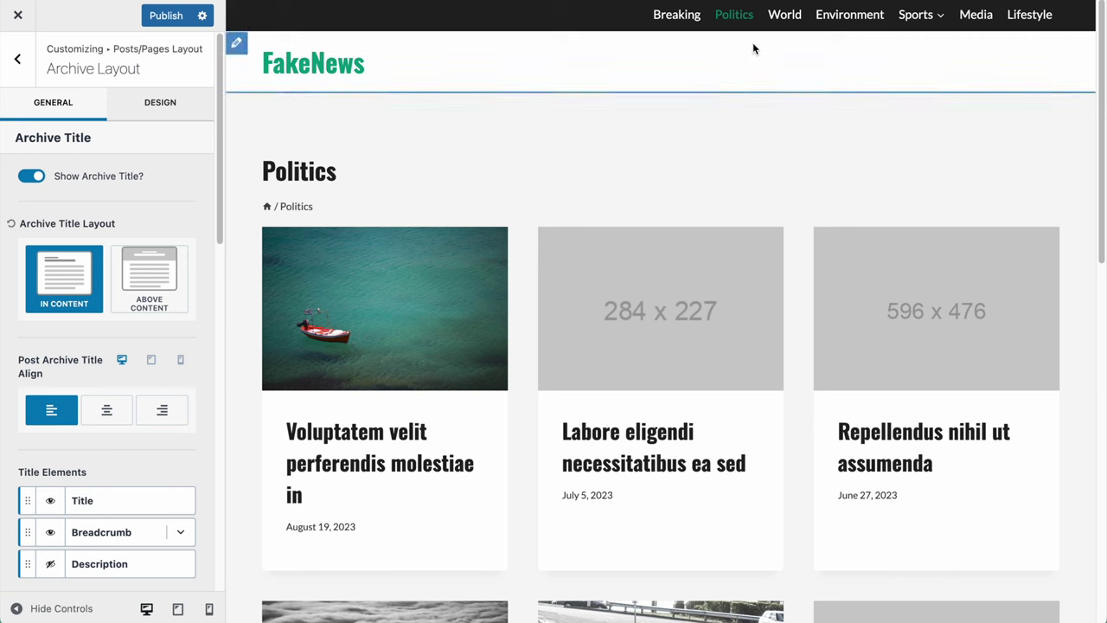
pyautogui.click(783, 17)
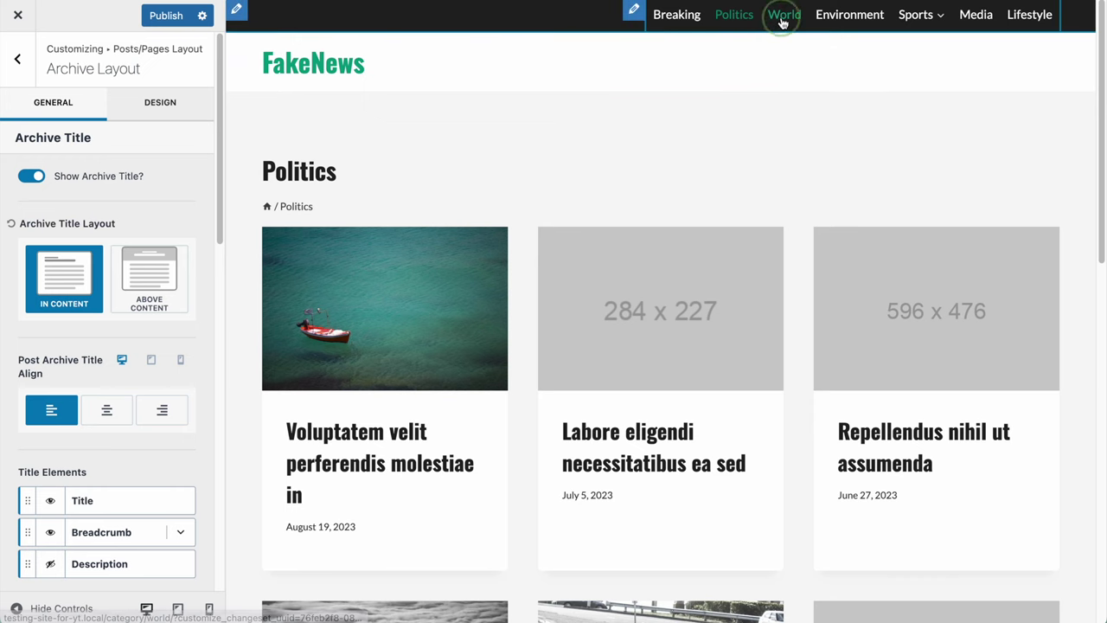
pyautogui.scroll(-2, 476, 223)
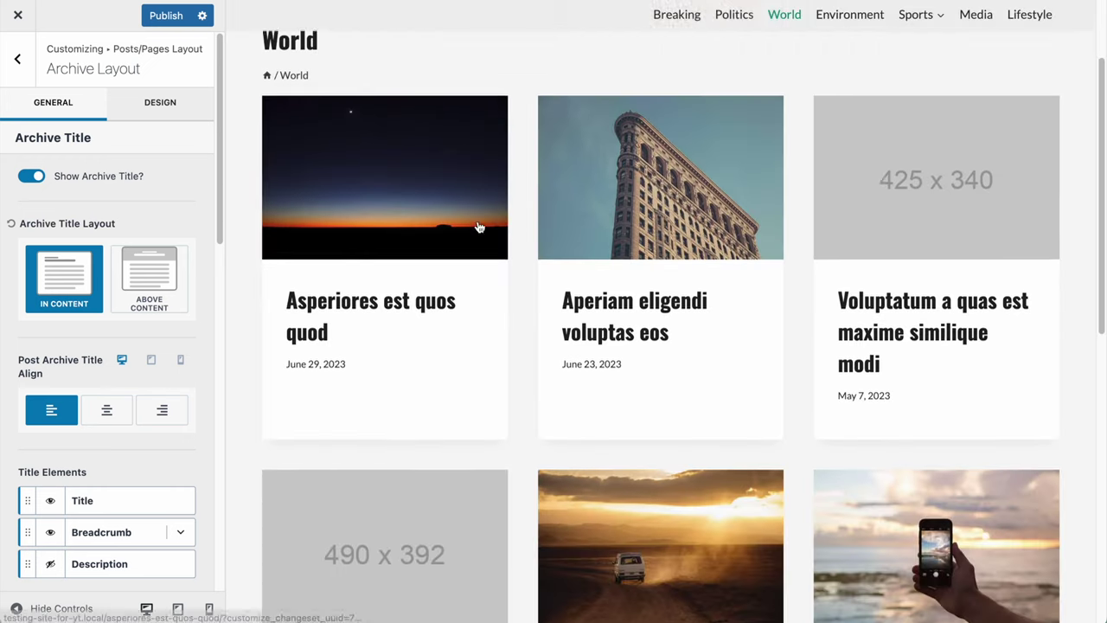
pyautogui.scroll(-5, 479, 226)
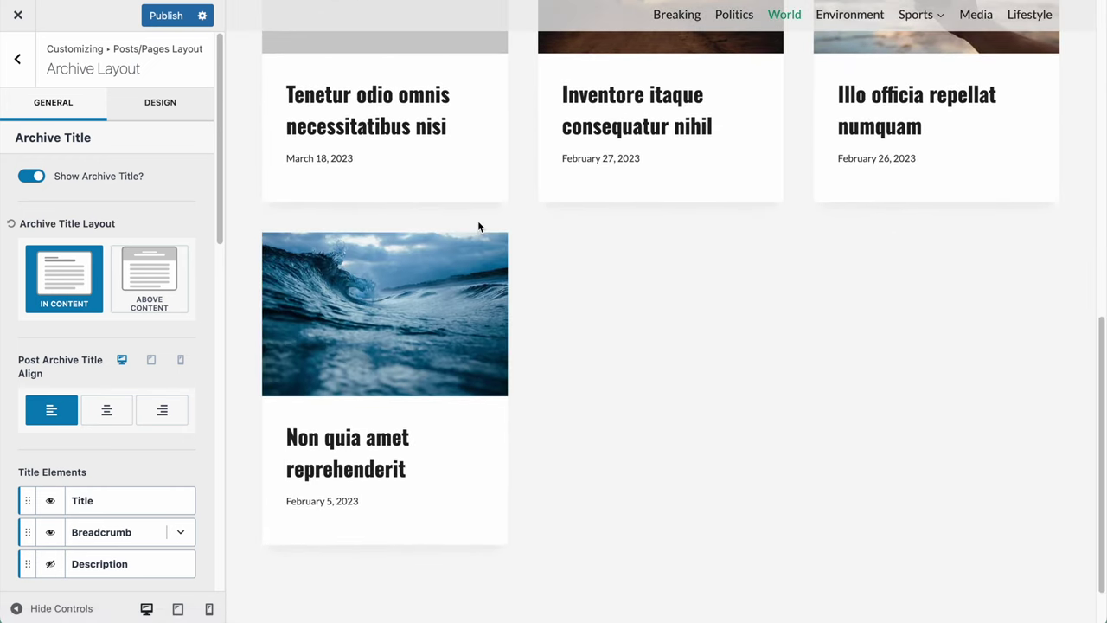
pyautogui.scroll(8, 479, 227)
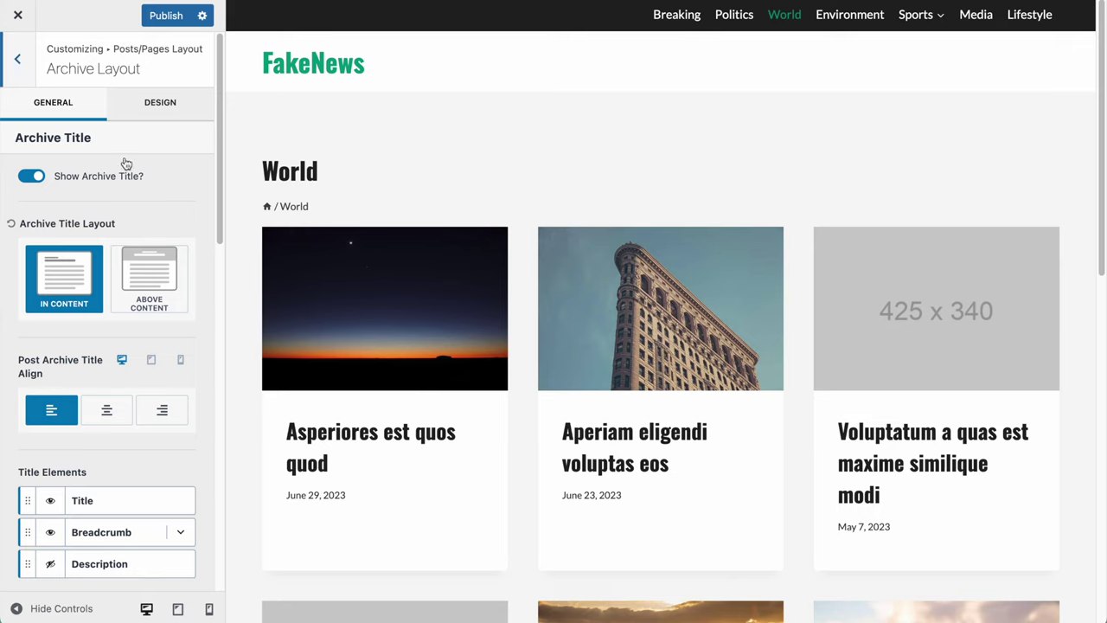
# - Open the first post of the World category in the preview and bring up the Single Post Layout settings
pyautogui.click(331, 351)
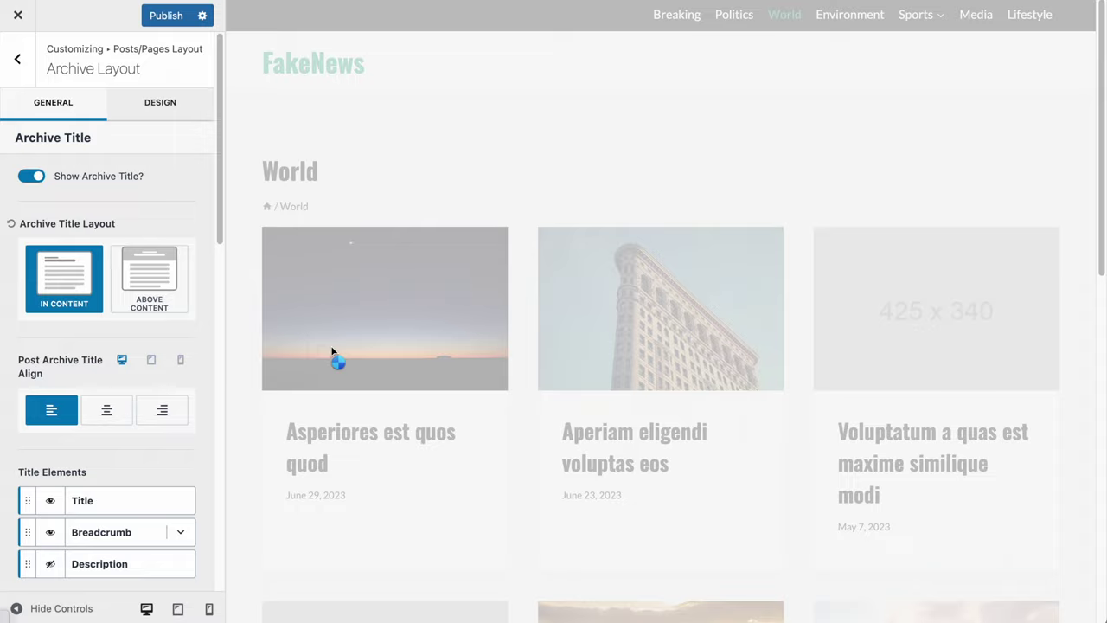
pyautogui.scroll(-6, 501, 341)
pyautogui.scroll(-5, 501, 341)
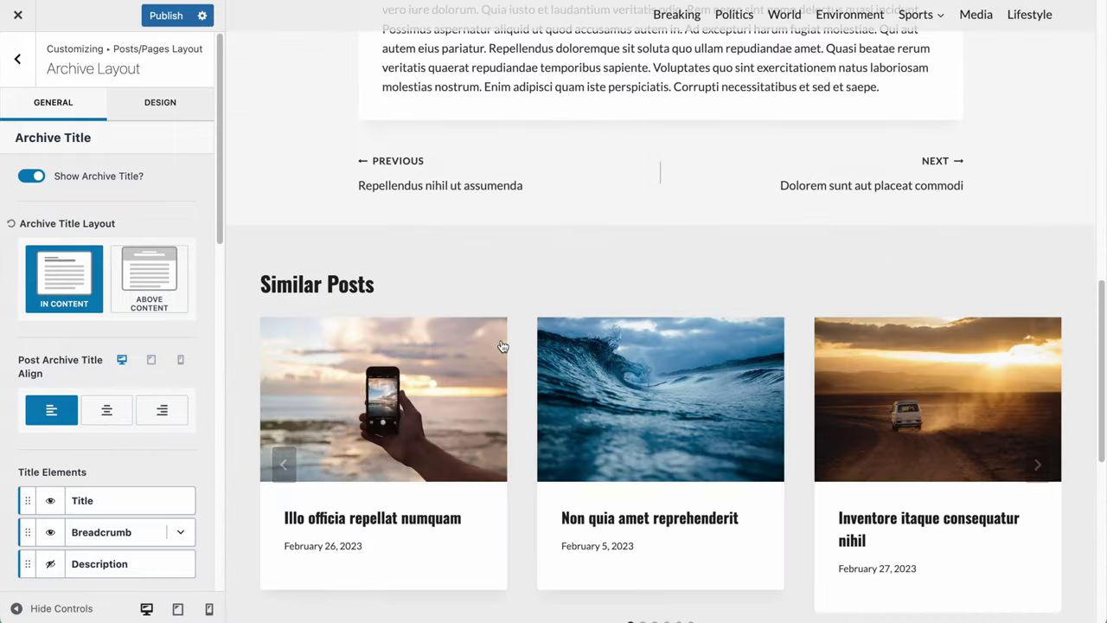
pyautogui.scroll(10, 501, 341)
pyautogui.click(17, 61)
pyautogui.click(49, 150)
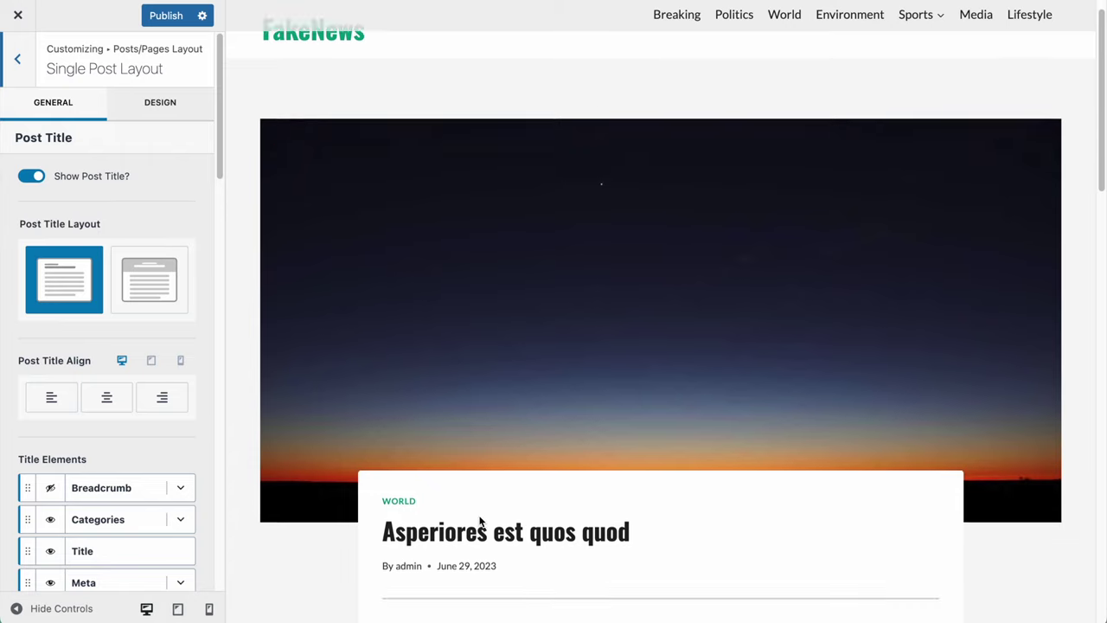
pyautogui.scroll(-3, 480, 518)
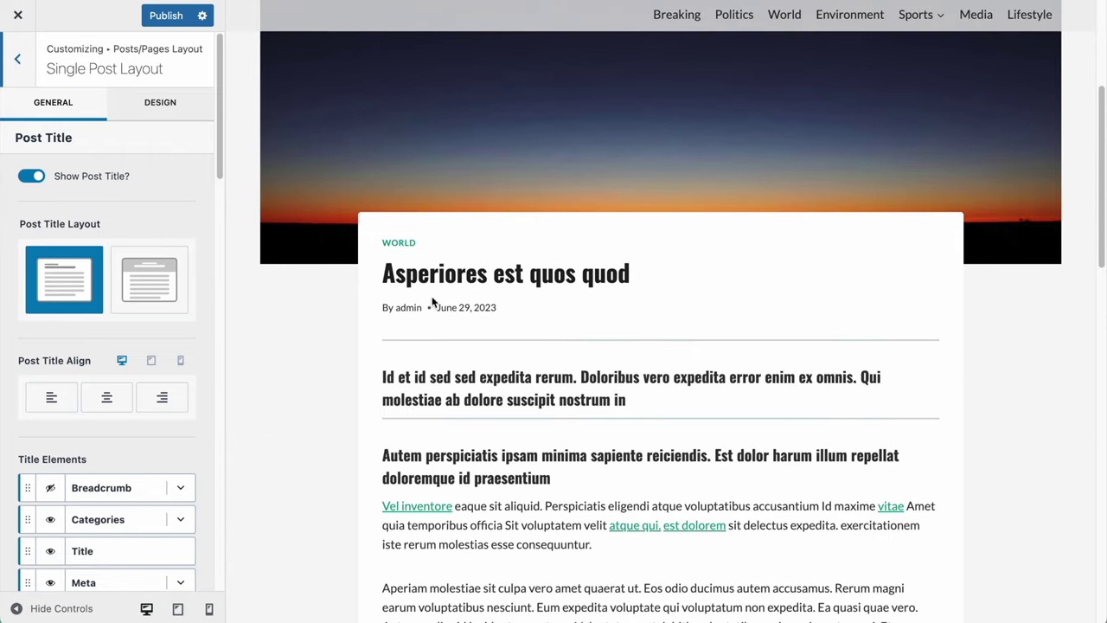
# - Try the above-content post title layout on the single post, then restore the in-content layout
pyautogui.click(149, 279)
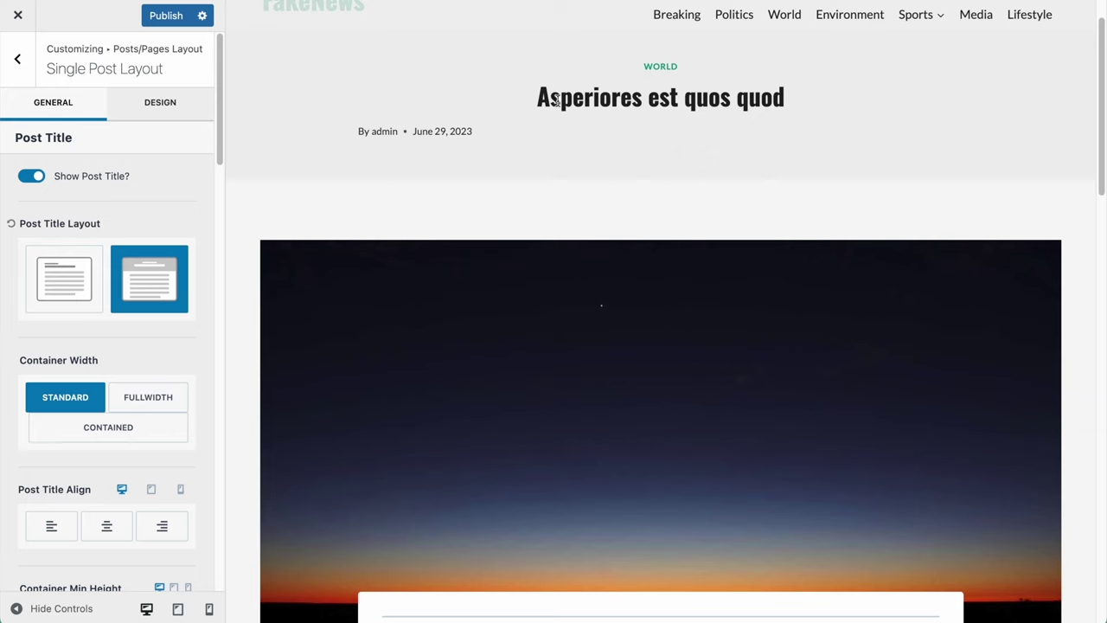
pyautogui.click(566, 96)
pyautogui.tripleClick(604, 97)
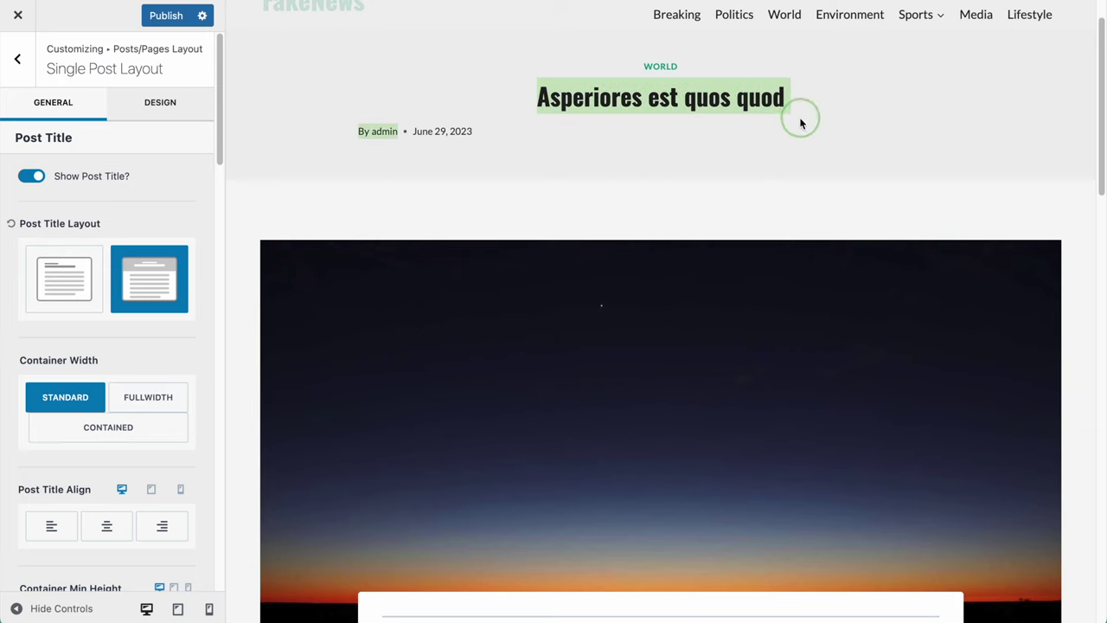
pyautogui.click(72, 301)
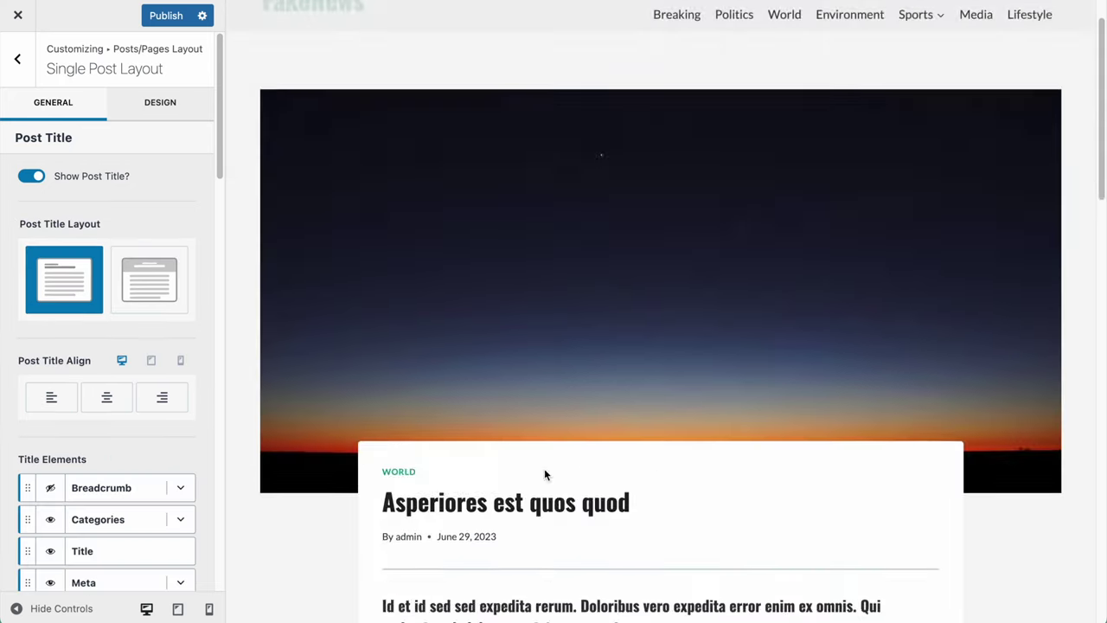
pyautogui.scroll(-2, 451, 388)
pyautogui.tripleClick(714, 373)
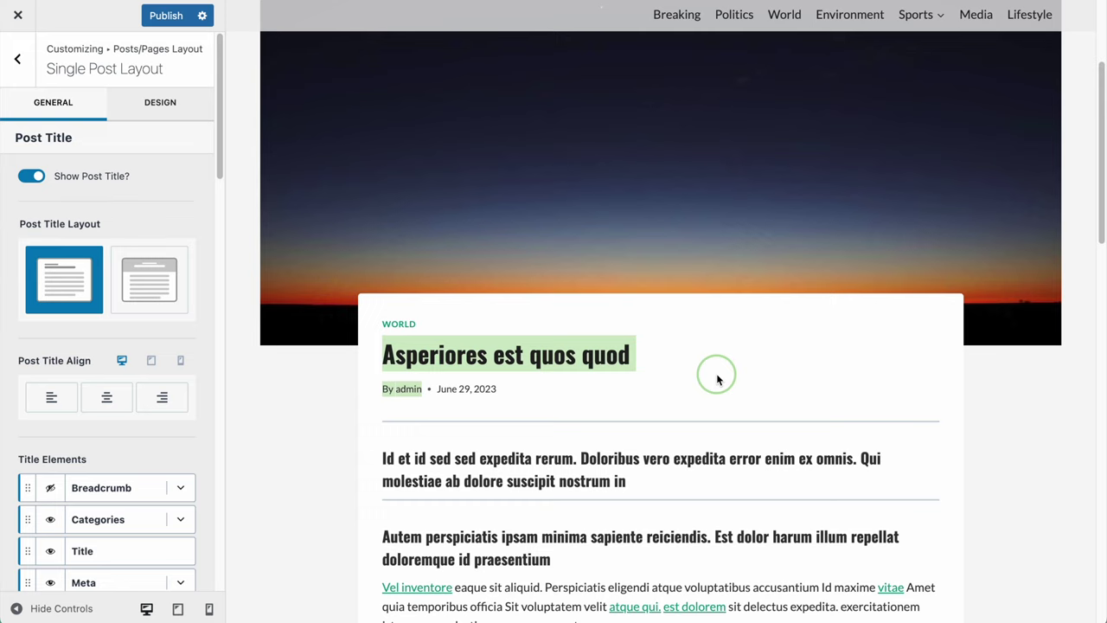
pyautogui.click(280, 342)
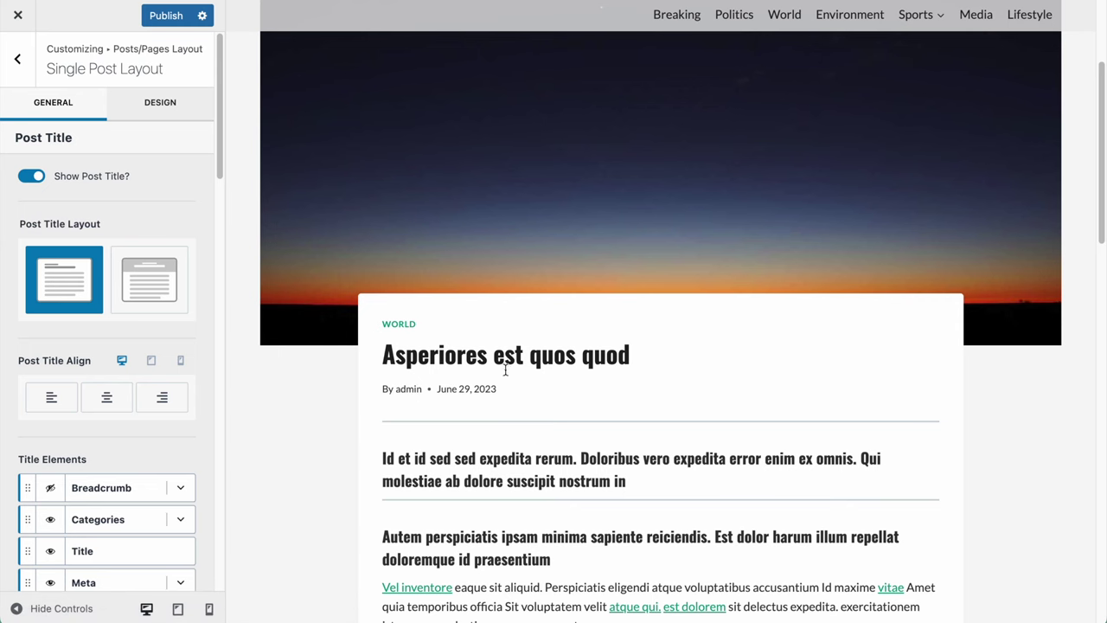
# - Show the Breadcrumb element in the single post's title elements
pyautogui.scroll(-3, 459, 380)
pyautogui.scroll(-2, 2, 393)
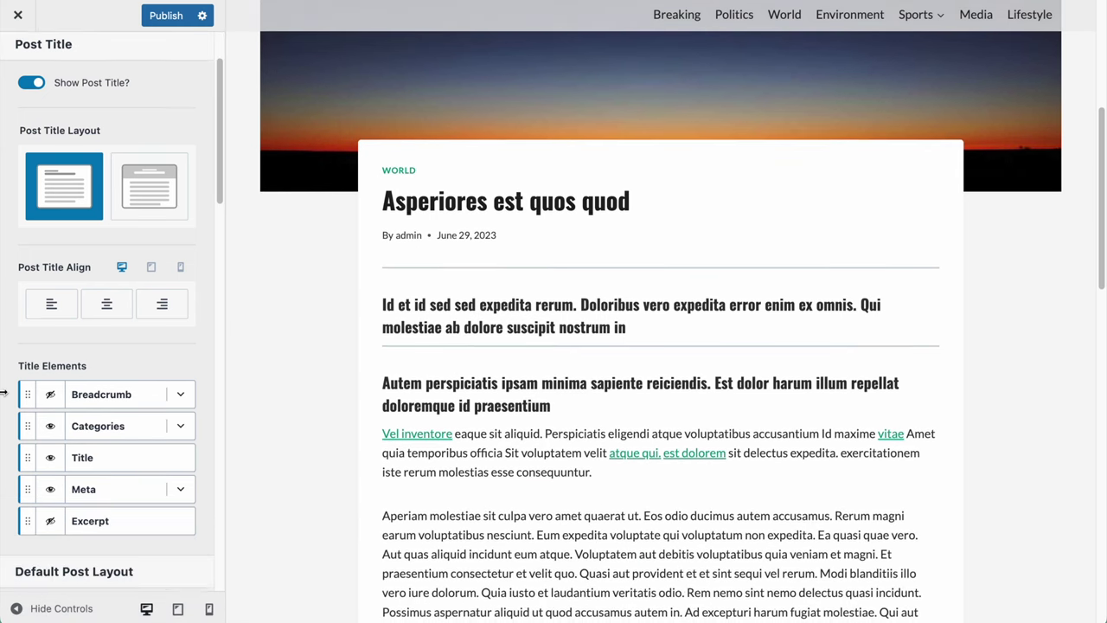
pyautogui.click(52, 393)
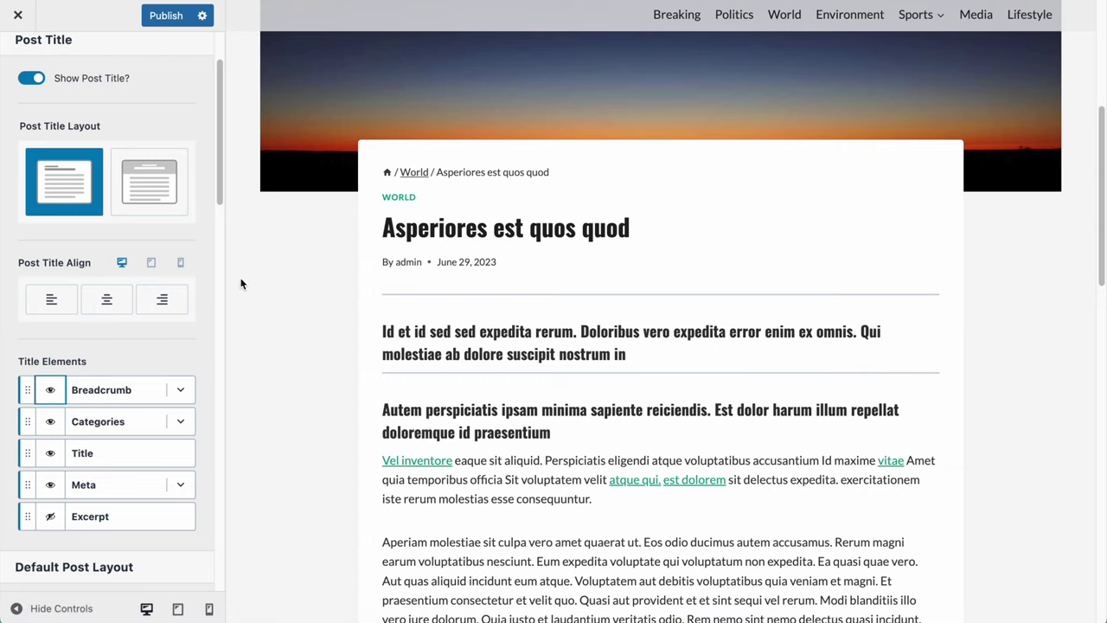
# - Try hiding the post title in the single post's breadcrumb, then turn it back on
pyautogui.click(179, 391)
pyautogui.click(179, 392)
pyautogui.click(179, 391)
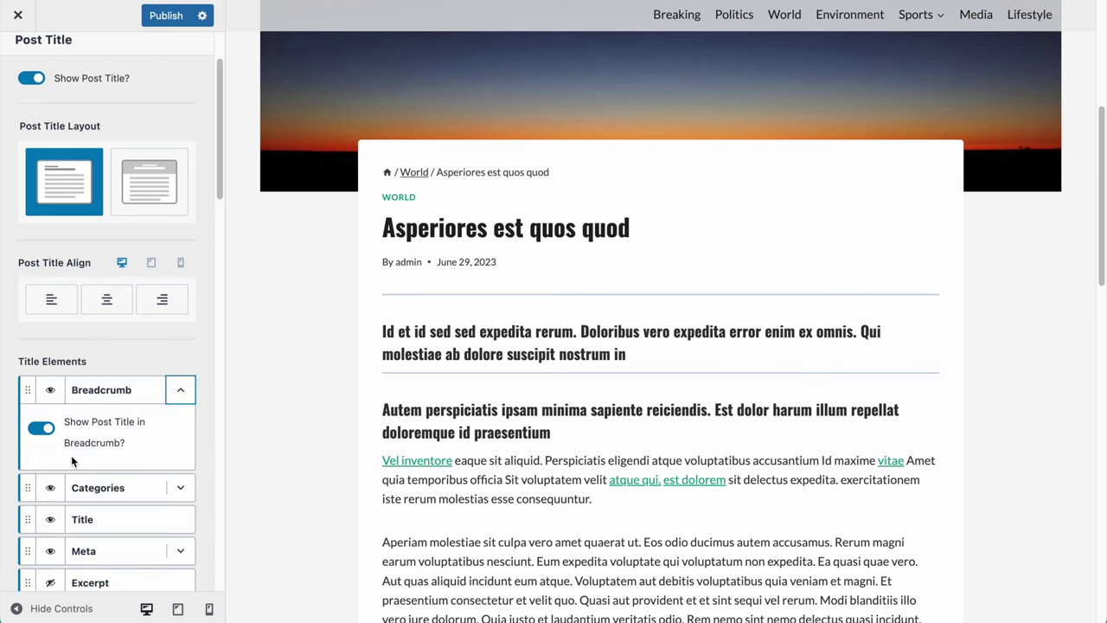
pyautogui.click(41, 428)
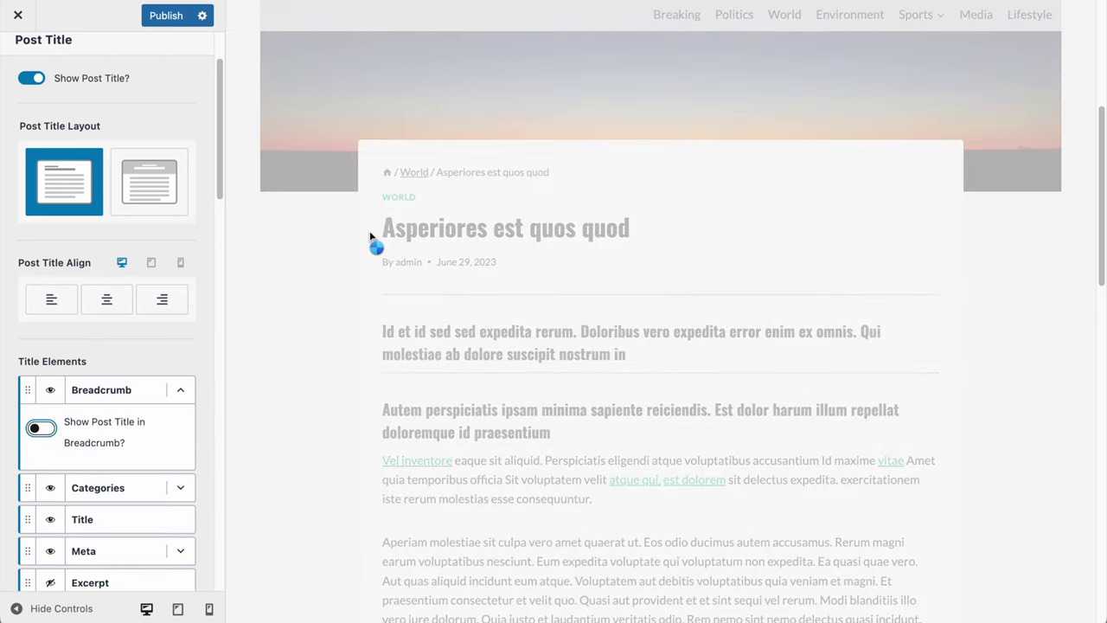
pyautogui.click(43, 428)
pyautogui.click(180, 390)
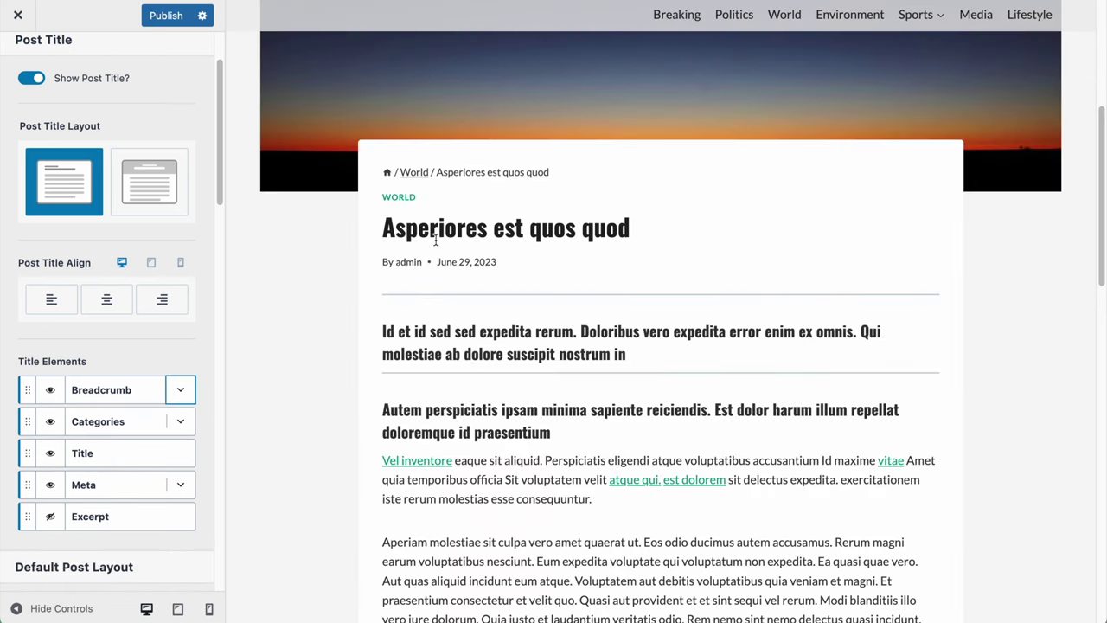
# - Set the style of the Categories title element to Pill on the single post
pyautogui.click(179, 422)
pyautogui.click(104, 562)
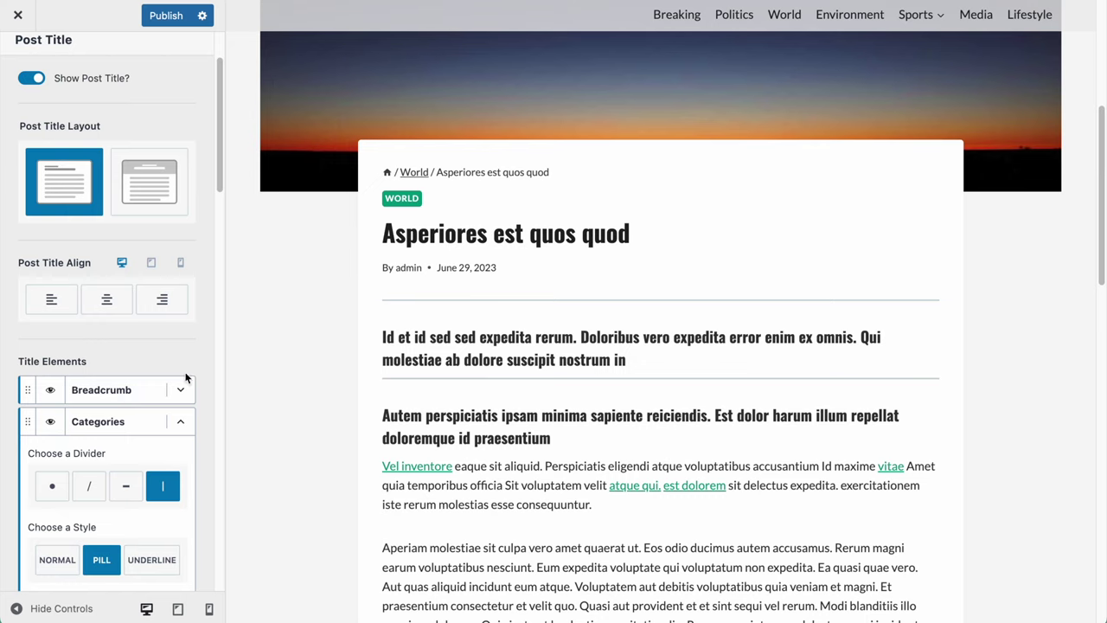
pyautogui.click(181, 424)
# - Try hiding the Title element on the single post, then show it again
pyautogui.scroll(-2, 195, 345)
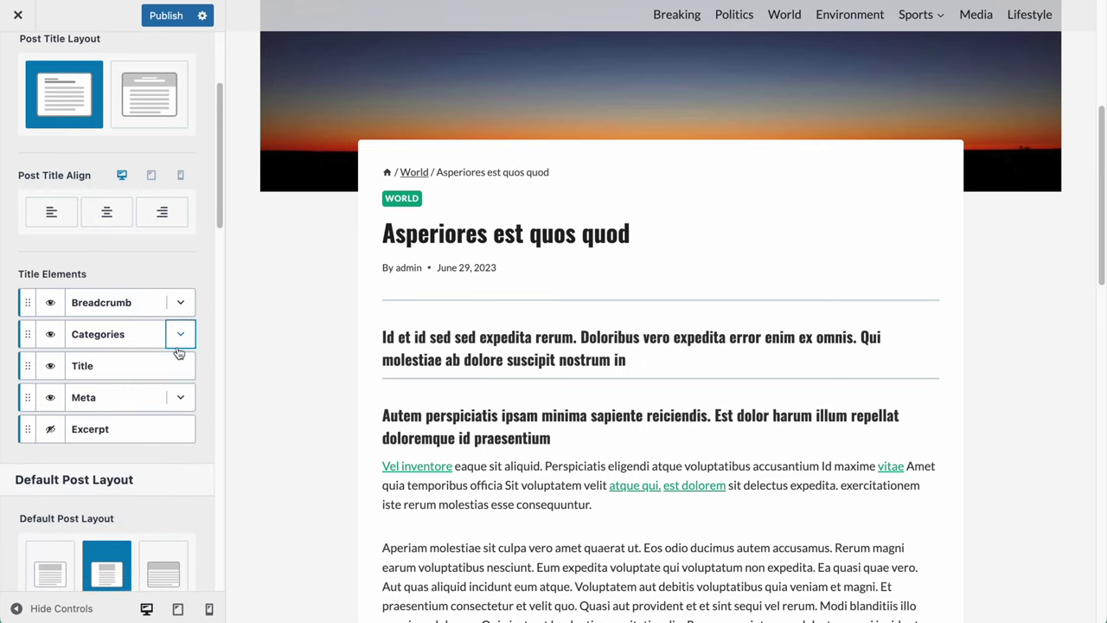
pyautogui.click(50, 367)
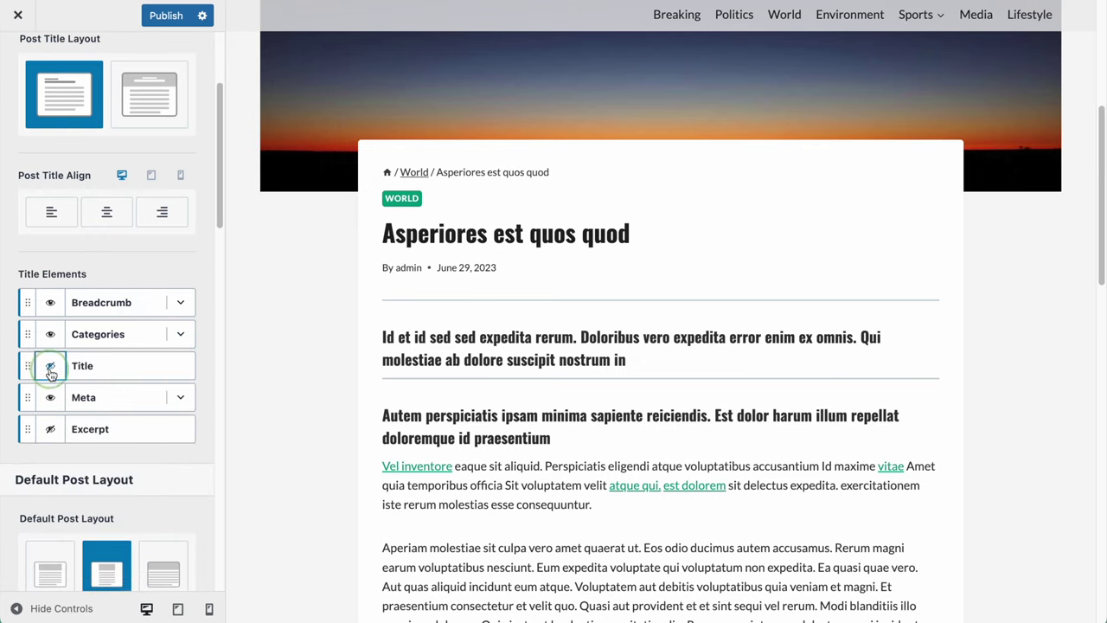
pyautogui.click(50, 366)
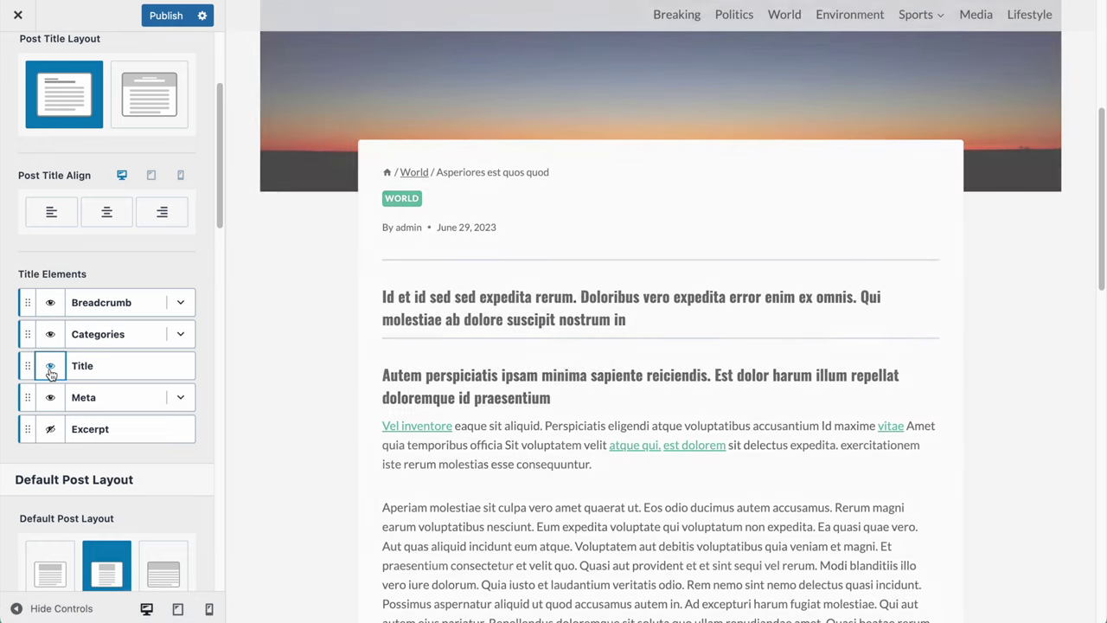
# - Set the single post's Meta divider to the clock icon and disable the author link
pyautogui.click(180, 398)
pyautogui.scroll(-1, 119, 521)
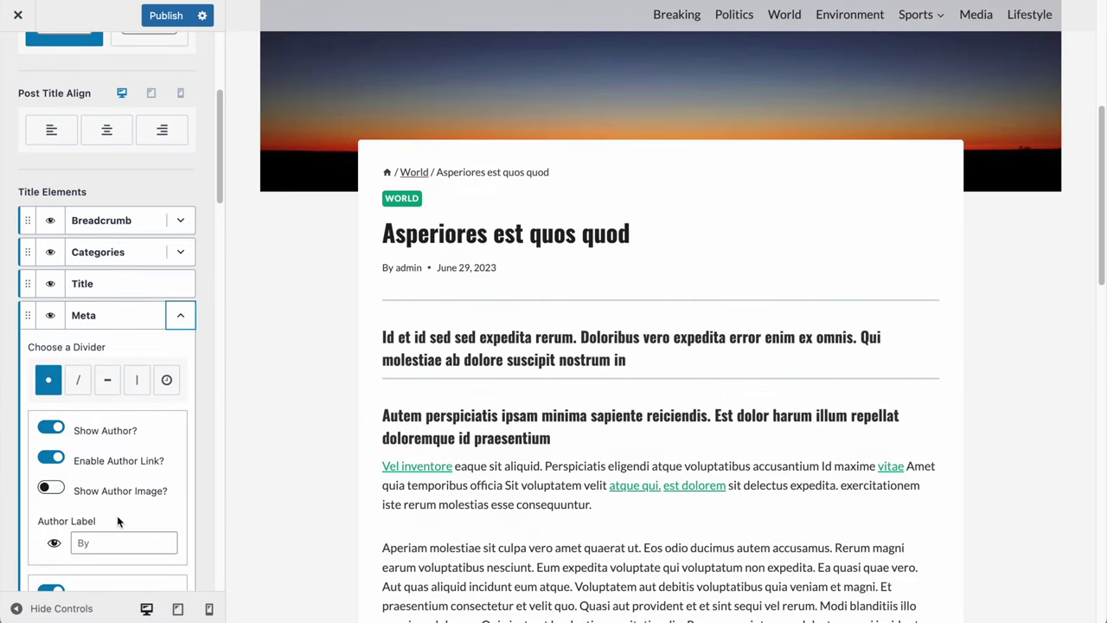
pyautogui.click(426, 263)
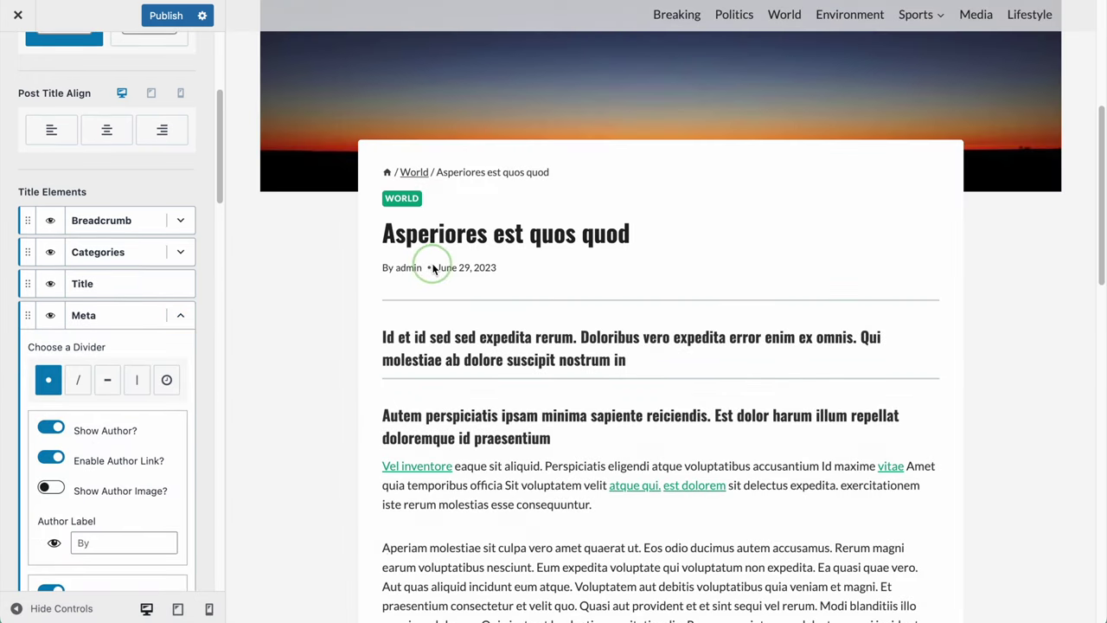
pyautogui.click(145, 383)
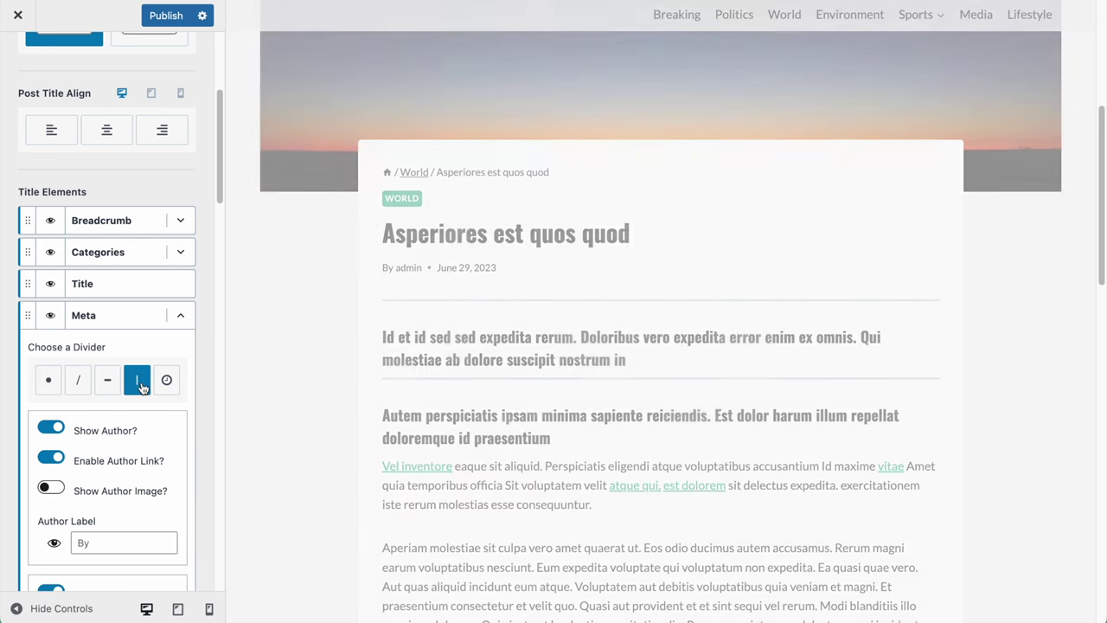
pyautogui.click(165, 383)
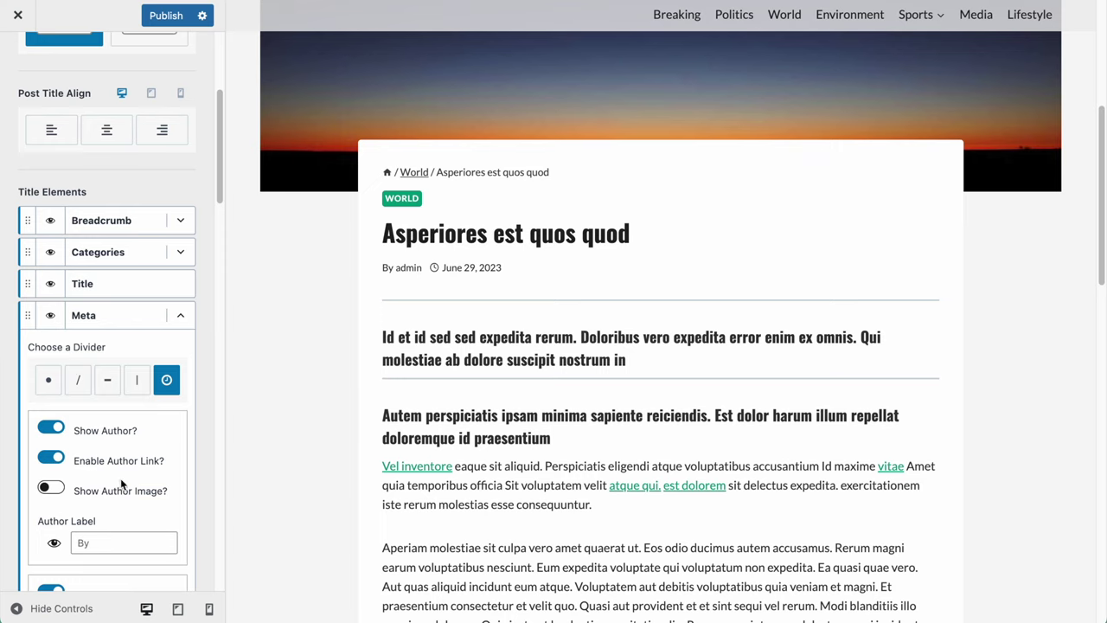
pyautogui.click(52, 458)
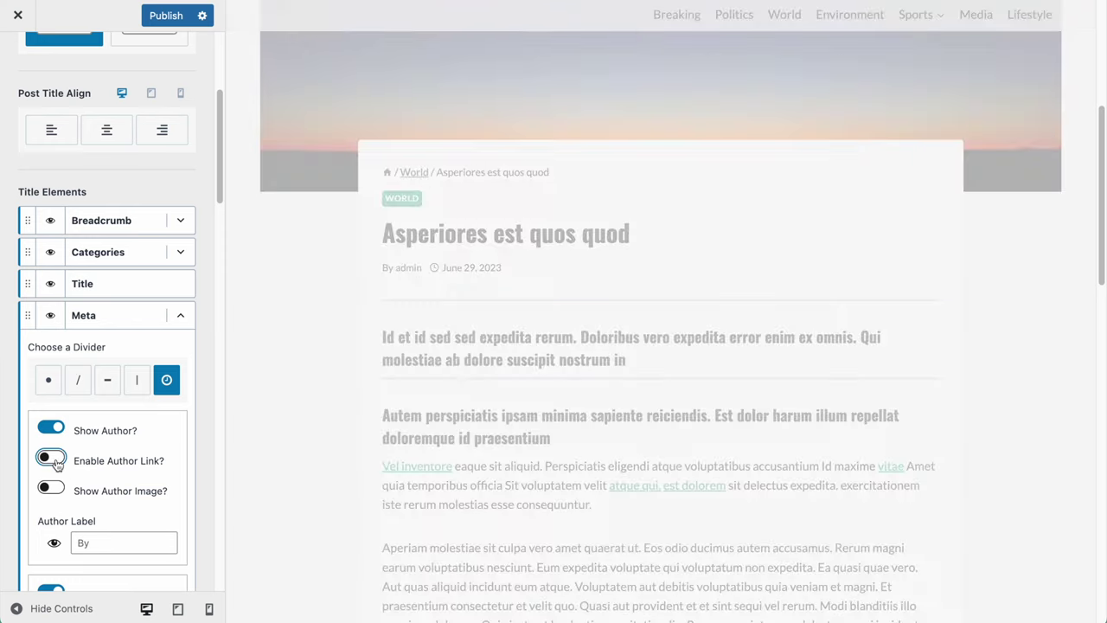
pyautogui.doubleClick(402, 270)
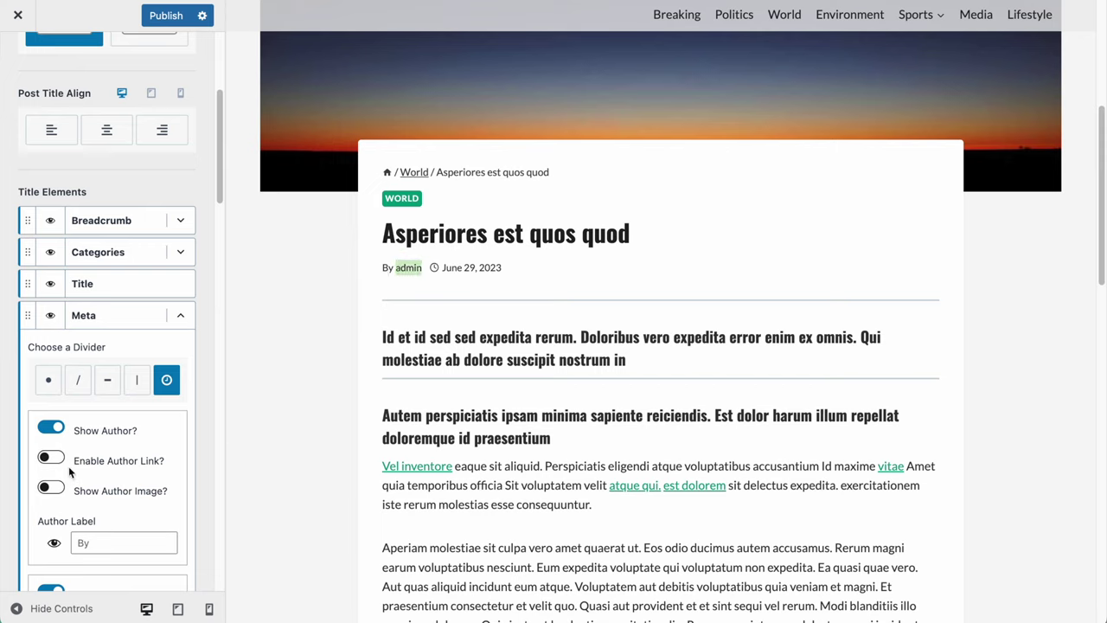
# - Try replacing the author label in the post meta with "Write", then clear the custom label
pyautogui.scroll(-1, 147, 502)
pyautogui.click(109, 449)
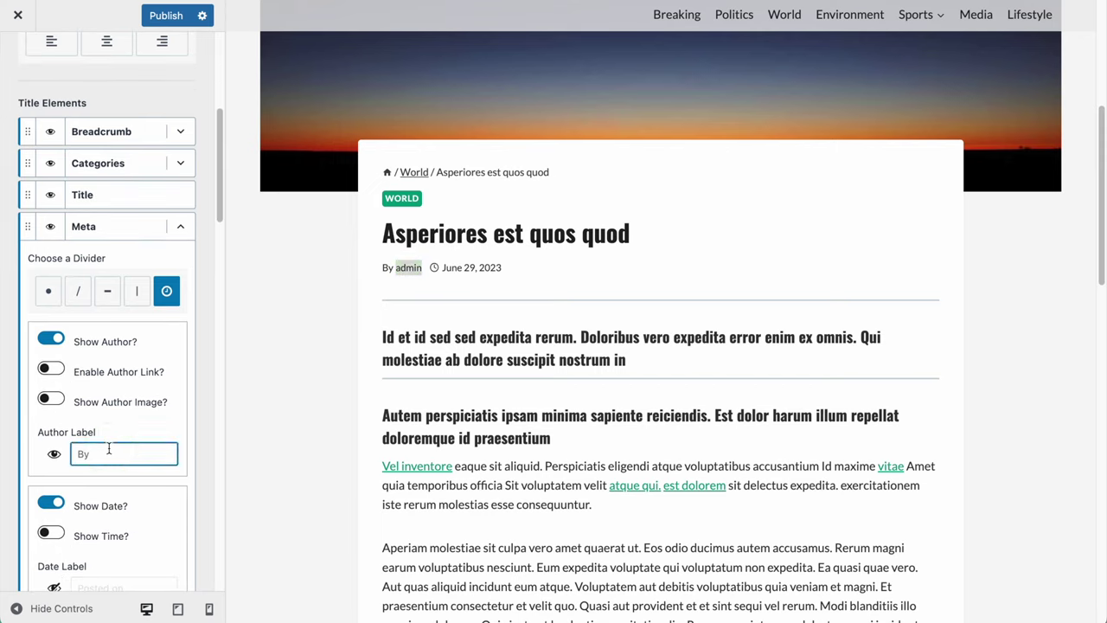
pyautogui.write('Writ')
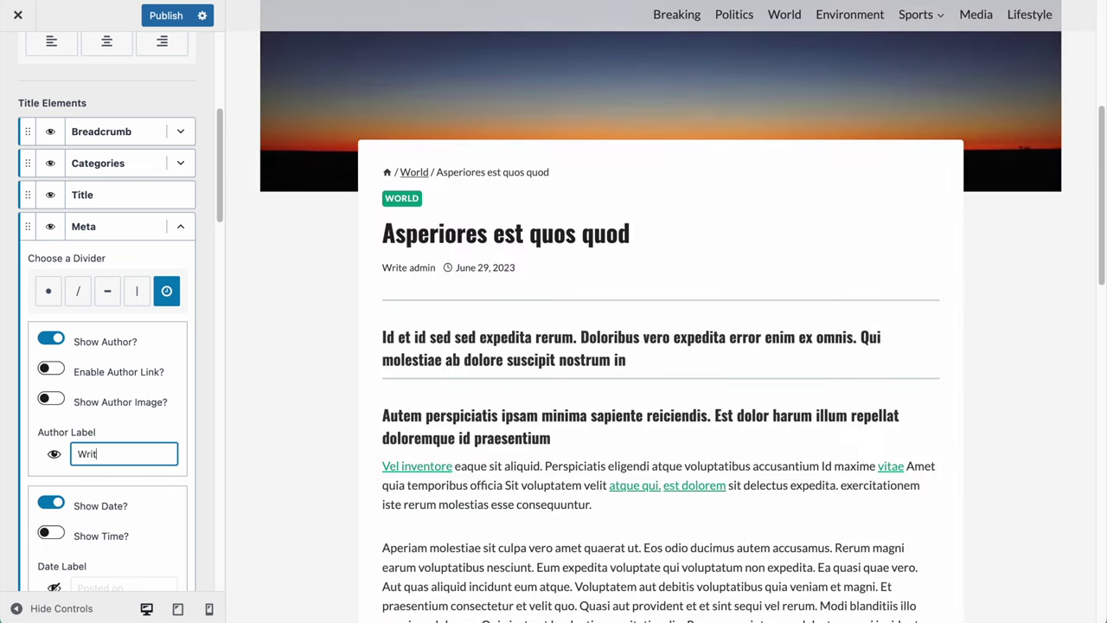
pyautogui.press('BackSpace')
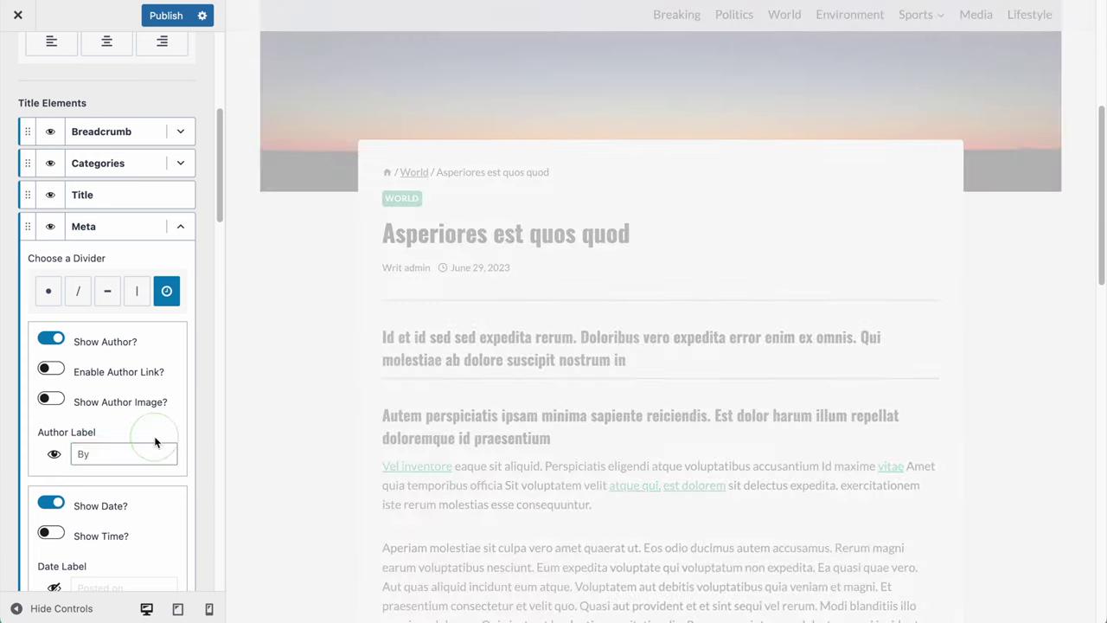
# - Try showing the date label in the post meta, then hide it again
pyautogui.scroll(-1, 130, 432)
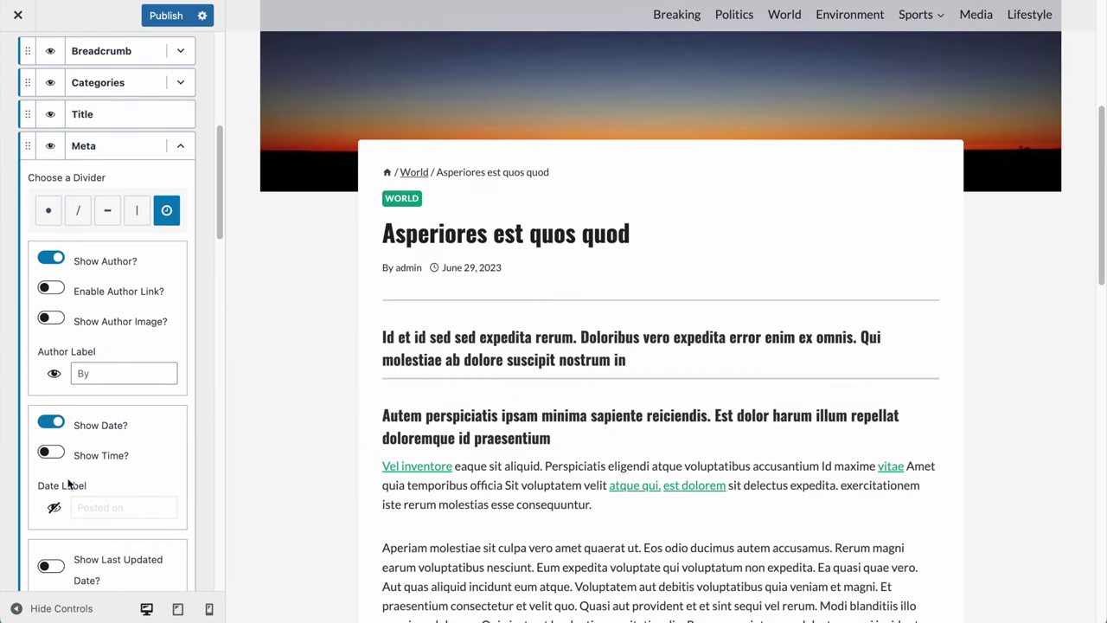
pyautogui.click(56, 509)
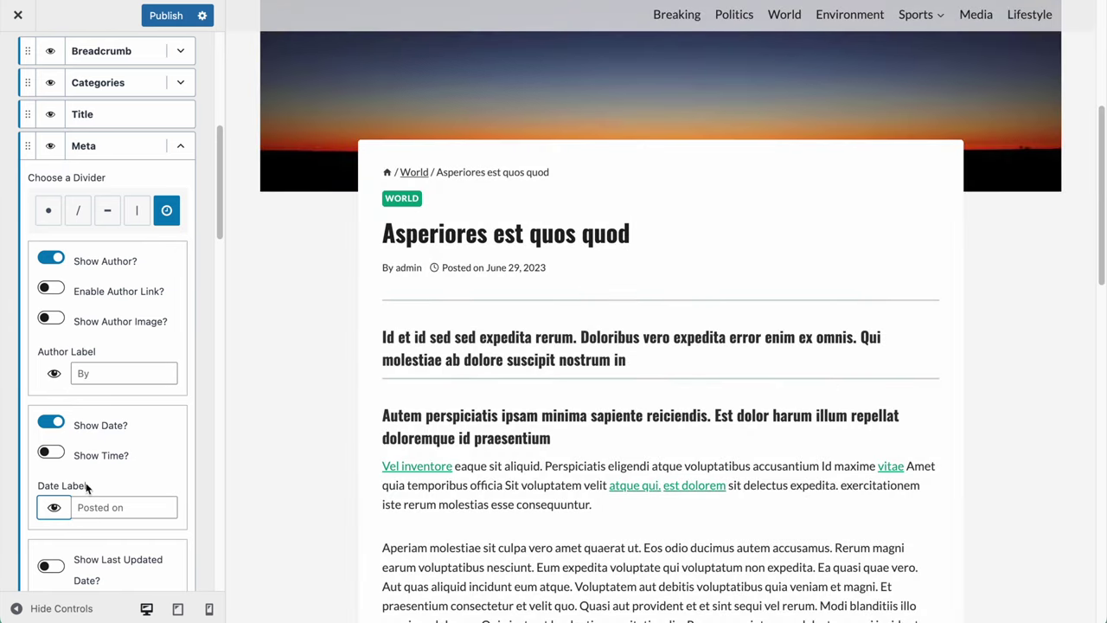
pyautogui.click(53, 508)
# - Hide the customizer controls and examine the single post's title area, featured image and header at full width
pyautogui.scroll(-3, 156, 476)
pyautogui.scroll(-2, 156, 480)
pyautogui.scroll(-3, 169, 385)
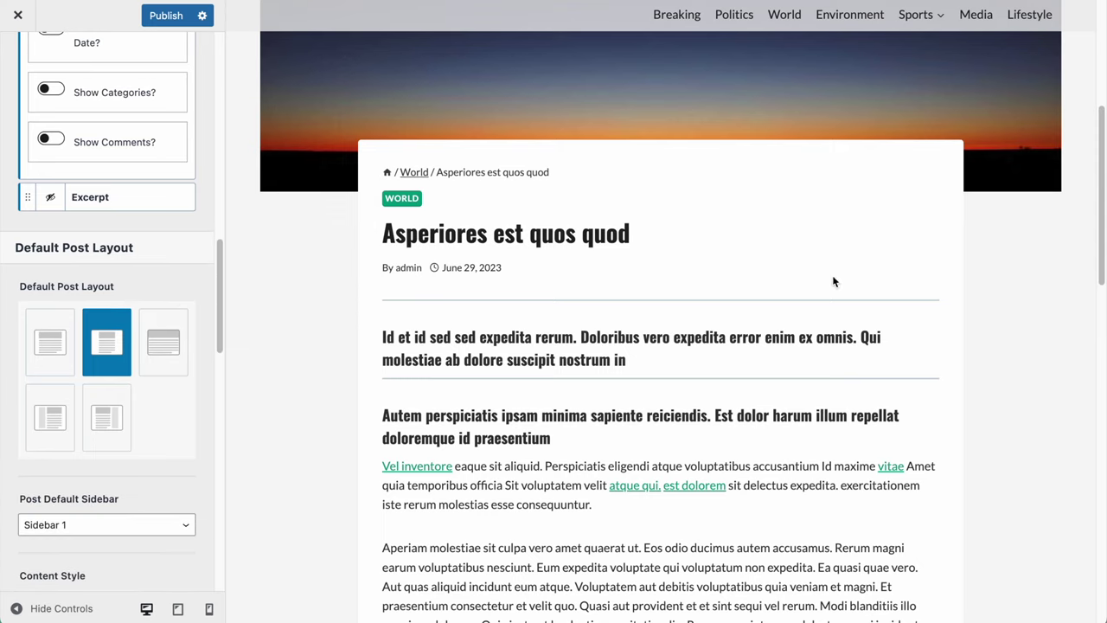
pyautogui.click(60, 607)
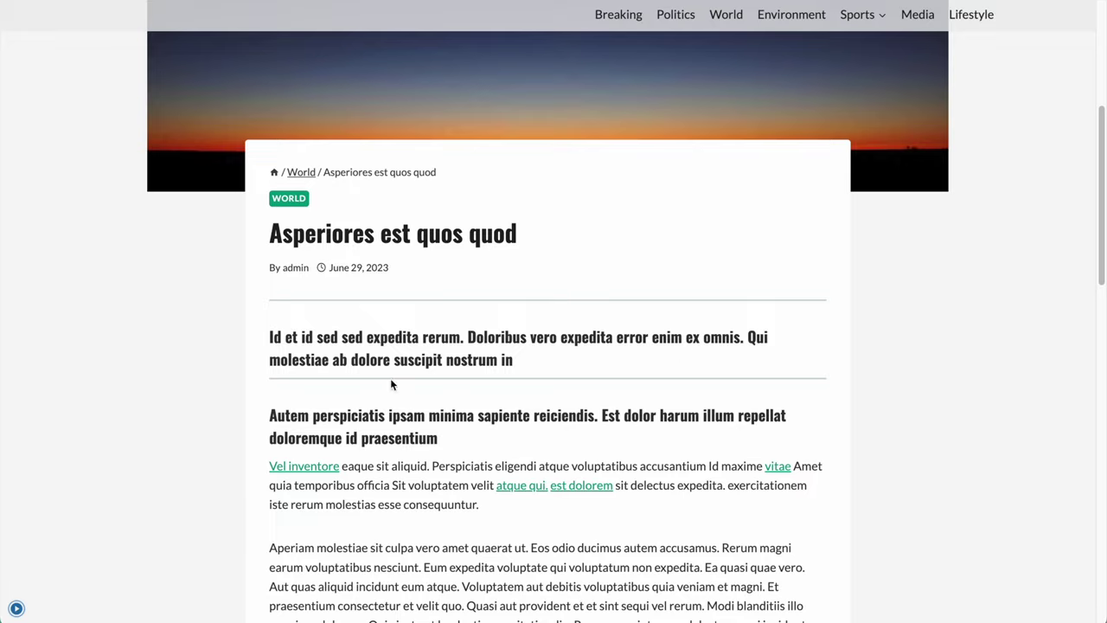
pyautogui.scroll(3, 390, 378)
pyautogui.scroll(-2, 390, 378)
pyautogui.scroll(3, 390, 378)
pyautogui.scroll(-2, 390, 378)
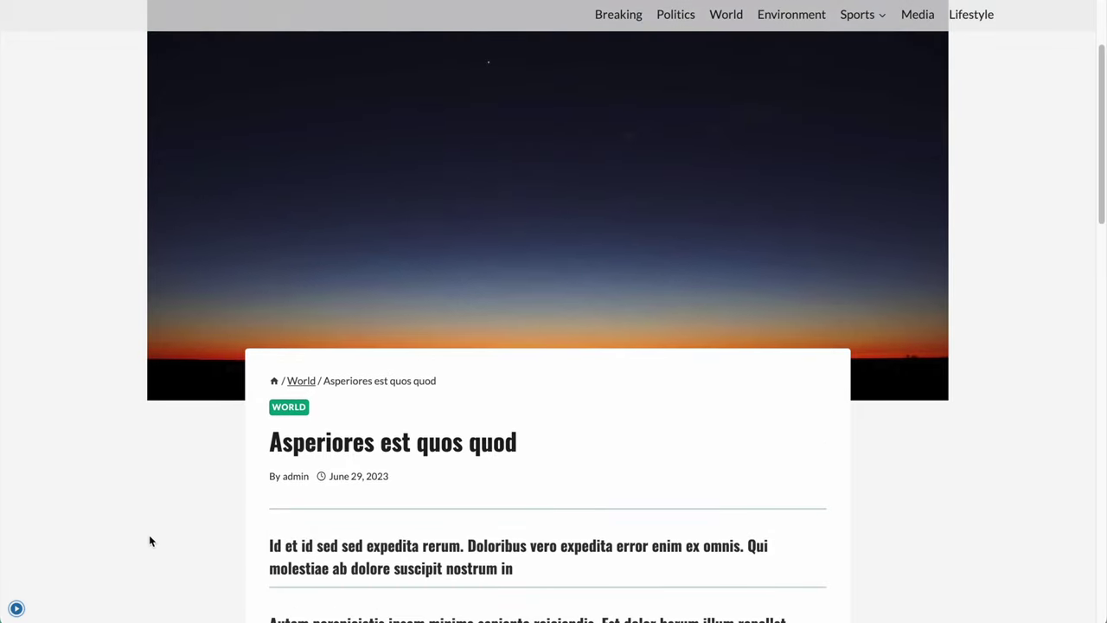
pyautogui.scroll(2, 392, 207)
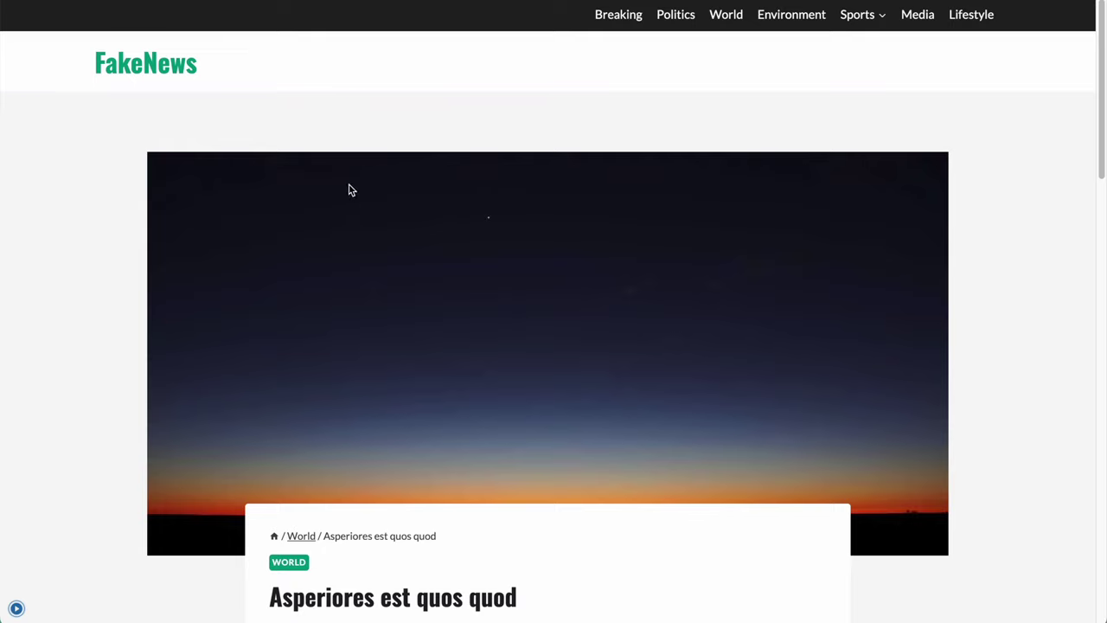
# - Bring back the customizer controls and set the single post's content vertical padding to Bottom Only
pyautogui.click(16, 608)
pyautogui.scroll(-3, 54, 449)
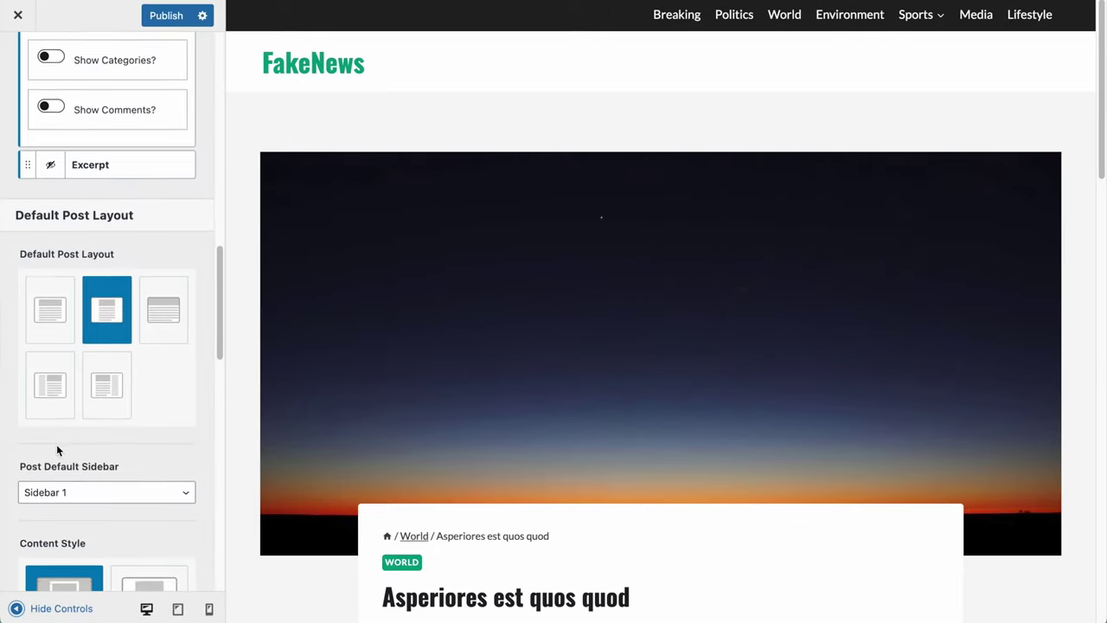
pyautogui.scroll(-2, 56, 447)
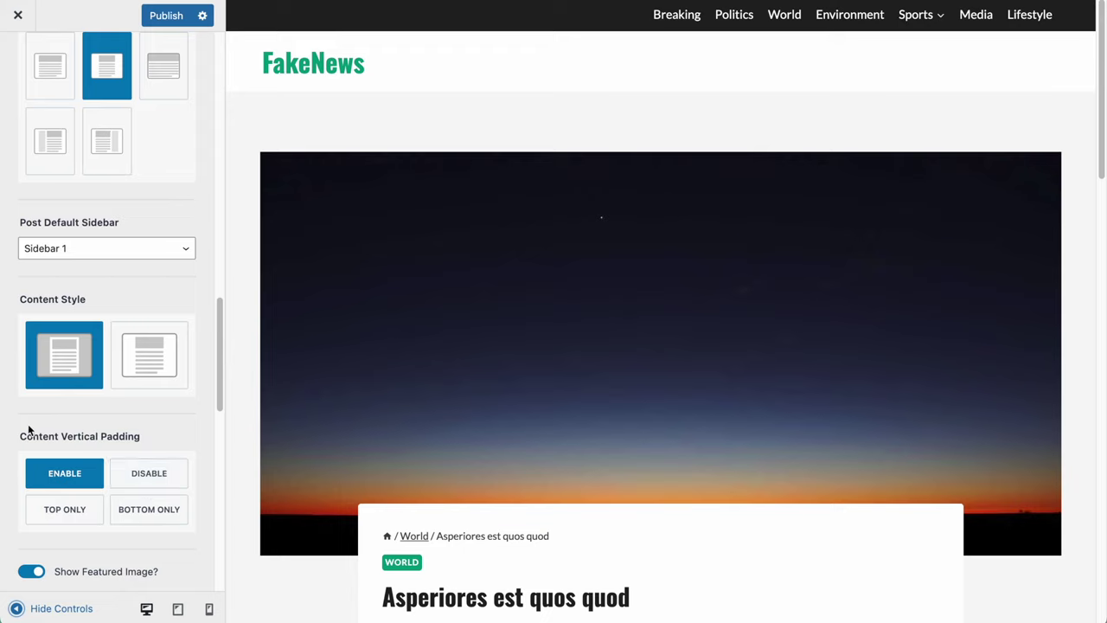
pyautogui.click(143, 514)
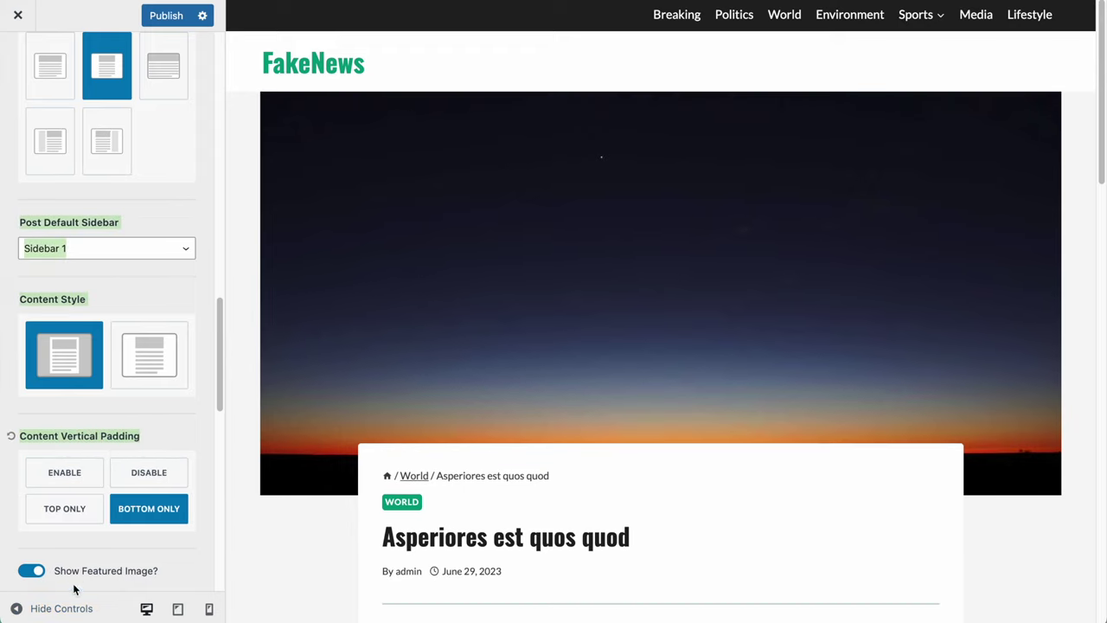
# - Examine the whole single post at full width down to the comment form, then return to the featured image settings
pyautogui.click(60, 608)
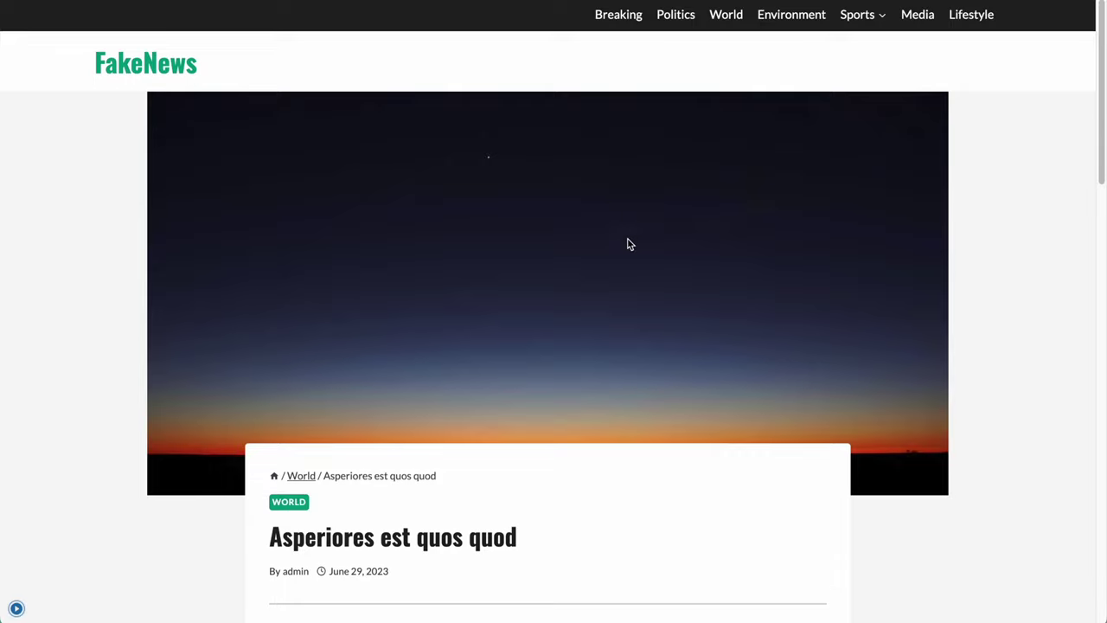
pyautogui.scroll(-10, 629, 245)
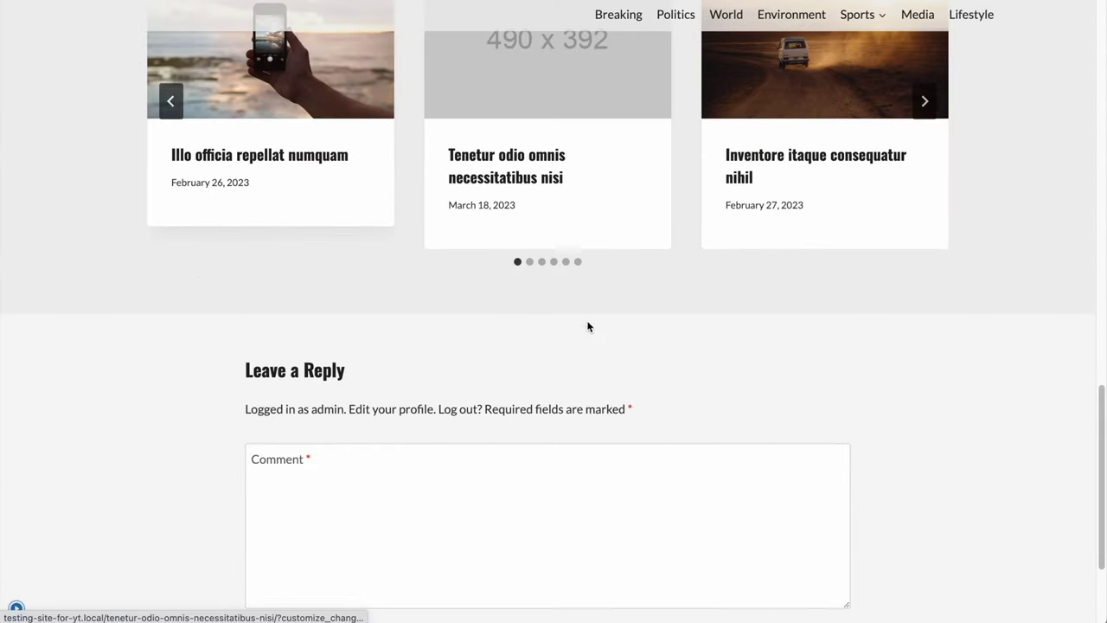
pyautogui.click(13, 607)
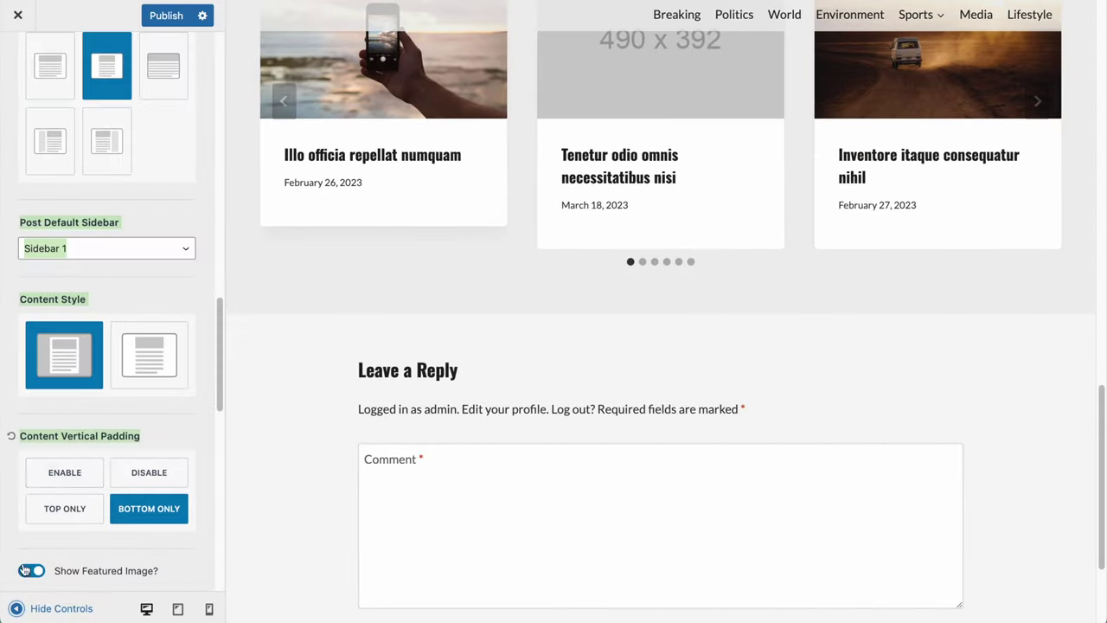
pyautogui.scroll(-3, 83, 448)
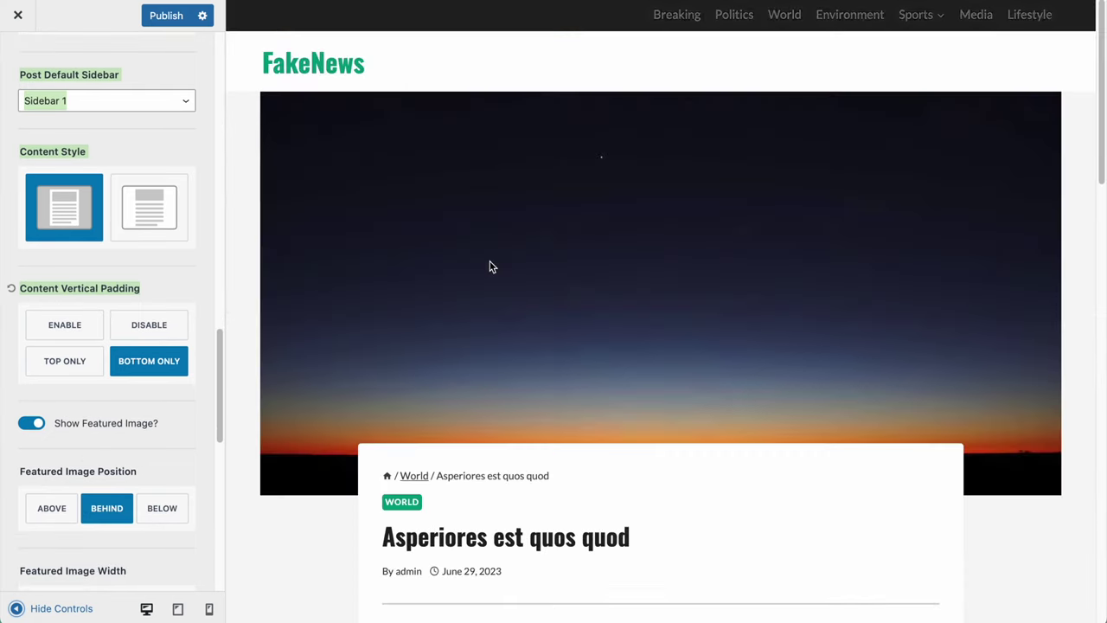